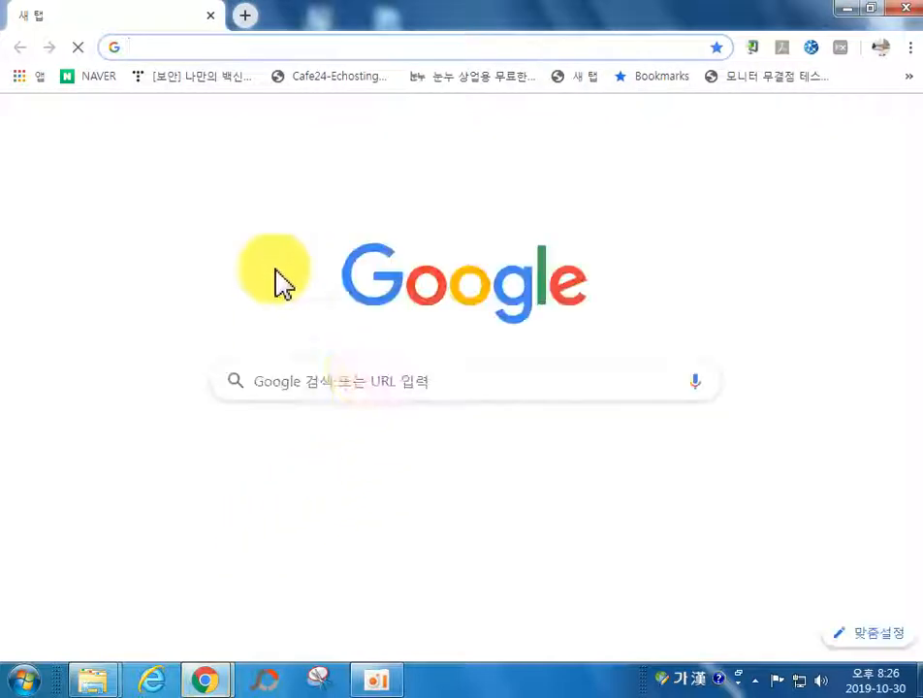
# Step: Enter "4k" in the search box on the Naver home page so that its search suggestions are listed
pyautogui.click(270, 472)
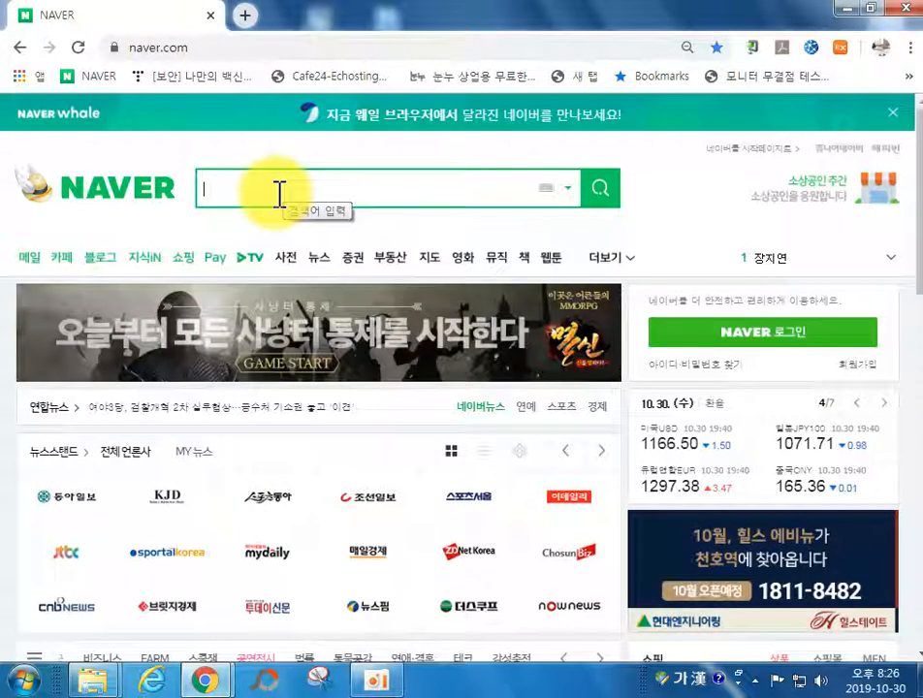
pyautogui.write('4나')
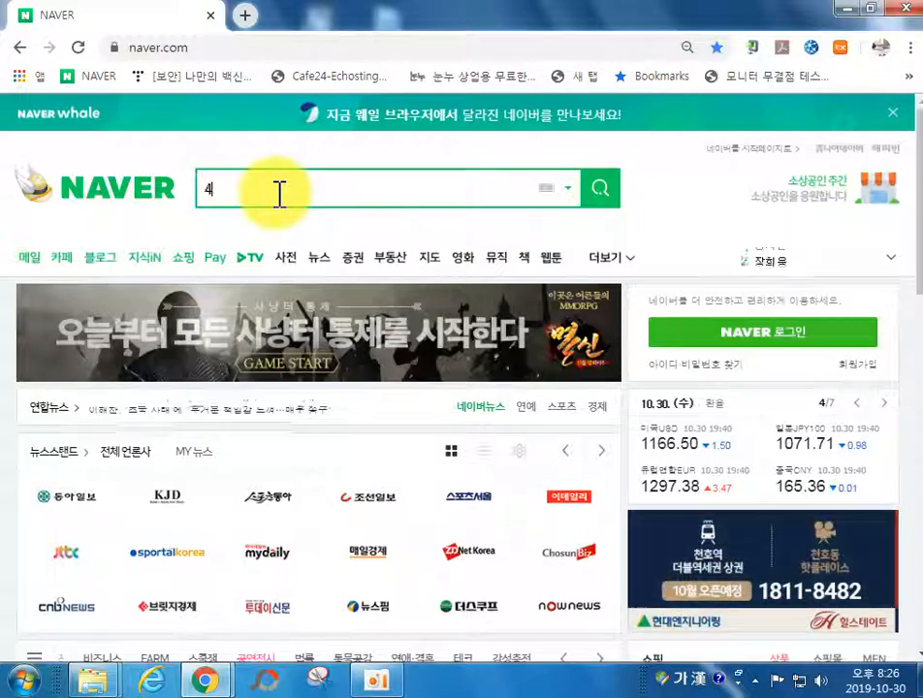
pyautogui.press('BackSpace')
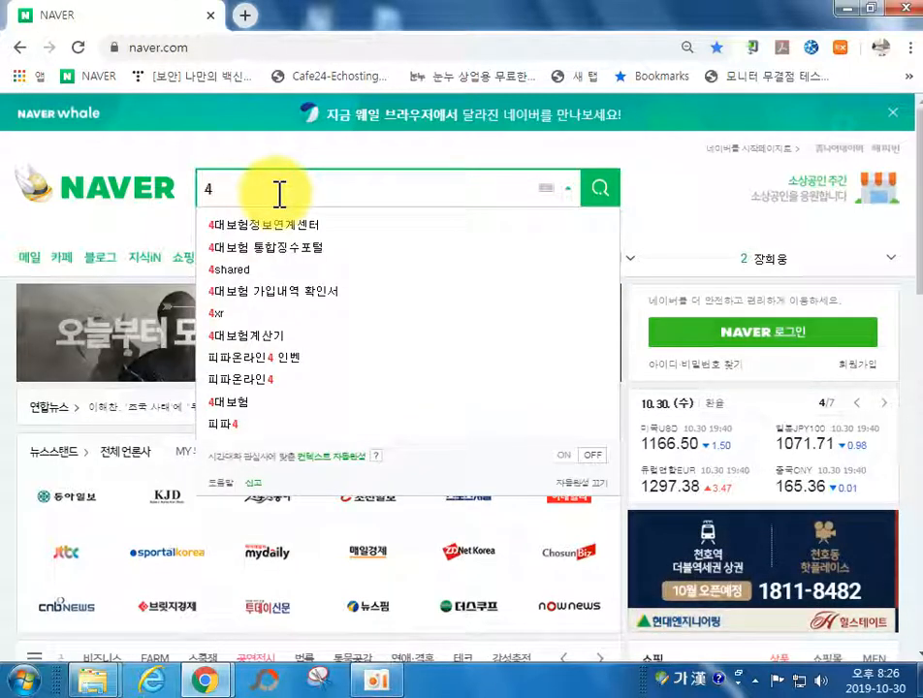
pyautogui.press('Hangul')
pyautogui.write('k')
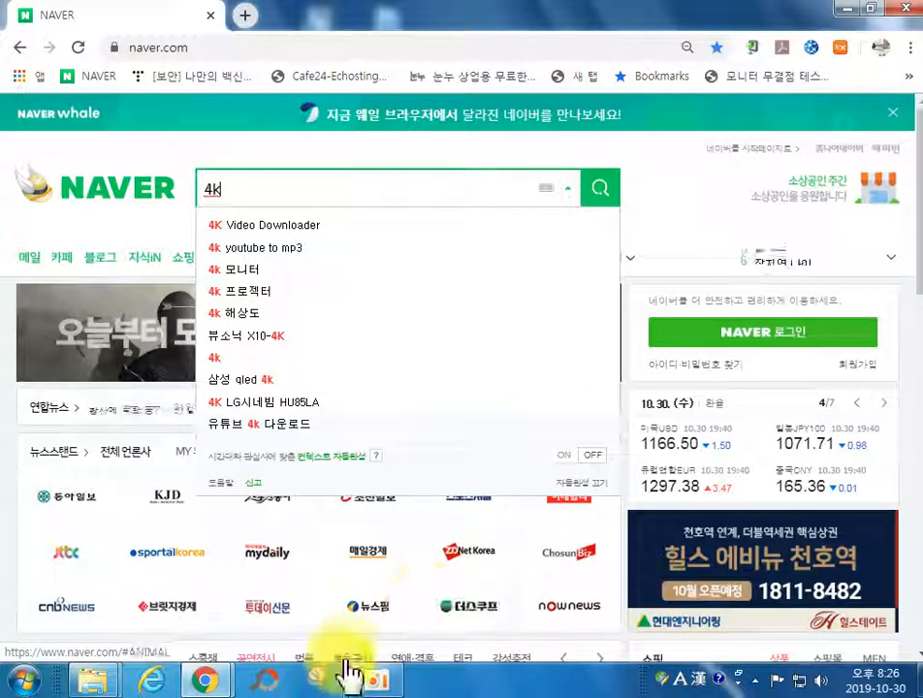
# Step: Capture the Naver page area with the "4k" suggestions in Snipping Tool, copy the capture, and close it without saving to a file
pyautogui.click(320, 682)
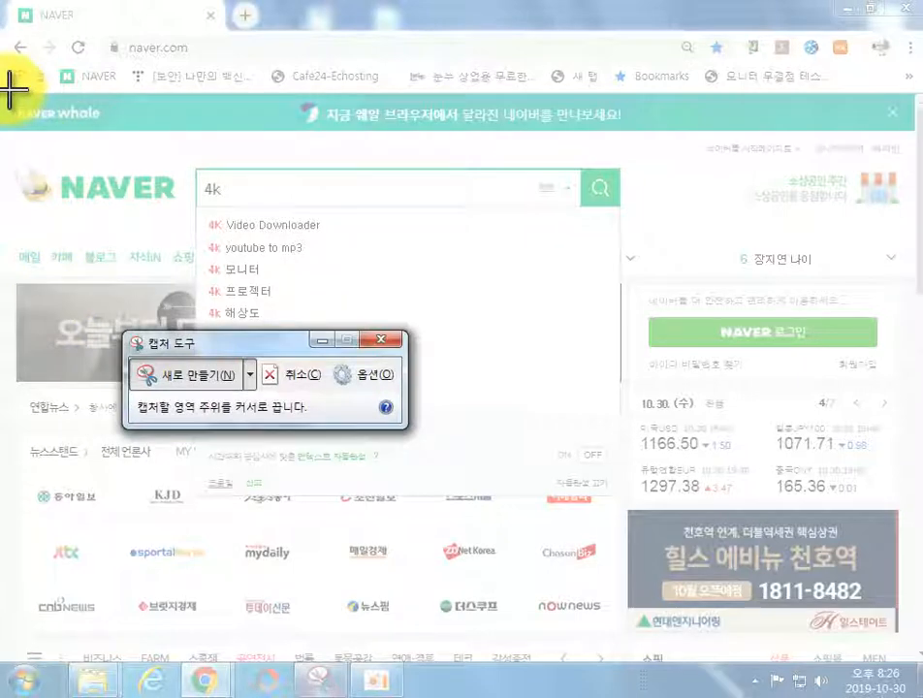
pyautogui.moveTo(8, 92); pyautogui.dragTo(903, 536)
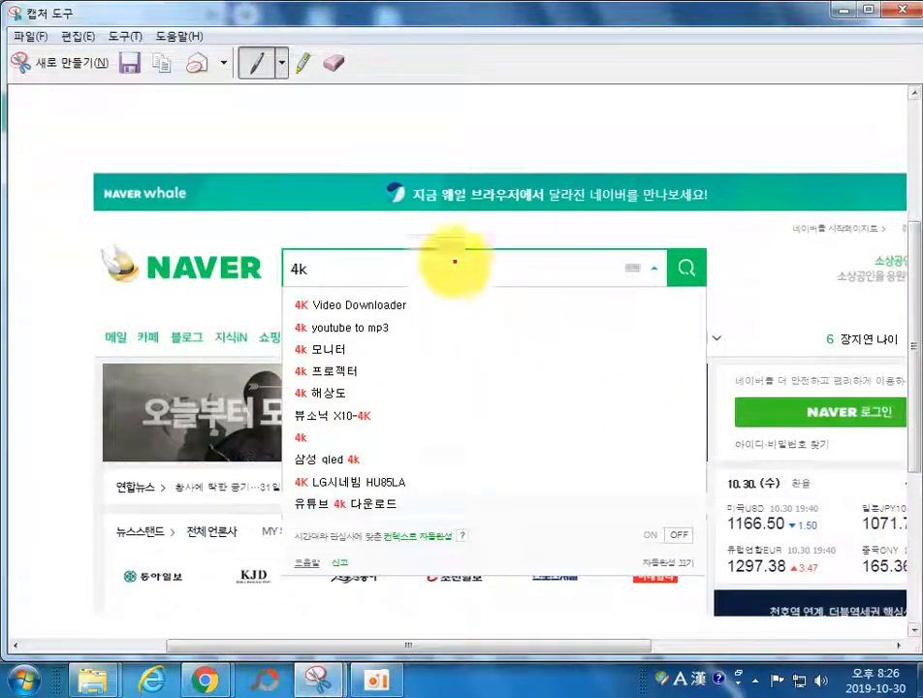
pyautogui.click(136, 65)
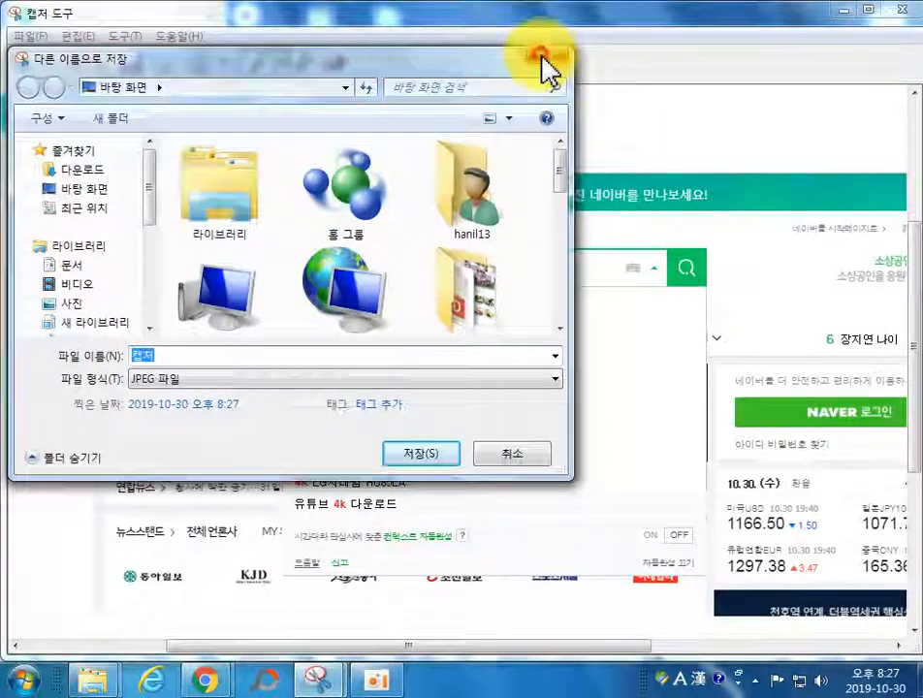
pyautogui.click(546, 57)
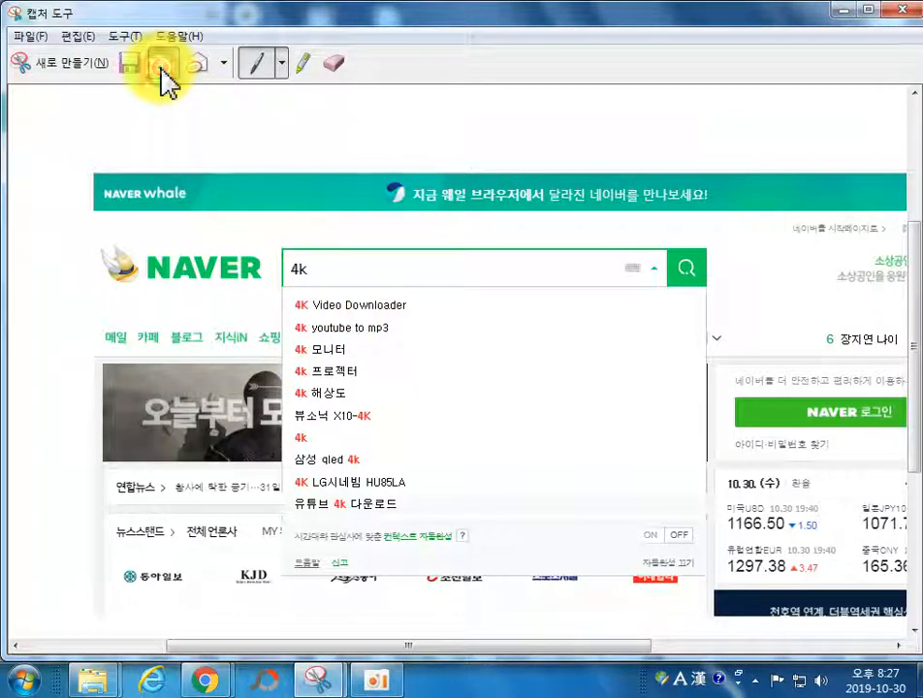
pyautogui.click(894, 12)
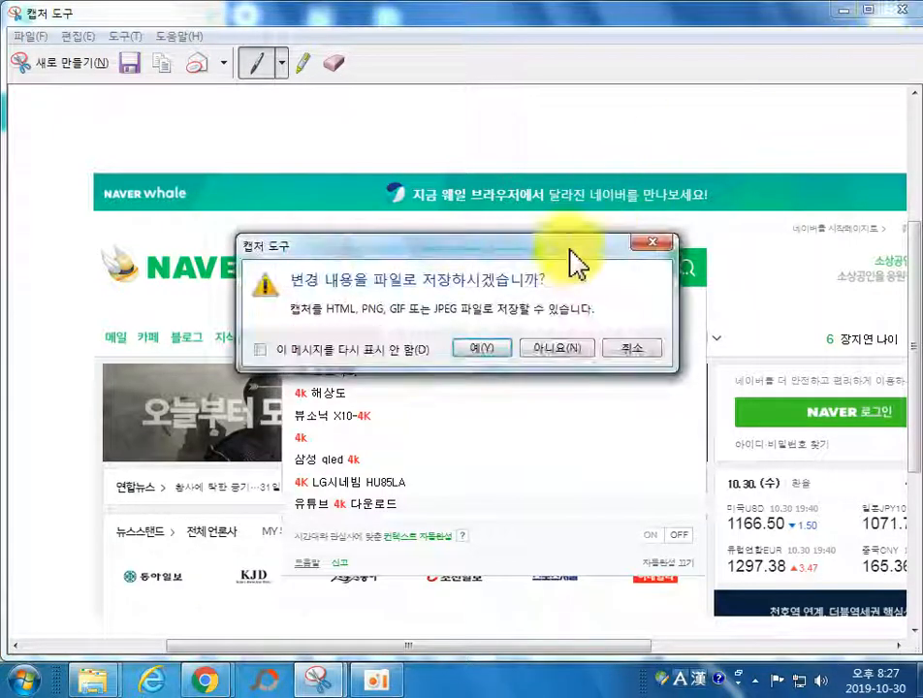
pyautogui.click(553, 349)
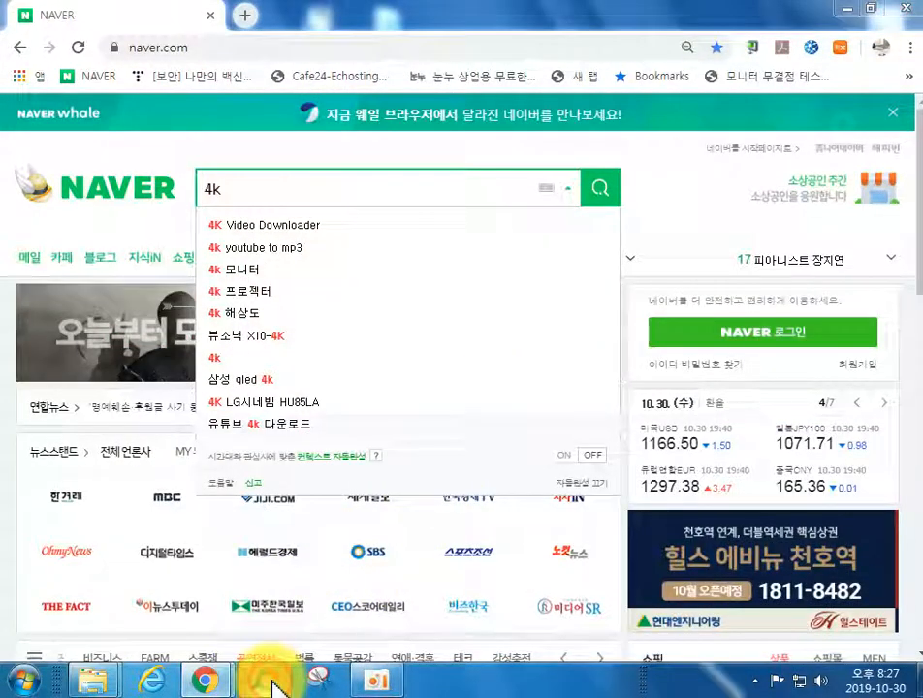
# Step: Open PhotoScape's photo editor (사진편집) and paste the captured Naver page into it
pyautogui.click(273, 685)
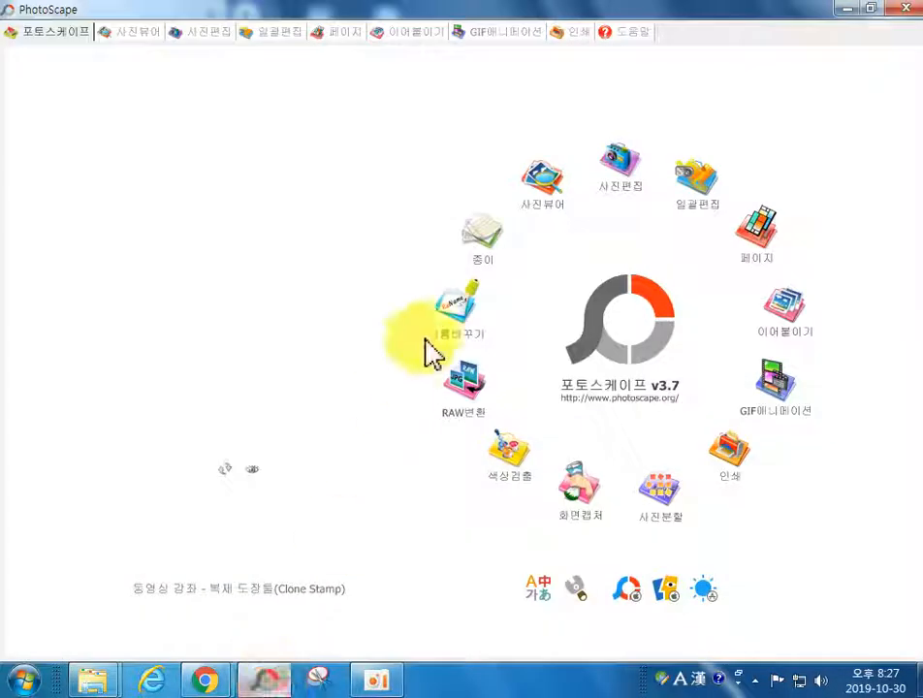
pyautogui.click(621, 173)
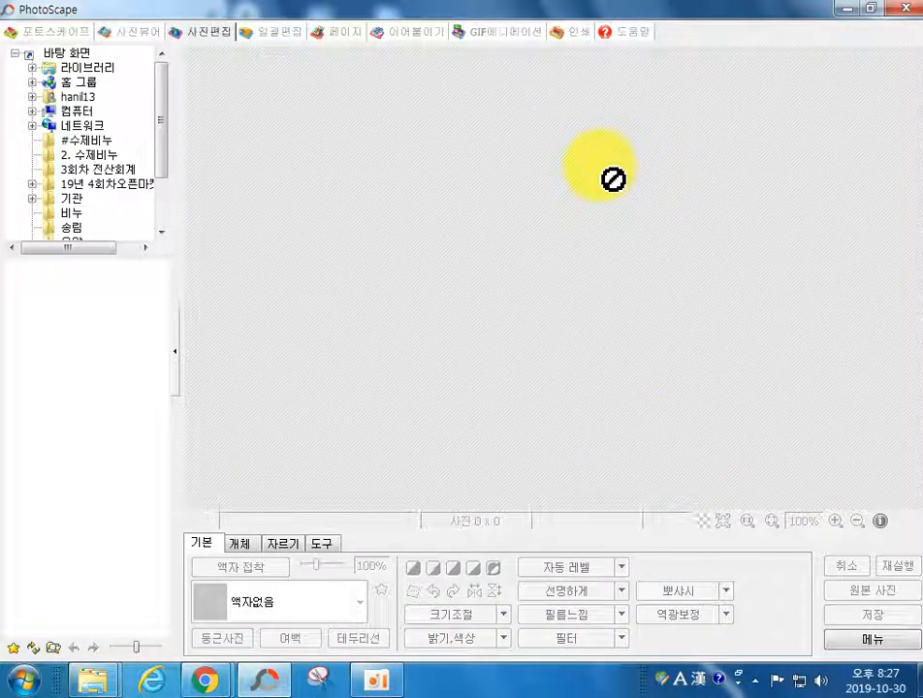
pyautogui.hotkey('ctrl', 'v')
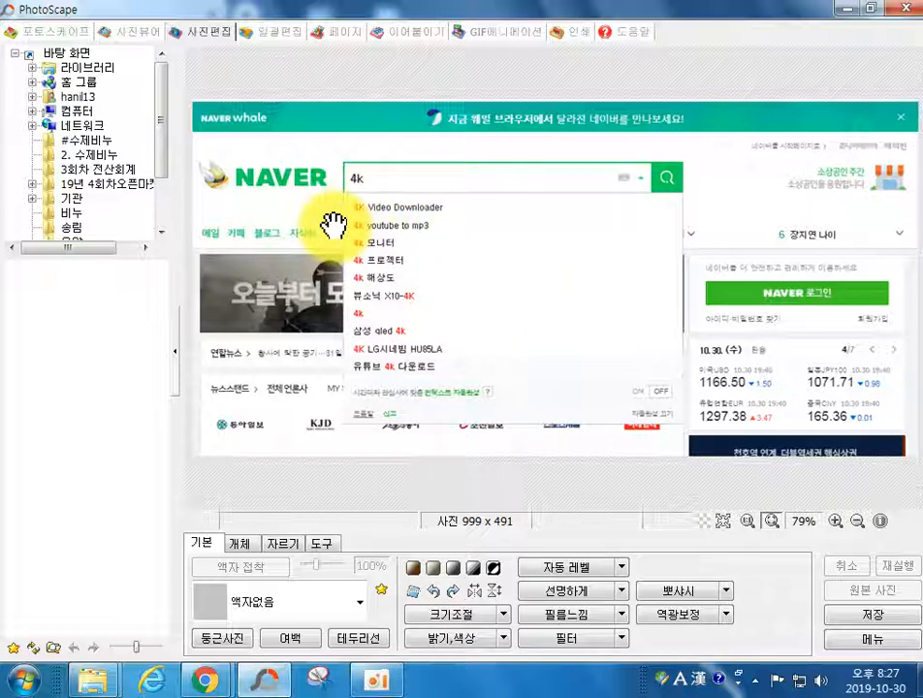
# Step: Draw a red rectangle outline with line thickness 3 around the "4K Video Downloader" suggestion in the captured image
pyautogui.click(241, 544)
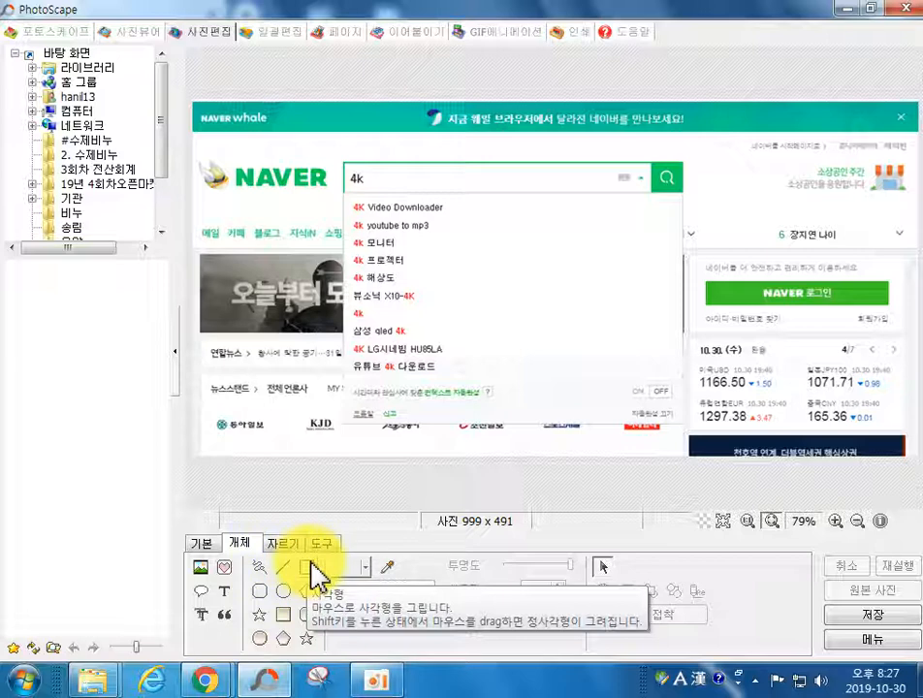
pyautogui.click(309, 564)
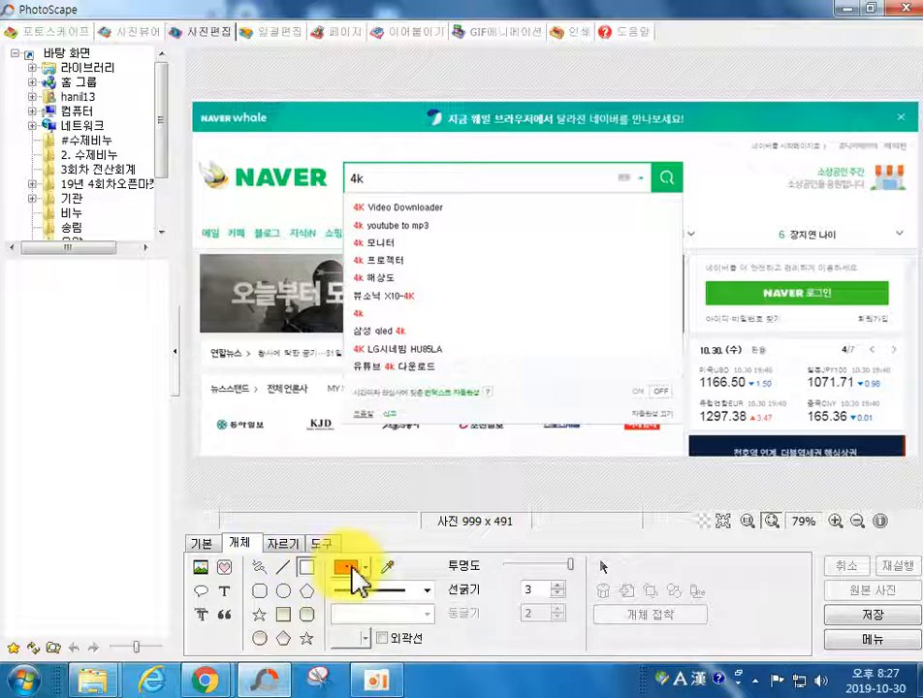
pyautogui.click(365, 568)
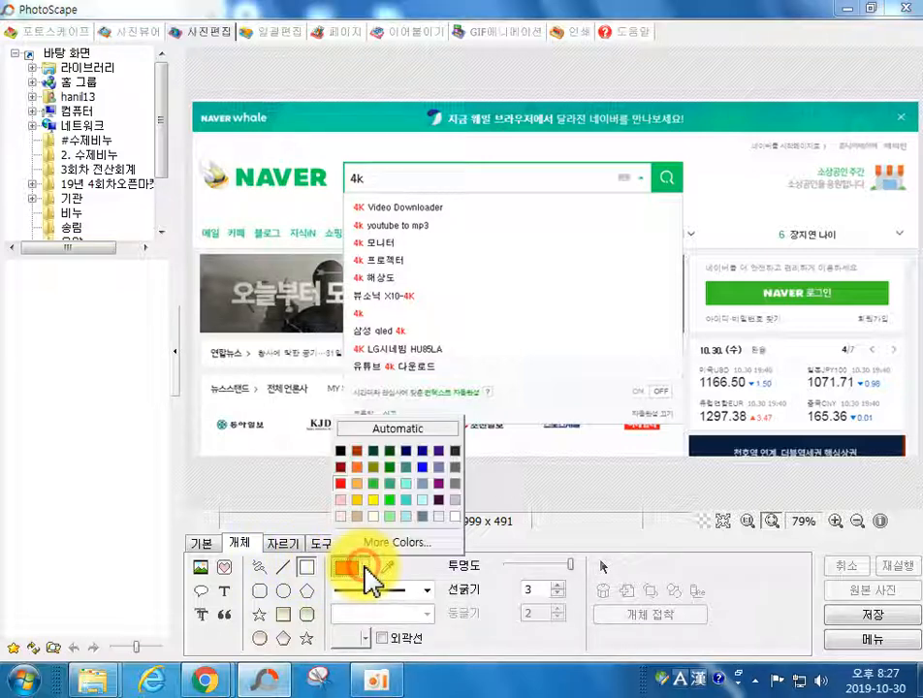
pyautogui.click(341, 495)
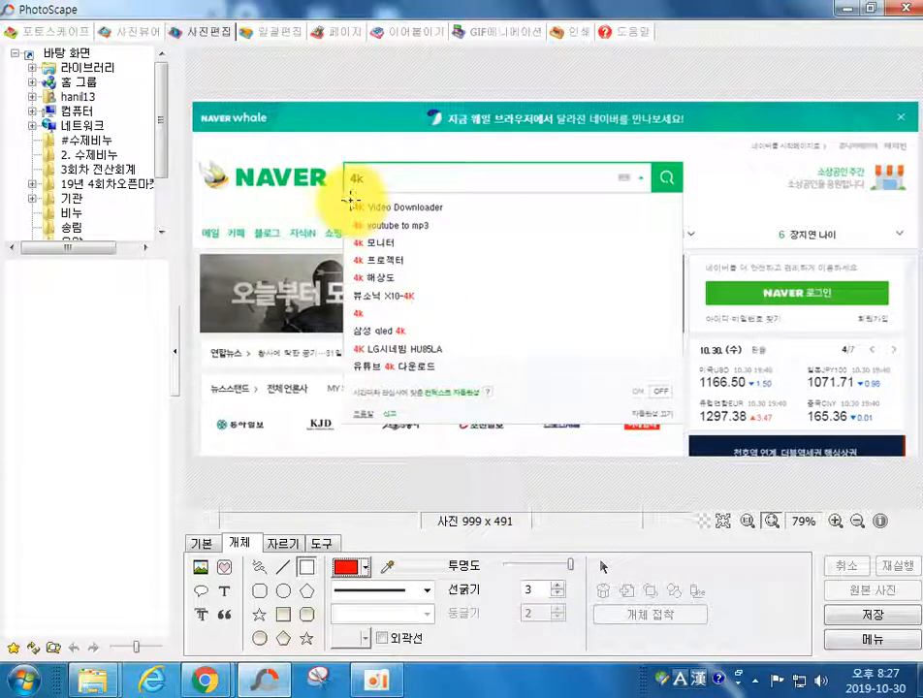
pyautogui.moveTo(346, 194); pyautogui.dragTo(550, 217)
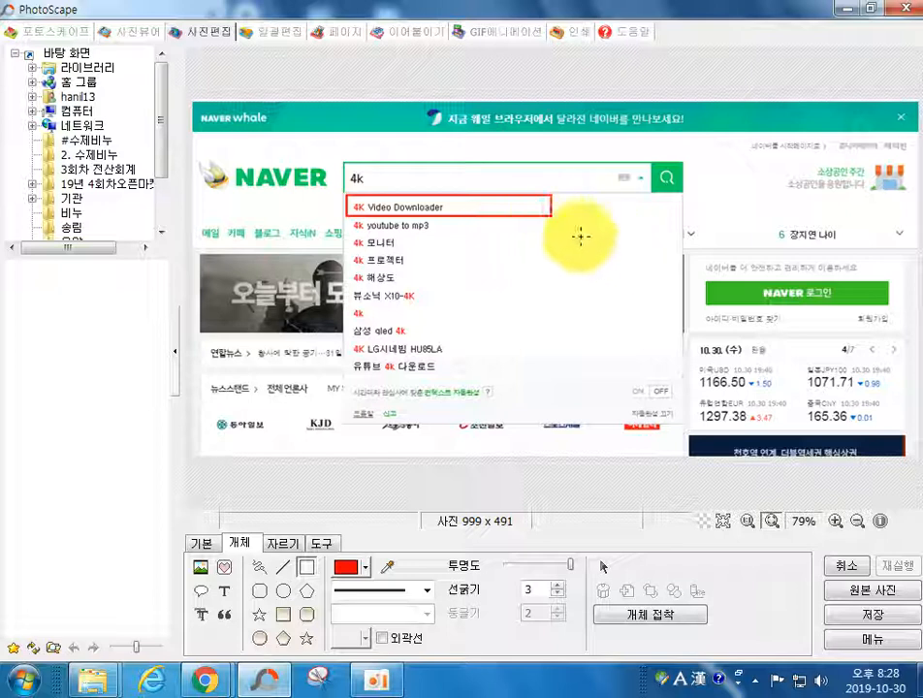
# Step: Save the annotated image under the file name 1 as a JPEG in a new desktop folder named 4k
pyautogui.click(866, 626)
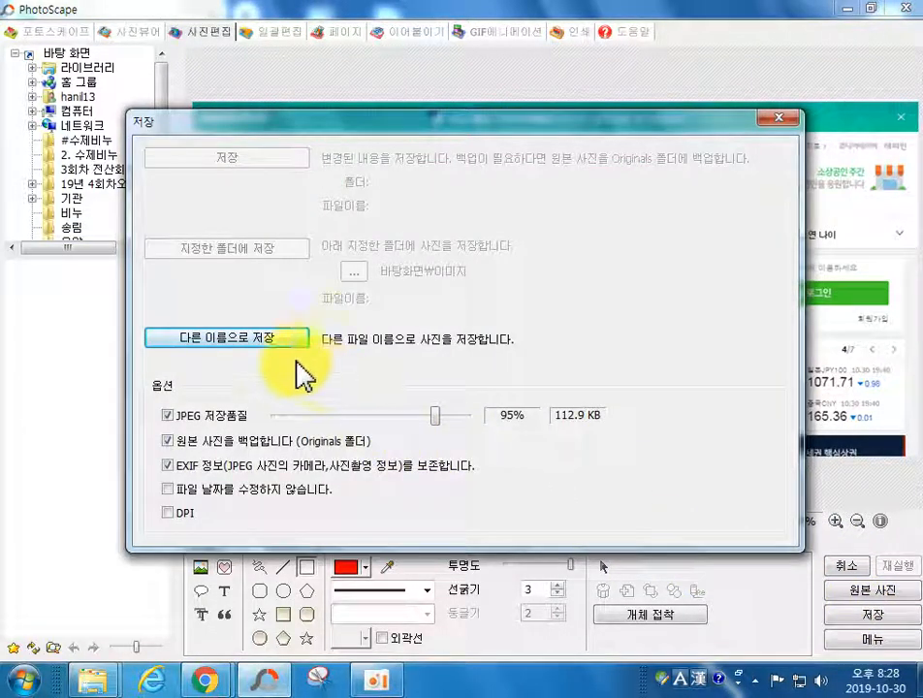
pyautogui.click(272, 340)
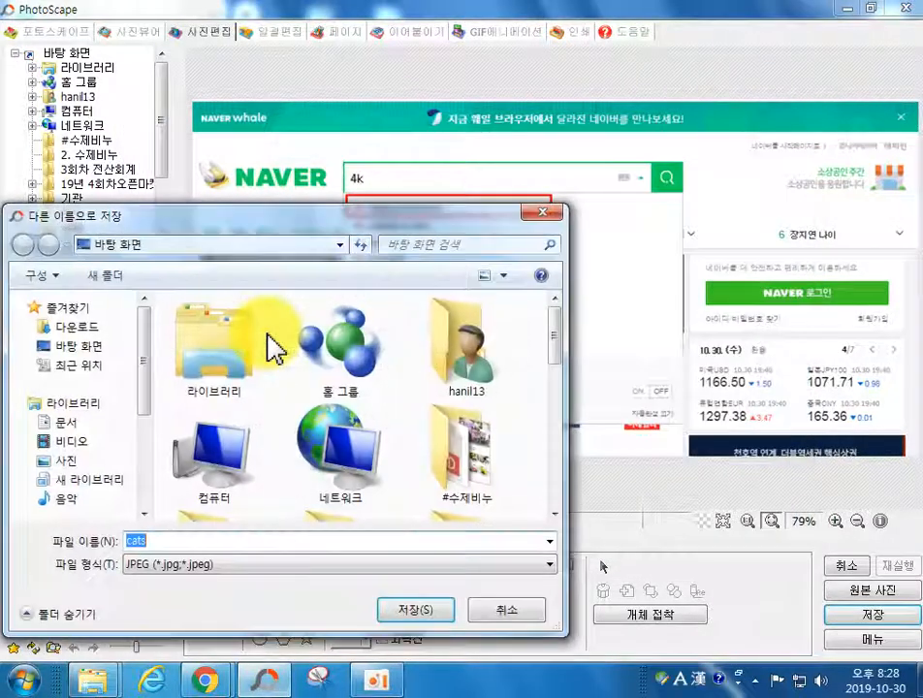
pyautogui.moveTo(264, 209); pyautogui.dragTo(401, 174)
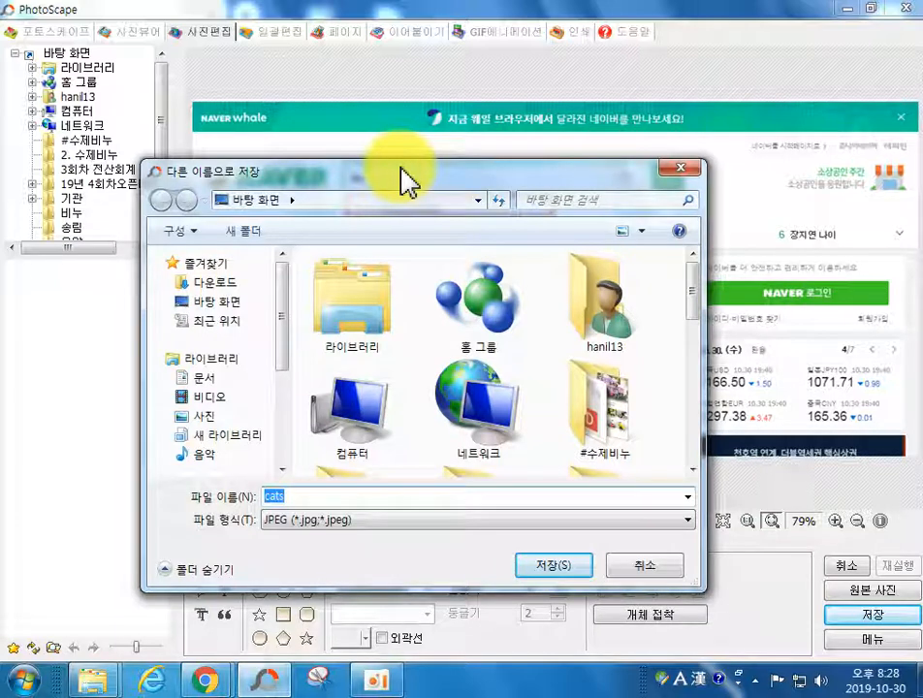
pyautogui.click(206, 302)
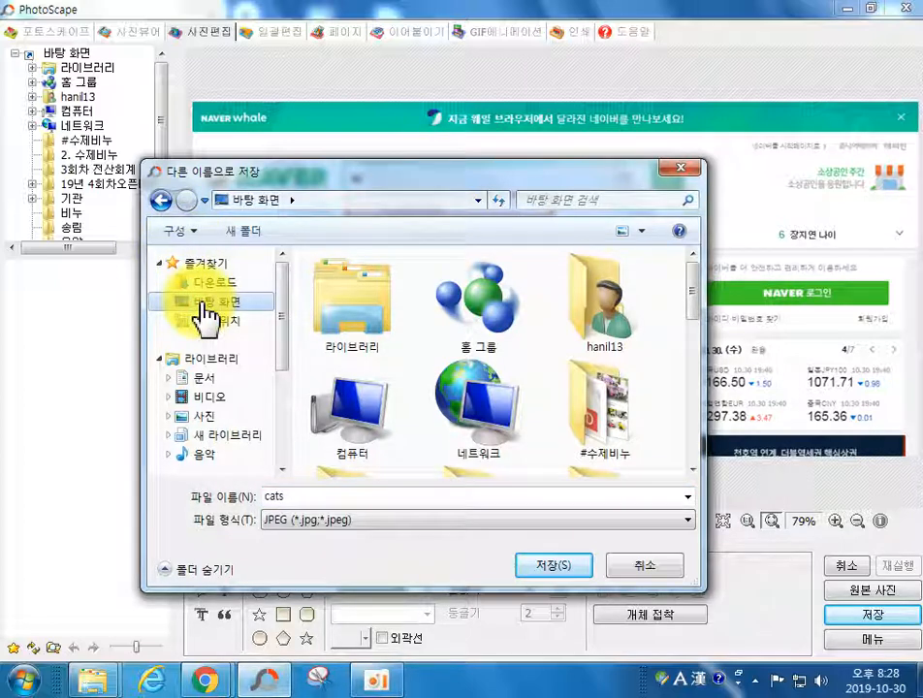
pyautogui.click(243, 231)
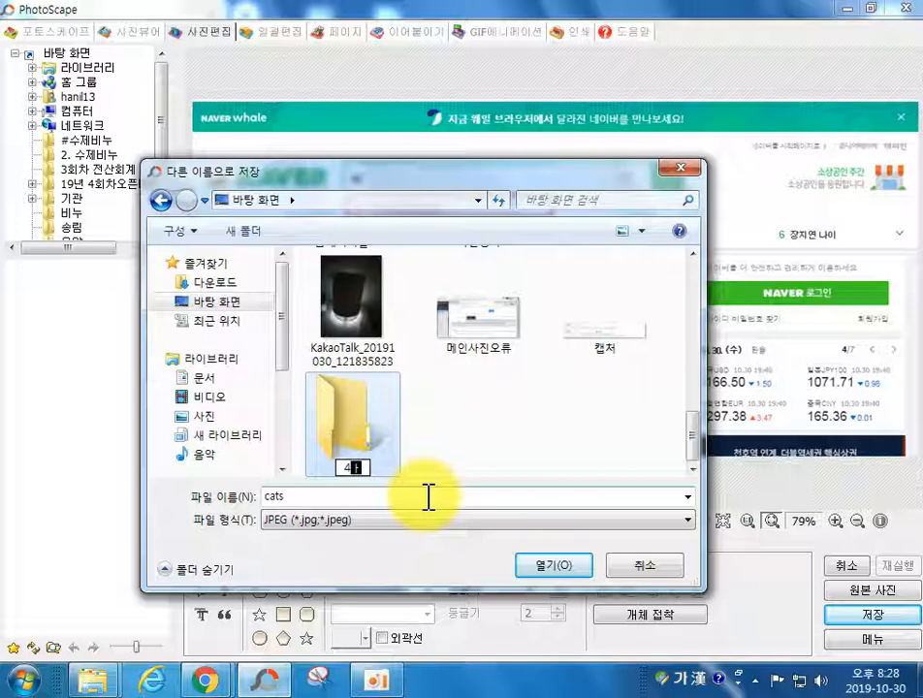
pyautogui.write('4')
pyautogui.press('Hangul')
pyautogui.write('k')
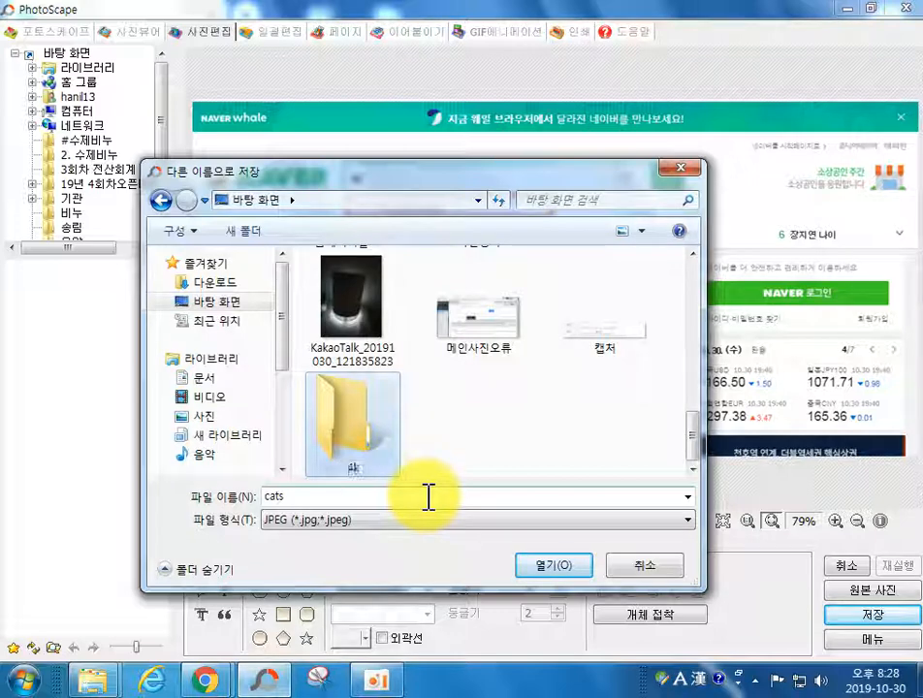
pyautogui.press('Return')
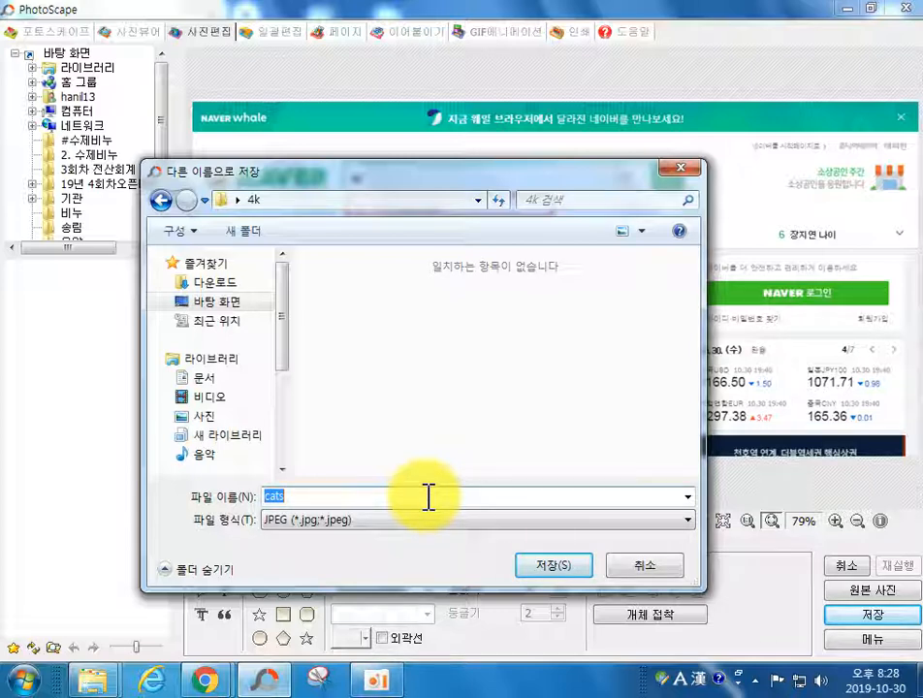
pyautogui.write('1')
pyautogui.press('Return')
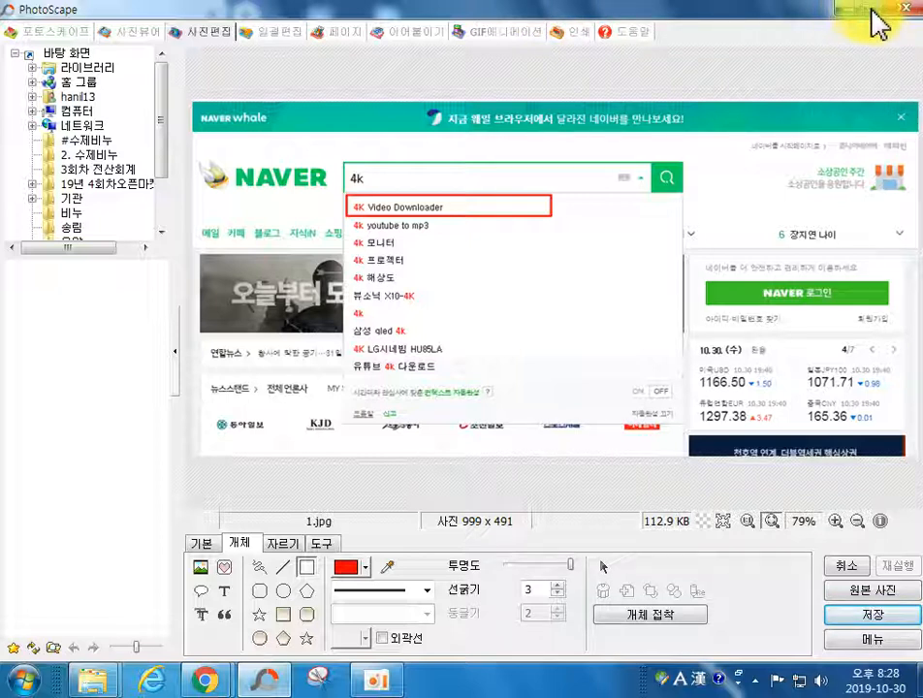
# Step: Switch to Chrome, search Naver for the suggested "4K Video Downloader" and go to the website (웹사이트) results
pyautogui.click(206, 681)
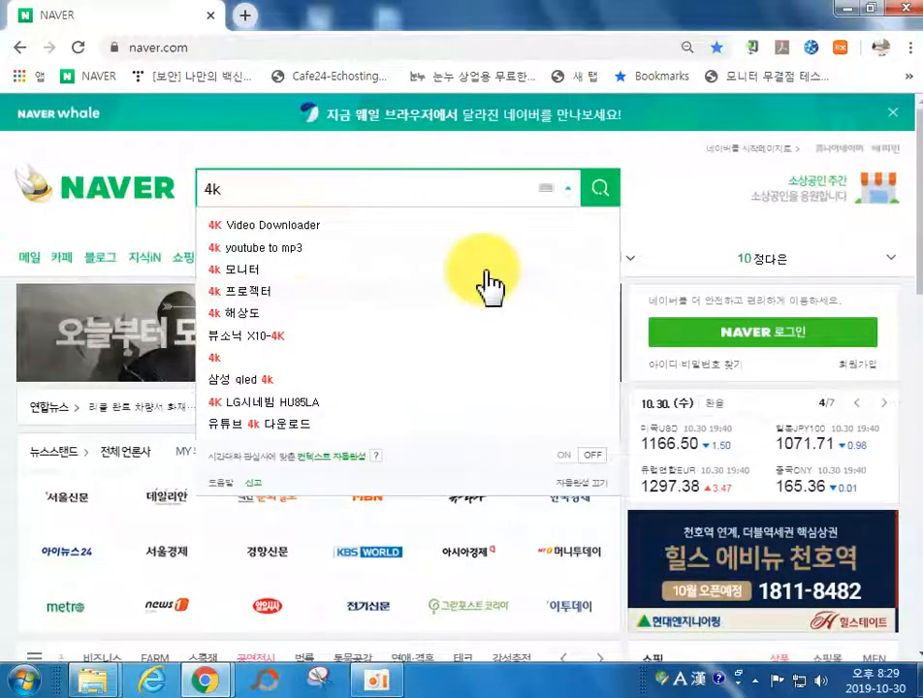
pyautogui.click(254, 229)
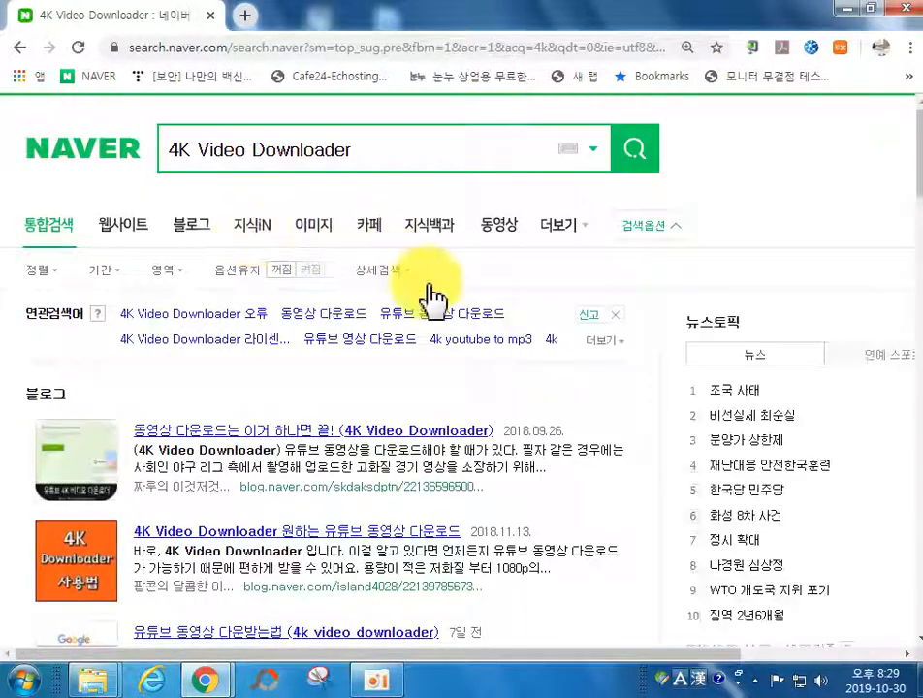
pyautogui.scroll(-4, 451, 330)
pyautogui.scroll(-4, 454, 337)
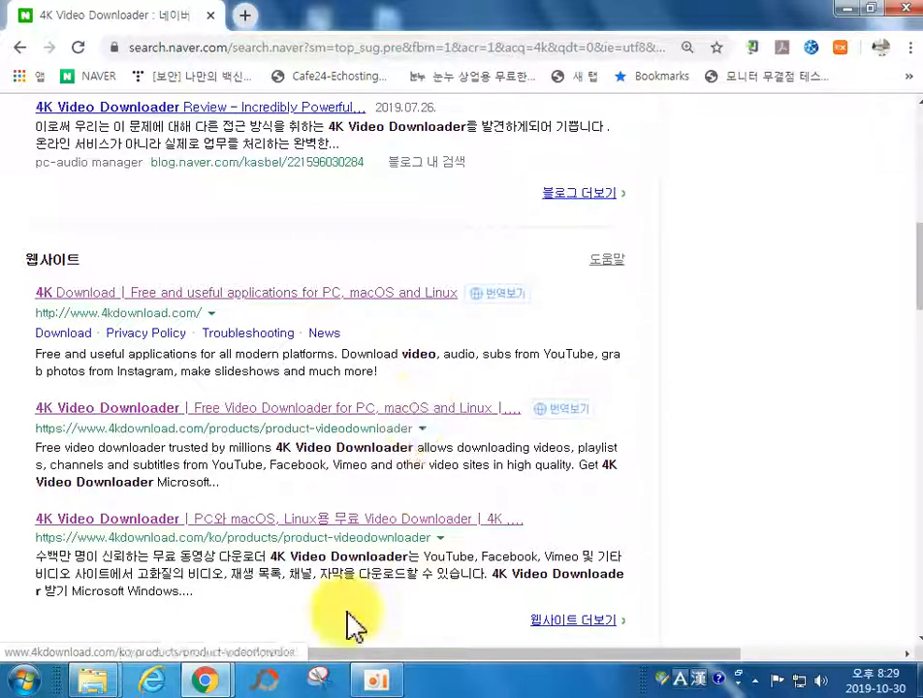
# Step: Capture the website (웹사이트) results section with Snipping Tool and close the capture without saving it to a file
pyautogui.click(320, 682)
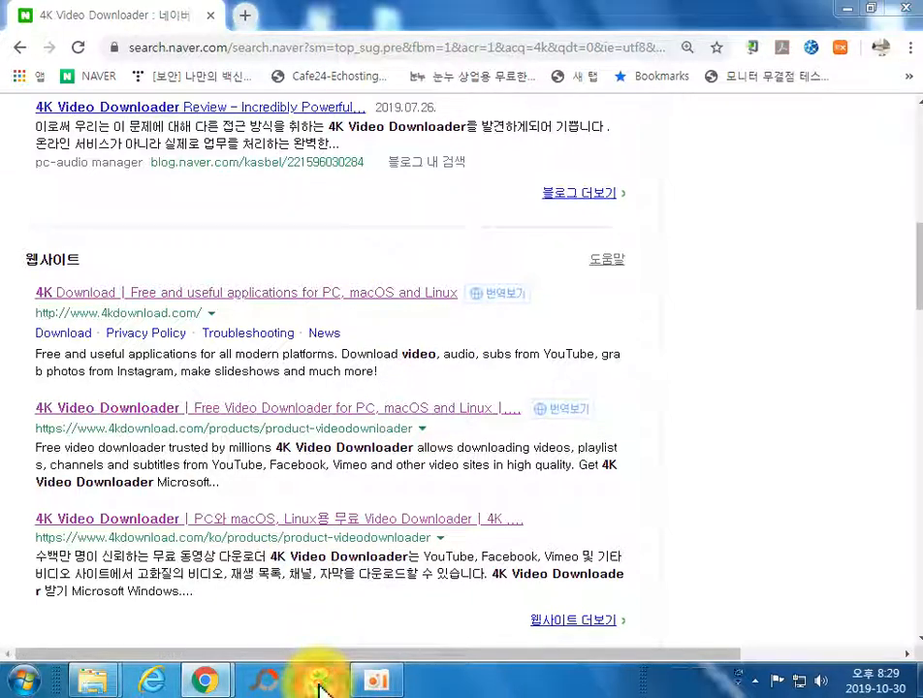
pyautogui.moveTo(15, 225); pyautogui.dragTo(838, 633)
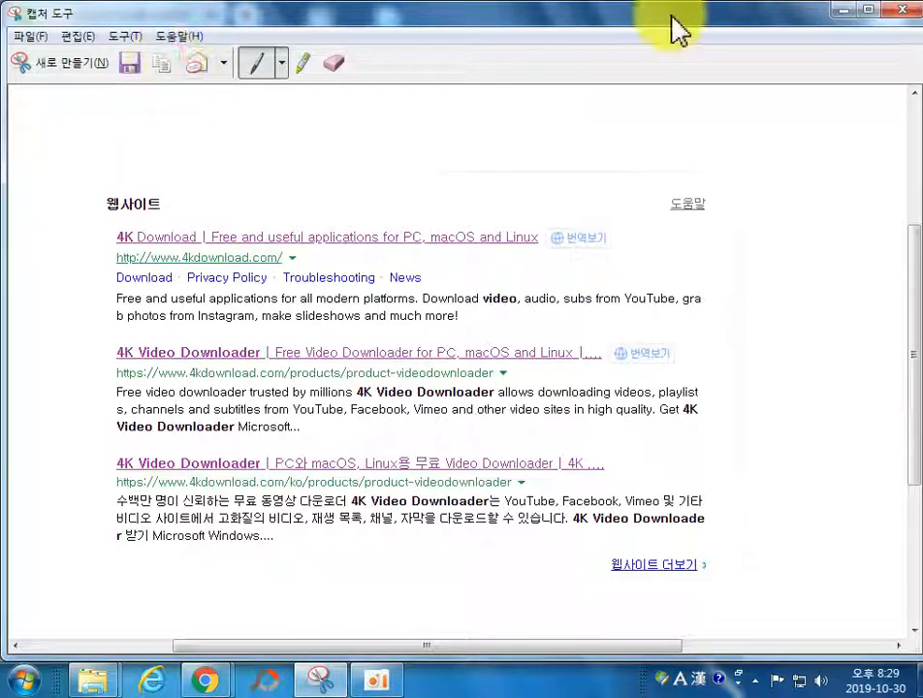
pyautogui.click(902, 11)
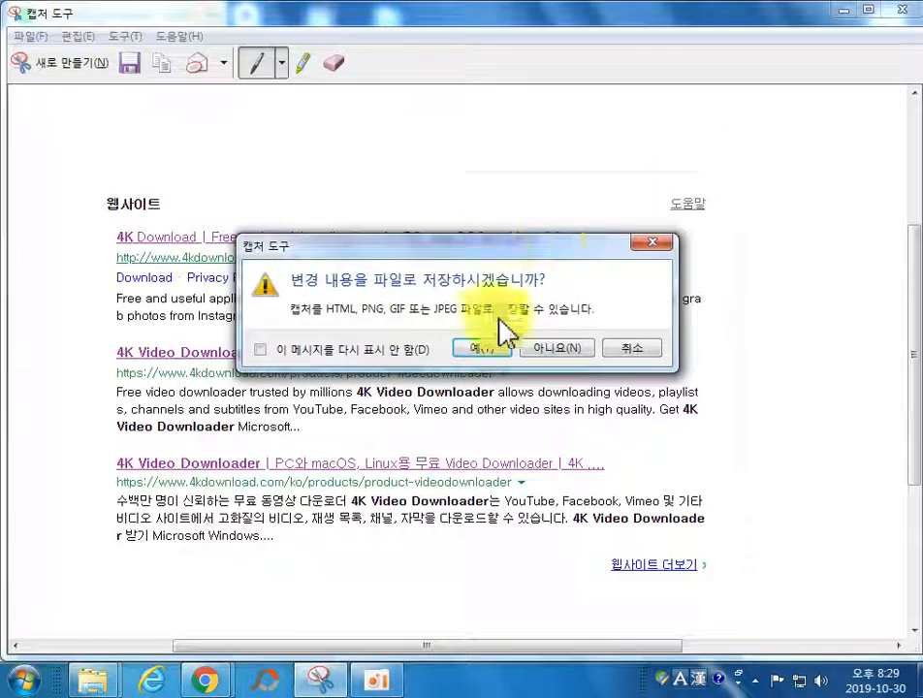
pyautogui.click(544, 351)
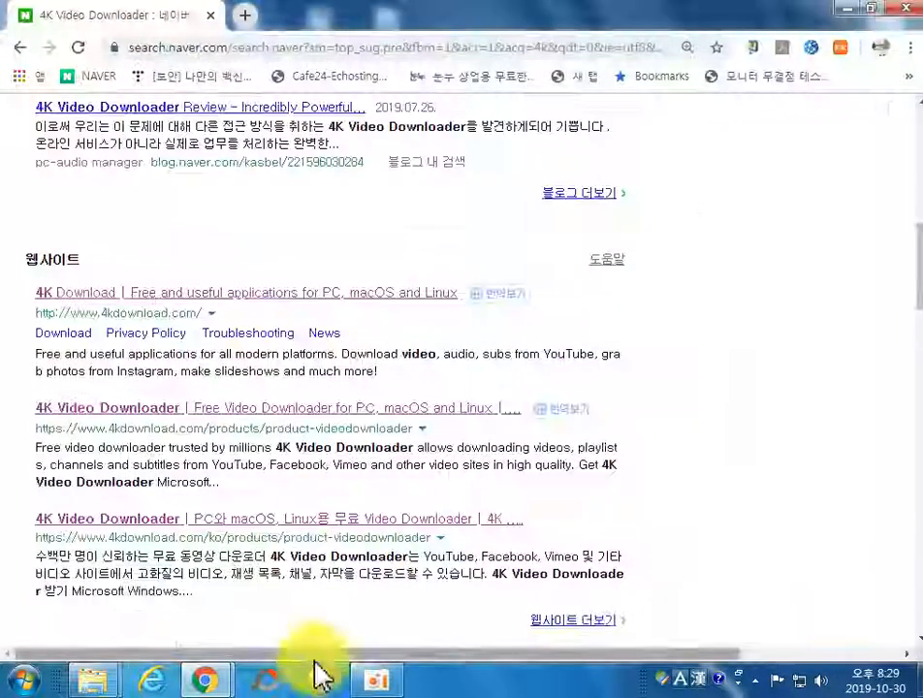
# Step: Open the capture in PhotoScape's photo editor and draw a red rectangle outline around the first website result, "4K Download | Free and useful applications"
pyautogui.click(268, 684)
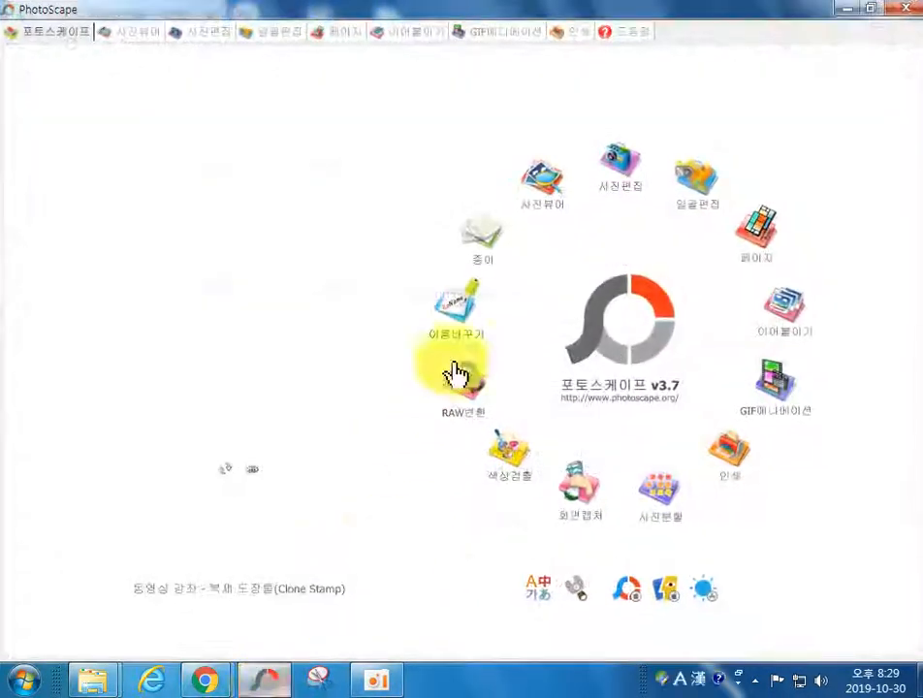
pyautogui.click(614, 175)
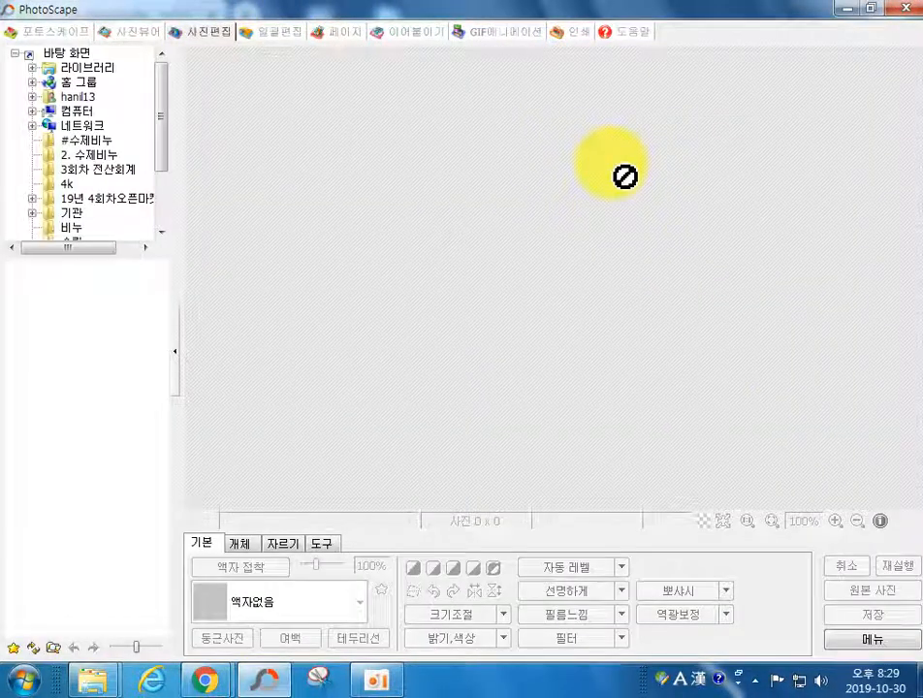
pyautogui.moveTo(624, 176); pyautogui.dragTo(610, 159)
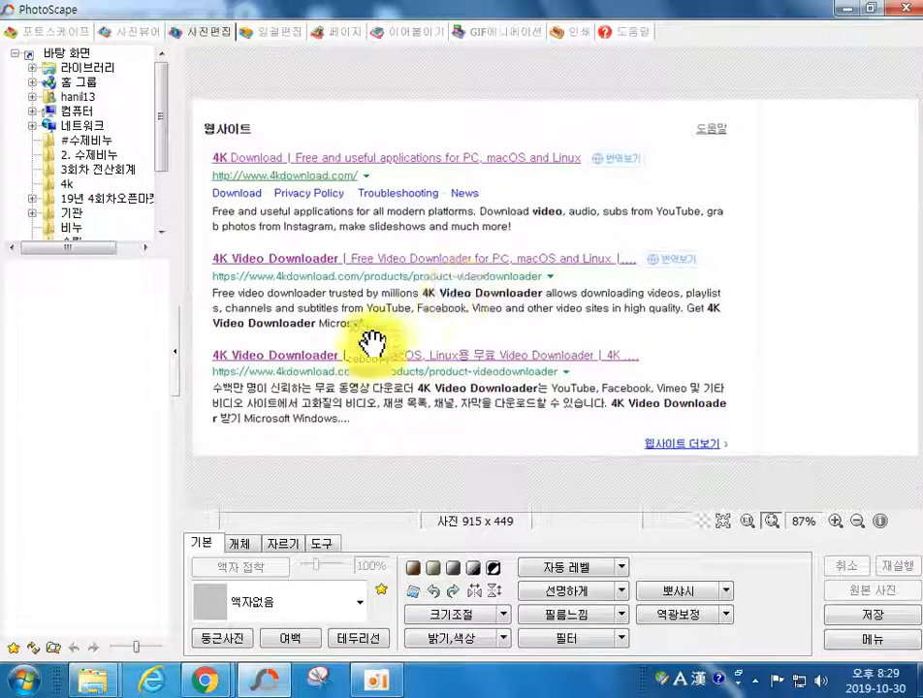
pyautogui.click(249, 546)
pyautogui.click(306, 568)
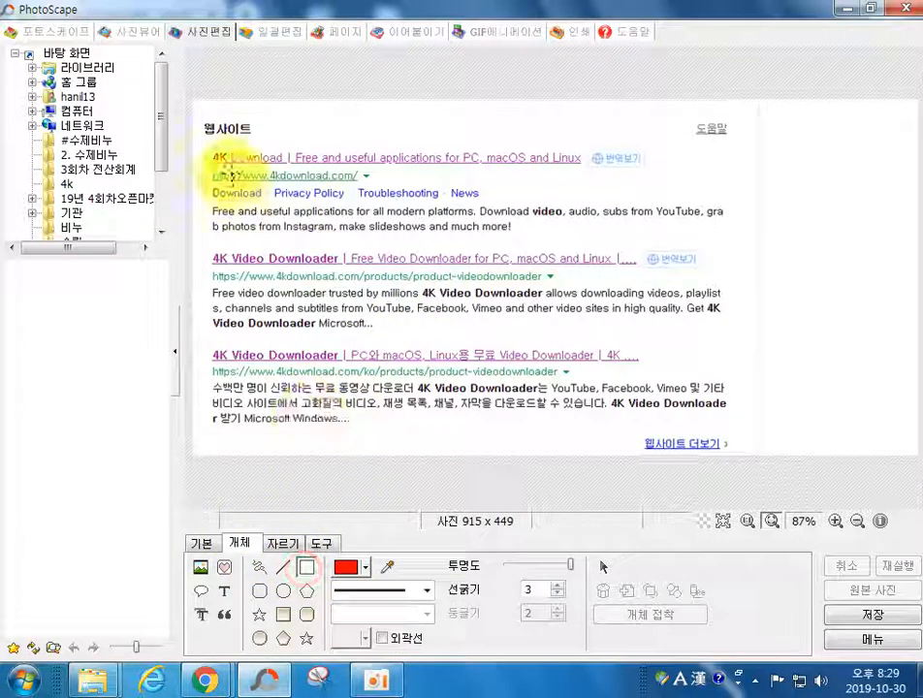
pyautogui.moveTo(205, 142); pyautogui.dragTo(663, 168)
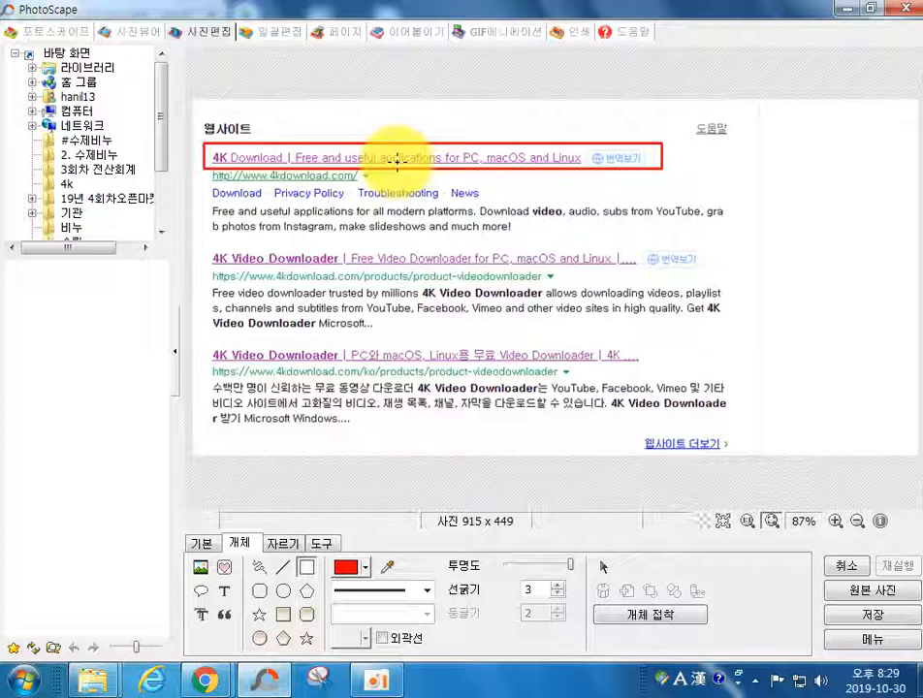
# Step: Save the annotated image under the file name 2 as a JPEG in the 4k folder and close PhotoScape
pyautogui.click(855, 618)
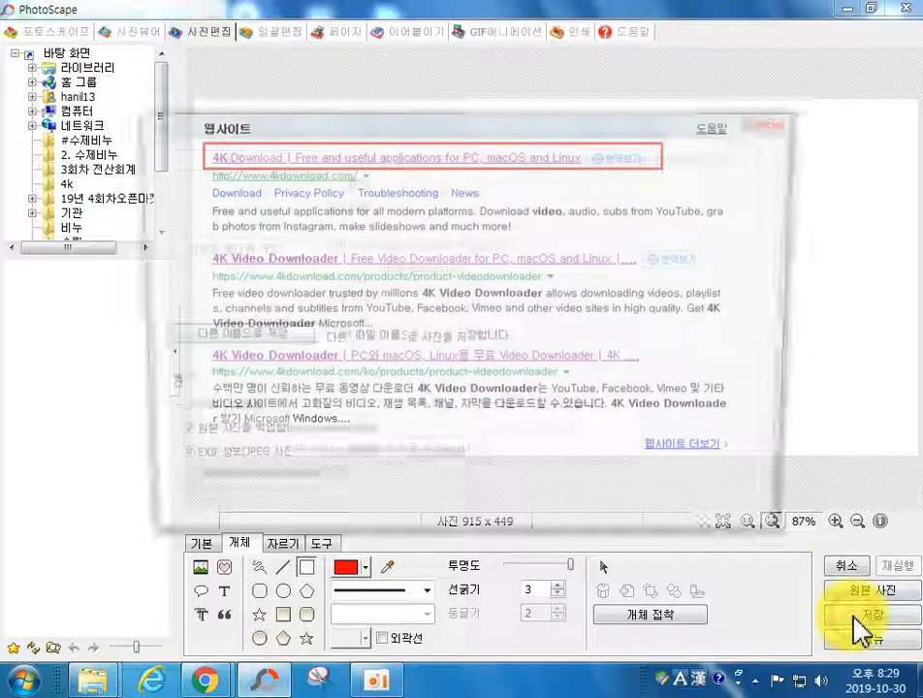
pyautogui.click(293, 350)
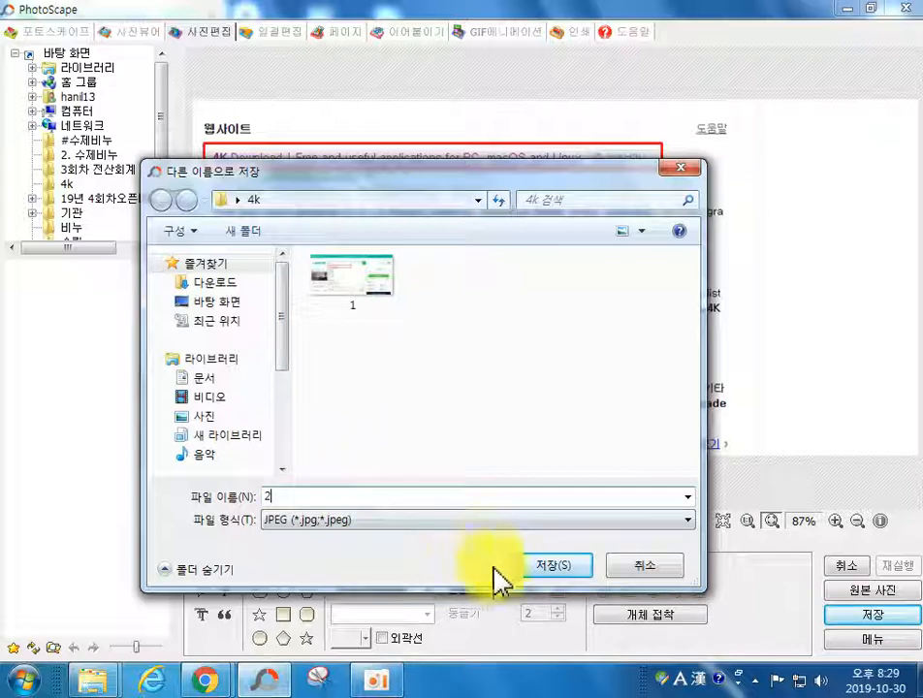
pyautogui.click(543, 566)
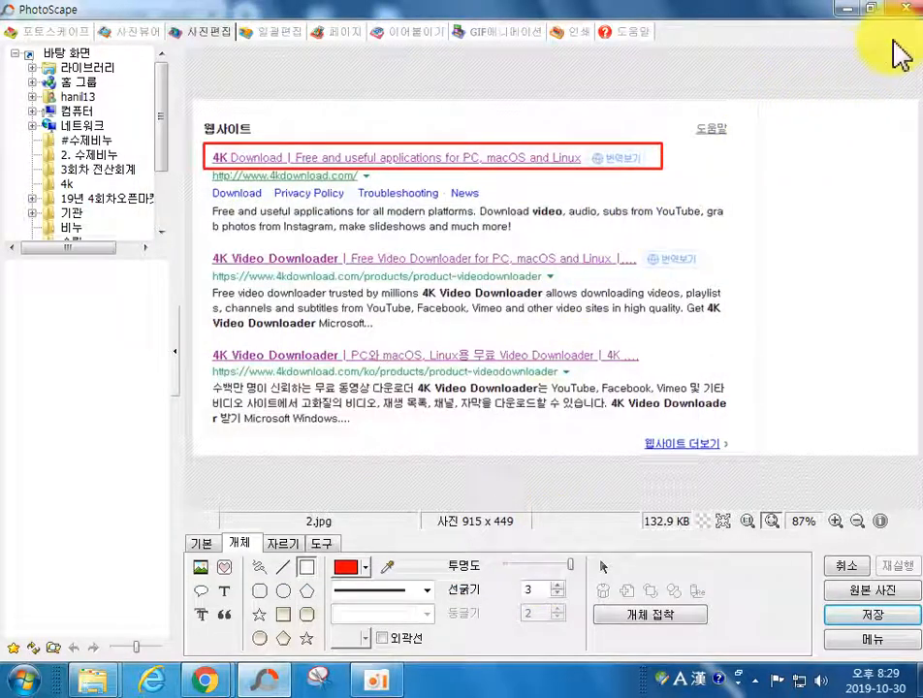
pyautogui.click(902, 12)
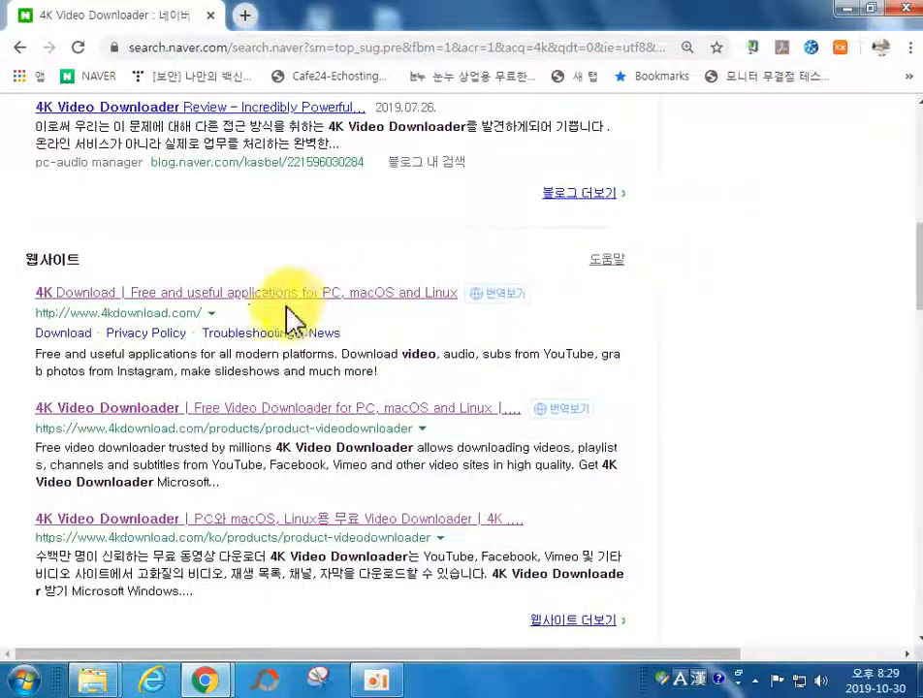
# Step: Open the 4kdownload.com website from the results and capture its home page with Snipping Tool, closing the capture without saving a file
pyautogui.click(167, 309)
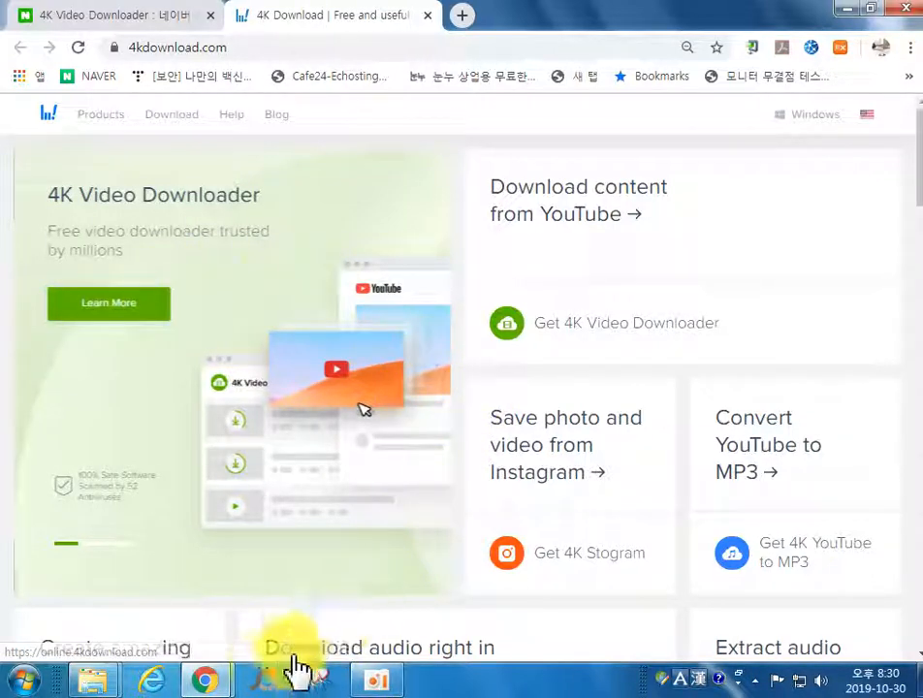
pyautogui.click(313, 681)
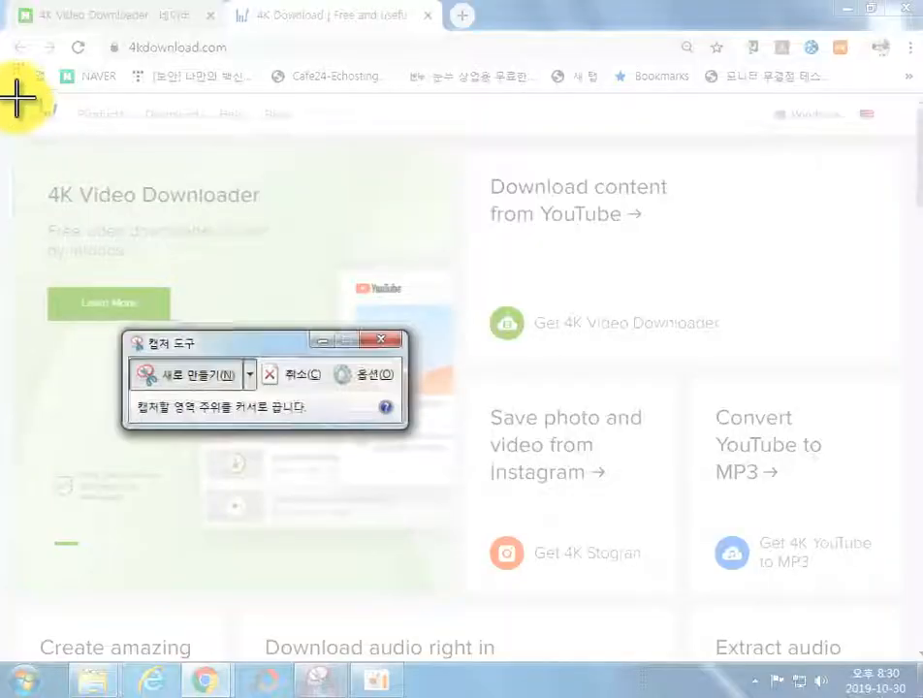
pyautogui.moveTo(15, 92); pyautogui.dragTo(916, 636)
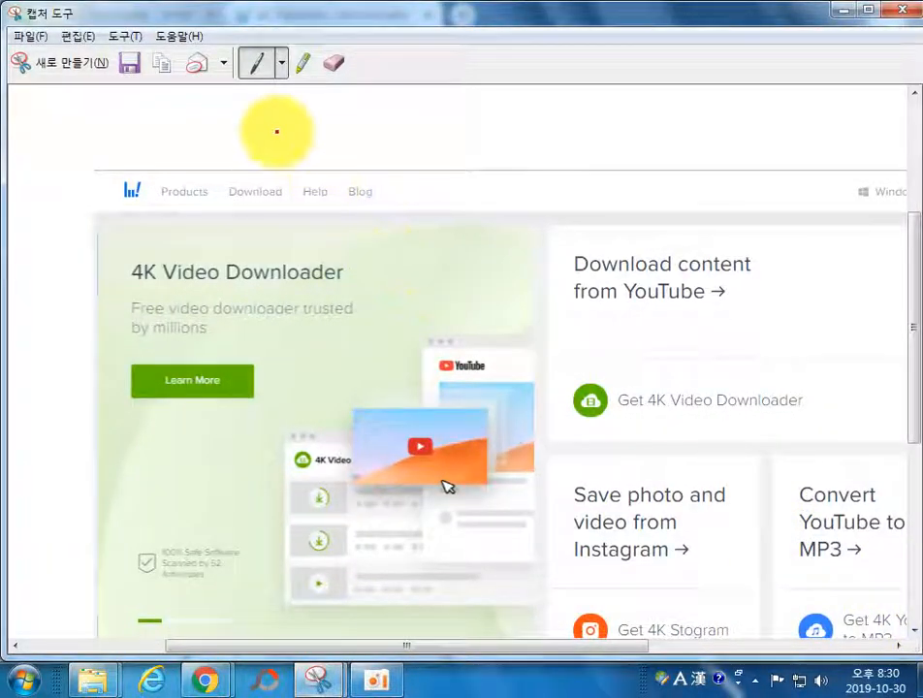
pyautogui.click(890, 11)
pyautogui.click(557, 347)
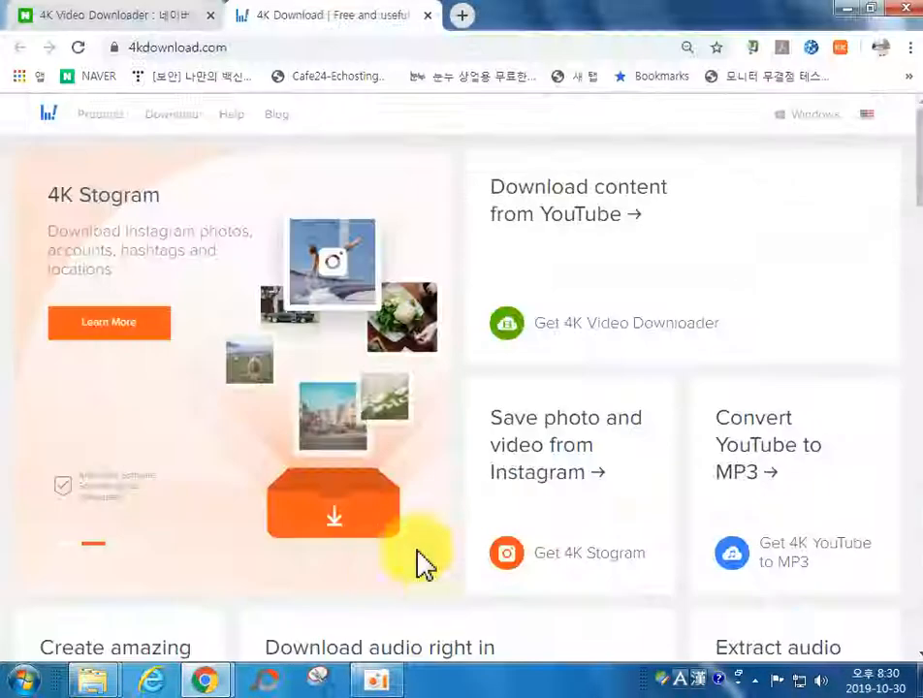
# Step: Paste the home page capture into PhotoScape's photo editor and draw a red rectangle outline around "Get 4K Video Downloader"
pyautogui.click(258, 685)
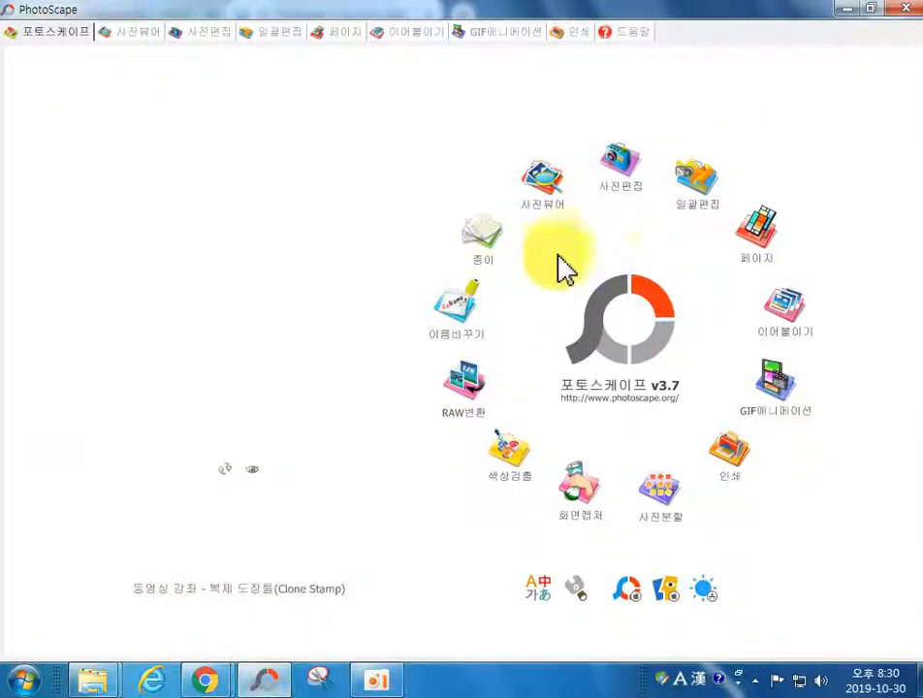
pyautogui.click(618, 174)
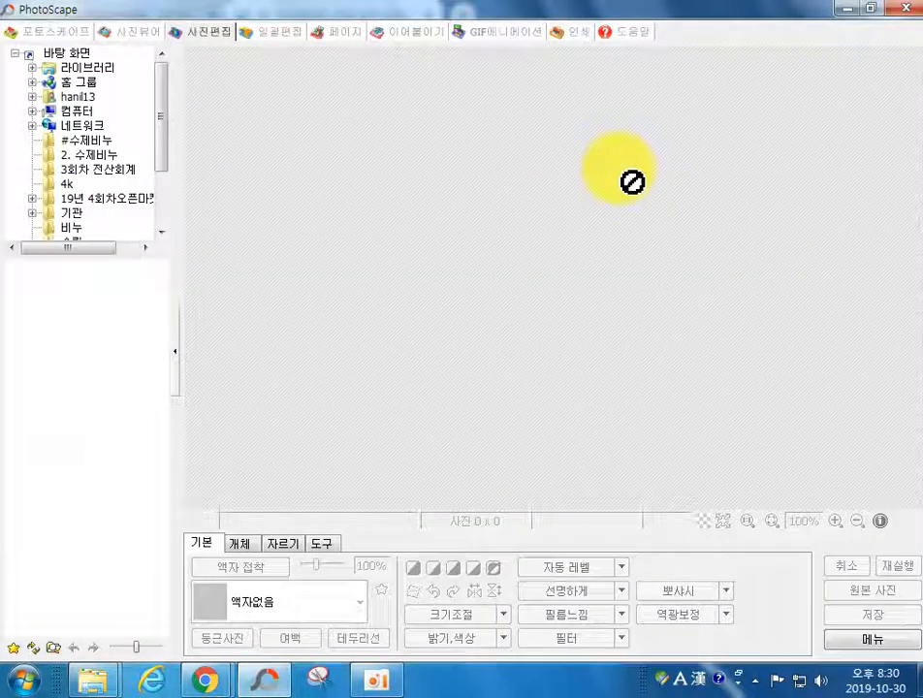
pyautogui.hotkey('ctrl', 'v')
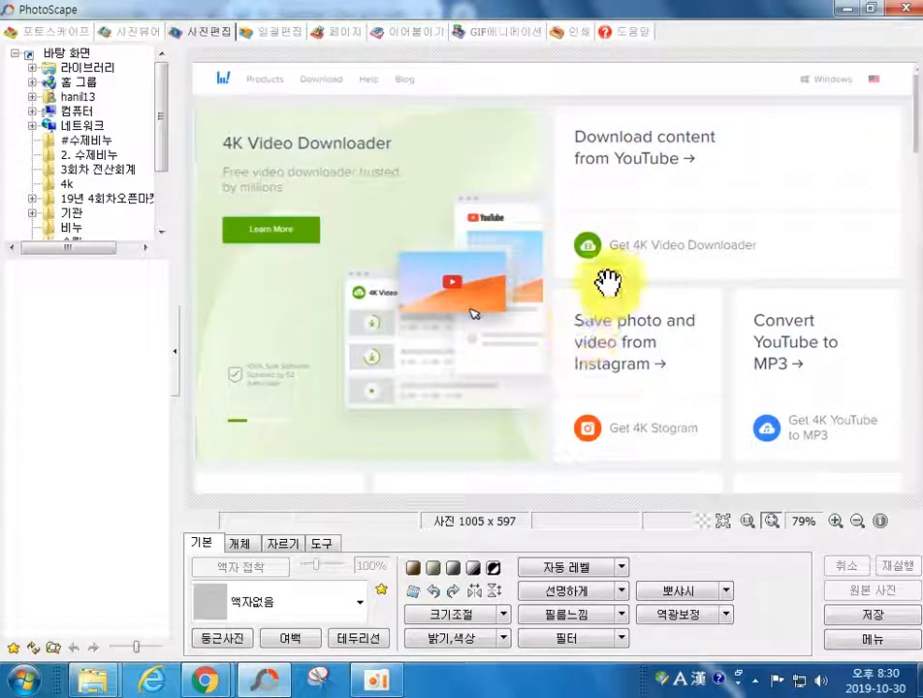
pyautogui.click(245, 546)
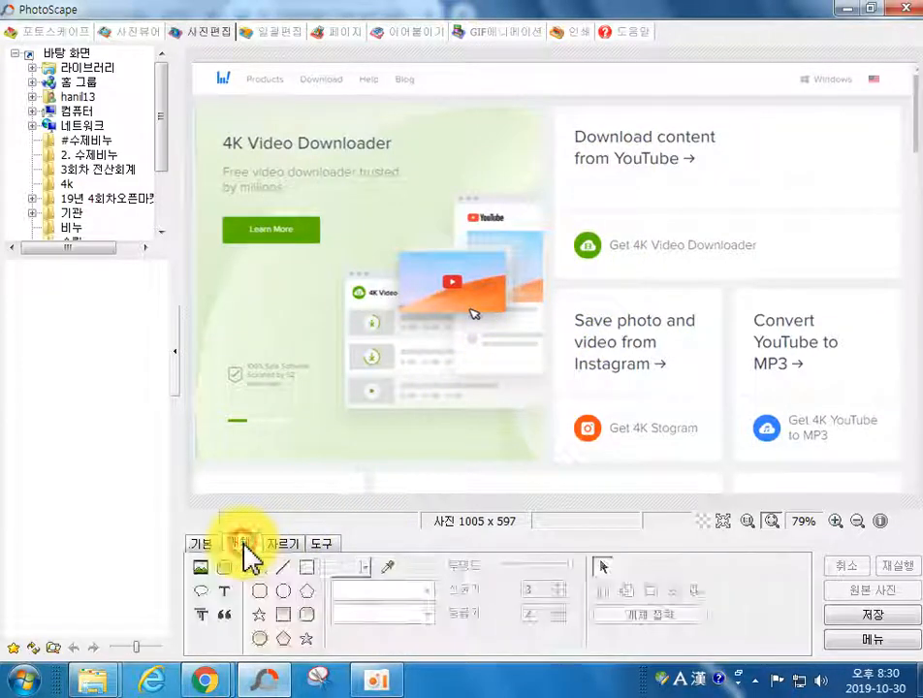
pyautogui.click(307, 569)
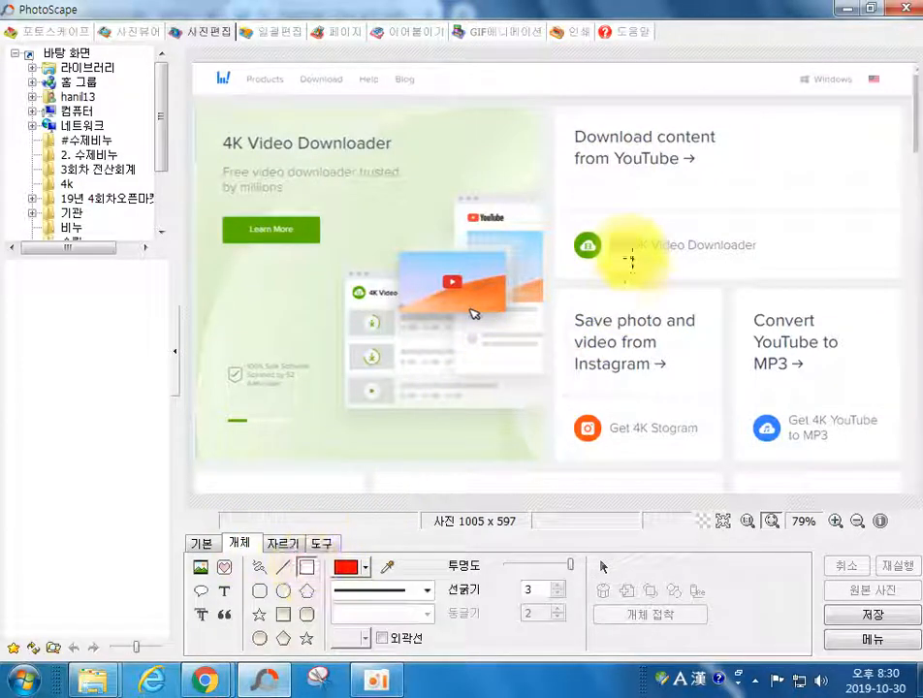
pyautogui.moveTo(558, 222); pyautogui.dragTo(824, 270)
# Step: Save the annotated home page image under the file name 3 as a JPEG in the 4k folder
pyautogui.click(896, 615)
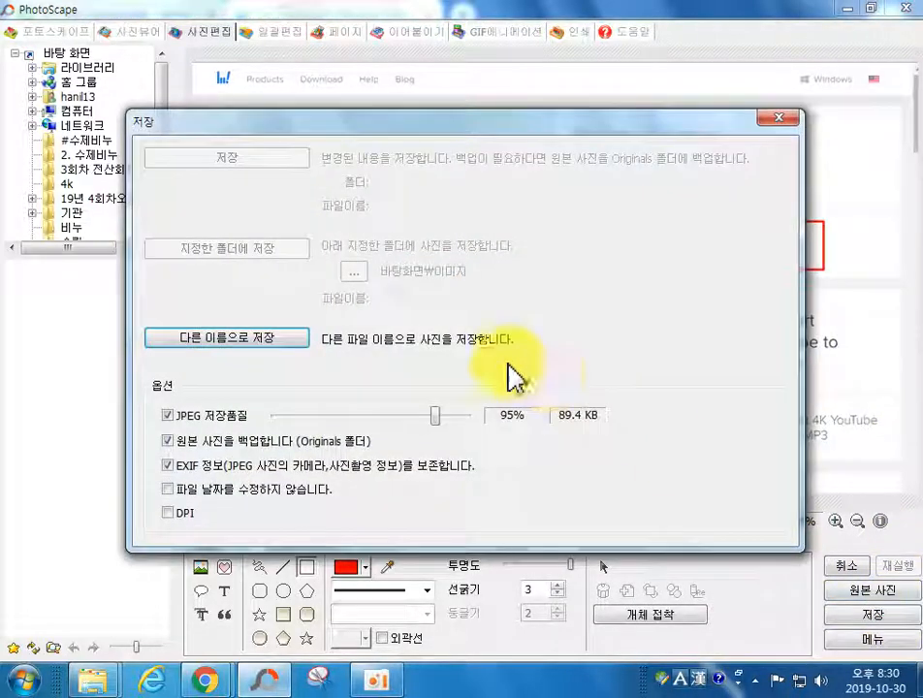
pyautogui.click(270, 340)
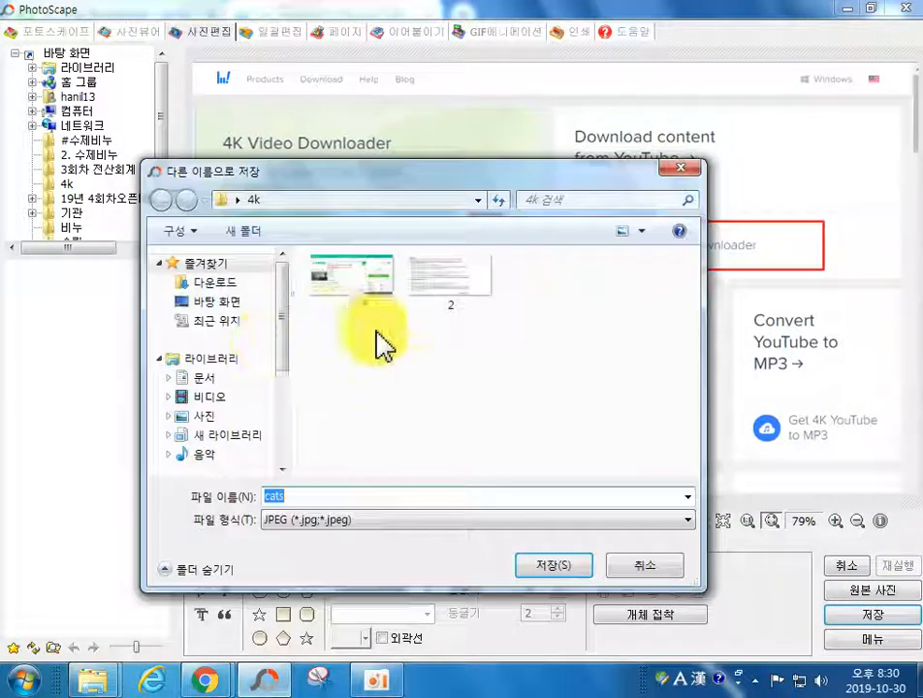
pyautogui.click(554, 564)
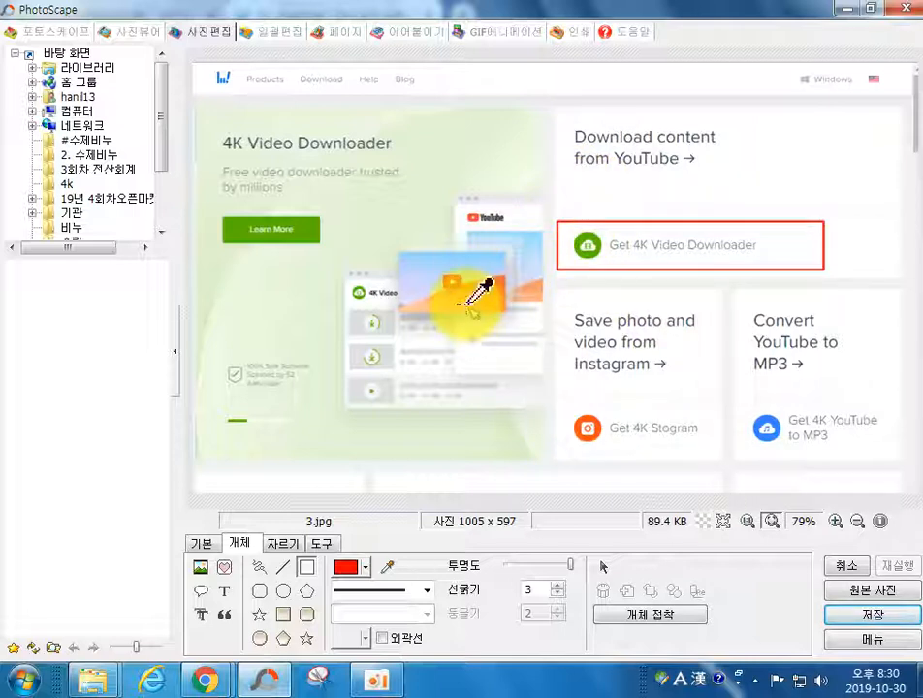
# Step: Undo the rectangle in the open image and close PhotoScape without saving again
pyautogui.hotkey('ctrl', 'z')
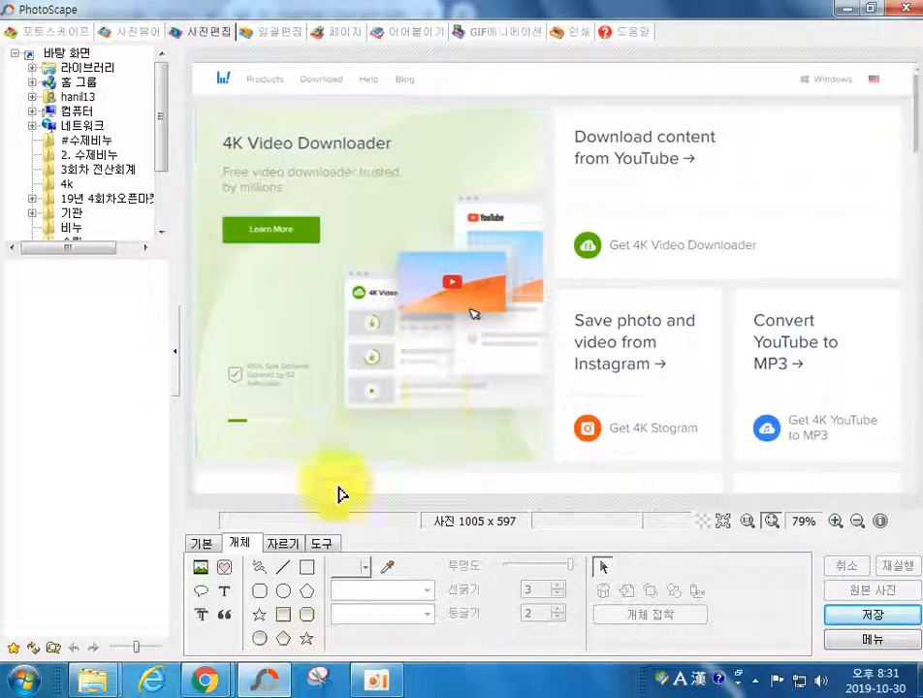
pyautogui.click(877, 640)
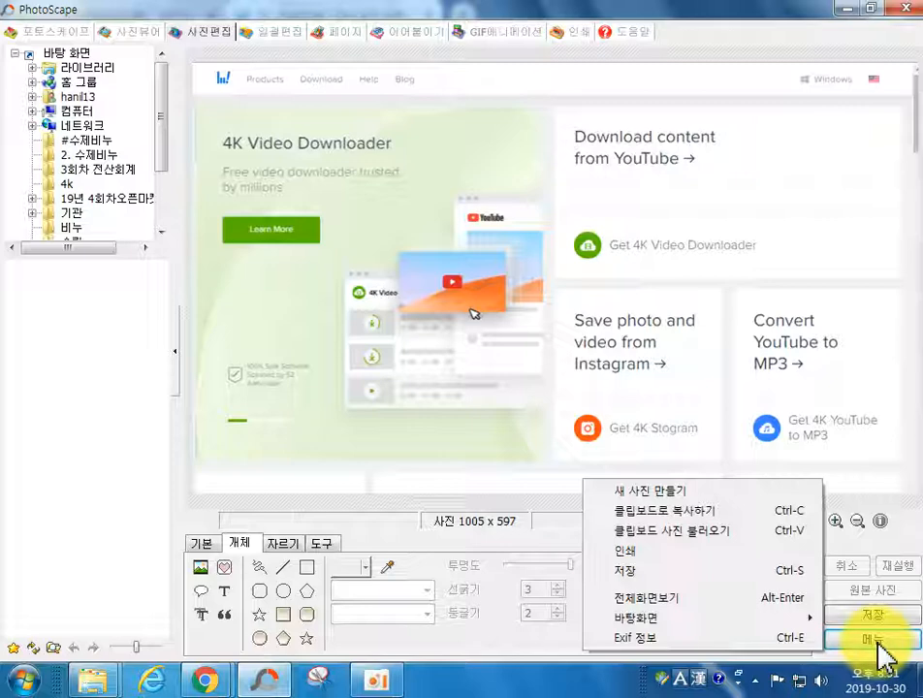
pyautogui.click(912, 12)
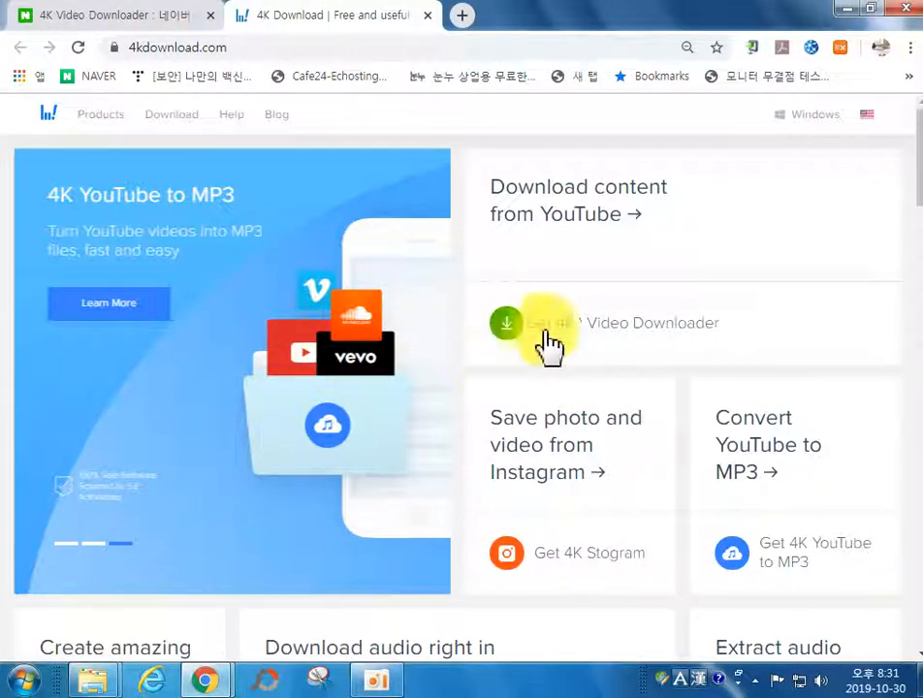
# Step: Download the 4K Video Downloader installer and capture the page including the download bar with Snipping Tool, without saving the capture to a file
pyautogui.click(629, 335)
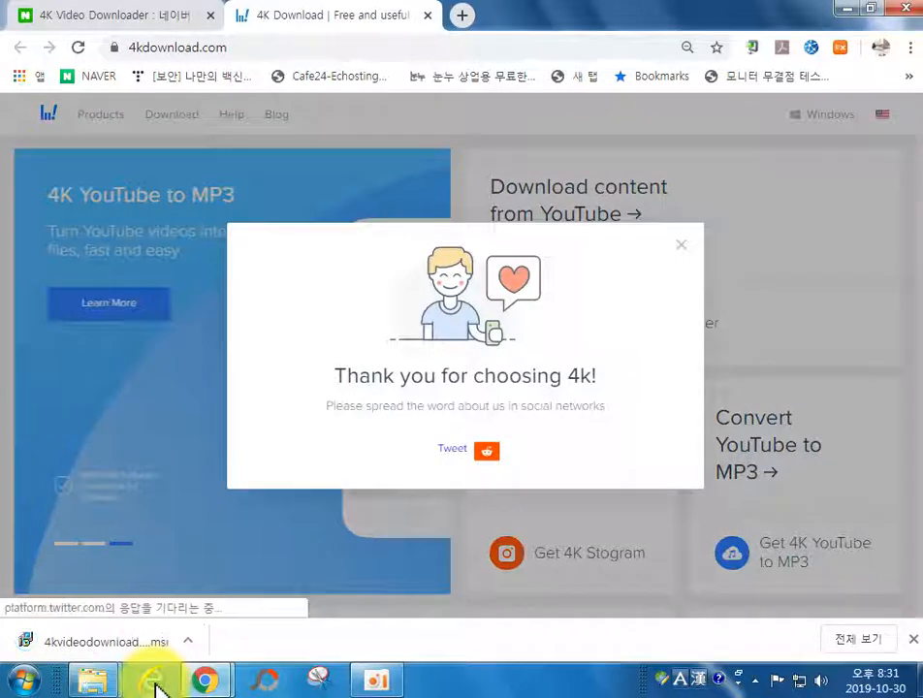
pyautogui.click(321, 682)
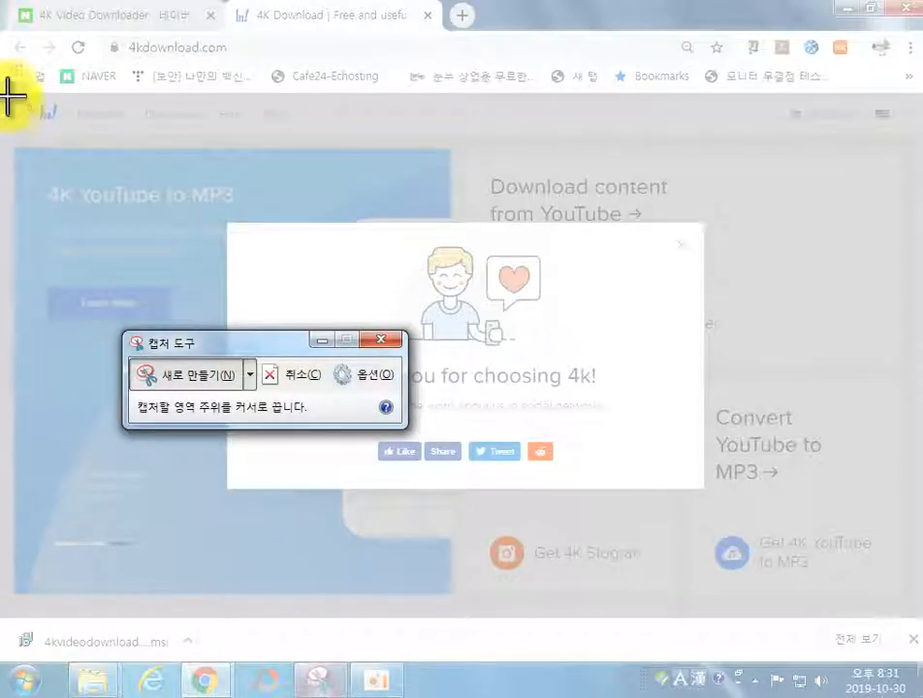
pyautogui.moveTo(5, 90); pyautogui.dragTo(908, 663)
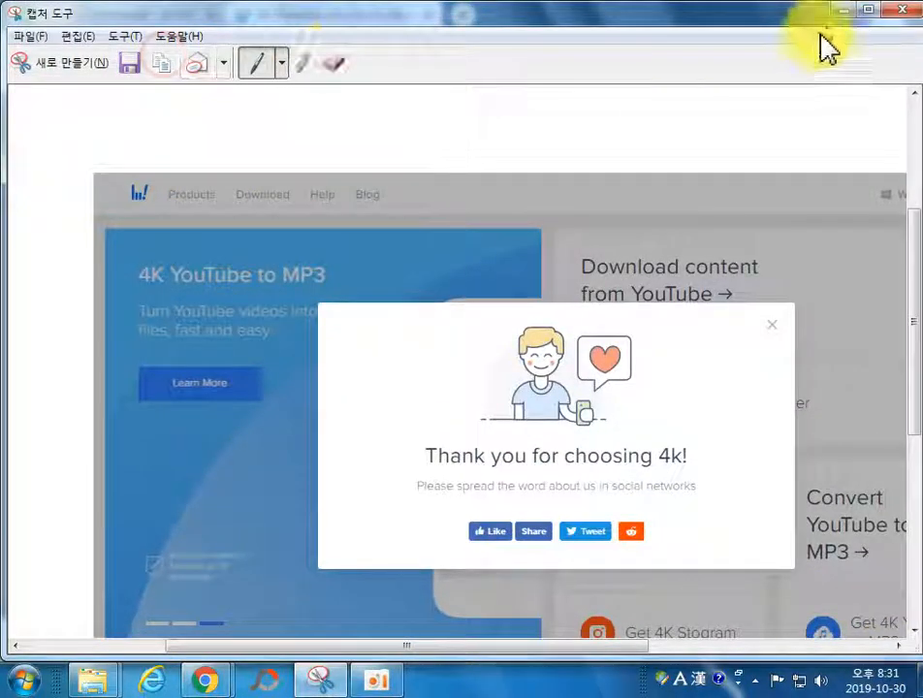
pyautogui.click(892, 10)
pyautogui.click(547, 349)
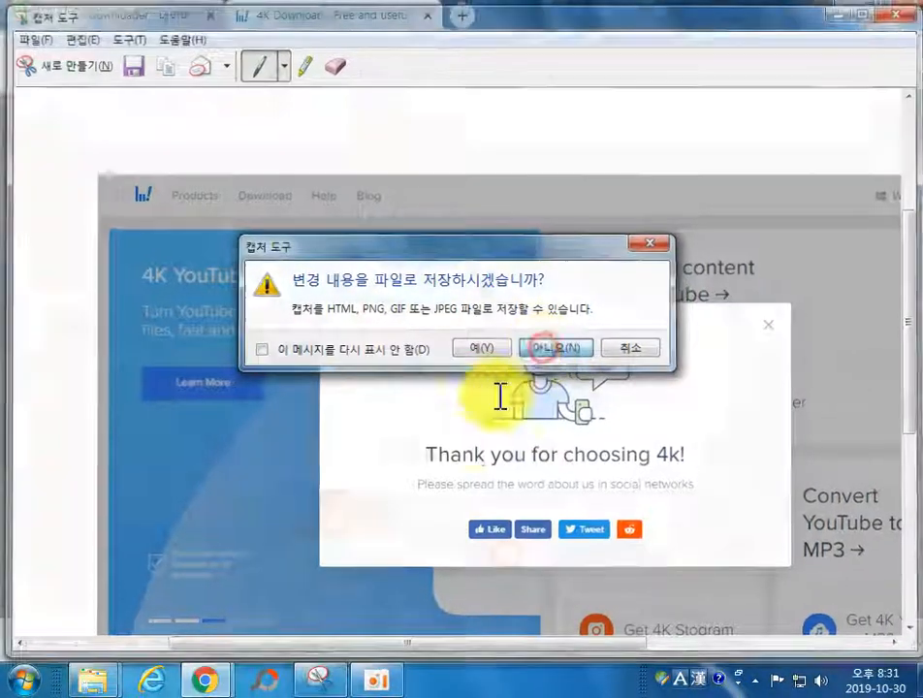
# Step: Paste the download page capture into PhotoScape's photo editor and draw a red rectangle outline around the downloaded .msi file
pyautogui.click(254, 683)
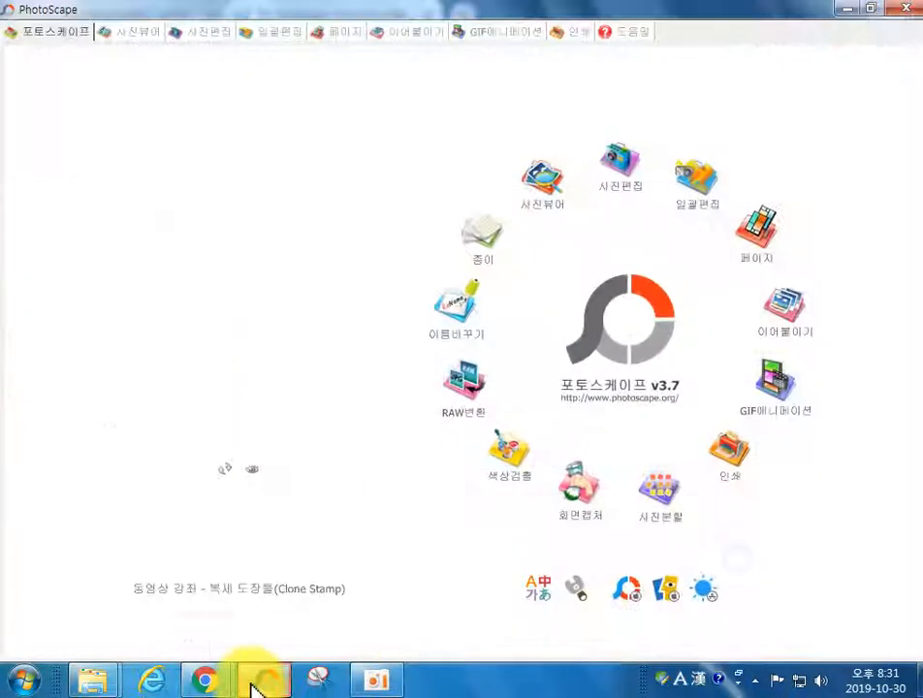
pyautogui.click(617, 160)
pyautogui.hotkey('ctrl', 'v')
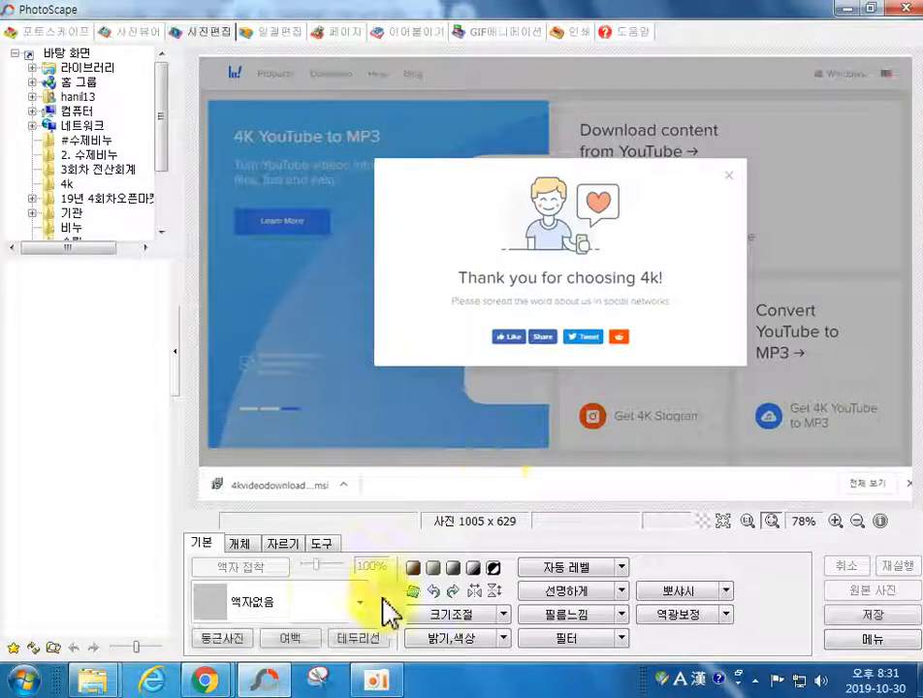
pyautogui.click(252, 542)
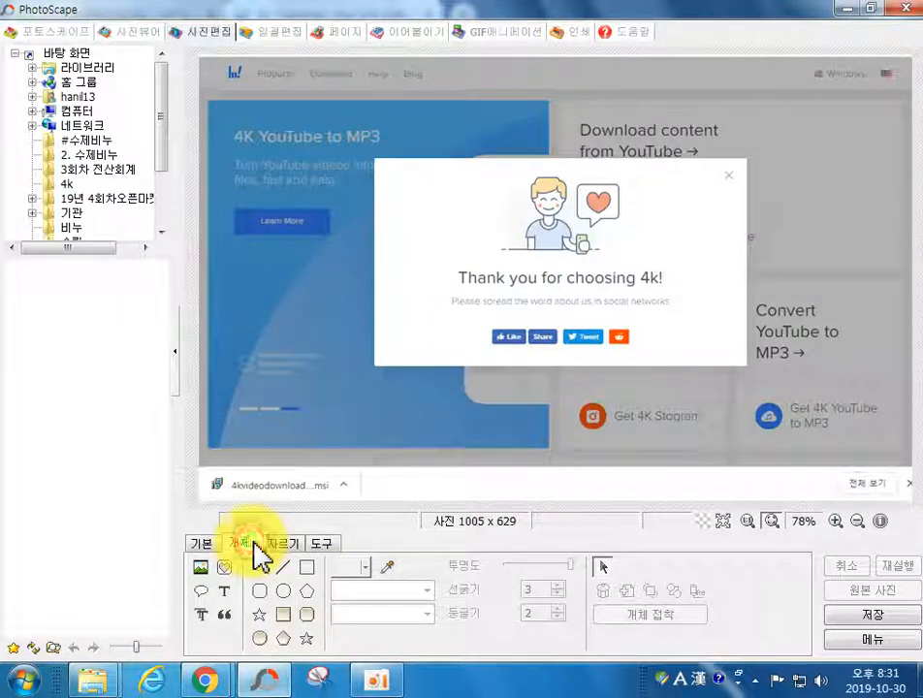
pyautogui.click(307, 568)
pyautogui.moveTo(207, 465); pyautogui.dragTo(356, 497)
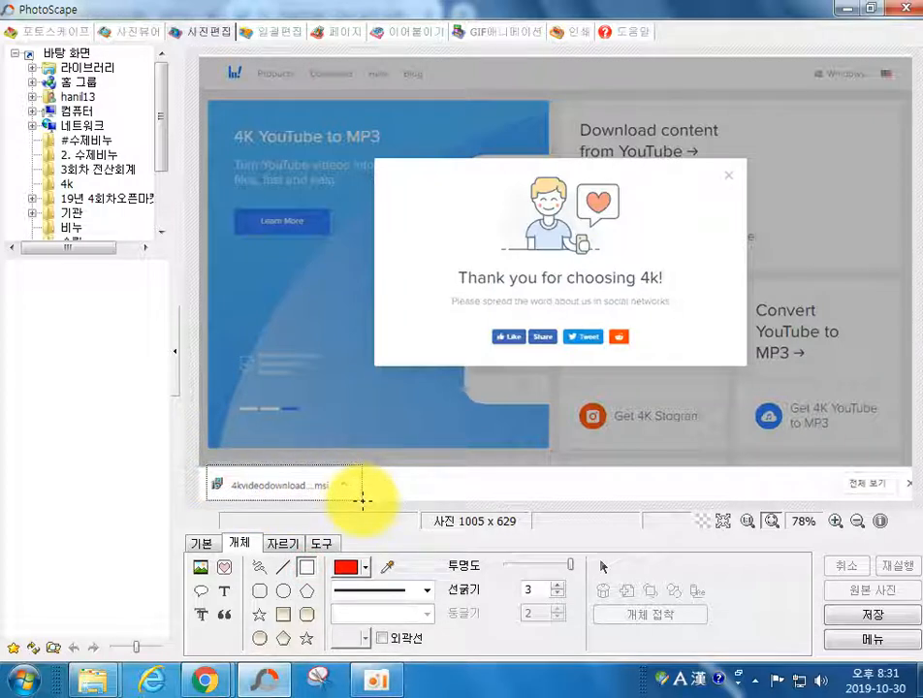
pyautogui.moveTo(360, 499); pyautogui.dragTo(360, 500)
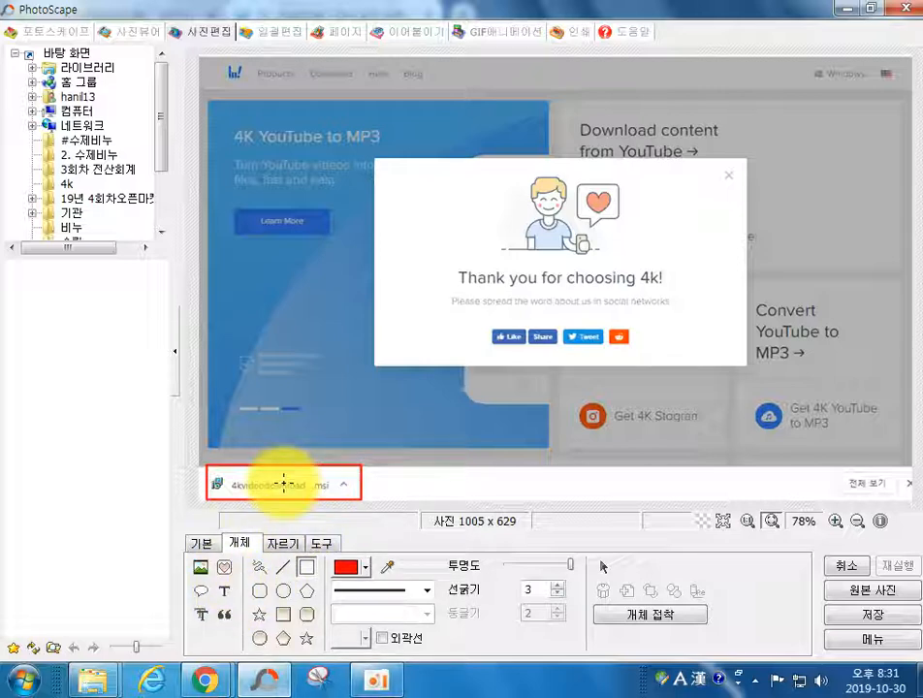
# Step: Add the text "클릭!" to the download page capture and colour it red
pyautogui.click(229, 602)
pyautogui.write('ㄹ')
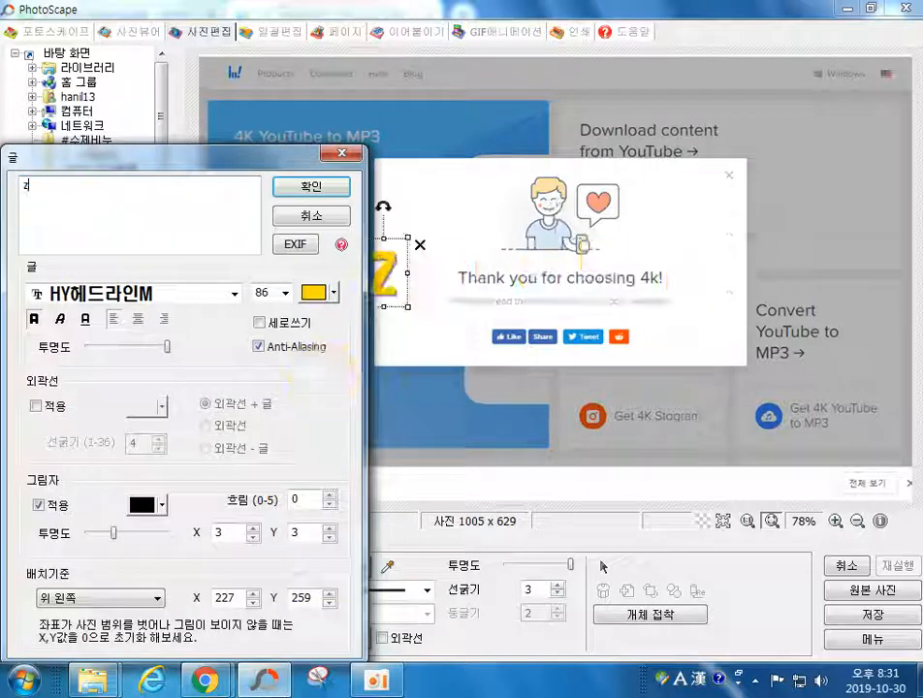
pyautogui.write('클릭')
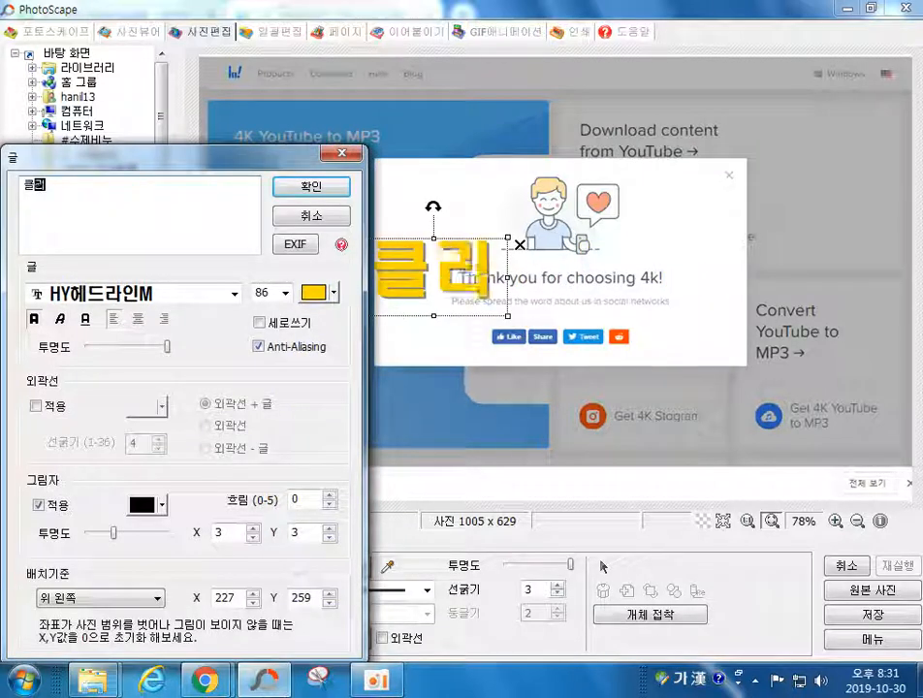
pyautogui.write('!')
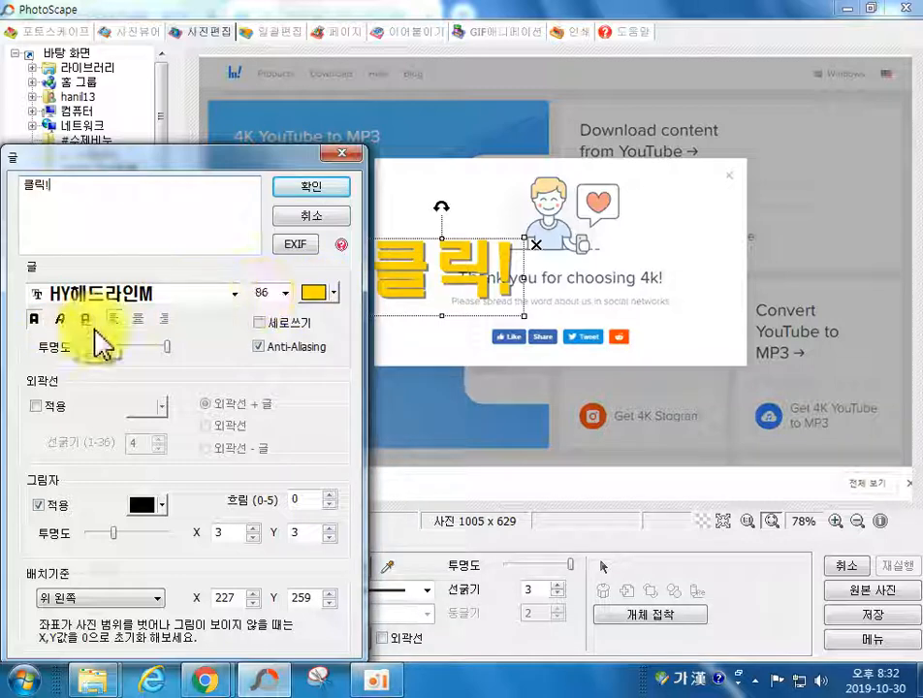
pyautogui.click(318, 293)
pyautogui.click(310, 340)
pyautogui.click(318, 293)
pyautogui.click(310, 371)
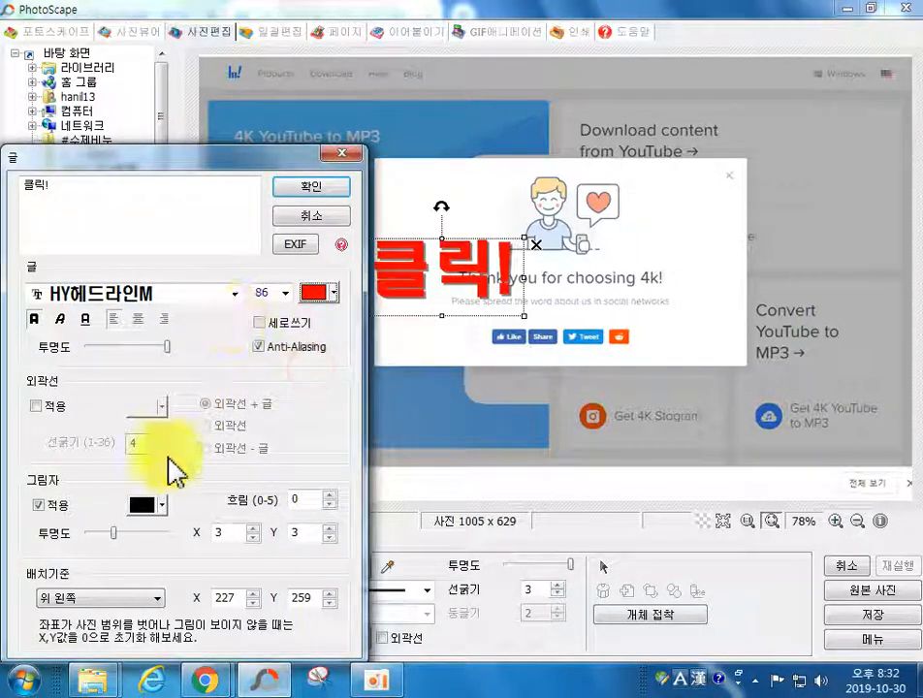
# Step: Set the "클릭!" text size to 28 and place it tilted inside the red rectangle around the .msi file
pyautogui.click(284, 293)
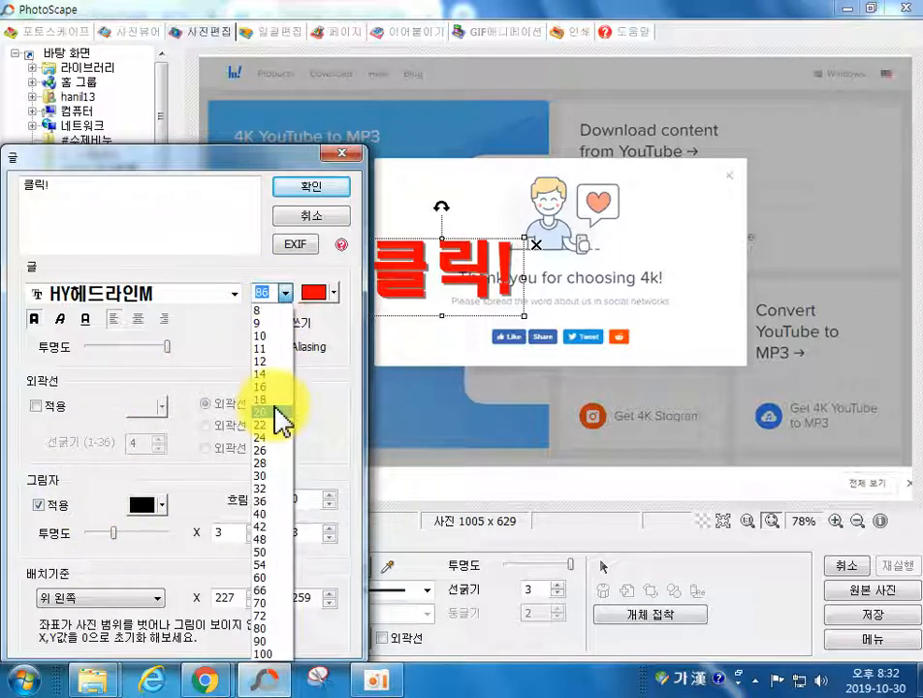
pyautogui.click(274, 467)
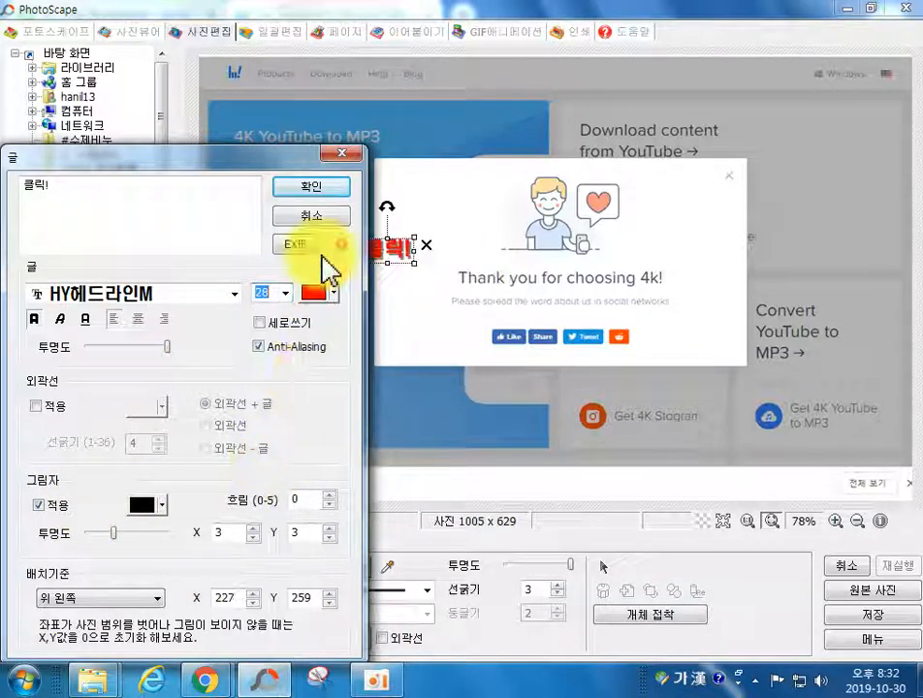
pyautogui.click(289, 187)
pyautogui.moveTo(366, 245); pyautogui.dragTo(329, 465)
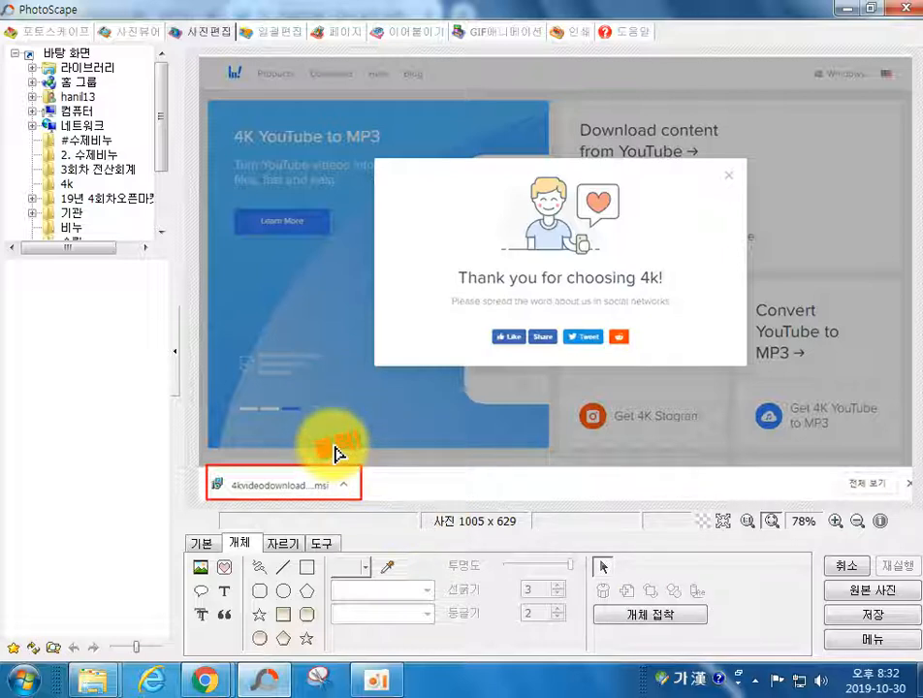
pyautogui.moveTo(338, 454); pyautogui.dragTo(323, 476)
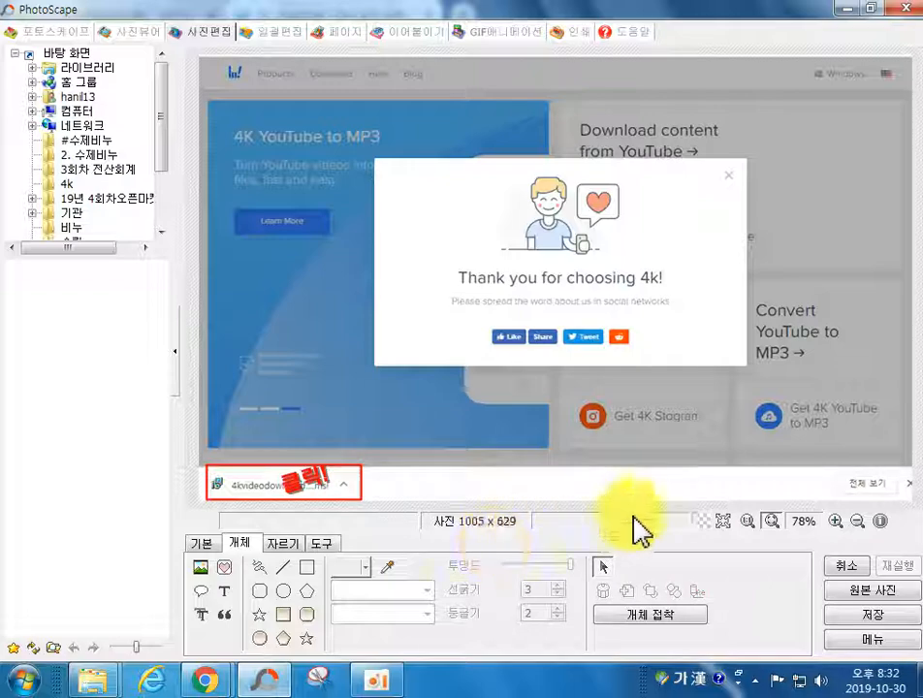
# Step: Save the annotated download page image under the file name 4 as a JPEG in the 4k folder and close PhotoScape
pyautogui.click(879, 615)
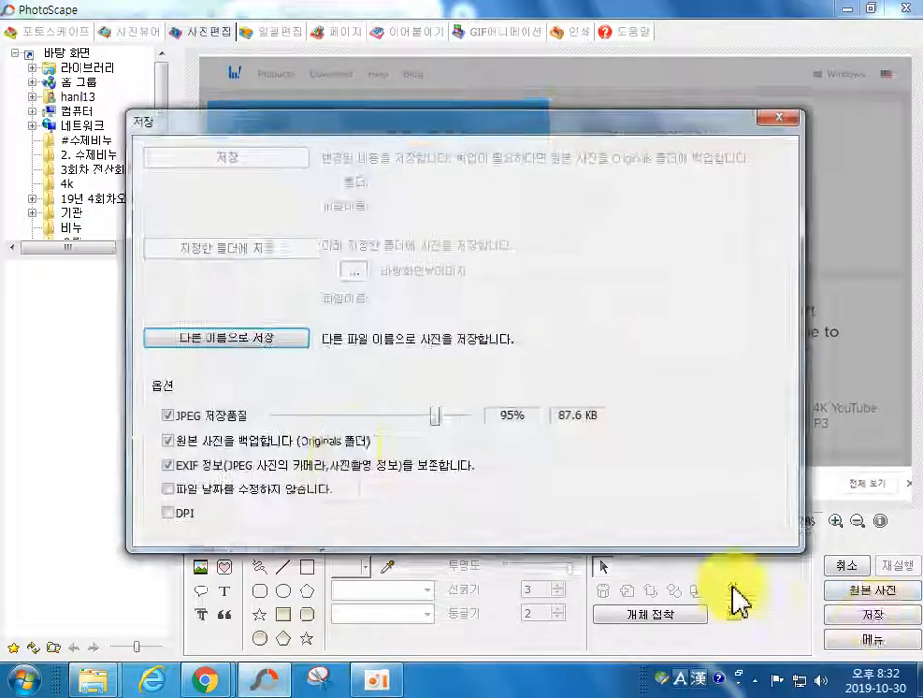
pyautogui.click(240, 342)
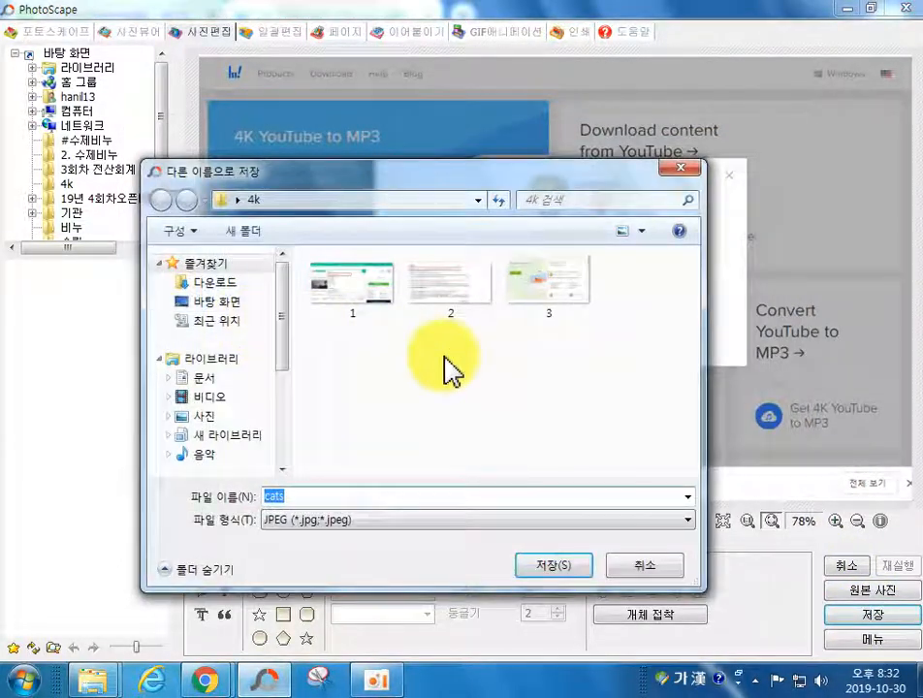
pyautogui.write('4')
pyautogui.press('Return')
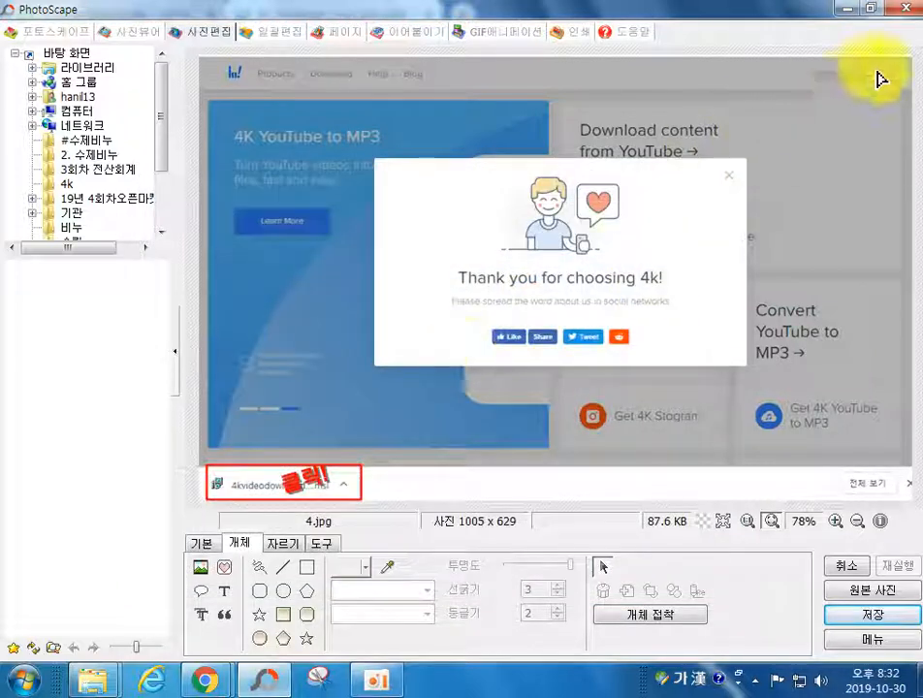
pyautogui.click(912, 9)
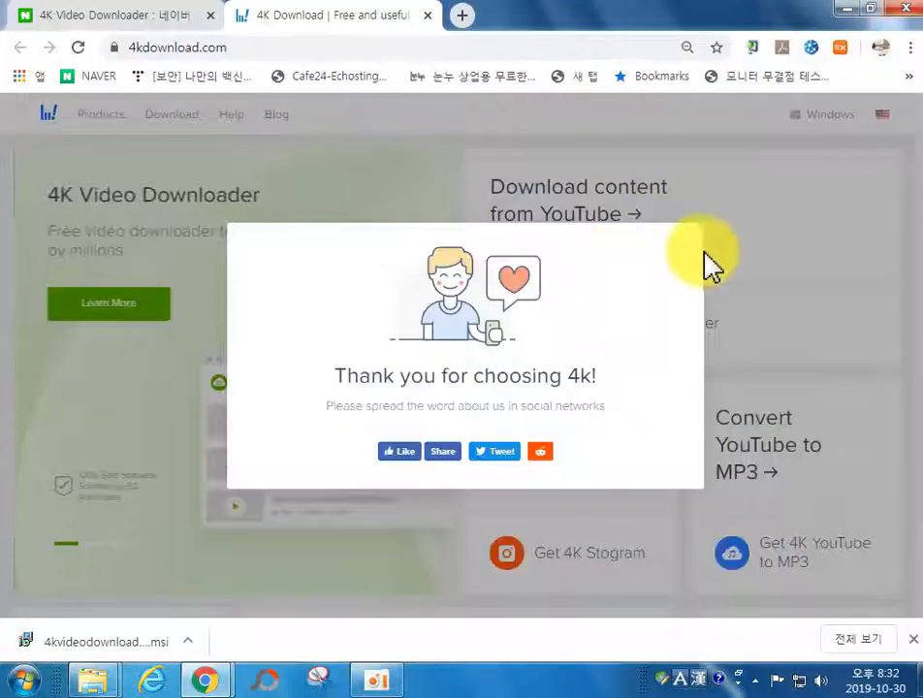
# Step: Open the downloaded .msi installer and capture its security warning dialog with Snipping Tool, without saving the capture to a file
pyautogui.click(58, 647)
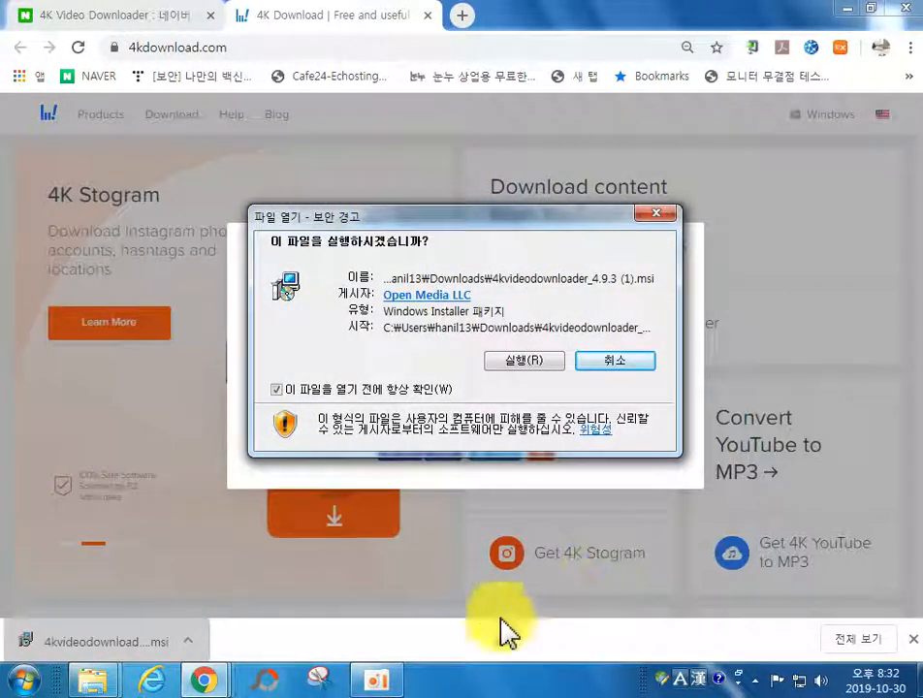
pyautogui.click(328, 684)
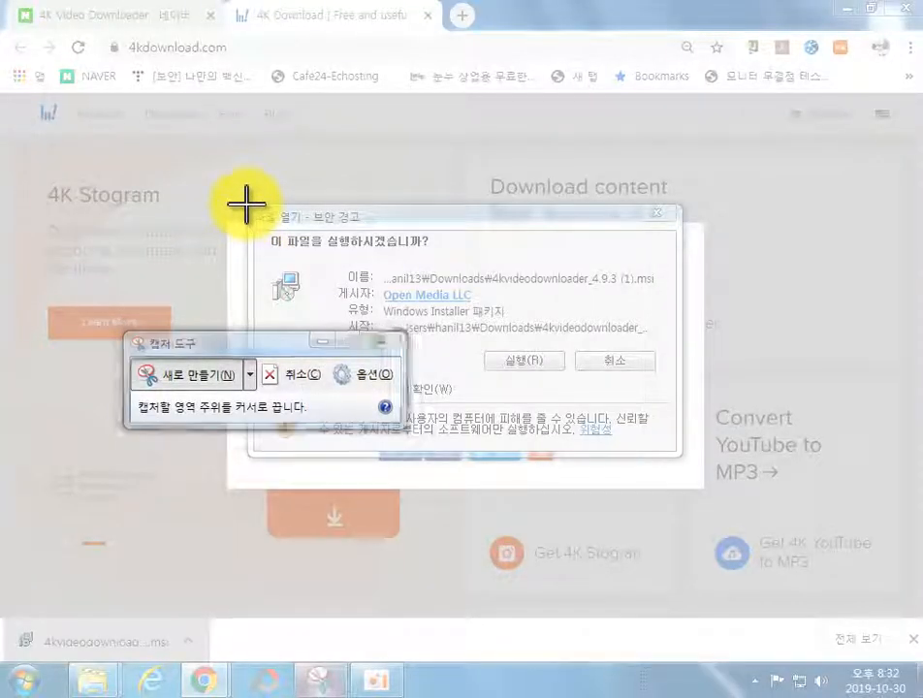
pyautogui.moveTo(245, 205); pyautogui.dragTo(684, 458)
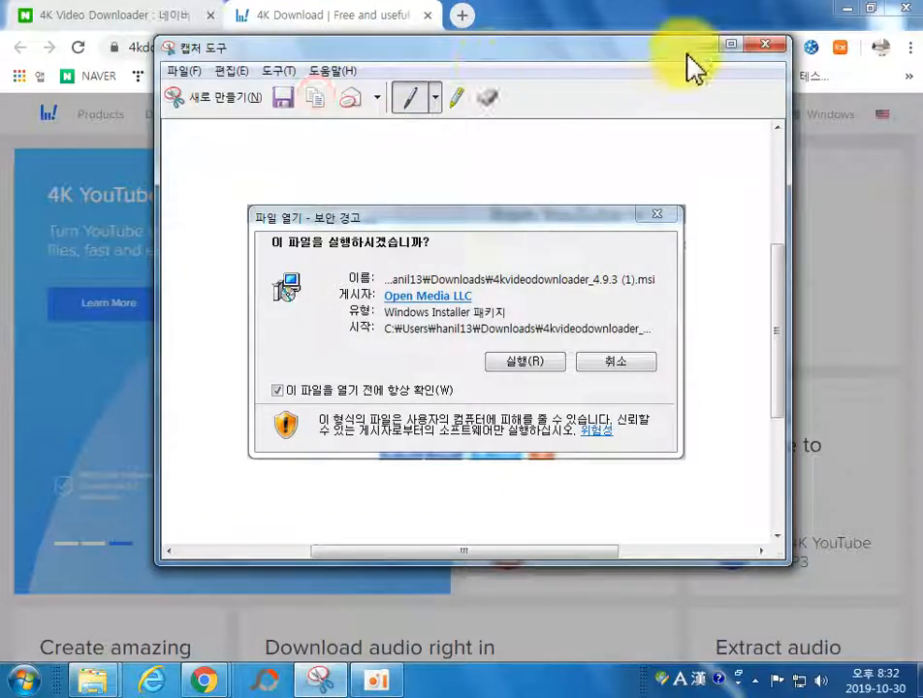
pyautogui.click(765, 45)
pyautogui.click(560, 319)
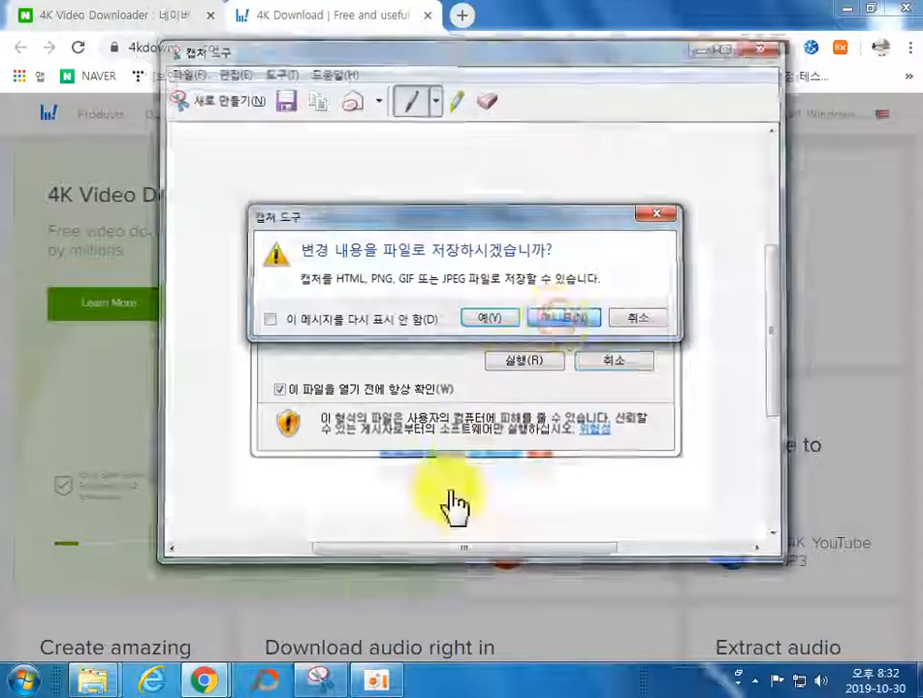
# Step: Paste the security warning capture into PhotoScape's photo editor and draw a red rectangle outline around the 실행(R) button
pyautogui.click(274, 669)
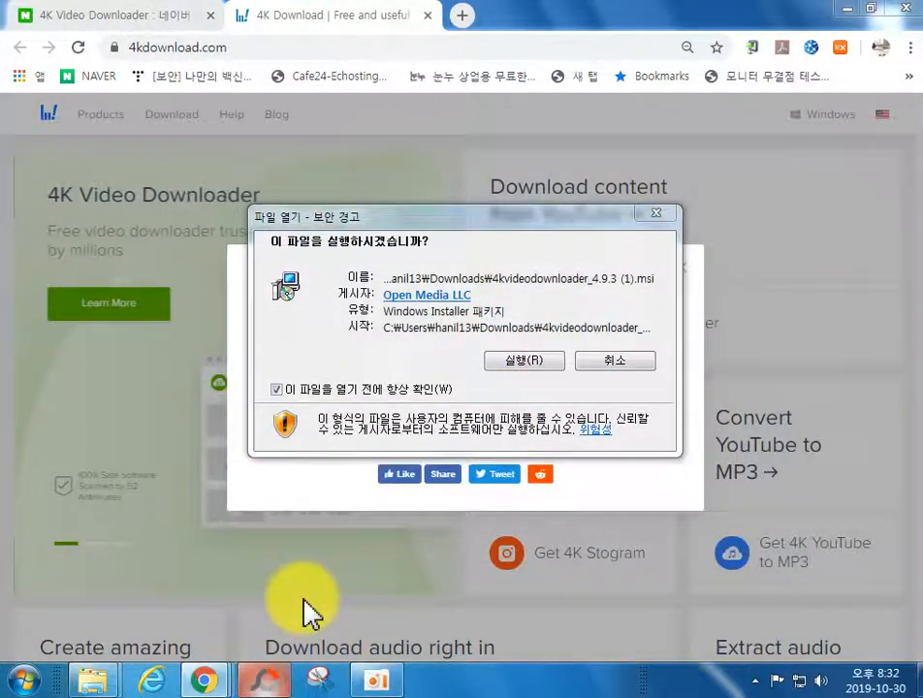
pyautogui.click(621, 180)
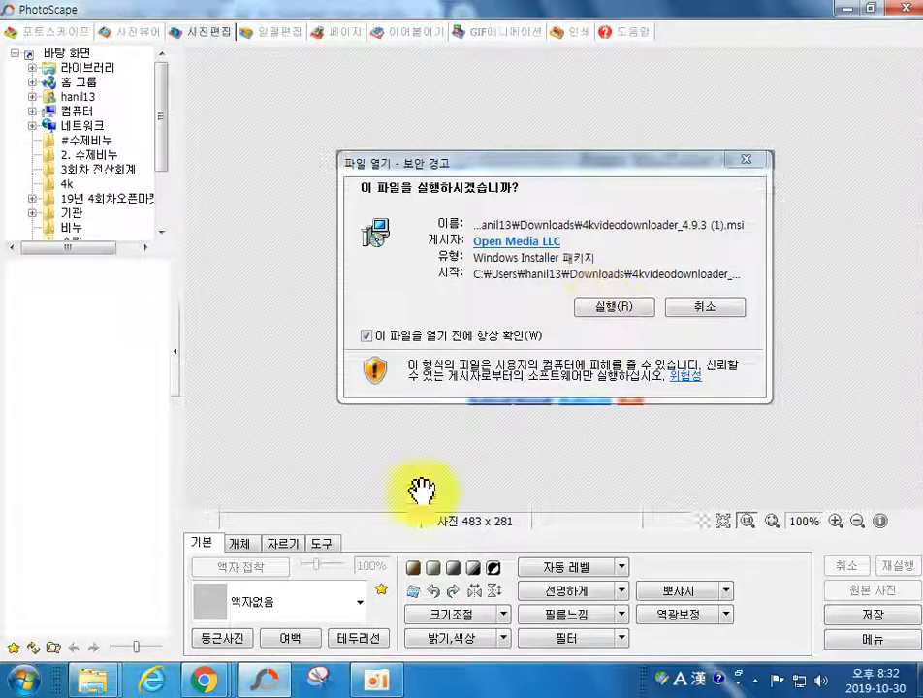
pyautogui.click(239, 544)
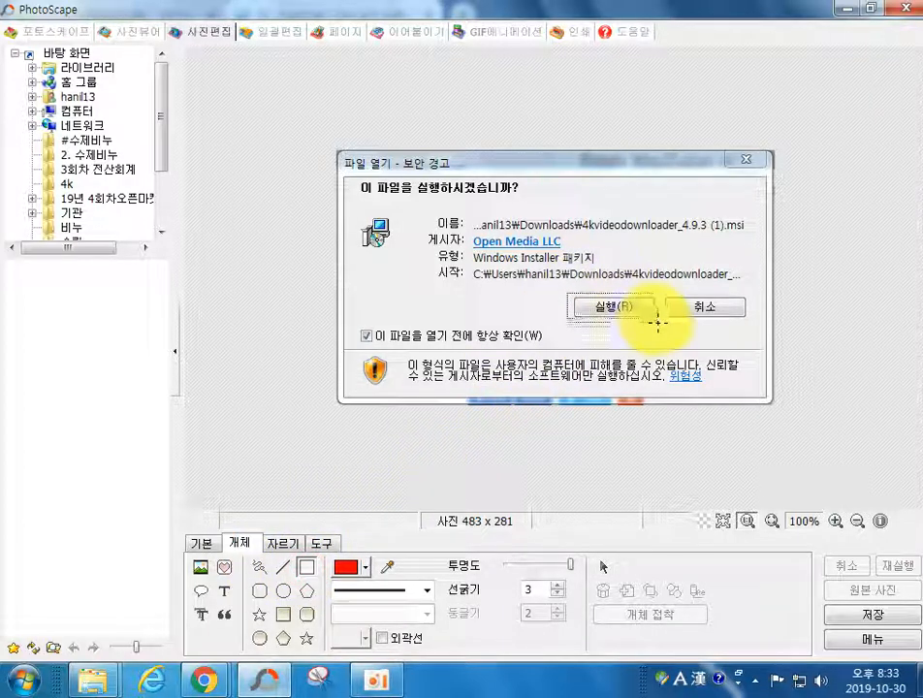
# Step: Save the annotated security warning image under the file name 5 as a JPEG in the 4k folder and close PhotoScape
pyautogui.click(846, 616)
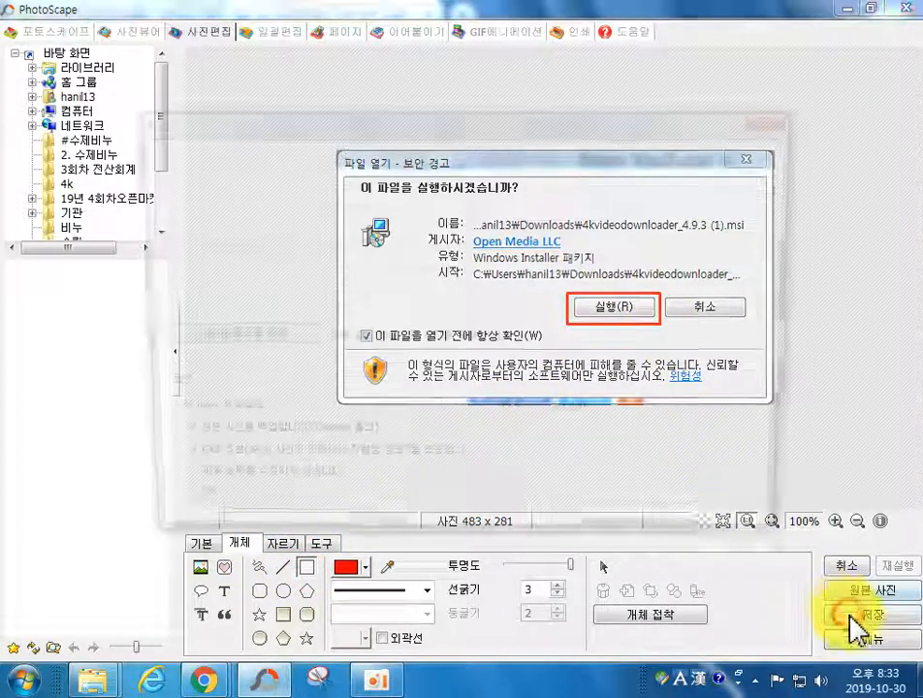
pyautogui.click(307, 345)
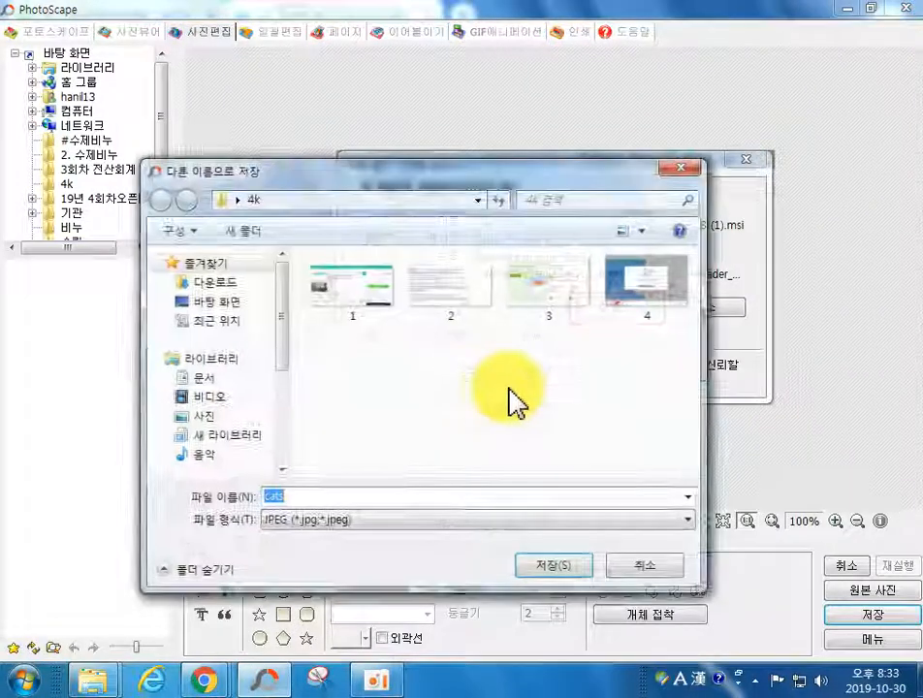
pyautogui.press('Return')
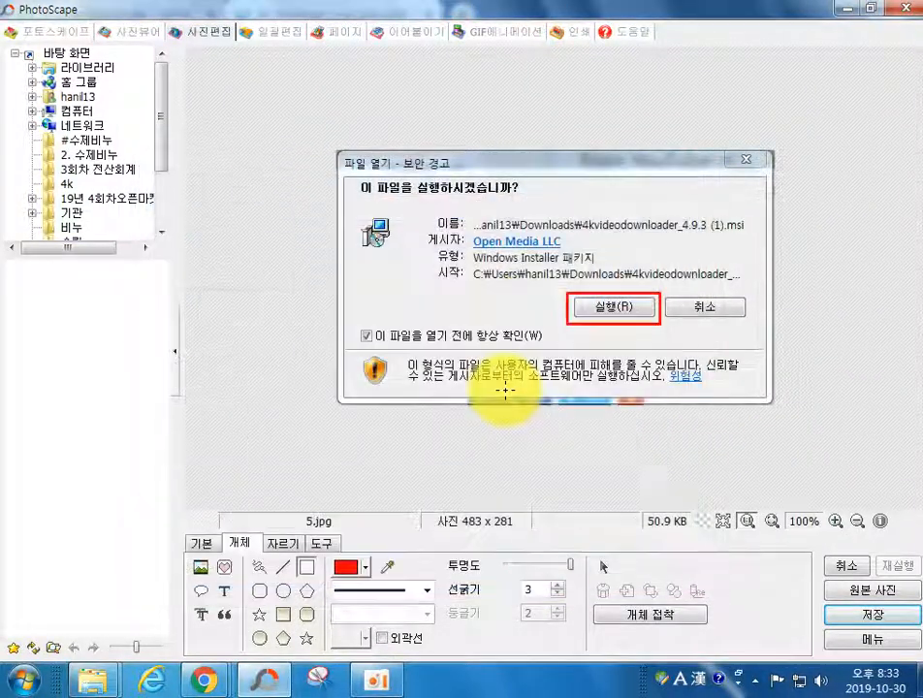
pyautogui.click(905, 12)
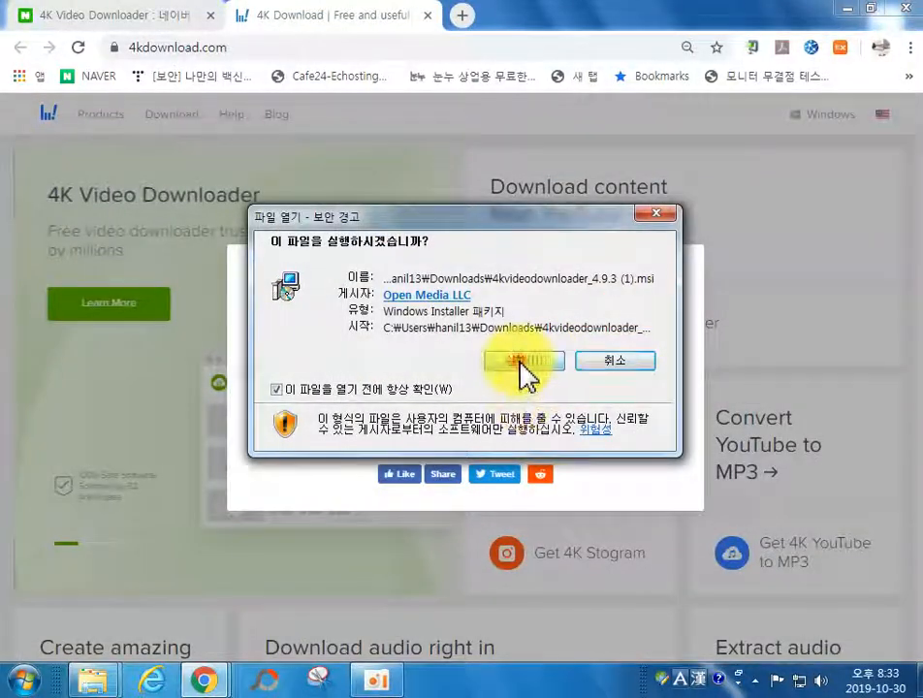
# Step: Run the installer and capture the Setup Wizard's welcome window with Snipping Tool, without saving the capture to a file
pyautogui.click(521, 363)
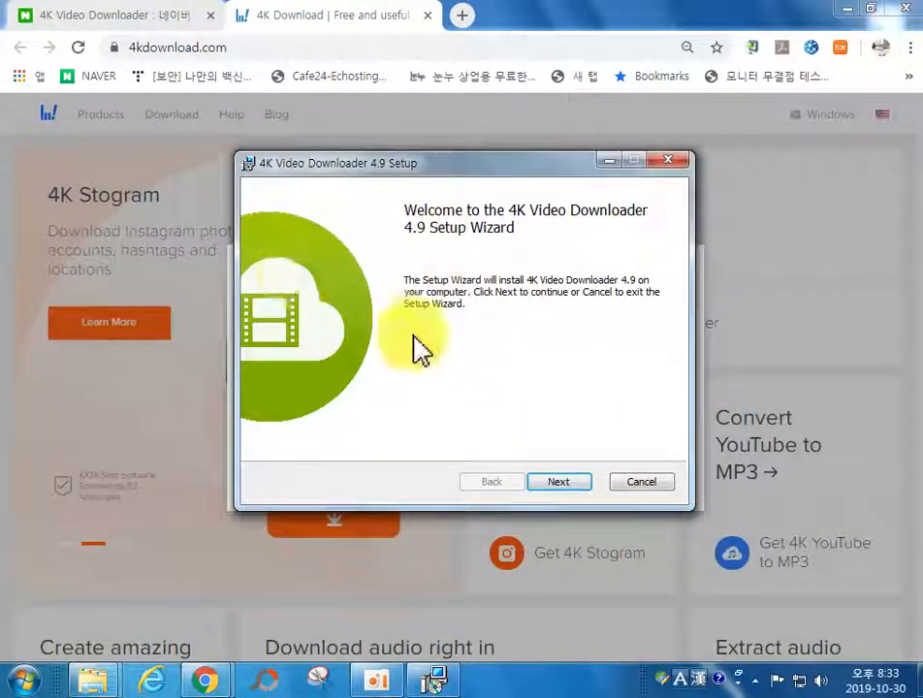
pyautogui.click(320, 682)
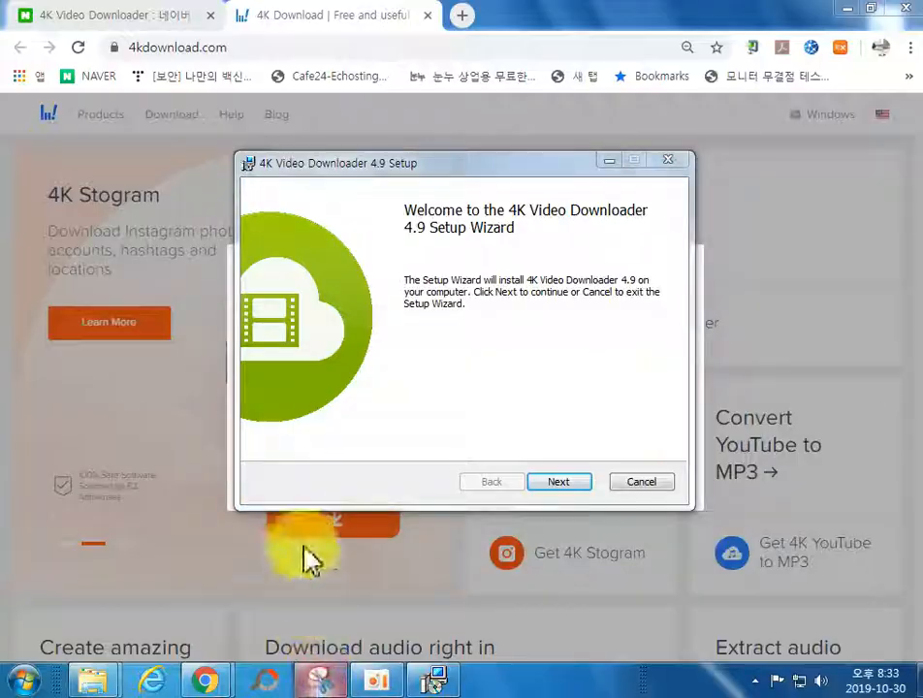
pyautogui.moveTo(230, 147); pyautogui.dragTo(699, 511)
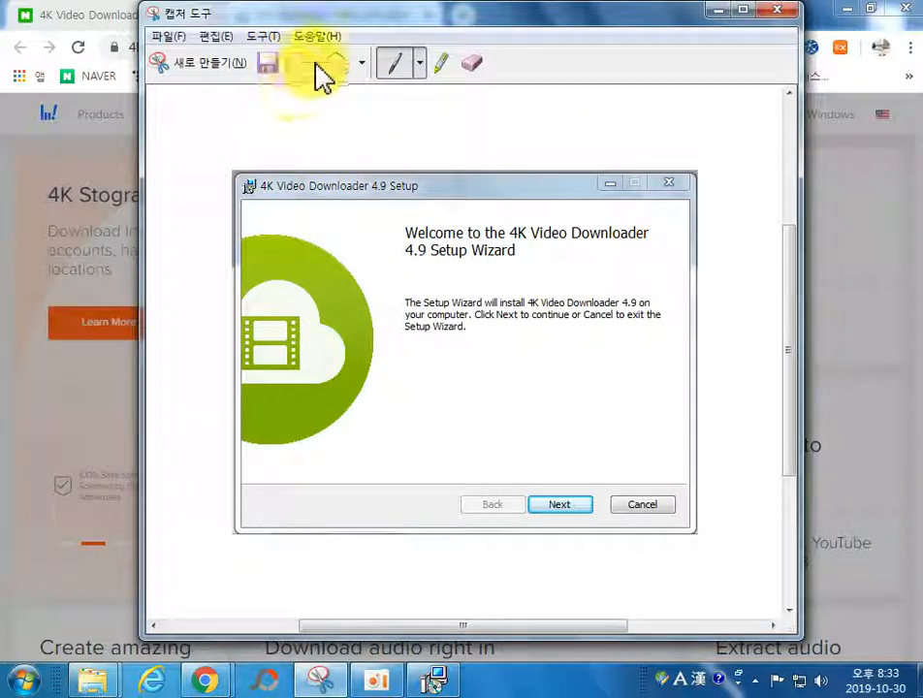
pyautogui.click(777, 11)
pyautogui.click(566, 339)
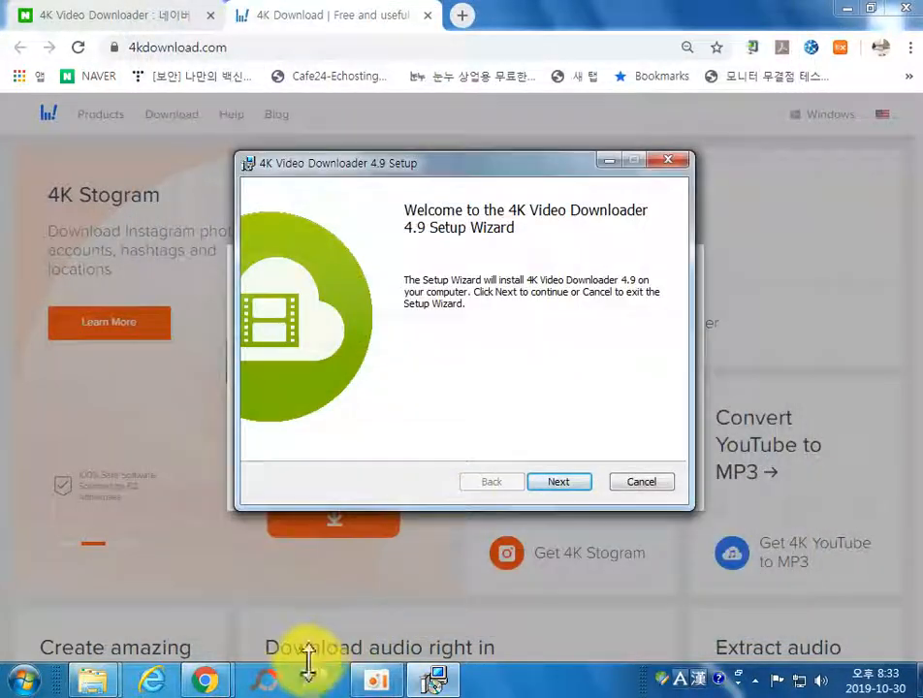
# Step: Paste the Setup Wizard capture into PhotoScape's photo editor and draw a red rectangle outline around the Next button
pyautogui.click(267, 689)
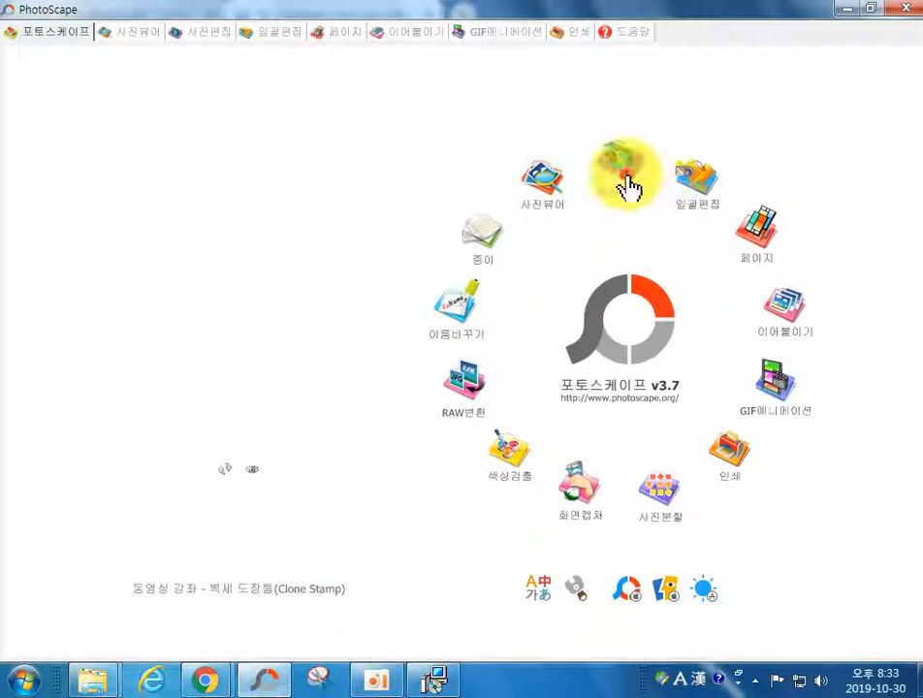
pyautogui.click(625, 180)
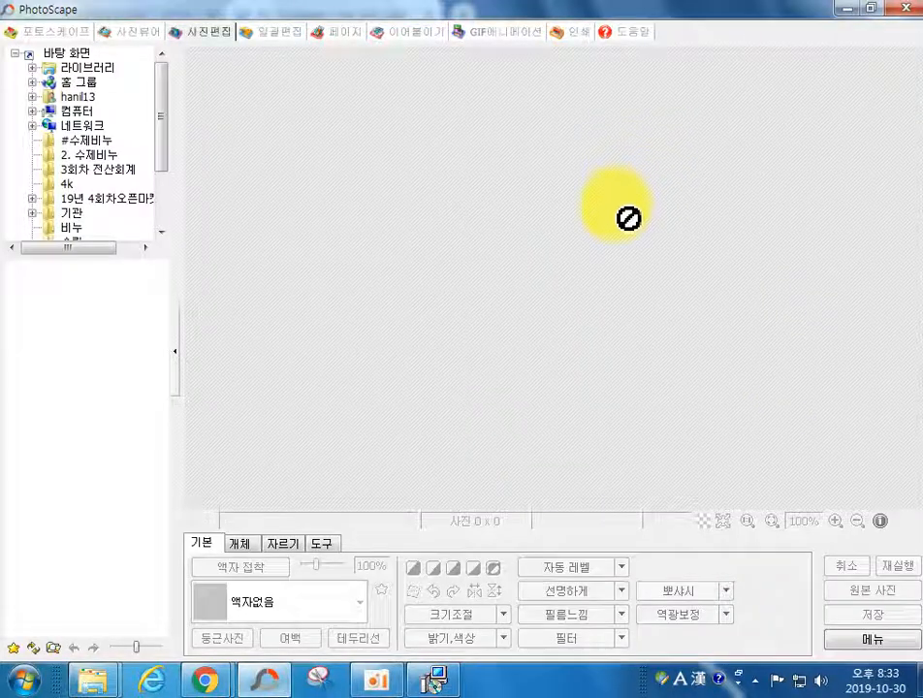
pyautogui.click(244, 544)
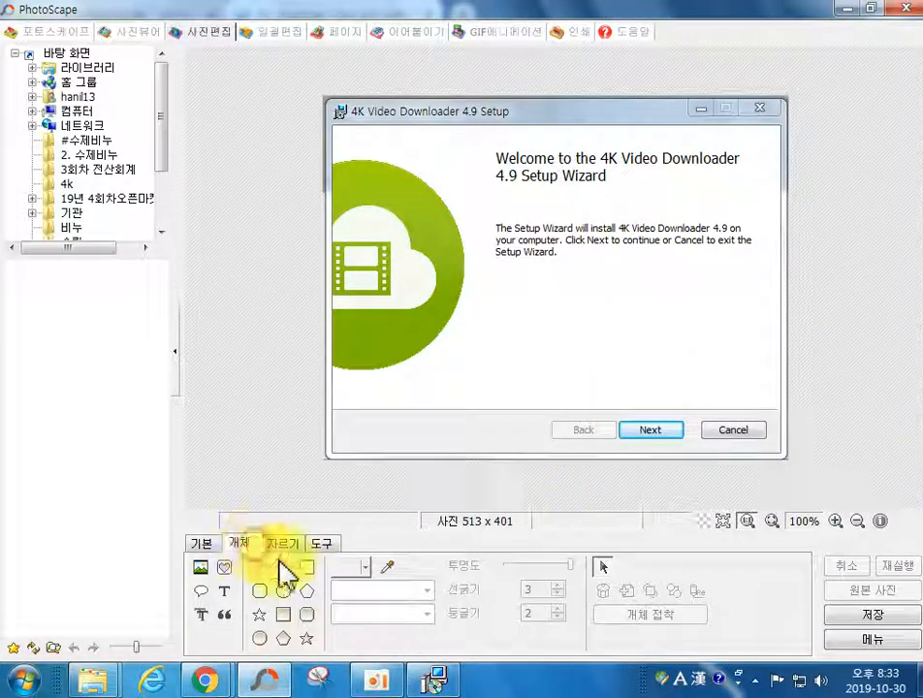
pyautogui.click(304, 568)
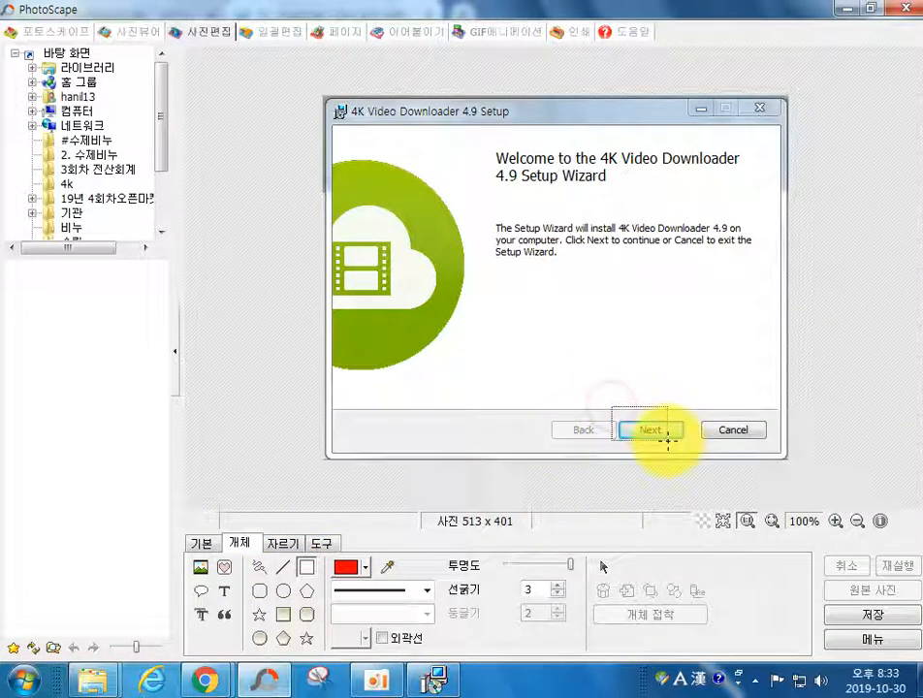
pyautogui.moveTo(687, 445); pyautogui.dragTo(689, 446)
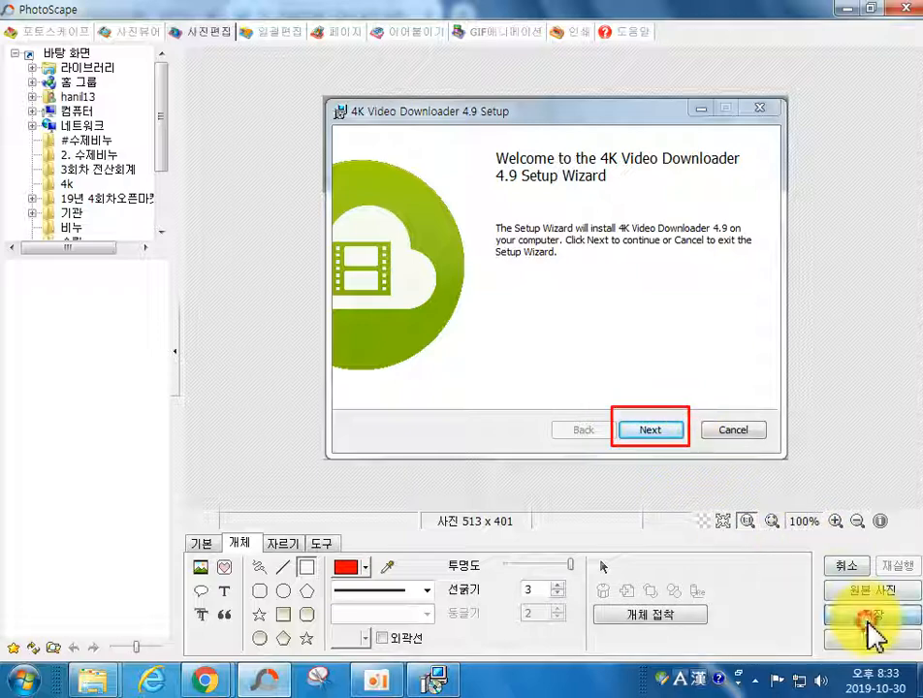
# Step: Save the annotated Setup Wizard image under the file name 6 as a JPEG in the 4k folder and close PhotoScape
pyautogui.click(869, 620)
pyautogui.click(248, 341)
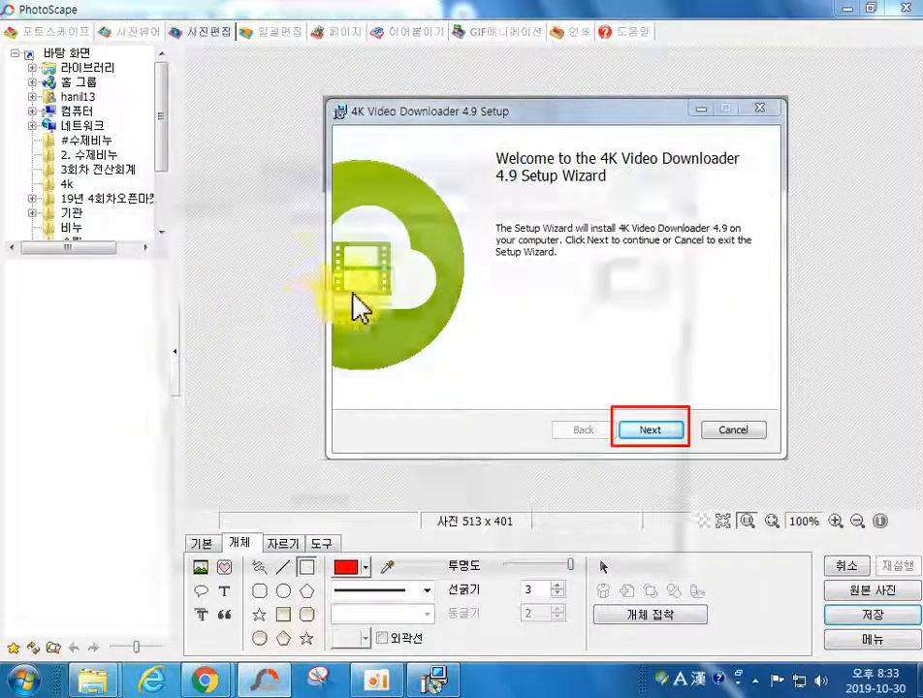
pyautogui.press('Return')
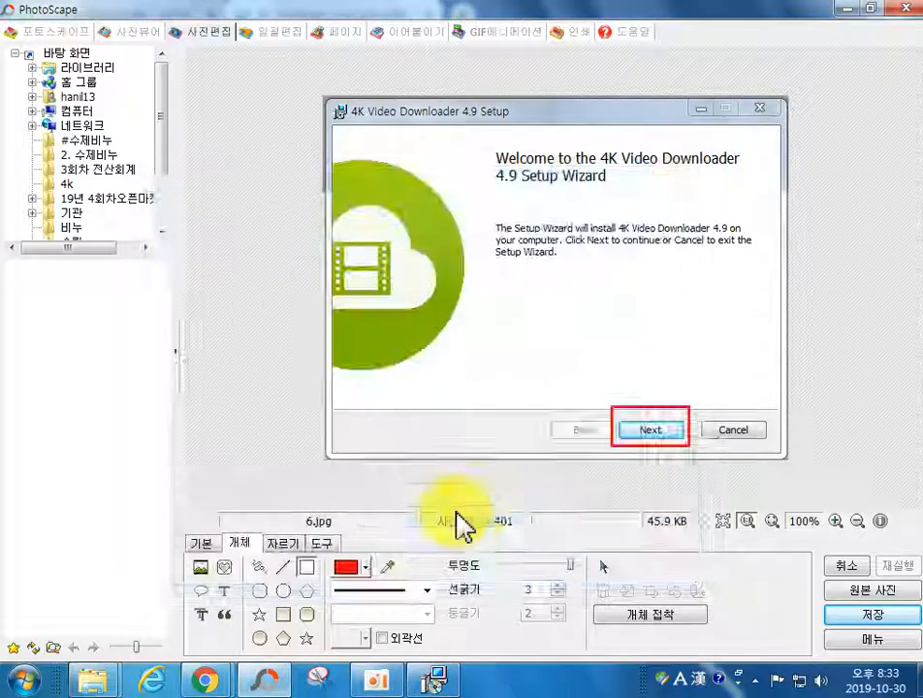
pyautogui.click(905, 8)
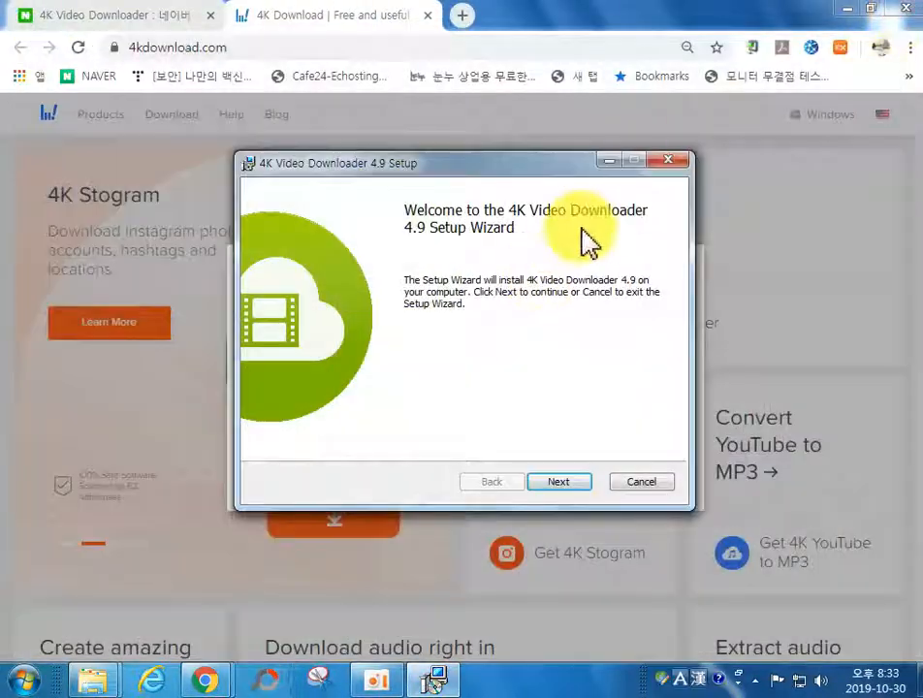
# Step: Advance the Setup Wizard to the End-User License Agreement page and capture its window with Snipping Tool, without saving the capture to a file
pyautogui.click(550, 482)
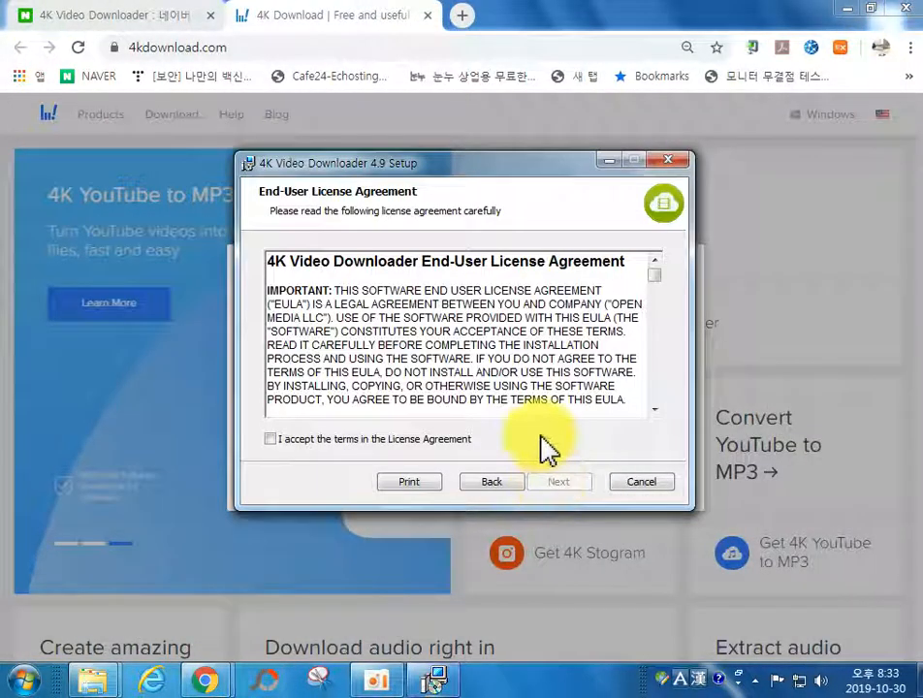
pyautogui.click(317, 679)
pyautogui.moveTo(233, 150); pyautogui.dragTo(683, 514)
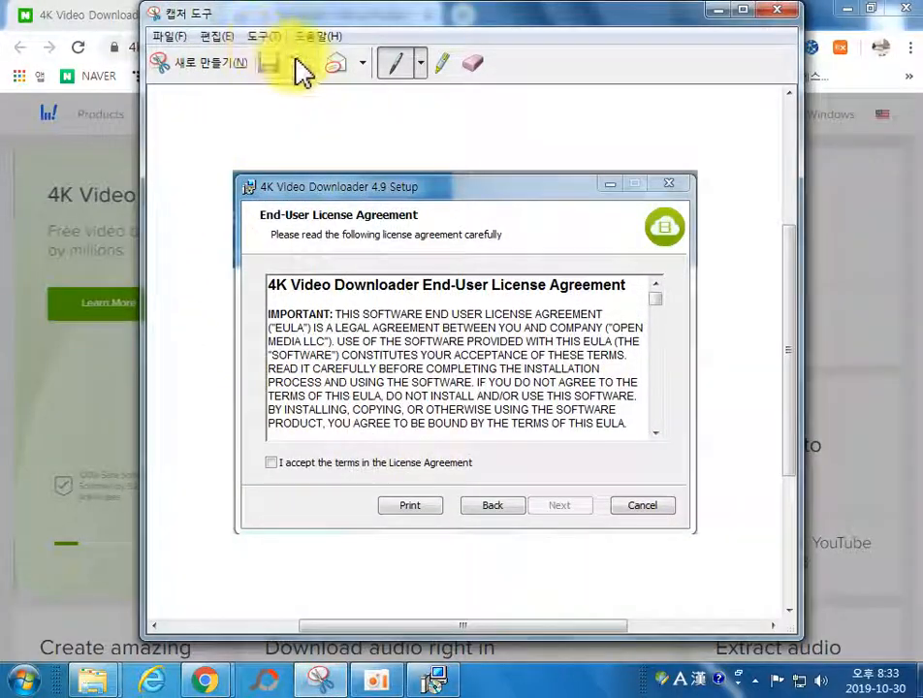
pyautogui.click(775, 9)
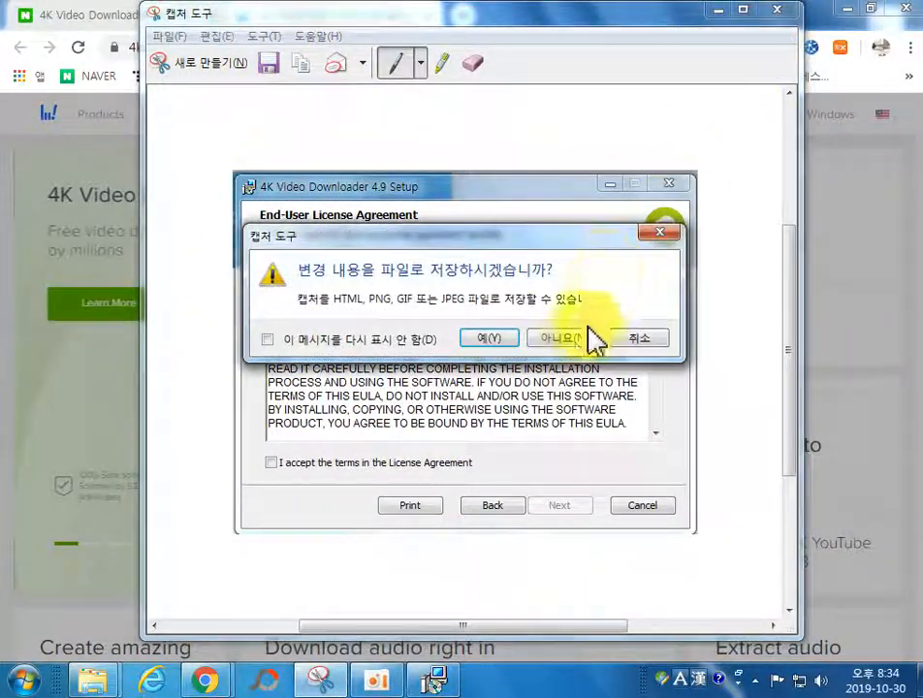
pyautogui.click(586, 336)
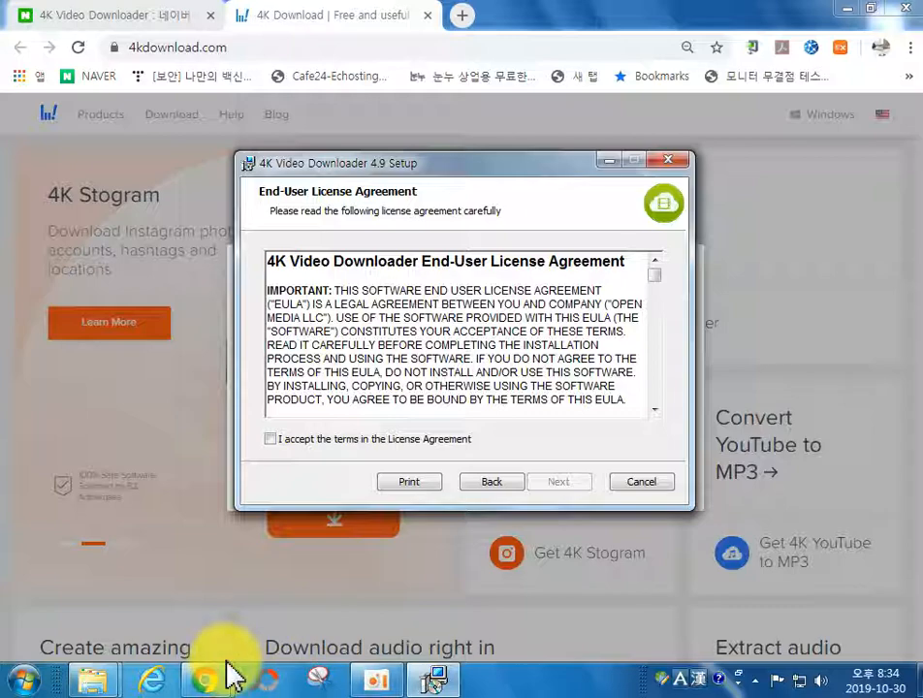
# Step: Paste the license capture into PhotoScape's photo editor, draw a red check mark at the acceptance checkbox and outline the Next button in red
pyautogui.click(266, 682)
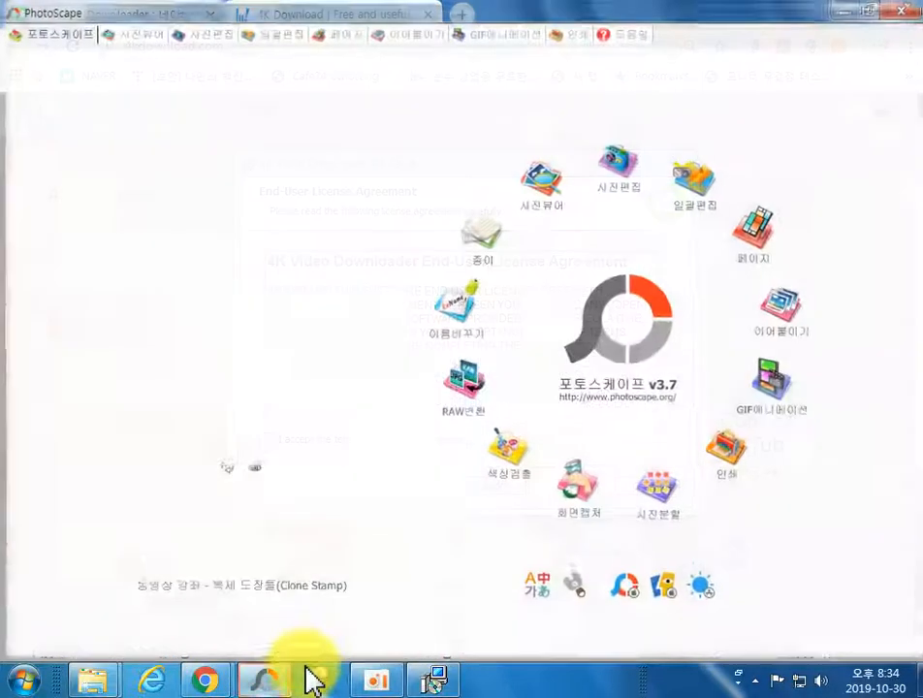
pyautogui.click(618, 184)
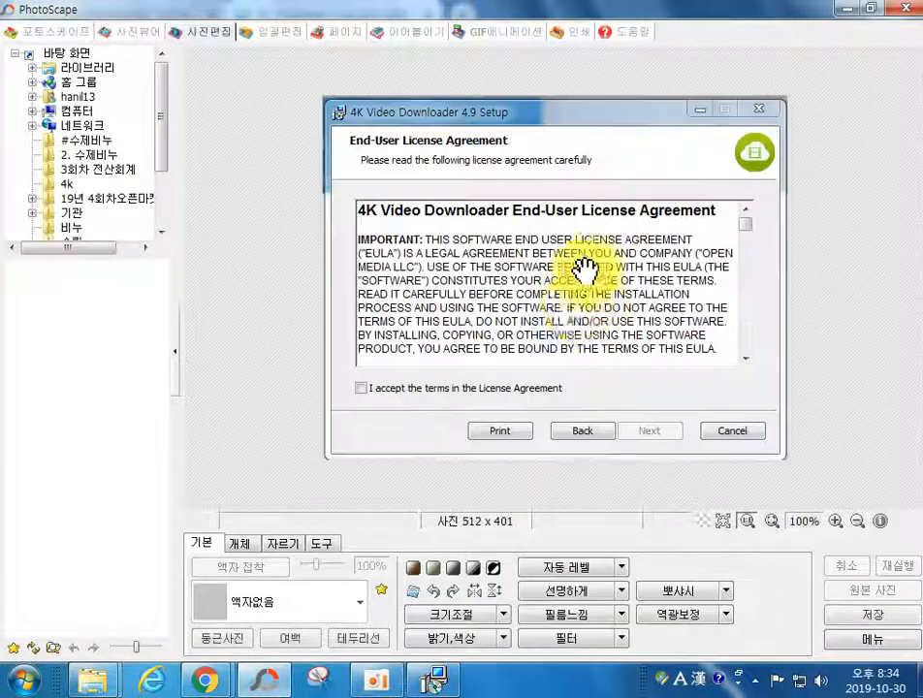
pyautogui.click(243, 545)
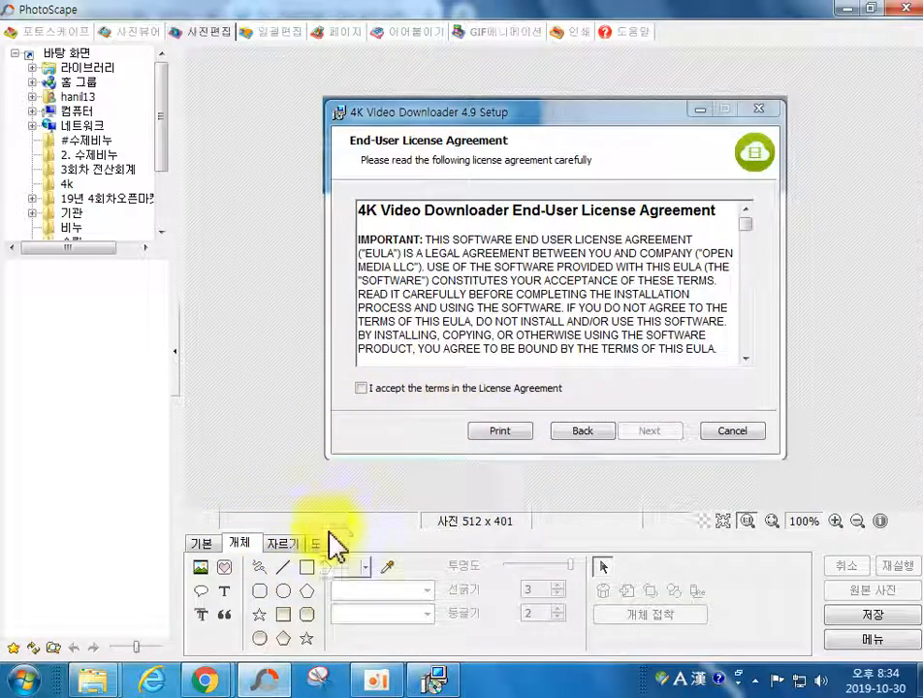
pyautogui.click(307, 568)
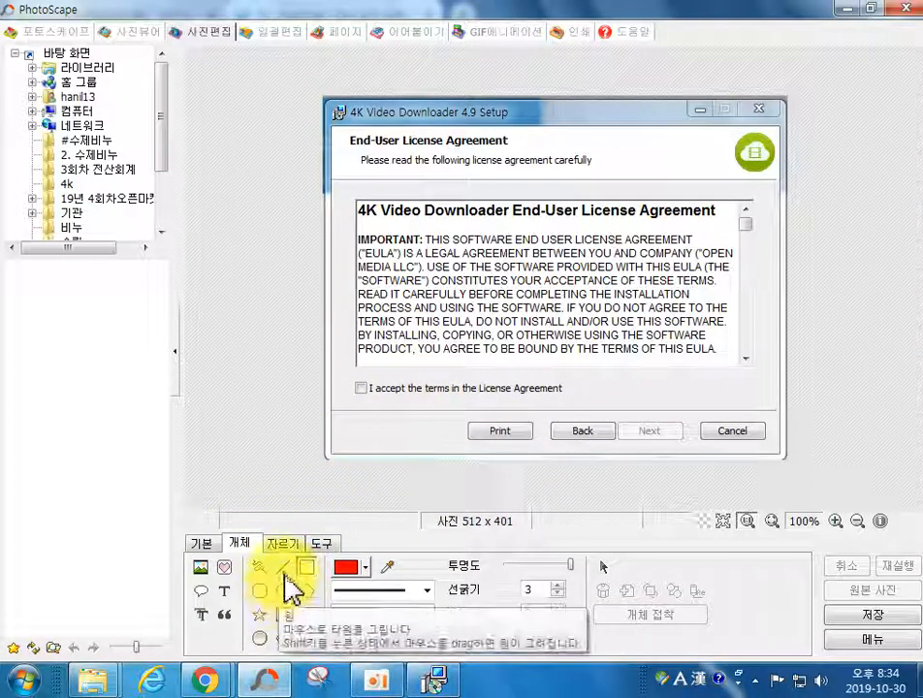
pyautogui.click(260, 567)
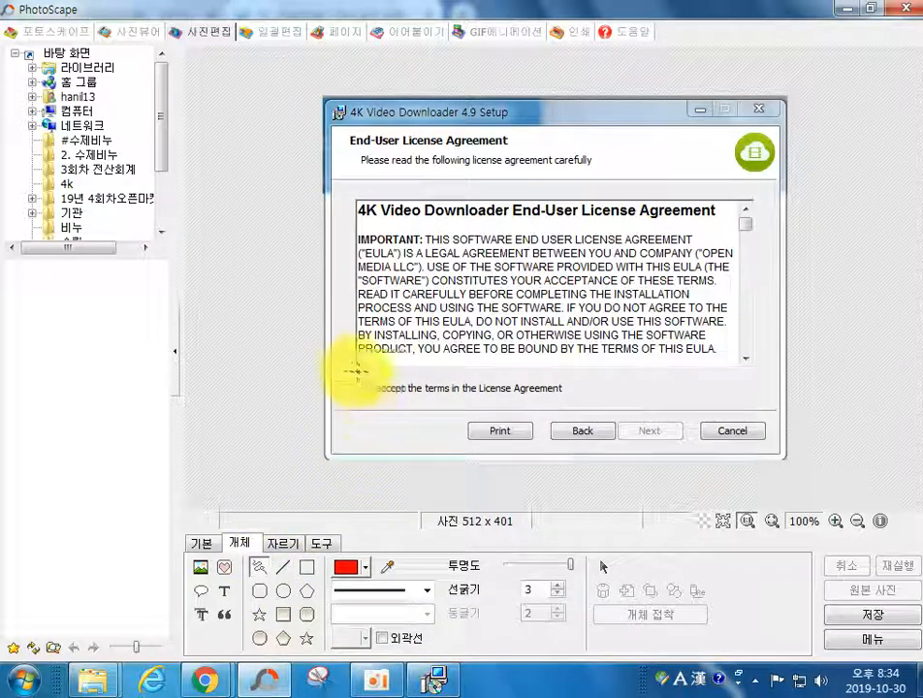
pyautogui.moveTo(355, 388); pyautogui.dragTo(365, 375)
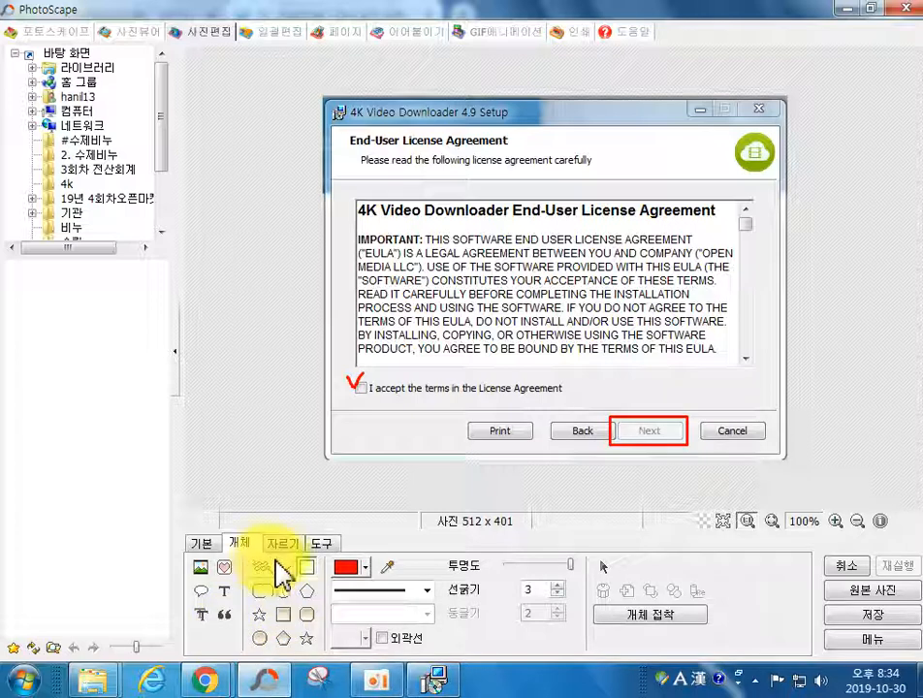
# Step: Insert the red number 1 icon (a_01.png) and place it beside the check mark at the license acceptance checkbox
pyautogui.click(226, 569)
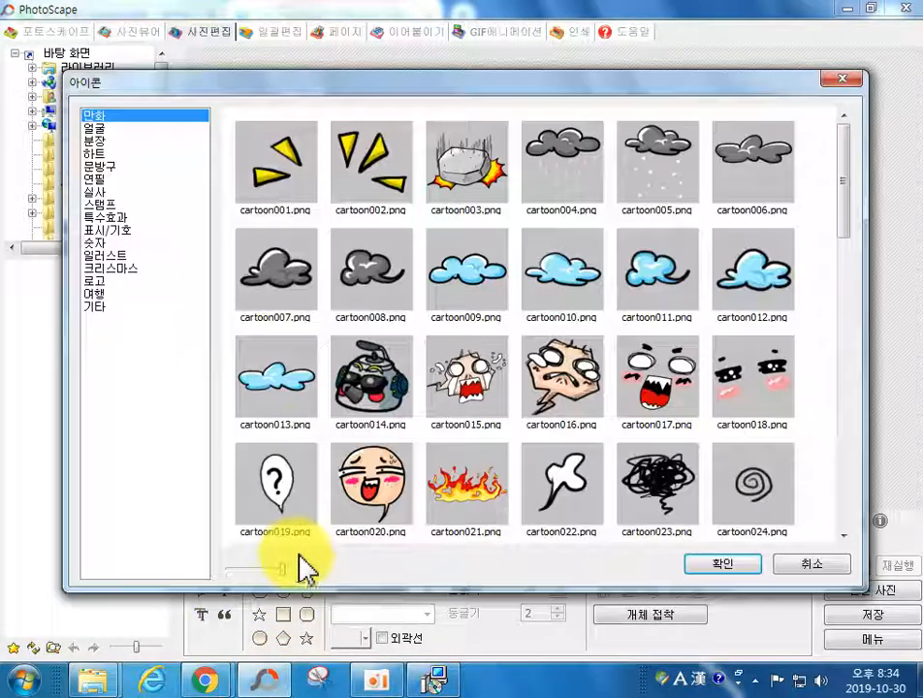
pyautogui.click(104, 242)
pyautogui.click(299, 163)
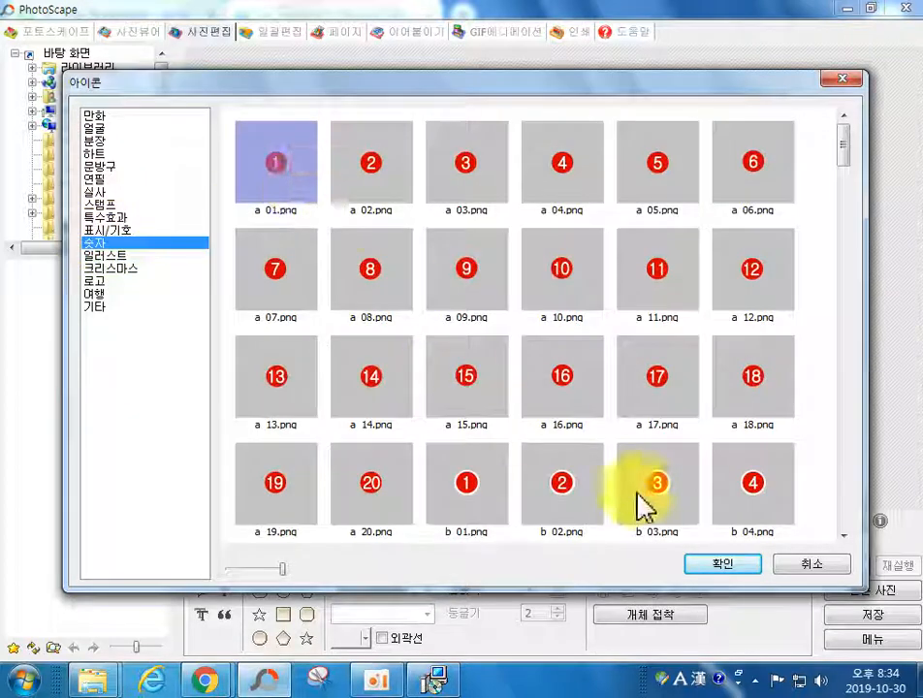
pyautogui.click(721, 563)
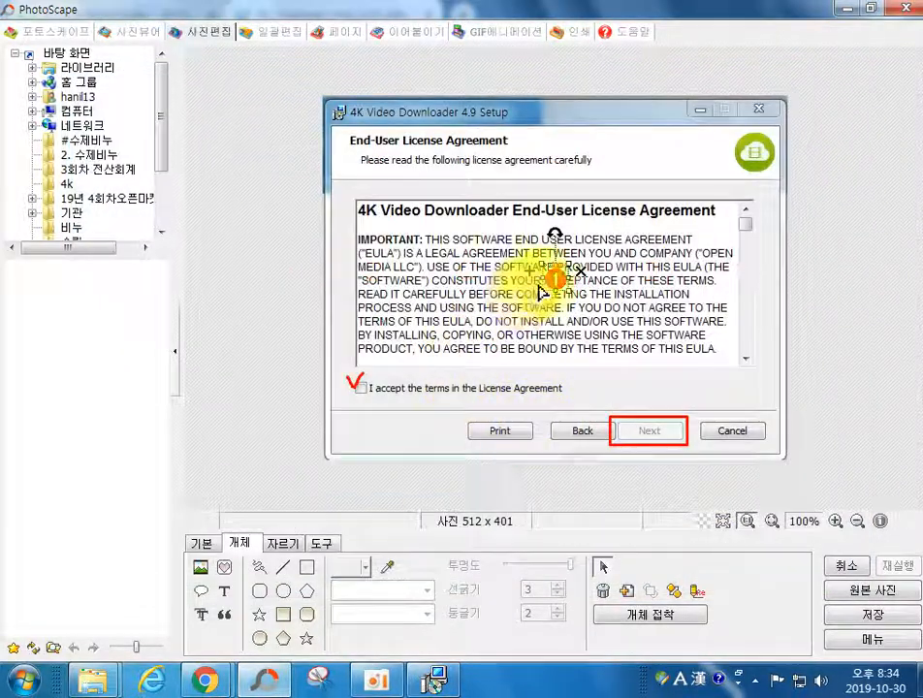
pyautogui.moveTo(503, 294); pyautogui.dragTo(376, 356)
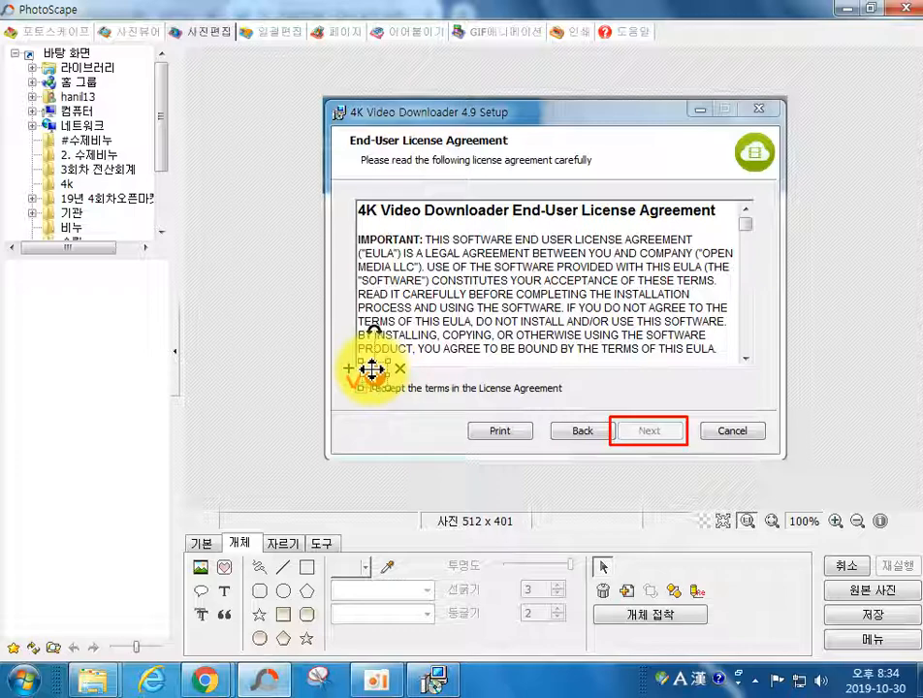
# Step: Insert the red number 2 icon (a_02.png) and place it at the upper-left corner of the outlined Next button
pyautogui.click(224, 570)
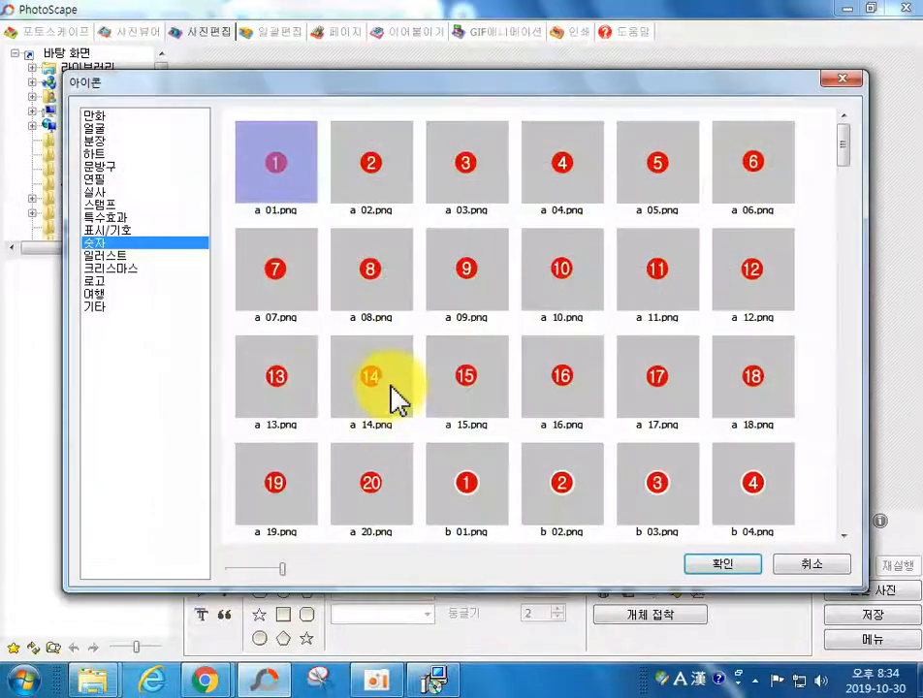
pyautogui.click(378, 199)
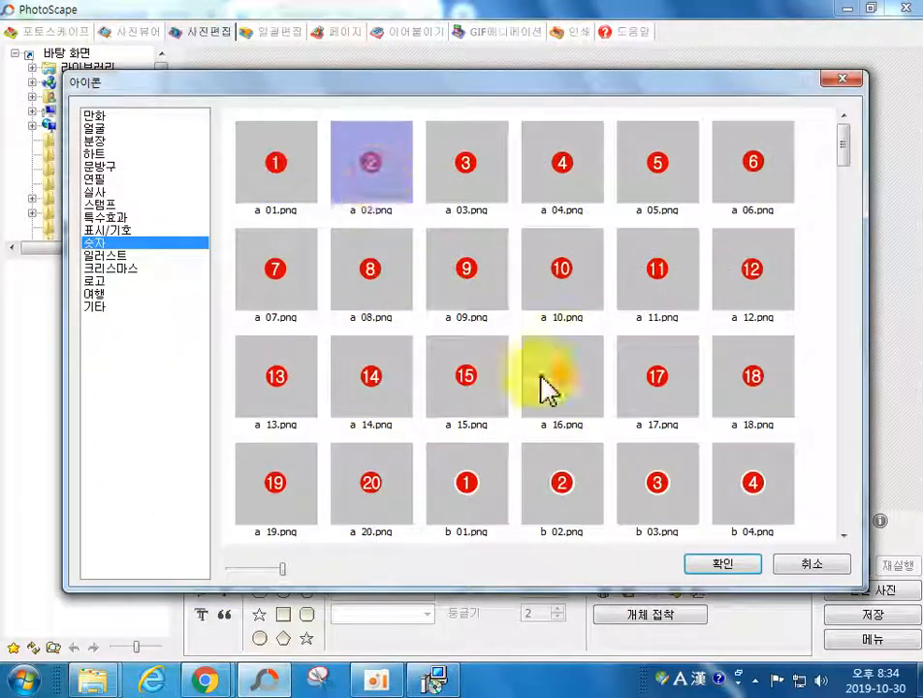
pyautogui.click(724, 563)
pyautogui.moveTo(557, 279); pyautogui.dragTo(617, 390)
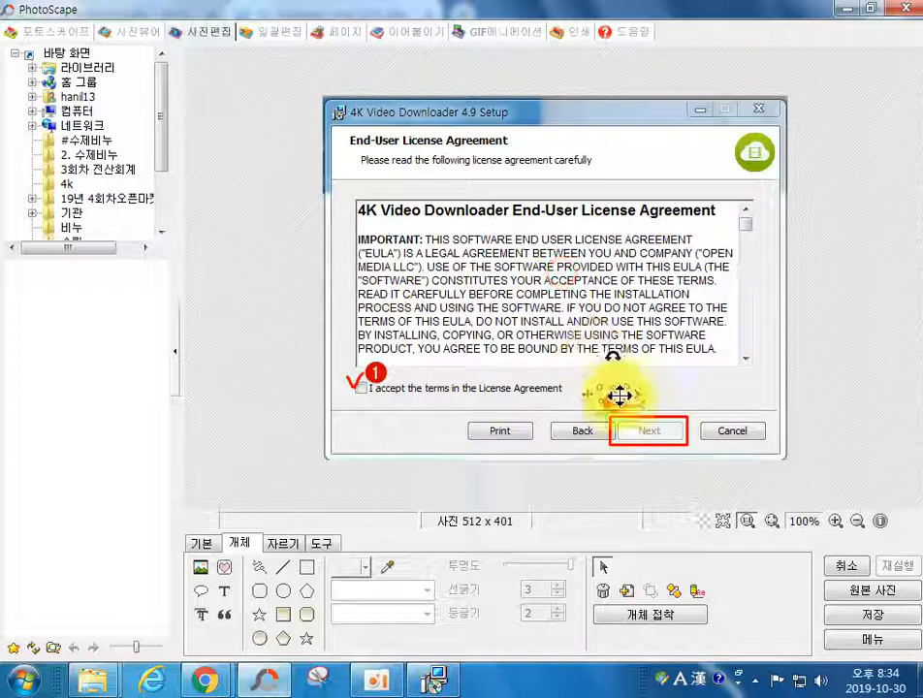
# Step: Save the annotated license agreement image under the file name 7 as a JPEG in the 4k folder and close PhotoScape
pyautogui.click(855, 616)
pyautogui.click(242, 333)
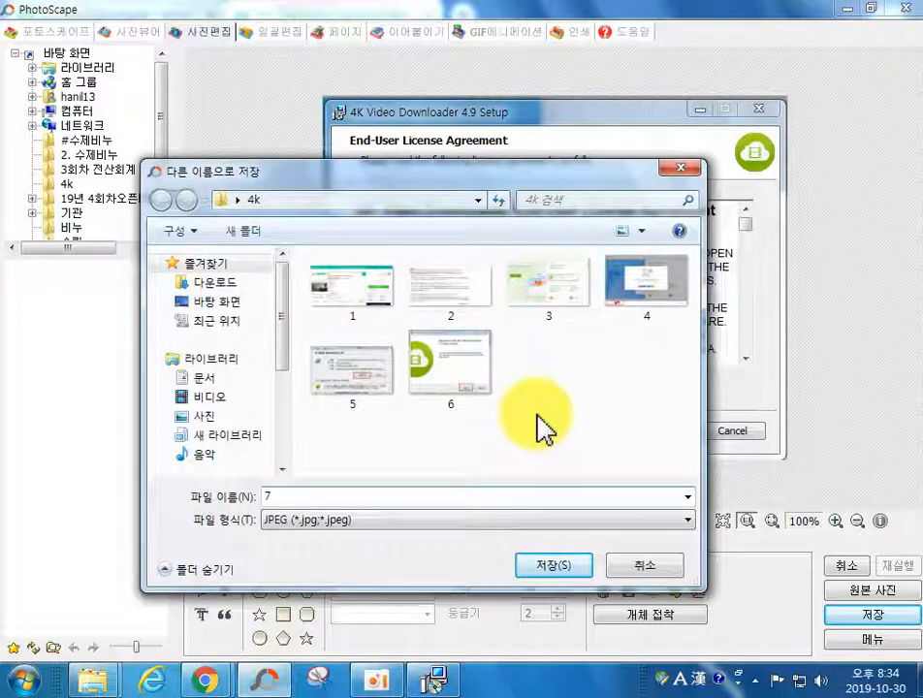
pyautogui.press('Return')
pyautogui.click(908, 11)
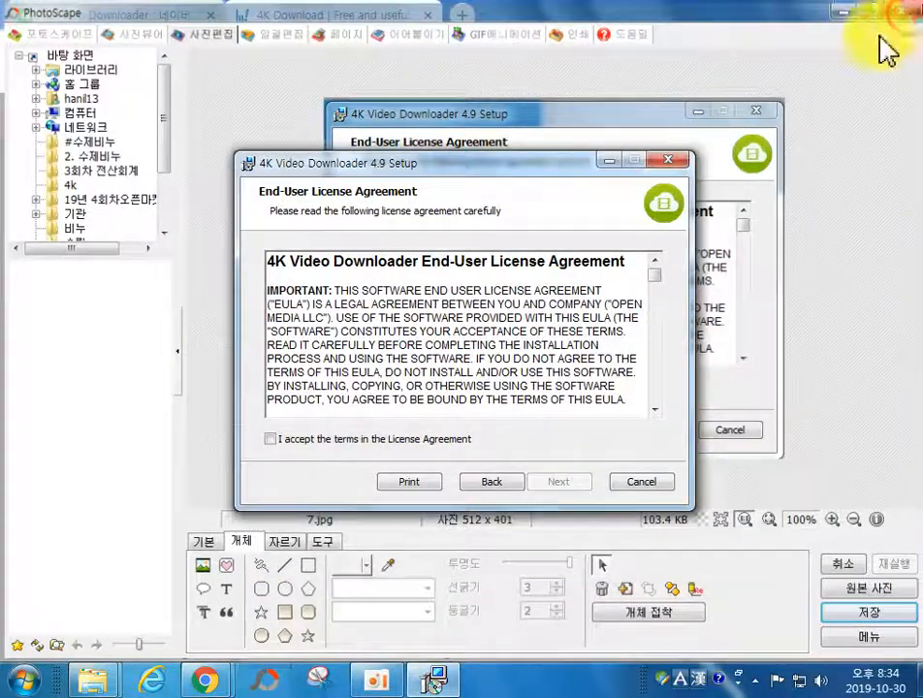
# Step: Accept the license terms, advance to the Destination Folder page and capture it with Snipping Tool, without saving the capture to a file
pyautogui.click(368, 444)
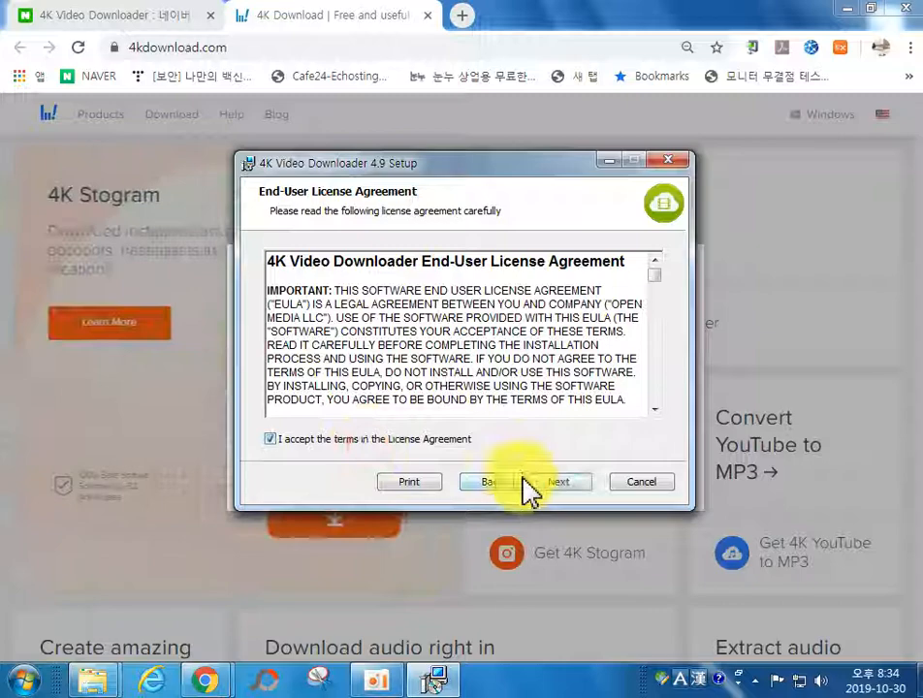
pyautogui.click(556, 482)
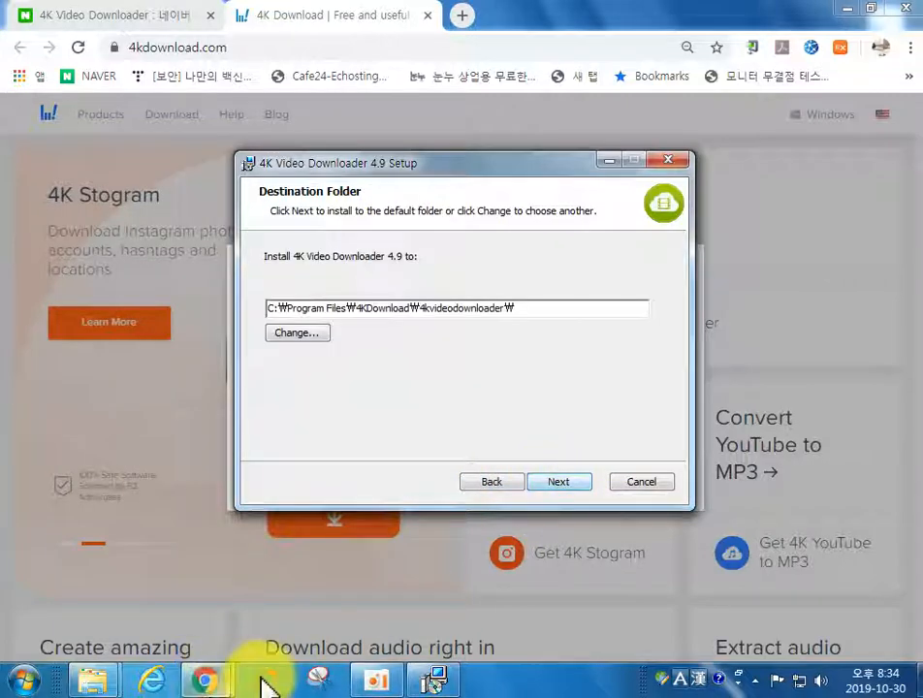
pyautogui.click(319, 679)
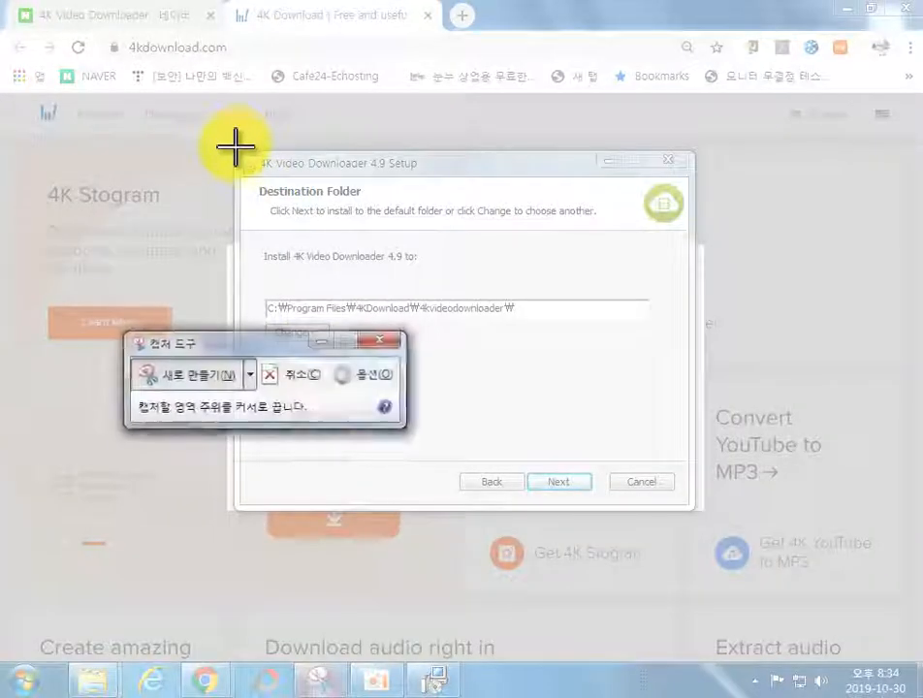
pyautogui.moveTo(233, 150); pyautogui.dragTo(699, 514)
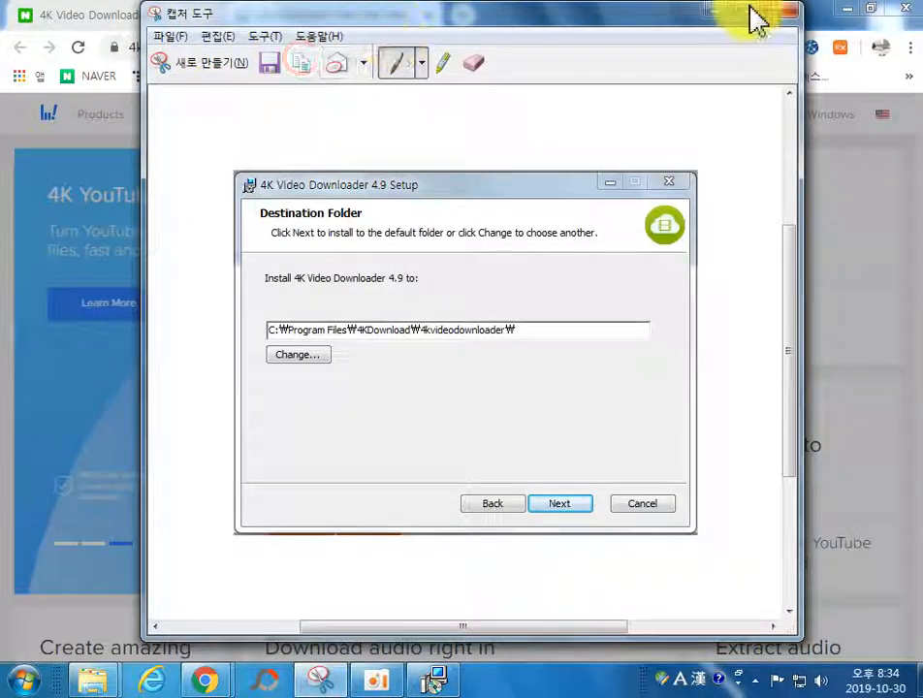
pyautogui.click(777, 10)
pyautogui.click(589, 340)
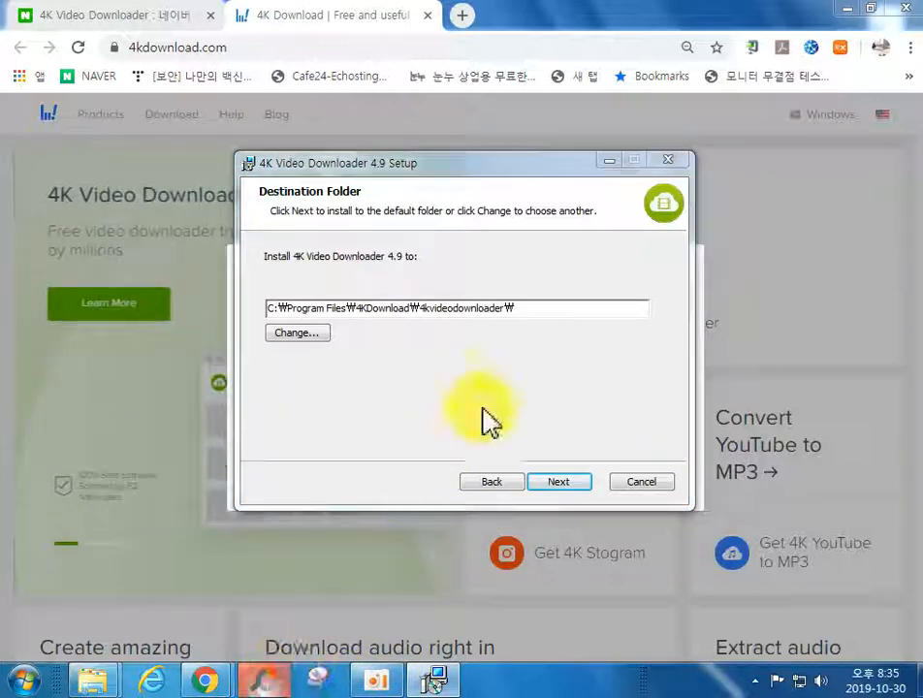
# Step: Paste the Destination Folder capture into PhotoScape's photo editor and draw a red rectangle outline around the Next button
pyautogui.click(268, 680)
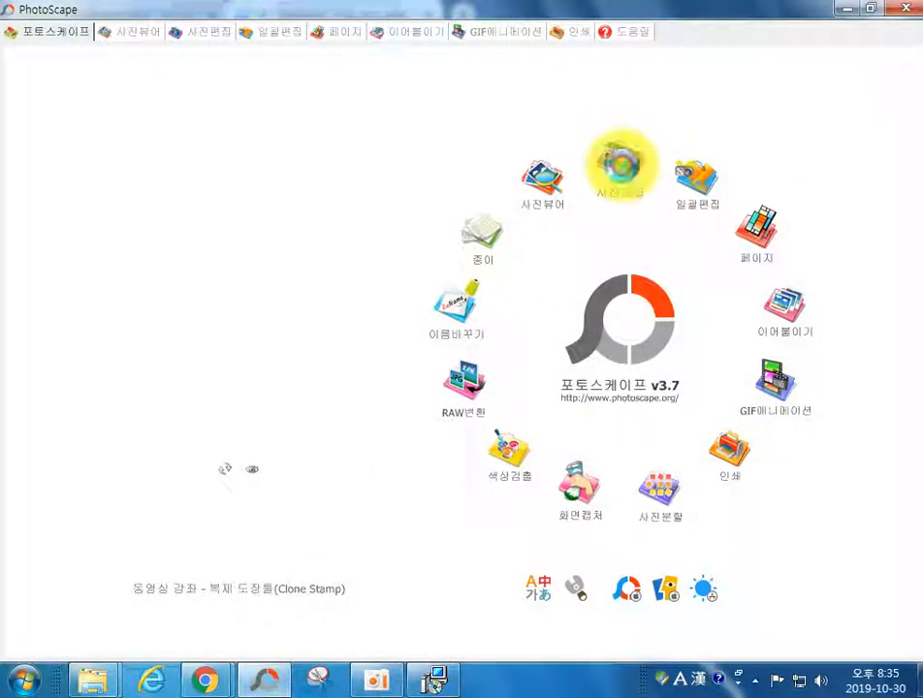
pyautogui.click(617, 157)
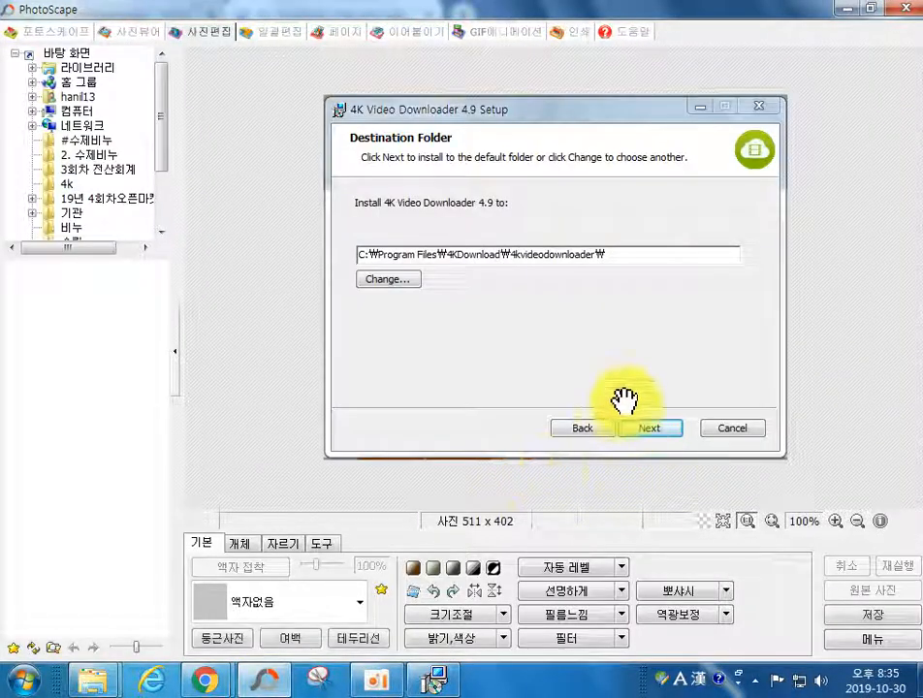
pyautogui.click(245, 543)
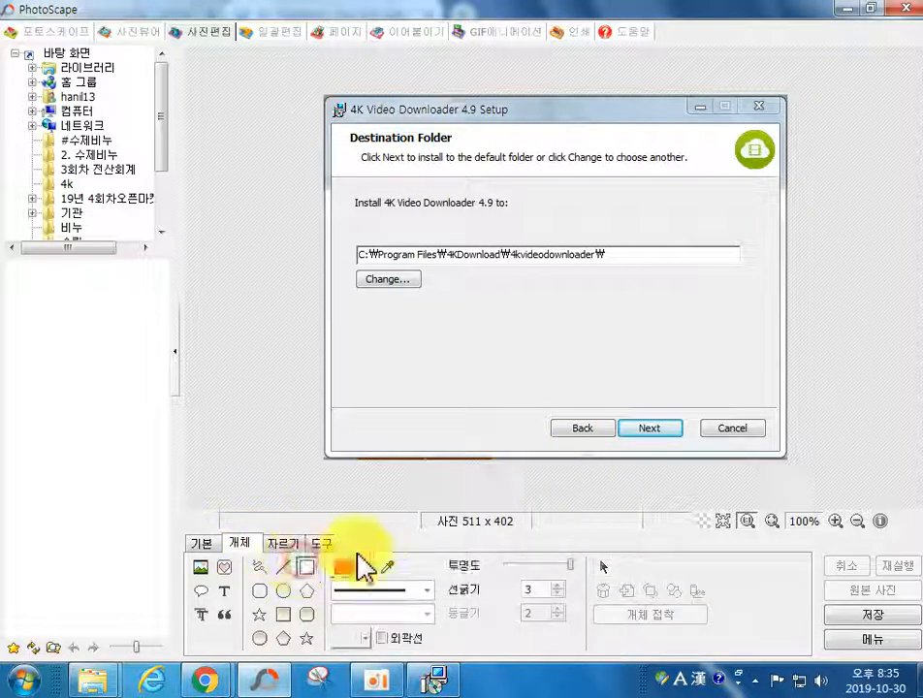
pyautogui.moveTo(691, 442); pyautogui.dragTo(690, 443)
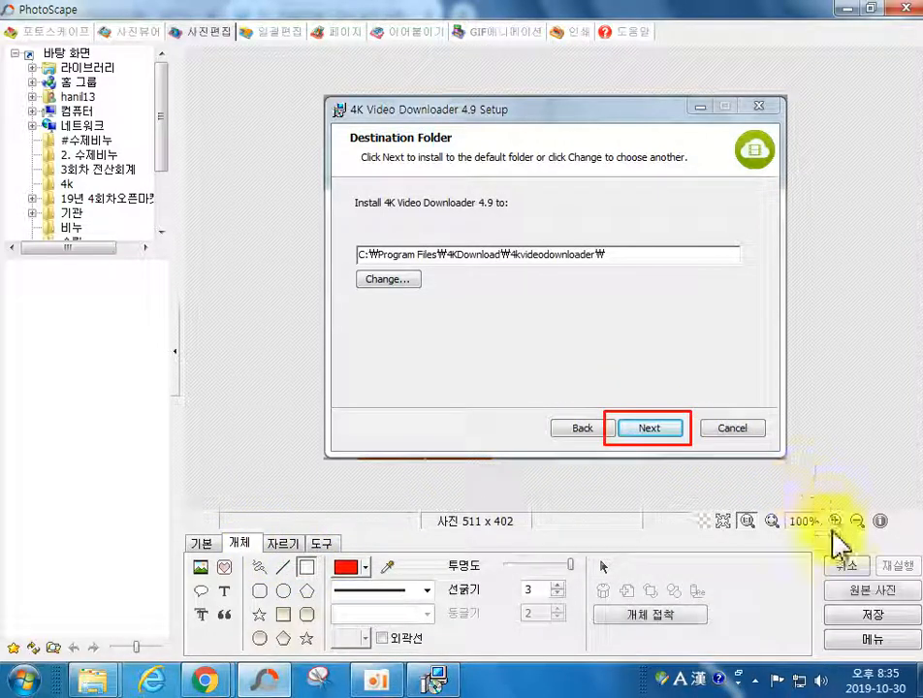
# Step: Save the annotated Destination Folder image under the file name 8 as a JPEG in the 4k folder and close PhotoScape
pyautogui.click(879, 616)
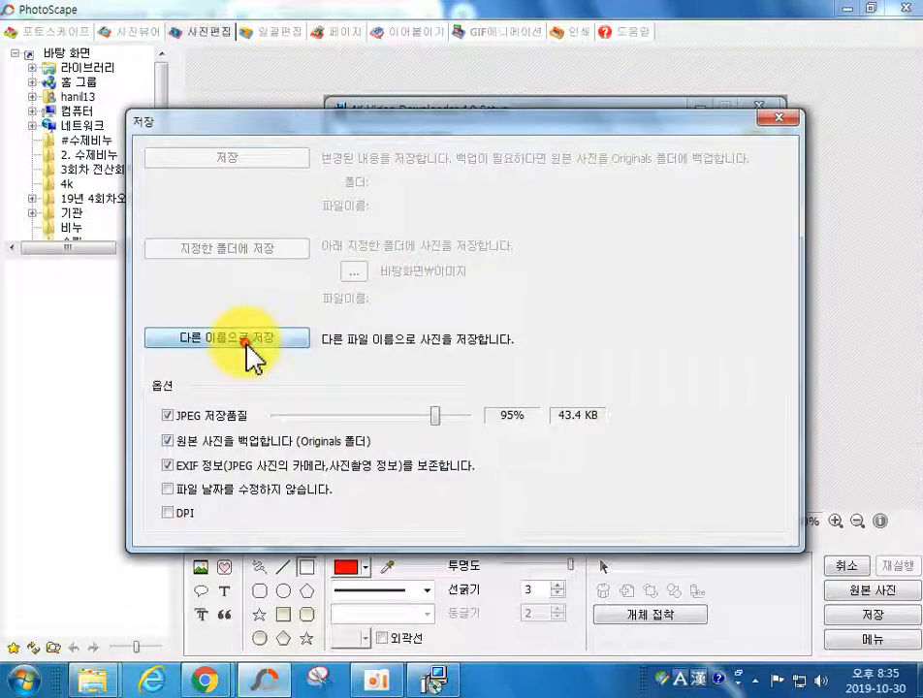
pyautogui.click(245, 342)
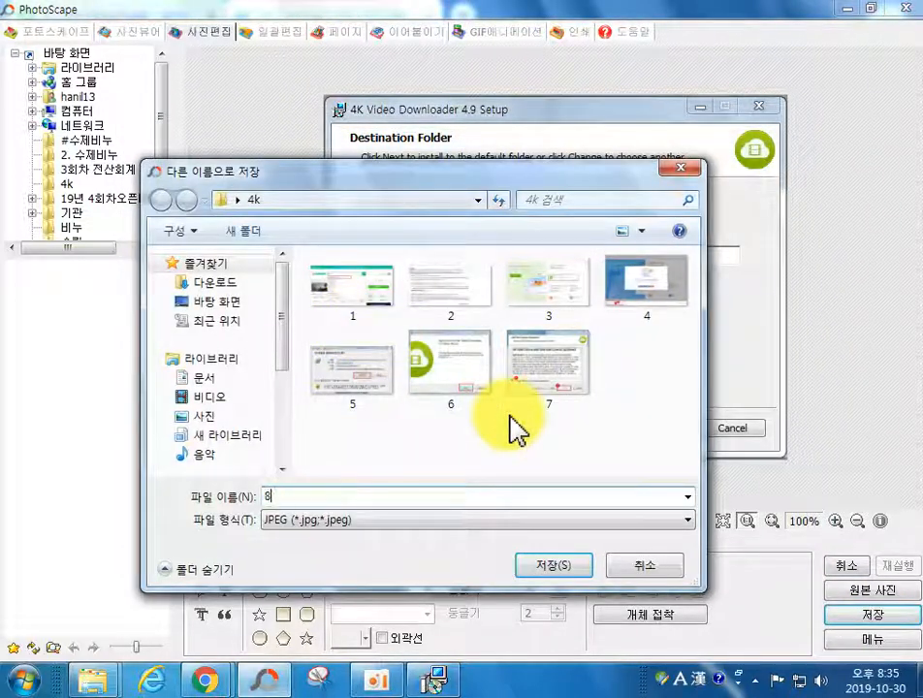
pyautogui.press('Return')
pyautogui.click(906, 14)
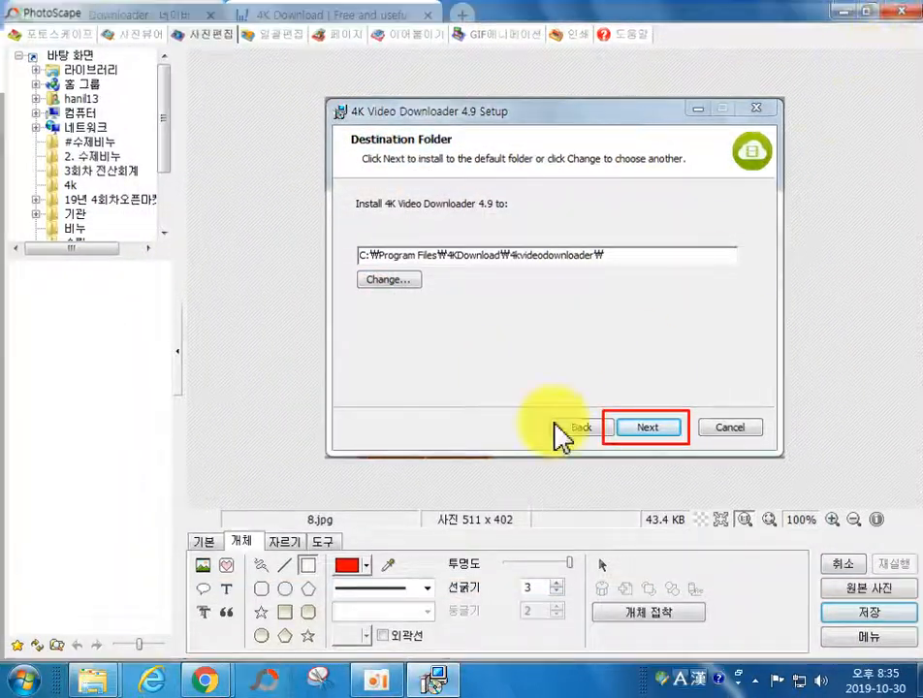
# Step: Keep the default destination folder, advance to the Ready to install page and capture it with Snipping Tool, without saving to a file
pyautogui.click(561, 482)
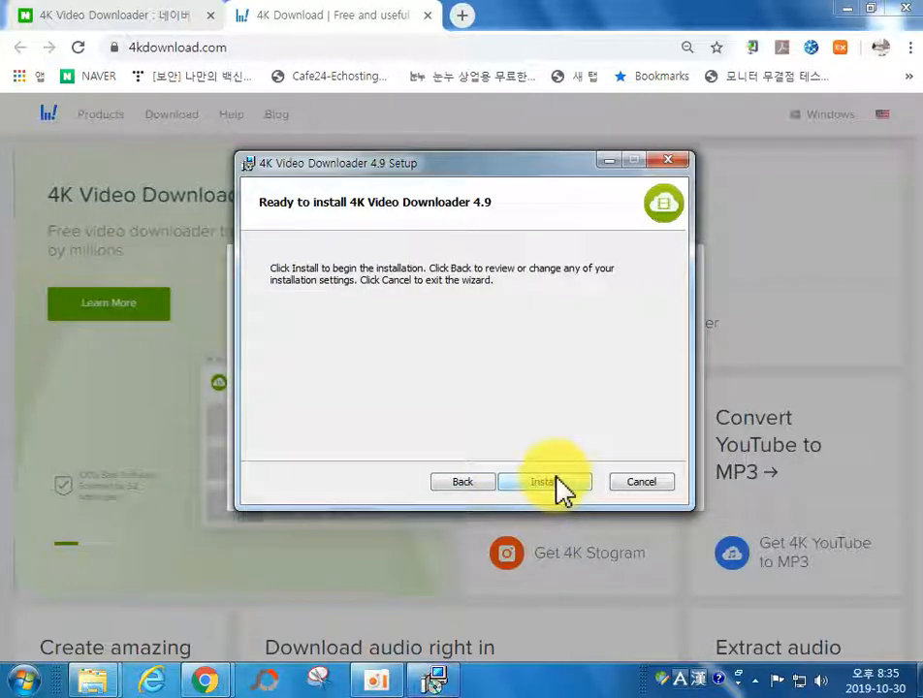
pyautogui.click(319, 680)
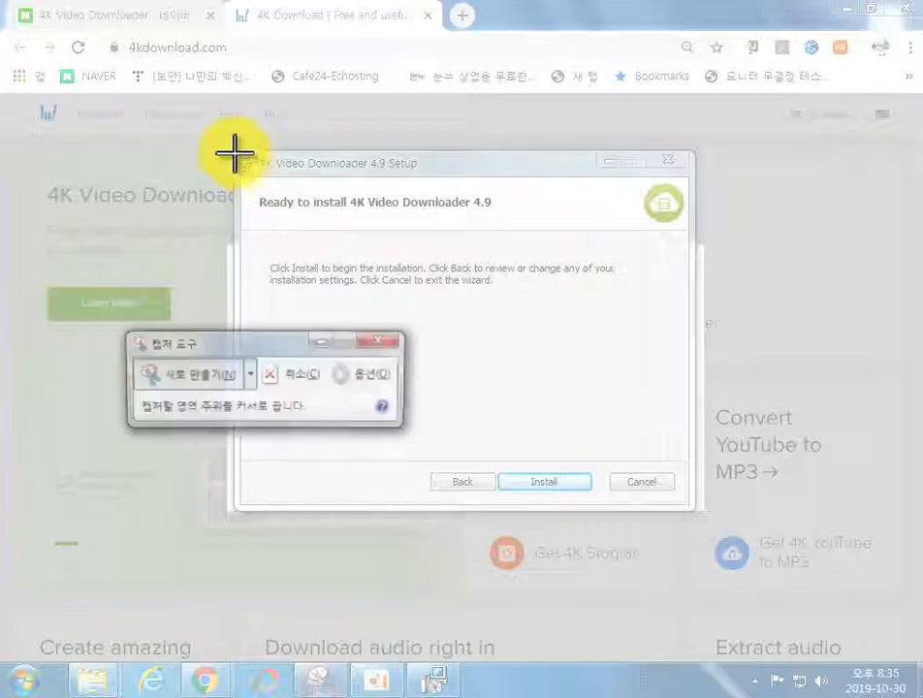
pyautogui.moveTo(233, 149); pyautogui.dragTo(696, 520)
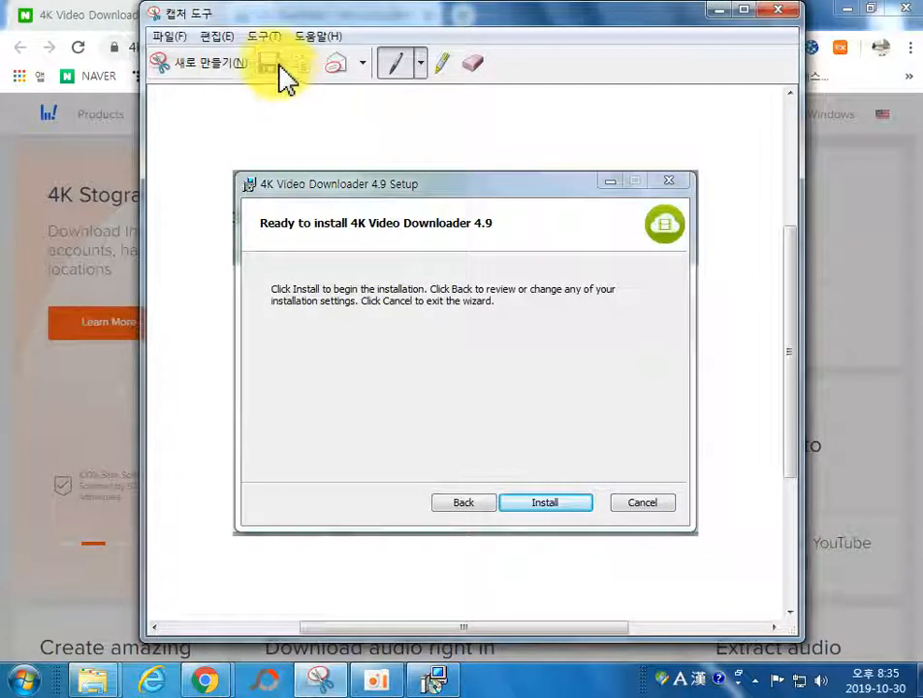
pyautogui.click(788, 10)
pyautogui.click(572, 337)
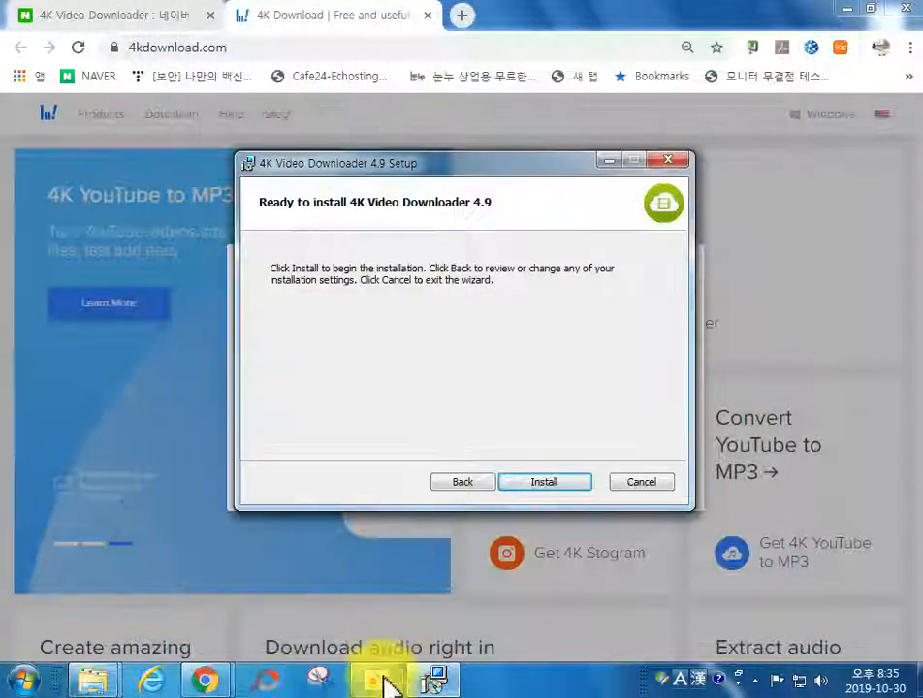
# Step: Paste the Ready to install capture into PhotoScape's photo editor and draw a red rectangle outline around the Install button
pyautogui.click(274, 681)
pyautogui.click(604, 184)
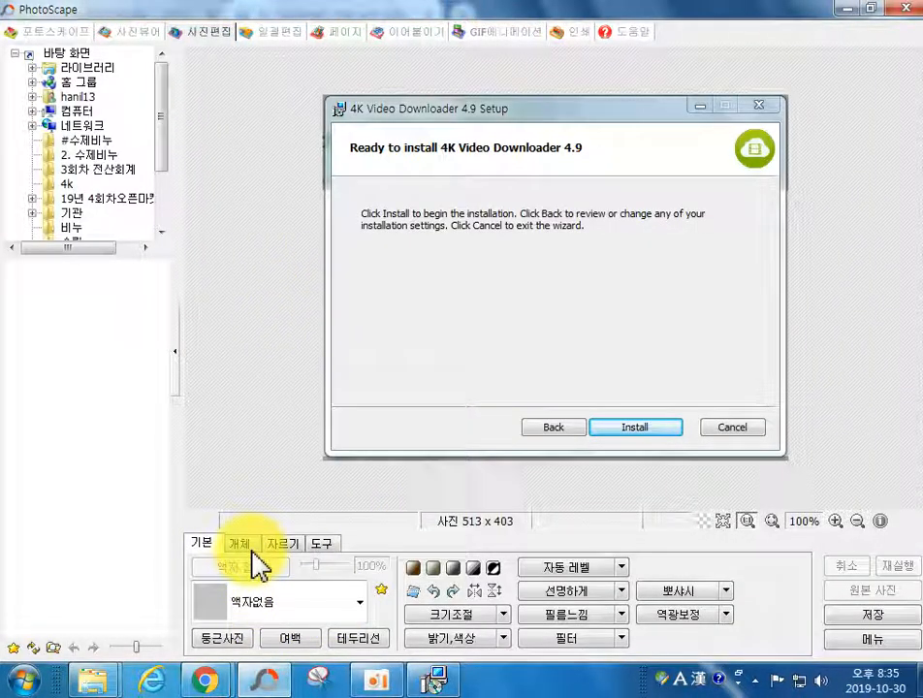
pyautogui.click(239, 543)
pyautogui.moveTo(585, 405); pyautogui.dragTo(696, 448)
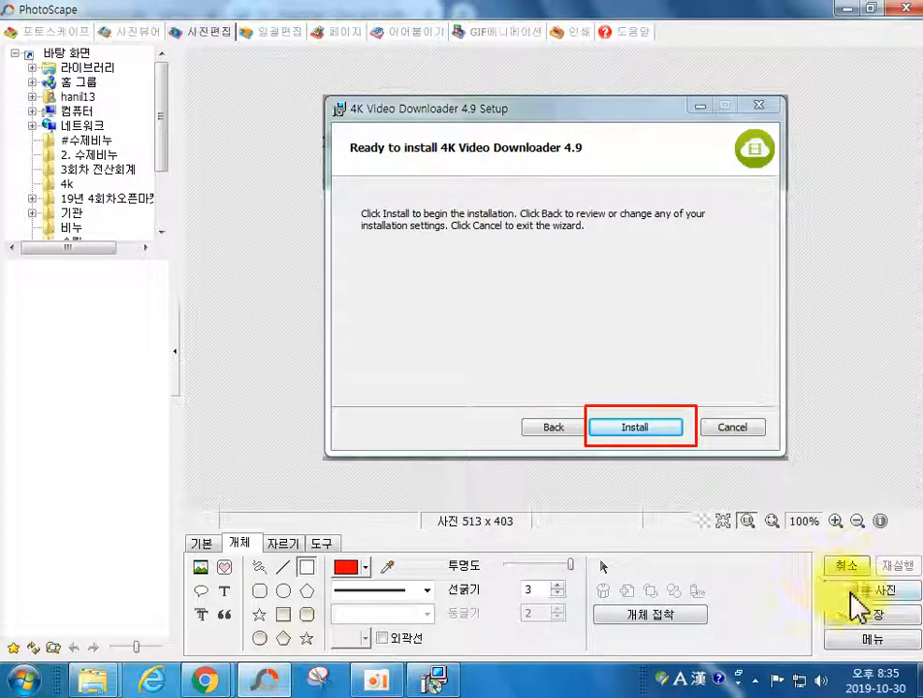
# Step: Save the annotated Ready to install image under the file name 9 as a JPEG in the 4k folder and minimize PhotoScape
pyautogui.click(872, 615)
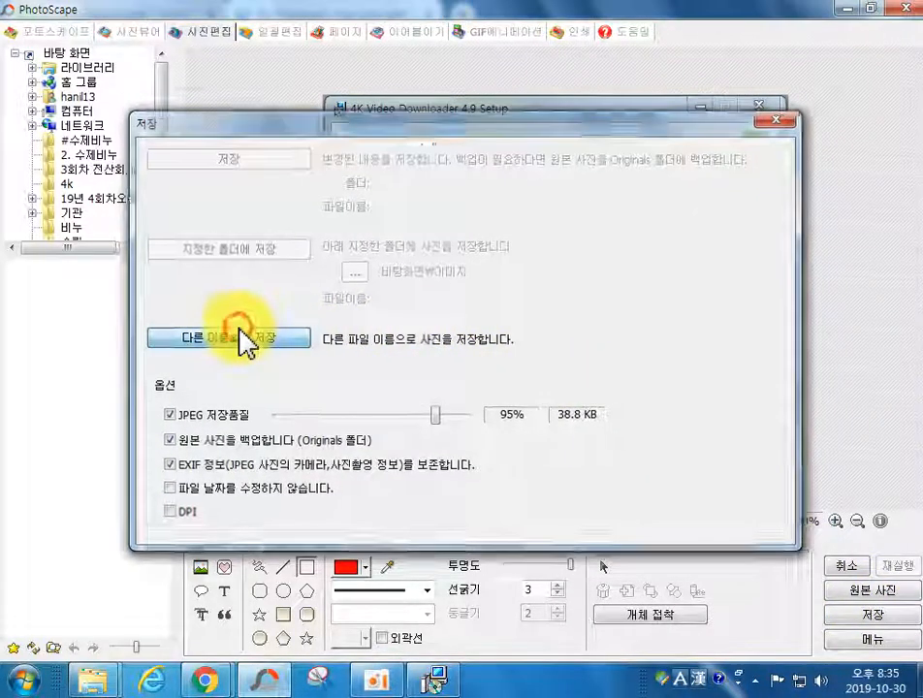
pyautogui.click(248, 336)
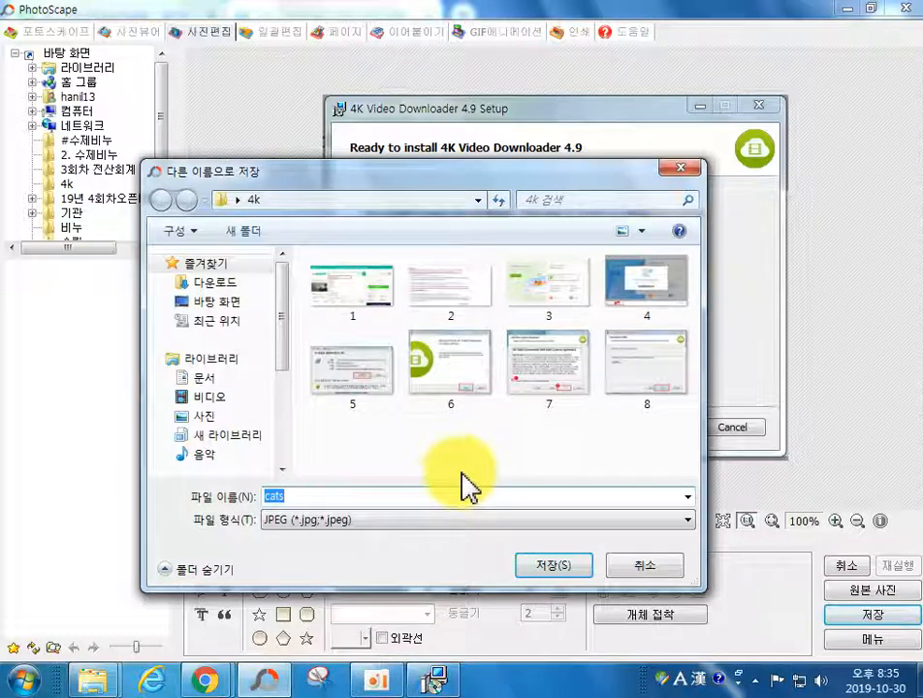
pyautogui.write('9')
pyautogui.press('Return')
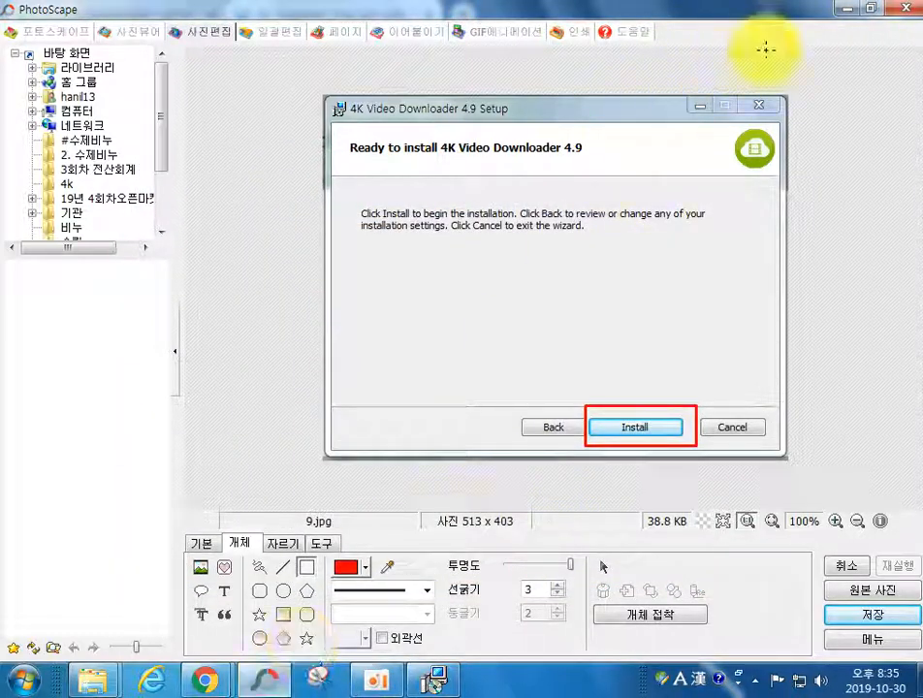
pyautogui.click(849, 12)
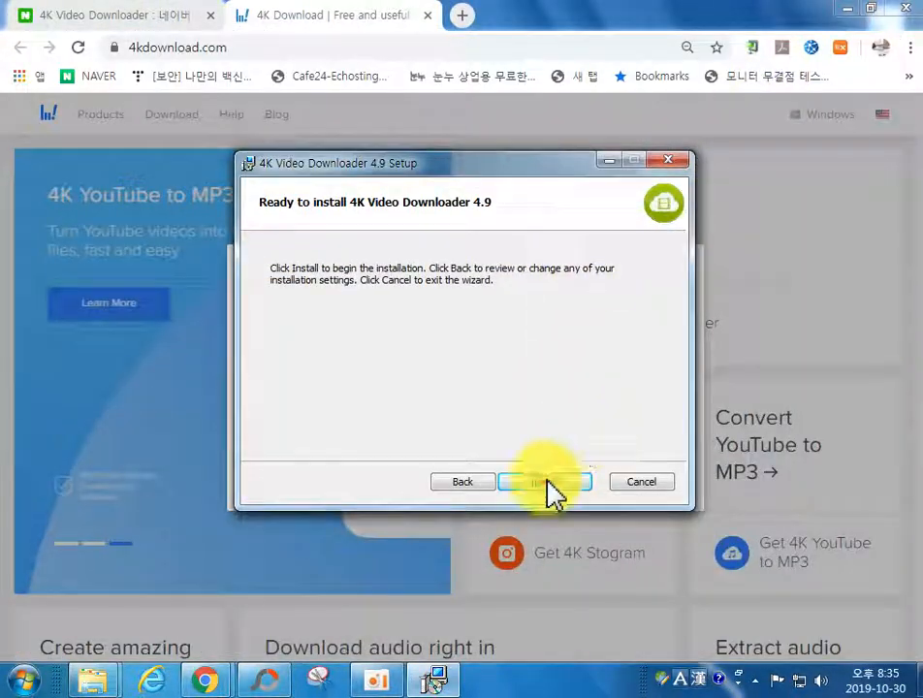
# Step: Install 4K Video Downloader and capture the setup wizard's Completed page with Snipping Tool, without saving the capture to a file
pyautogui.click(548, 480)
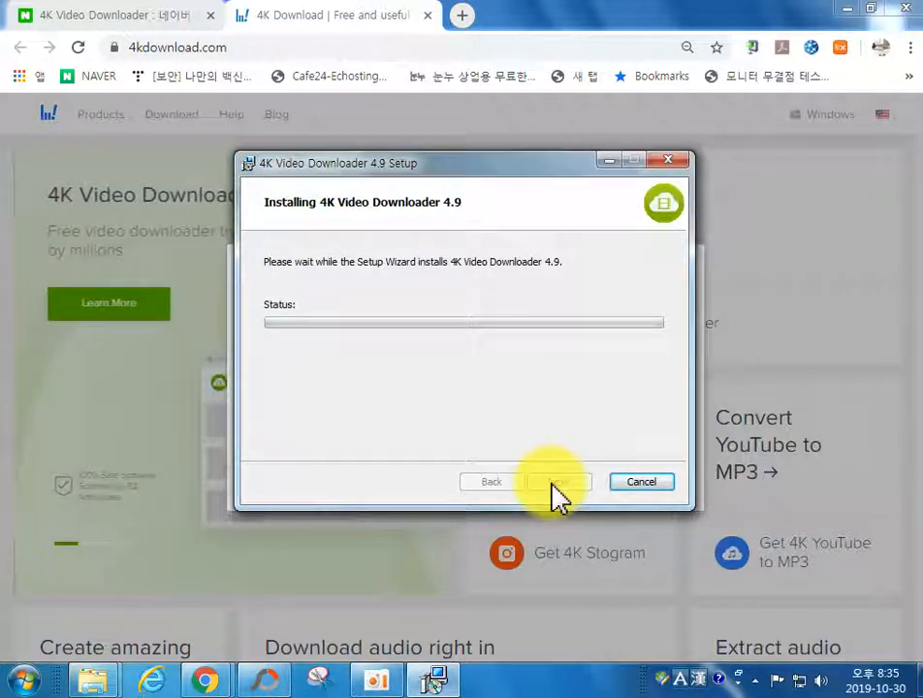
pyautogui.click(320, 681)
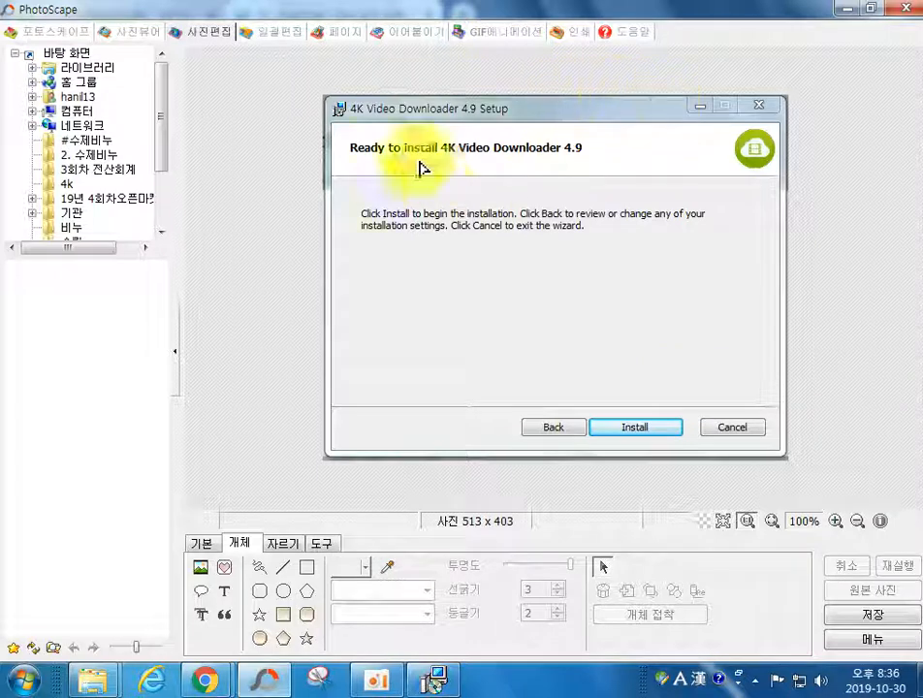
pyautogui.click(427, 684)
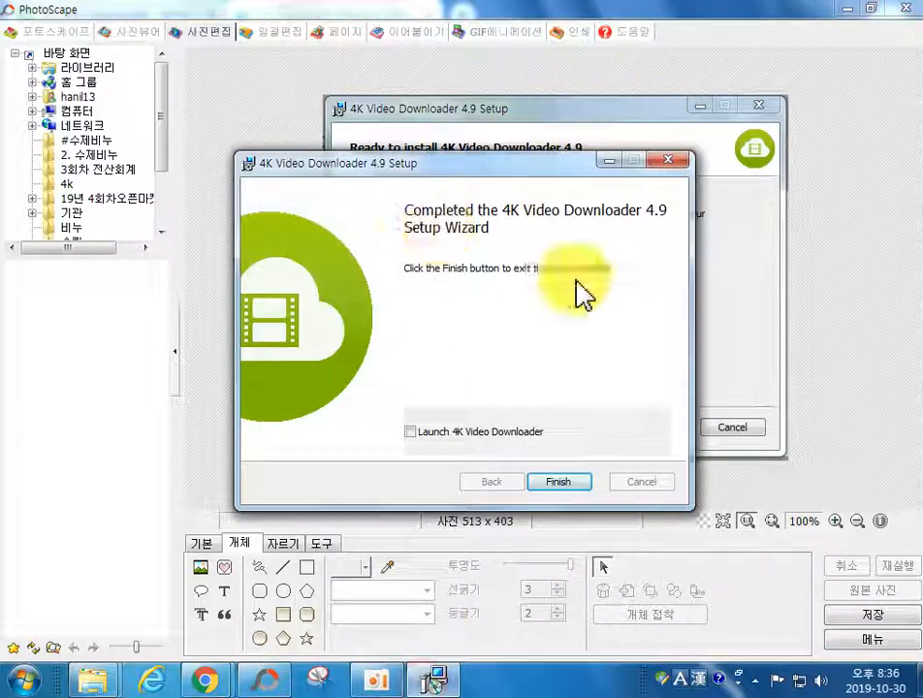
pyautogui.click(320, 682)
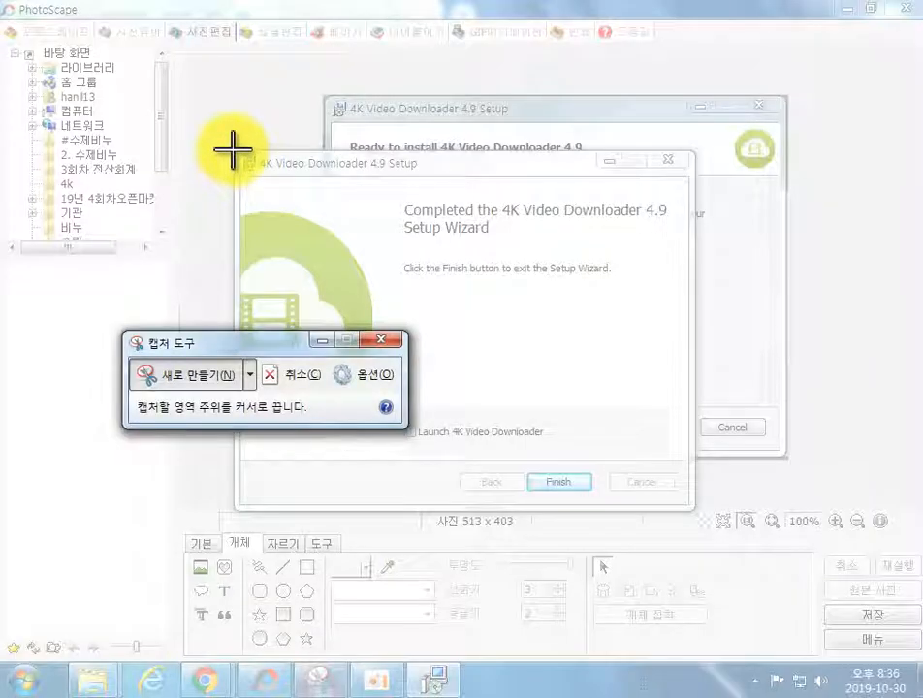
pyautogui.moveTo(233, 150); pyautogui.dragTo(699, 514)
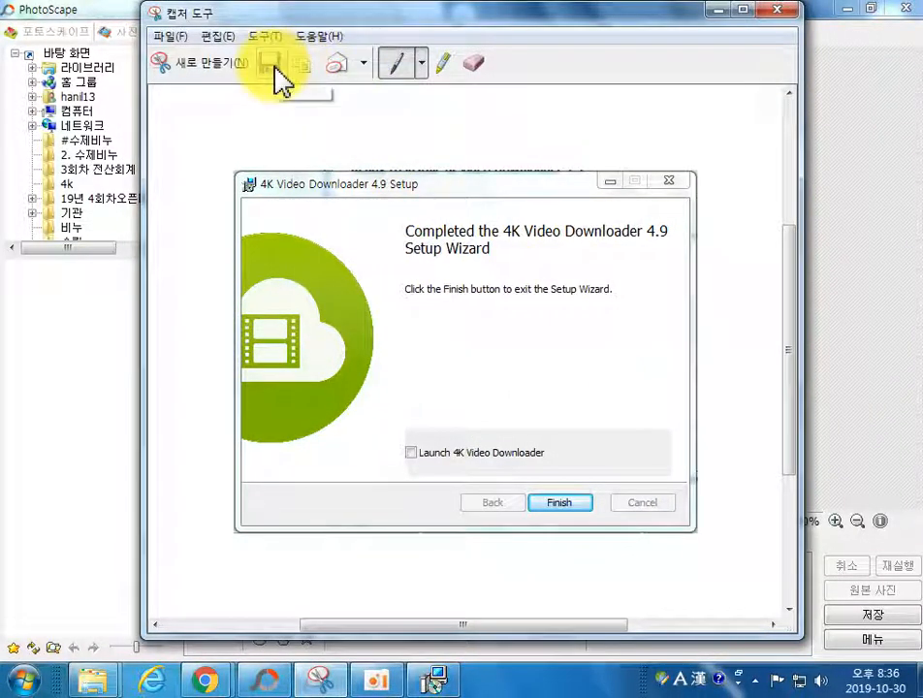
pyautogui.click(777, 10)
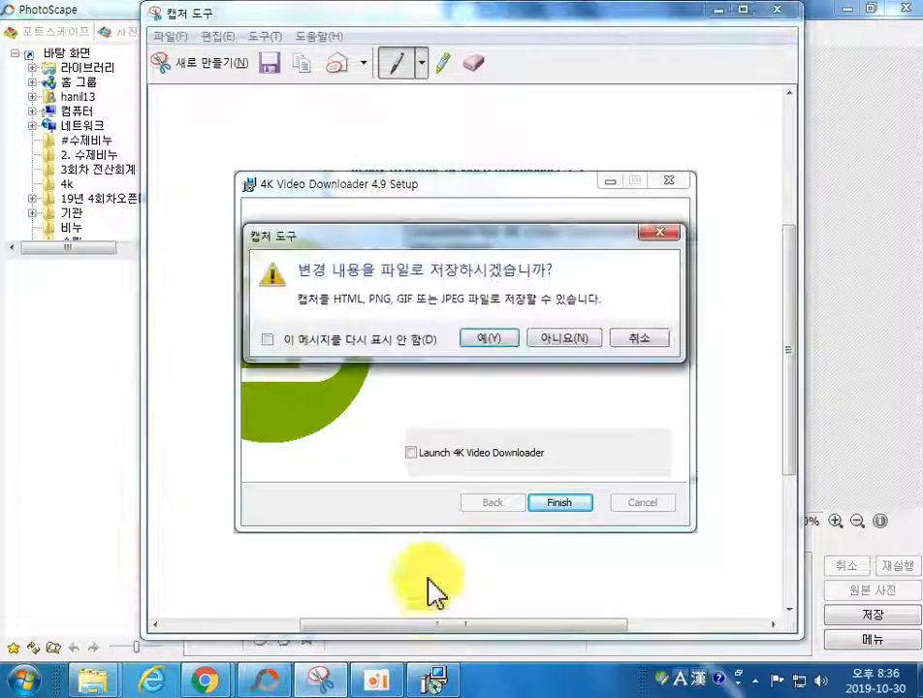
pyautogui.click(572, 339)
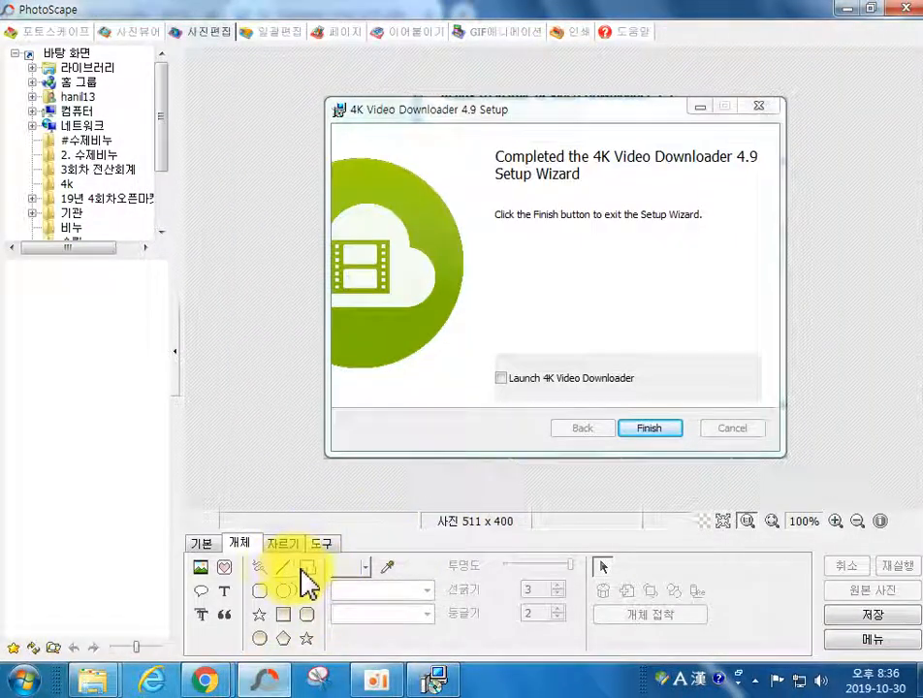
# Step: Outline the Finish button in red on the Completed page capture, save it as JPEG 10 in the 4k folder and close PhotoScape
pyautogui.click(306, 567)
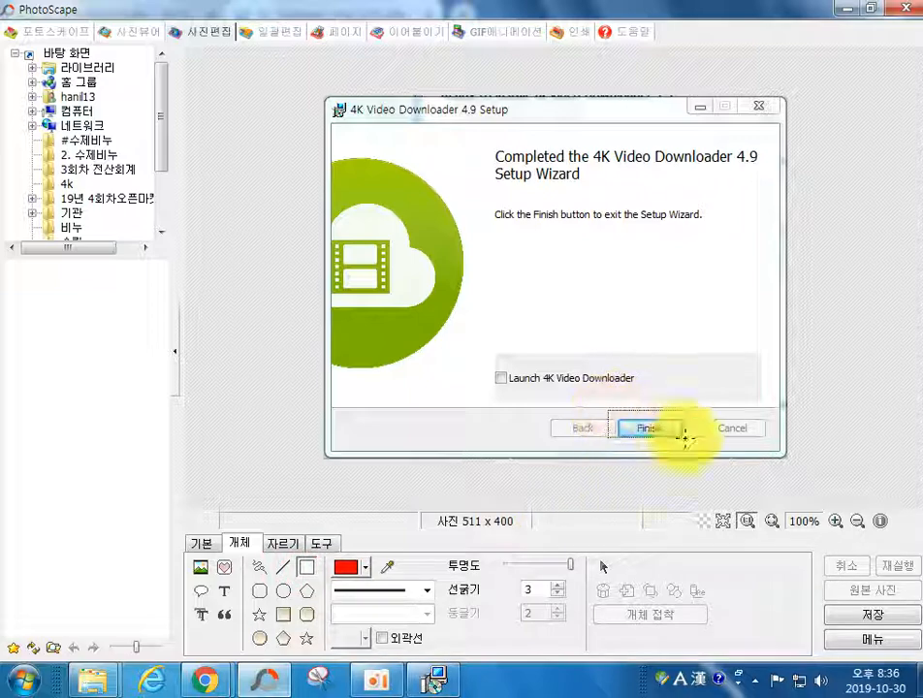
pyautogui.click(870, 615)
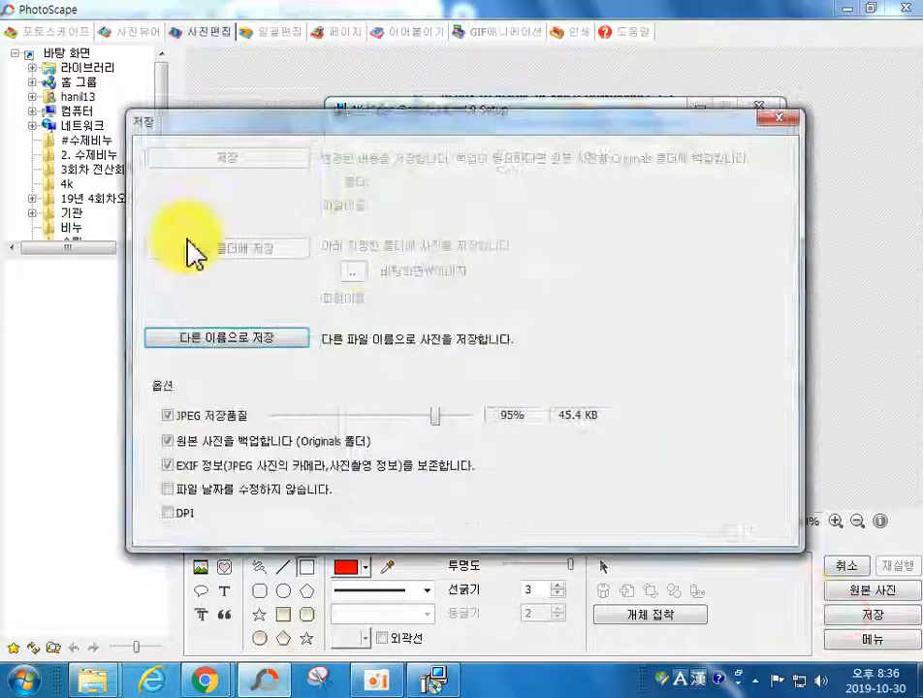
pyautogui.click(210, 336)
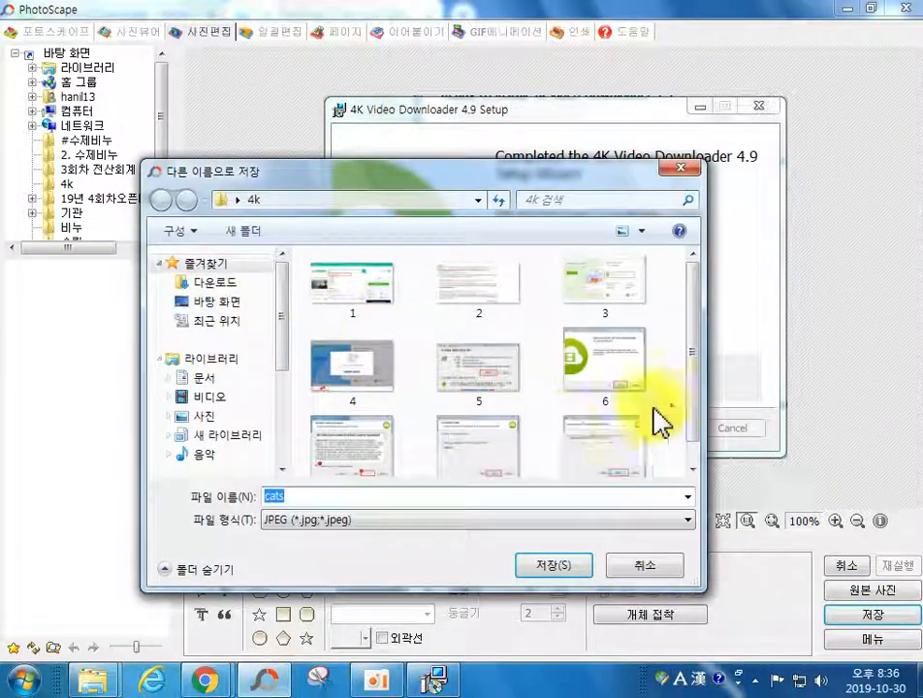
pyautogui.scroll(-1, 693, 414)
pyautogui.write('10')
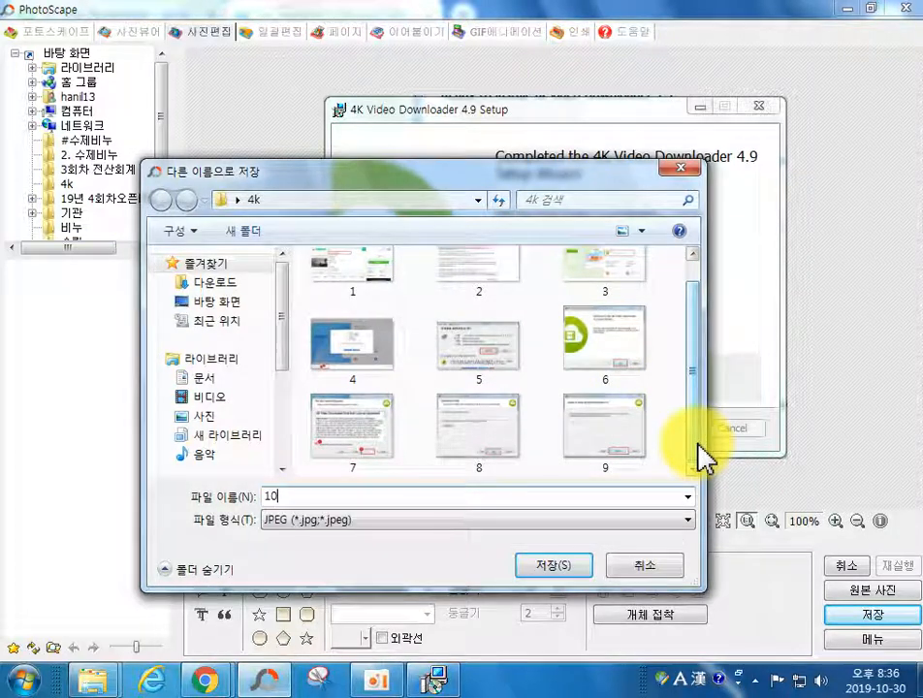
pyautogui.press('Return')
pyautogui.click(907, 9)
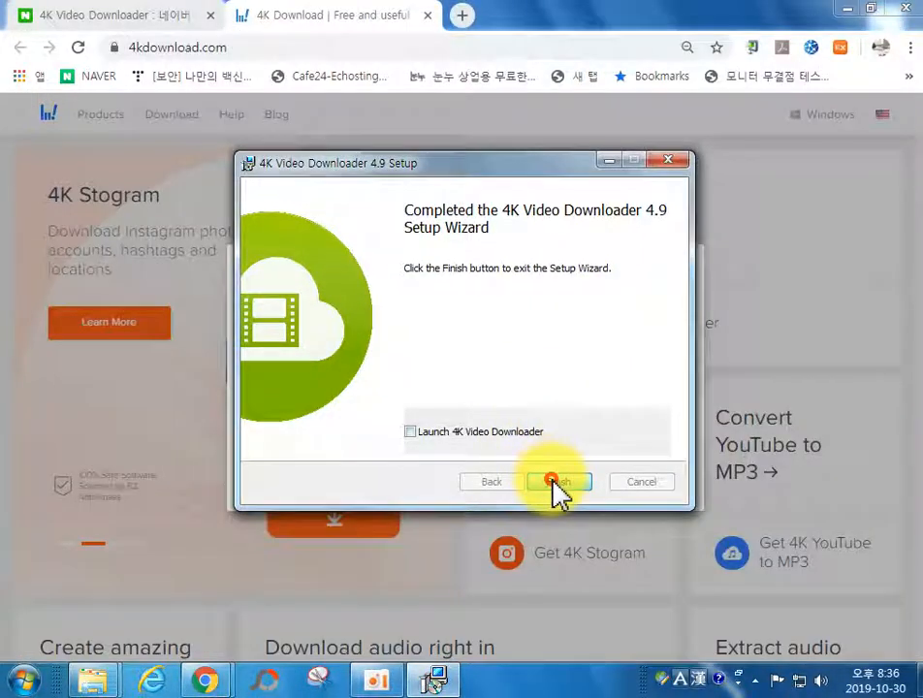
# Step: Finish the setup wizard without launching 4K Video Downloader, close the download site's browser window and minimize the YouTube upload window
pyautogui.click(557, 485)
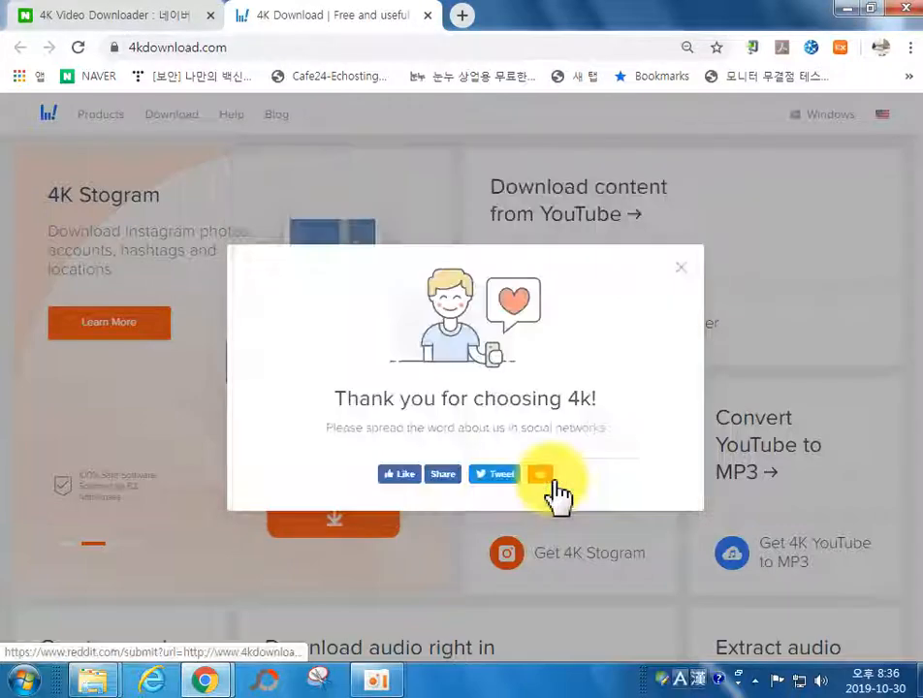
pyautogui.click(896, 10)
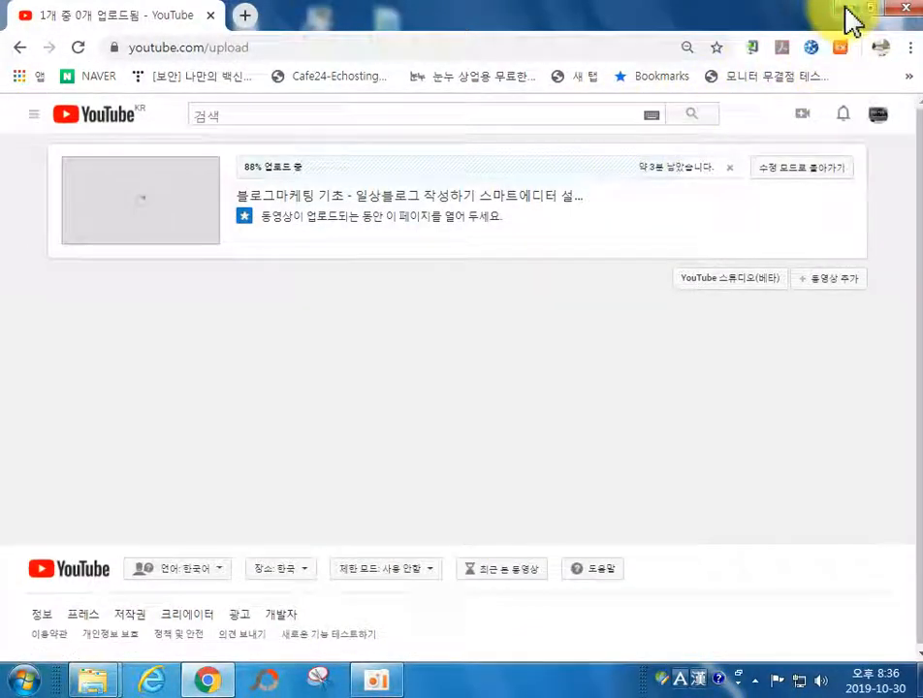
pyautogui.click(852, 12)
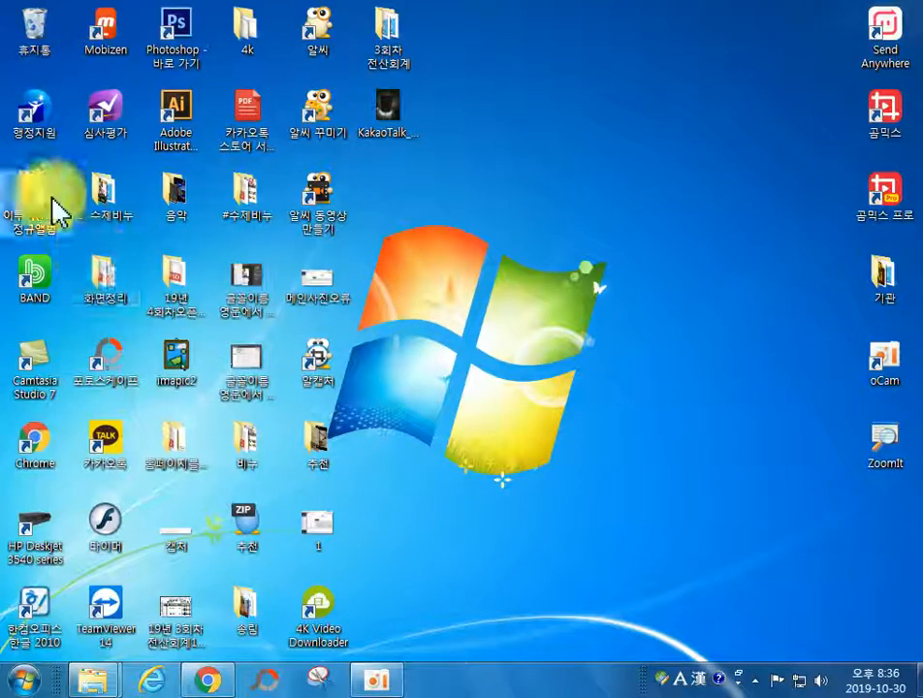
# Step: Move the 4K Video Downloader shortcut to the free desktop space below the KakaoTalk file and capture it with Snipping Tool
pyautogui.moveTo(341, 579); pyautogui.dragTo(392, 235)
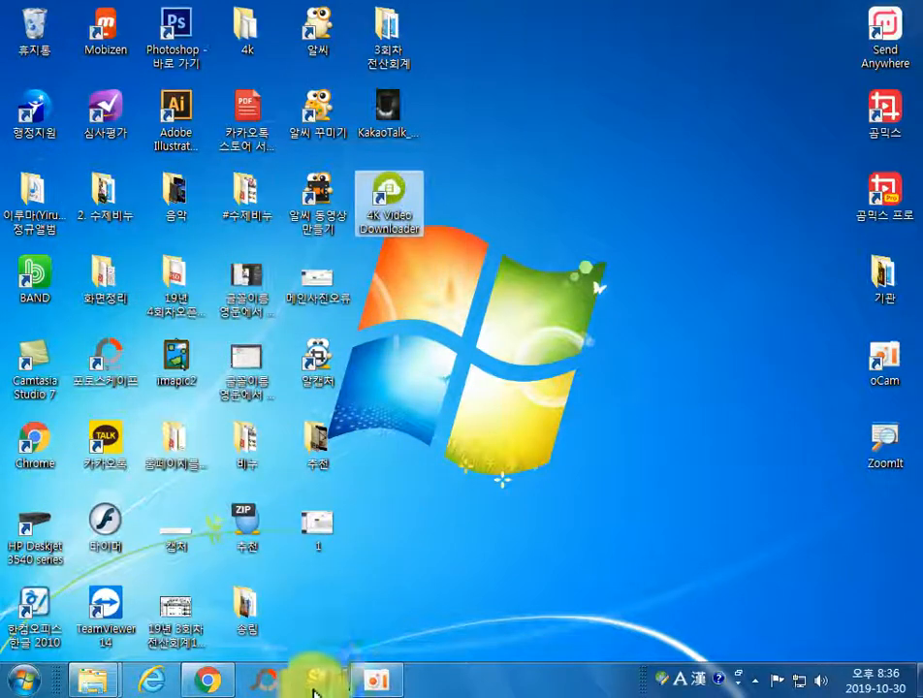
pyautogui.click(320, 681)
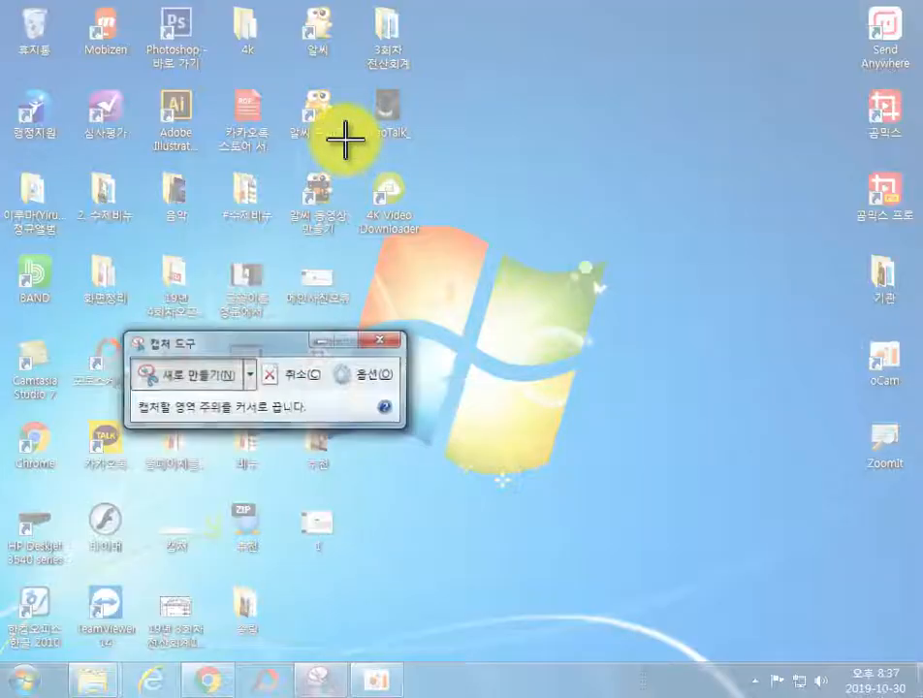
pyautogui.moveTo(344, 154); pyautogui.dragTo(447, 252)
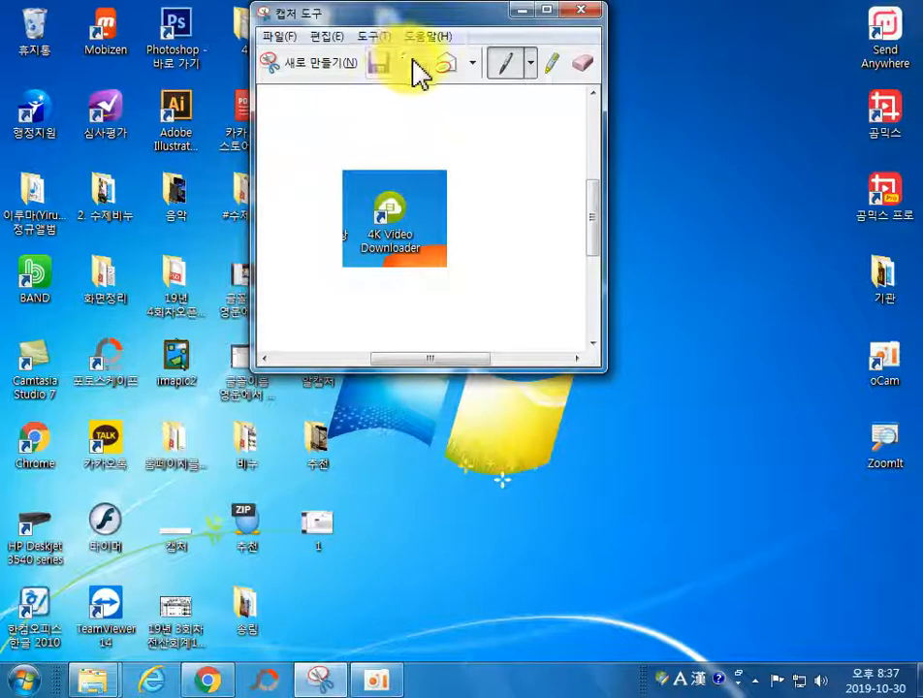
# Step: Save the shortcut capture under the file name 11 as a JPEG in the desktop's 4k folder and close Snipping Tool
pyautogui.click(385, 60)
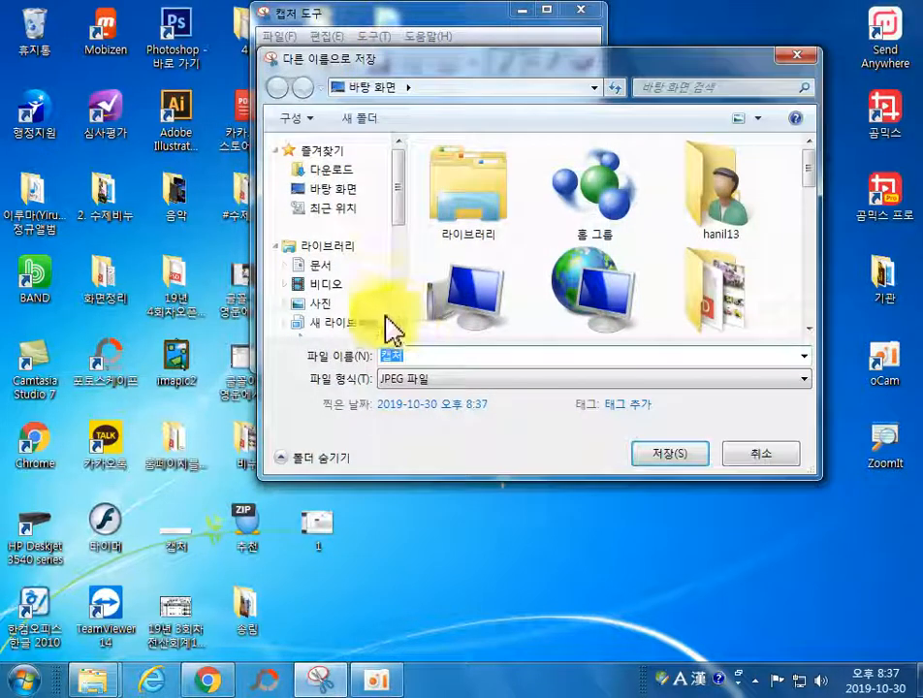
pyautogui.click(341, 190)
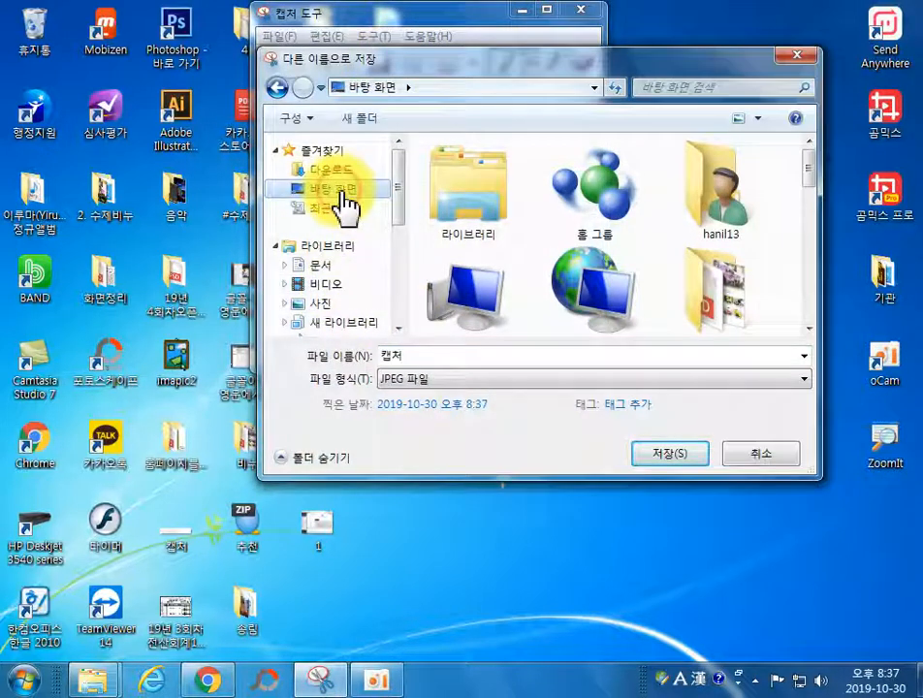
pyautogui.scroll(-3, 804, 186)
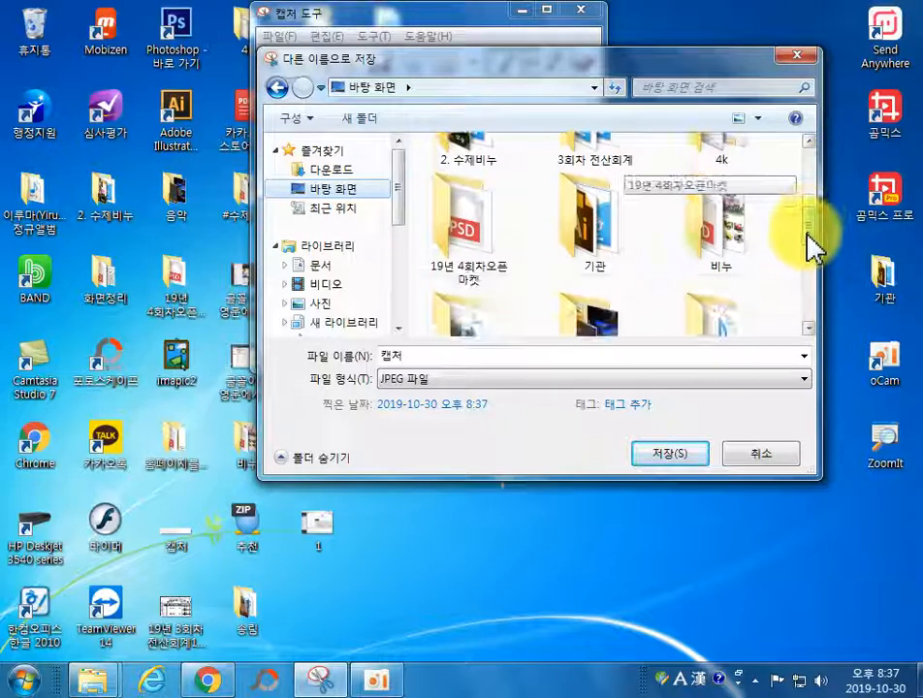
pyautogui.scroll(1, 810, 229)
pyautogui.doubleClick(707, 200)
pyautogui.scroll(-3, 598, 267)
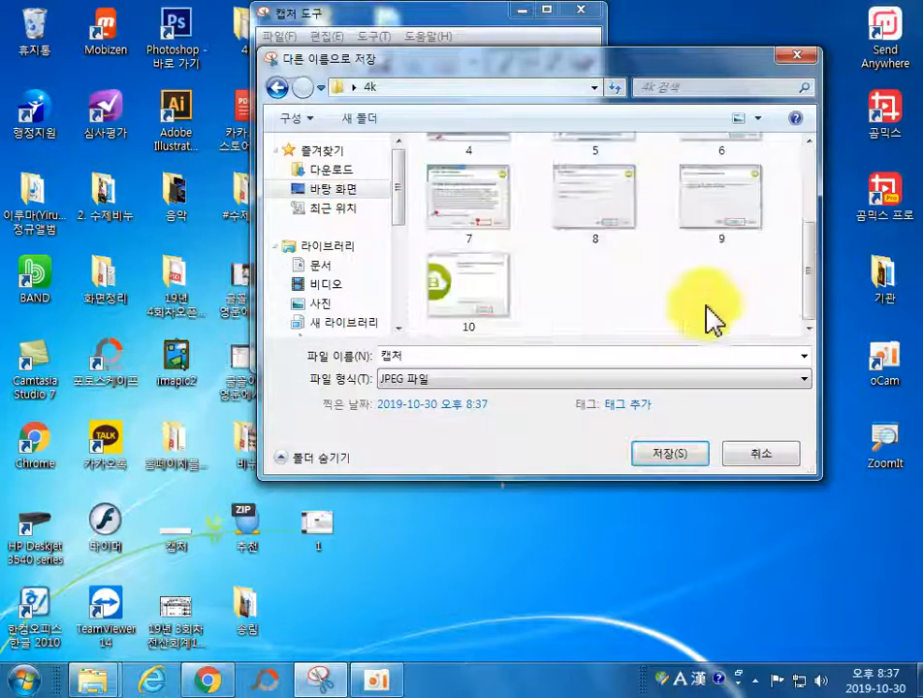
pyautogui.write('4k')
pyautogui.press('BackSpace')
pyautogui.press('BackSpace')
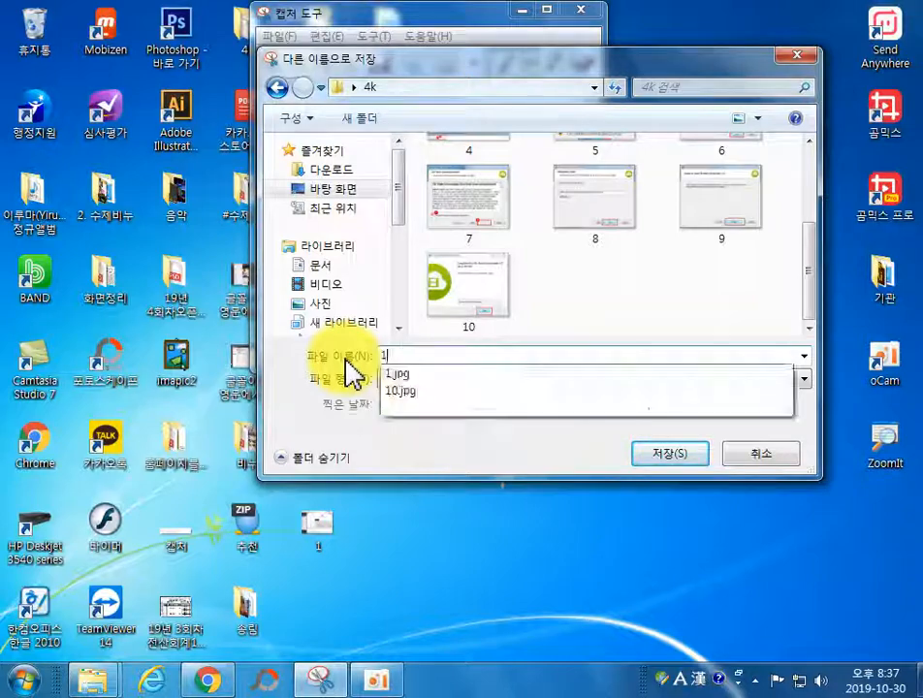
pyautogui.write('11')
pyautogui.press('Return')
pyautogui.click(580, 12)
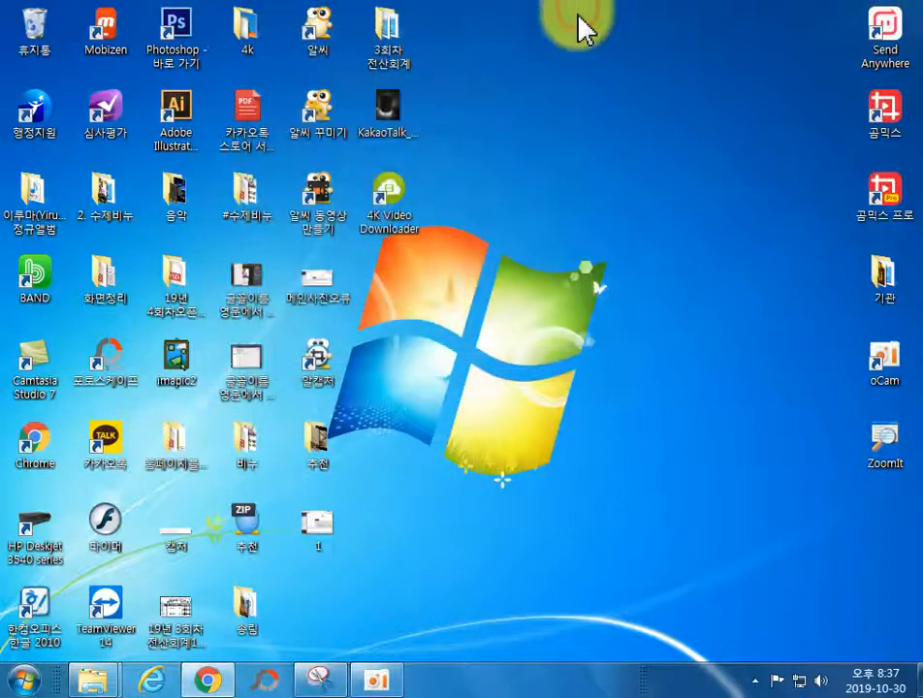
# Step: Open a new Chrome window, maximize it and go to the YouTube home page
pyautogui.rightClick(208, 671)
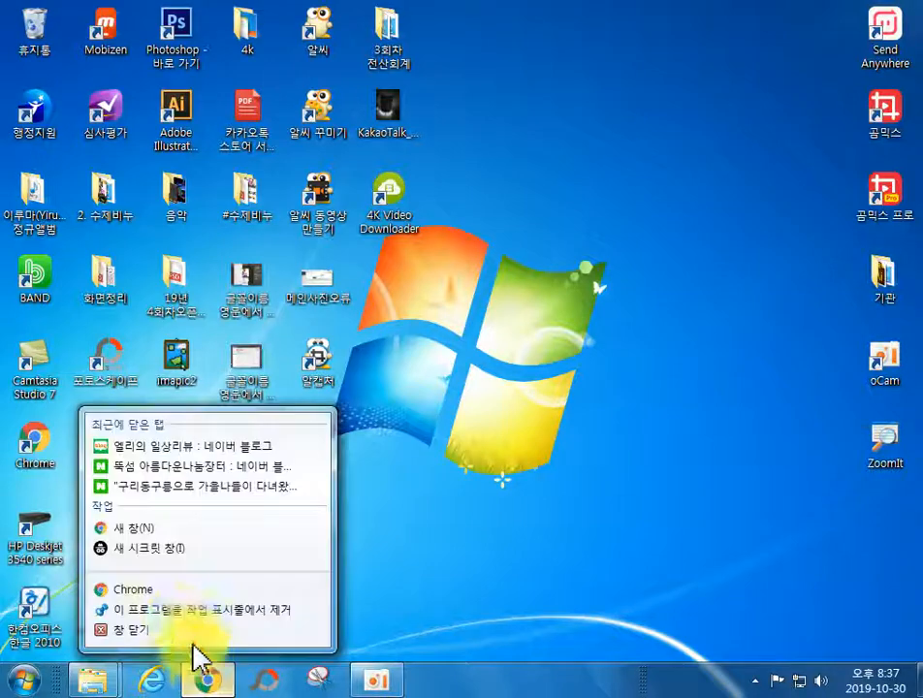
pyautogui.click(167, 594)
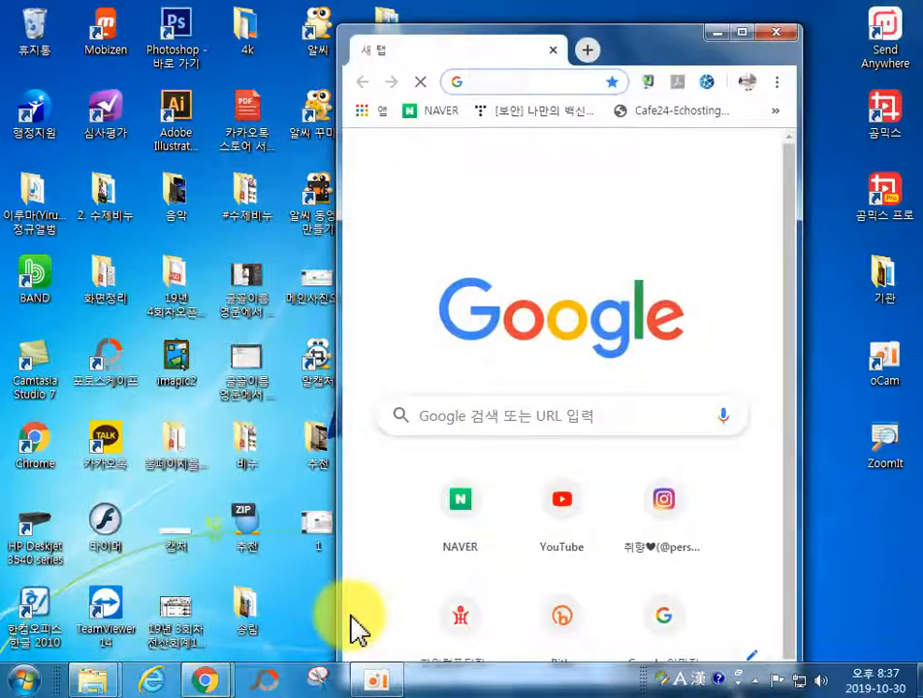
pyautogui.doubleClick(653, 43)
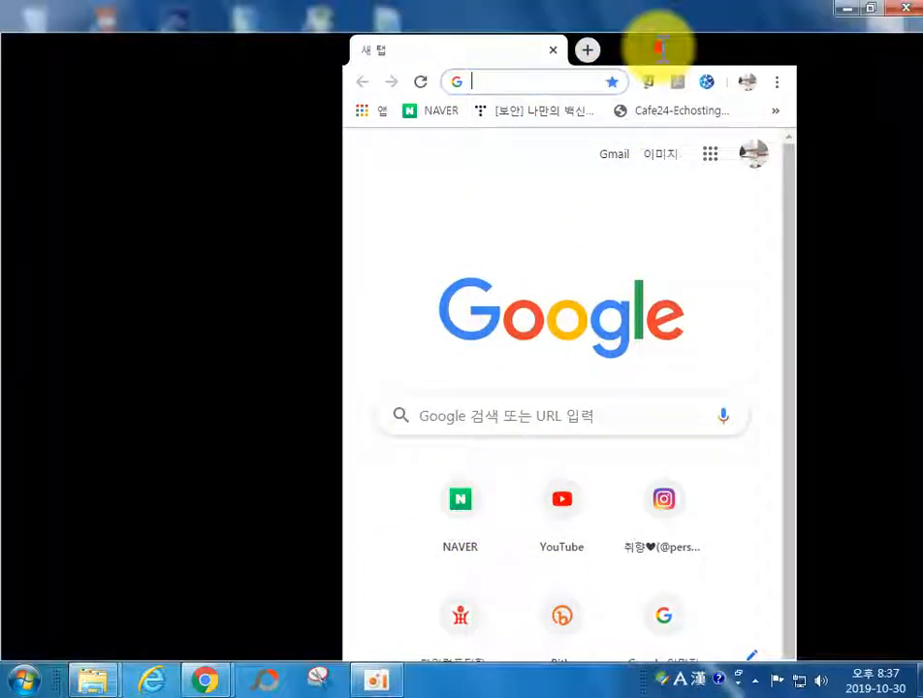
pyautogui.click(361, 501)
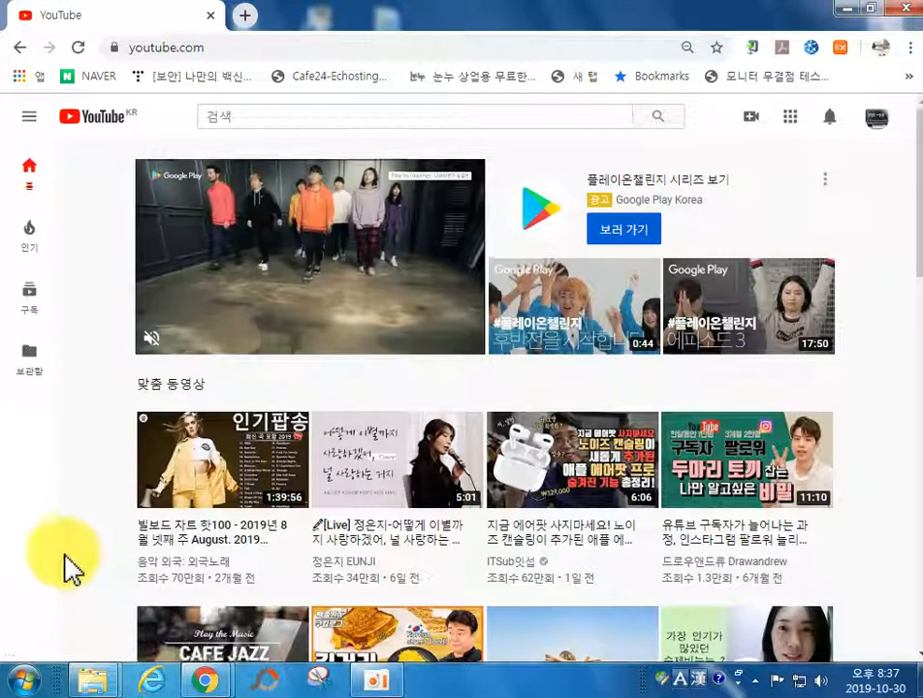
pyautogui.scroll(-2, 437, 546)
pyautogui.scroll(2, 429, 546)
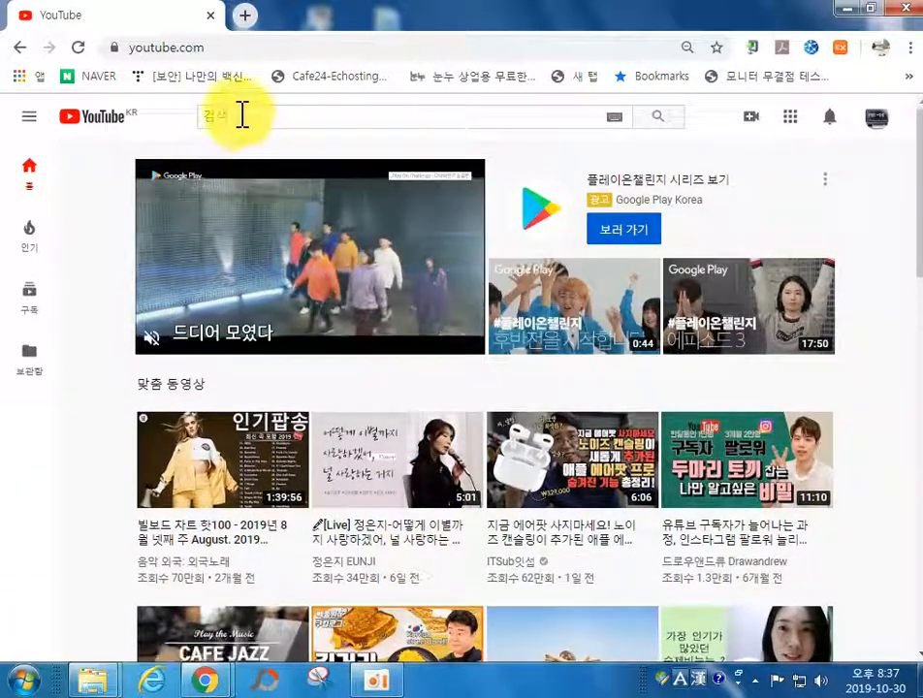
# Step: Search YouTube for 볼빨간사춘기
pyautogui.click(234, 118)
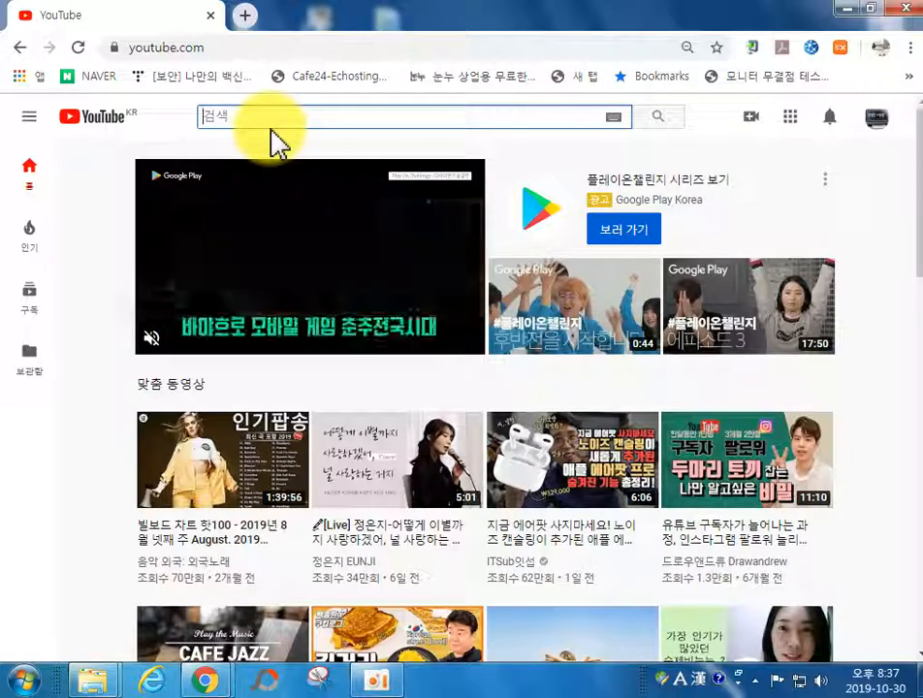
pyautogui.write('d')
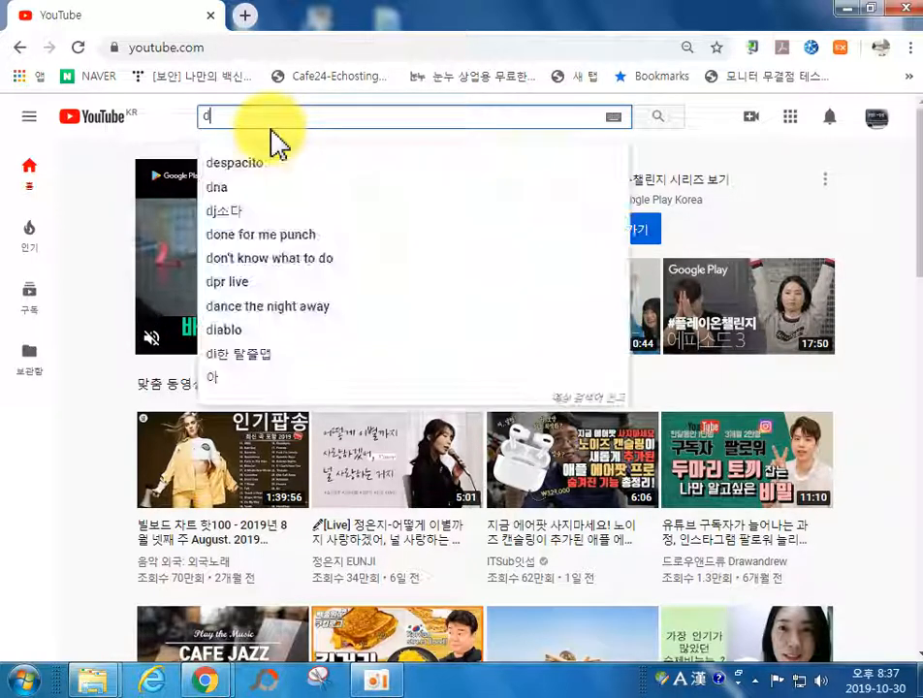
pyautogui.press('BackSpace')
pyautogui.write('qhf')
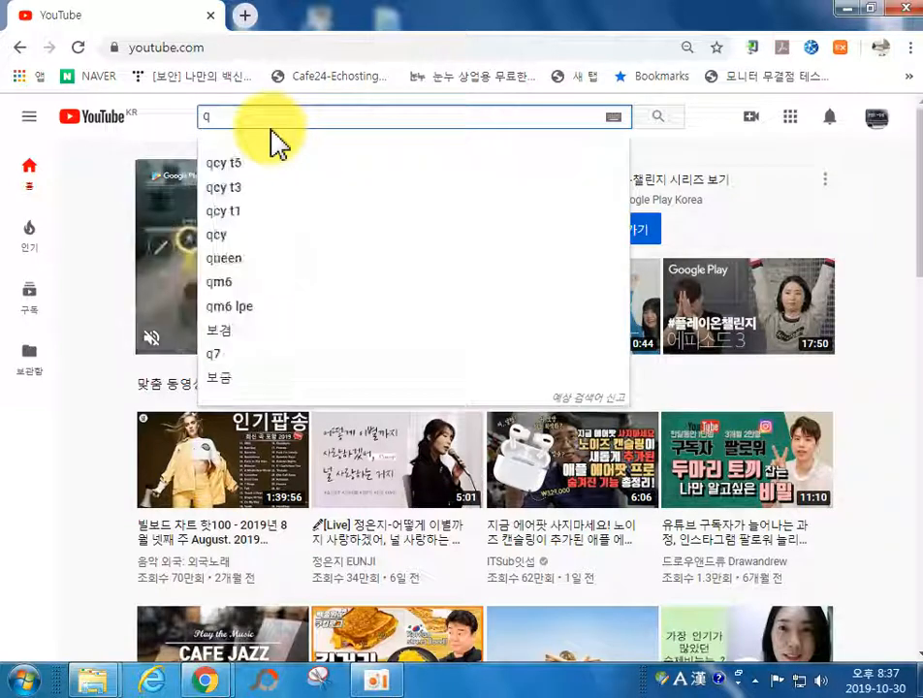
pyautogui.press('BackSpace')
pyautogui.press('Hangul')
pyautogui.write('볼빠')
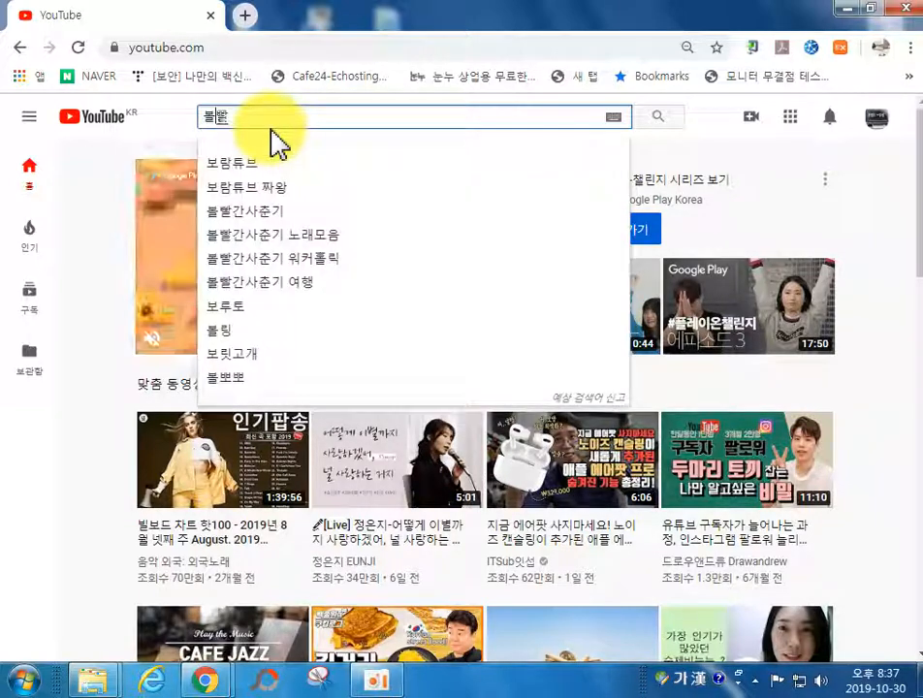
pyautogui.press('Return')
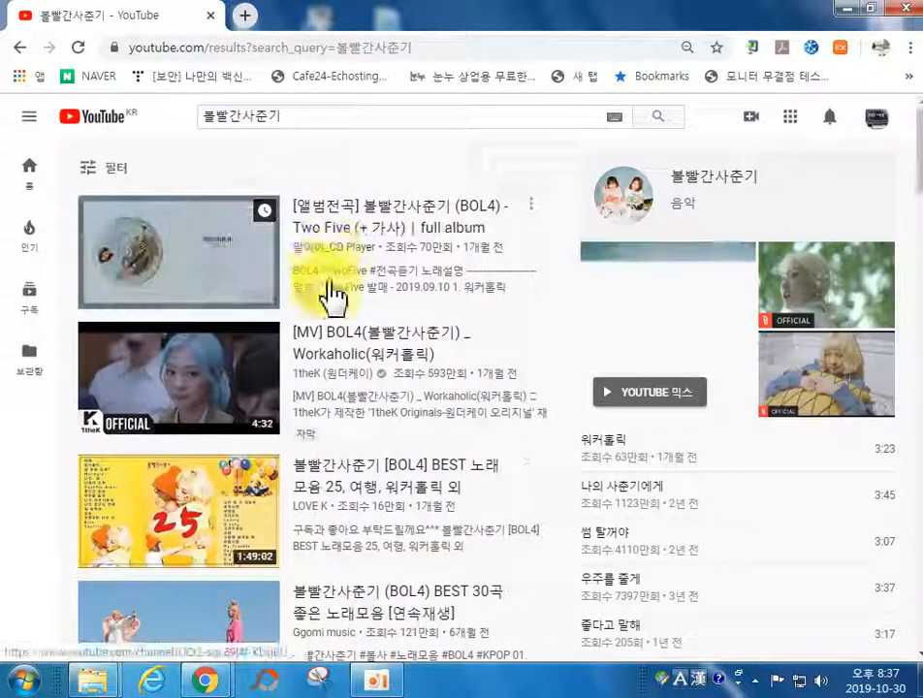
# Step: Open the music video [MV] BOL4(볼빨간사춘기) _ Bom(나만, 봄) from the search results
pyautogui.scroll(-2, 330, 301)
pyautogui.scroll(-1, 194, 407)
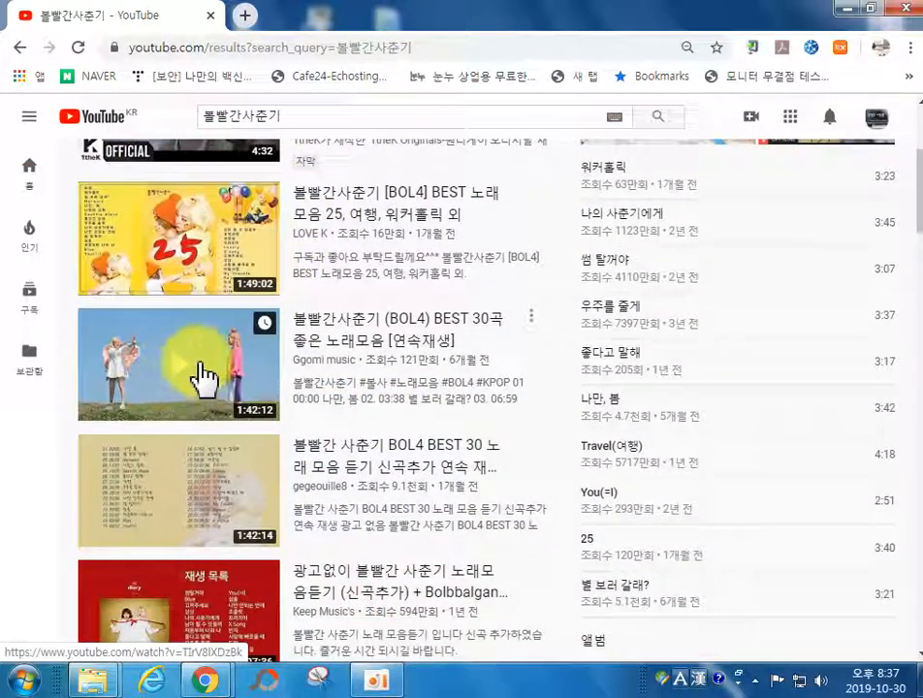
pyautogui.scroll(-4, 174, 413)
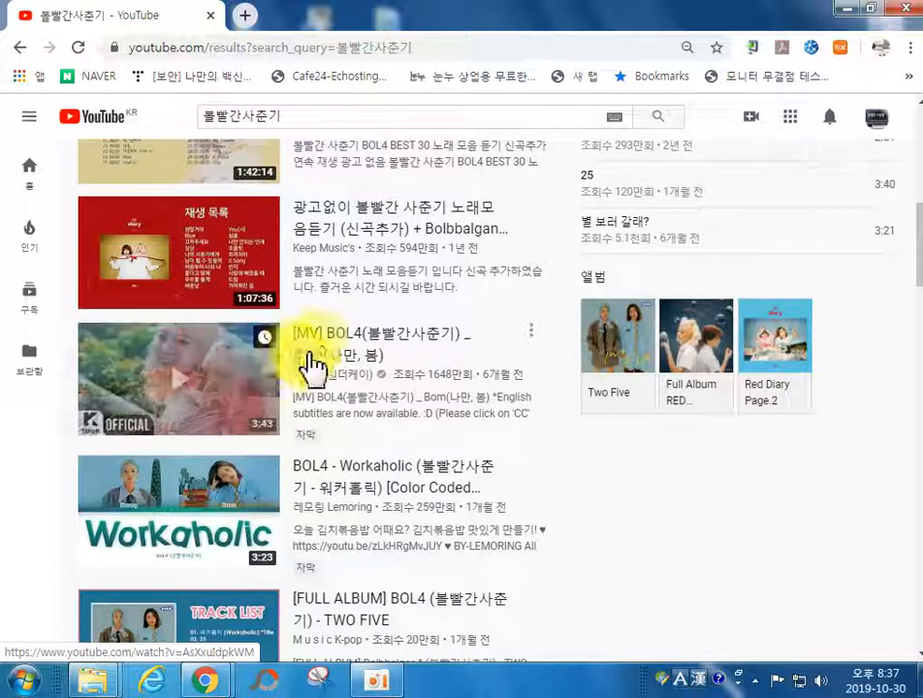
pyautogui.click(323, 344)
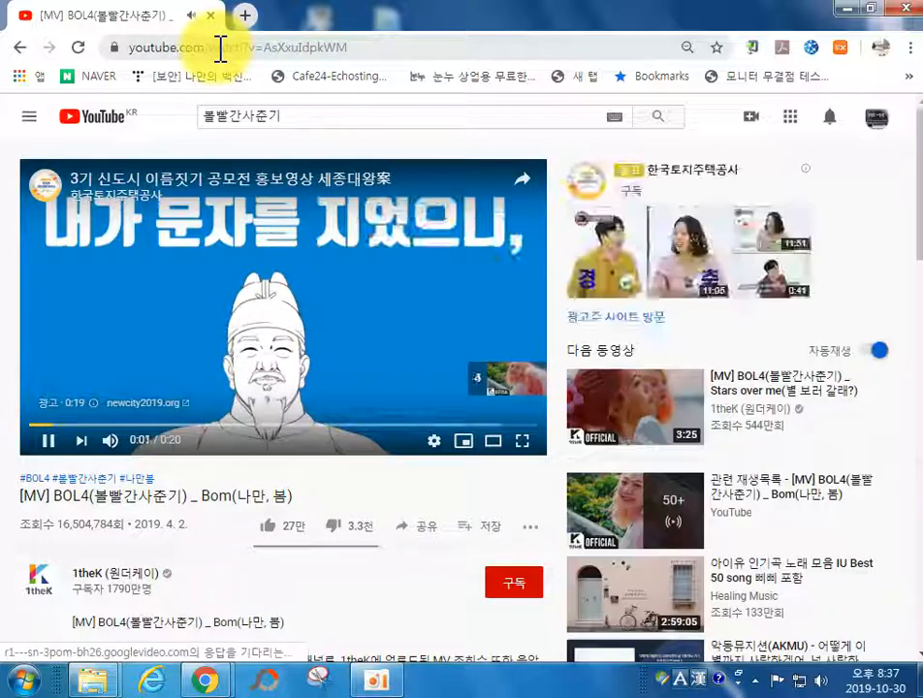
pyautogui.click(219, 46)
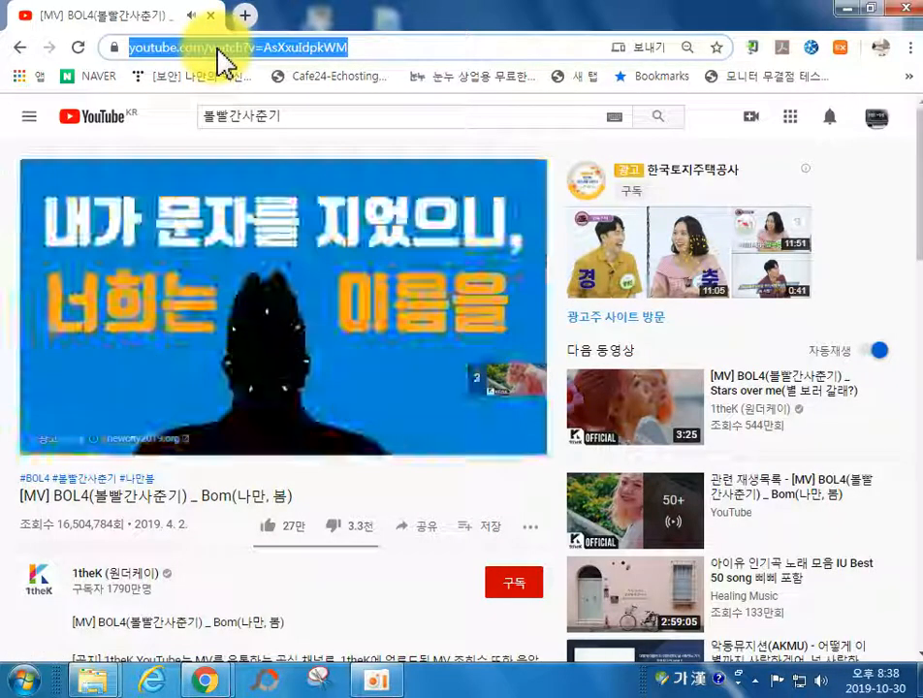
pyautogui.rightClick(219, 52)
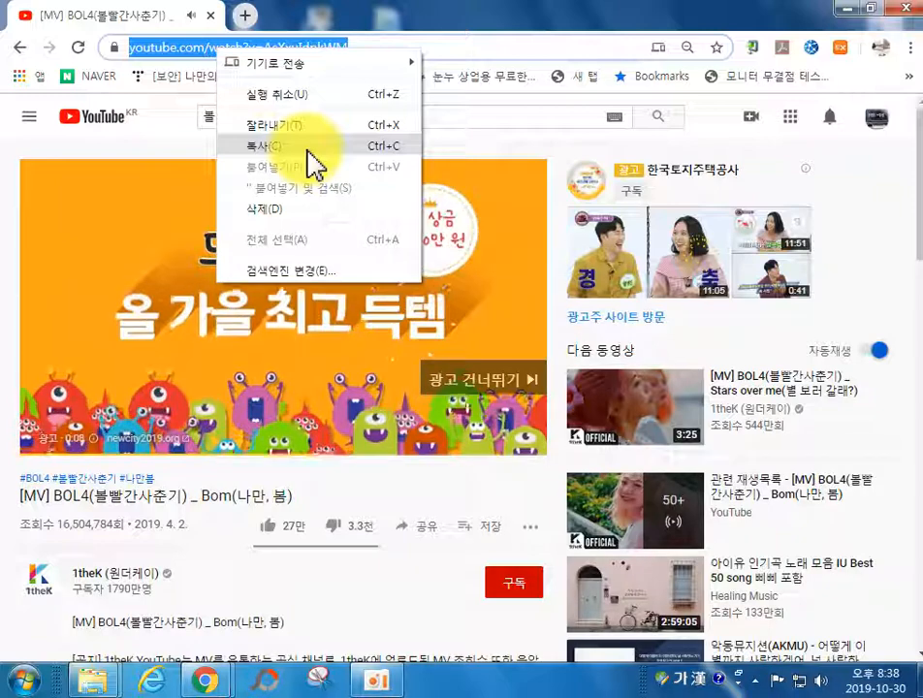
pyautogui.hotkey('ctrl', 'shift', 'c')
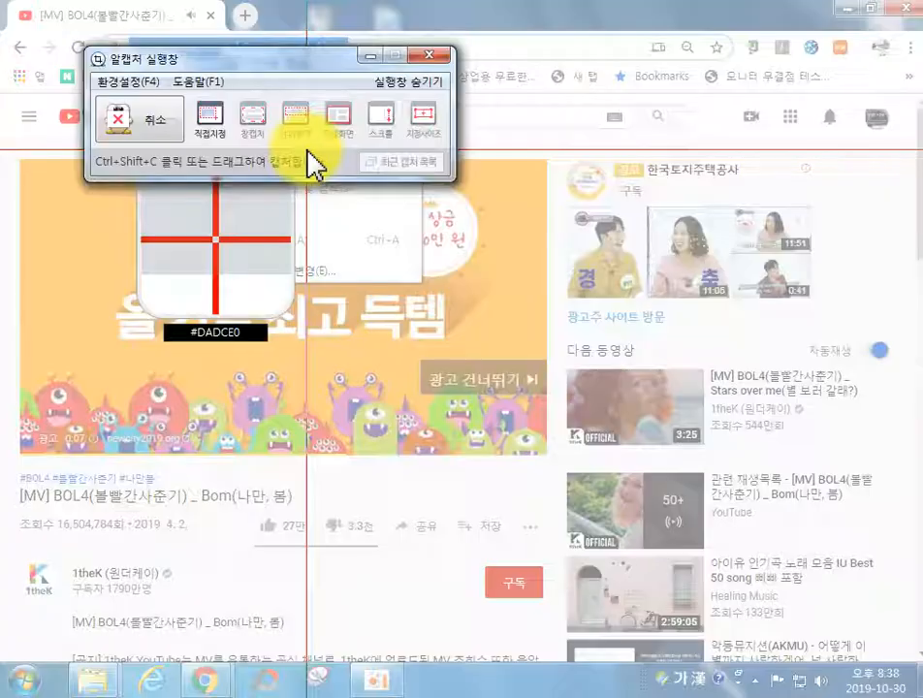
pyautogui.click(415, 82)
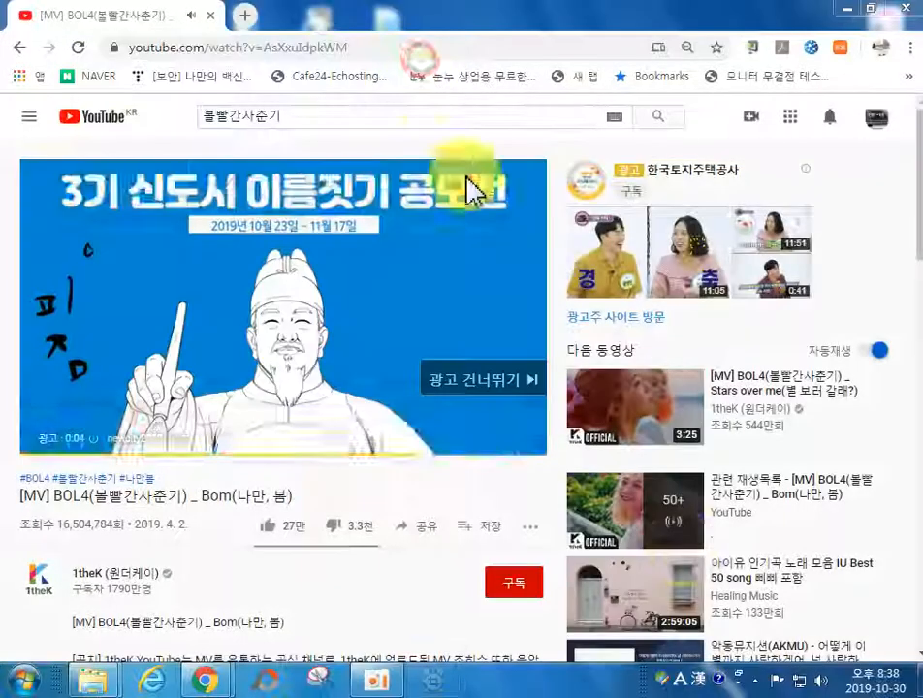
# Step: Quit the 알캡처 capture program running in the background
pyautogui.click(760, 677)
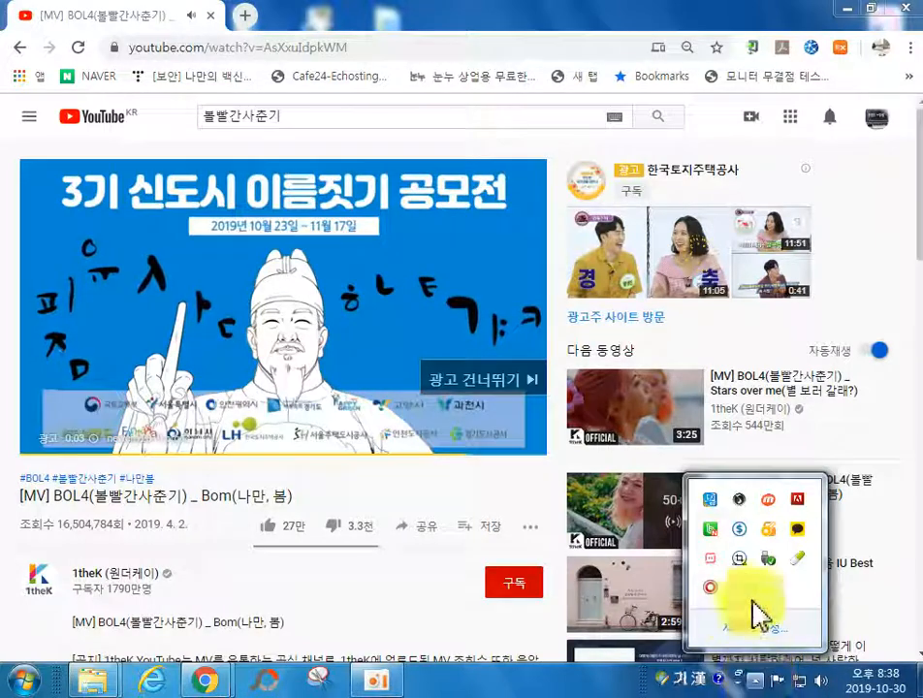
pyautogui.rightClick(736, 559)
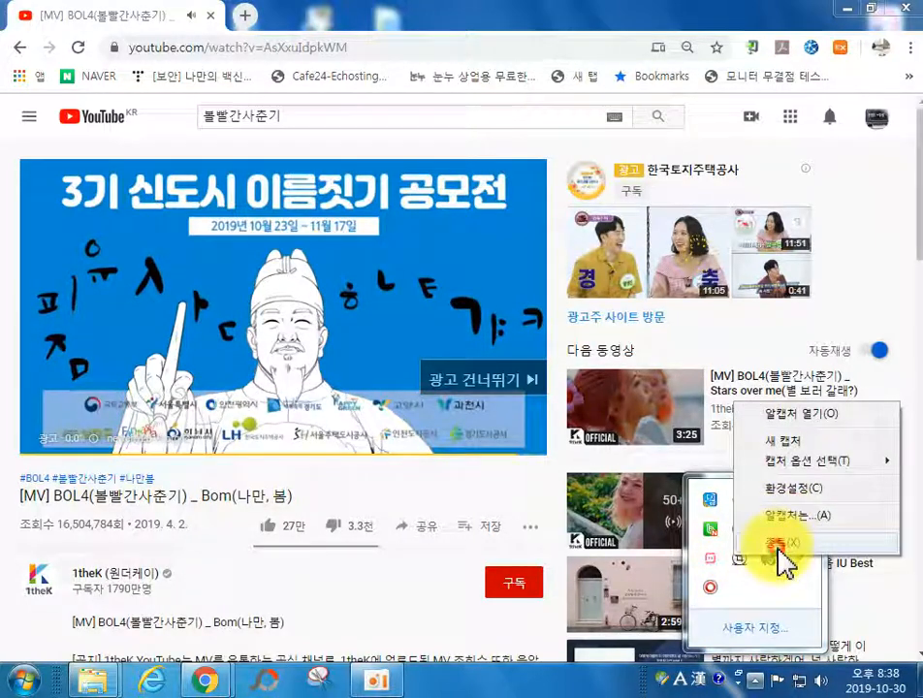
pyautogui.click(779, 549)
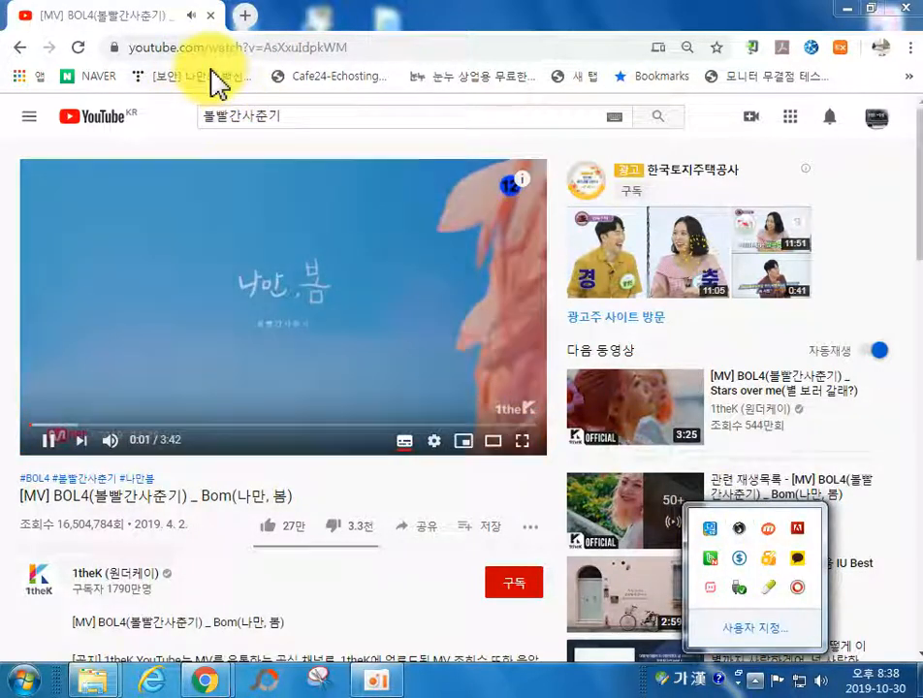
# Step: Capture the screen with the video's address selected and the 복사 option highlighted, and paste the capture into PhotoScape's photo editor
pyautogui.click(213, 46)
pyautogui.rightClick(210, 53)
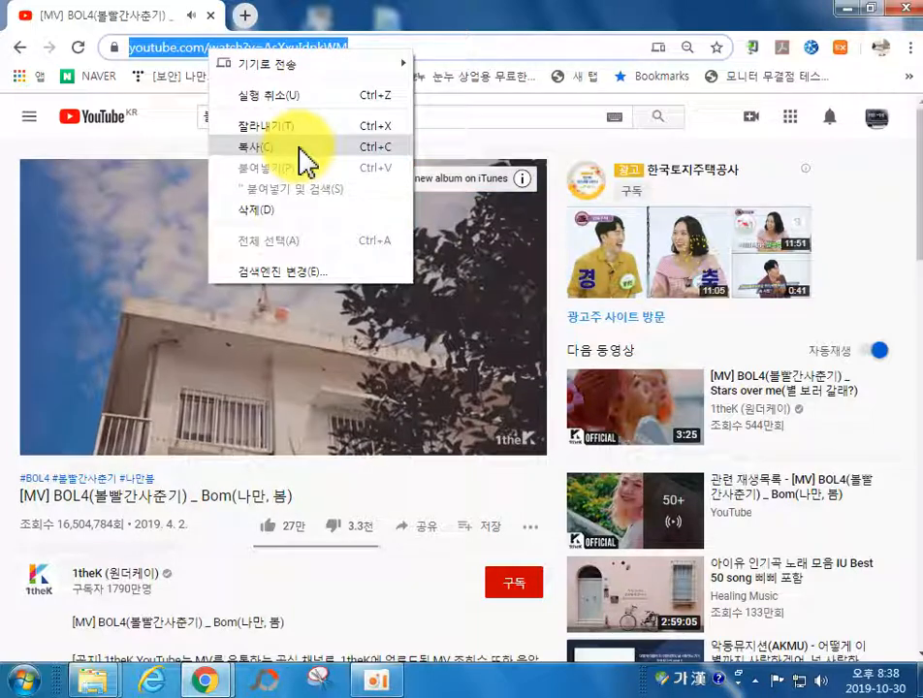
pyautogui.click(268, 676)
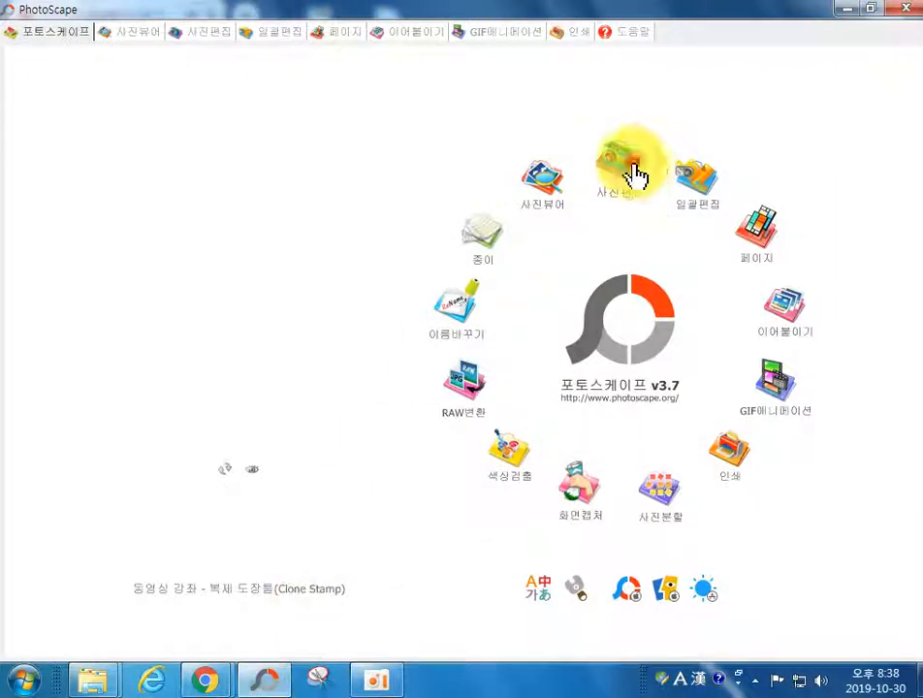
pyautogui.click(627, 170)
pyautogui.hotkey('ctrl', 'v')
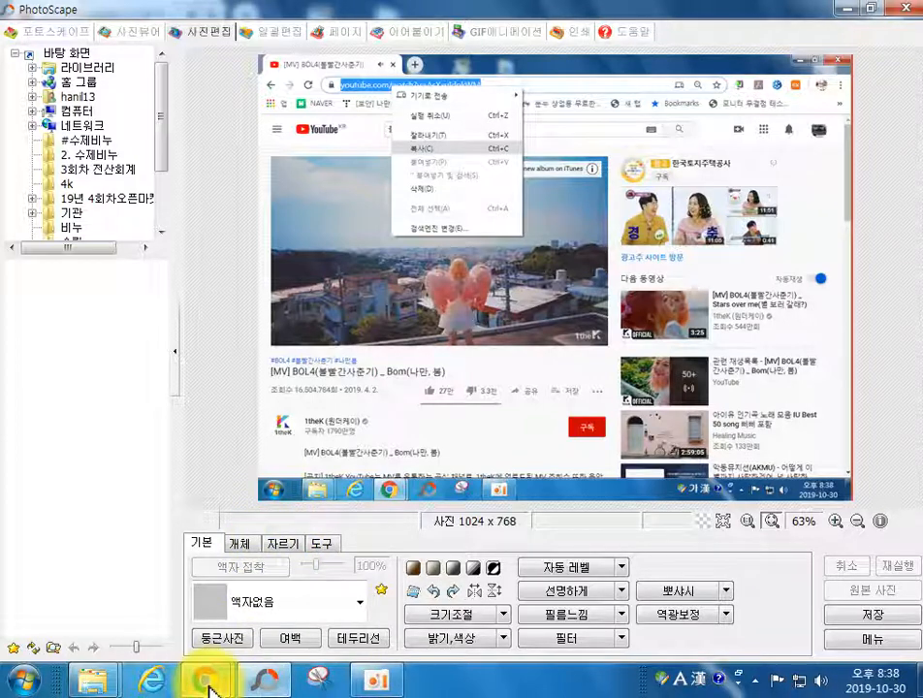
# Step: Switch back to the YouTube video in Chrome and pause its playback
pyautogui.moveTo(206, 681)
pyautogui.click(247, 587)
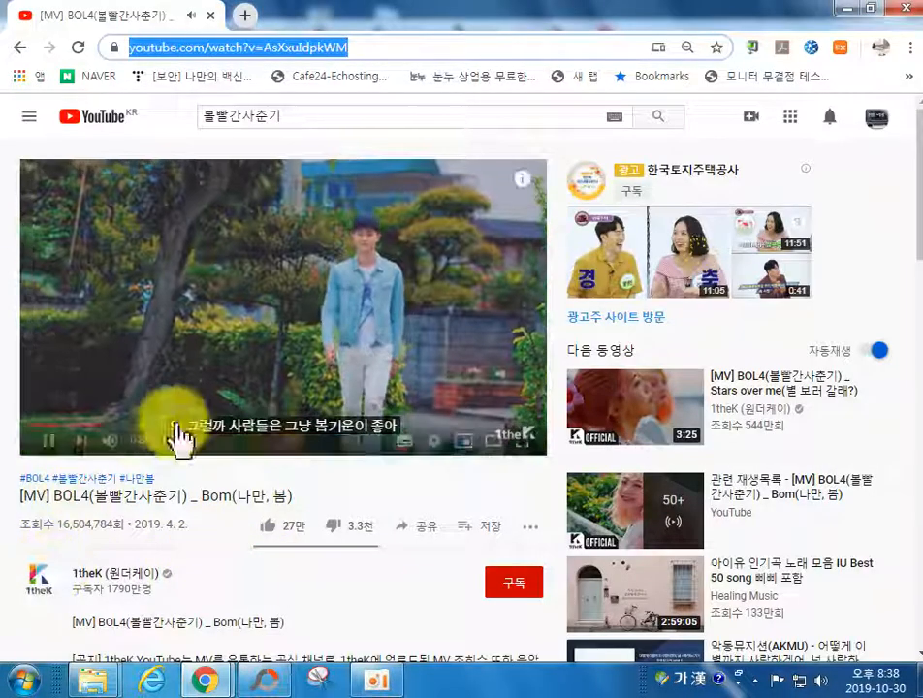
pyautogui.click(46, 441)
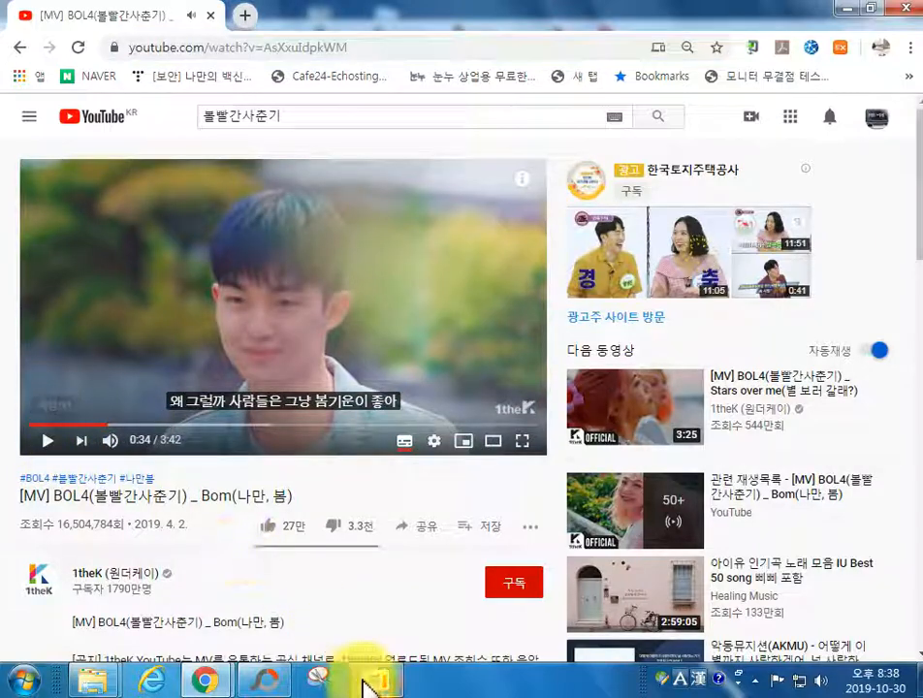
# Step: Return to PhotoScape and draw a red rectangle with line width 3 around the 복사 option in the pasted capture
pyautogui.click(272, 686)
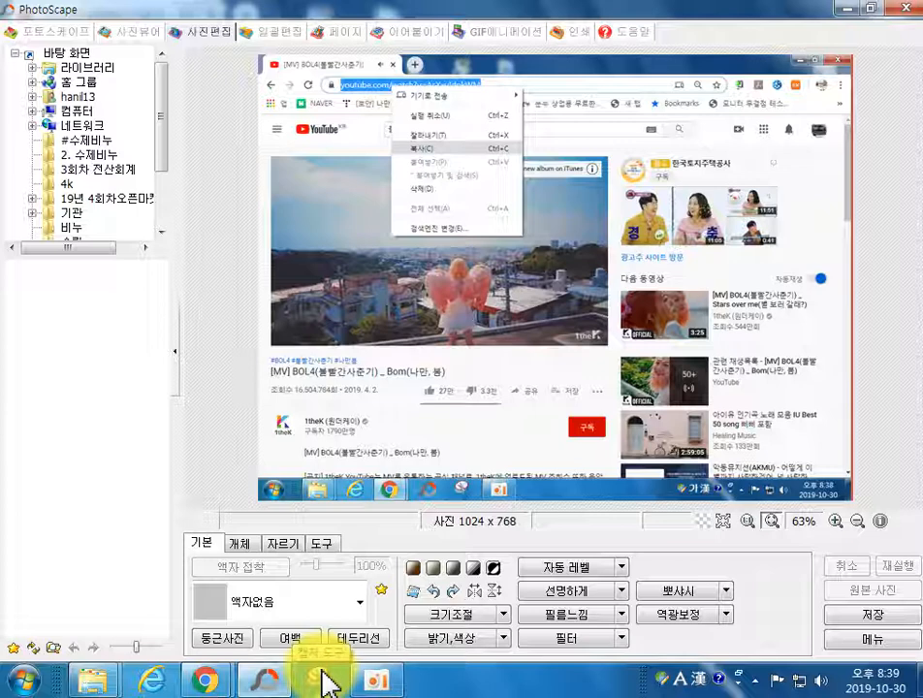
pyautogui.click(240, 545)
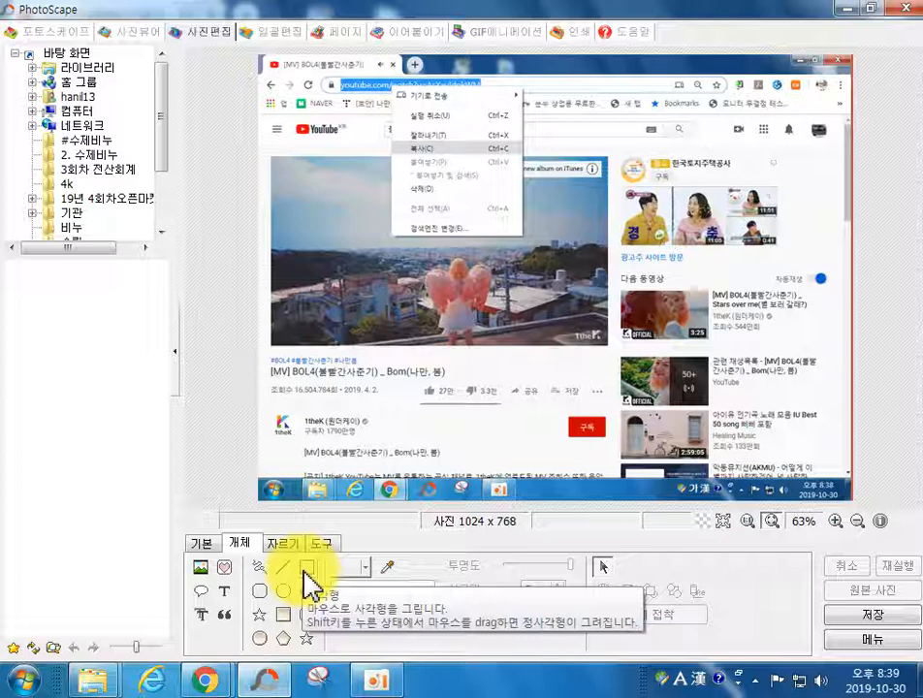
pyautogui.click(306, 580)
pyautogui.moveTo(383, 139); pyautogui.dragTo(533, 161)
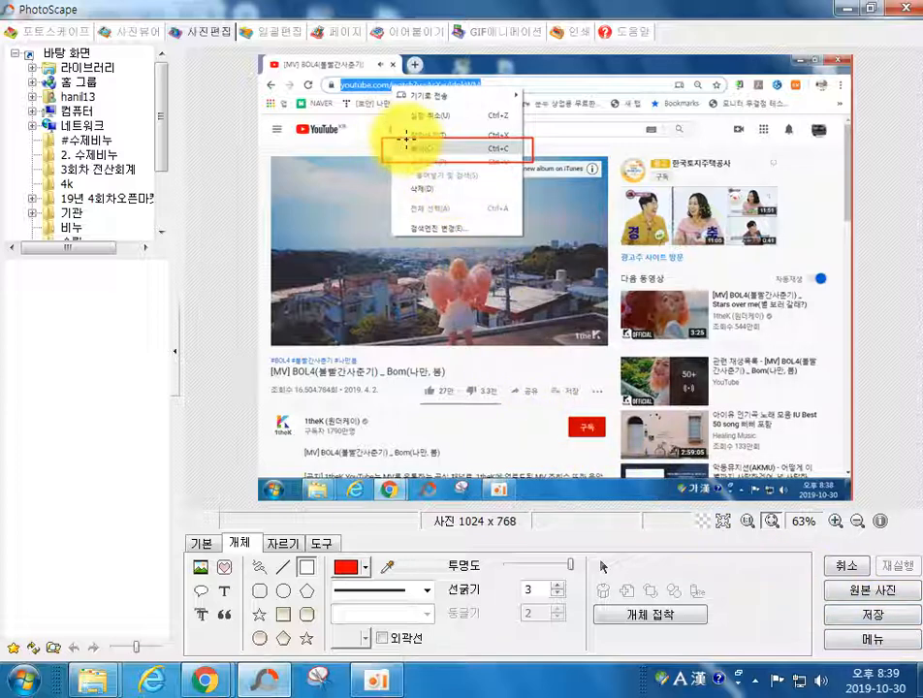
# Step: Try adding the red text 클릭!★ to the capture
pyautogui.click(224, 593)
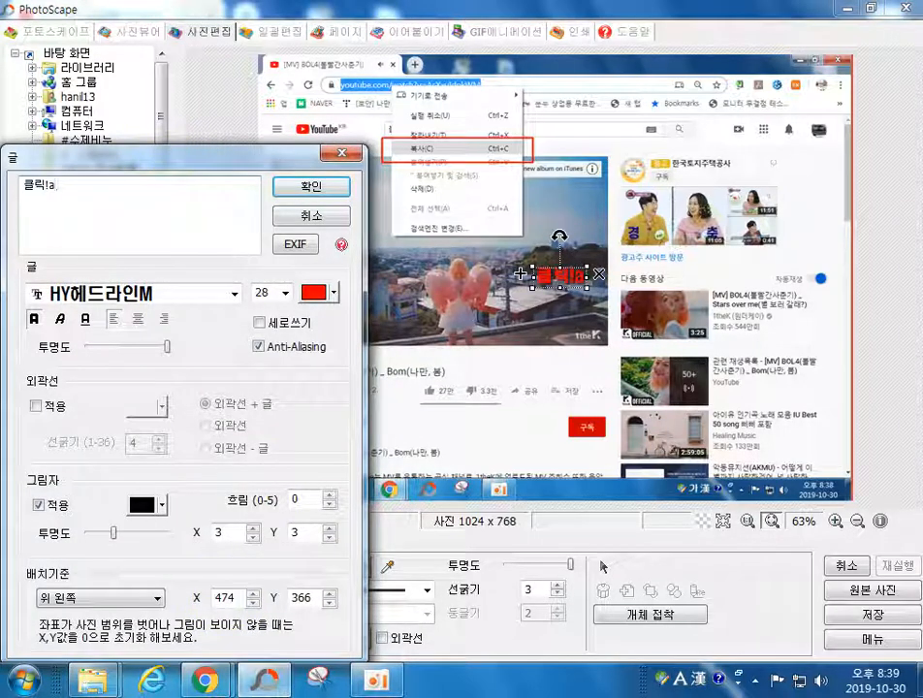
pyautogui.press('Hangul_Hanja')
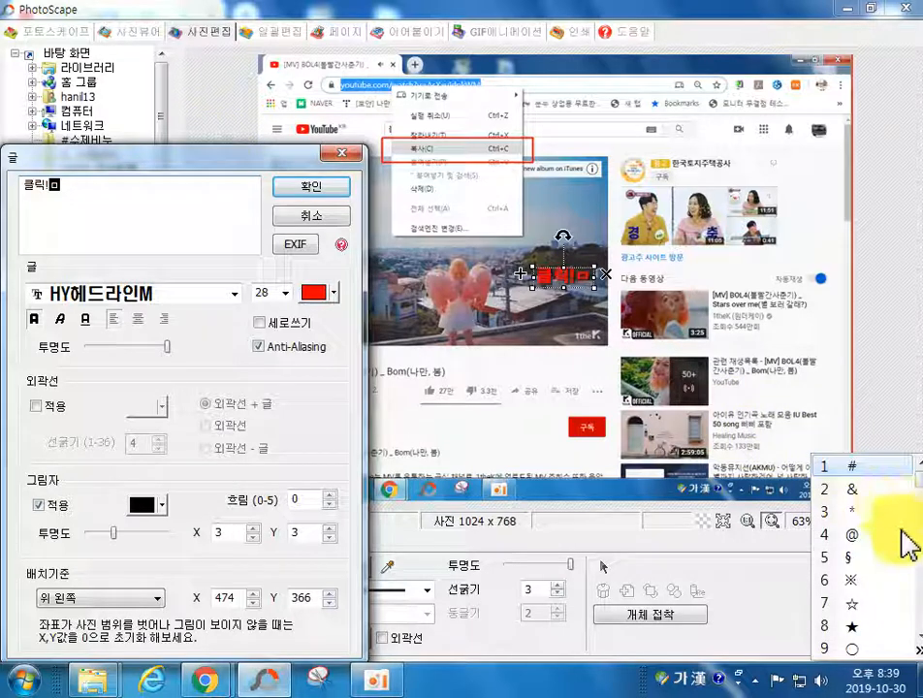
pyautogui.click(854, 630)
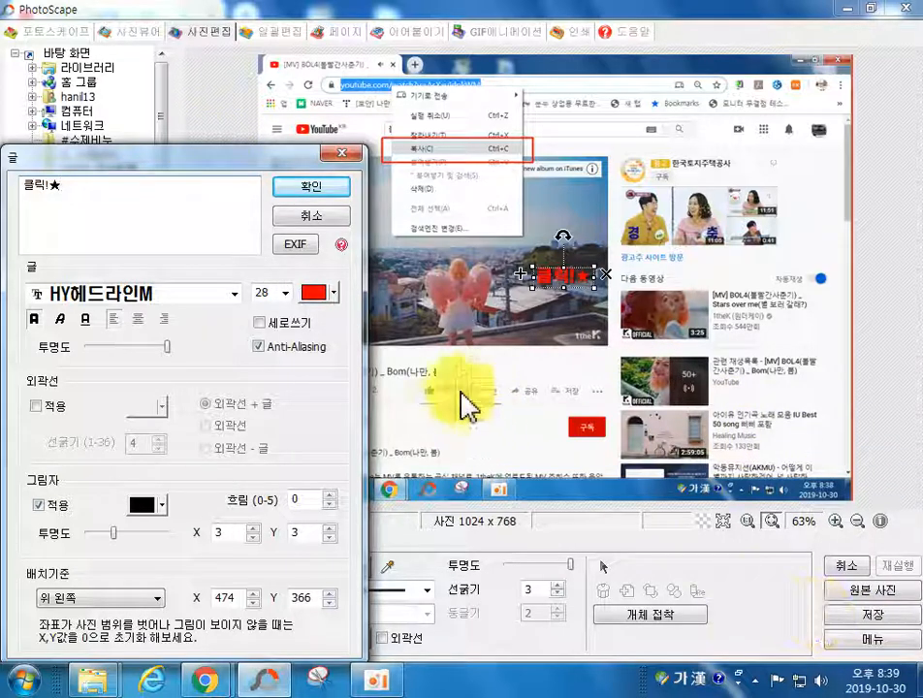
pyautogui.click(310, 187)
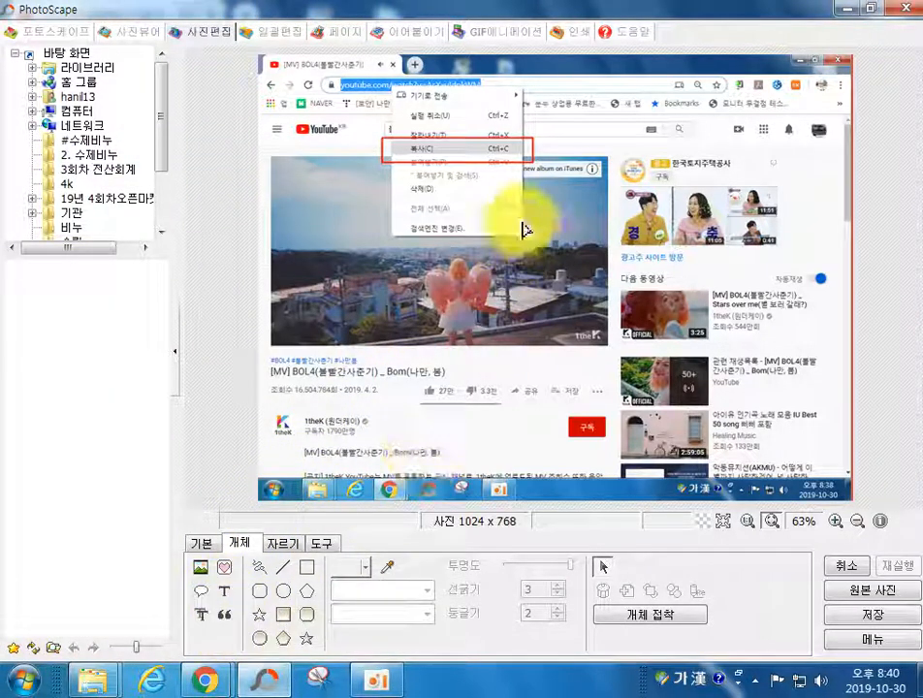
# Step: Save the annotated capture as a JPEG named 12 in the 4k folder, and close PhotoScape and the YouTube window
pyautogui.click(856, 615)
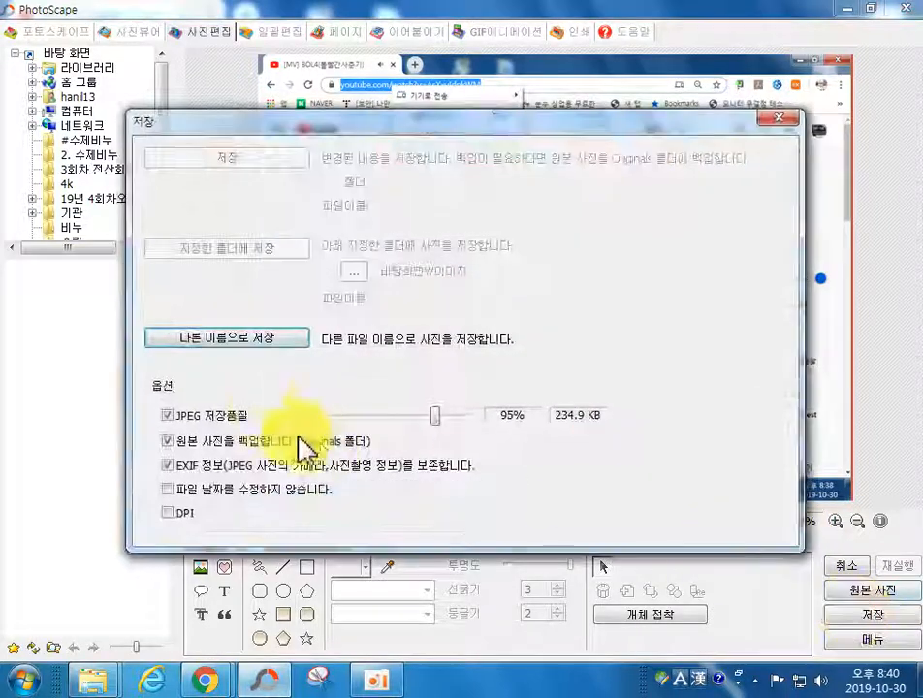
pyautogui.click(244, 349)
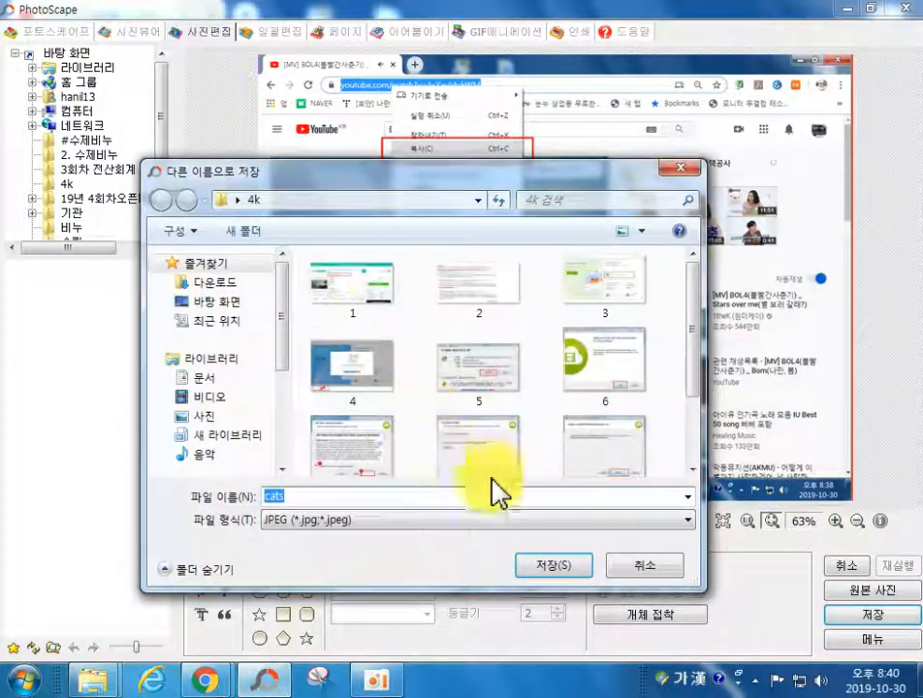
pyautogui.scroll(-3, 690, 441)
pyautogui.write('12')
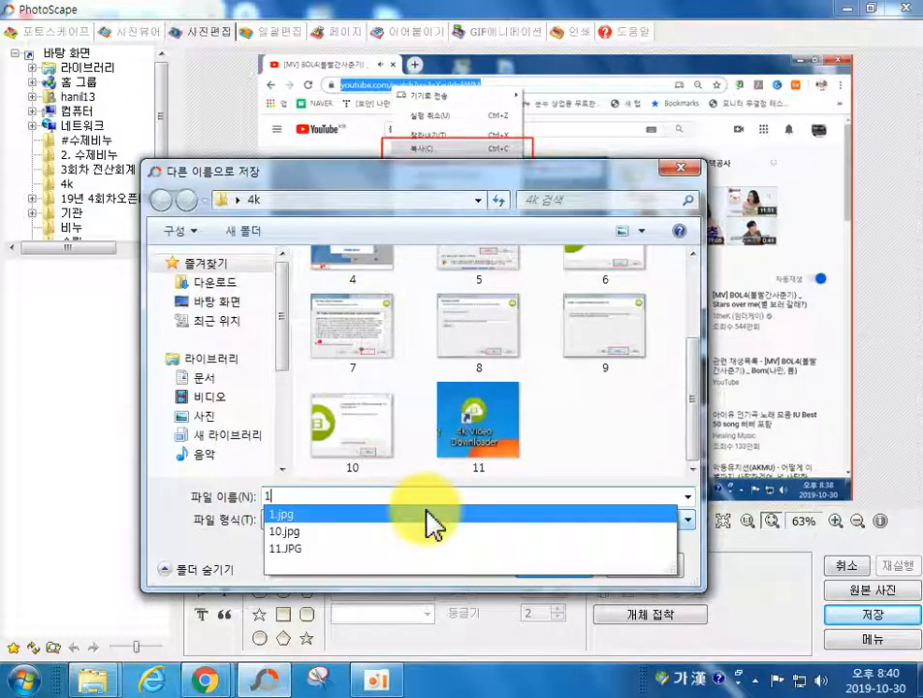
pyautogui.press('Return')
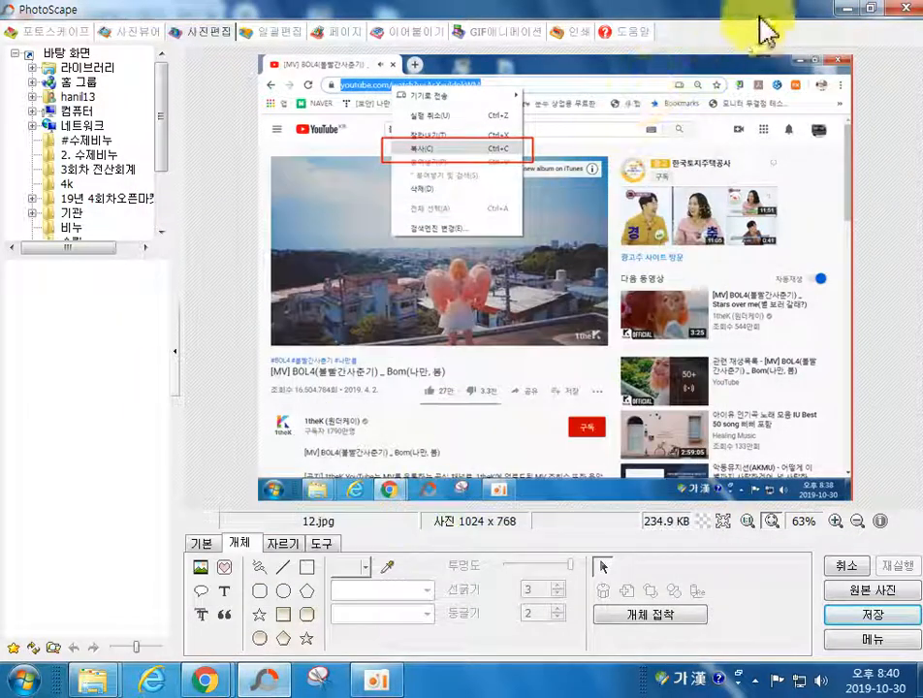
pyautogui.click(900, 20)
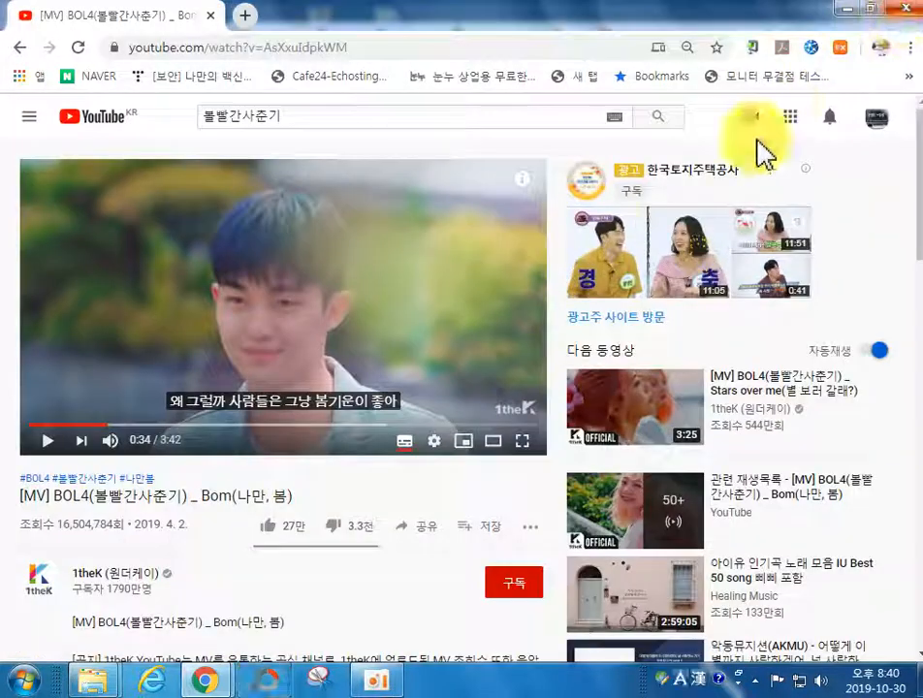
pyautogui.click(896, 15)
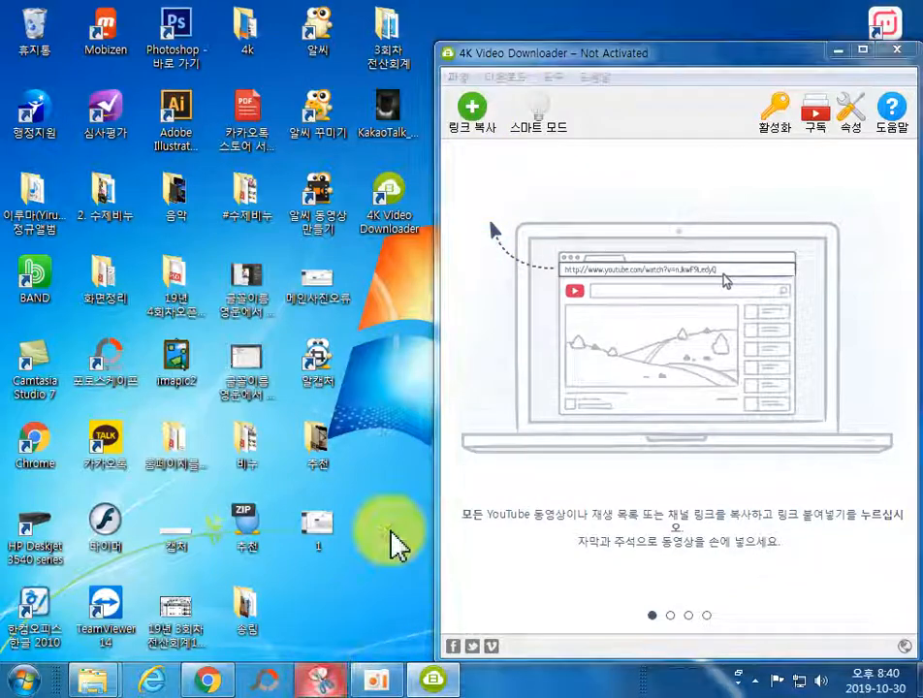
# Step: Capture the 4K Video Downloader window area, paste it into PhotoScape's photo editor and outline the 링크 복사 icon with a red rectangle, line width 3
pyautogui.click(355, 53)
pyautogui.moveTo(260, 22); pyautogui.dragTo(909, 647)
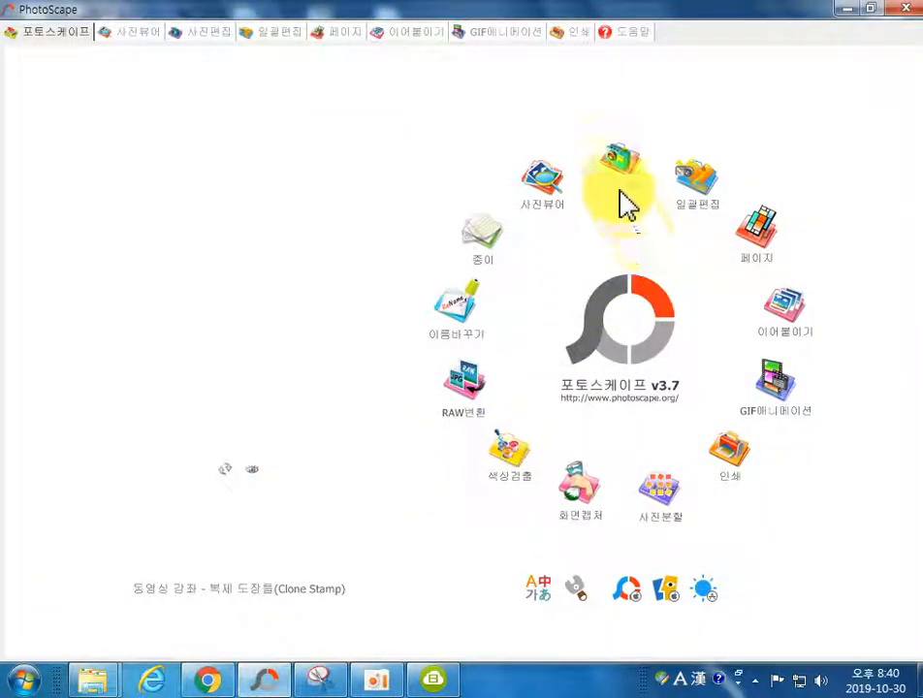
pyautogui.click(611, 158)
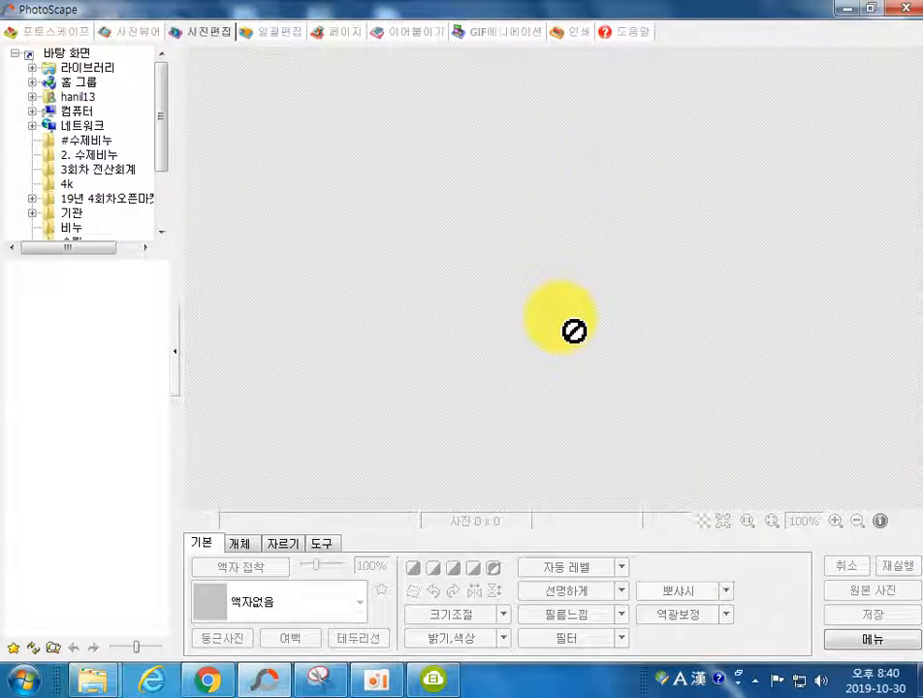
pyautogui.hotkey('ctrl', 'v')
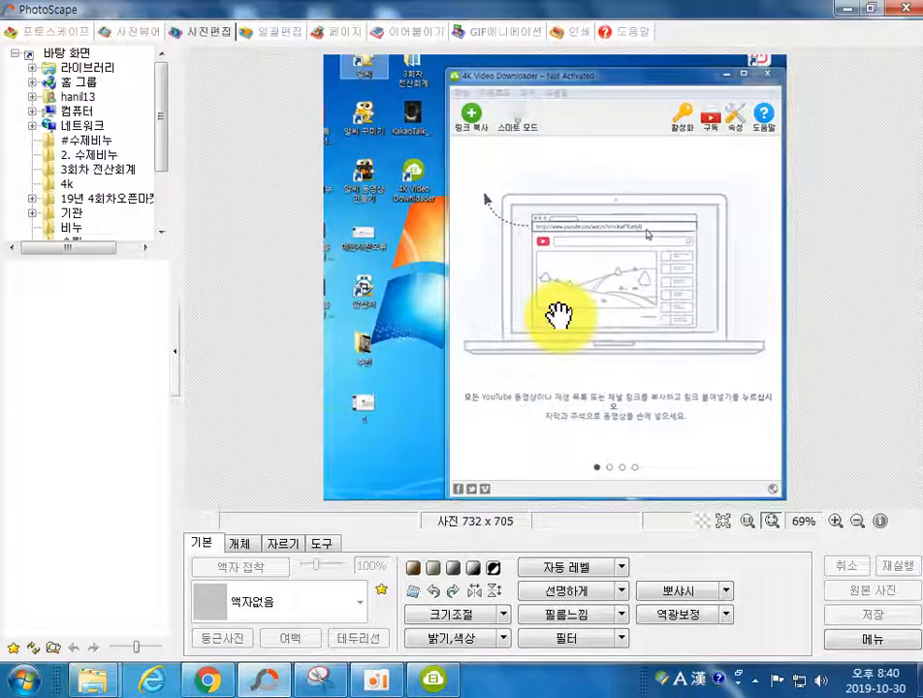
pyautogui.click(248, 549)
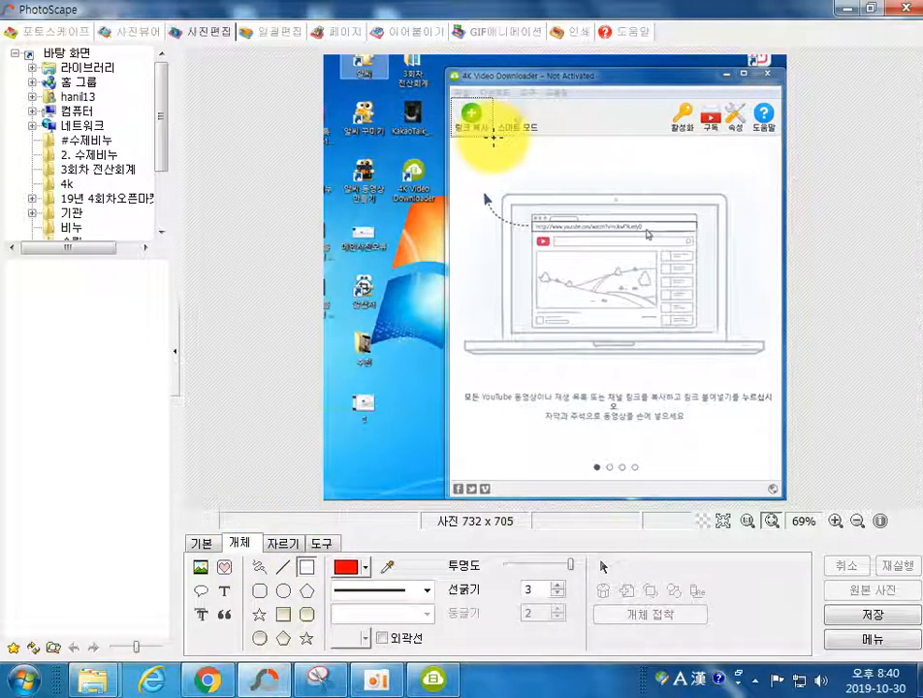
# Step: Save the annotated capture as a JPEG named 13 in the 4k folder, and close PhotoScape and the Snipping Tool without saving the snip
pyautogui.click(861, 625)
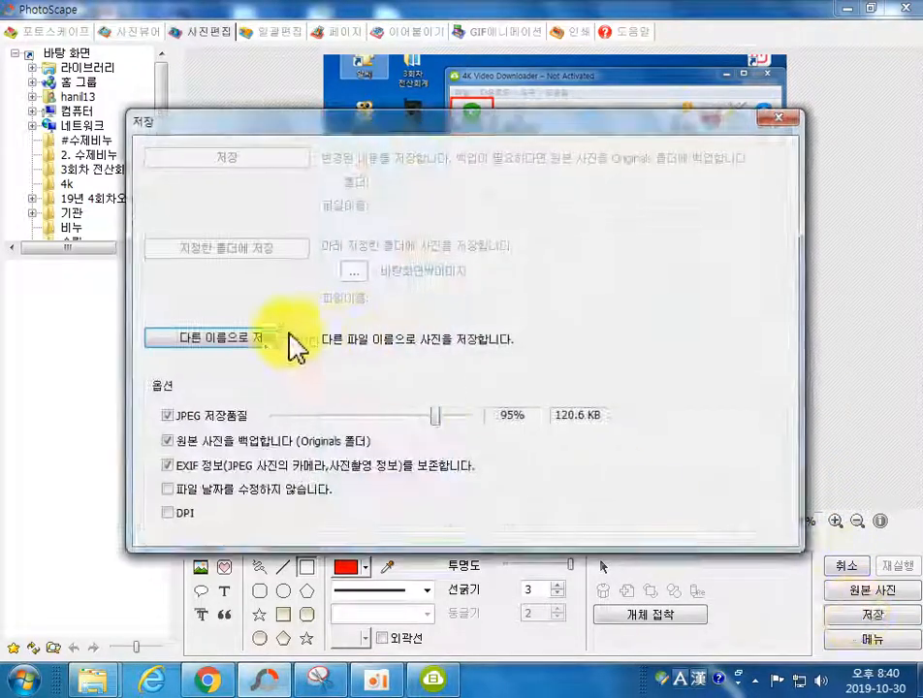
pyautogui.click(244, 353)
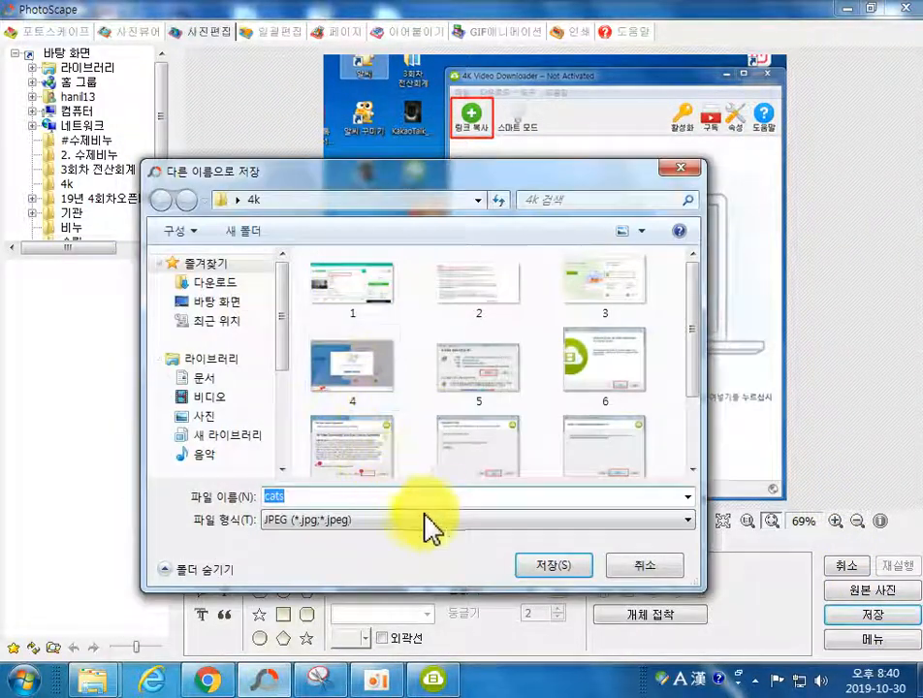
pyautogui.scroll(-2, 693, 451)
pyautogui.write('13')
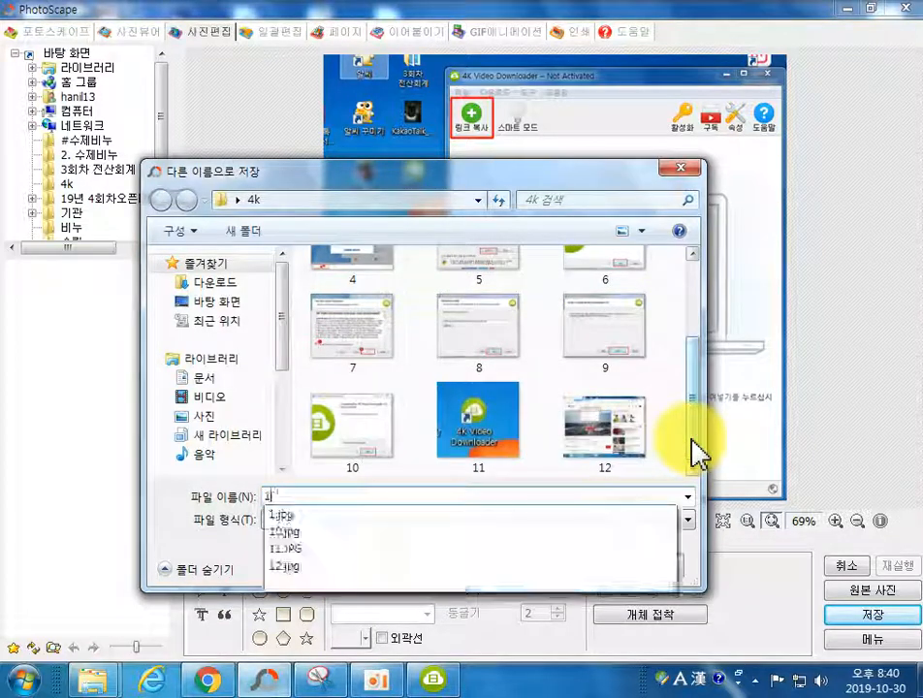
pyautogui.press('Return')
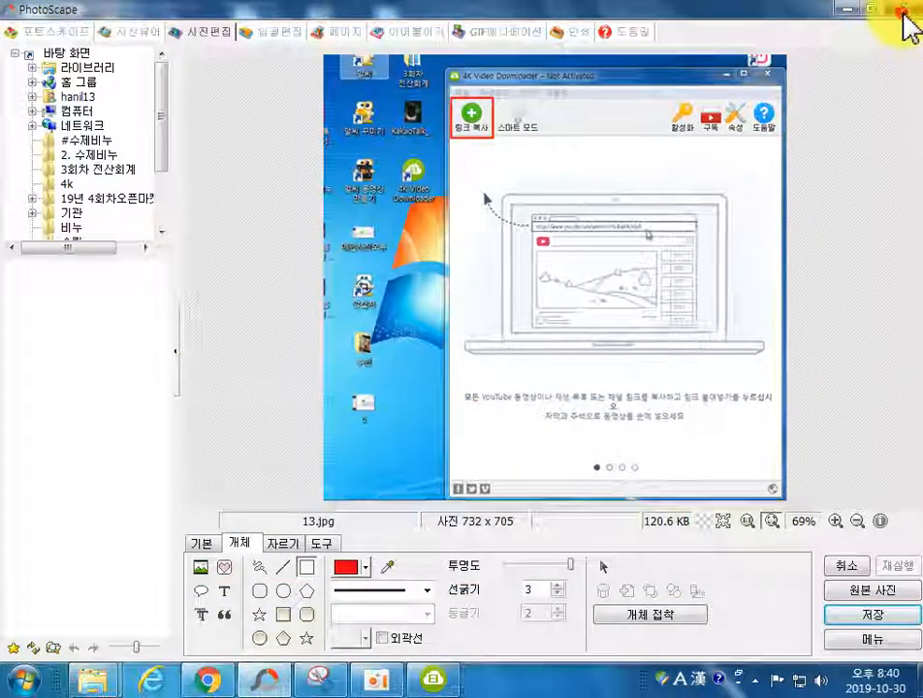
pyautogui.click(845, 9)
pyautogui.click(894, 10)
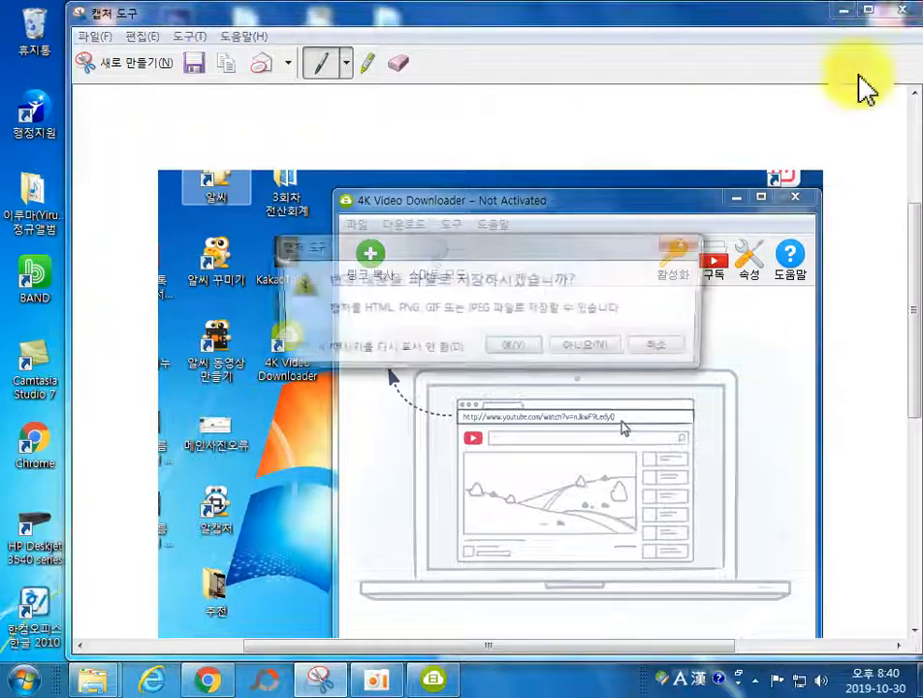
pyautogui.click(570, 349)
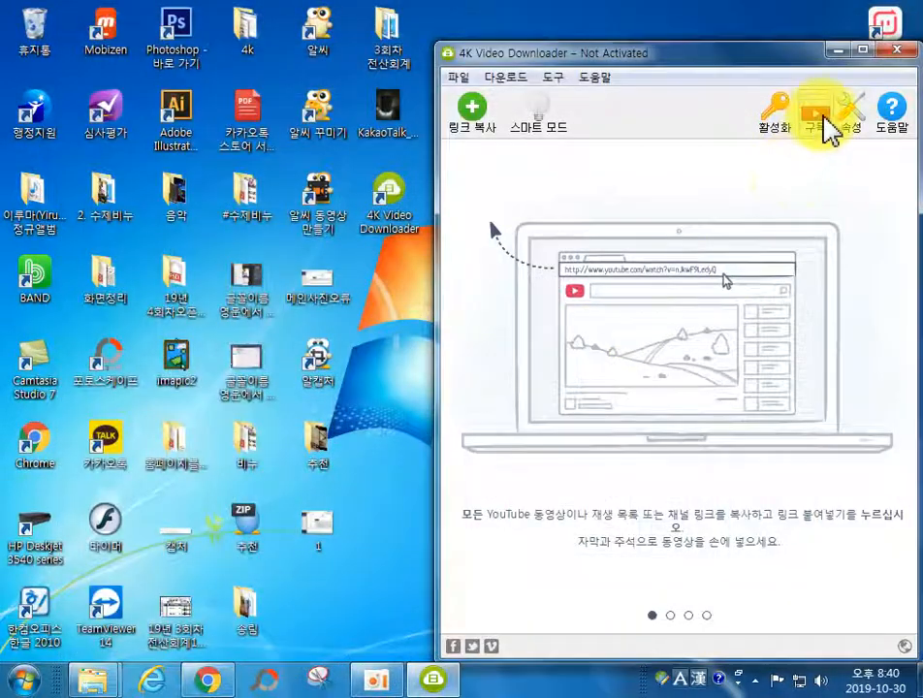
# Step: Try pasting a link in 4K Video Downloader, and reopen the recently closed BOL4 Bom(나만, 봄) music video in a new Chrome window
pyautogui.click(478, 129)
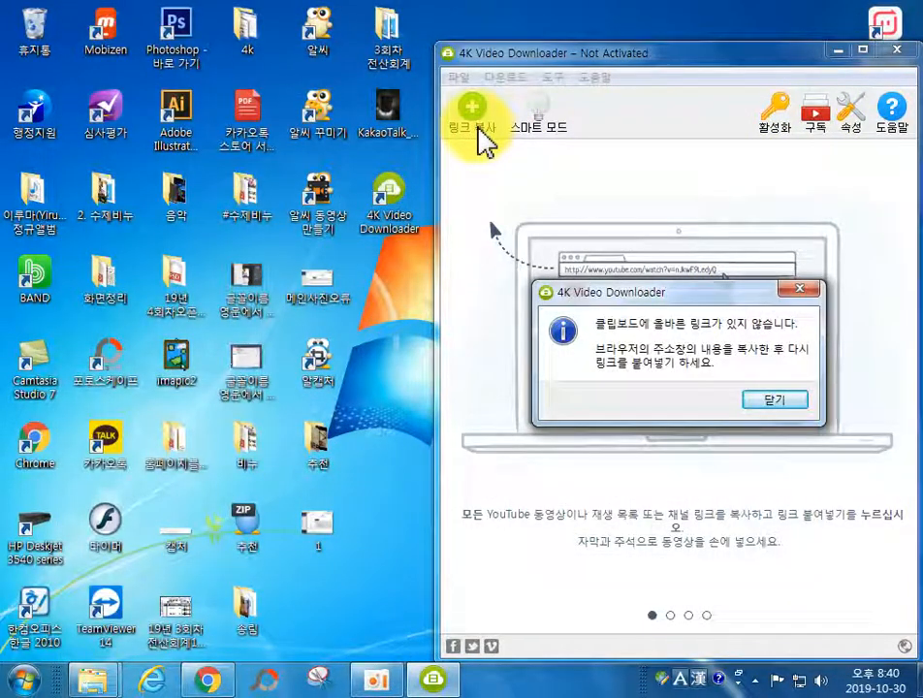
pyautogui.click(776, 400)
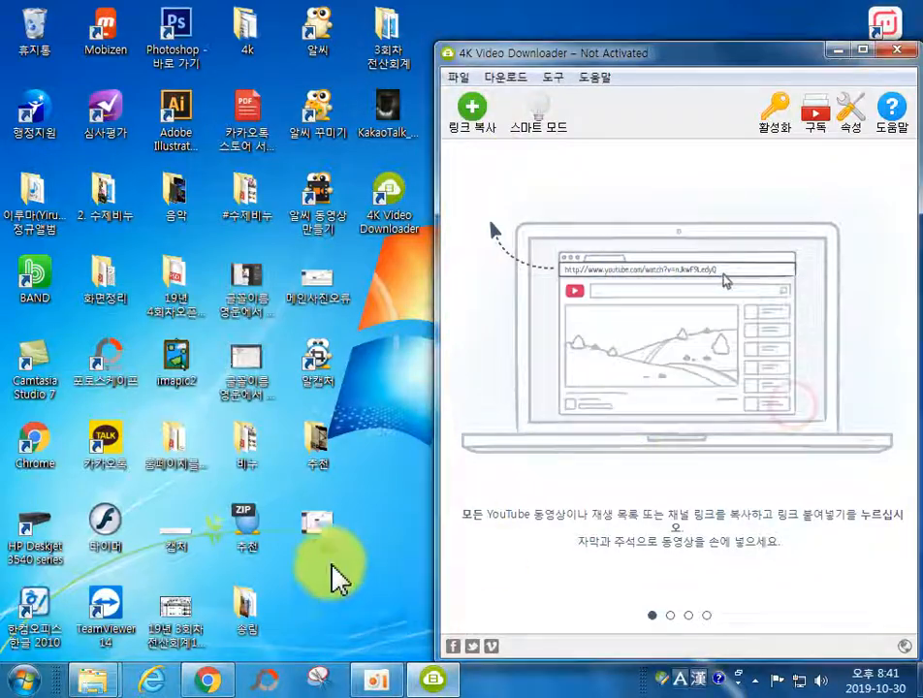
pyautogui.click(206, 679)
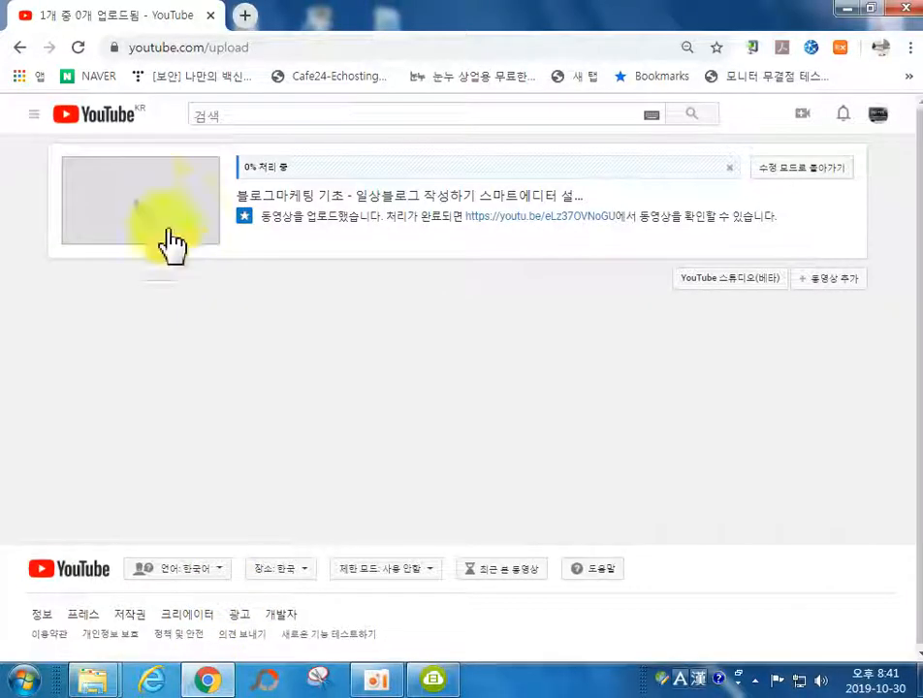
pyautogui.rightClick(199, 682)
pyautogui.click(136, 591)
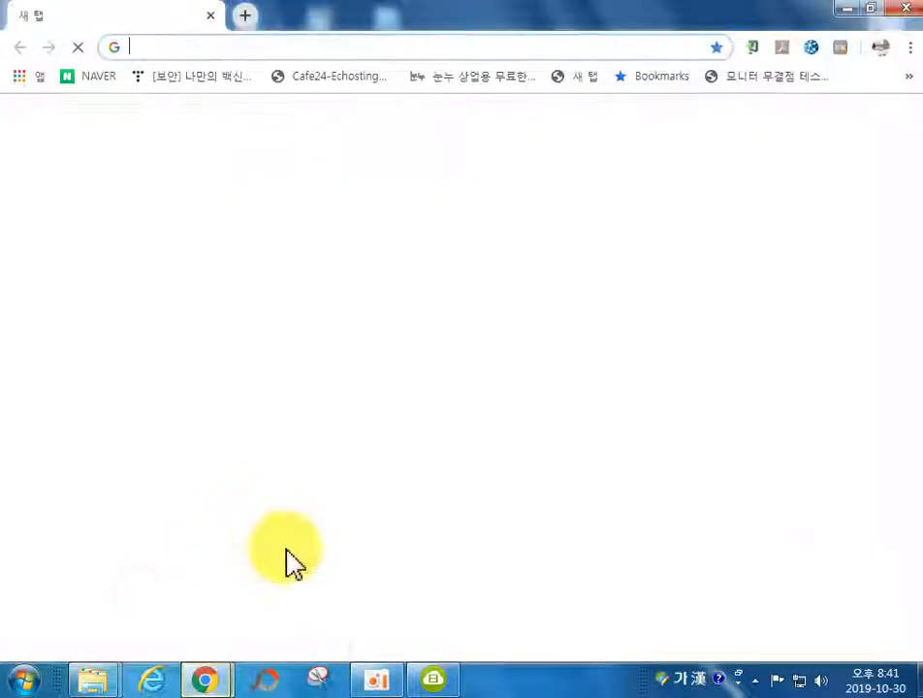
pyautogui.rightClick(205, 682)
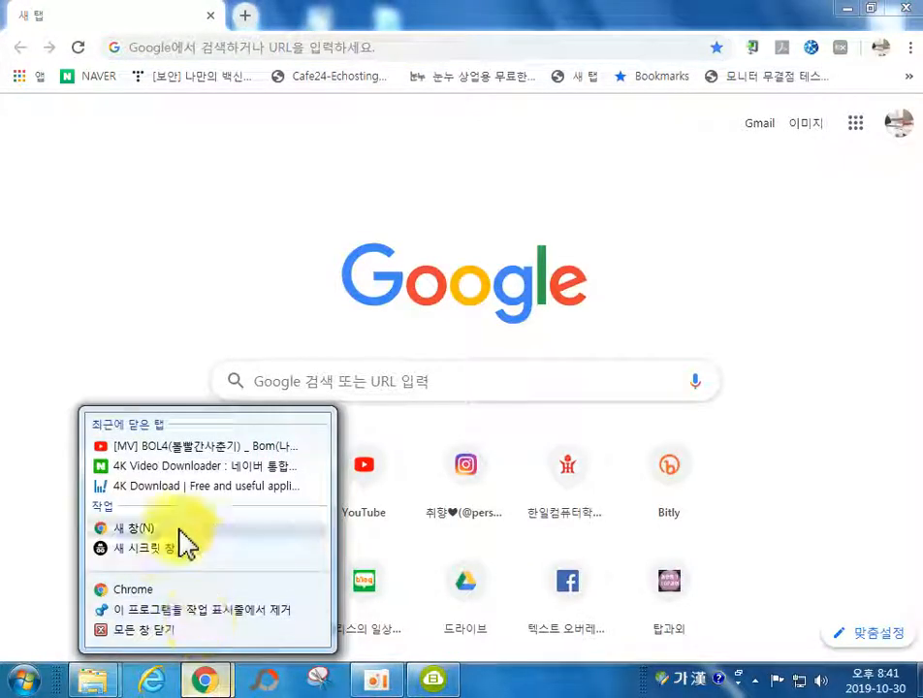
pyautogui.click(177, 449)
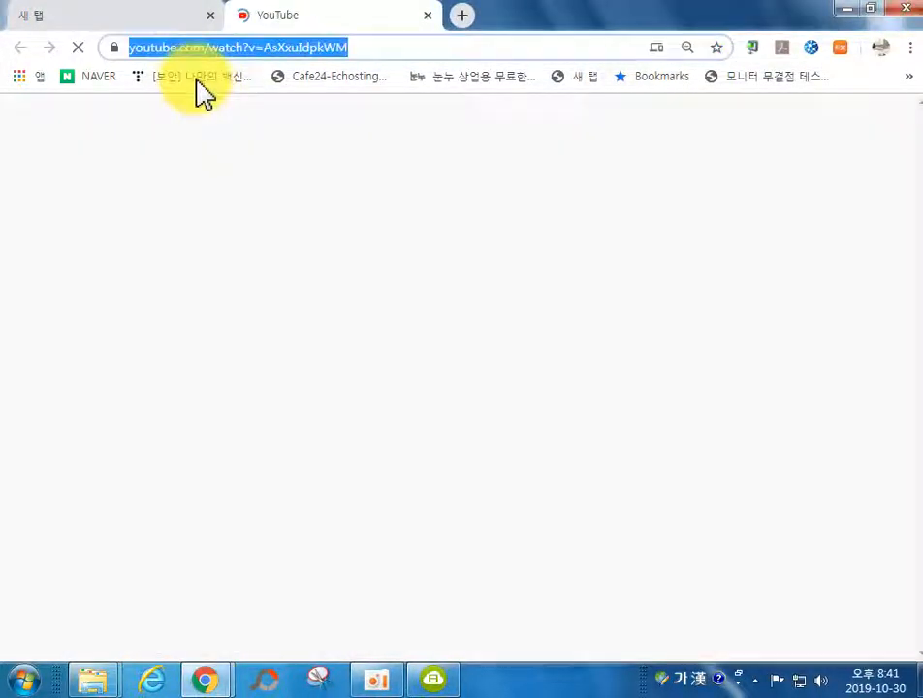
# Step: Skip the advertisement, copy the music video's address, and paste the link into 4K Video Downloader
pyautogui.rightClick(219, 51)
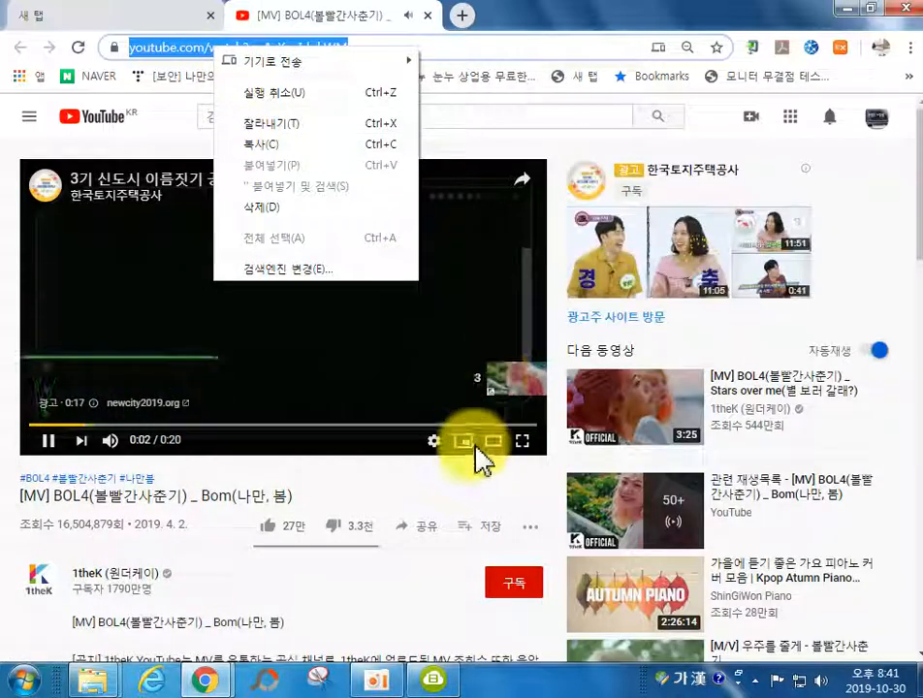
pyautogui.click(494, 383)
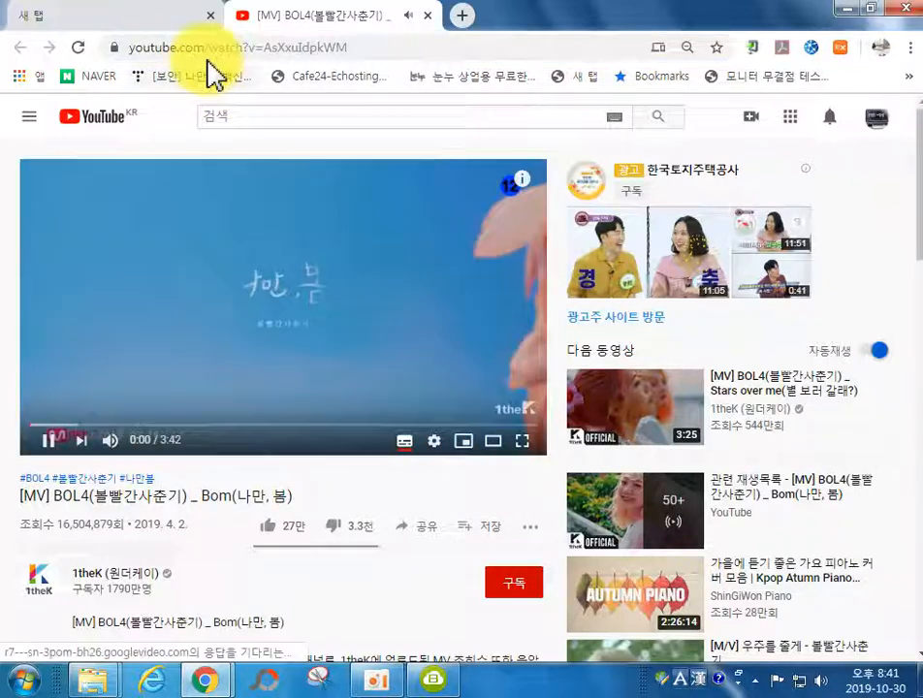
pyautogui.rightClick(204, 47)
pyautogui.click(251, 144)
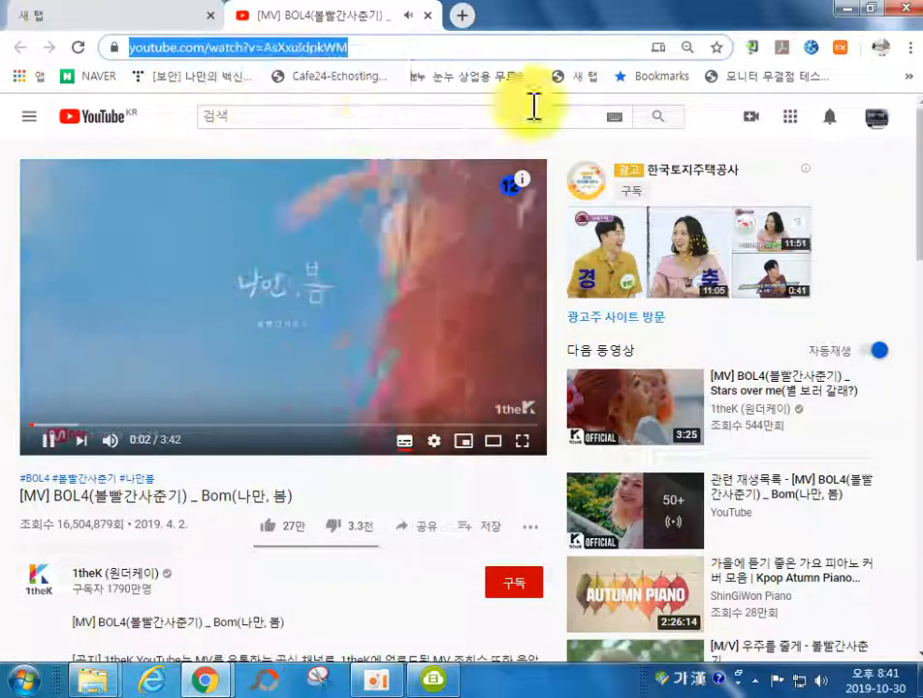
pyautogui.click(844, 8)
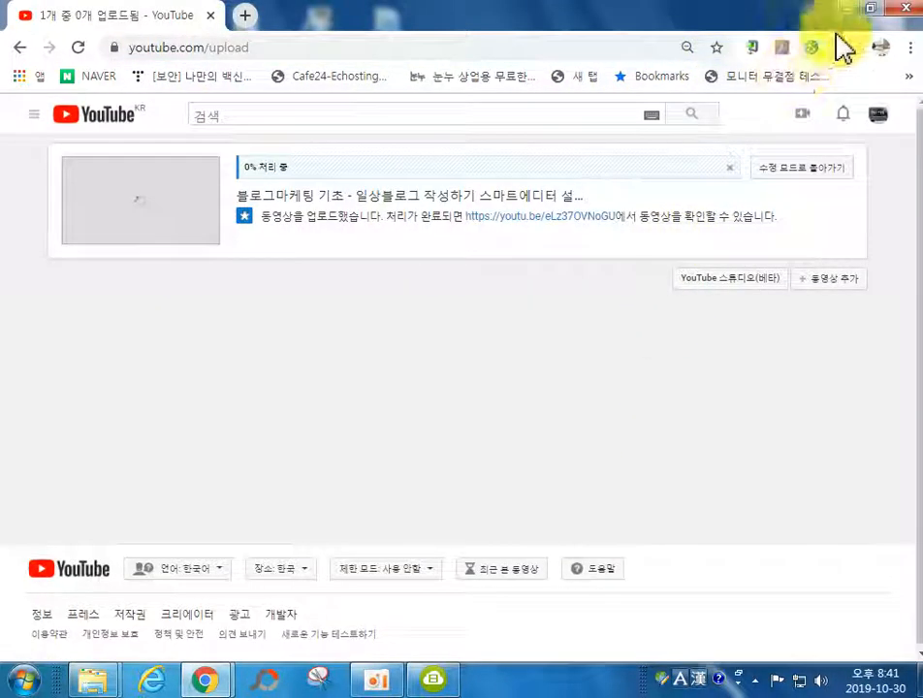
pyautogui.click(845, 8)
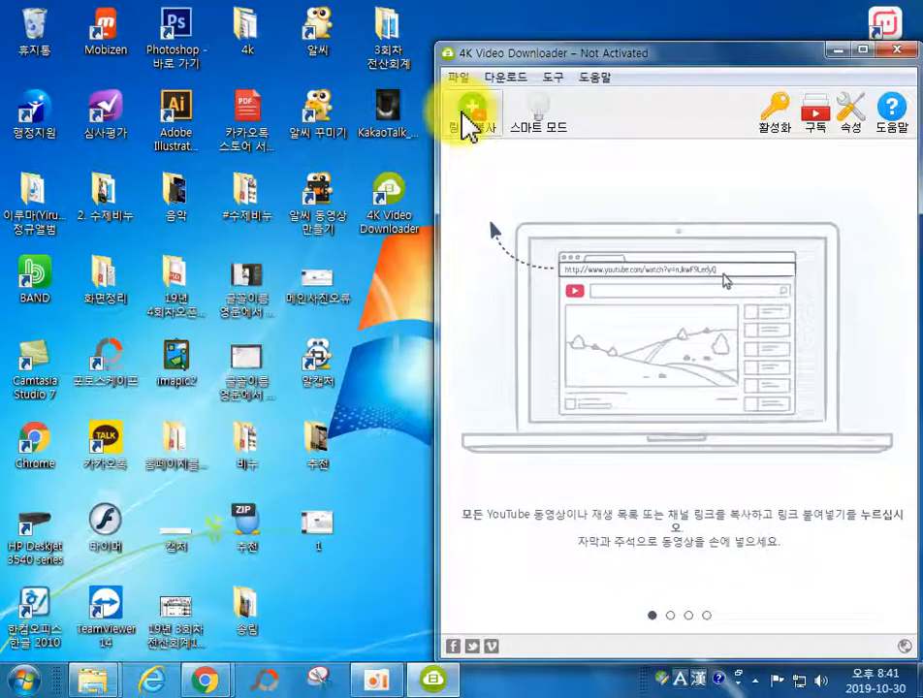
pyautogui.click(469, 117)
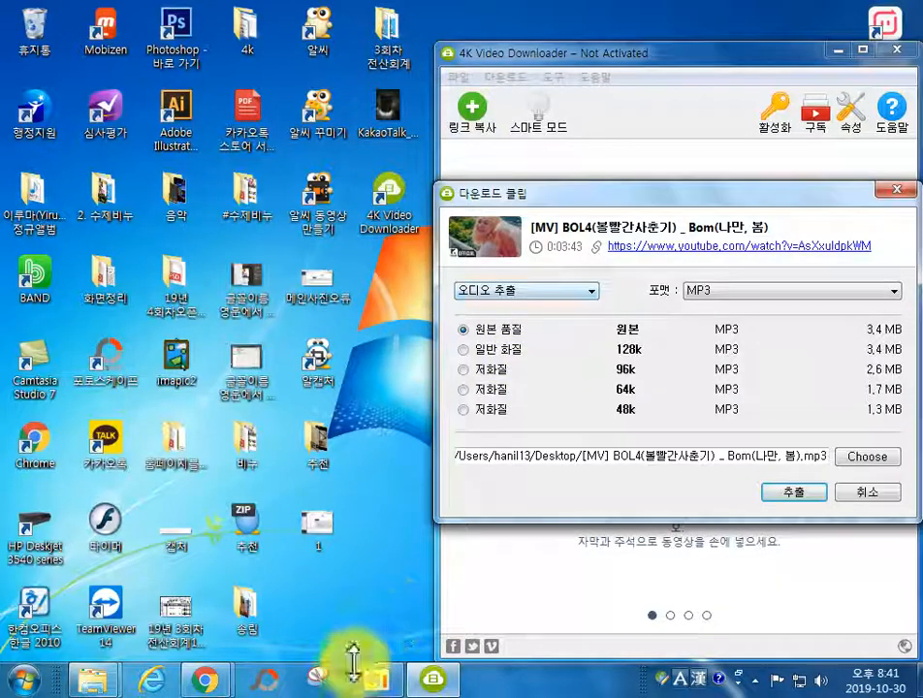
# Step: Paste a full-screen capture of 4K Video Downloader's 다운로드 클립 dialog into PhotoScape's photo editor
pyautogui.click(265, 685)
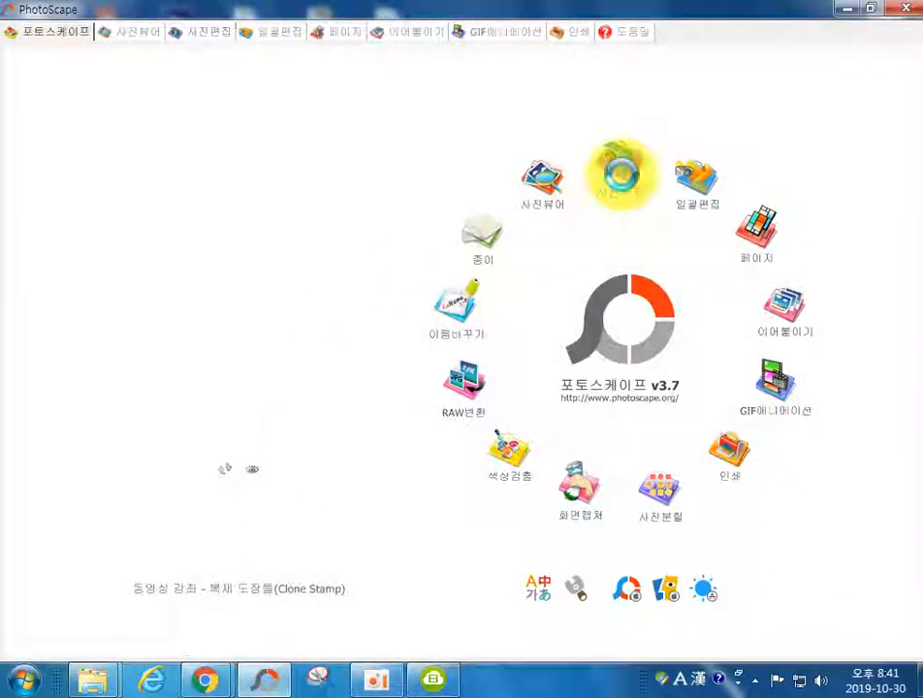
pyautogui.click(620, 173)
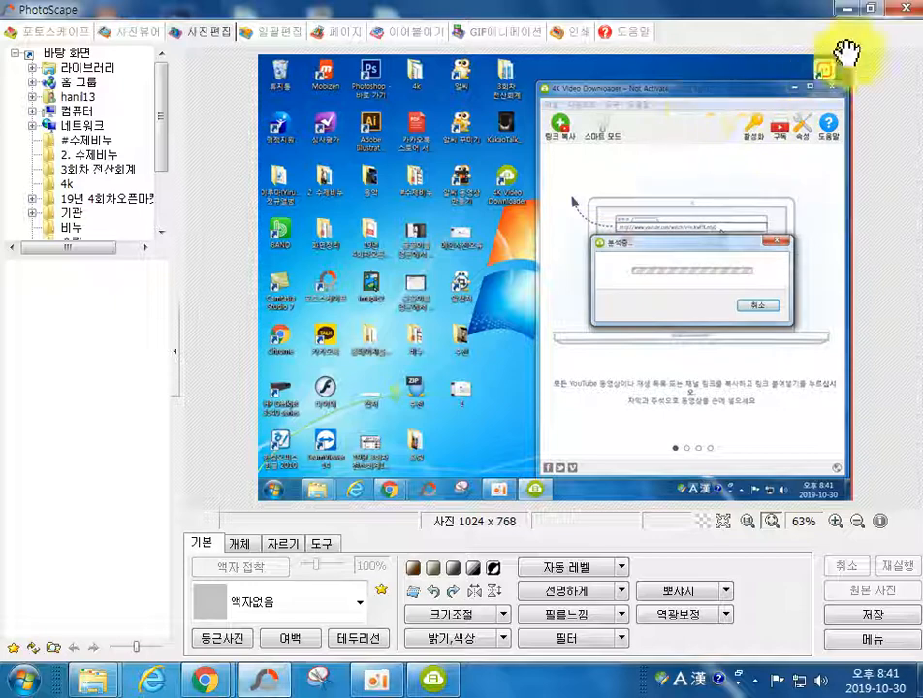
pyautogui.click(843, 8)
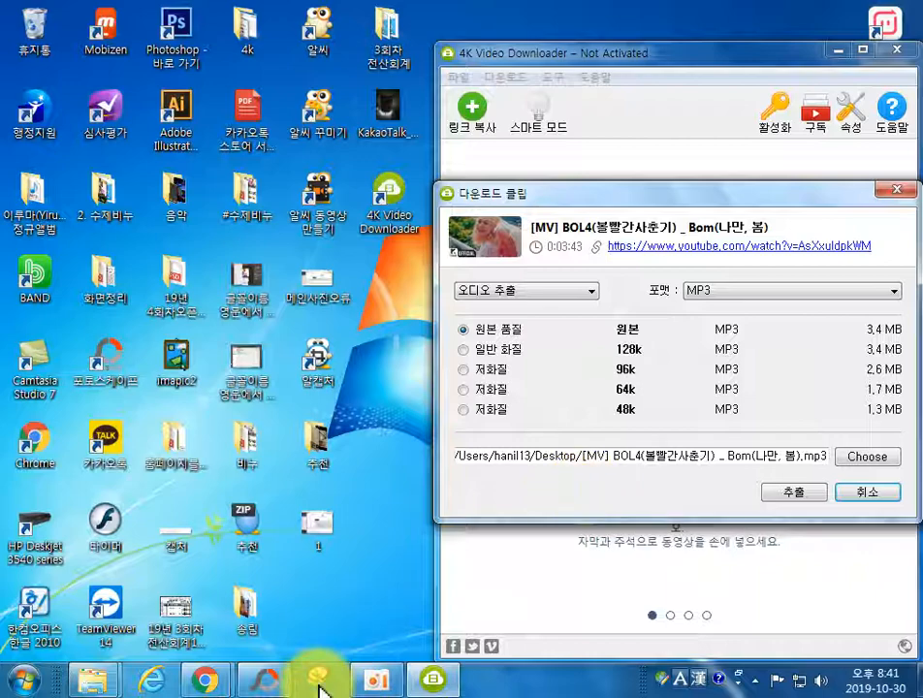
pyautogui.click(276, 682)
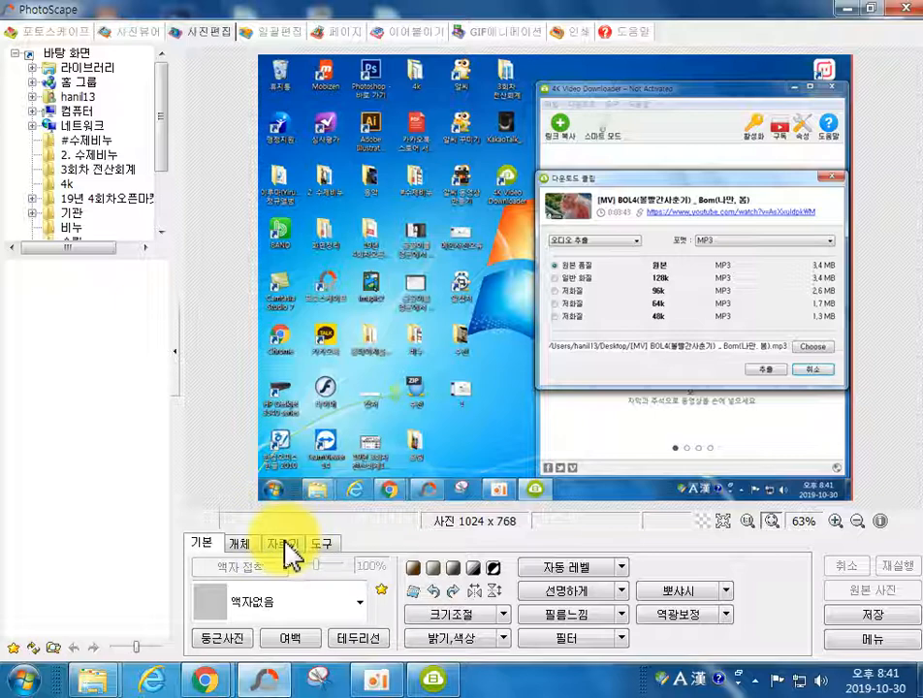
# Step: Switch to the music video in Chrome, pause its playback and return to PhotoScape
pyautogui.click(210, 680)
pyautogui.click(272, 572)
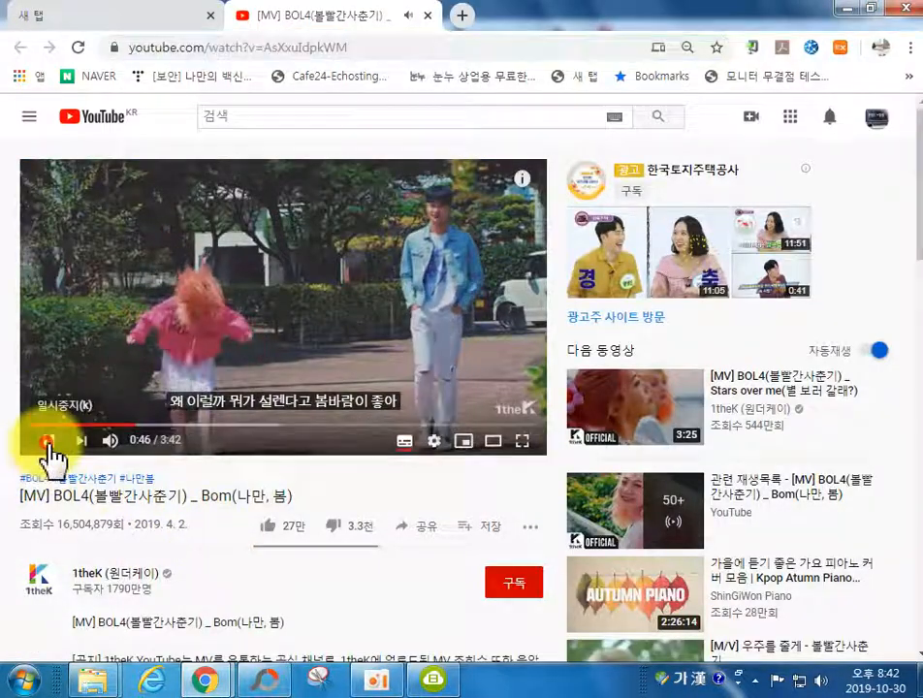
pyautogui.click(847, 8)
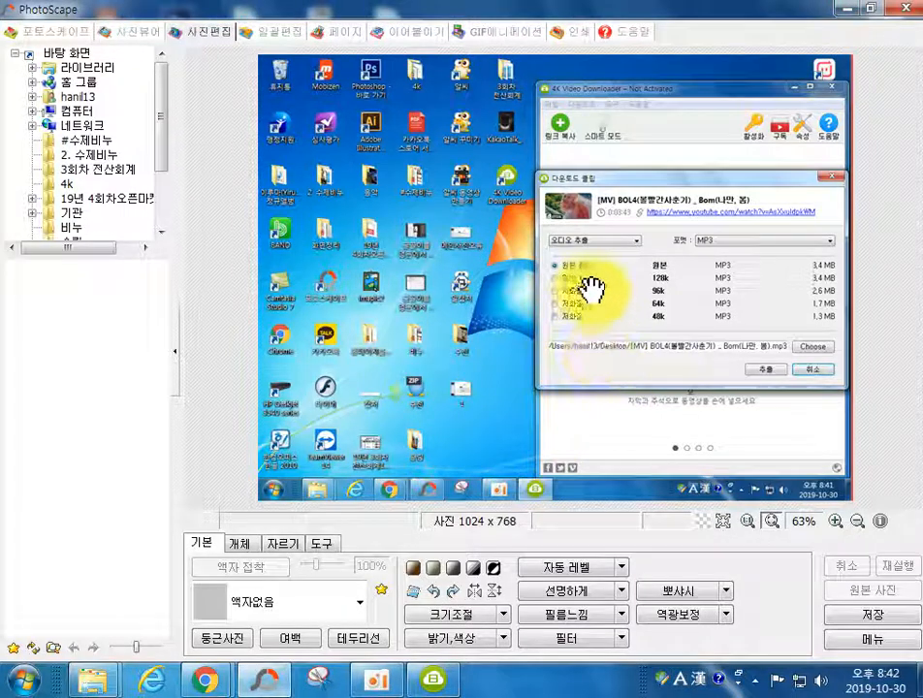
# Step: Crop the capture freely to about 1016 x 729 pixels, cutting off the Windows taskbar
pyautogui.click(281, 546)
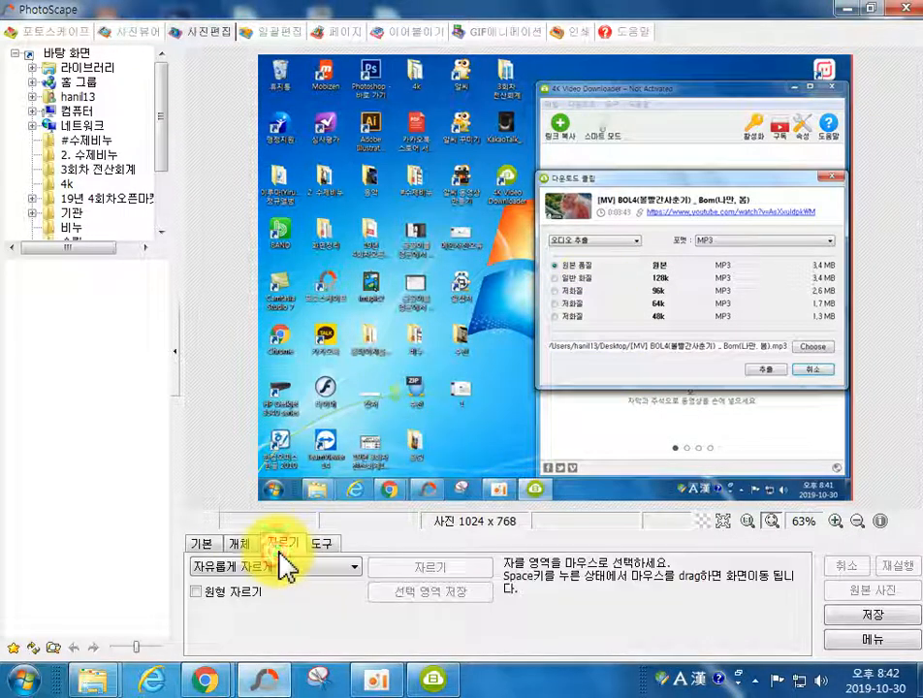
pyautogui.click(260, 570)
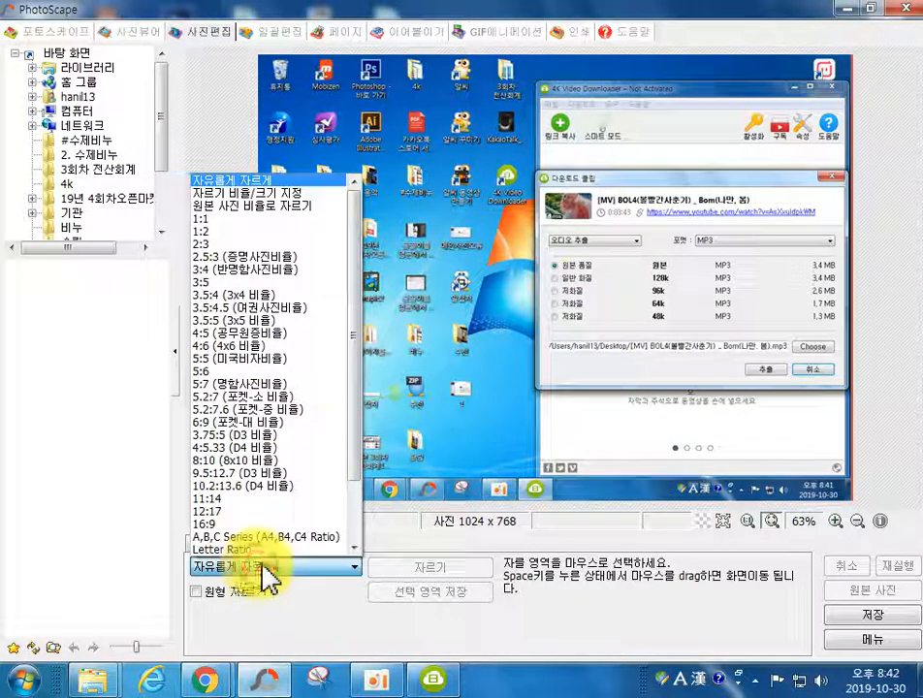
pyautogui.click(261, 178)
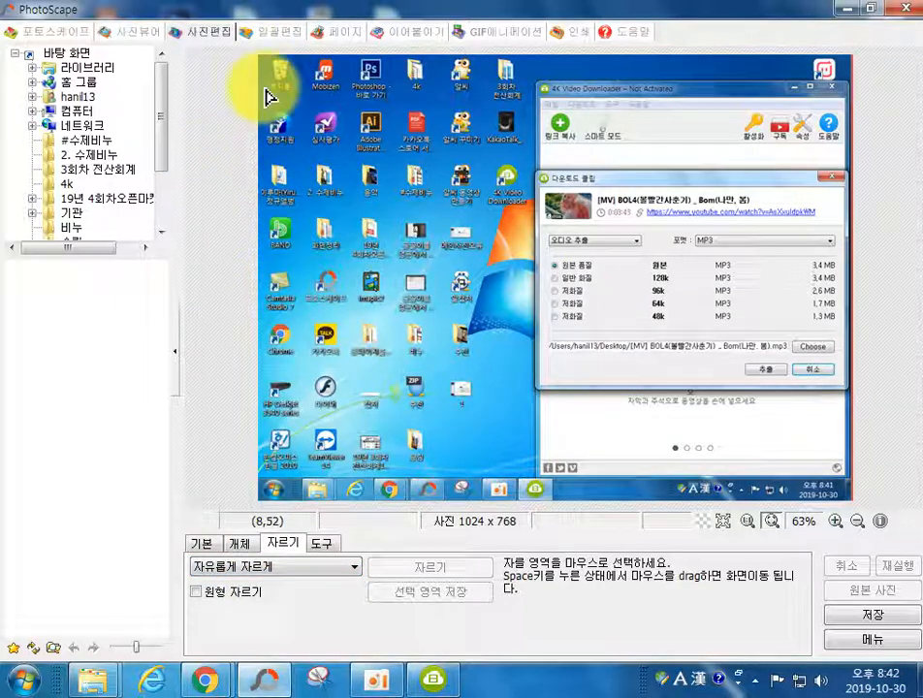
pyautogui.moveTo(260, 58); pyautogui.dragTo(852, 482)
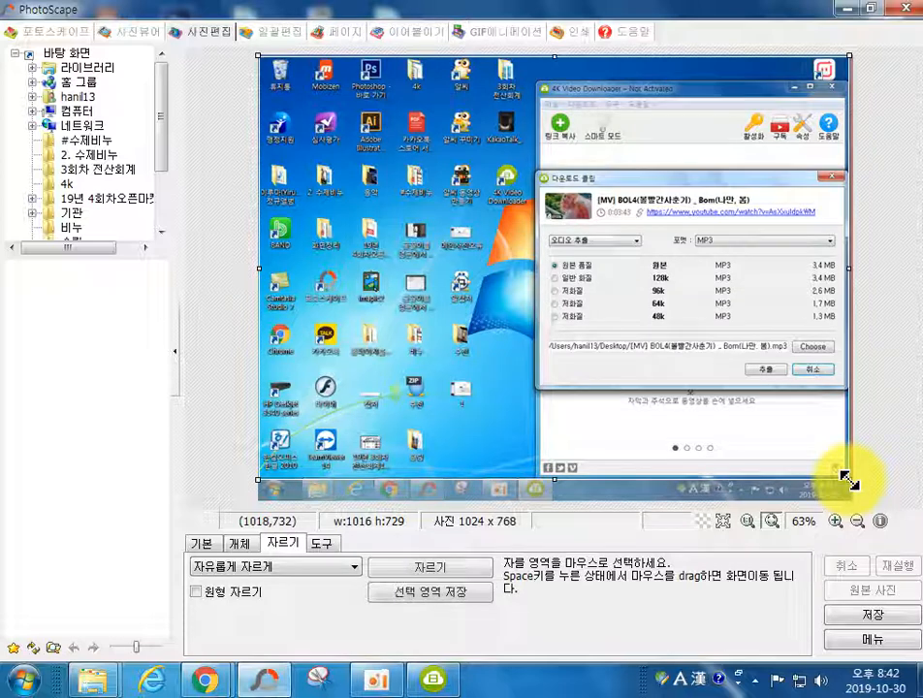
pyautogui.doubleClick(849, 481)
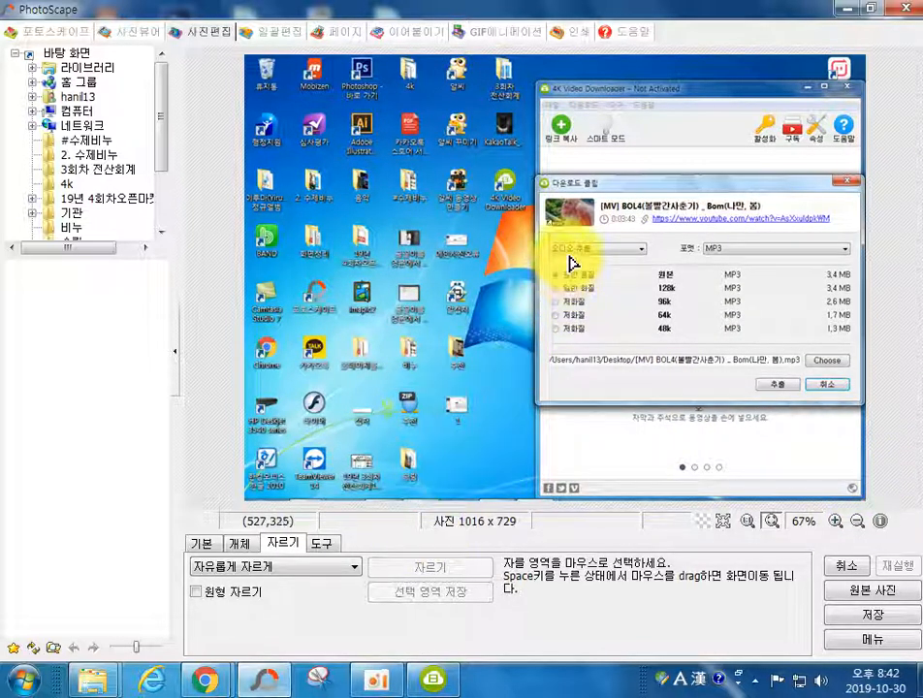
# Step: Draw red rectangle outlines around the 오디오 추출 selector, the 원본 품질 row, the Choose button and the 추출 button in the capture
pyautogui.click(240, 545)
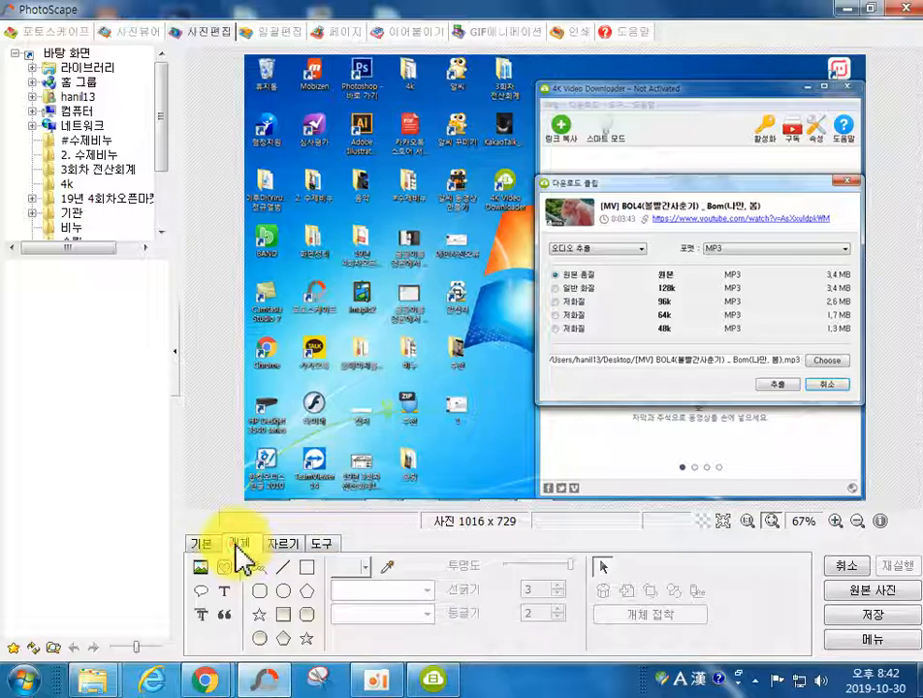
pyautogui.click(307, 569)
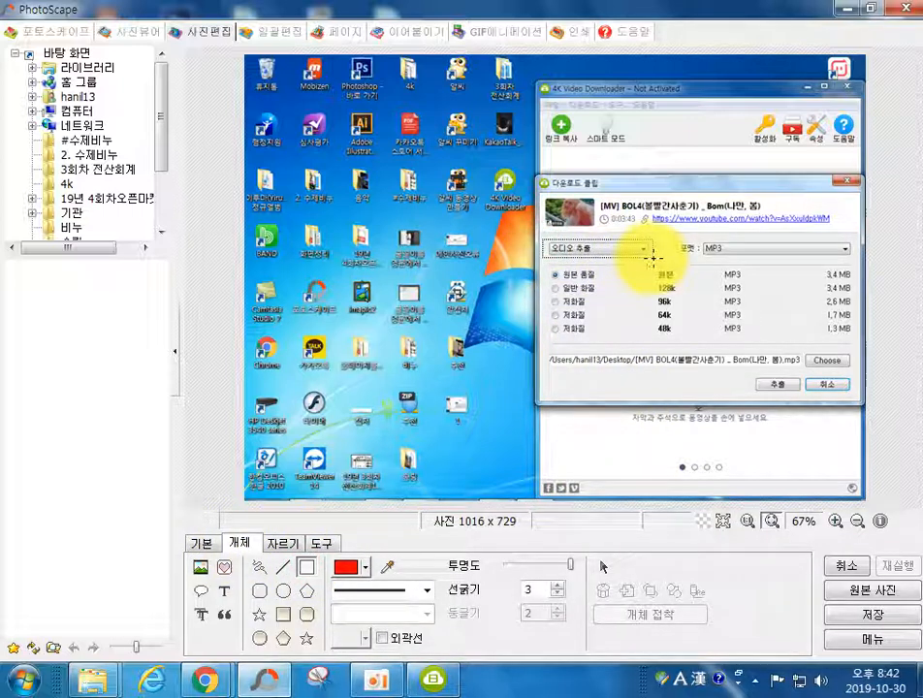
pyautogui.moveTo(655, 258); pyautogui.dragTo(656, 259)
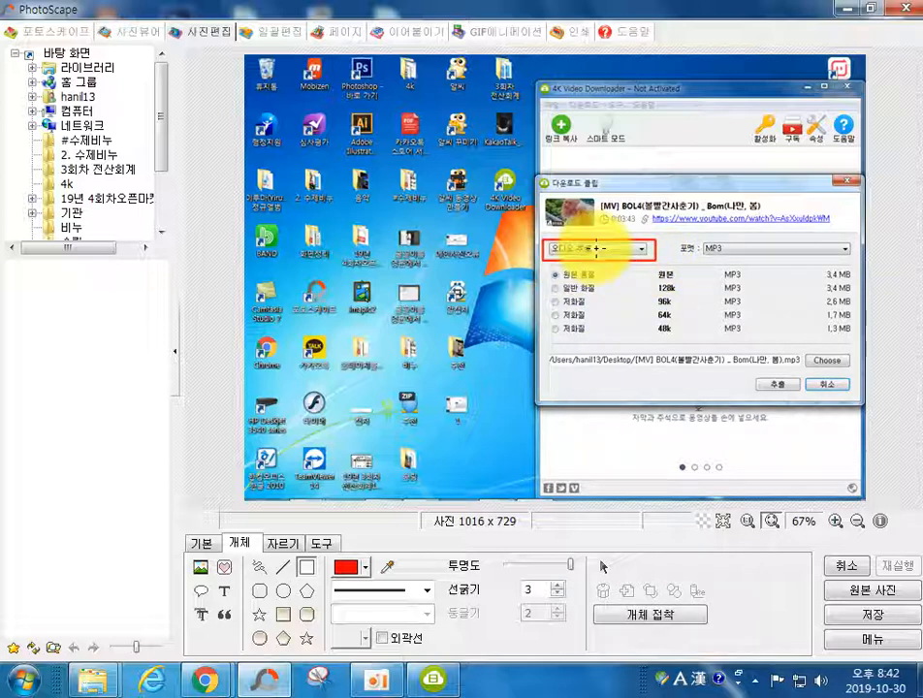
pyautogui.moveTo(545, 267); pyautogui.dragTo(857, 282)
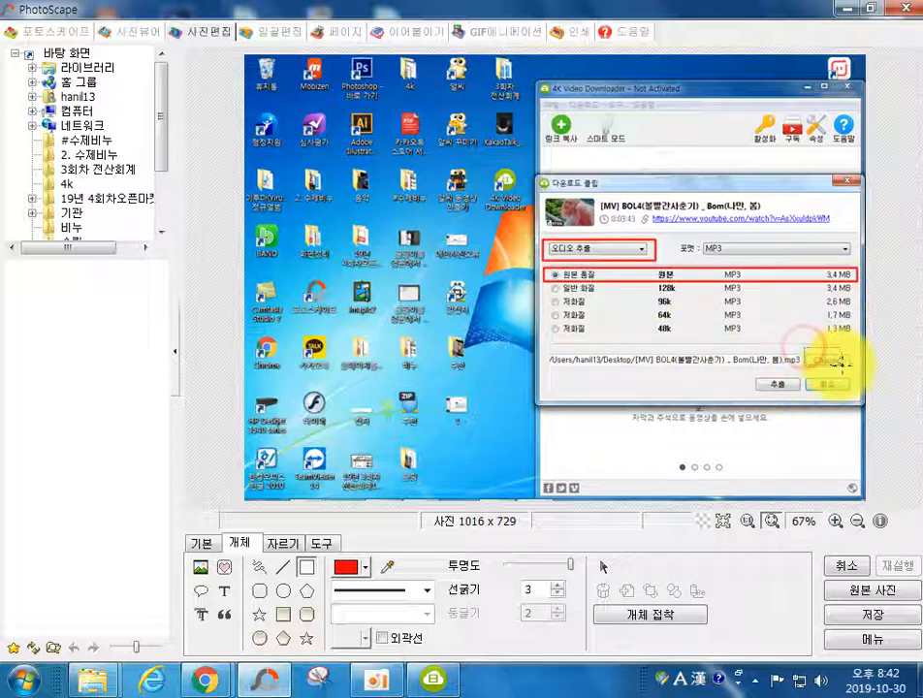
pyautogui.moveTo(855, 369); pyautogui.dragTo(854, 368)
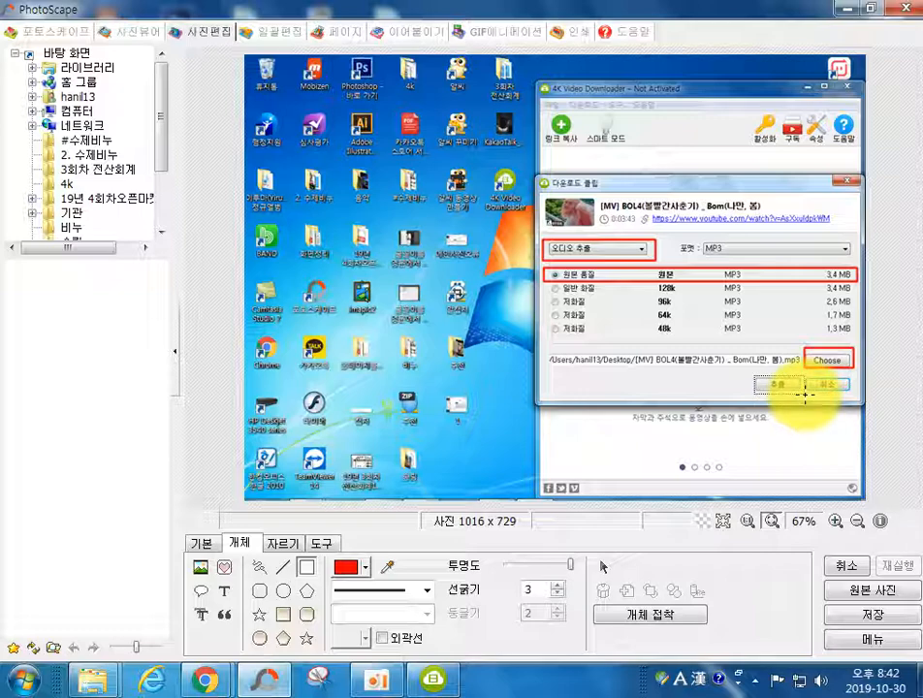
pyautogui.moveTo(804, 394); pyautogui.dragTo(804, 394)
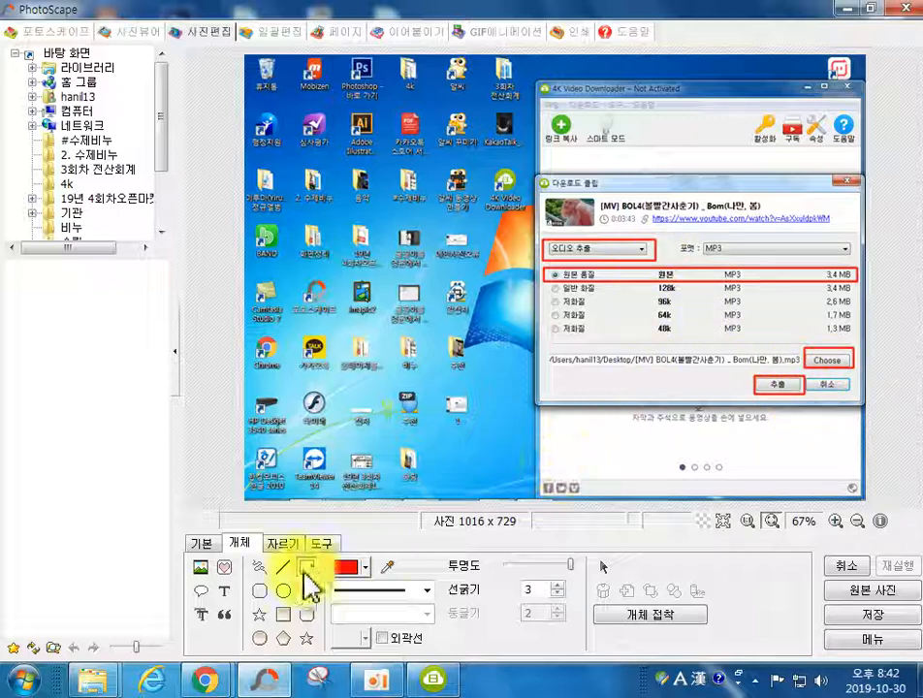
# Step: Insert the red number 1 icon from the 숫자 category and place it at the corner of the 오디오 추출 outline
pyautogui.click(229, 569)
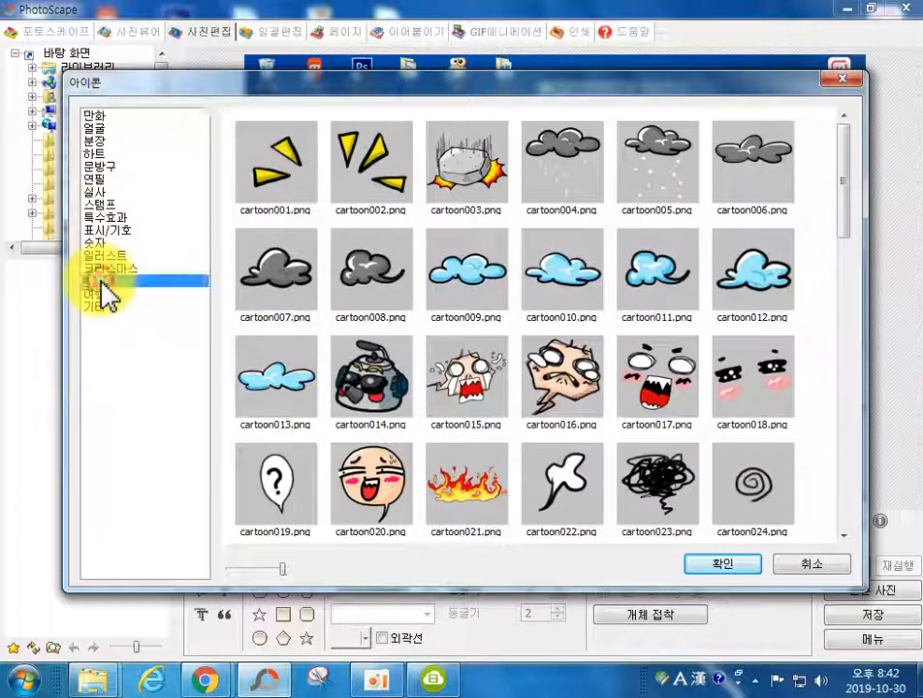
pyautogui.click(98, 255)
pyautogui.click(97, 242)
pyautogui.click(262, 180)
pyautogui.click(718, 562)
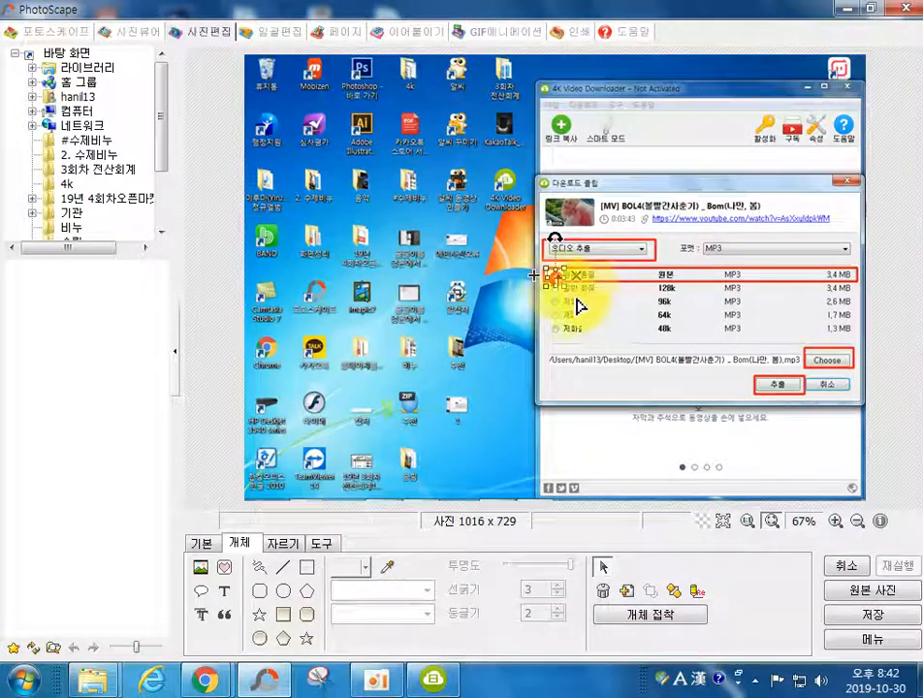
pyautogui.moveTo(552, 280); pyautogui.dragTo(559, 238)
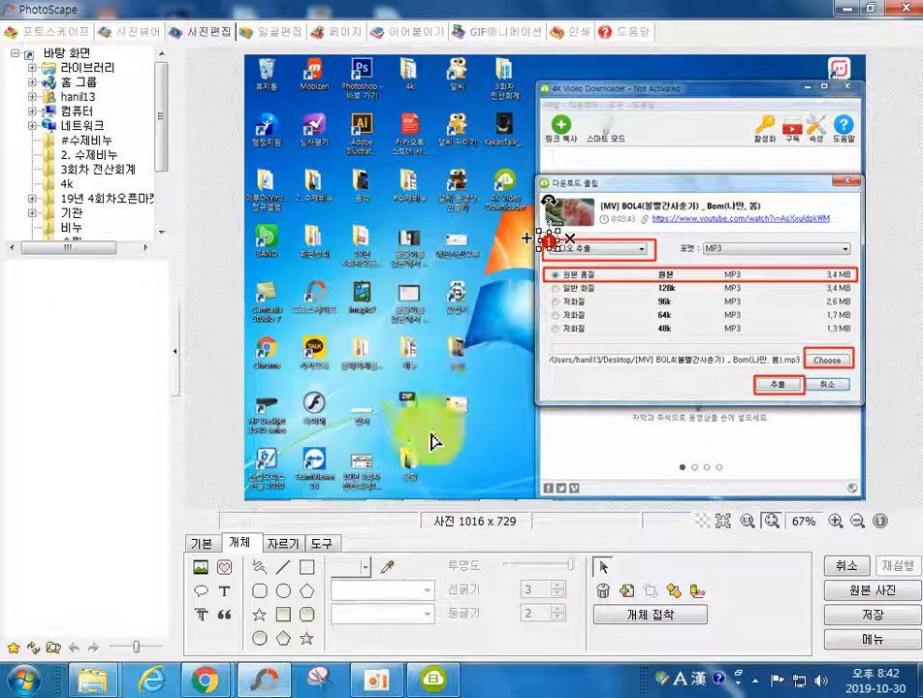
# Step: Add the red number 2 icon to the 원본 품질 outline and the number 3 icon to the Choose outline
pyautogui.click(226, 566)
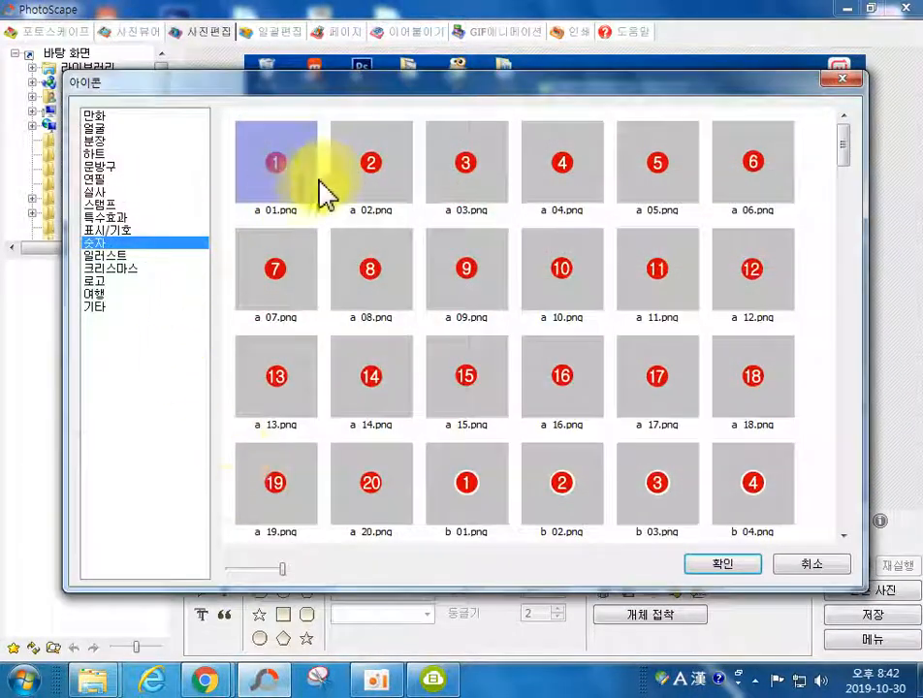
pyautogui.click(350, 167)
pyautogui.click(723, 565)
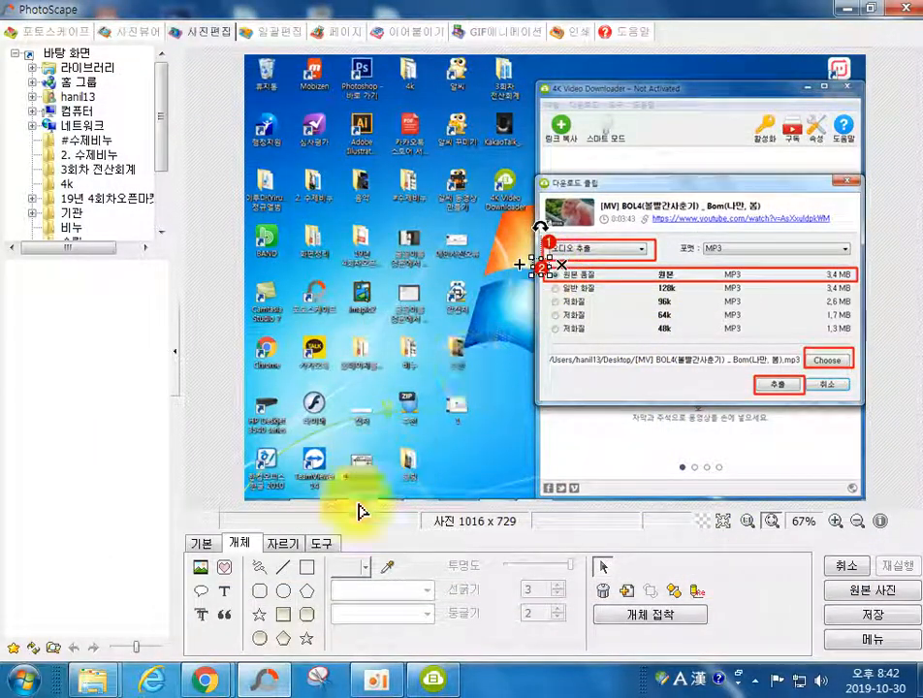
pyautogui.click(225, 567)
pyautogui.click(451, 173)
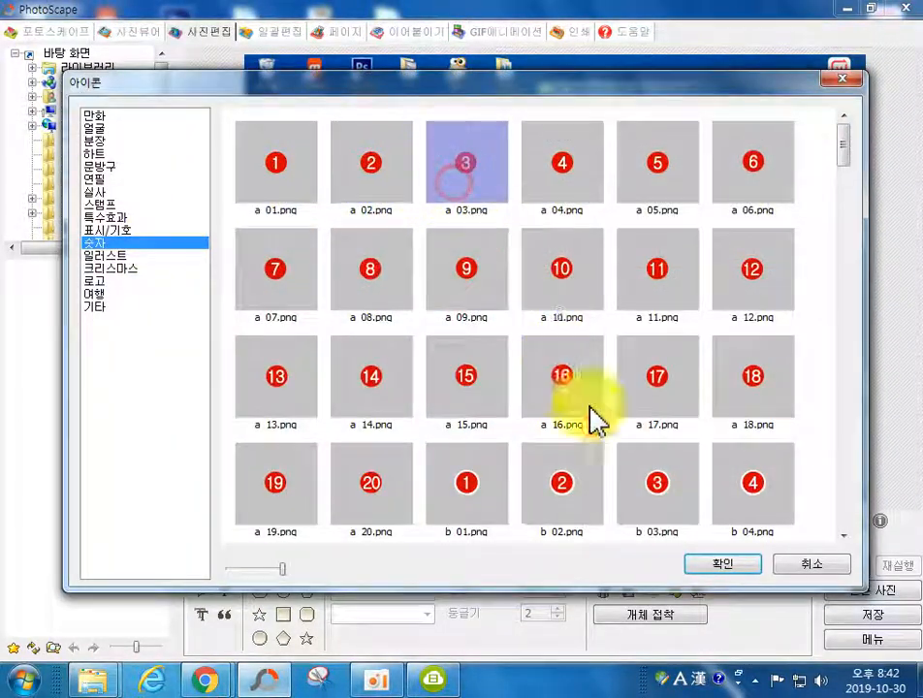
pyautogui.click(718, 565)
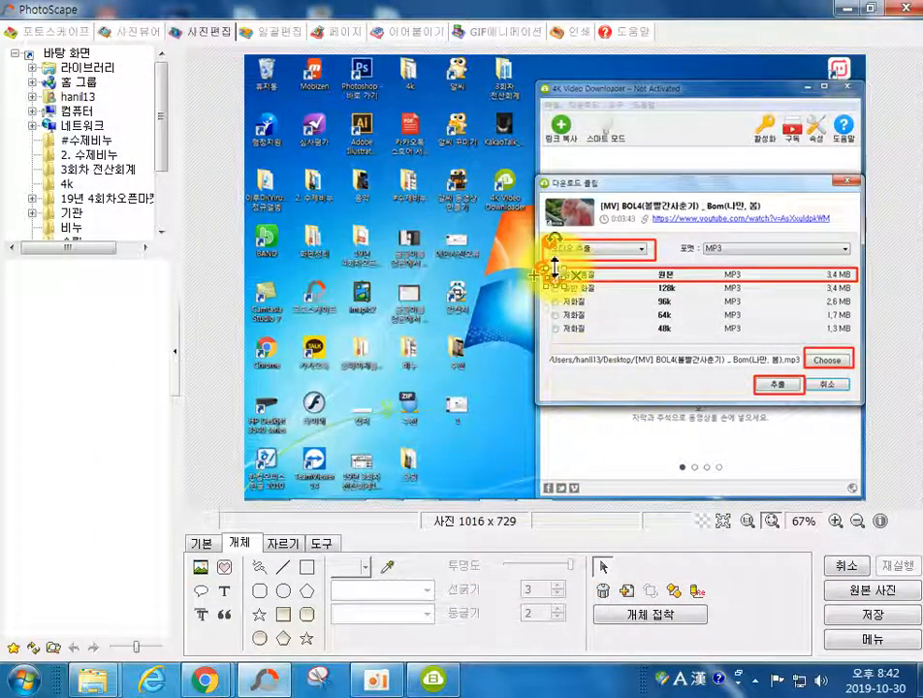
pyautogui.moveTo(589, 287); pyautogui.dragTo(795, 346)
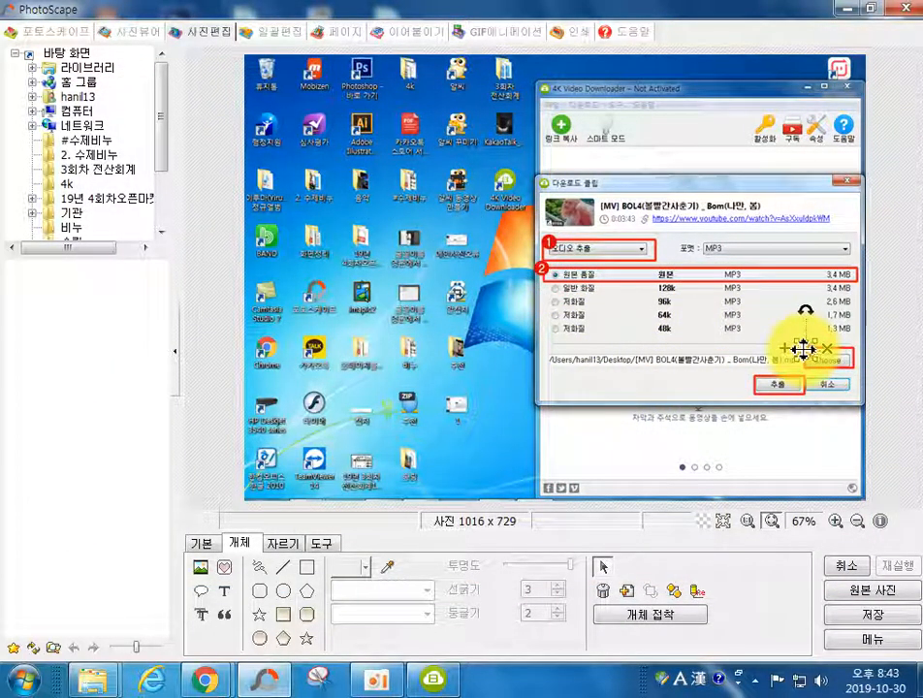
# Step: Insert the red number 4 icon, place it at the corner of the 추출 outline and deselect it
pyautogui.click(222, 566)
pyautogui.click(580, 178)
pyautogui.click(722, 563)
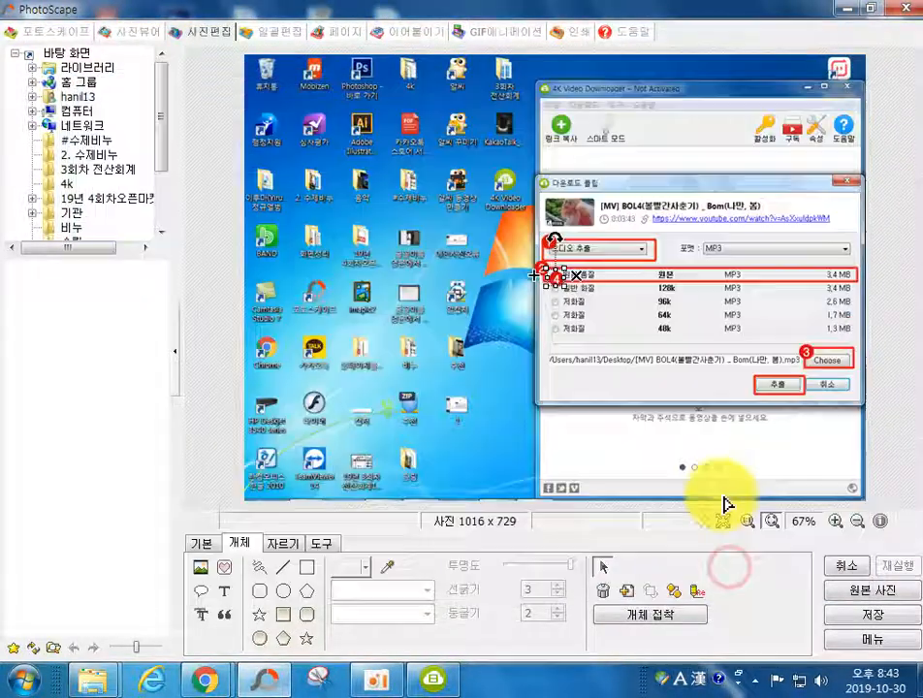
pyautogui.moveTo(559, 280); pyautogui.dragTo(732, 378)
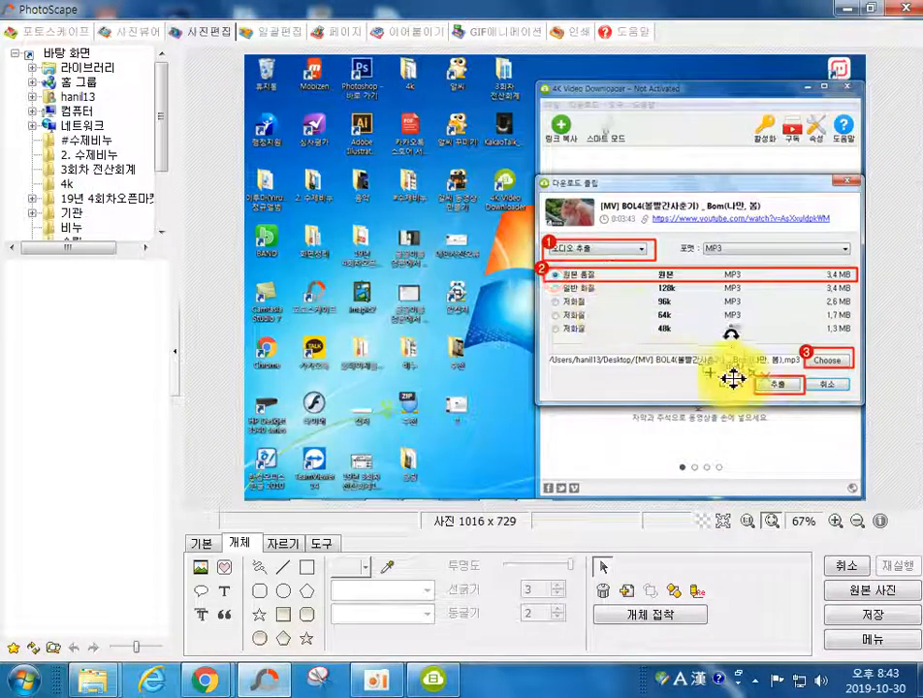
pyautogui.click(698, 396)
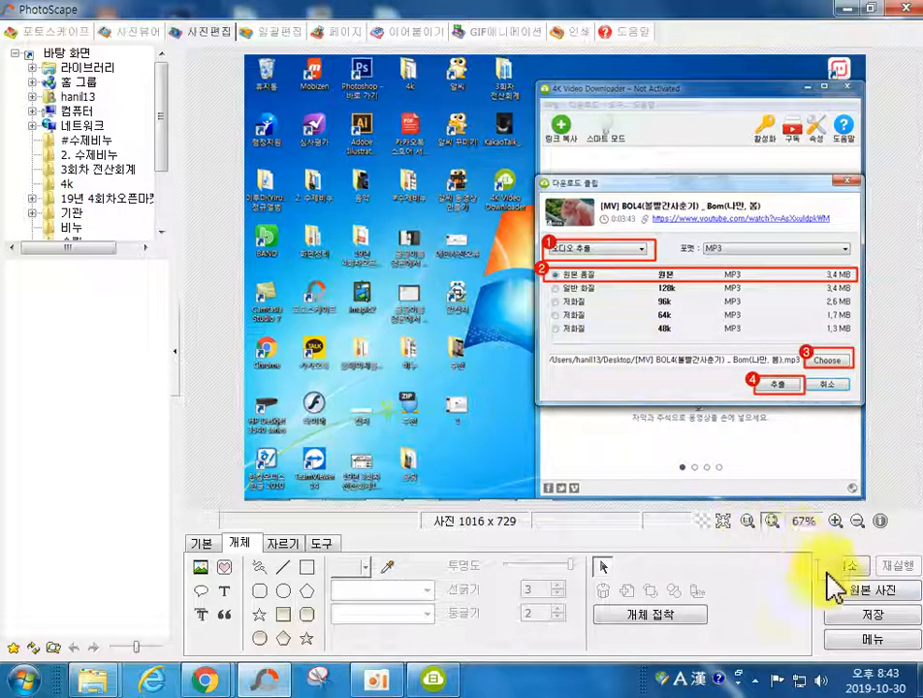
# Step: Save the annotated capture under a new name as JPEG 14 in the 4k folder
pyautogui.click(873, 613)
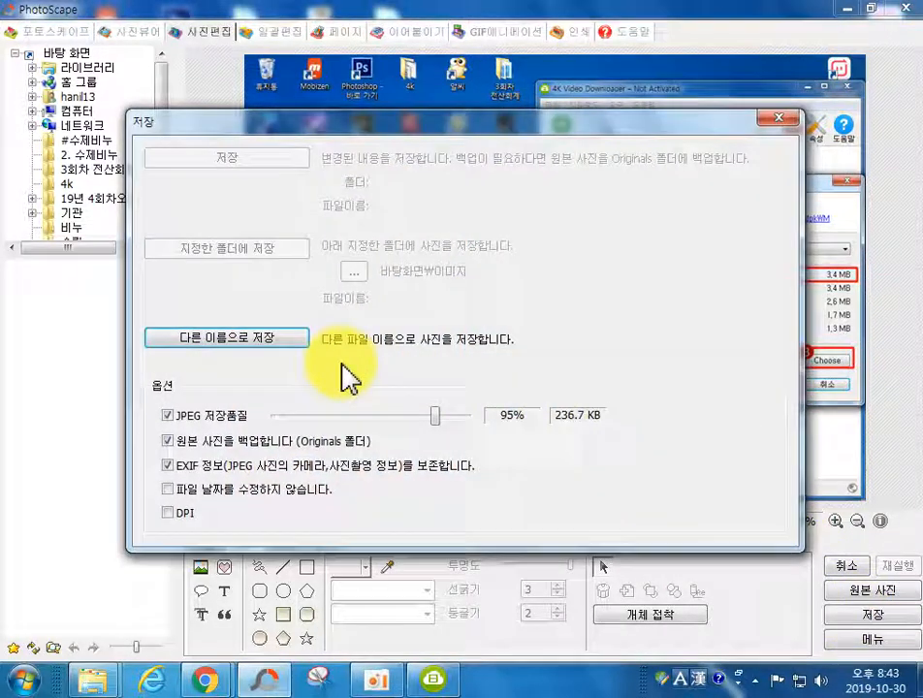
pyautogui.click(235, 339)
pyautogui.moveTo(687, 365); pyautogui.dragTo(699, 494)
pyautogui.write('14')
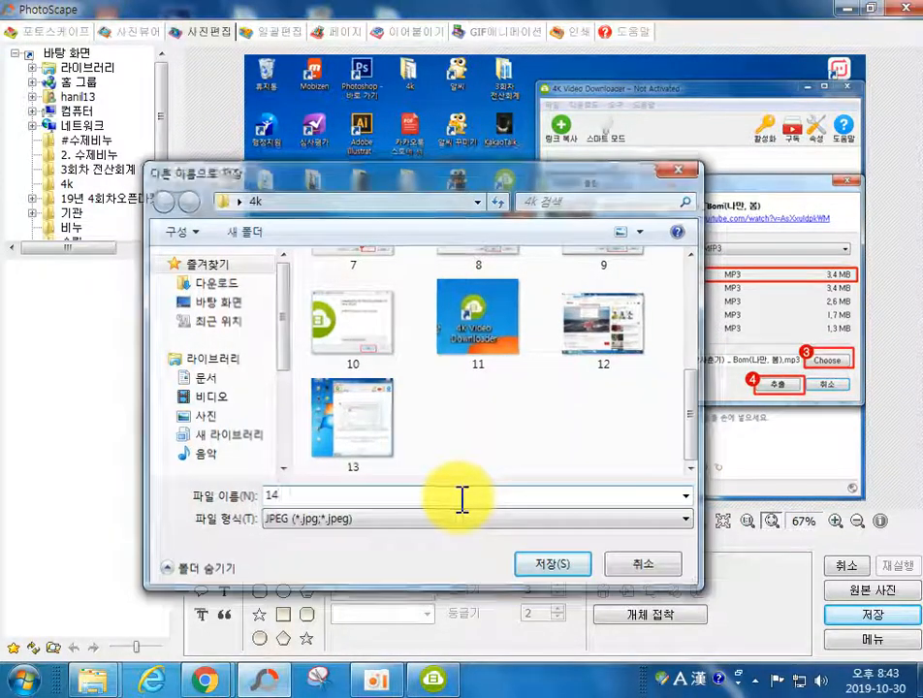
pyautogui.press('Return')
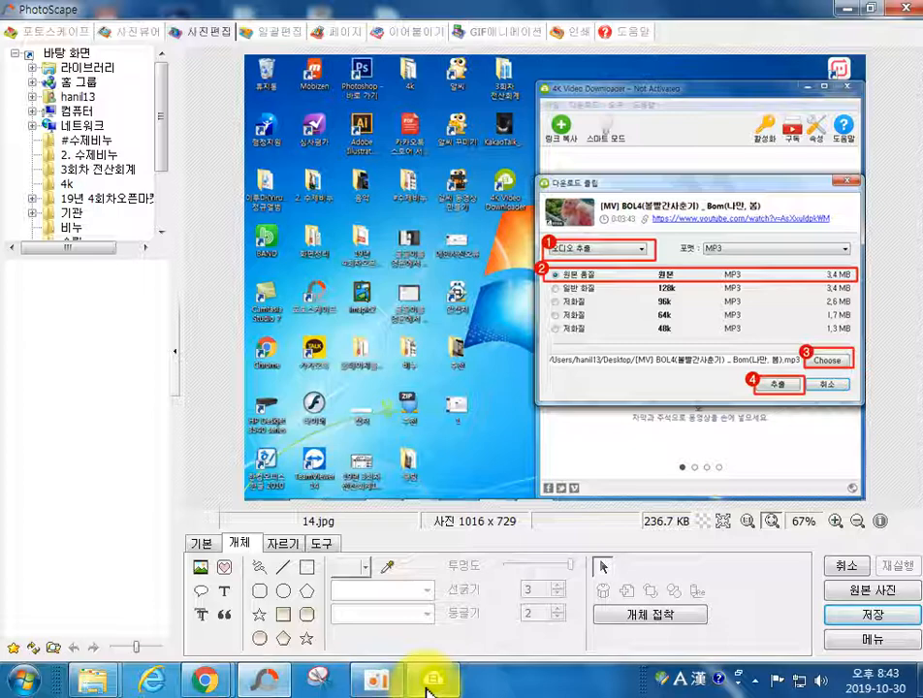
# Step: Extract the music video's audio as MP3 in 4K Video Downloader, and arrange its window so the desktop icons stay exposed
pyautogui.click(436, 621)
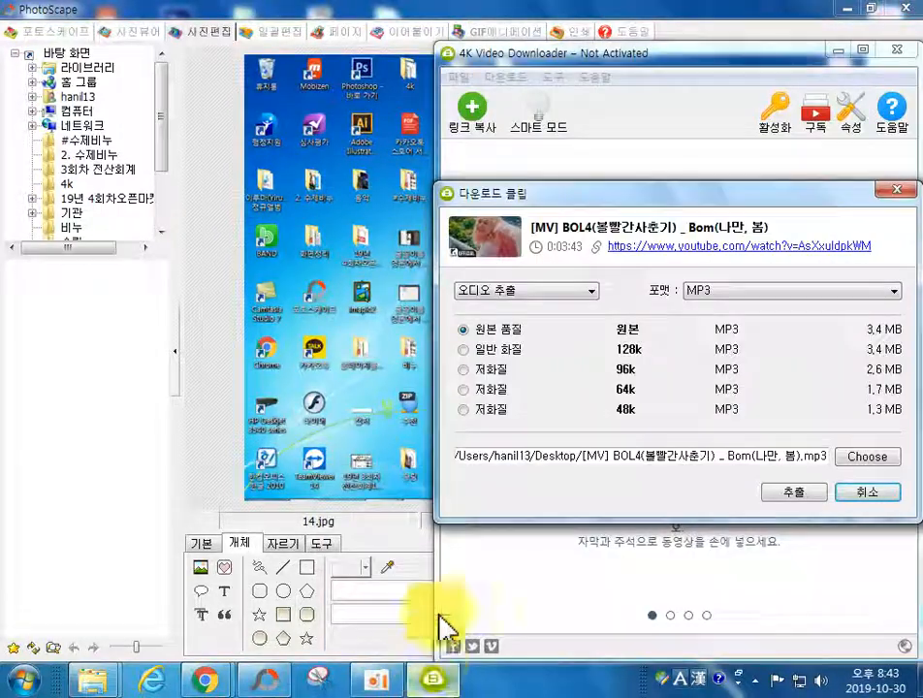
pyautogui.click(789, 499)
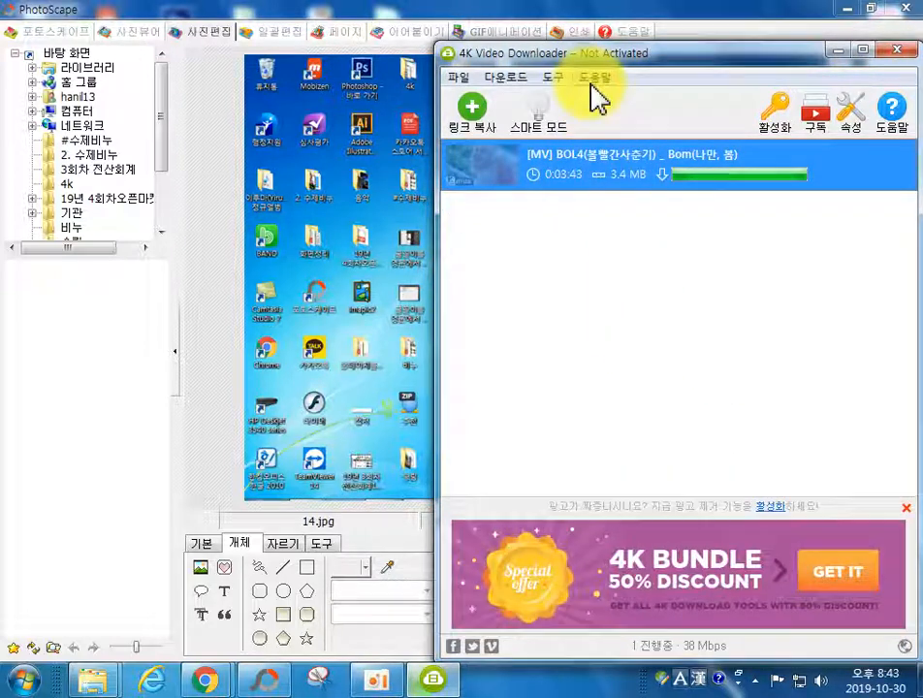
pyautogui.click(846, 9)
pyautogui.moveTo(641, 58); pyautogui.dragTo(652, 124)
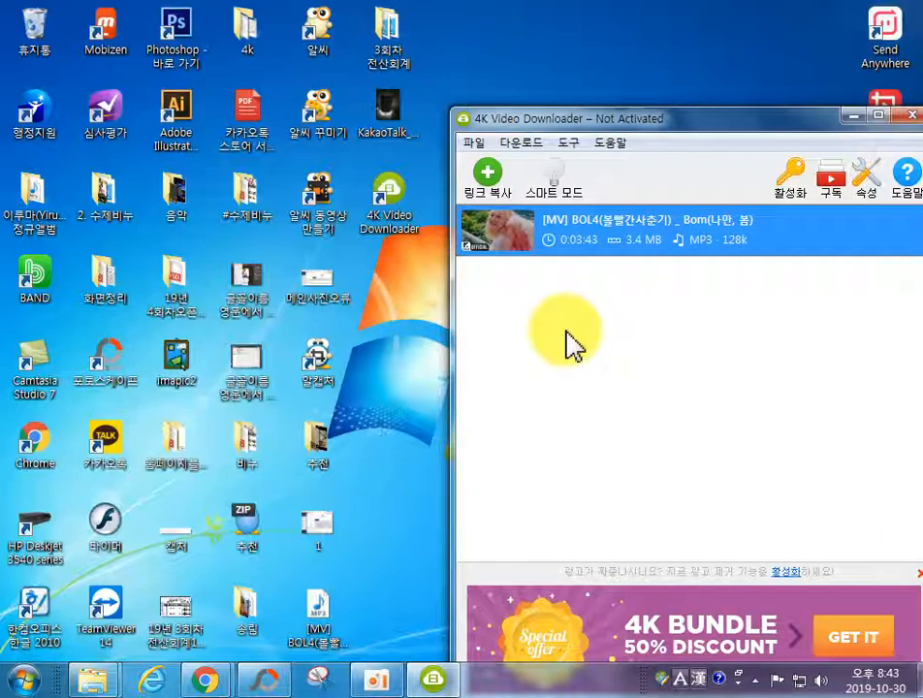
# Step: Paste the full-screen desktop capture into PhotoScape and draw a red rectangle outline around the extracted MP3 file
pyautogui.click(260, 681)
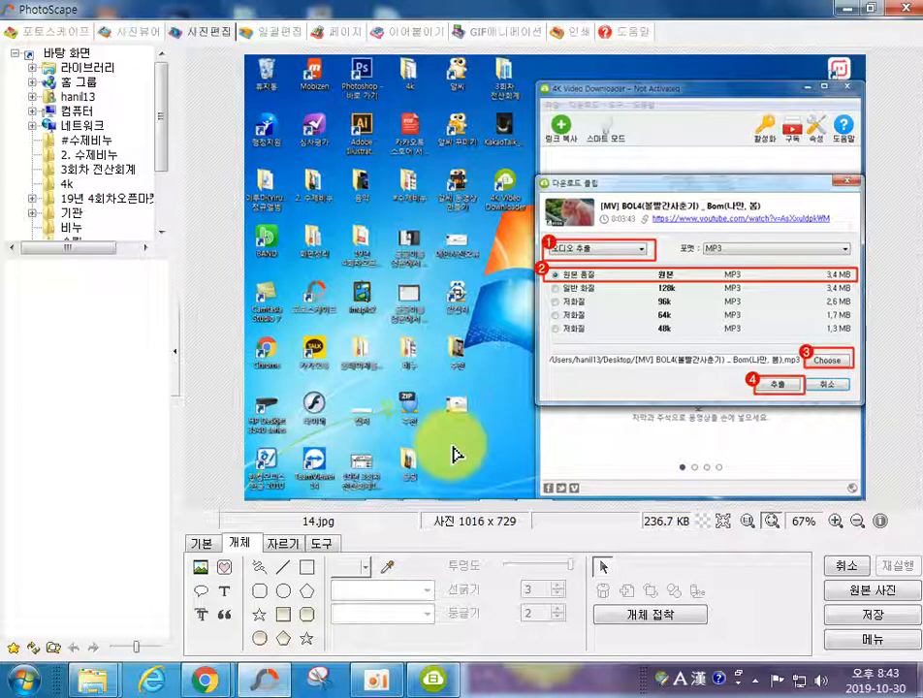
pyautogui.hotkey('ctrl', 'v')
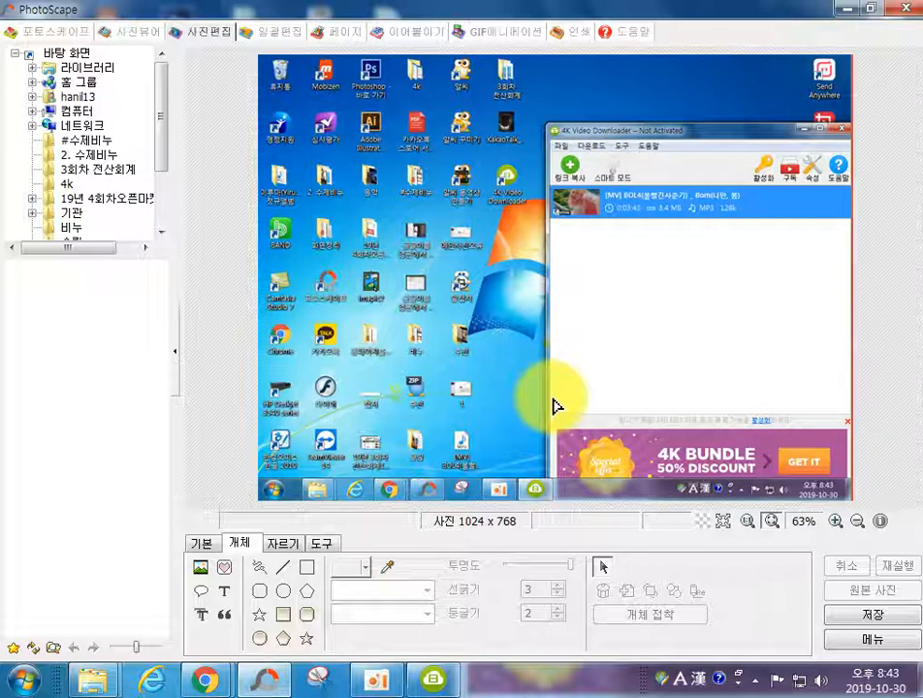
pyautogui.click(306, 567)
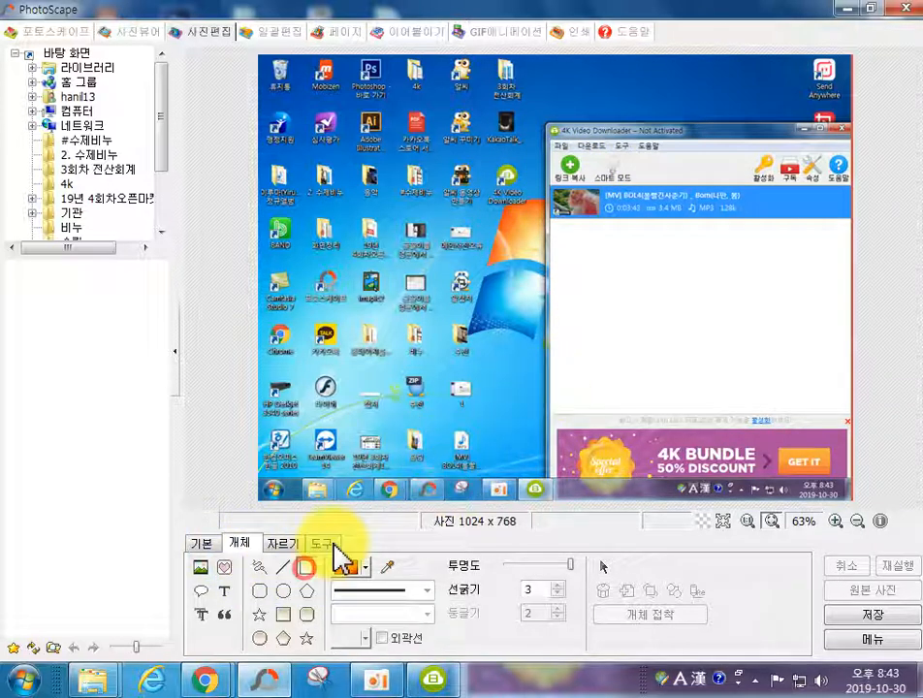
pyautogui.moveTo(442, 426)
pyautogui.mouseDown()
pyautogui.moveTo(464, 436)
pyautogui.moveTo(488, 475)
pyautogui.mouseUp()
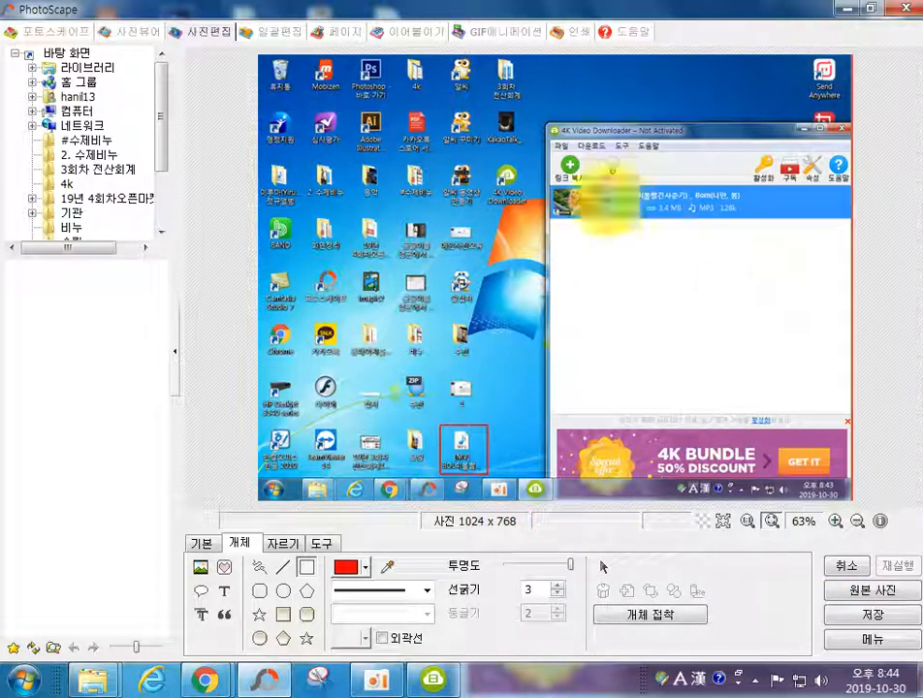
# Step: Save the MP3 file capture under a new name as JPEG 15 in the 4k folder
pyautogui.click(872, 614)
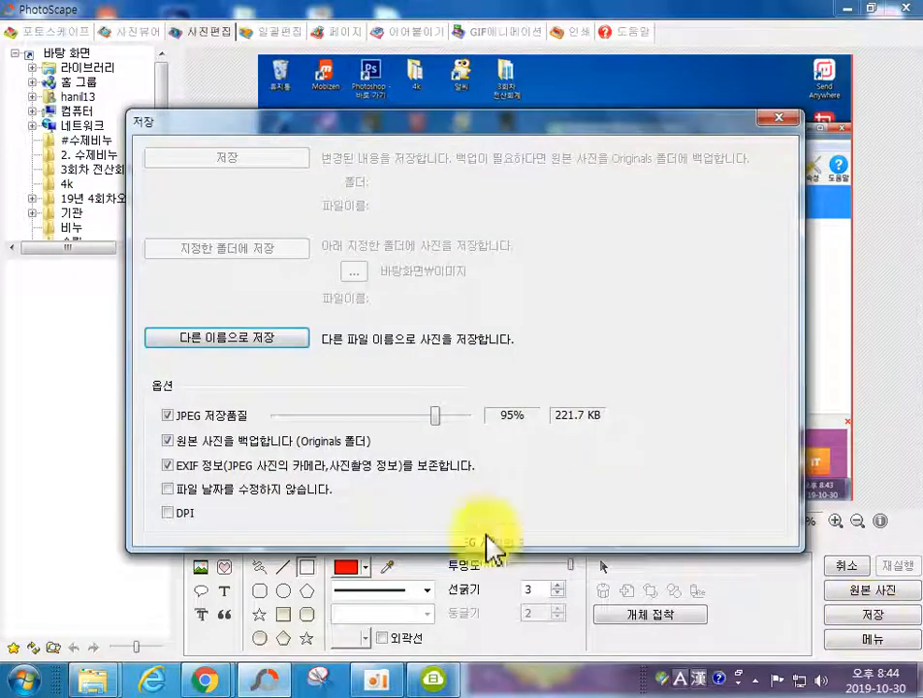
pyautogui.click(246, 337)
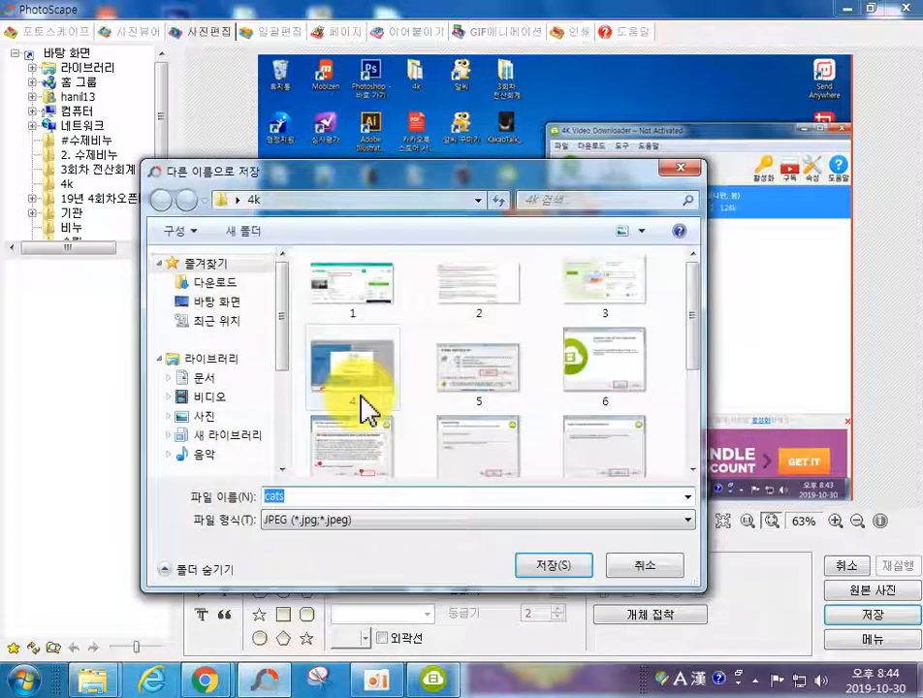
pyautogui.scroll(-4, 689, 399)
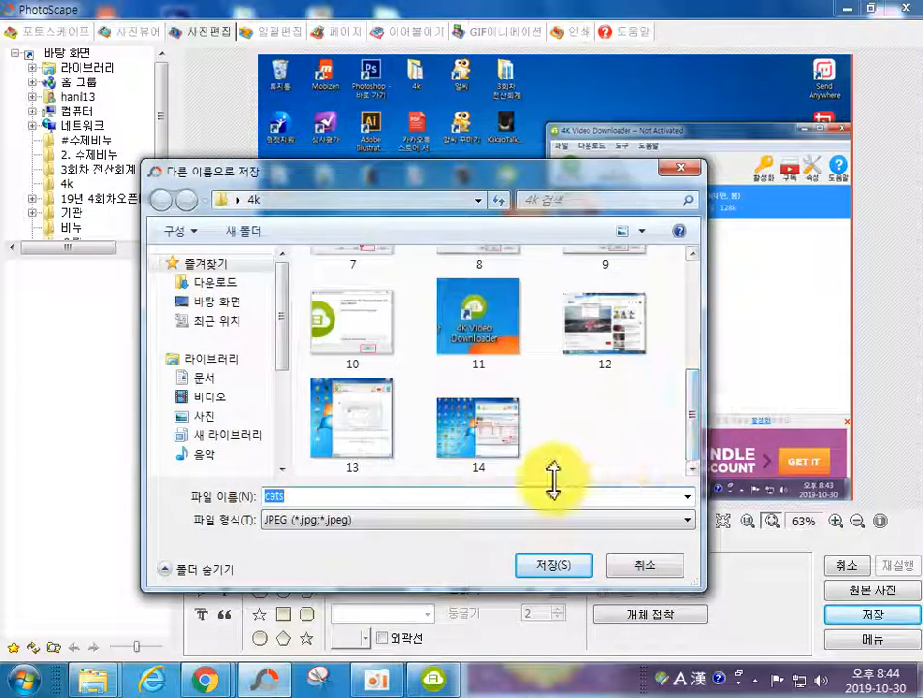
pyautogui.write('15')
pyautogui.click(549, 566)
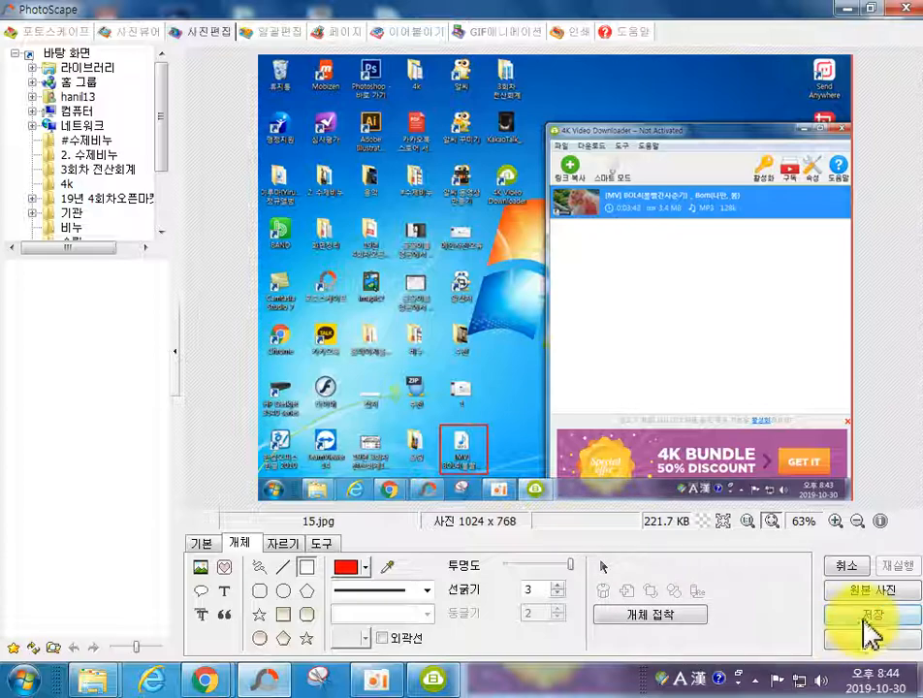
# Step: Clear the desktop by minimizing PhotoScape and closing 4K Video Downloader
pyautogui.click(843, 8)
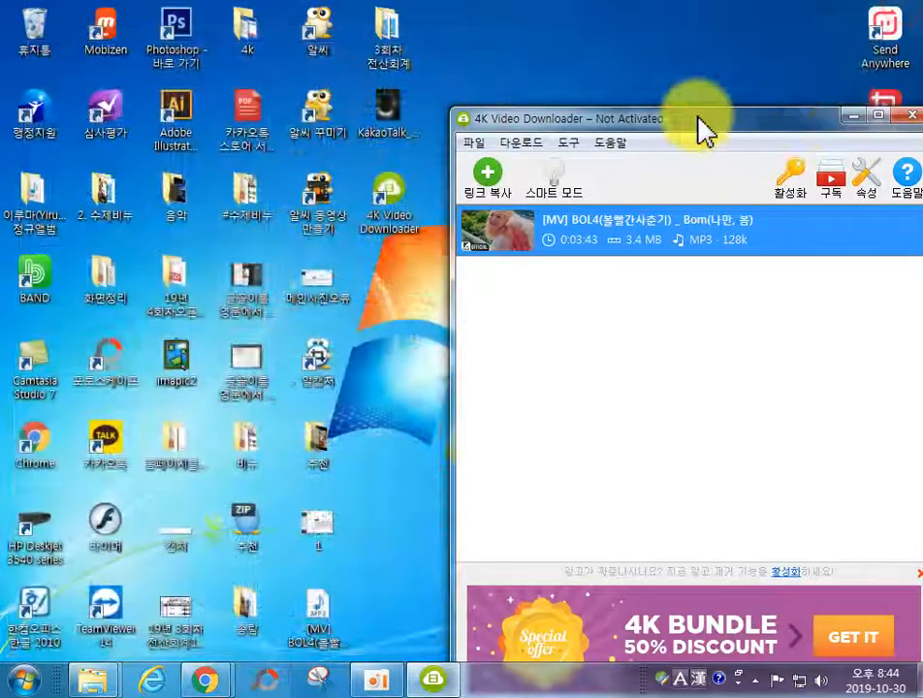
pyautogui.click(908, 119)
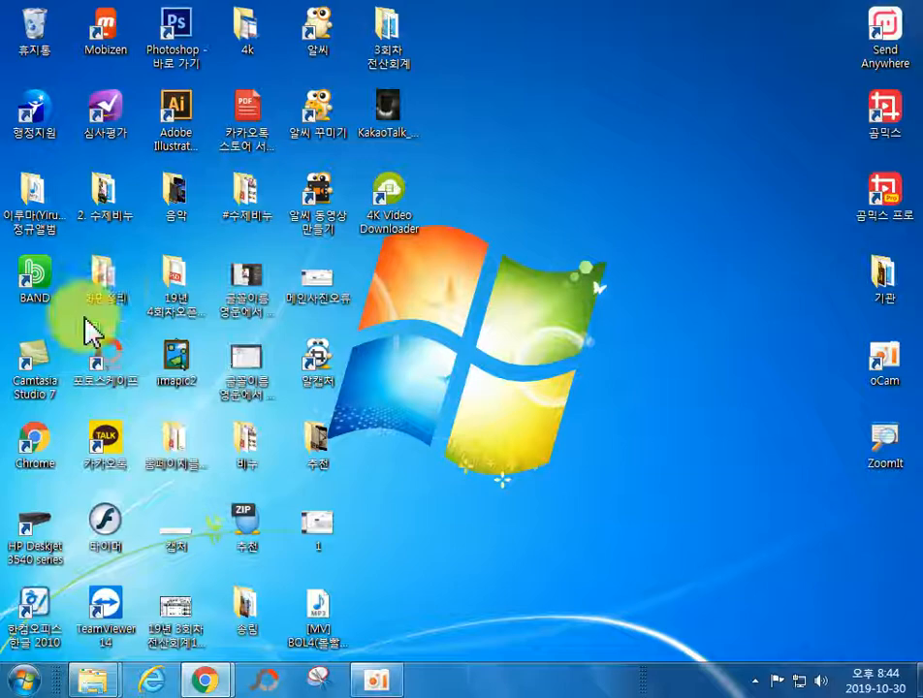
# Step: Move the 4k folder below the 4K Video Downloader shortcut on the desktop, and check the saved captures inside it
pyautogui.moveTo(301, 121); pyautogui.dragTo(390, 294)
pyautogui.doubleClick(390, 294)
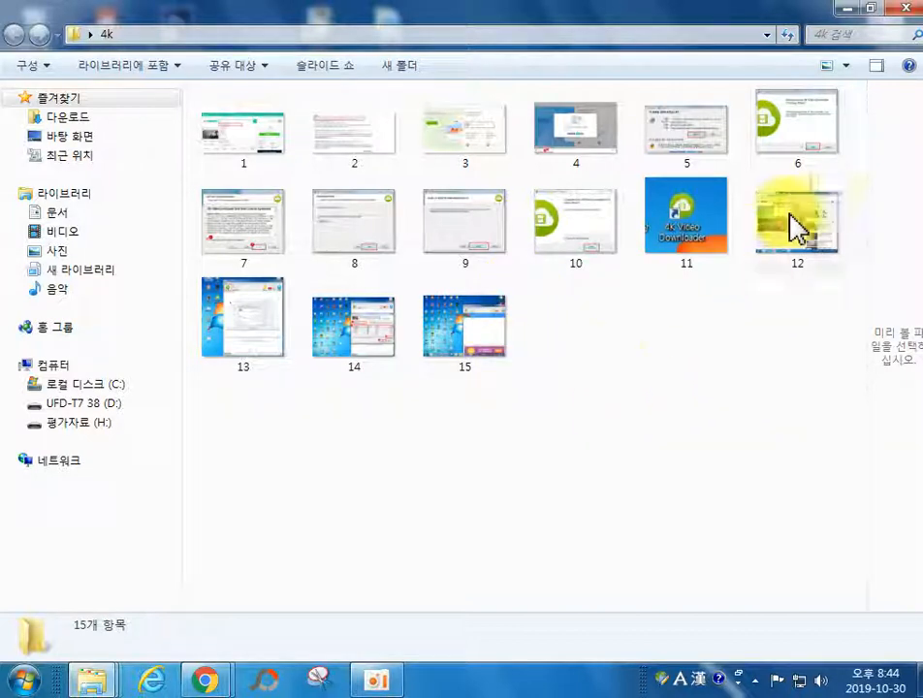
pyautogui.click(852, 14)
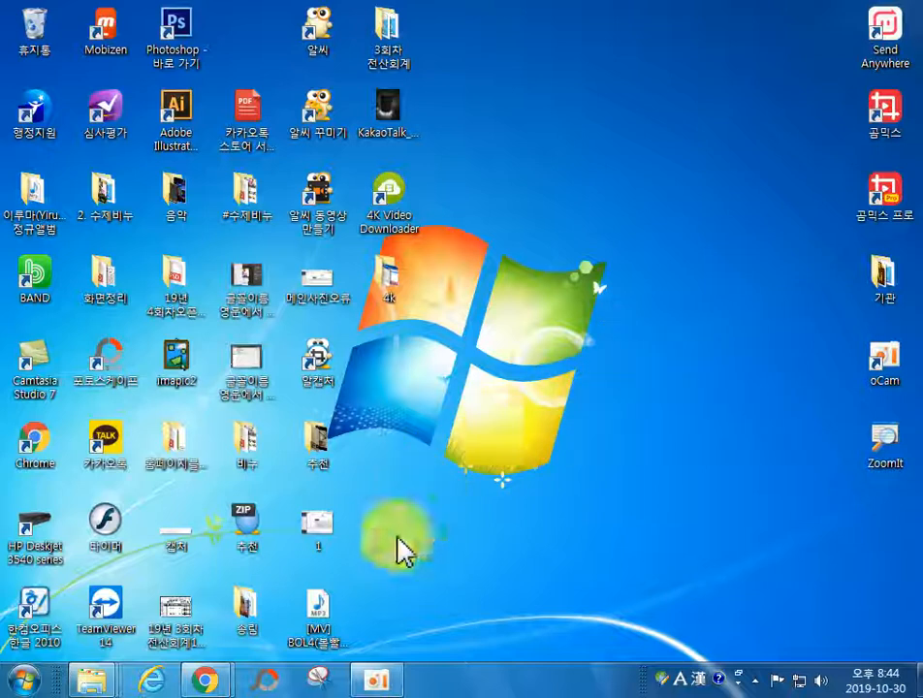
# Step: Create a new 600 x 600 image with a dark red background in PhotoScape's photo editor
pyautogui.click(263, 691)
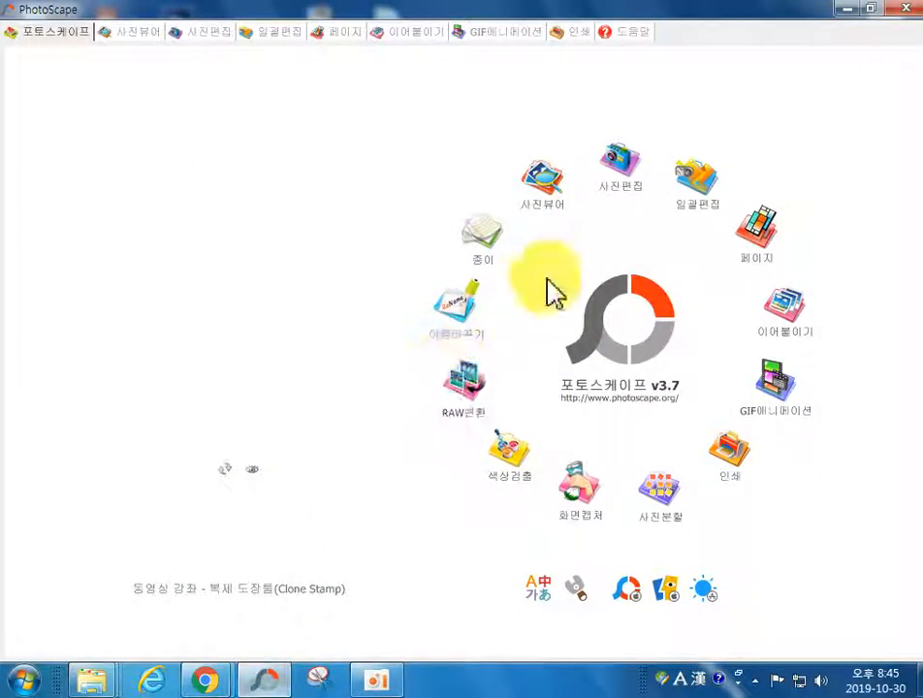
pyautogui.click(624, 178)
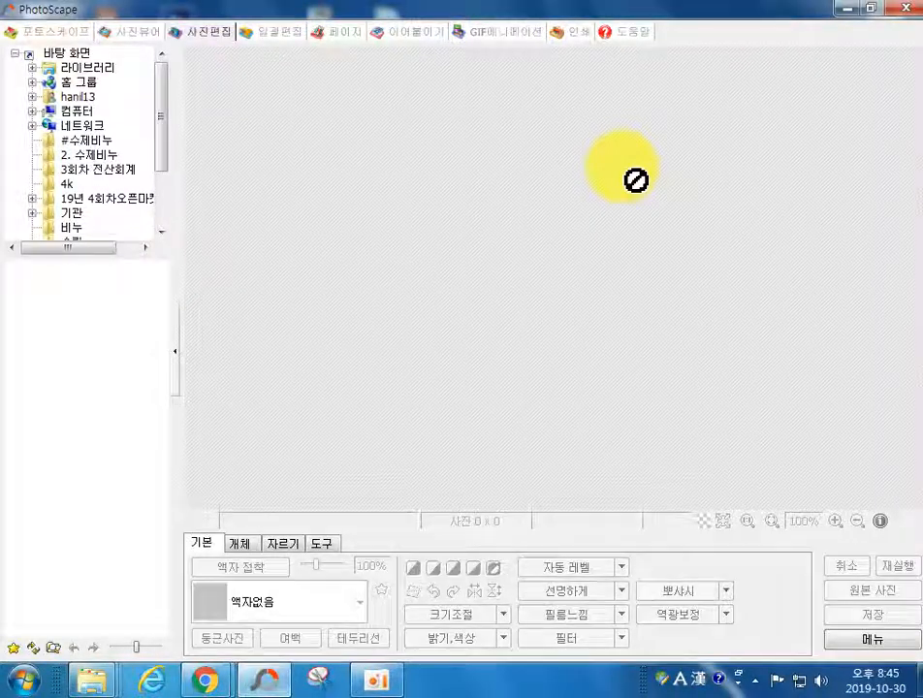
pyautogui.click(870, 640)
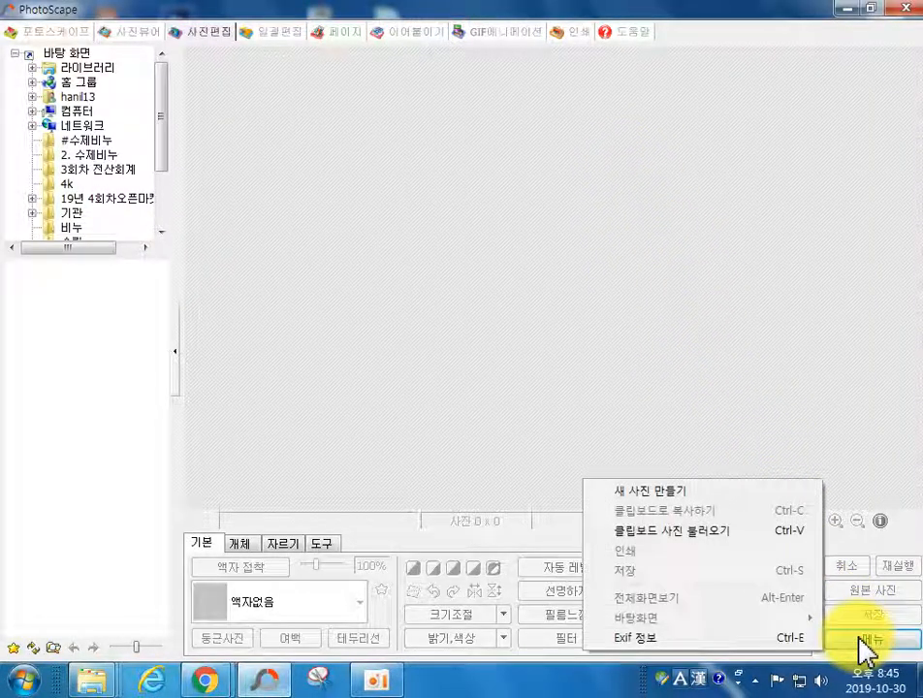
pyautogui.click(679, 491)
pyautogui.click(429, 309)
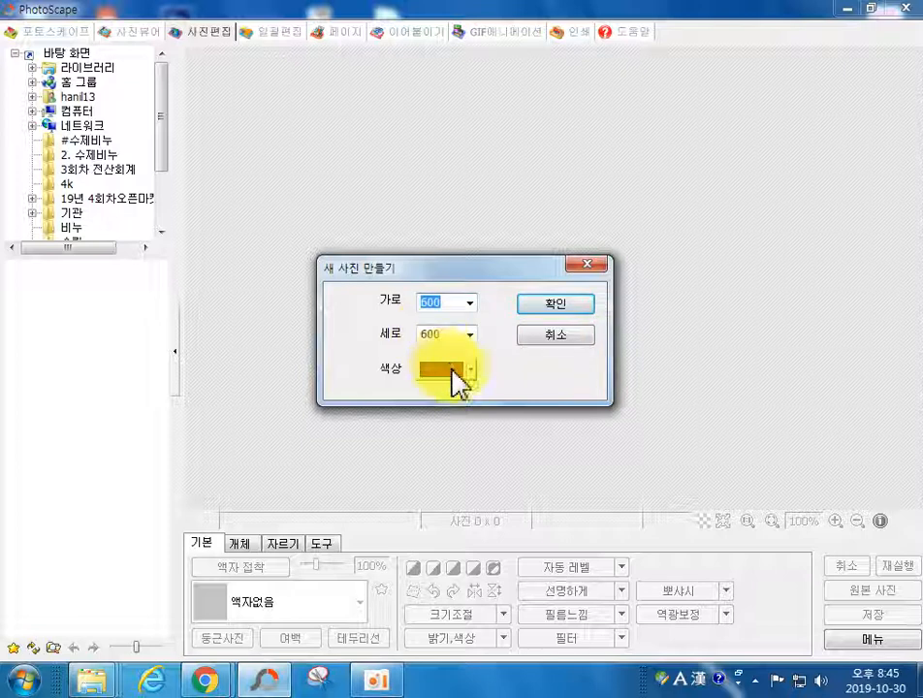
pyautogui.click(452, 371)
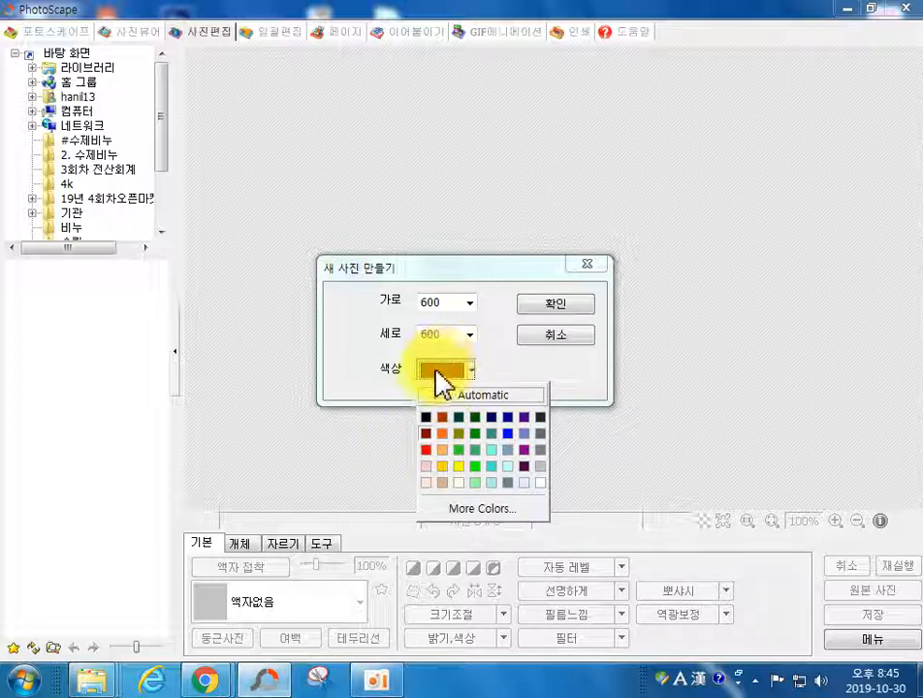
pyautogui.click(482, 508)
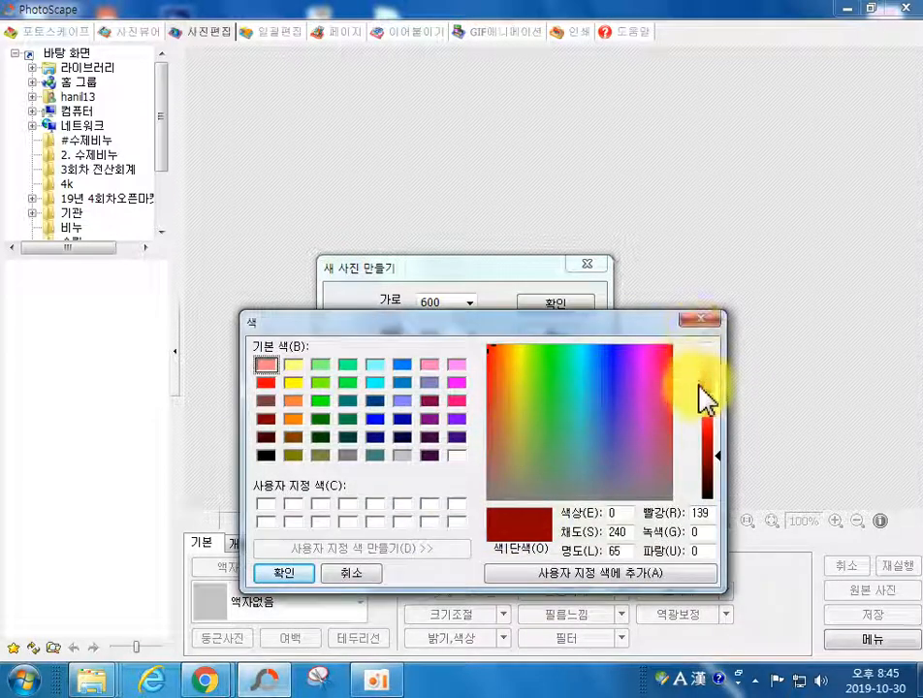
pyautogui.click(705, 320)
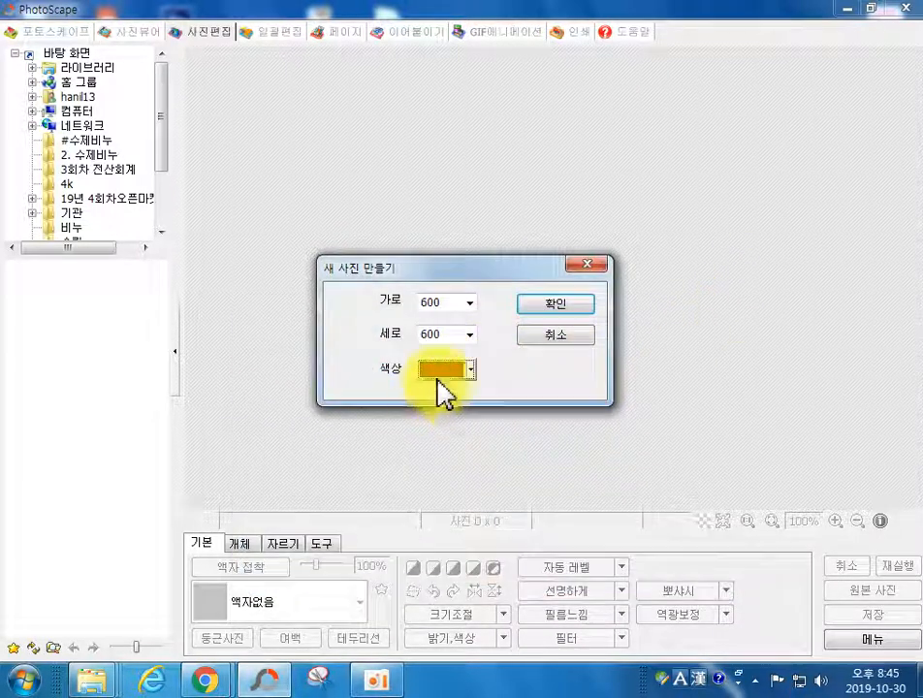
pyautogui.click(556, 305)
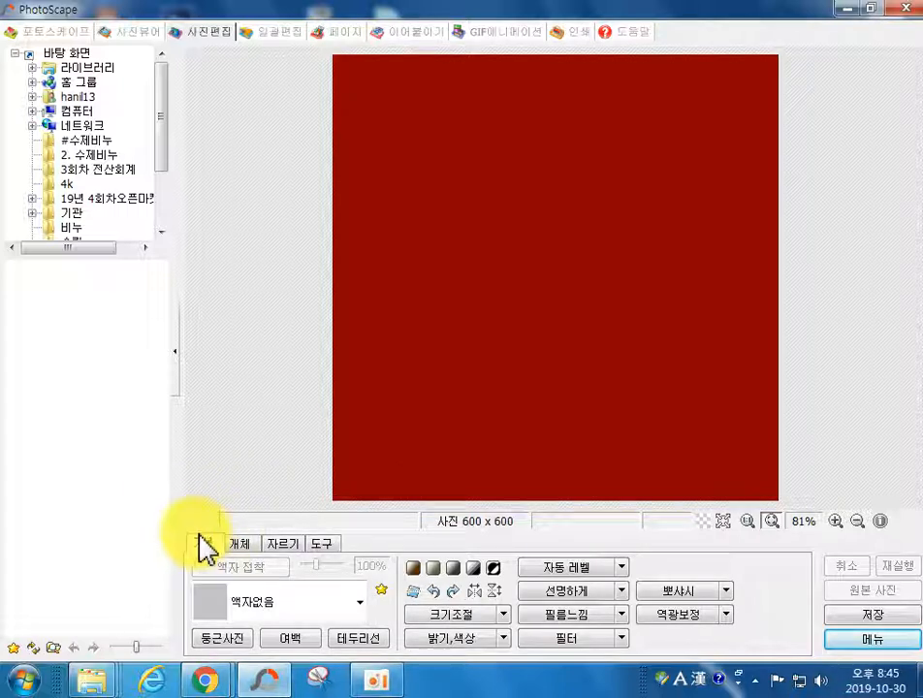
# Step: Add a solid white border line to the red image with thickness 14, inner margin 19 and roundness 0
pyautogui.click(357, 640)
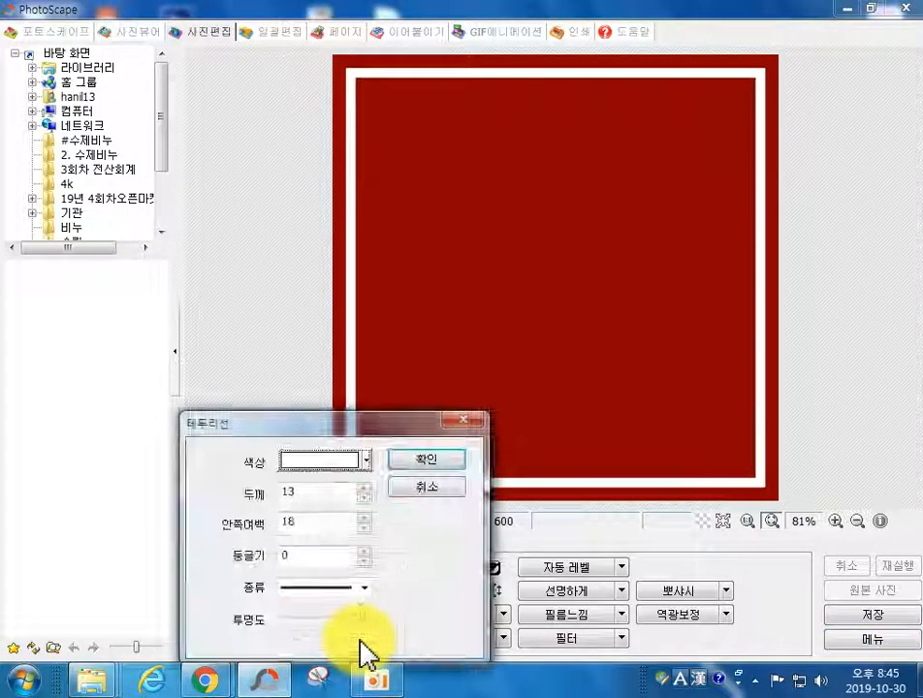
pyautogui.click(363, 488)
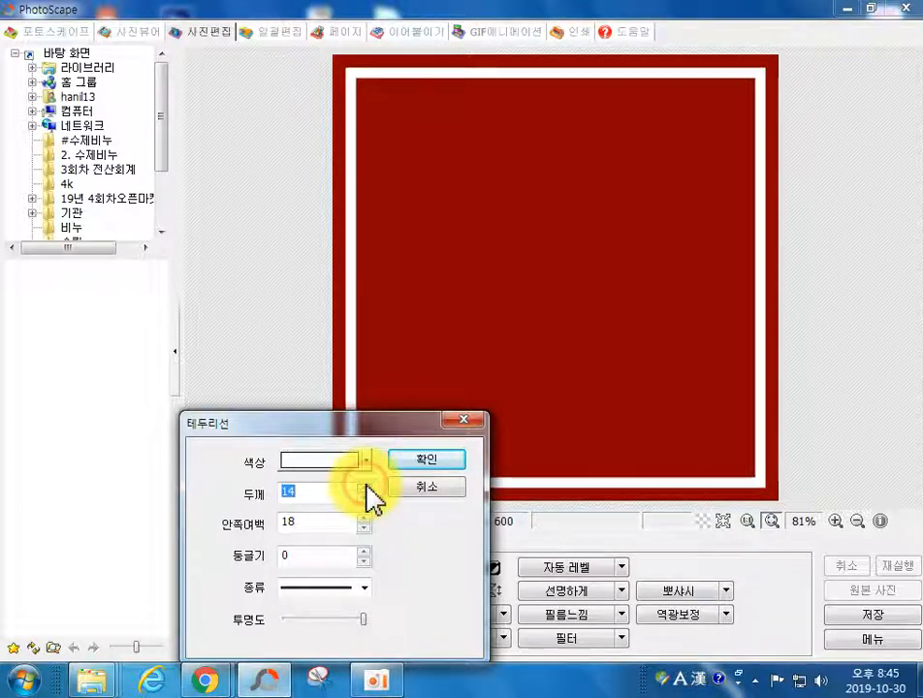
pyautogui.click(363, 488)
pyautogui.click(364, 498)
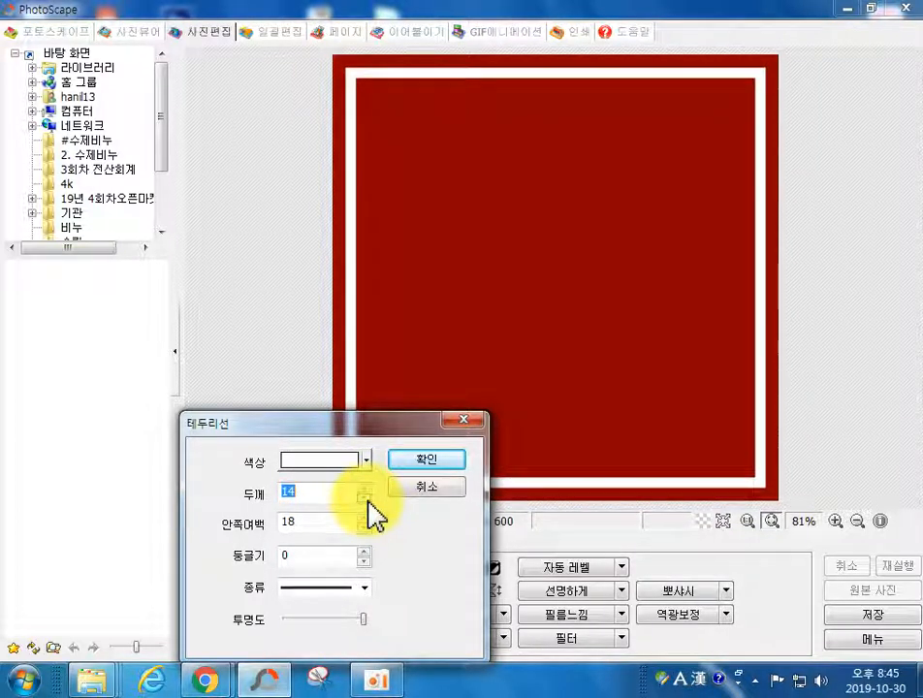
pyautogui.click(365, 517)
pyautogui.click(365, 517)
pyautogui.click(364, 517)
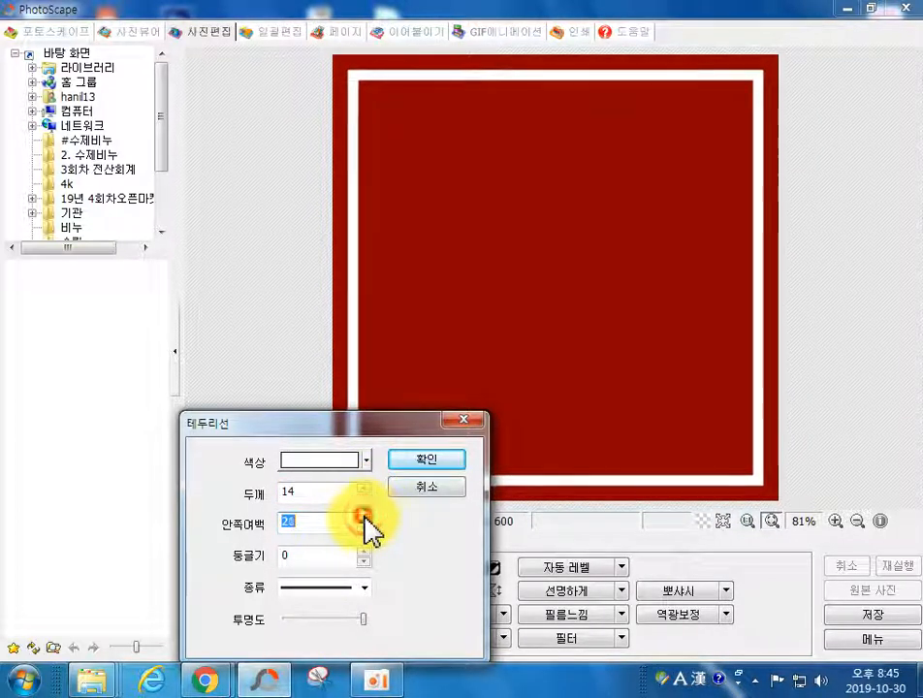
pyautogui.click(367, 530)
pyautogui.click(367, 530)
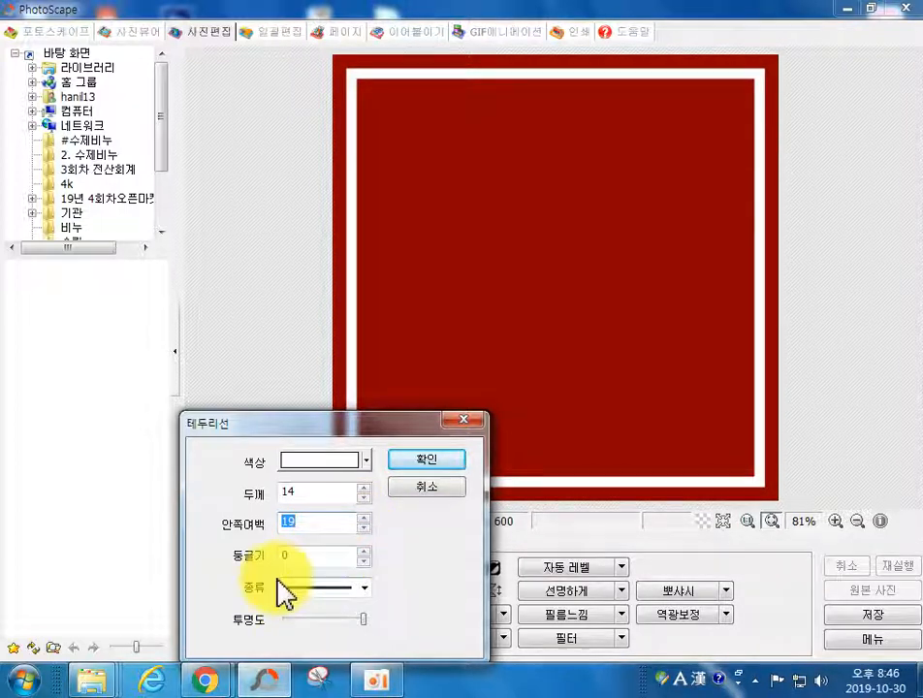
pyautogui.click(360, 588)
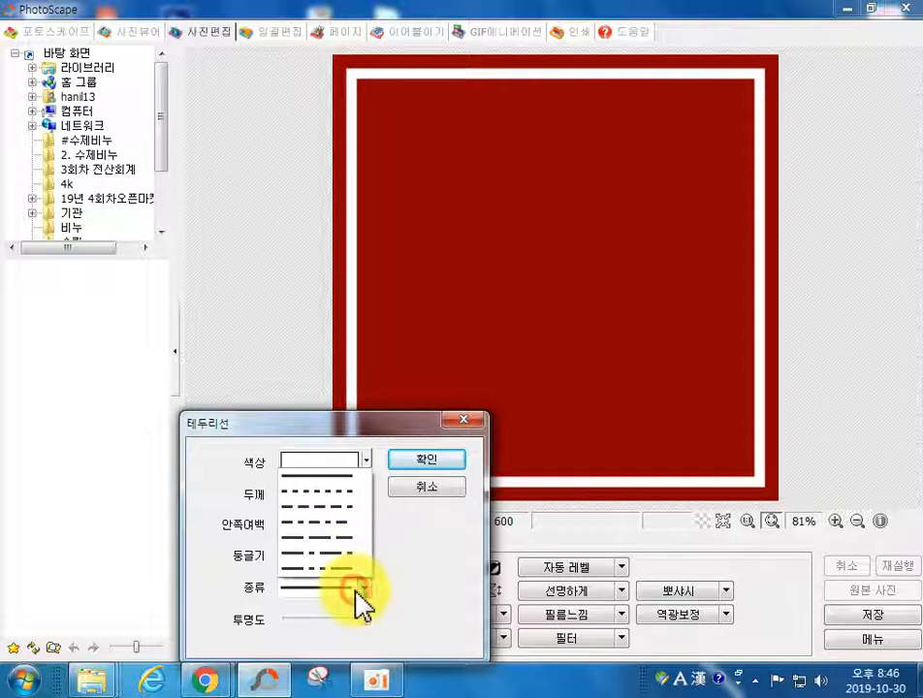
pyautogui.click(340, 491)
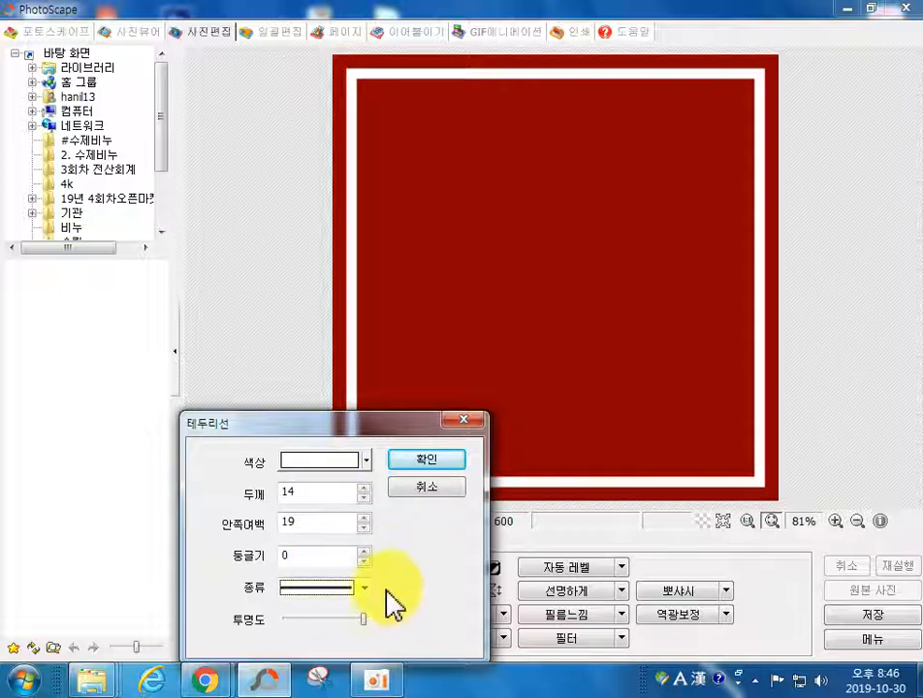
pyautogui.click(424, 461)
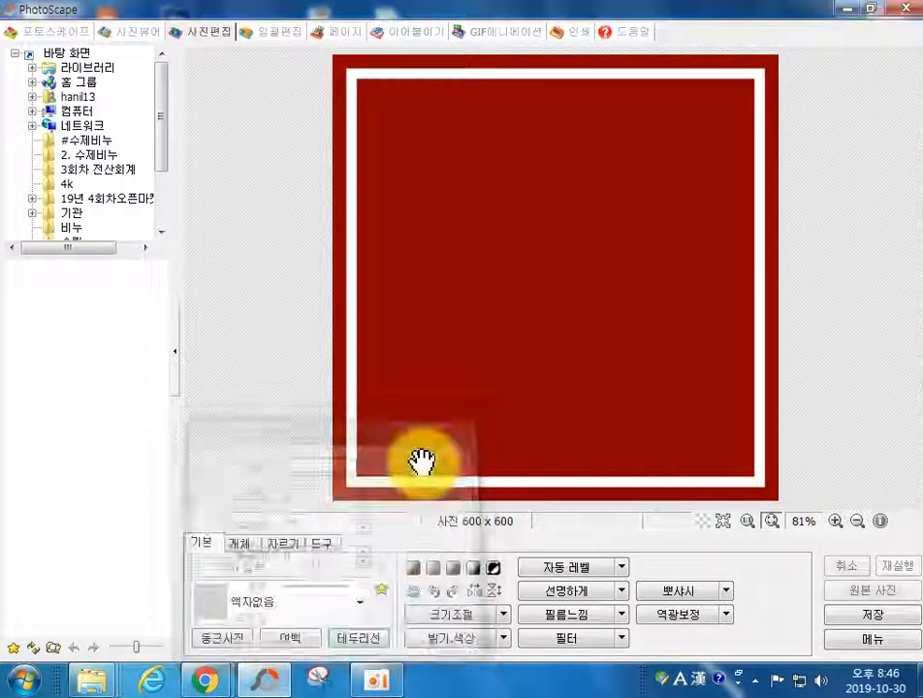
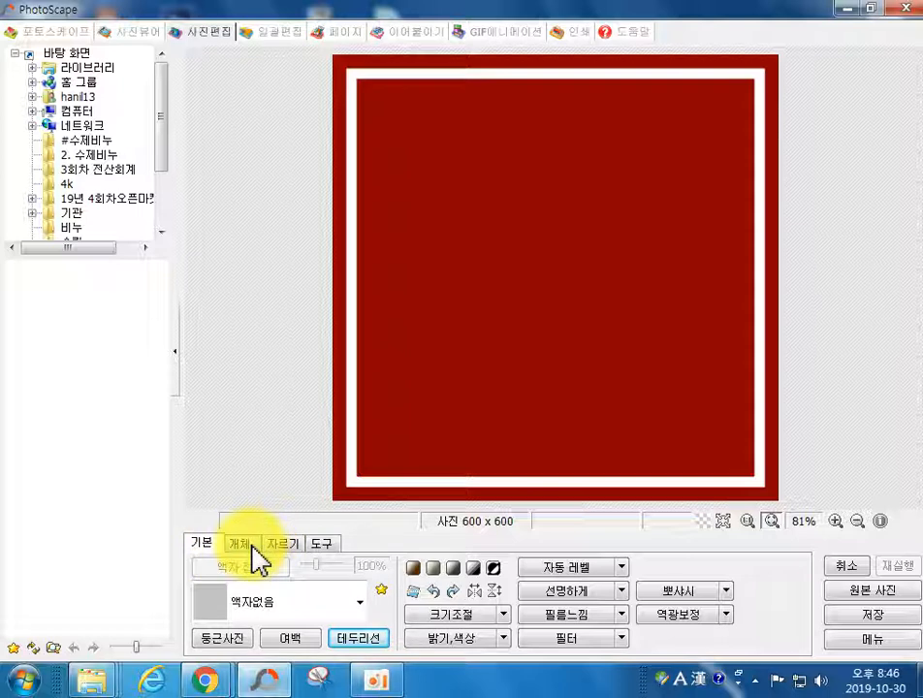
# Step: Add the text "유튜브 동영상" to the image in white HY헤드라인M with the shadow turned off
pyautogui.click(250, 546)
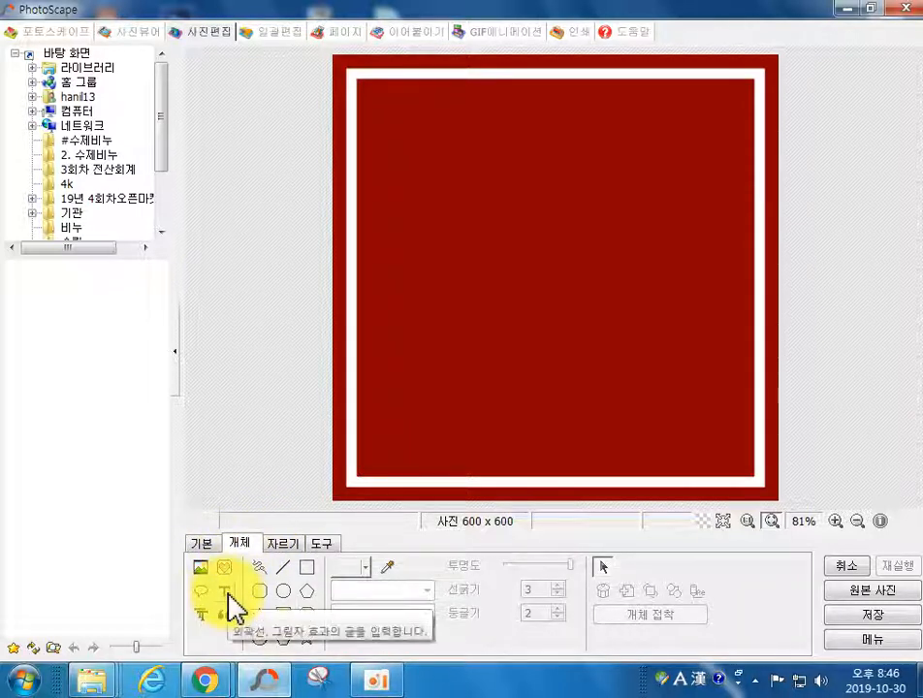
pyautogui.click(225, 591)
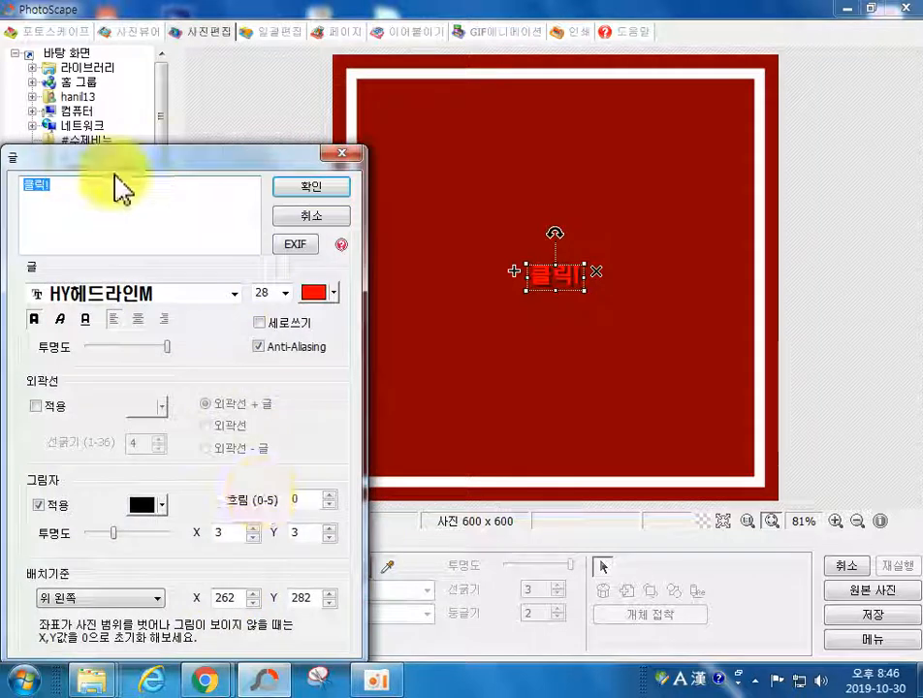
pyautogui.press('BackSpace')
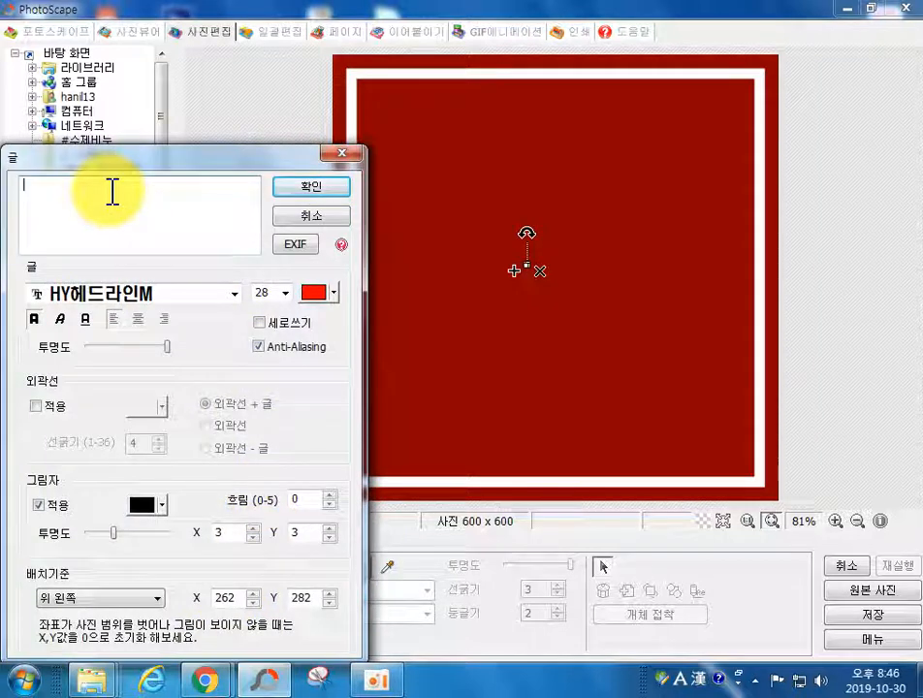
pyautogui.write('ㅇ')
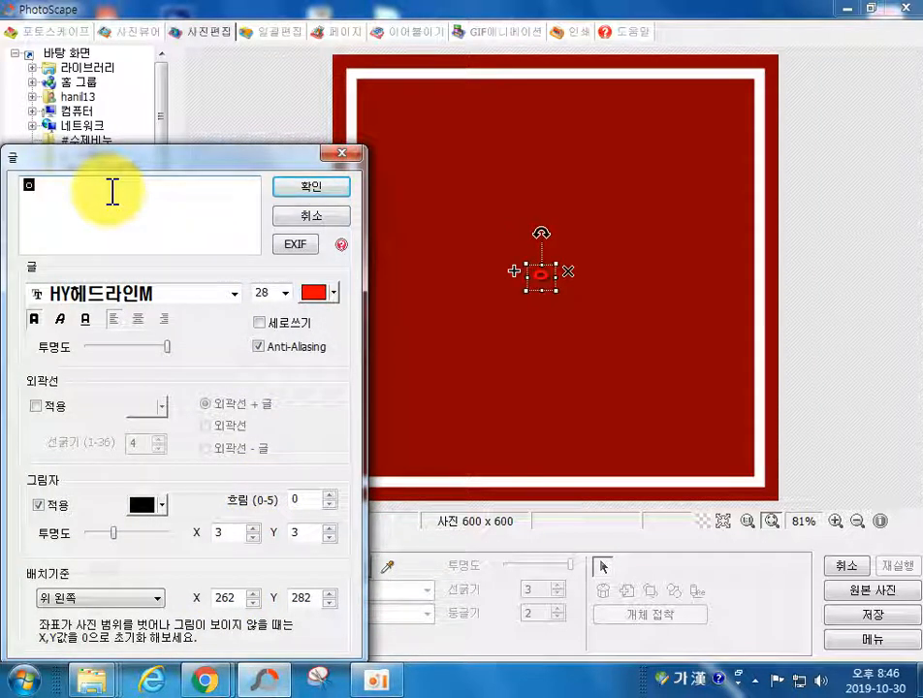
pyautogui.write('ㅠ튜브 ㄷㅗㅇㅇㅕㅇㅅ')
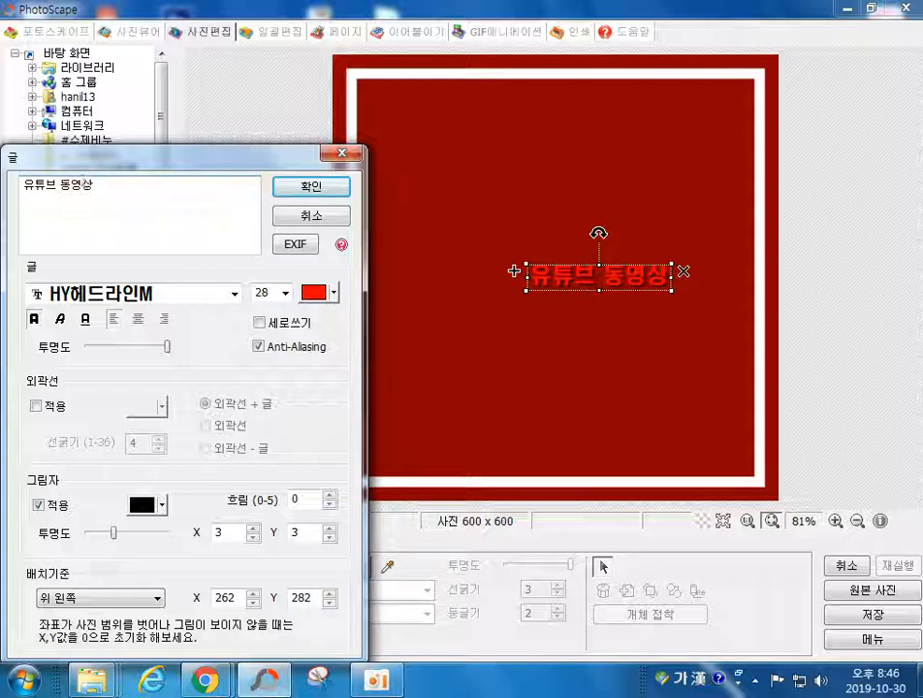
pyautogui.click(313, 293)
pyautogui.click(423, 407)
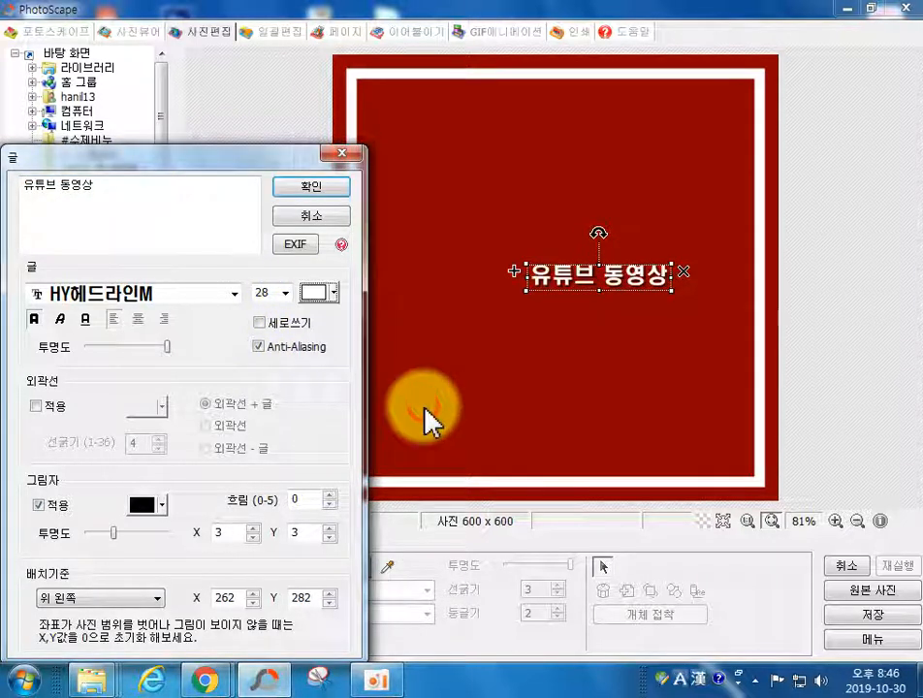
pyautogui.click(36, 505)
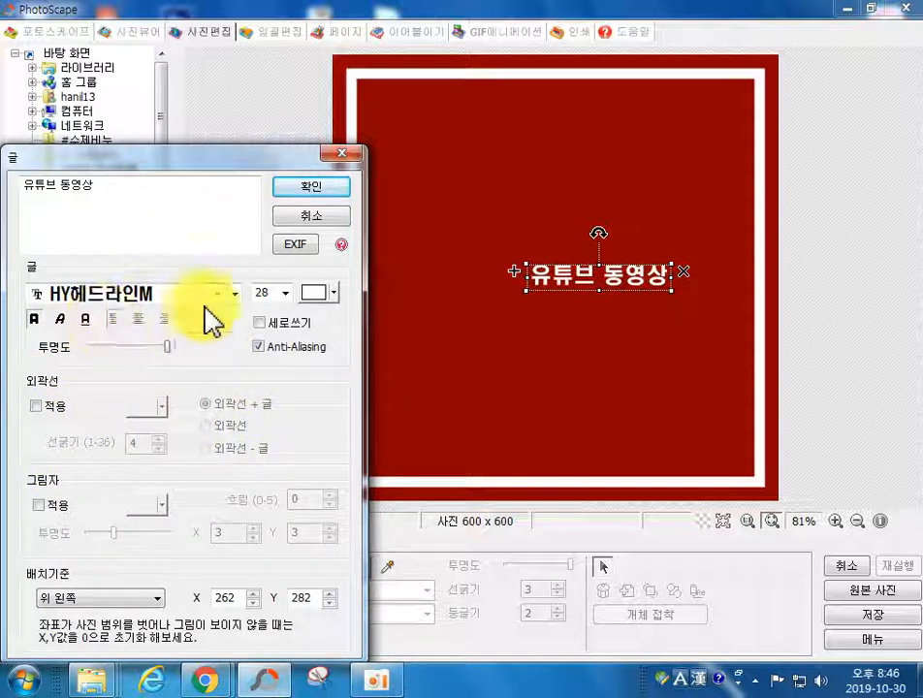
pyautogui.click(283, 188)
# Step: Enlarge the "유튜브 동영상" text to about size 80 and place it across the upper part of the white frame
pyautogui.moveTo(527, 264); pyautogui.dragTo(350, 233)
pyautogui.moveTo(490, 265); pyautogui.dragTo(507, 136)
pyautogui.moveTo(691, 167); pyautogui.dragTo(692, 196)
pyautogui.moveTo(758, 213); pyautogui.dragTo(723, 202)
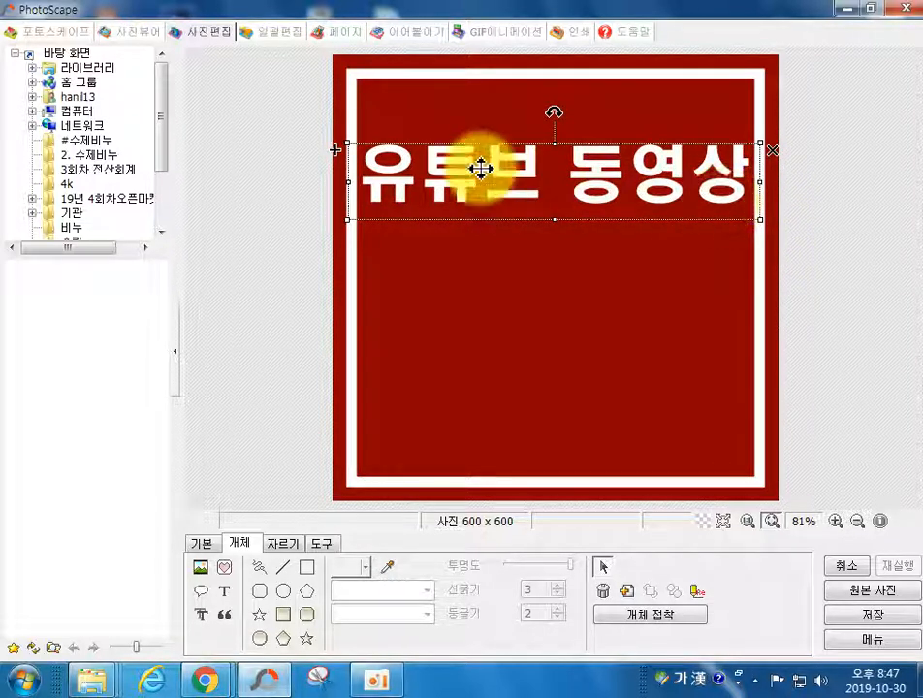
# Step: Duplicate the "유튜브 동영상" text directly below the original and open the copy for editing
pyautogui.moveTo(372, 172); pyautogui.dragTo(442, 277)
pyautogui.doubleClick(443, 277)
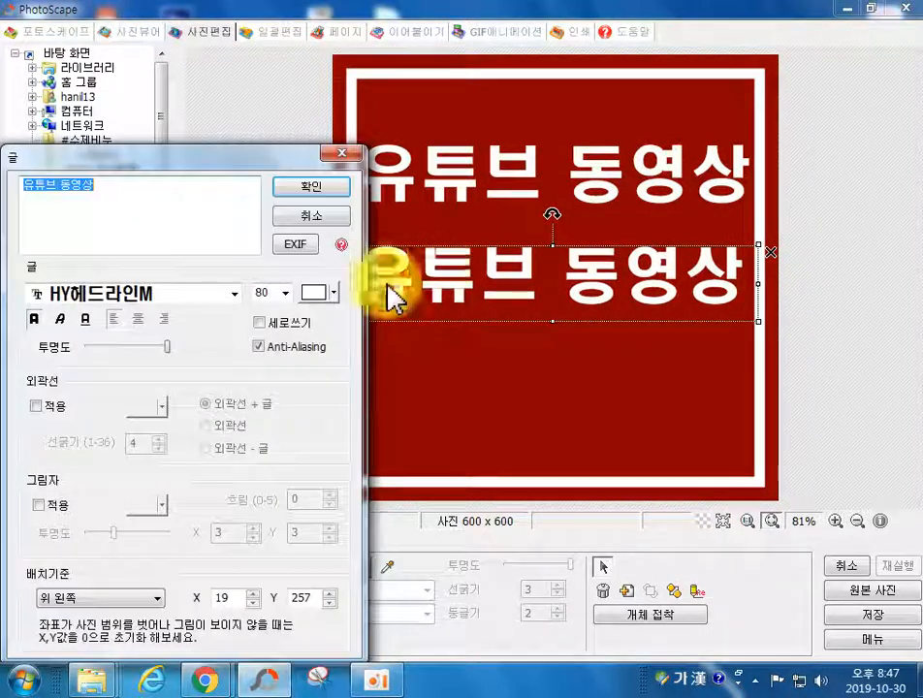
pyautogui.write('ㄱ')
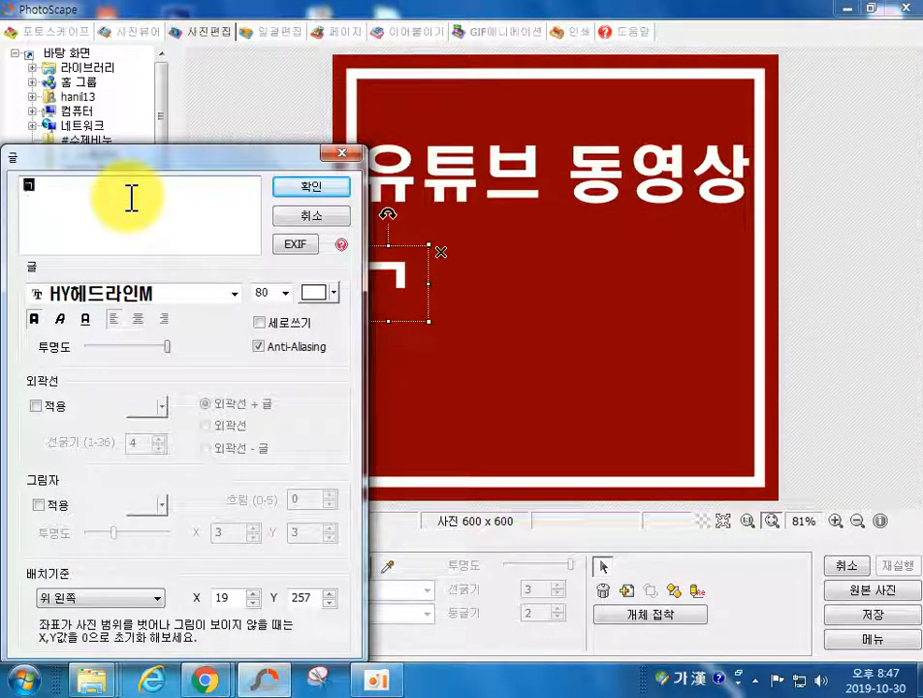
pyautogui.write('고화질 당')
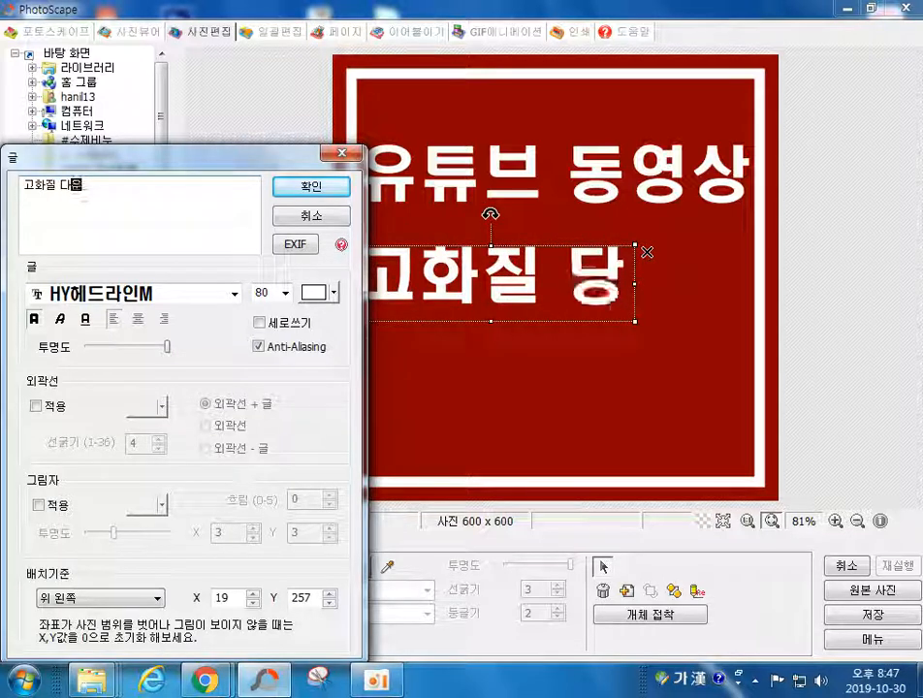
pyautogui.write('운로')
pyautogui.press('BackSpace')
pyautogui.press('BackSpace')
pyautogui.press('BackSpace')
pyautogui.press('BackSpace')
pyautogui.press('BackSpace')
pyautogui.press('BackSpace')
pyautogui.press('BackSpace')
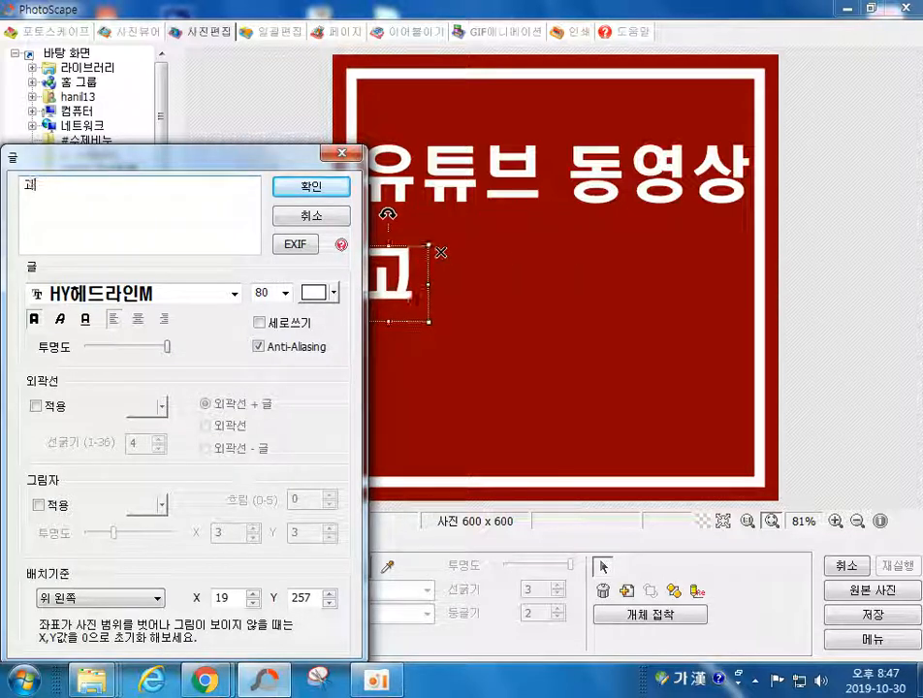
pyautogui.press('BackSpace')
pyautogui.press('BackSpace')
# Step: Replace the text of the copied second line with "4K 고화질" and apply it
pyautogui.write('4ㅏ')
pyautogui.press('BackSpace')
pyautogui.press('Hangul')
pyautogui.write('K')
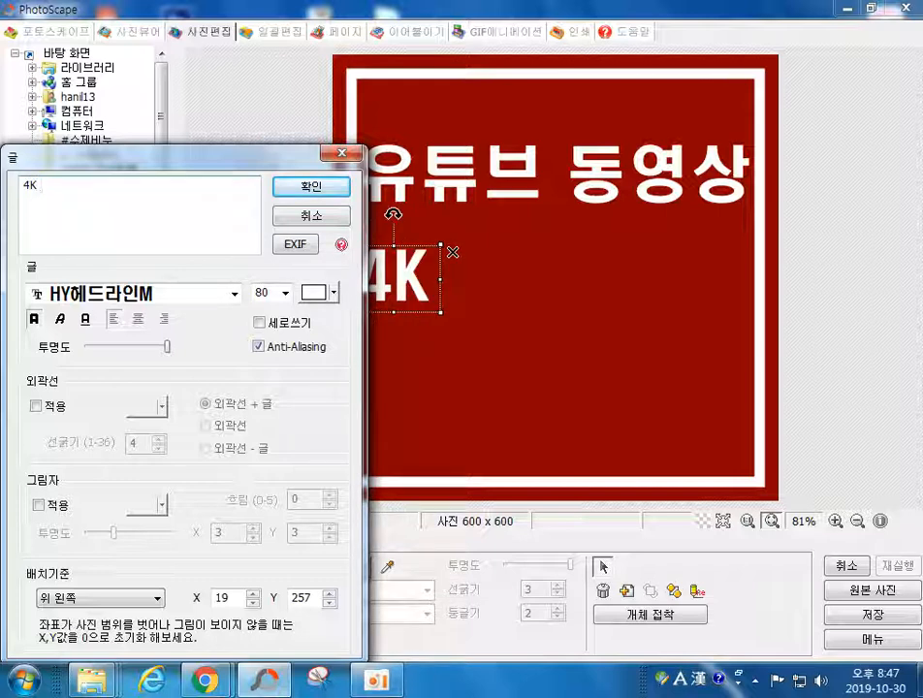
pyautogui.write(' rh')
pyautogui.press('BackSpace')
pyautogui.press('BackSpace')
pyautogui.press('Hangul')
pyautogui.write('고화')
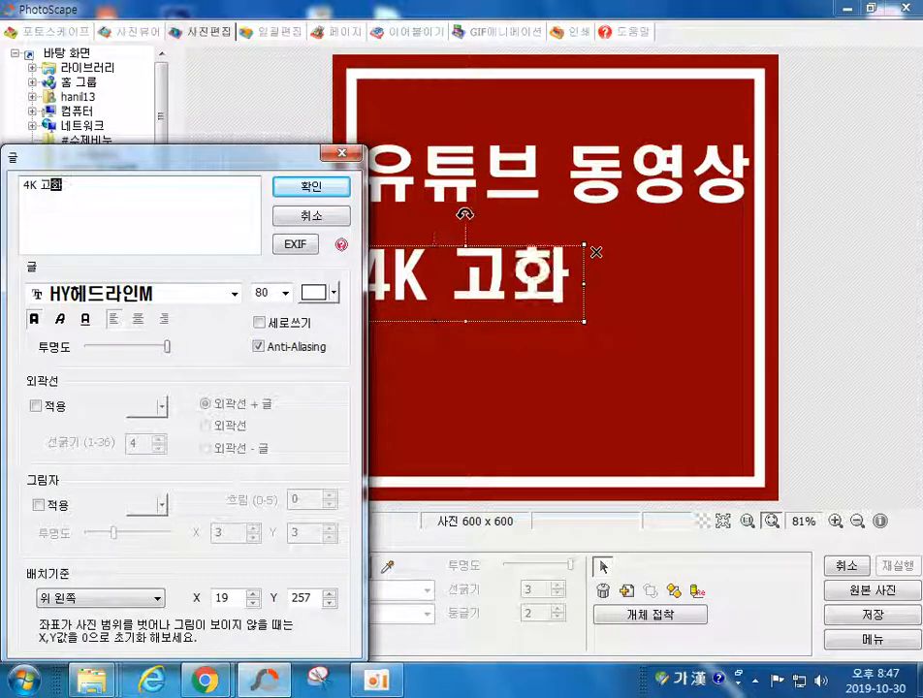
pyautogui.write('질')
pyautogui.click(328, 187)
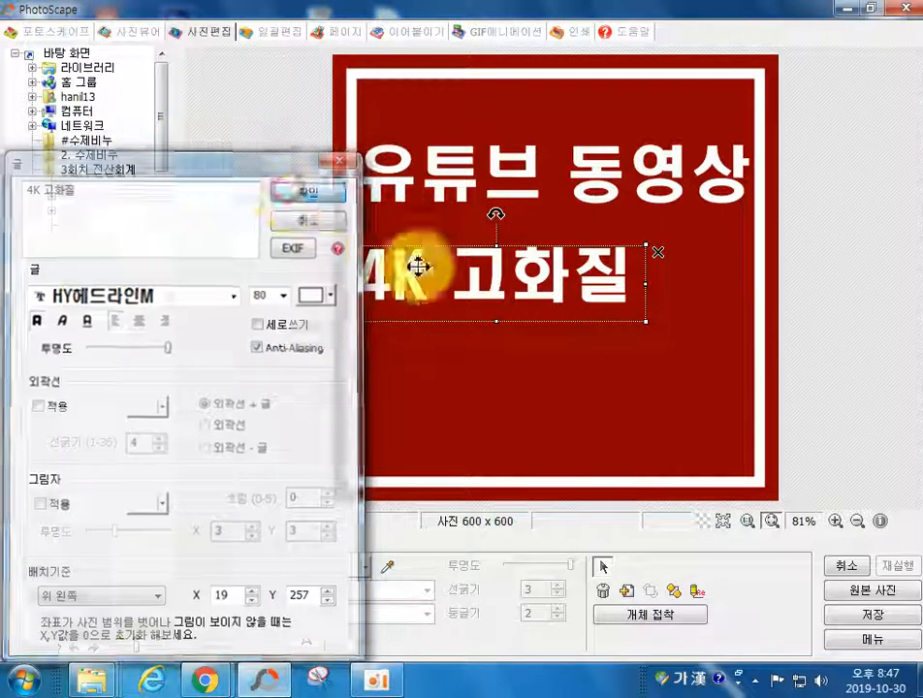
# Step: Enlarge the "4K 고화질" line to about size 106, fitted within the white frame, and colour it golden yellow
pyautogui.moveTo(647, 322); pyautogui.dragTo(676, 344)
pyautogui.moveTo(637, 302); pyautogui.dragTo(651, 315)
pyautogui.doubleClick(651, 315)
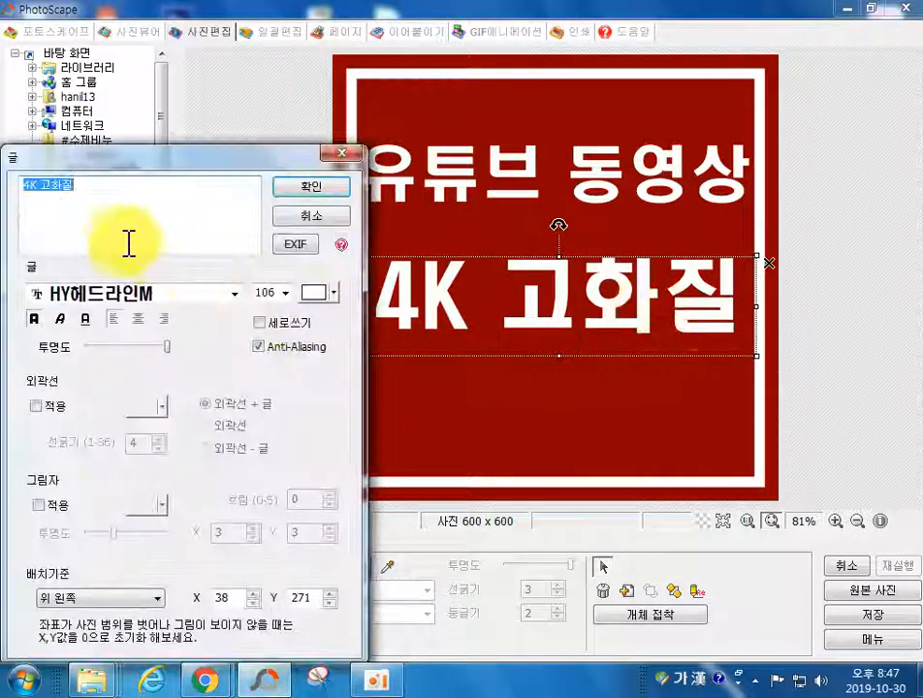
pyautogui.click(313, 292)
pyautogui.click(329, 388)
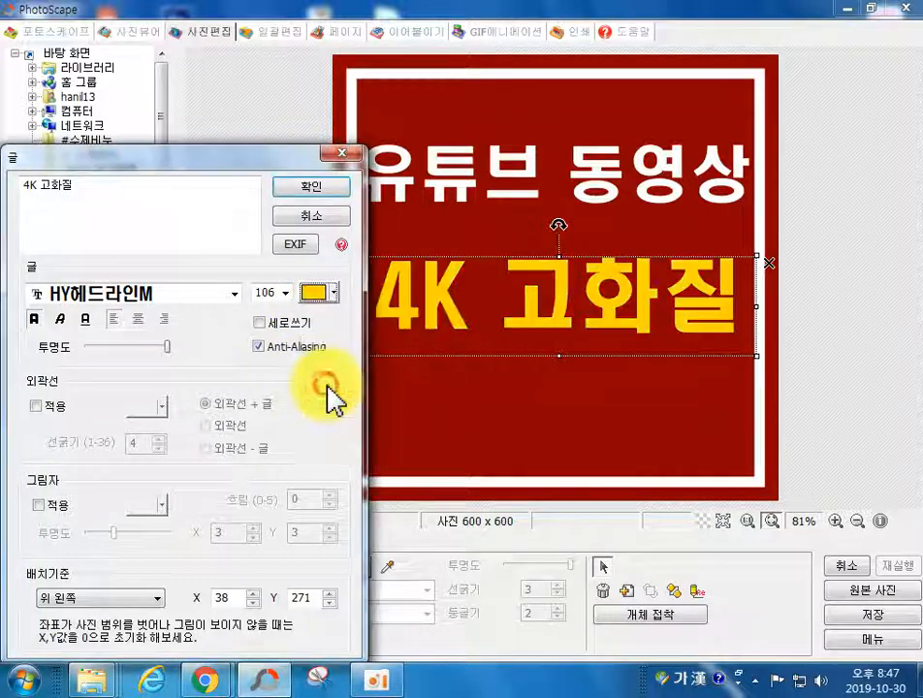
pyautogui.click(311, 186)
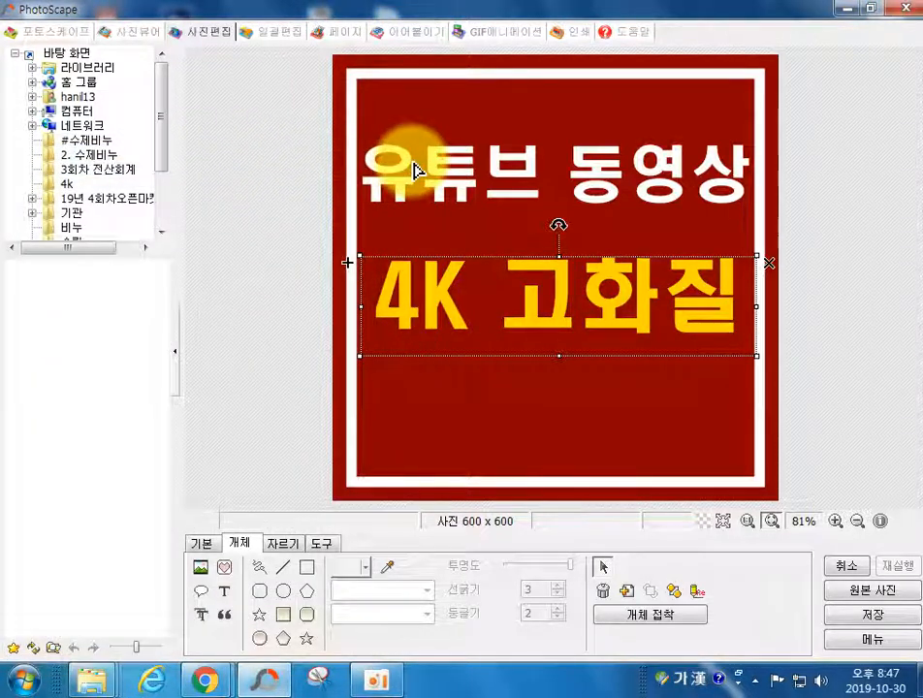
# Step: Copy the white "유튜브 동영상" line below the yellow text, change the copy to "다운로드하기" and centre it in the frame
pyautogui.click(383, 159)
pyautogui.moveTo(379, 167); pyautogui.dragTo(382, 402)
pyautogui.doubleClick(383, 402)
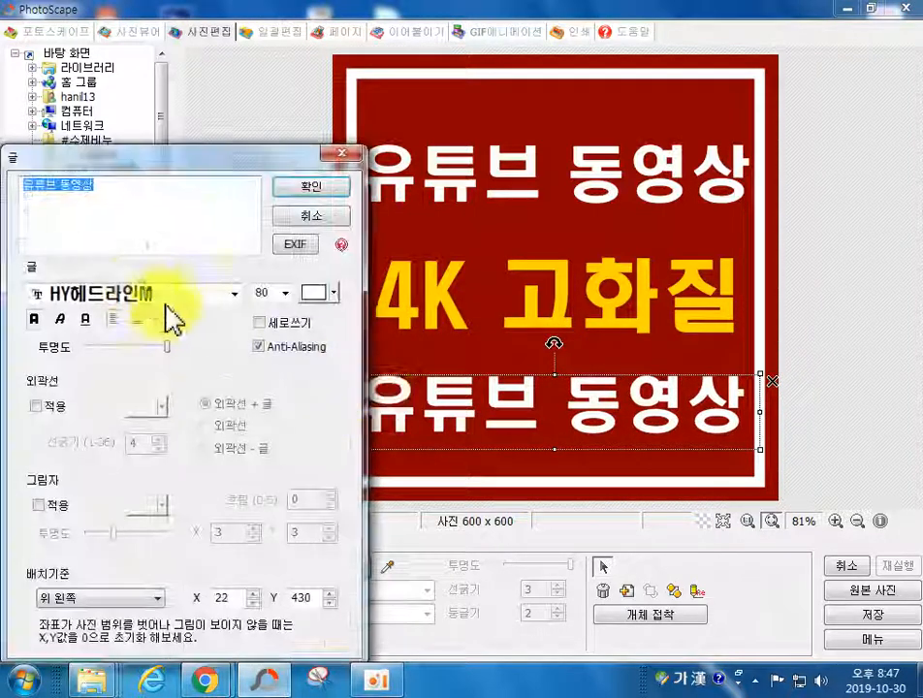
pyautogui.write('ㄷㅏ운로드')
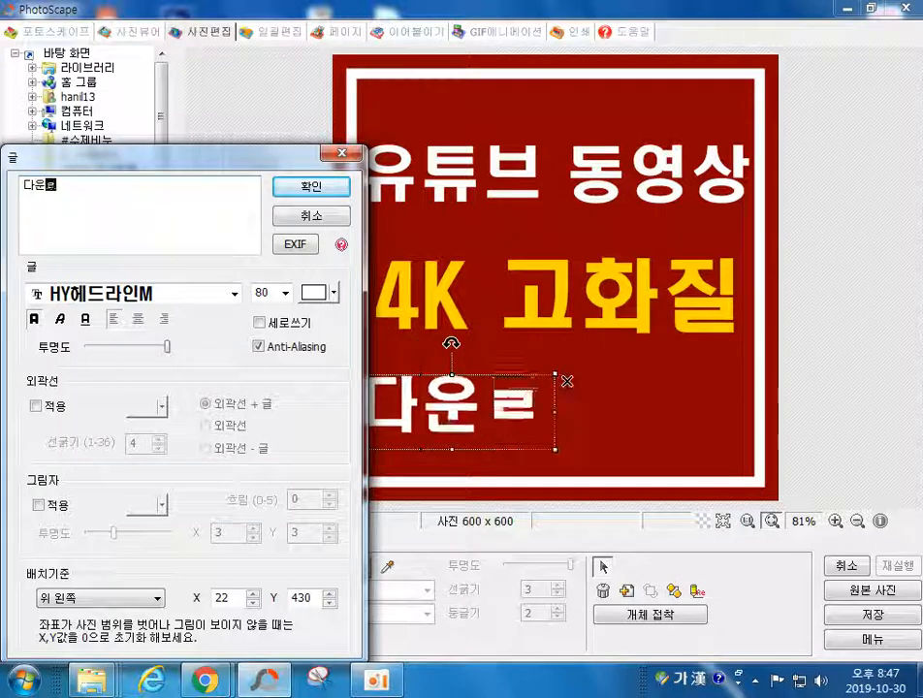
pyautogui.write('하기')
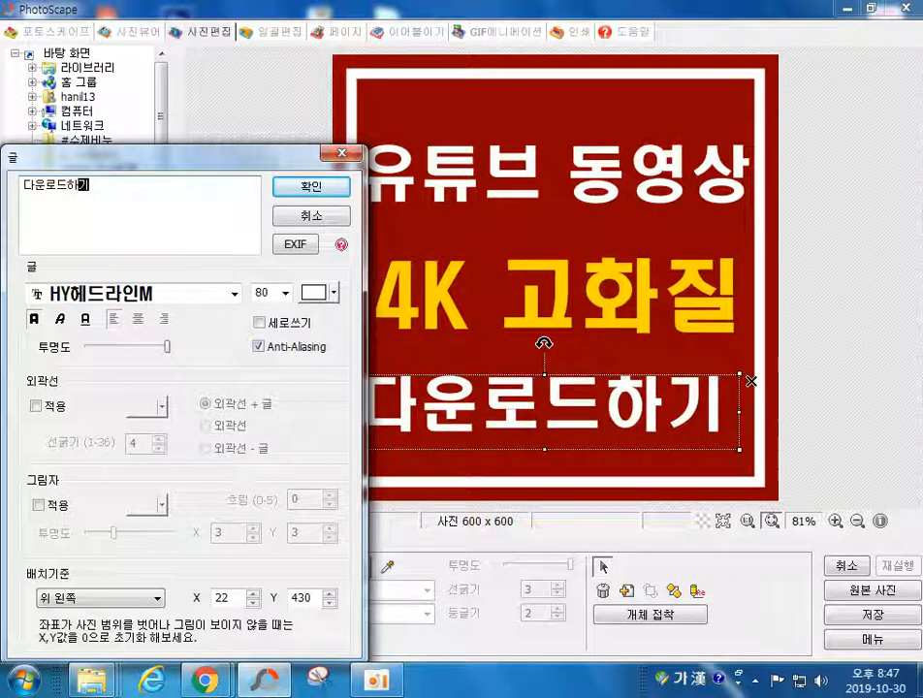
pyautogui.click(309, 186)
pyautogui.moveTo(465, 408); pyautogui.dragTo(476, 408)
# Step: Shift the three text lines slightly upward to even out their vertical spacing inside the frame
pyautogui.click(476, 312)
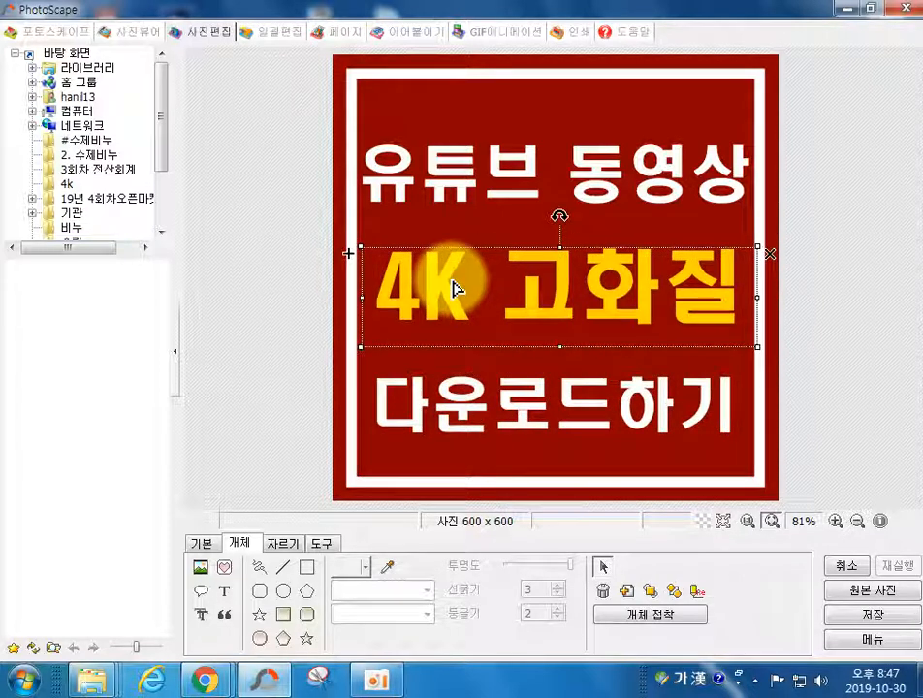
pyautogui.click(433, 175)
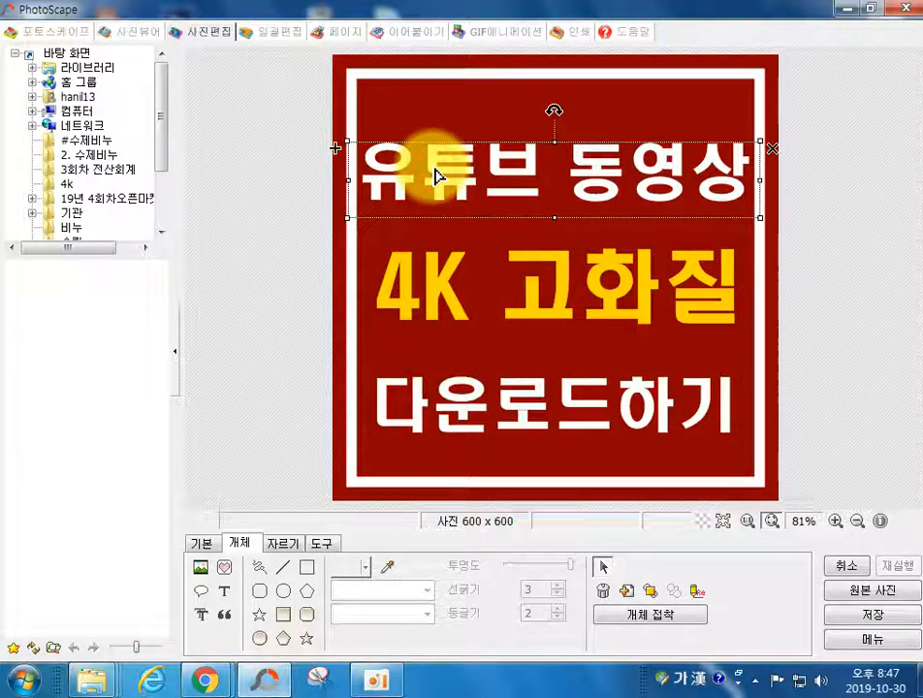
pyautogui.click(447, 299)
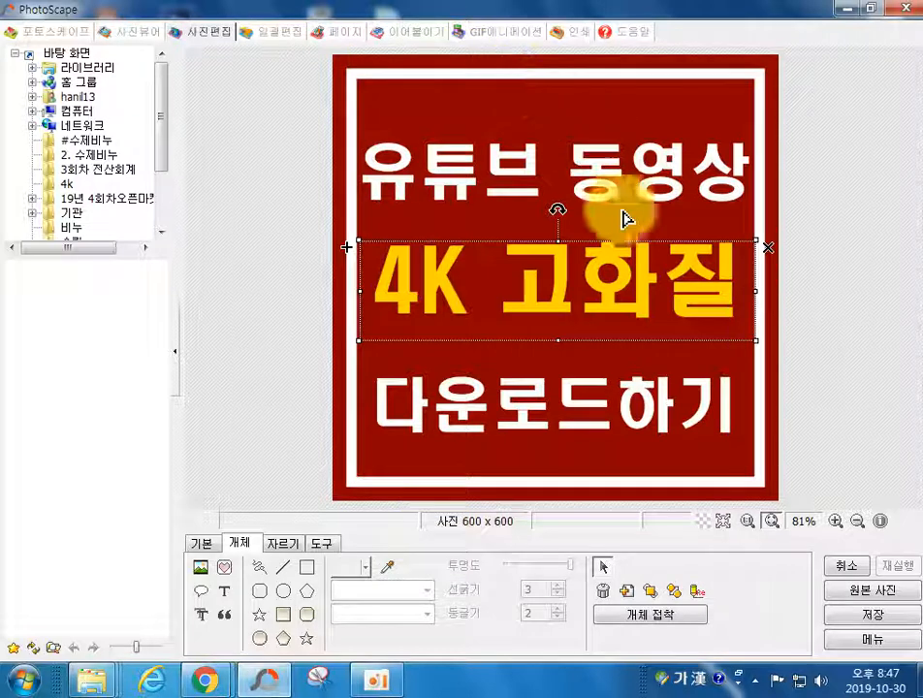
pyautogui.click(573, 397)
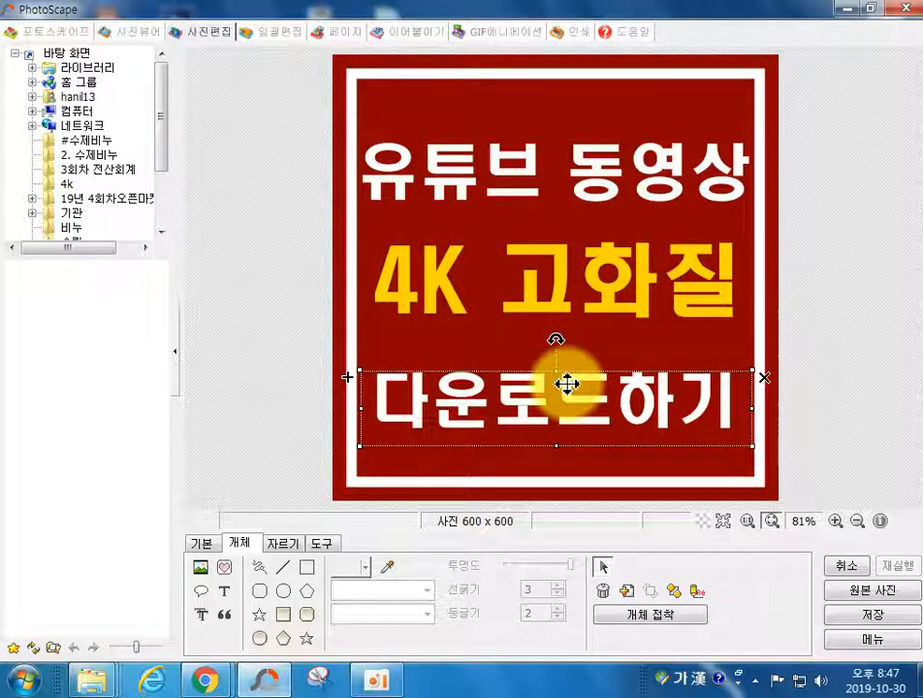
# Step: Save the thumbnail as a JPEG named 0 in the 4k folder
pyautogui.click(885, 615)
pyautogui.click(241, 339)
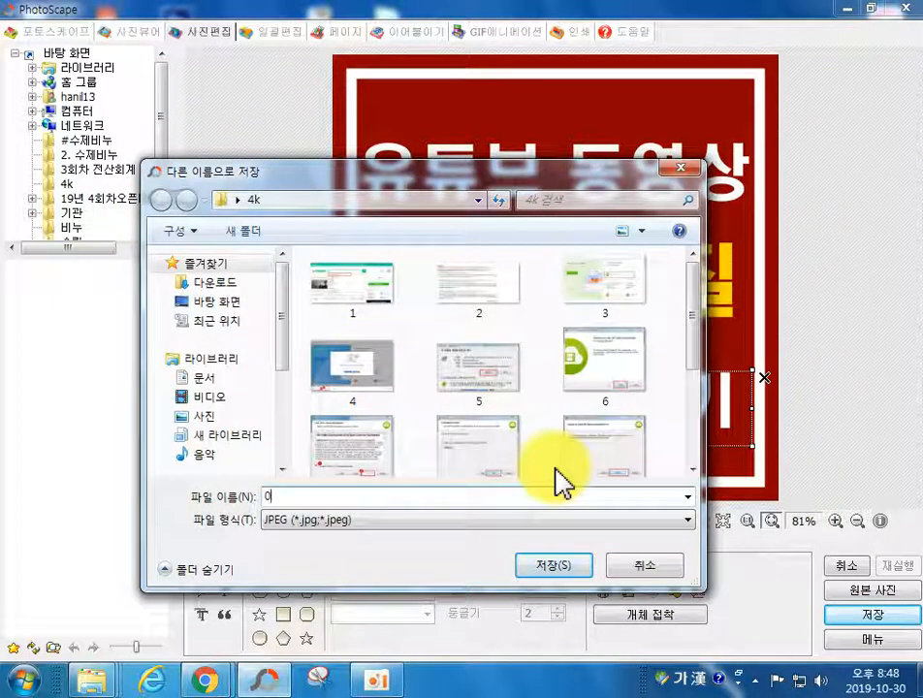
pyautogui.click(554, 567)
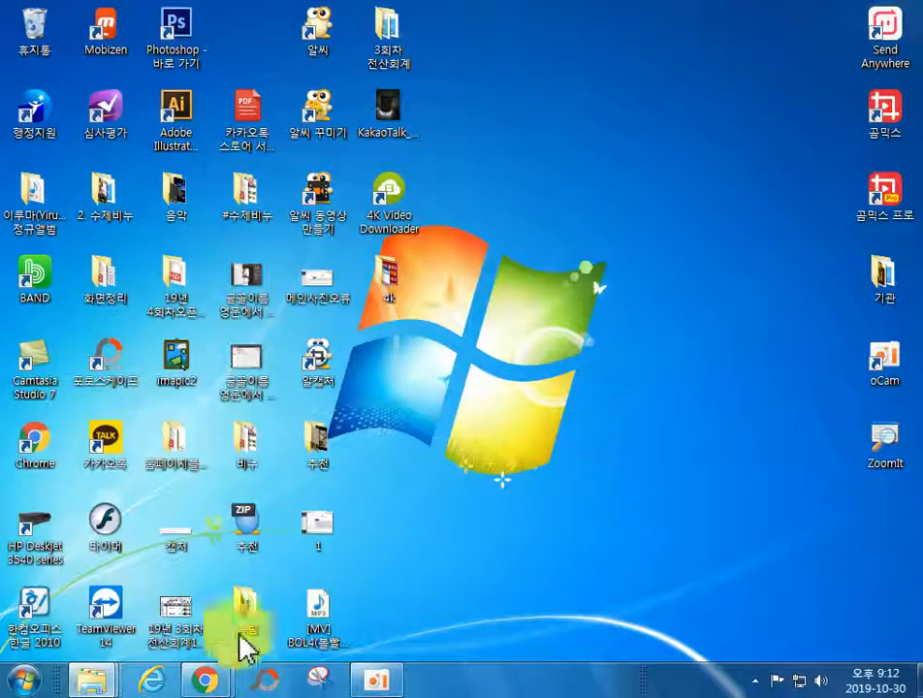
# Step: Open a new Chrome window, search Google for "키워드마스터" and open the whereispost.com keyword page in a maximized window
pyautogui.rightClick(211, 684)
pyautogui.click(145, 592)
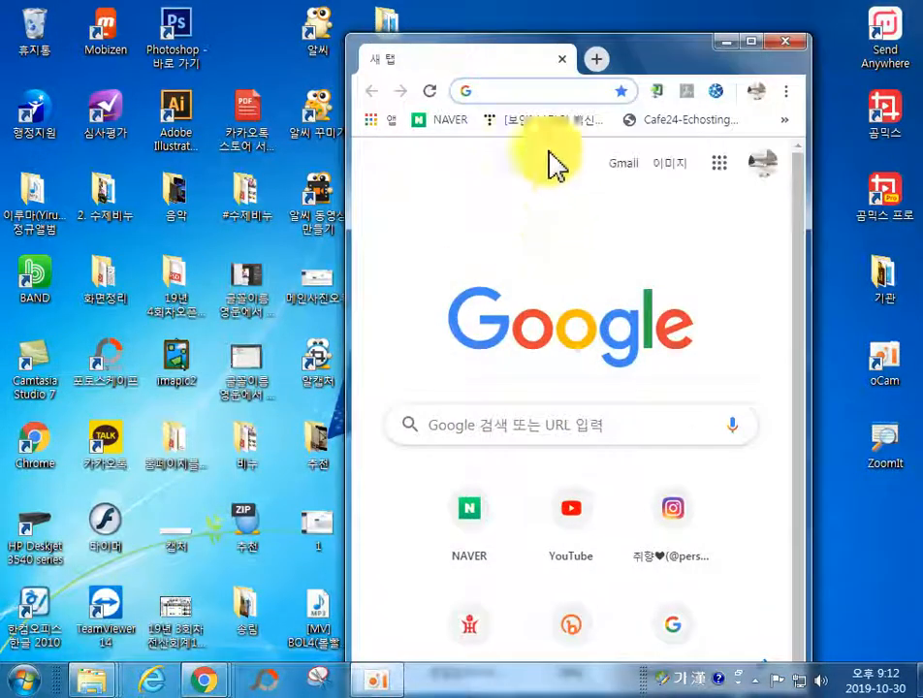
pyautogui.click(467, 425)
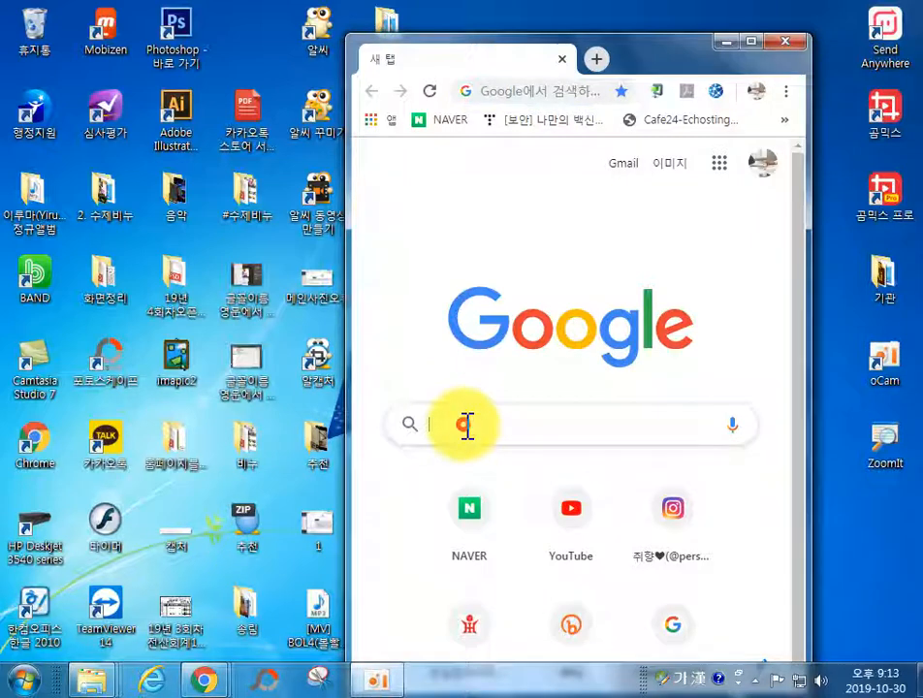
pyautogui.write('키워드마스터')
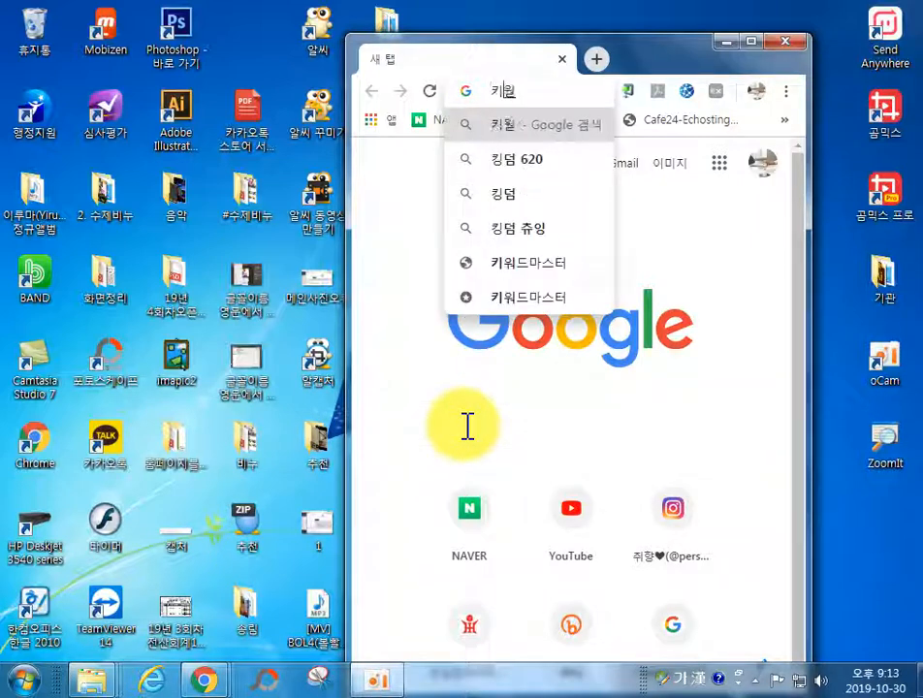
pyautogui.press('Return')
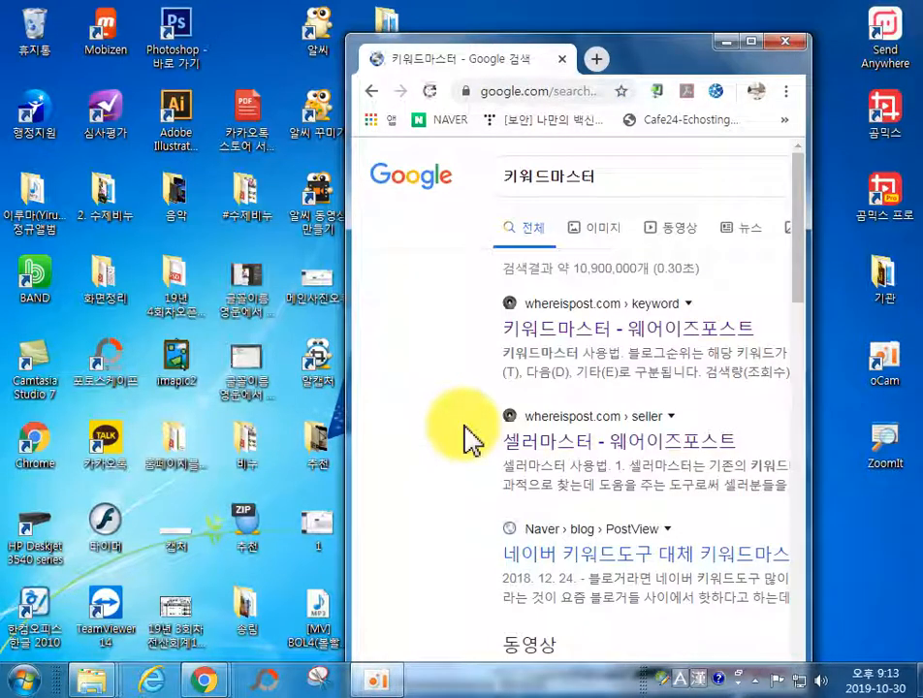
pyautogui.click(572, 330)
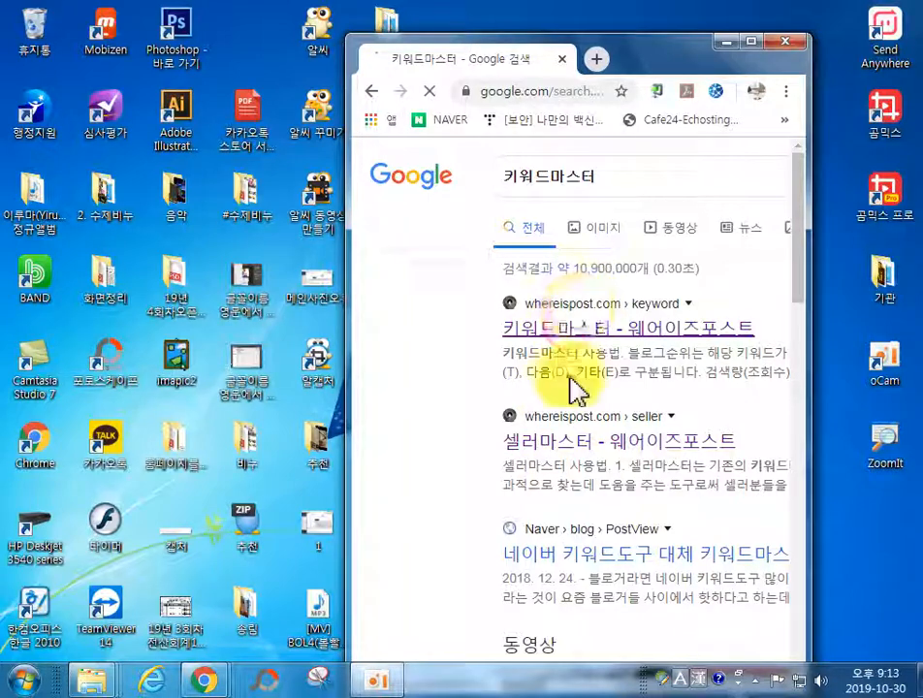
pyautogui.click(751, 42)
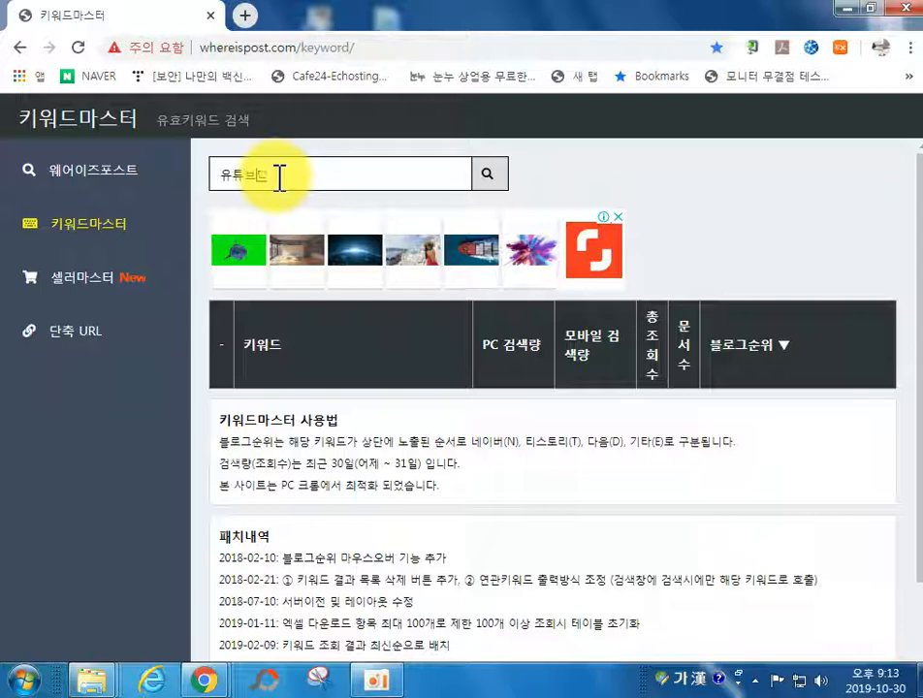
# Step: Look up the keywords "유튜브다운로드" and "유튜브동영상" in 키워드마스터
pyautogui.press('Return')
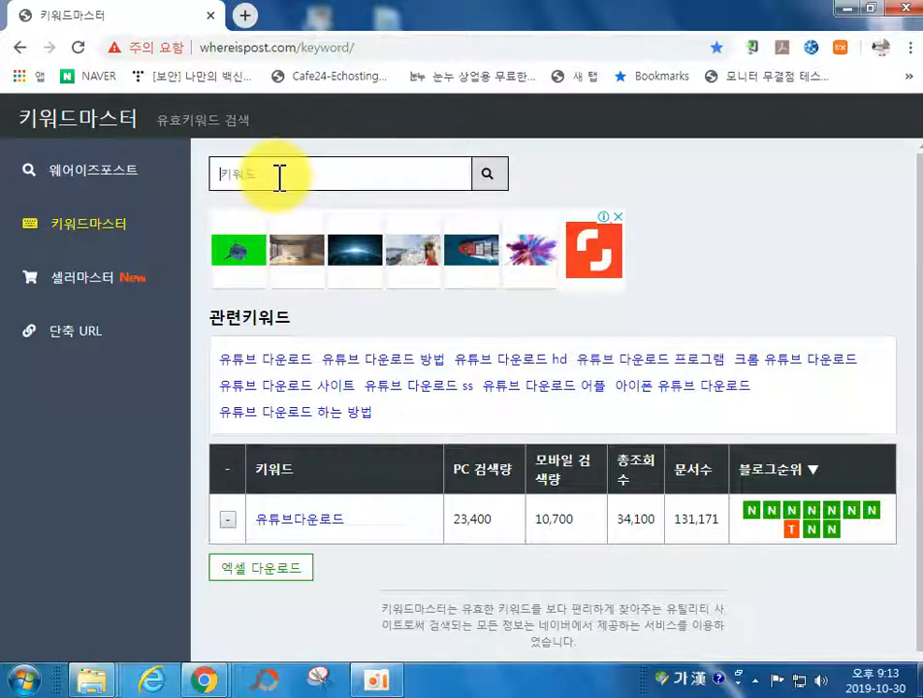
pyautogui.scroll(-1, 368, 223)
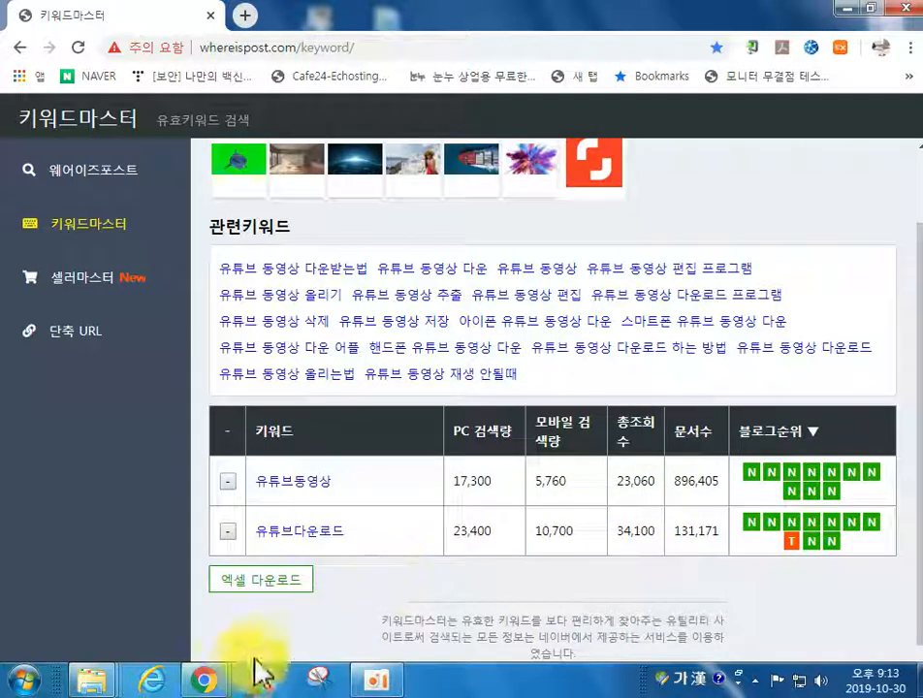
# Step: Open Naver in a new Chrome window, search for "유튜브 동영상" from the suggestions for "유튜브" and expand the related searches
pyautogui.rightClick(206, 679)
pyautogui.click(184, 589)
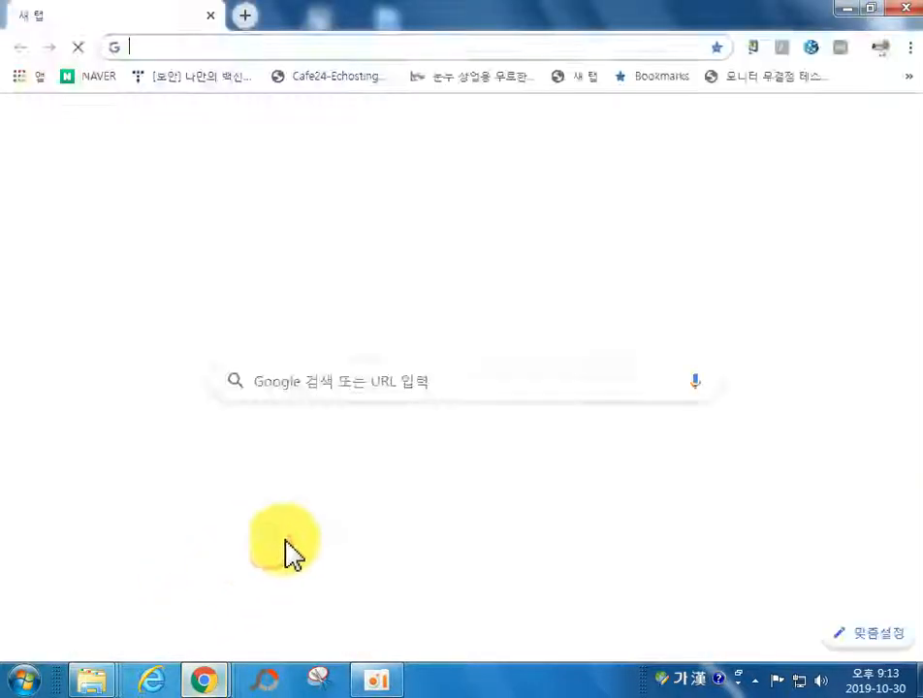
pyautogui.click(272, 503)
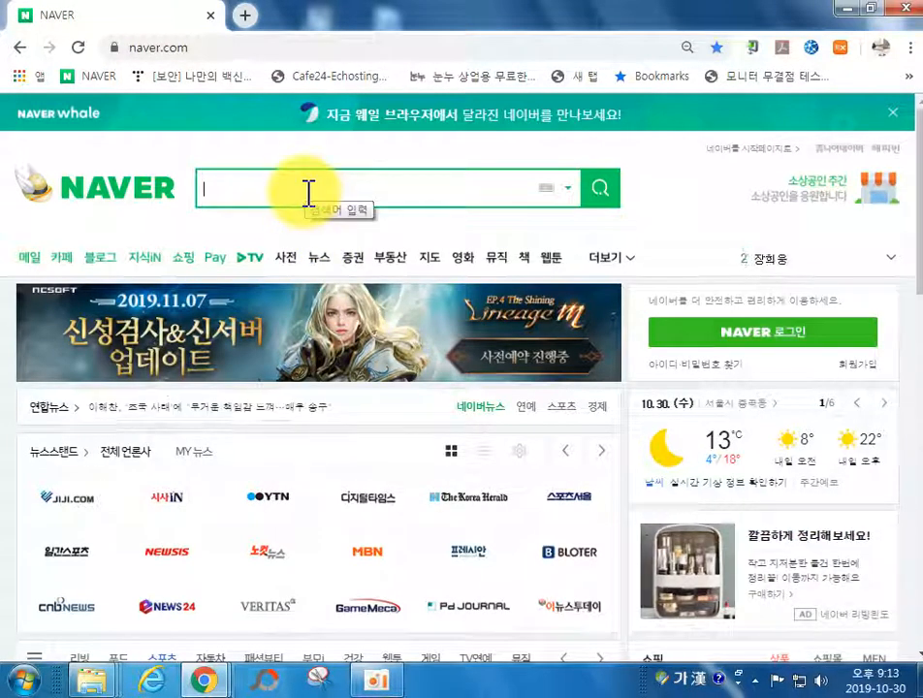
pyautogui.write('유튜브')
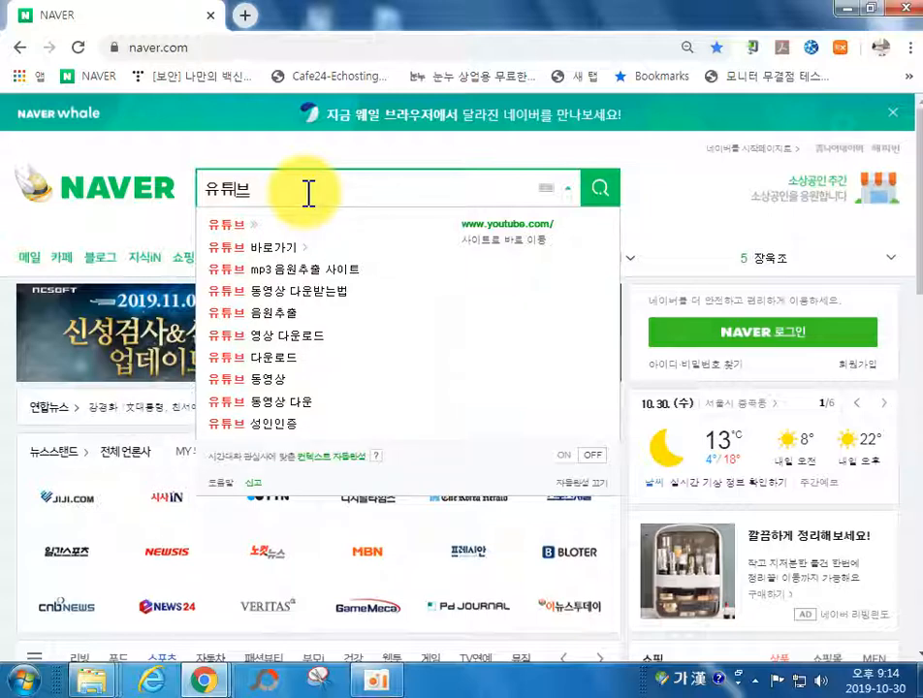
pyautogui.click(267, 385)
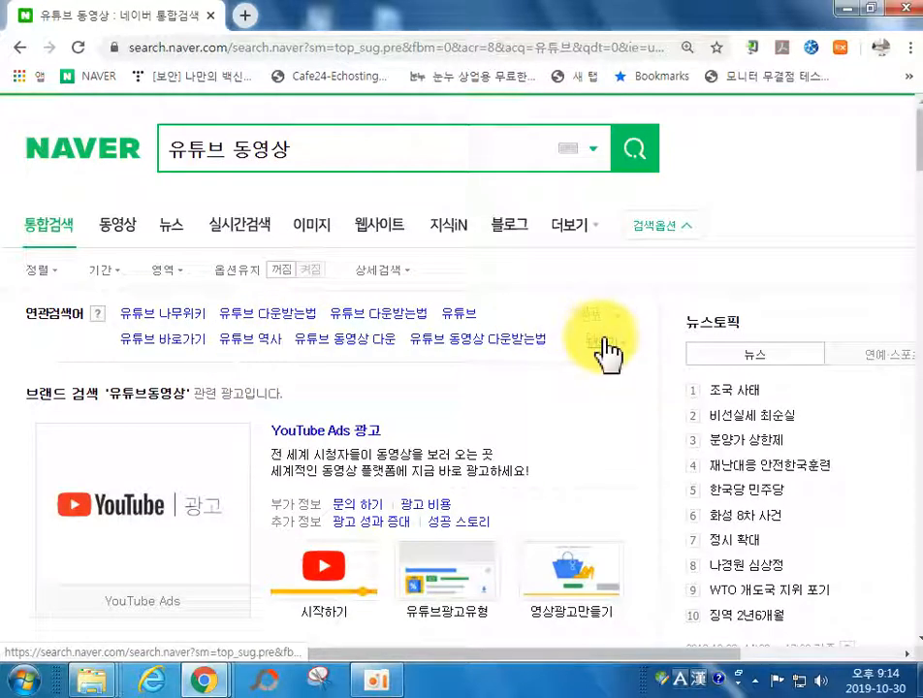
pyautogui.click(601, 341)
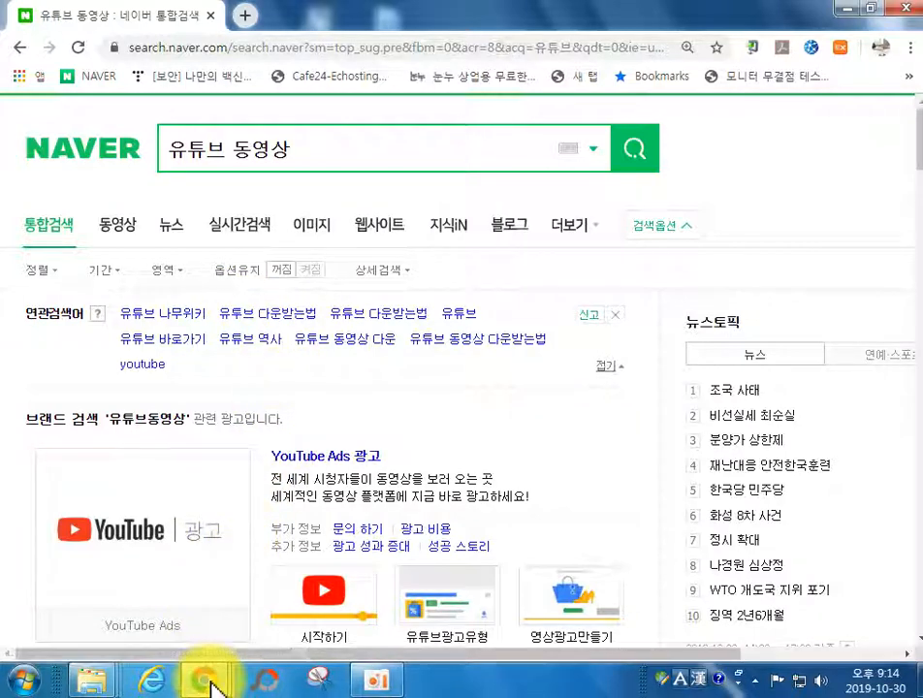
# Step: Return to the 키워드마스터 window and look up the related keywords "유튜브 동영상 다운" and "유튜브 동영상 추출"
pyautogui.moveTo(206, 677)
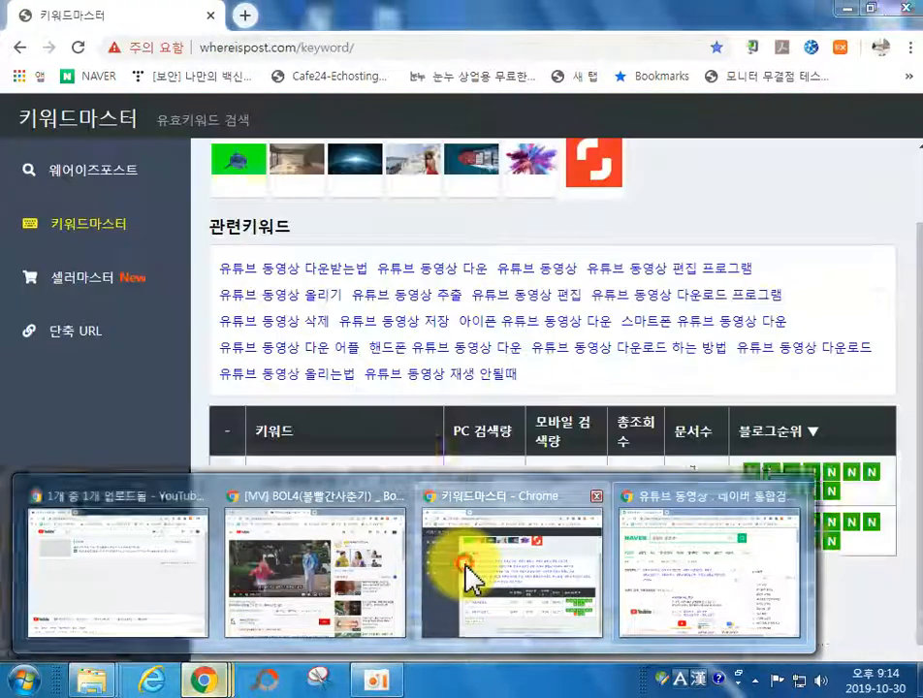
pyautogui.click(471, 579)
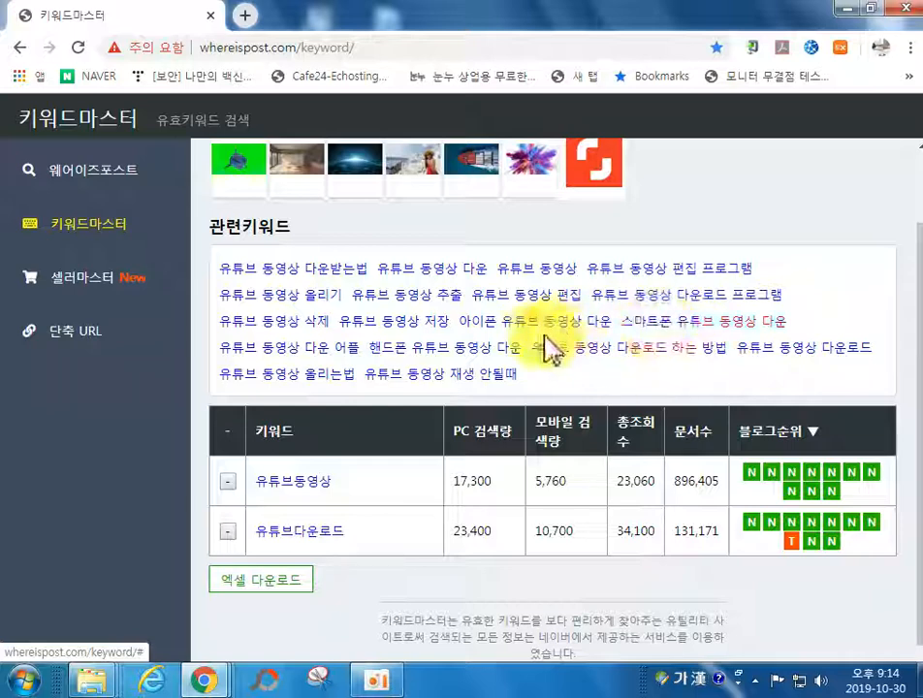
pyautogui.click(449, 271)
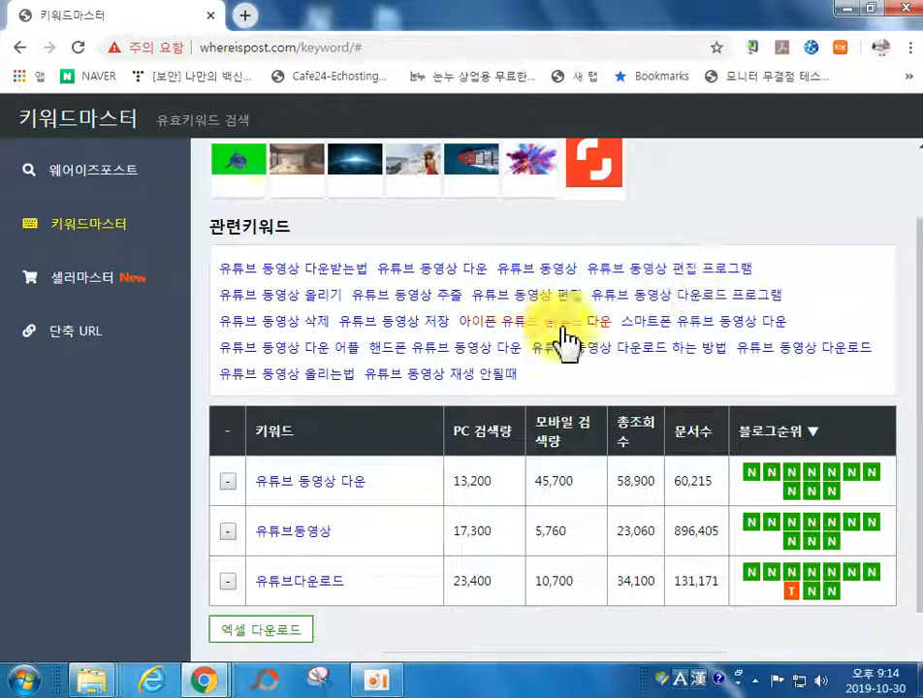
pyautogui.click(425, 293)
pyautogui.scroll(-3, 393, 509)
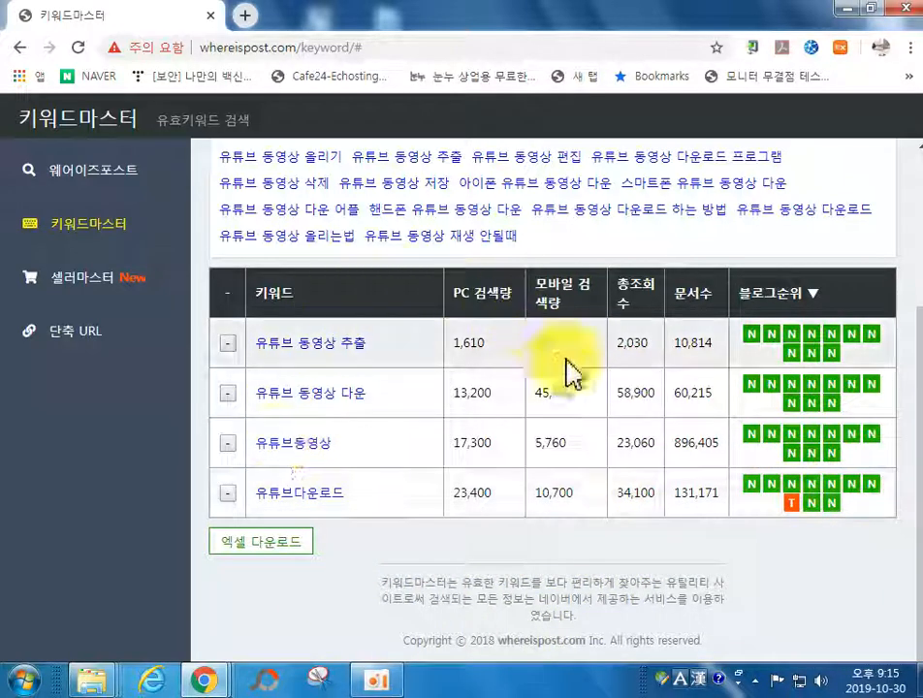
# Step: Return to the Naver home page and log in by entering the account ID and password
pyautogui.click(844, 10)
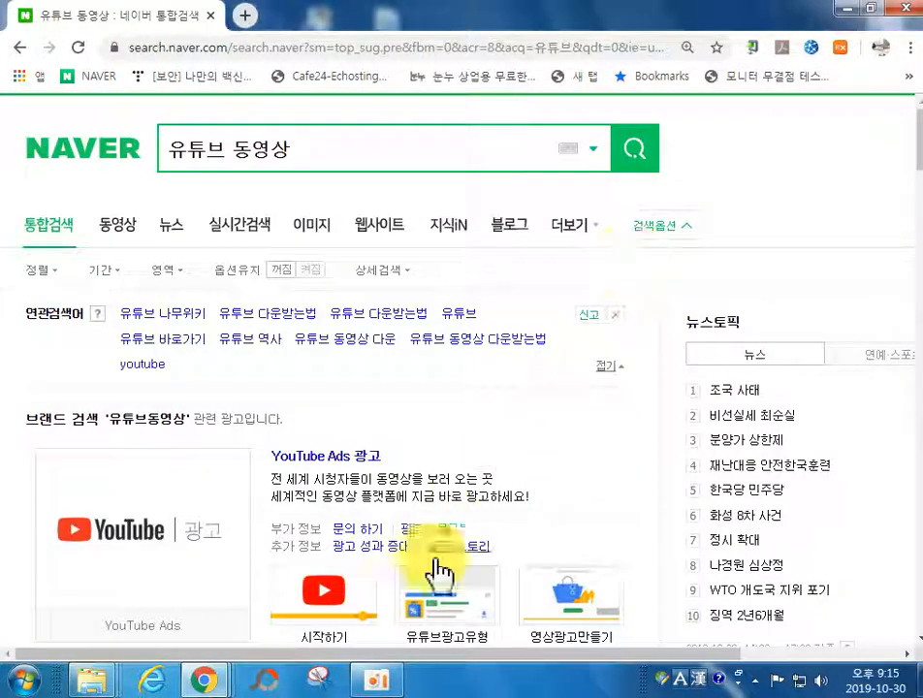
pyautogui.click(53, 150)
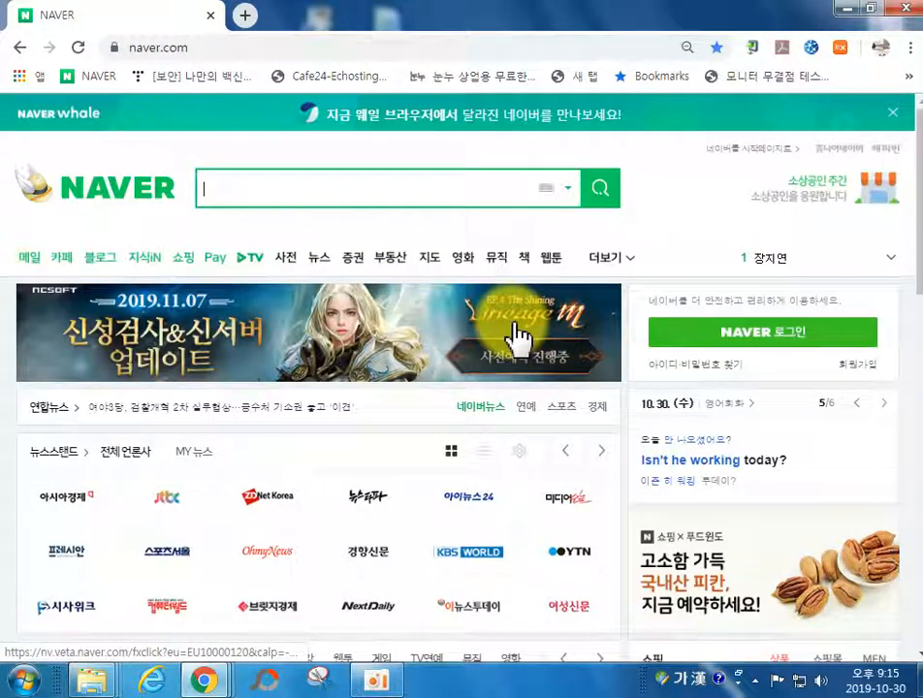
pyautogui.click(747, 351)
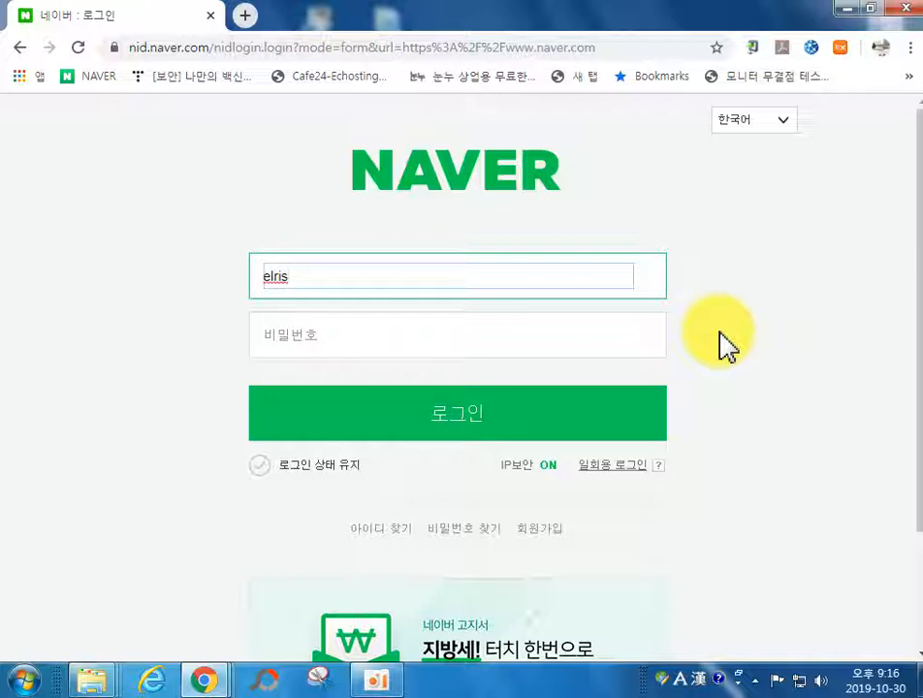
pyautogui.press('Tab')
pyautogui.write('***')
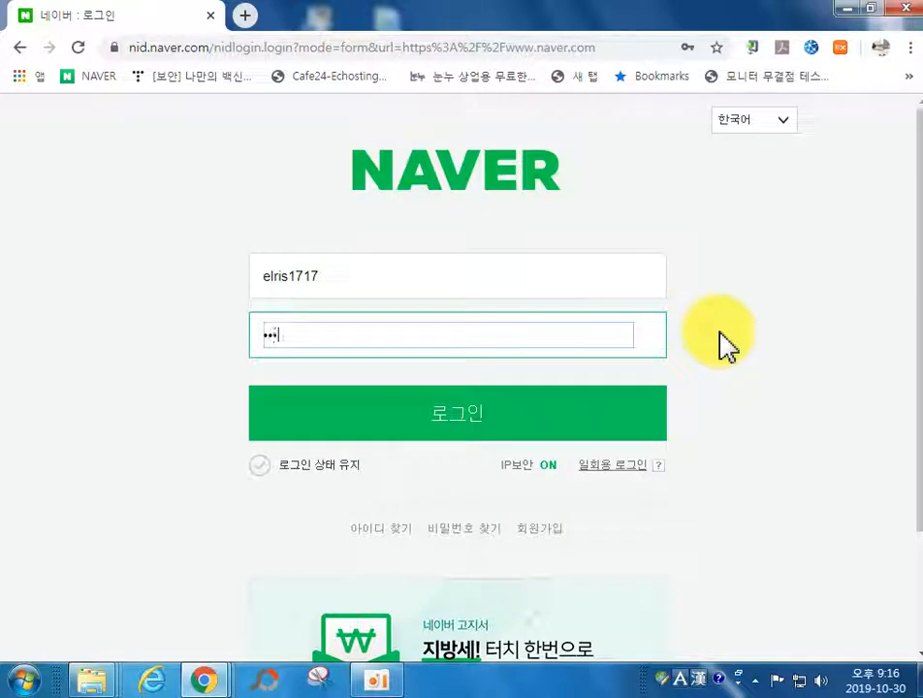
pyautogui.press('Return')
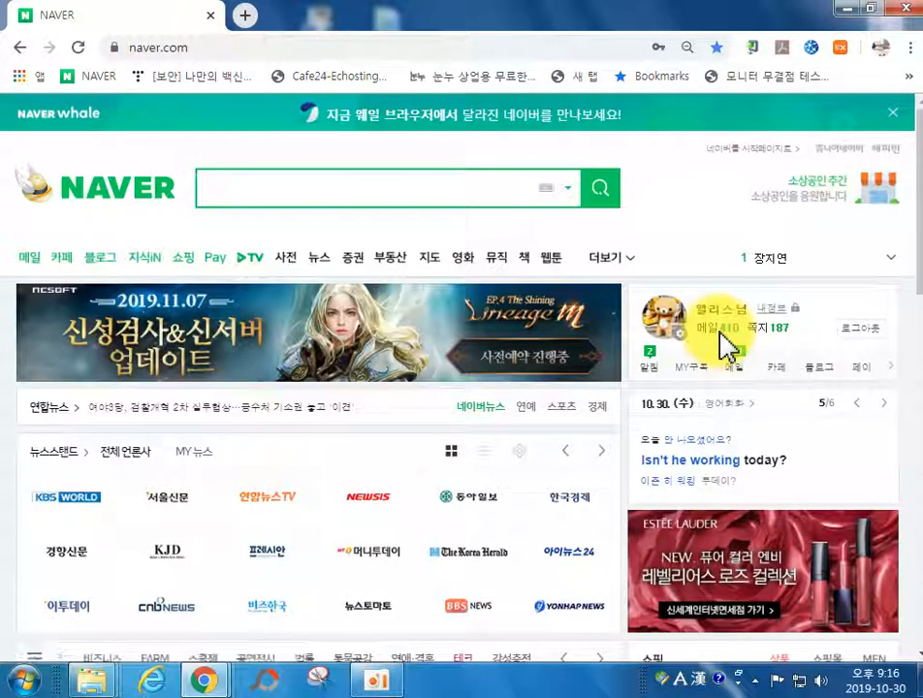
# Step: Open the account's own Naver blog and start writing a new post
pyautogui.moveTo(814, 387)
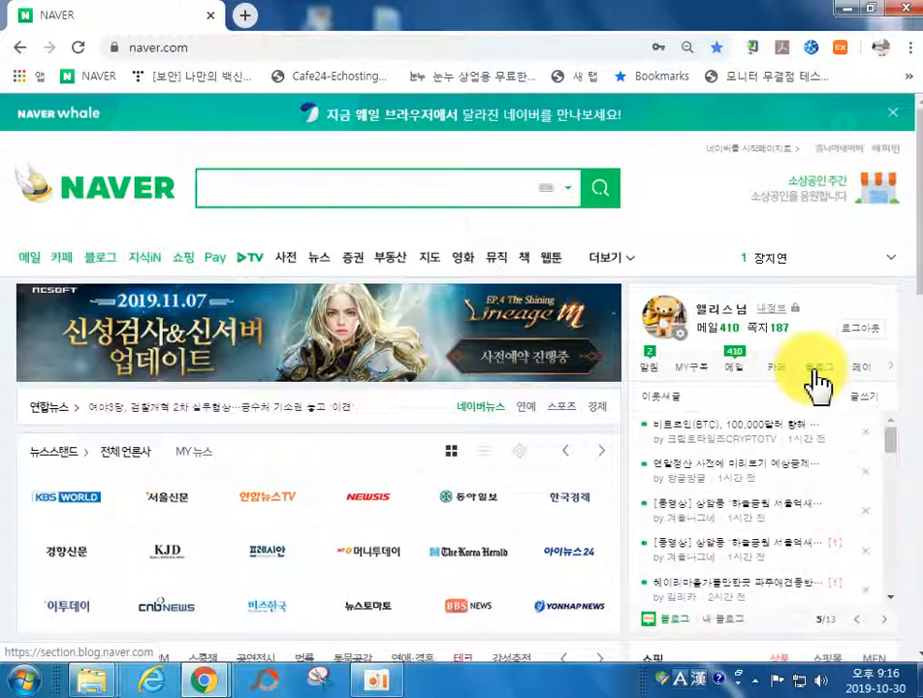
pyautogui.click(724, 622)
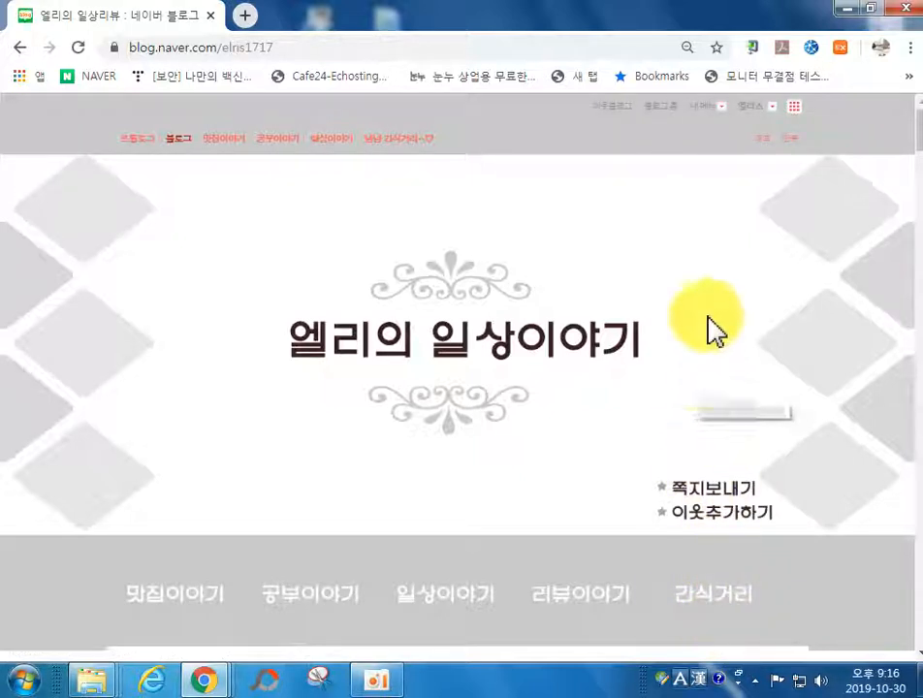
pyautogui.click(707, 109)
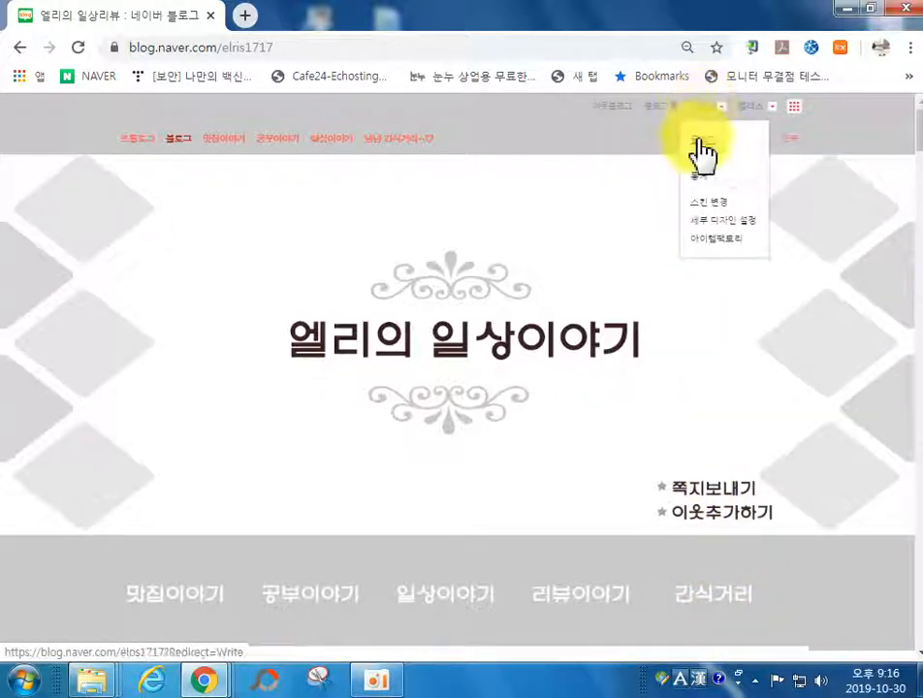
pyautogui.click(702, 150)
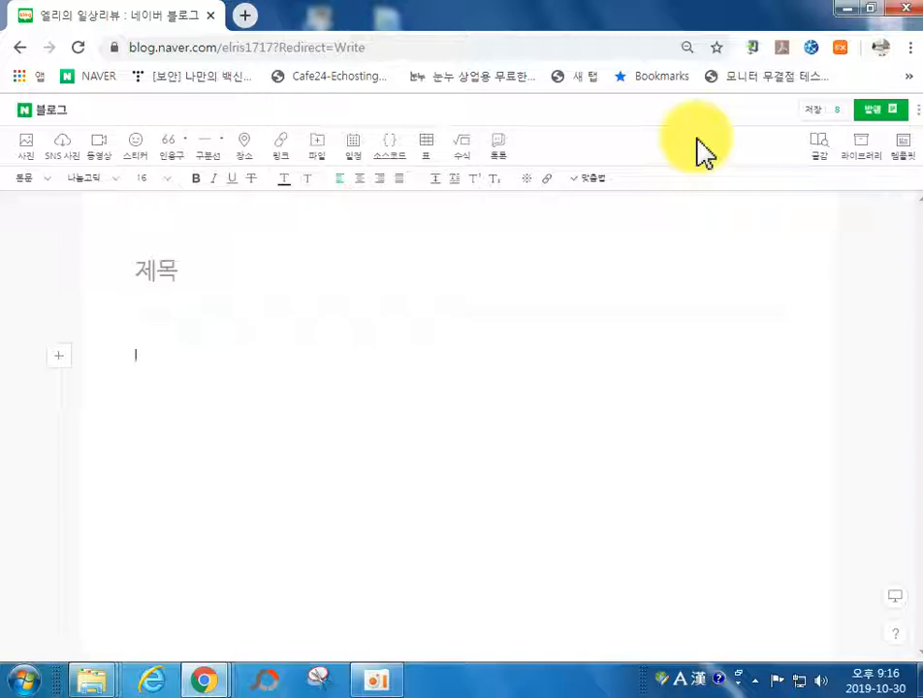
# Step: Title the post "유튜브 동영상 다운로드 쉽게 받는방법! 4K 비디오 다운로드면 끝"
pyautogui.click(240, 279)
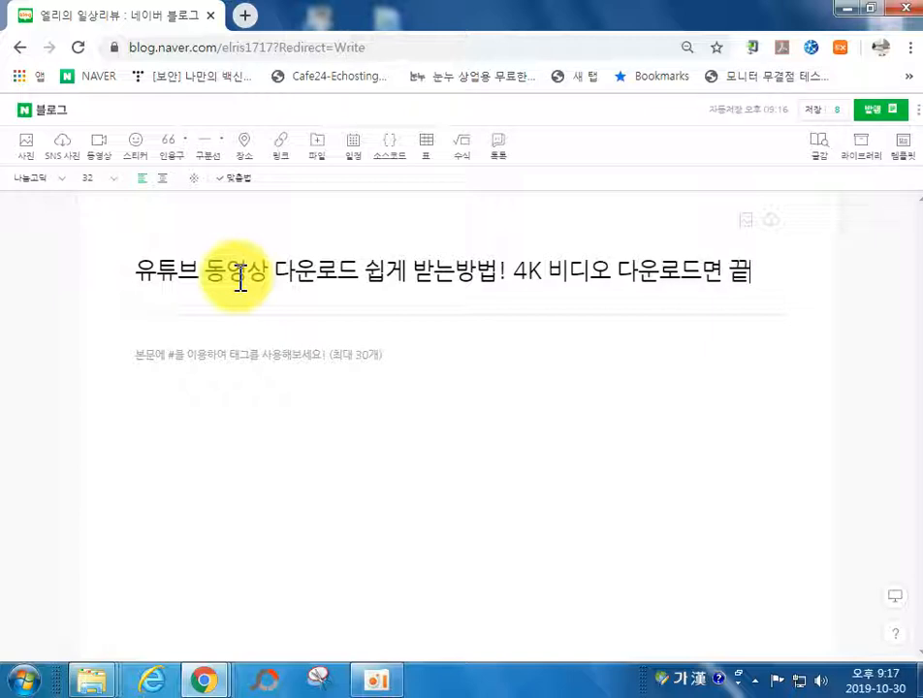
pyautogui.moveTo(511, 270); pyautogui.dragTo(128, 262)
pyautogui.click(526, 270)
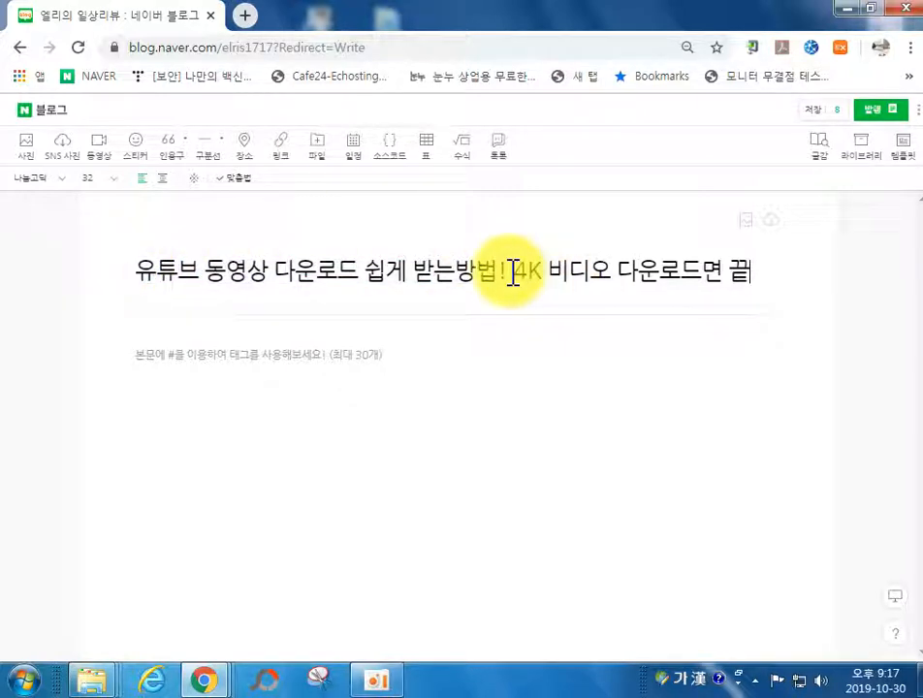
# Step: Switch to the 키워드마스터 window, look up the keyword "4k 비디오" and examine its related keywords
pyautogui.click(204, 679)
pyautogui.click(471, 575)
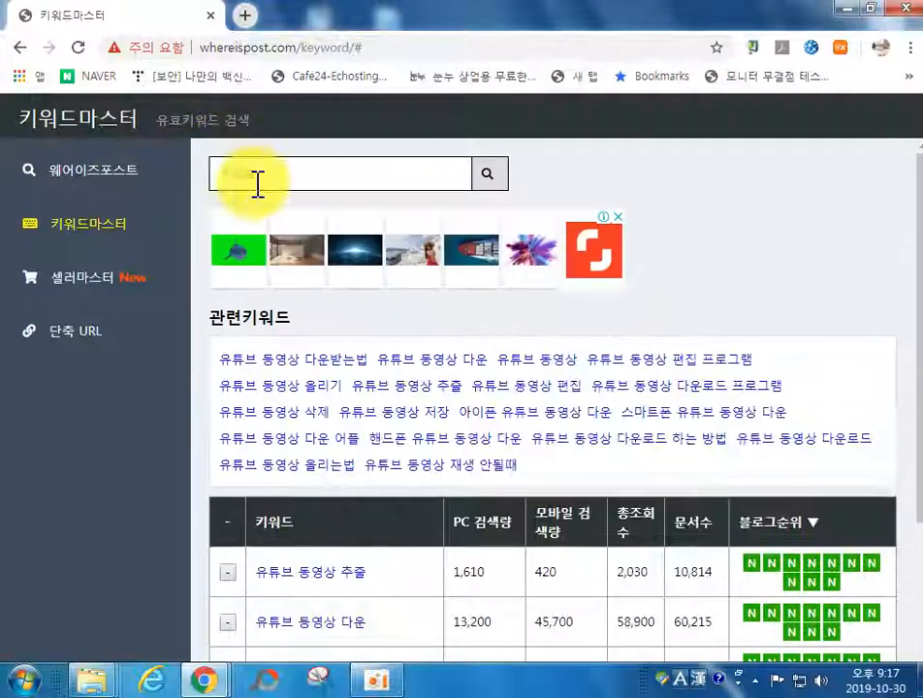
pyautogui.click(254, 184)
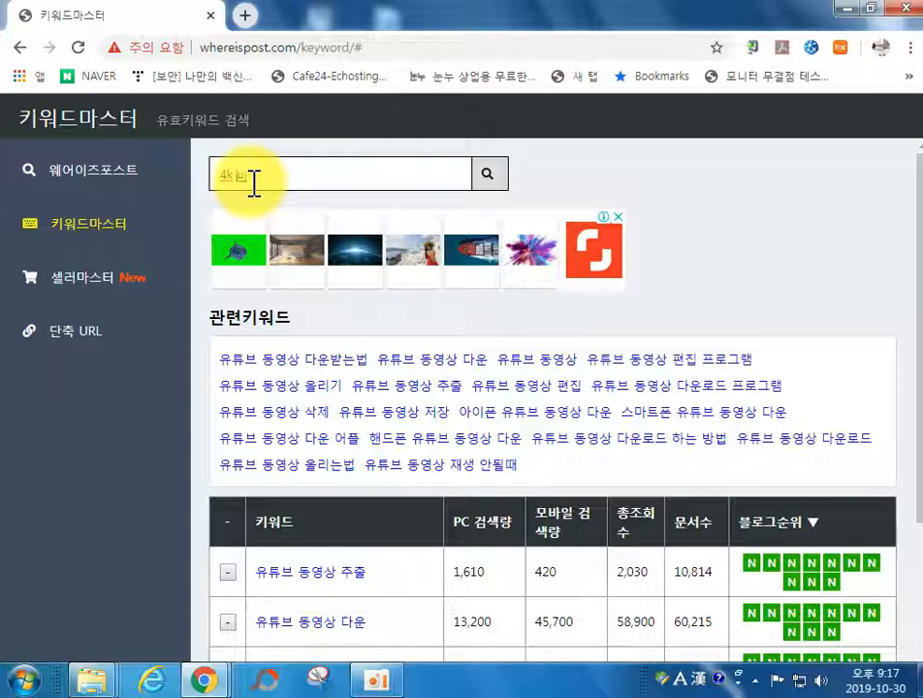
pyautogui.write('4k 비디오')
pyautogui.press('Return')
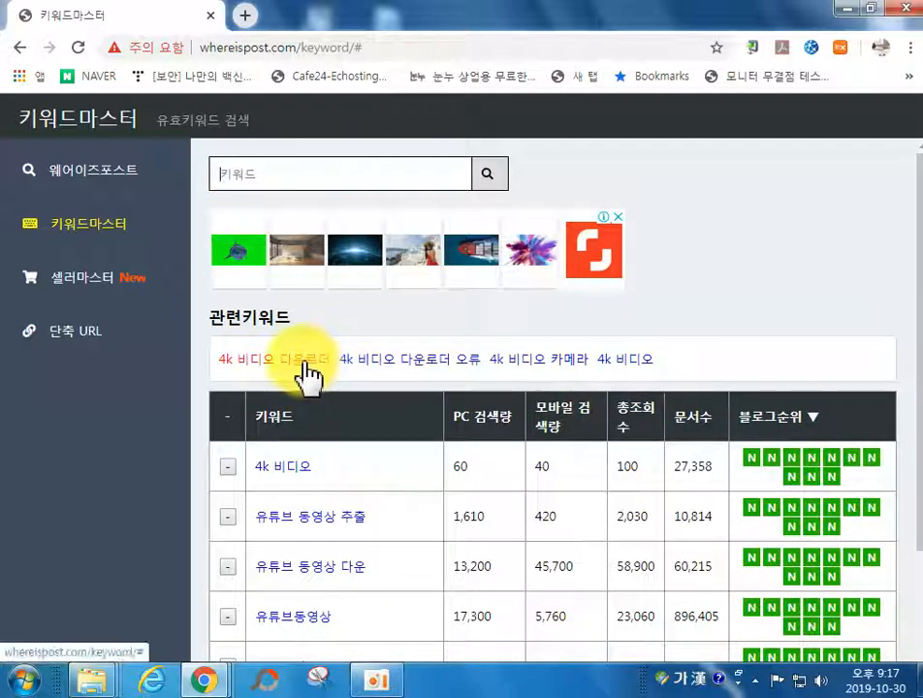
pyautogui.scroll(-2, 310, 377)
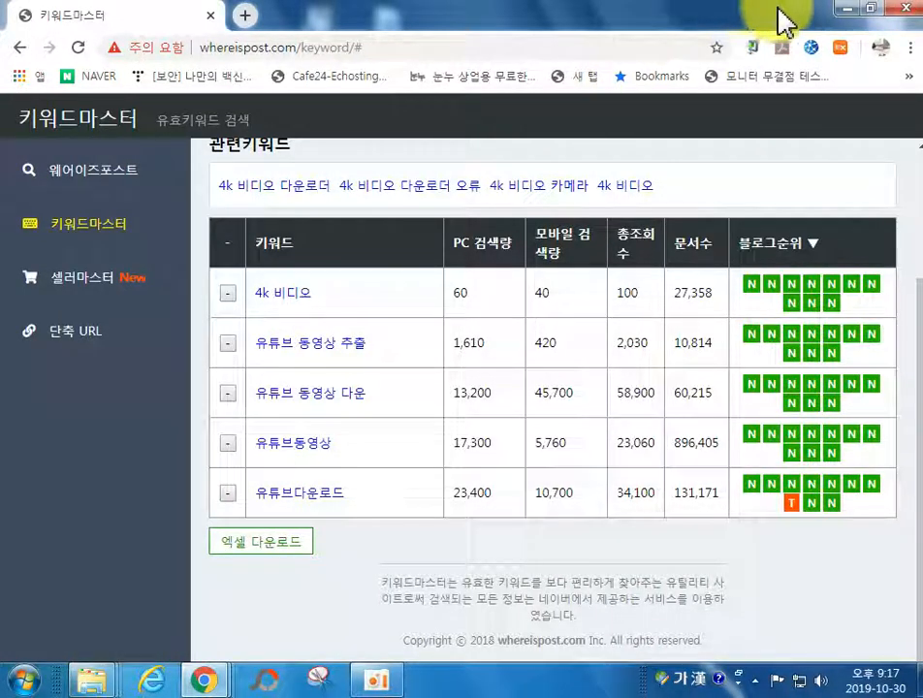
# Step: Return to the blog post and change the end of its title to "4K 비디오 다운로더로 끝"
pyautogui.click(841, 10)
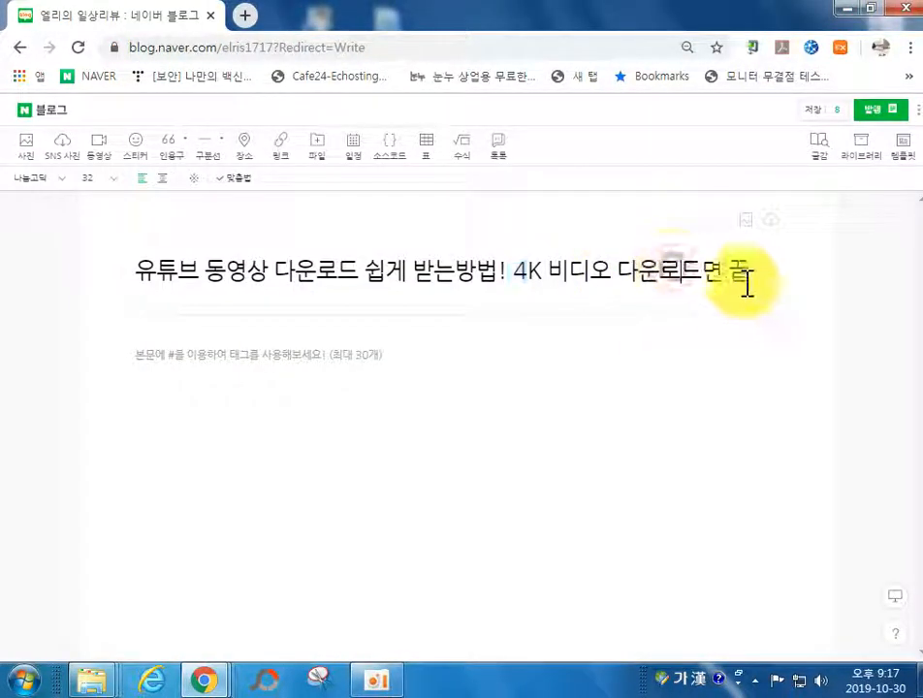
pyautogui.press('Delete')
pyautogui.write('데')
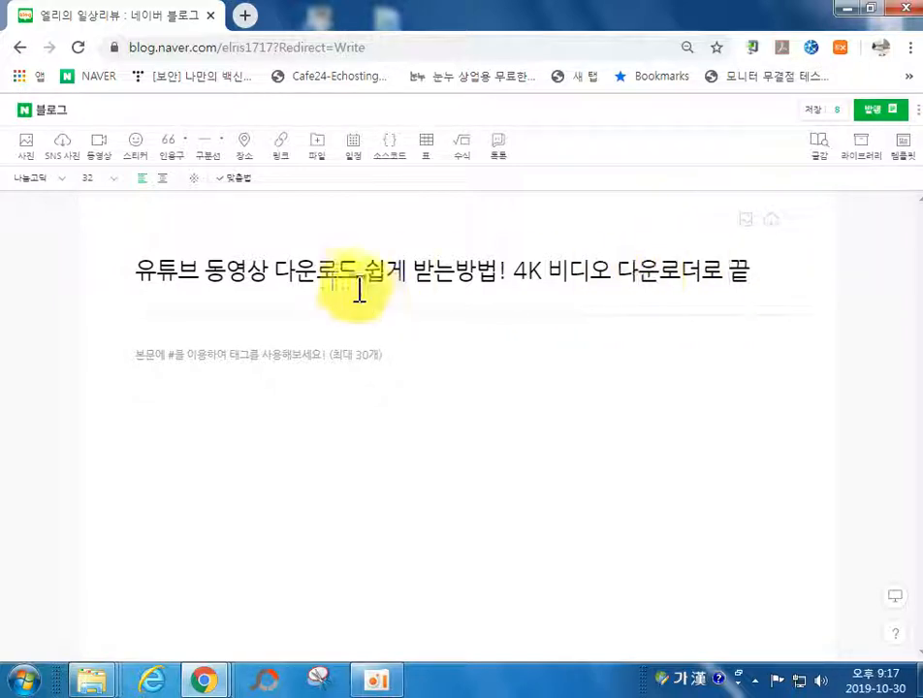
pyautogui.moveTo(145, 272); pyautogui.dragTo(335, 291)
pyautogui.moveTo(163, 283); pyautogui.dragTo(225, 278)
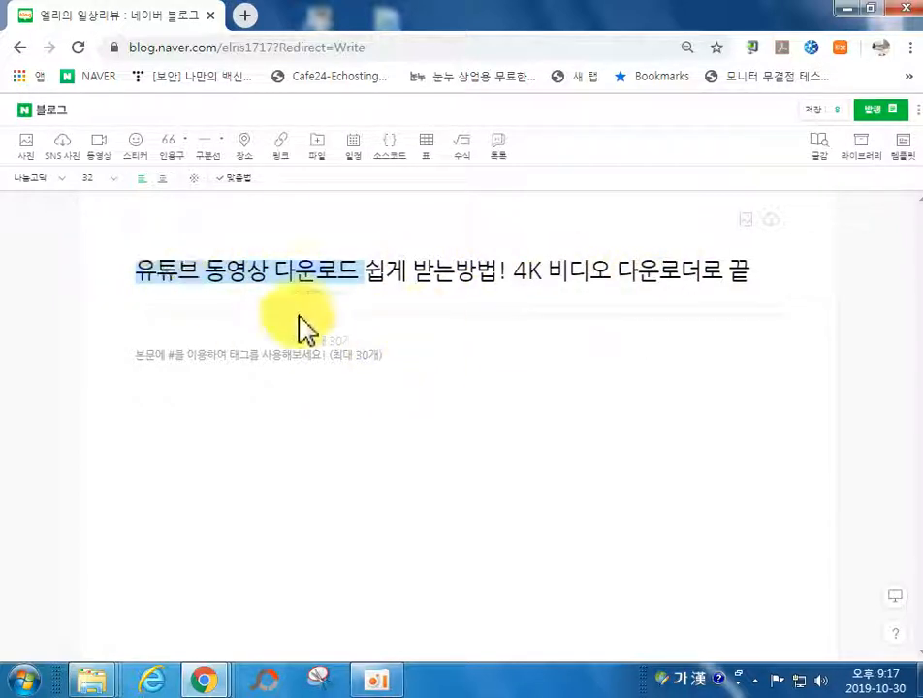
pyautogui.click(524, 284)
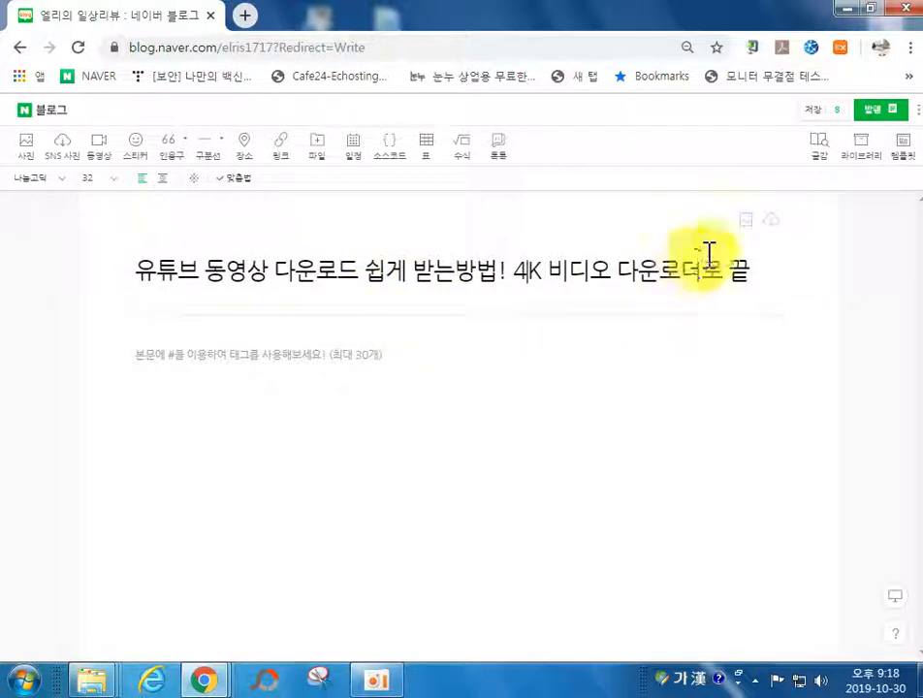
# Step: Add image 6 from the desktop folder "4k" as the background of the post title
pyautogui.click(748, 222)
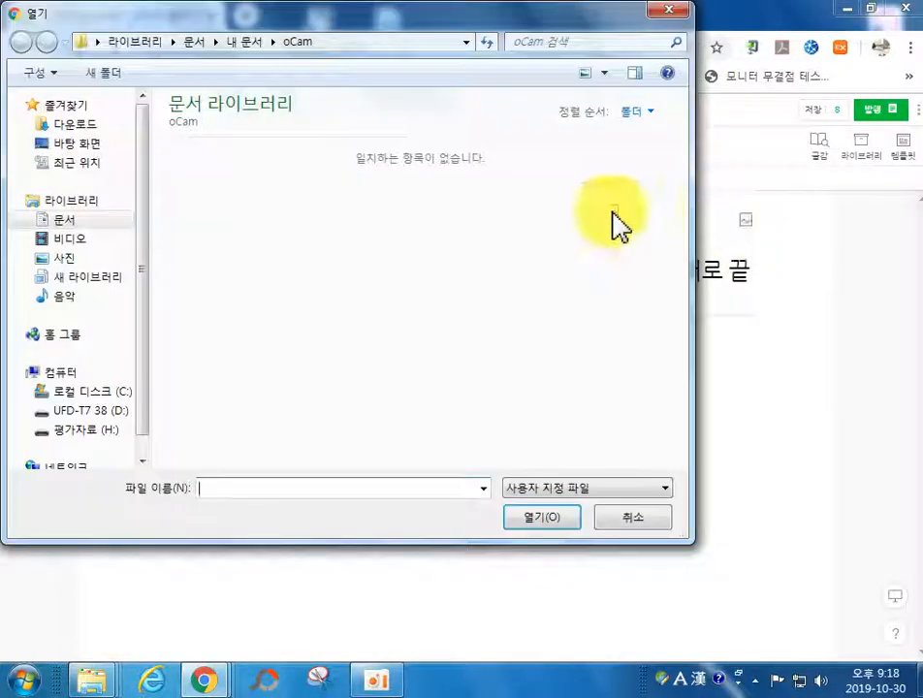
pyautogui.click(75, 145)
pyautogui.moveTo(680, 289); pyautogui.dragTo(698, 355)
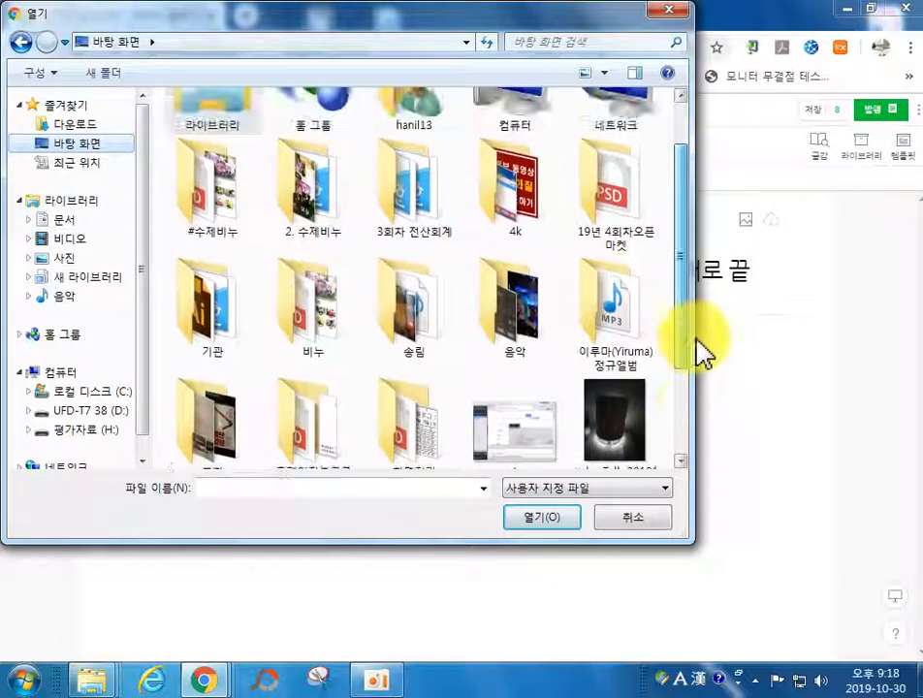
pyautogui.doubleClick(509, 229)
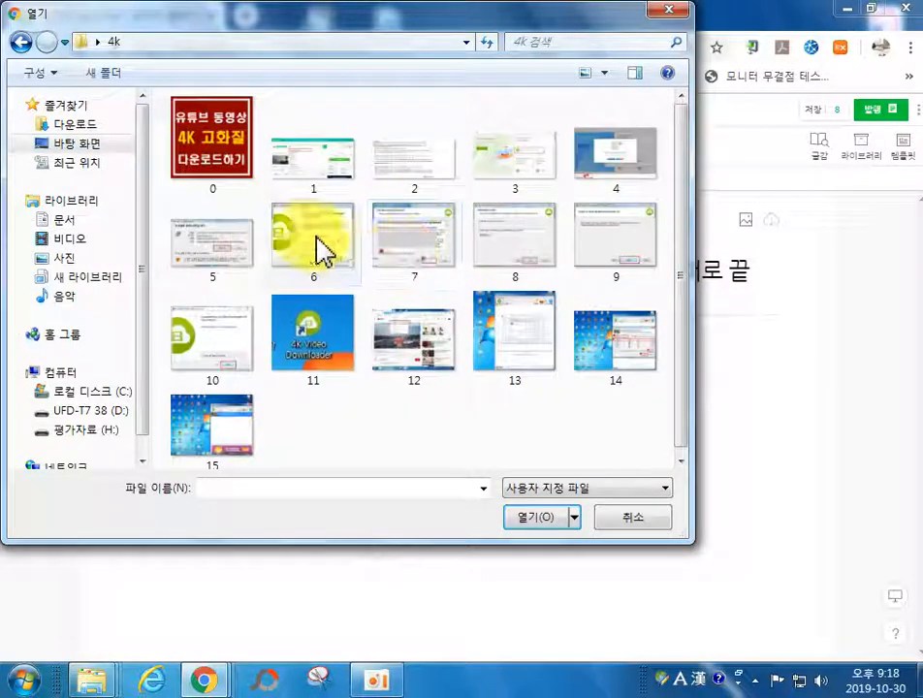
pyautogui.doubleClick(310, 236)
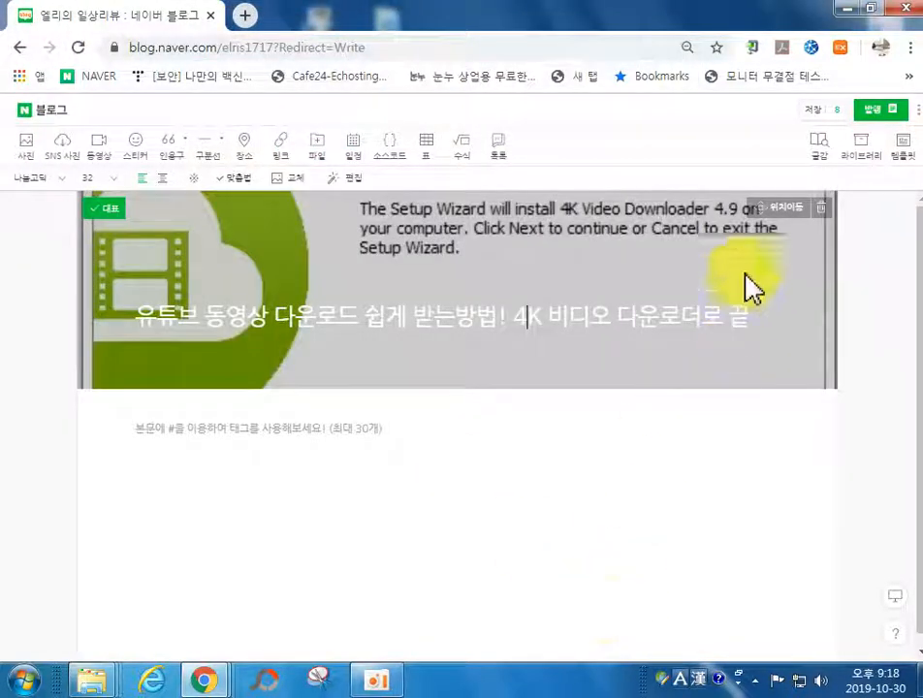
# Step: Move the title background image down so its "Welcome to the 4K Video Downloader" heading shows, and confirm the position
pyautogui.click(861, 146)
pyautogui.click(916, 189)
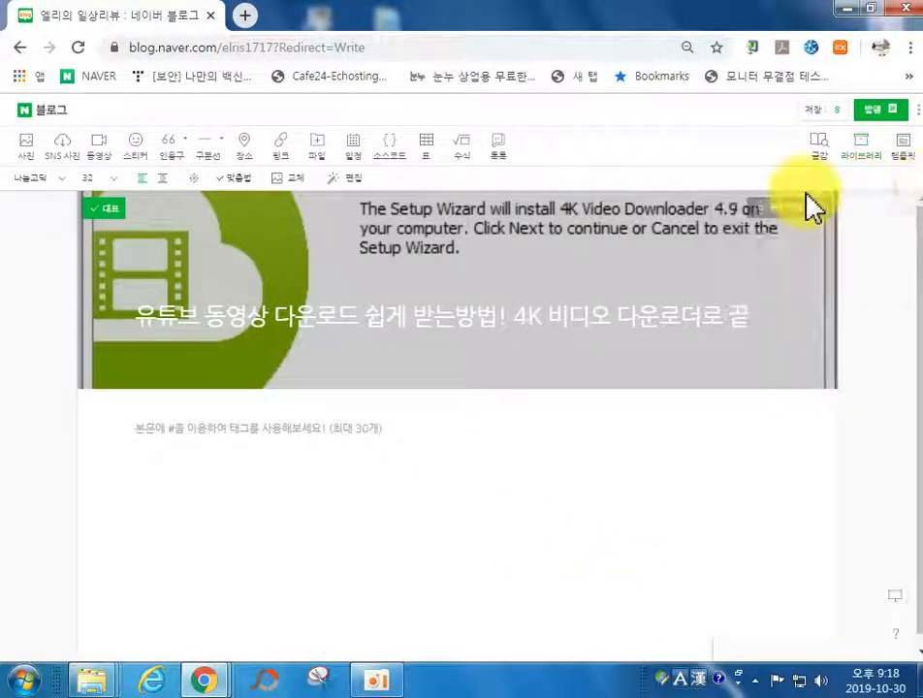
pyautogui.click(786, 208)
pyautogui.moveTo(582, 327); pyautogui.dragTo(586, 504)
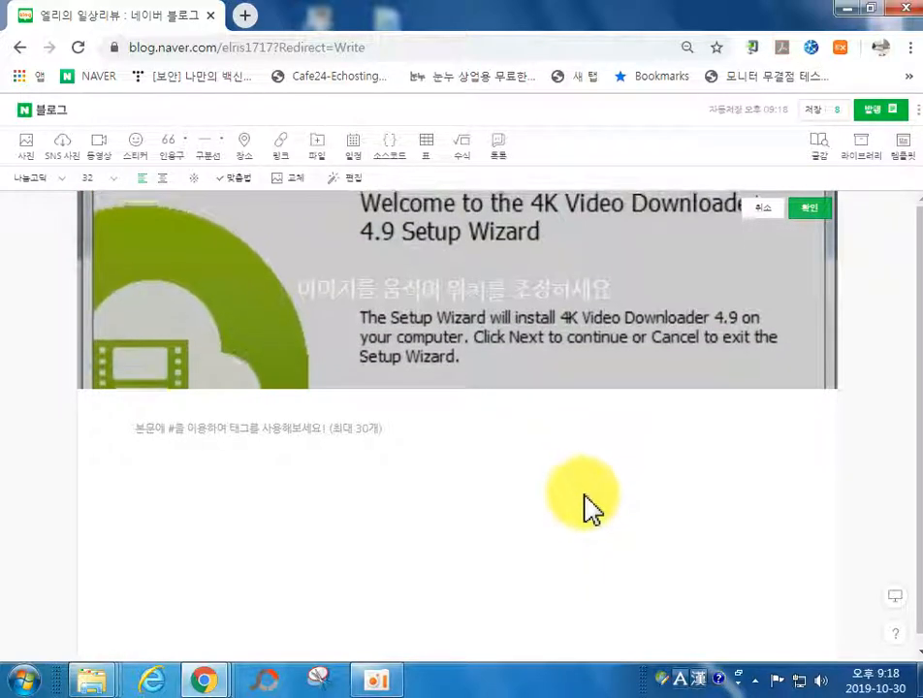
pyautogui.click(812, 214)
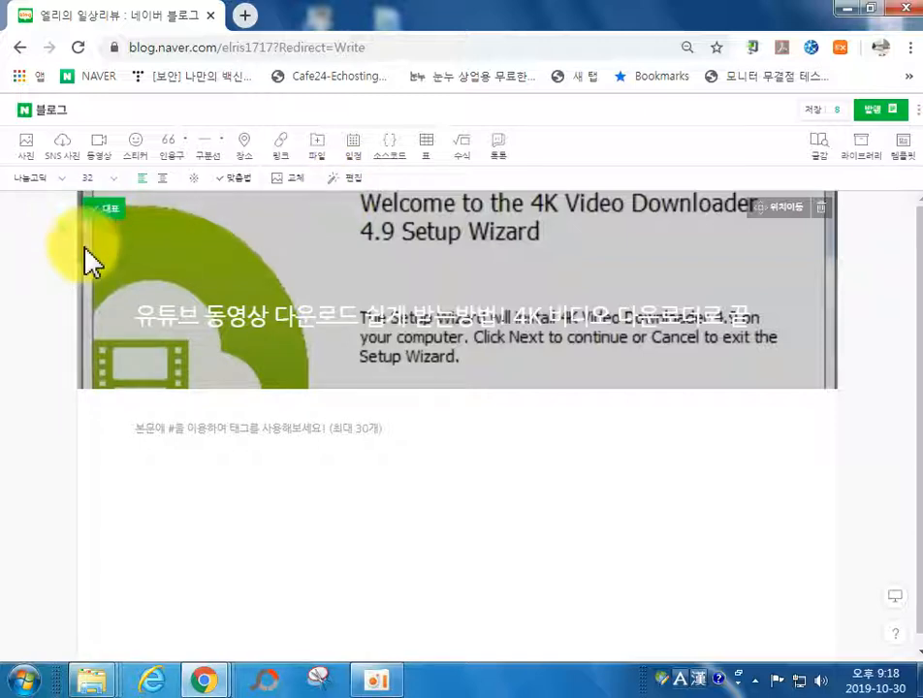
# Step: Crop the title background image freely to a wide band around the logo and setup text, and save the edit
pyautogui.click(360, 180)
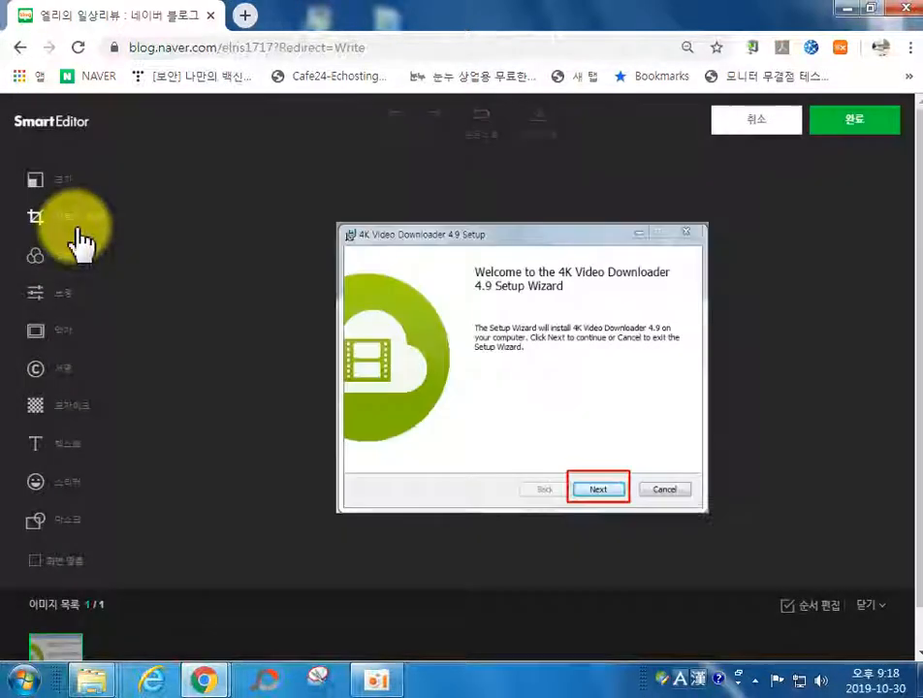
pyautogui.click(60, 221)
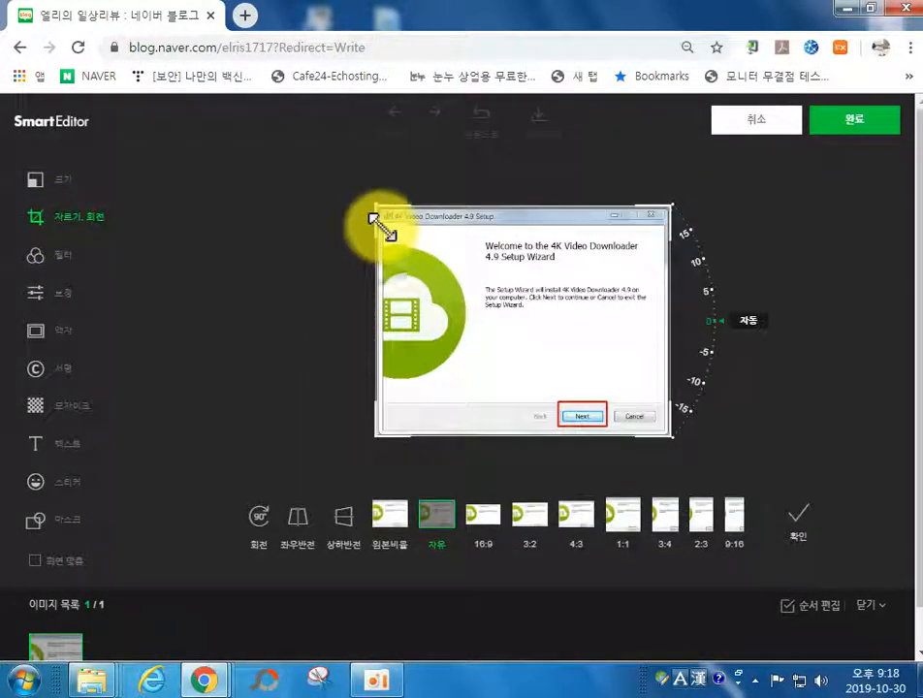
pyautogui.moveTo(381, 214); pyautogui.dragTo(384, 258)
pyautogui.moveTo(700, 428); pyautogui.dragTo(699, 323)
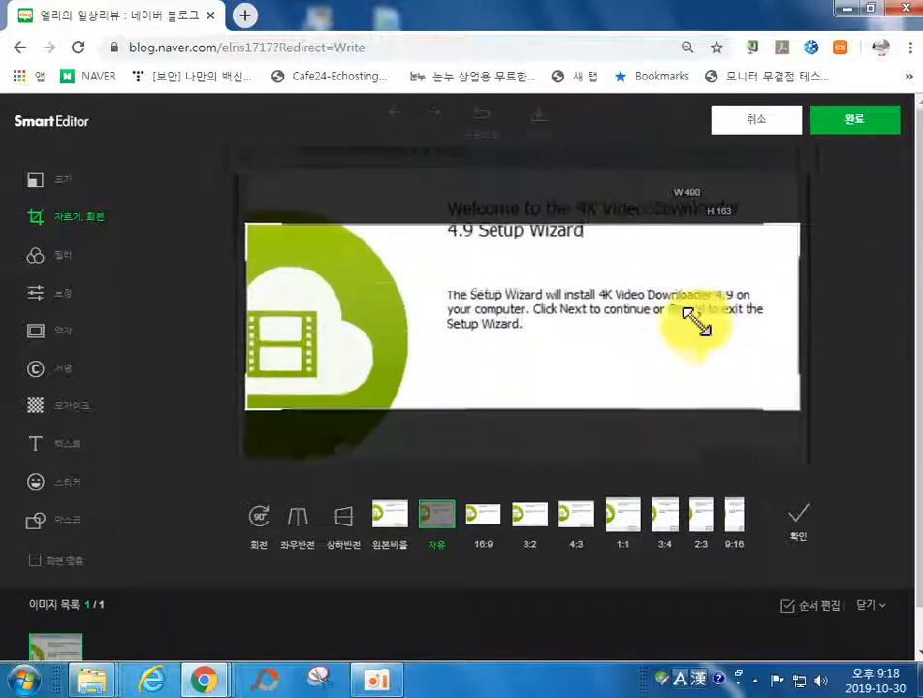
pyautogui.moveTo(539, 419)
pyautogui.mouseDown()
pyautogui.moveTo(531, 413)
pyautogui.moveTo(533, 426)
pyautogui.mouseUp()
pyautogui.click(865, 139)
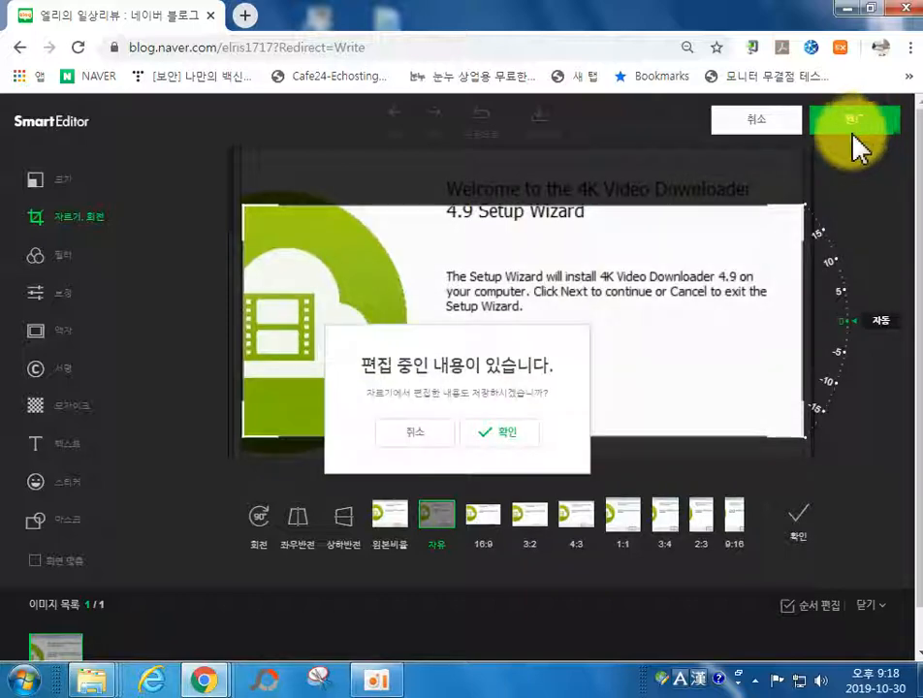
pyautogui.click(490, 444)
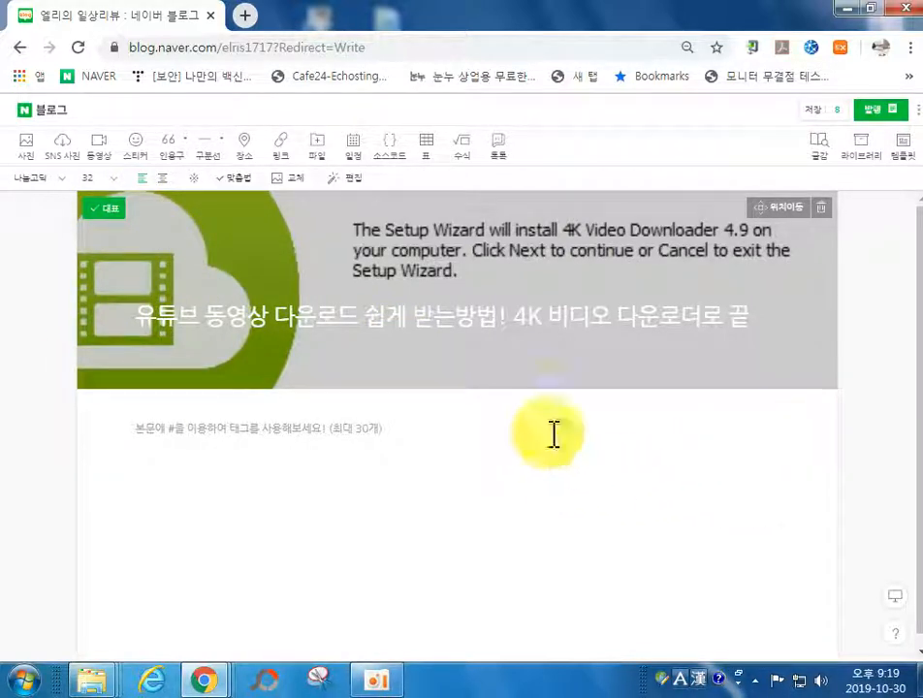
# Step: Insert images 0 to 15 from the "4k" folder into the post body as individual photos (개별사진)
pyautogui.click(230, 439)
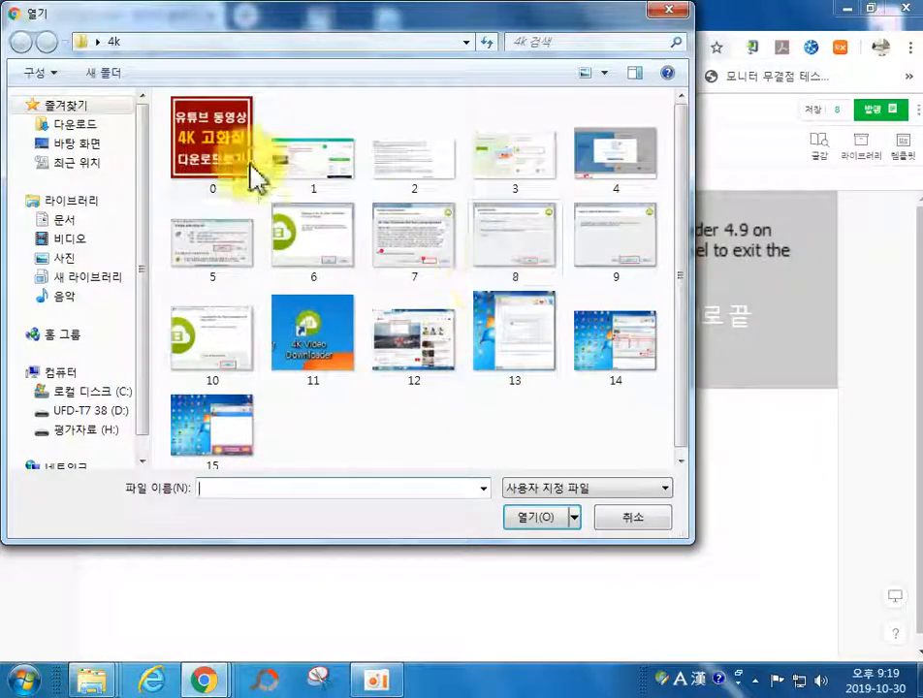
pyautogui.click(222, 172)
pyautogui.keyDown('shift'); pyautogui.click(232, 432); pyautogui.keyUp('shift')
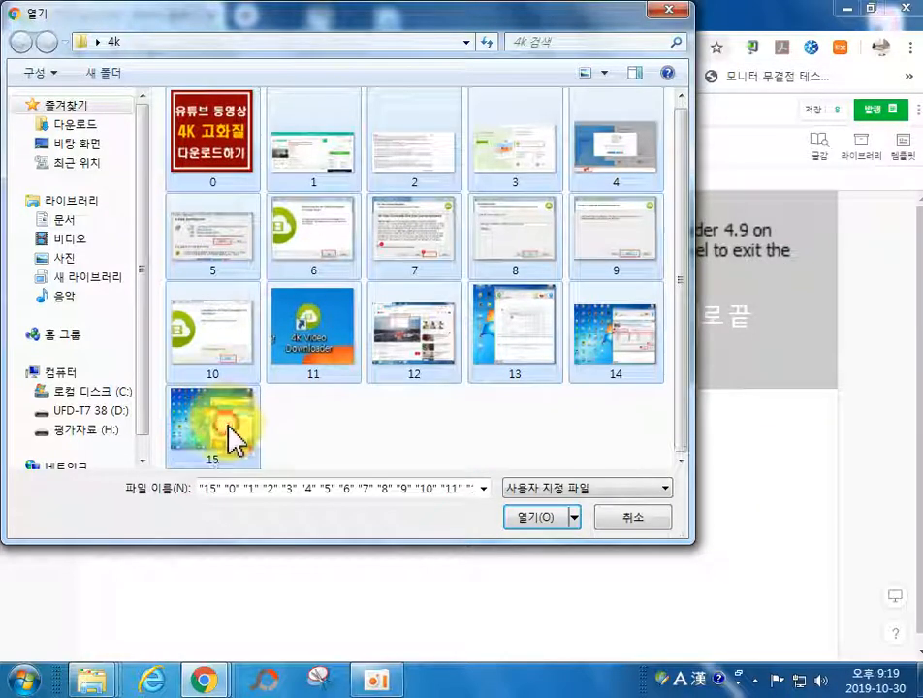
pyautogui.click(549, 523)
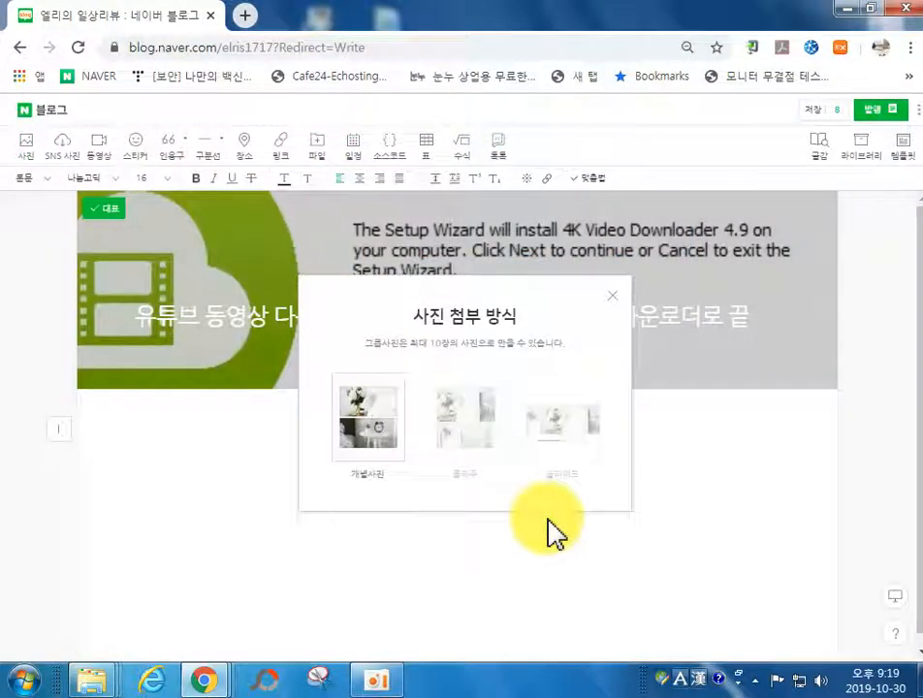
pyautogui.click(363, 438)
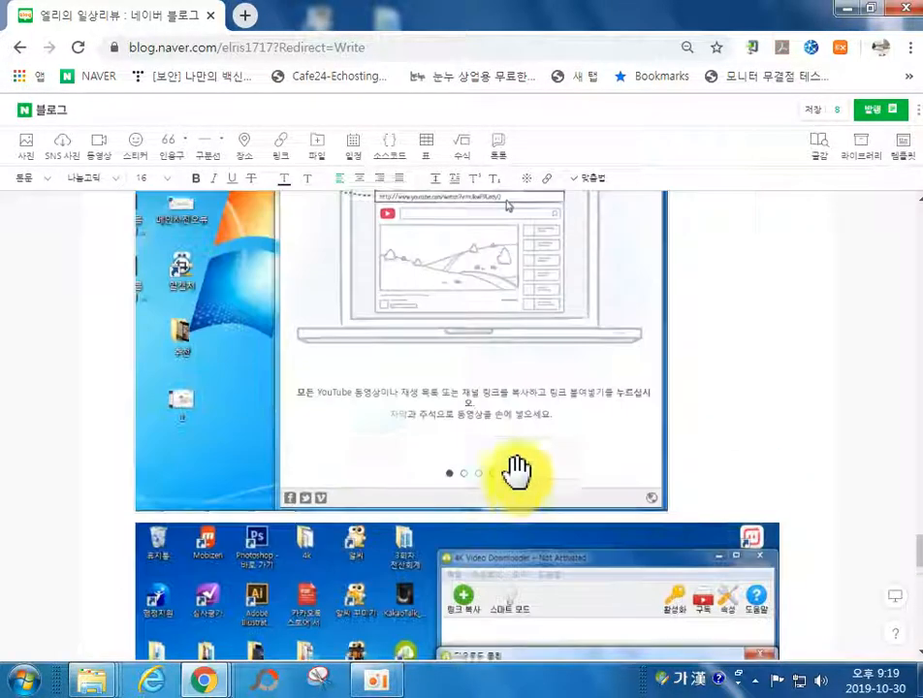
# Step: Center the first body image, the red "유튜브 동영상 4K 고화질 다운로드하기" picture
pyautogui.scroll(20, 524, 499)
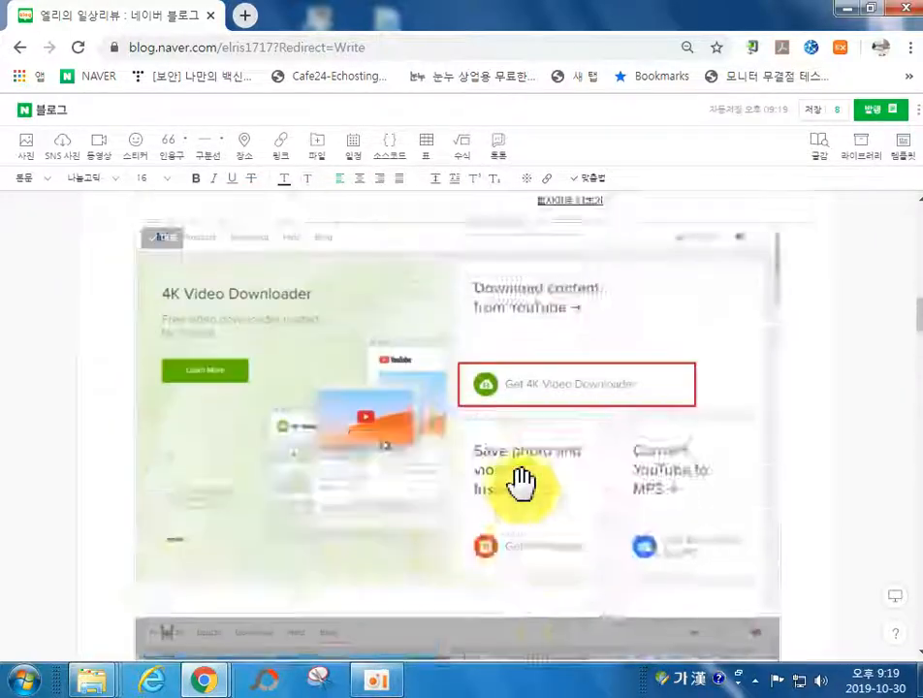
pyautogui.scroll(2, 522, 484)
pyautogui.scroll(-2, 517, 490)
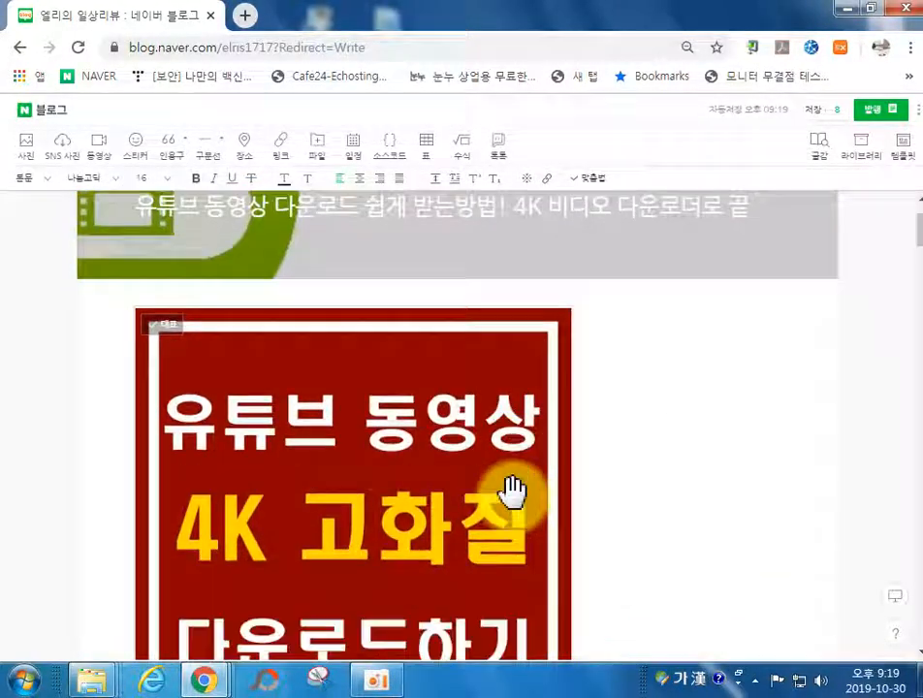
pyautogui.click(341, 439)
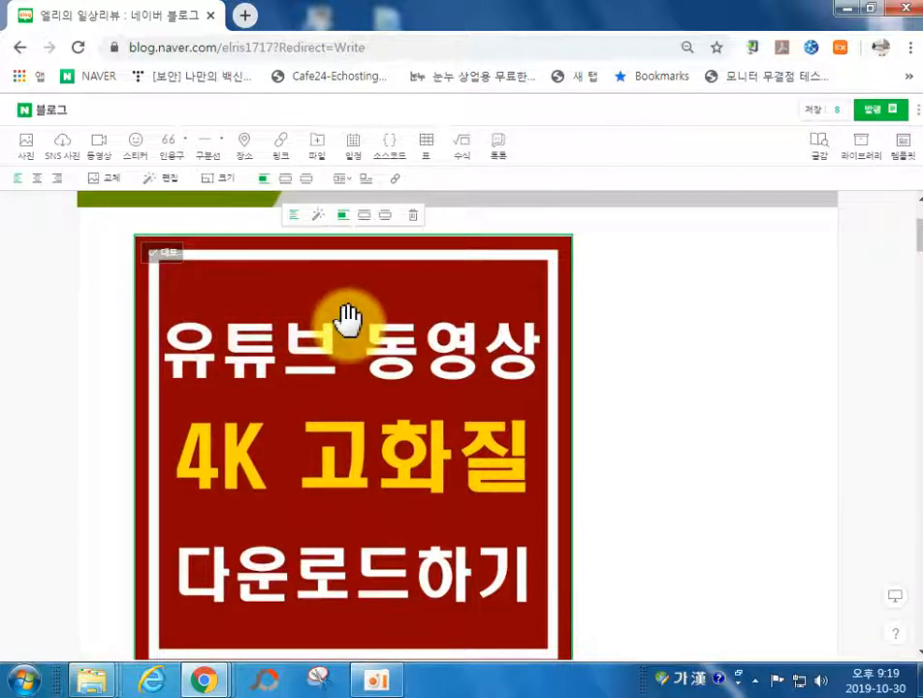
pyautogui.click(296, 217)
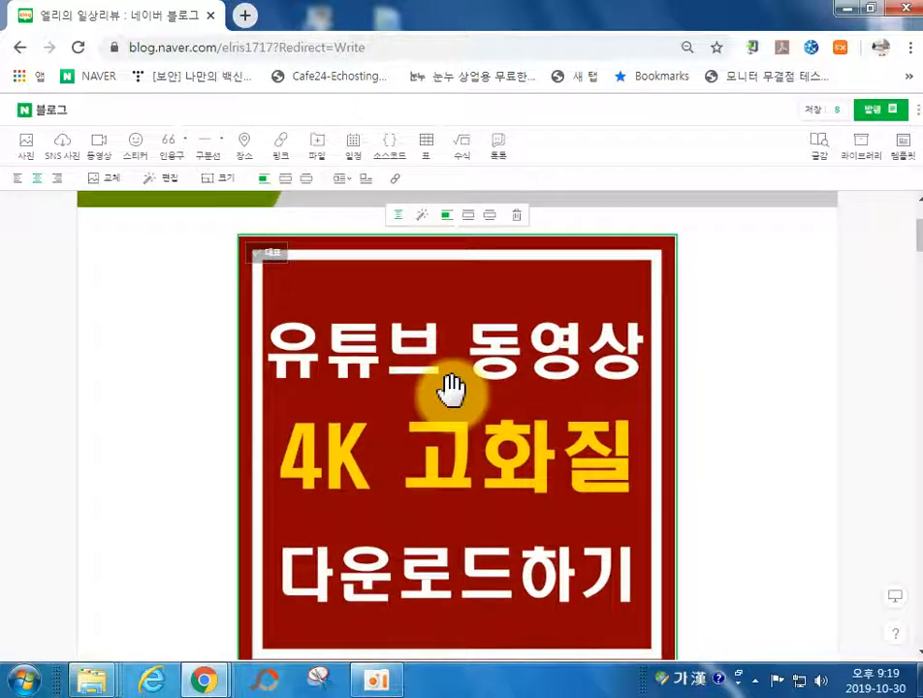
# Step: Set the red "유튜브 동영상 4K 고화질 다운로드하기" picture as the post's representative image (대표) instead of the title background
pyautogui.scroll(3, 452, 391)
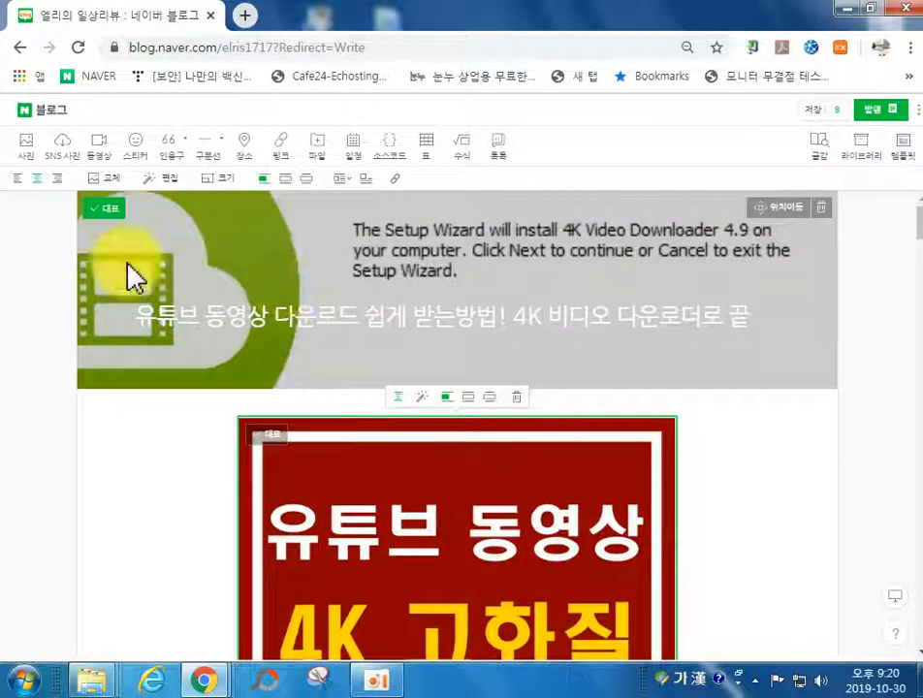
pyautogui.click(111, 209)
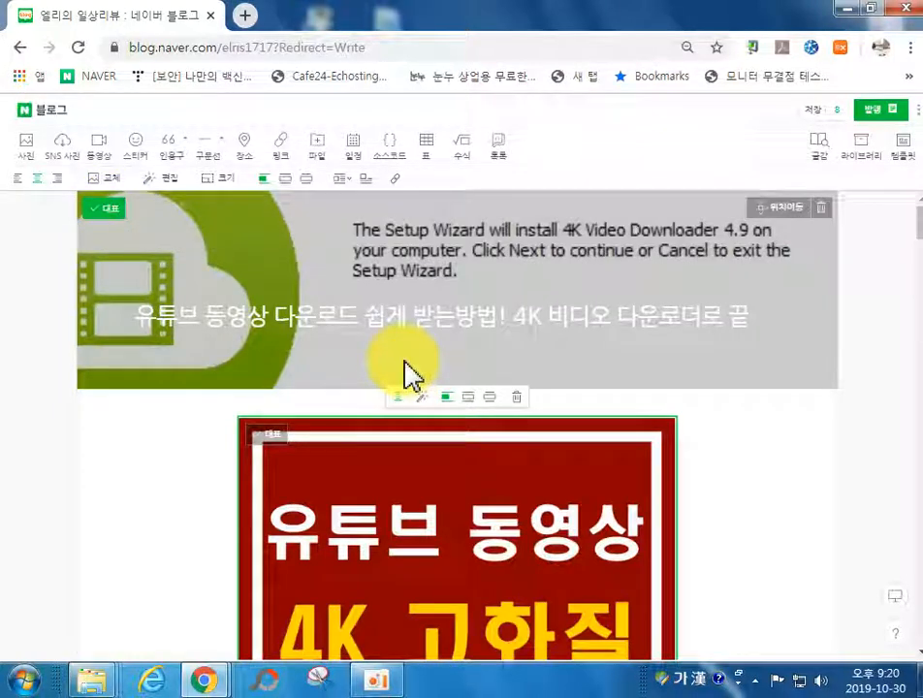
pyautogui.scroll(-3, 405, 368)
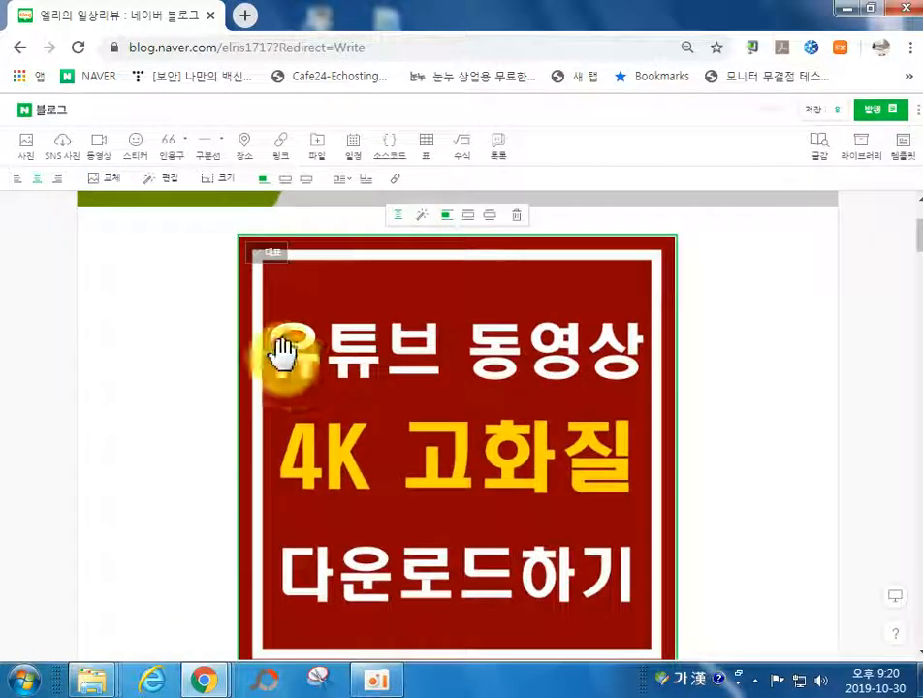
pyautogui.click(268, 256)
# Step: Place the setup wizard's Welcome image side by side with the file security warning image, and move it back to its own row below
pyautogui.scroll(-4, 427, 572)
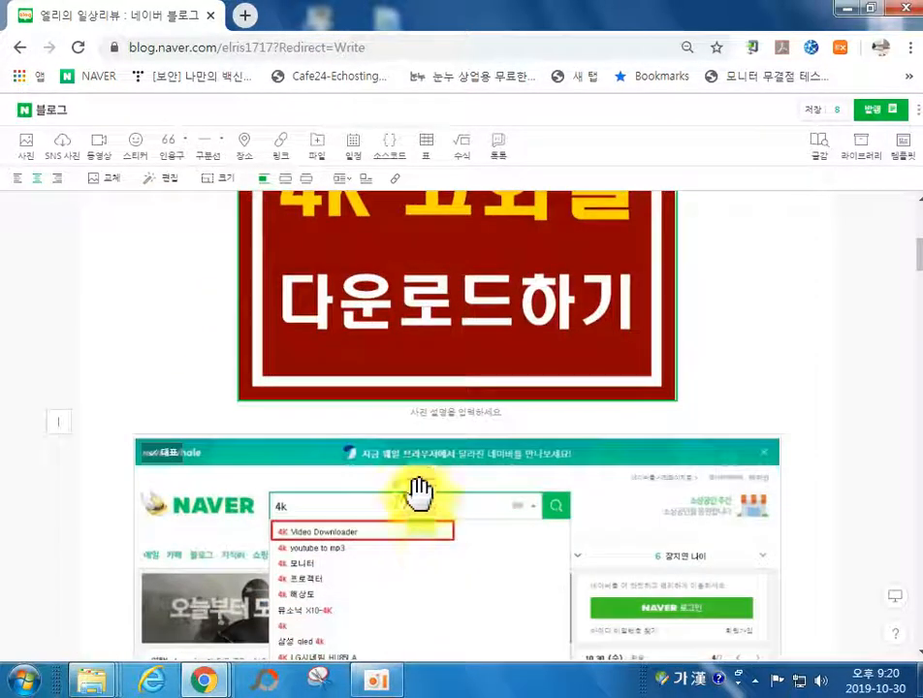
pyautogui.scroll(-15, 286, 432)
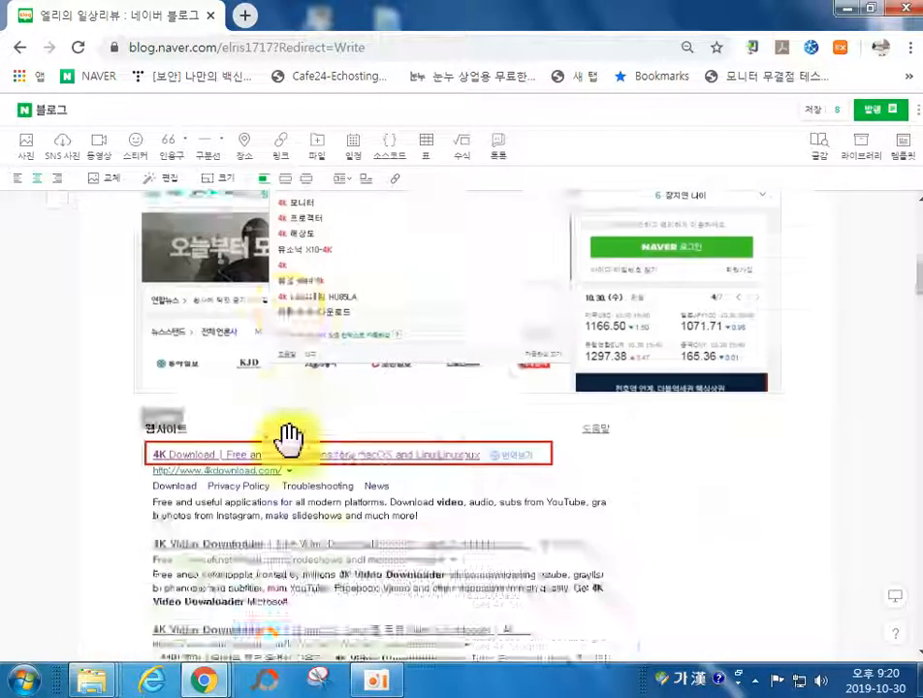
pyautogui.scroll(10, 327, 451)
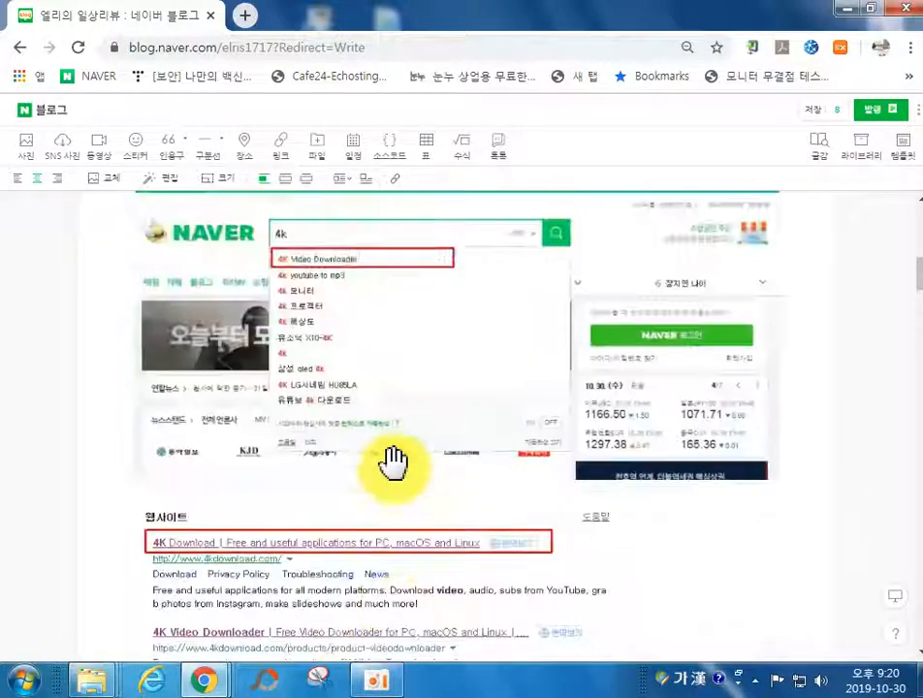
pyautogui.moveTo(920, 280); pyautogui.dragTo(919, 475)
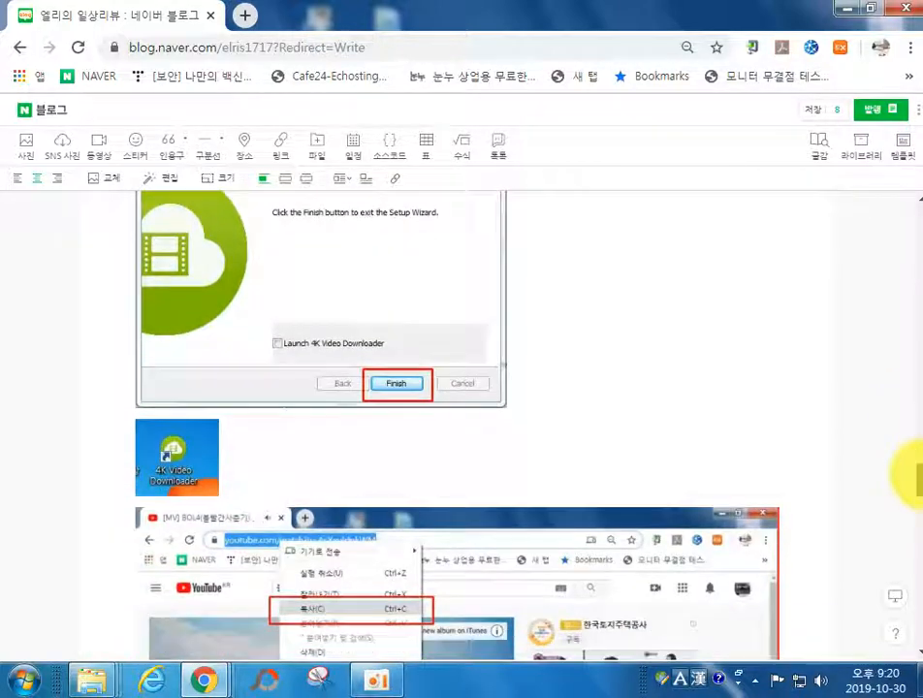
pyautogui.scroll(5, 472, 429)
pyautogui.scroll(10, 428, 473)
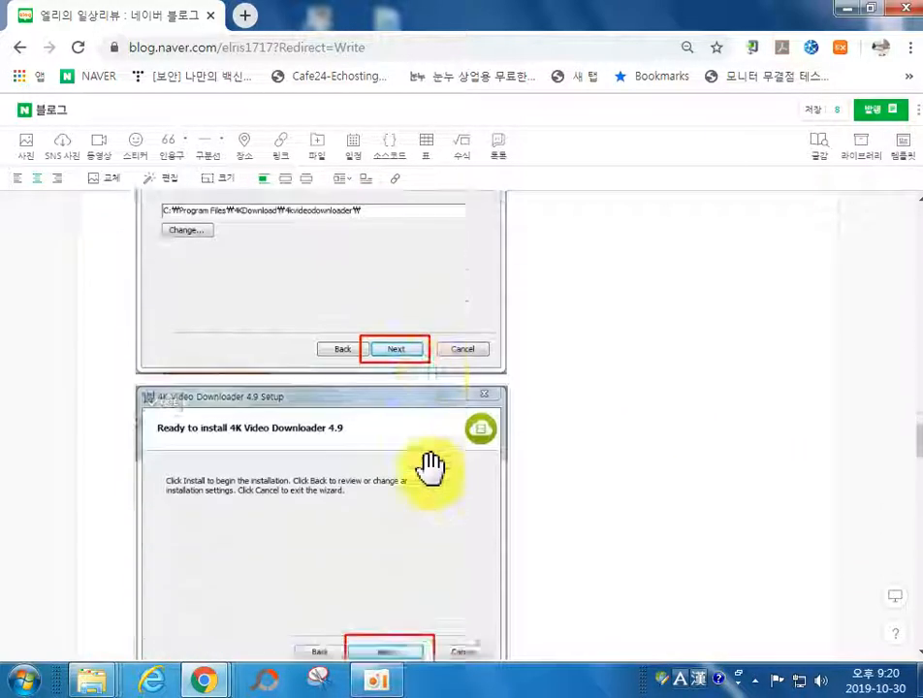
pyautogui.scroll(4, 433, 448)
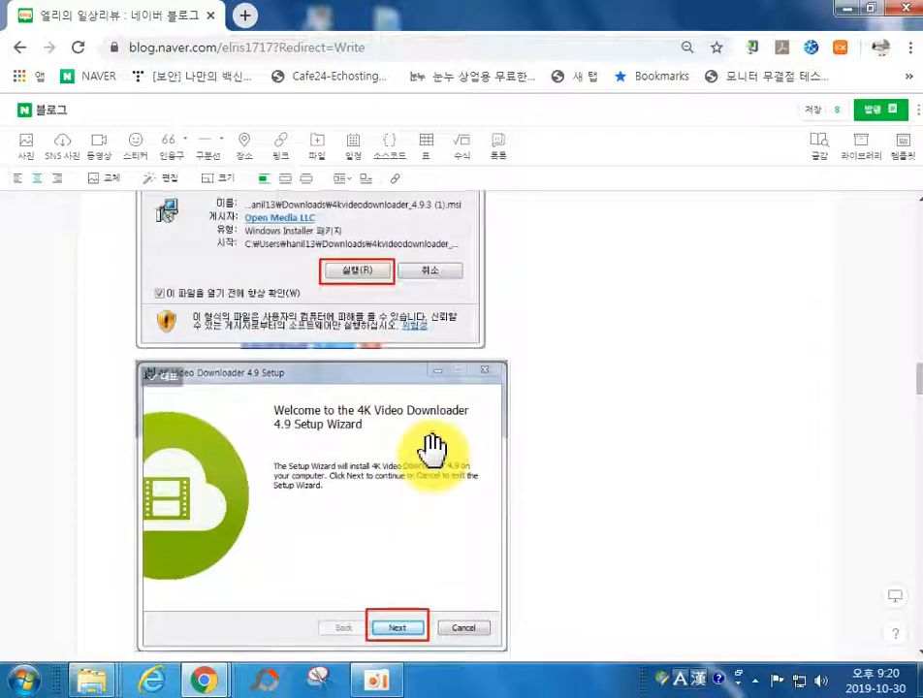
pyautogui.scroll(1, 430, 448)
pyautogui.scroll(-3, 423, 432)
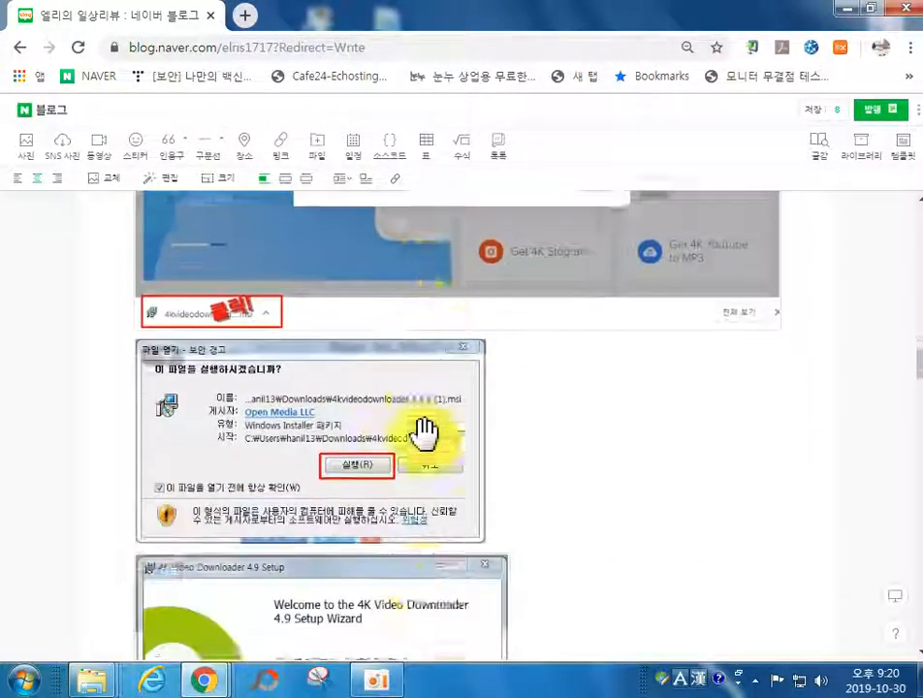
pyautogui.scroll(-1, 414, 546)
pyautogui.moveTo(412, 548); pyautogui.dragTo(489, 349)
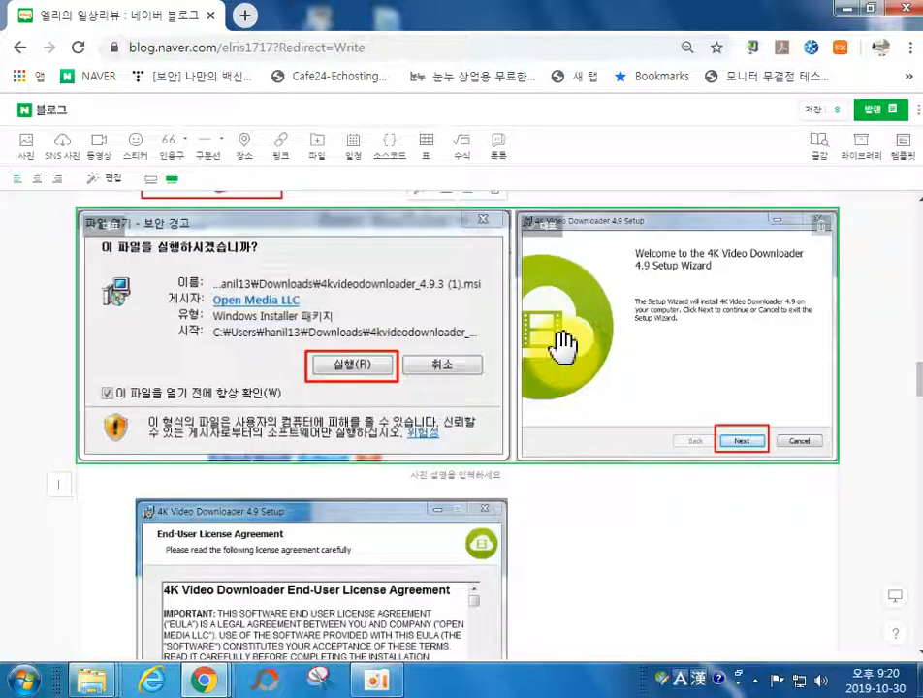
pyautogui.click(561, 338)
pyautogui.moveTo(561, 335); pyautogui.dragTo(366, 490)
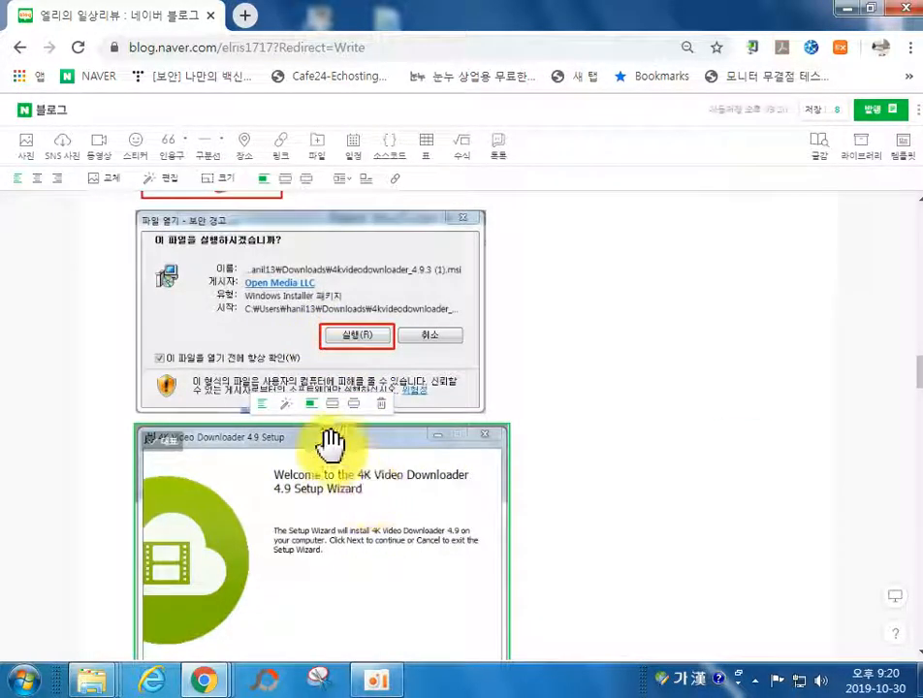
# Step: Place the End-User License Agreement image side by side with the setup wizard's Welcome image
pyautogui.scroll(-3, 332, 442)
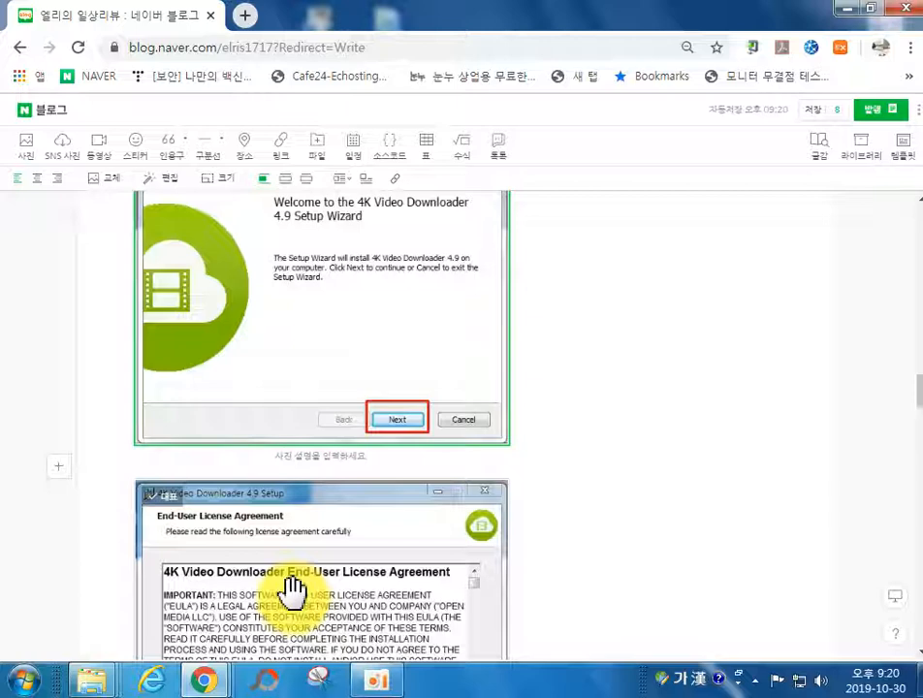
pyautogui.moveTo(280, 558); pyautogui.dragTo(536, 383)
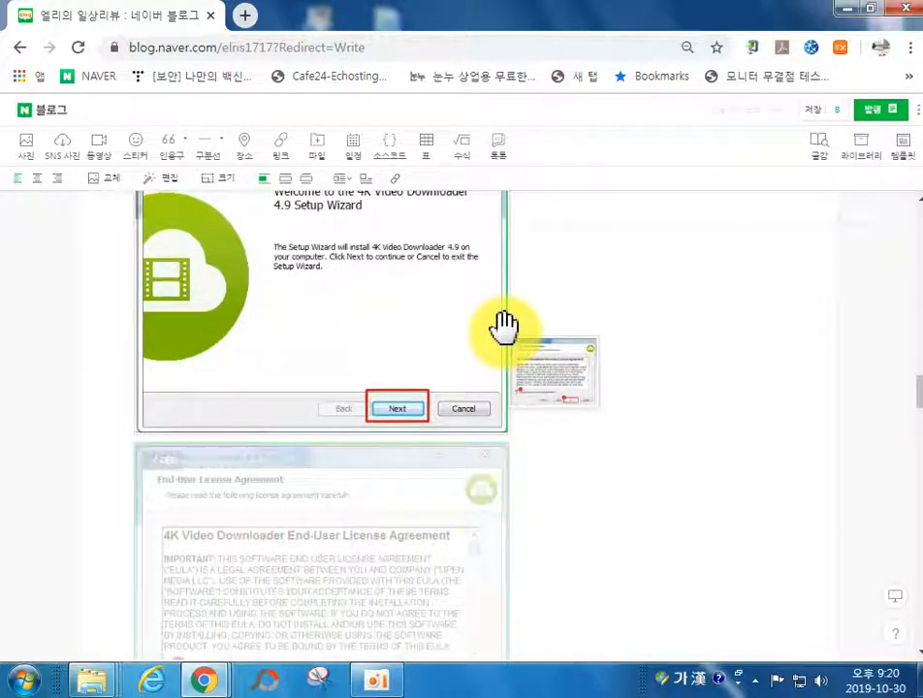
pyautogui.moveTo(504, 328); pyautogui.dragTo(505, 330)
pyautogui.scroll(-3, 436, 437)
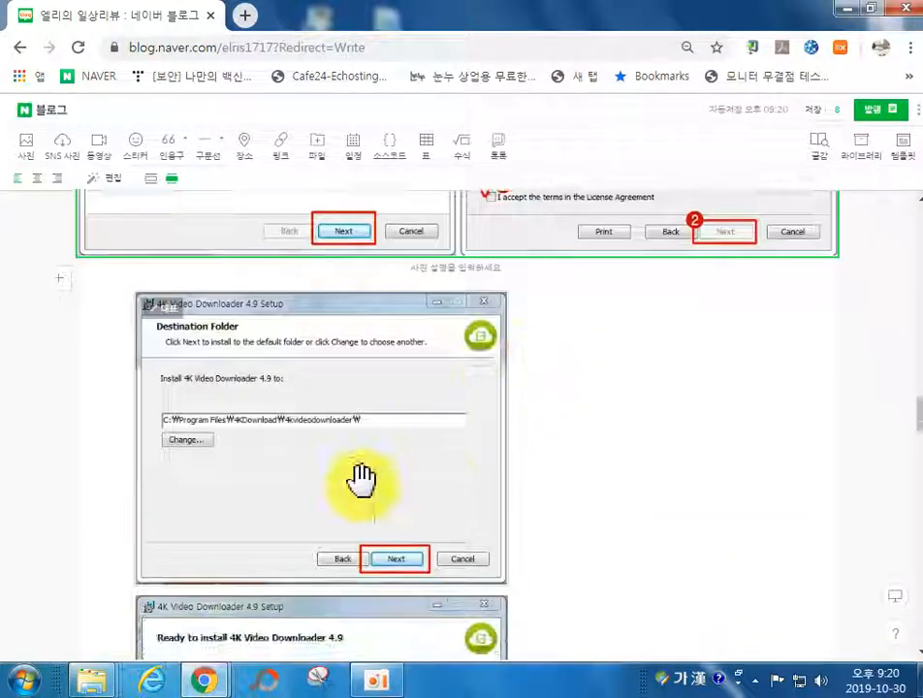
# Step: Place the "Ready to install 4K Video Downloader 4.9" image side by side with the Destination Folder image
pyautogui.scroll(-2, 360, 480)
pyautogui.moveTo(361, 539); pyautogui.dragTo(500, 303)
pyautogui.scroll(5, 501, 484)
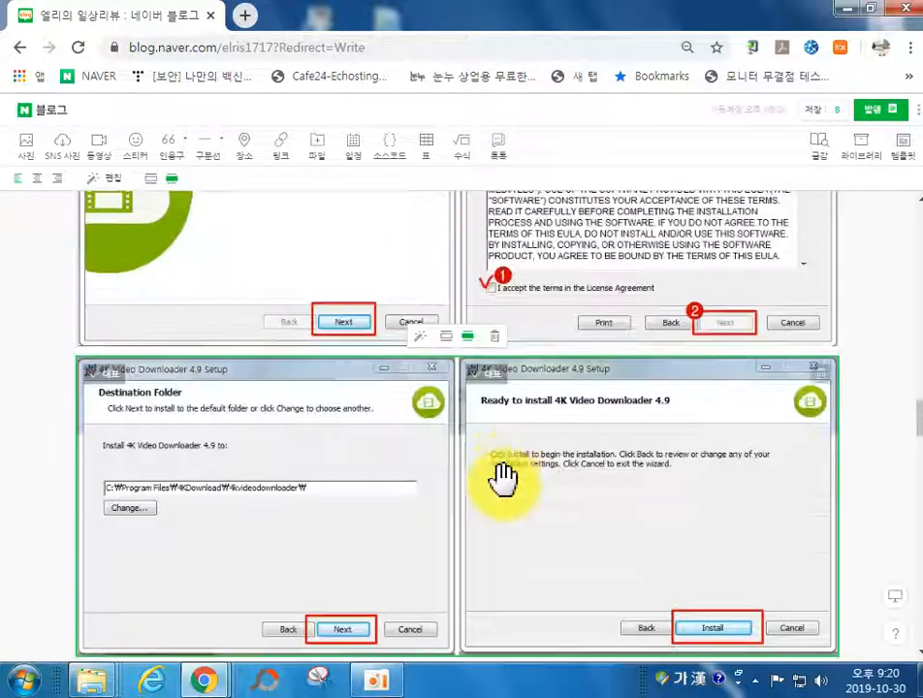
# Step: Try to move the paired Welcome and License Agreement images as one group up toward the file security warning image
pyautogui.scroll(-5, 530, 470)
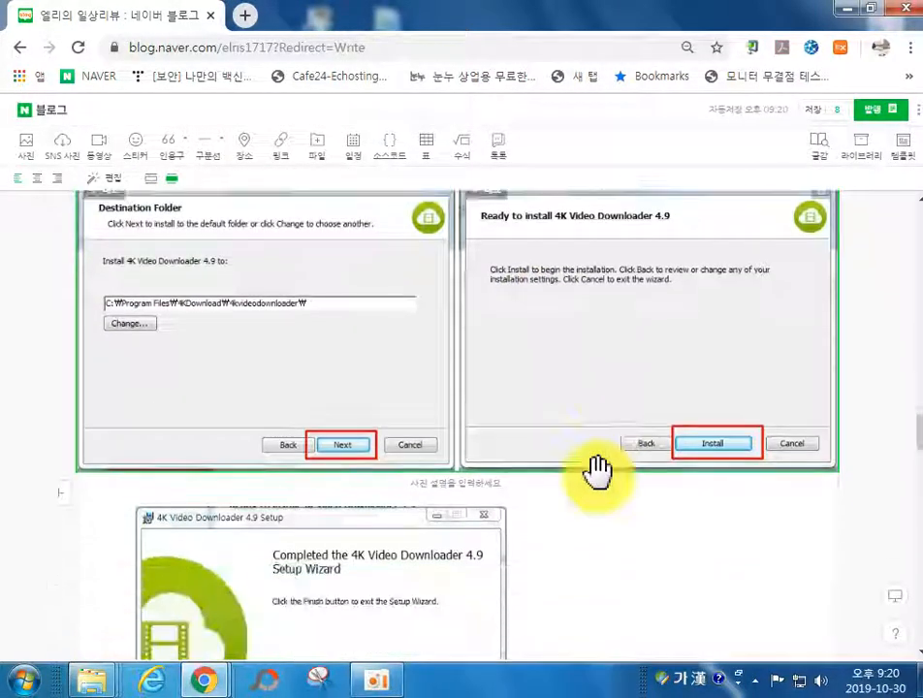
pyautogui.scroll(-3, 570, 498)
pyautogui.scroll(3, 550, 495)
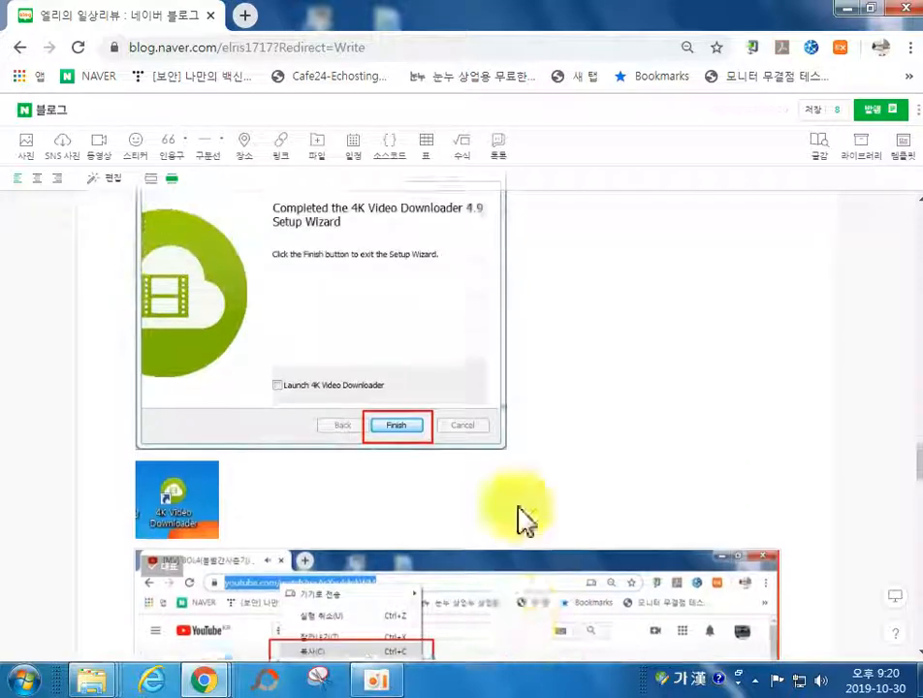
pyautogui.scroll(5, 417, 451)
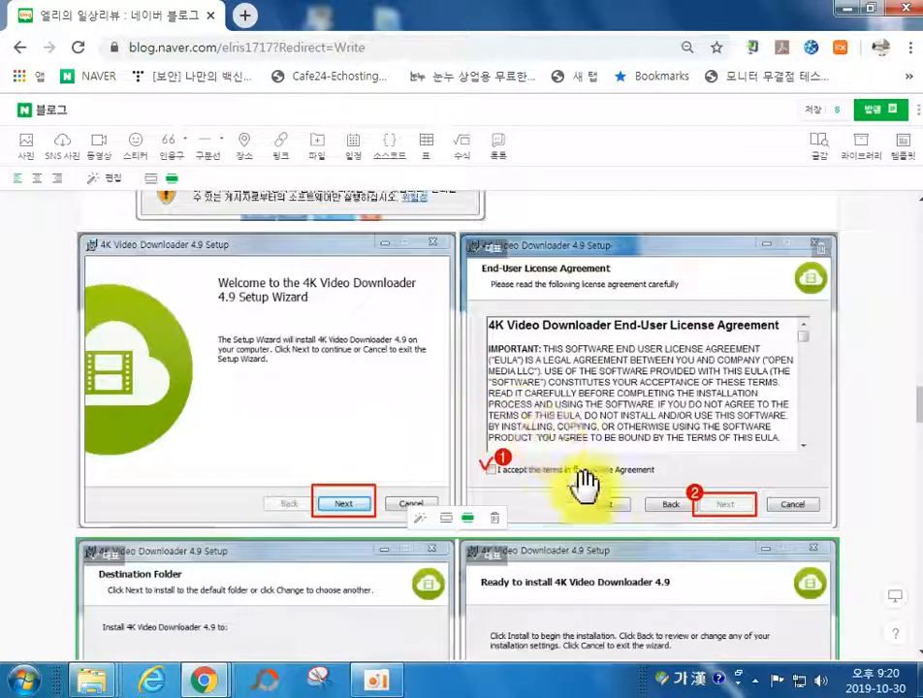
pyautogui.click(557, 573)
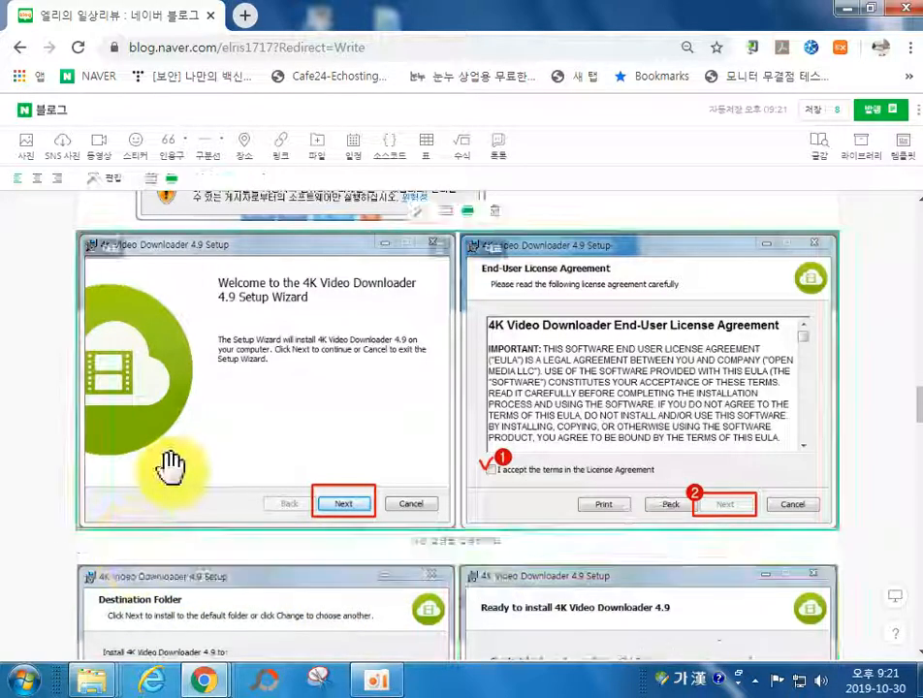
pyautogui.scroll(-5, 174, 582)
pyautogui.scroll(6, 274, 330)
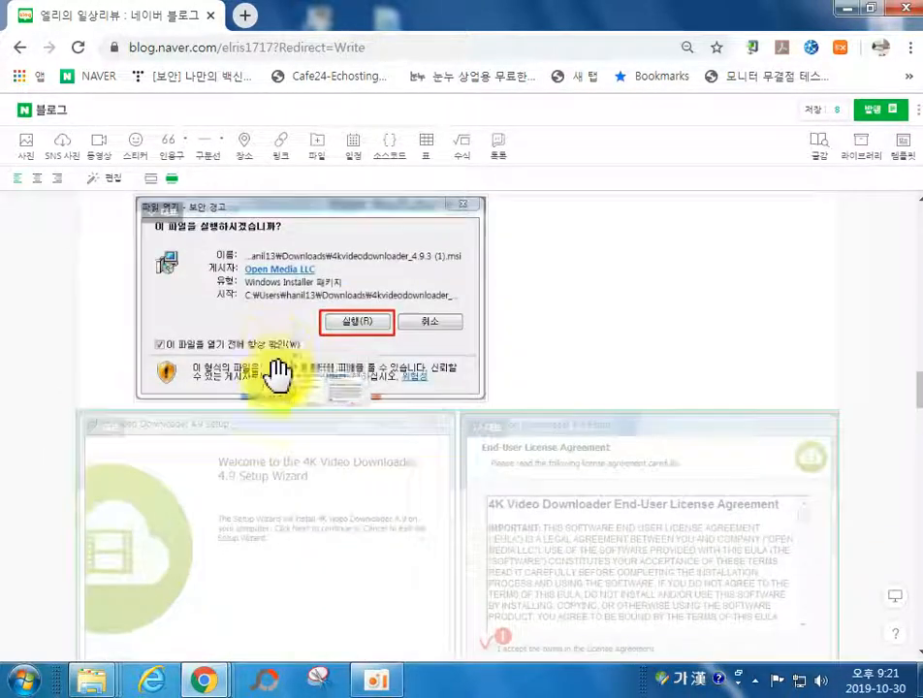
pyautogui.moveTo(278, 375); pyautogui.dragTo(285, 452)
# Step: Center all content in the post body at once and check the alignment of the images throughout the post
pyautogui.scroll(-2, 389, 443)
pyautogui.scroll(-6, 531, 468)
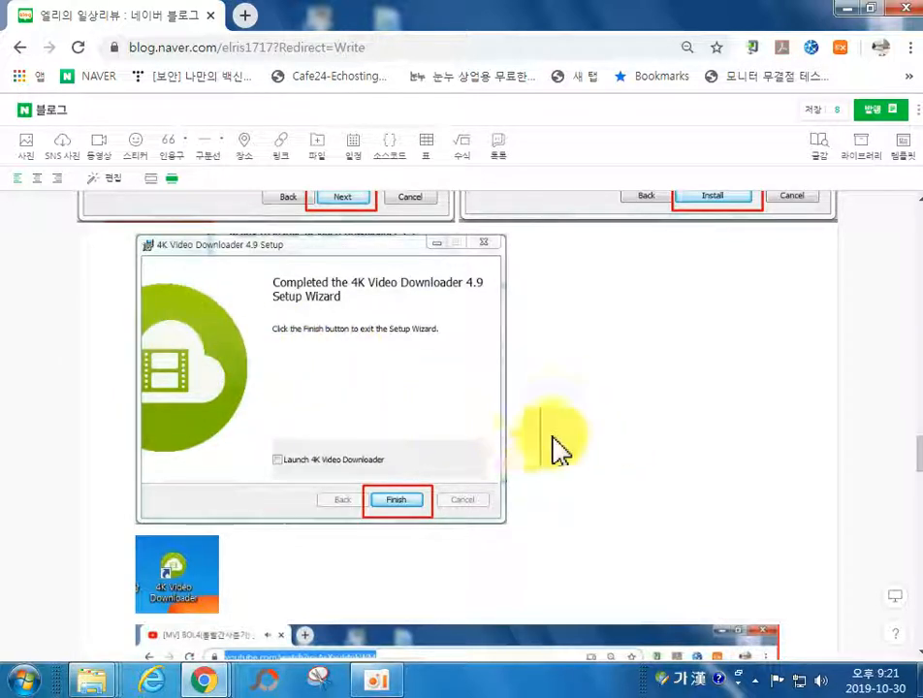
pyautogui.hotkey('ctrl', 'a')
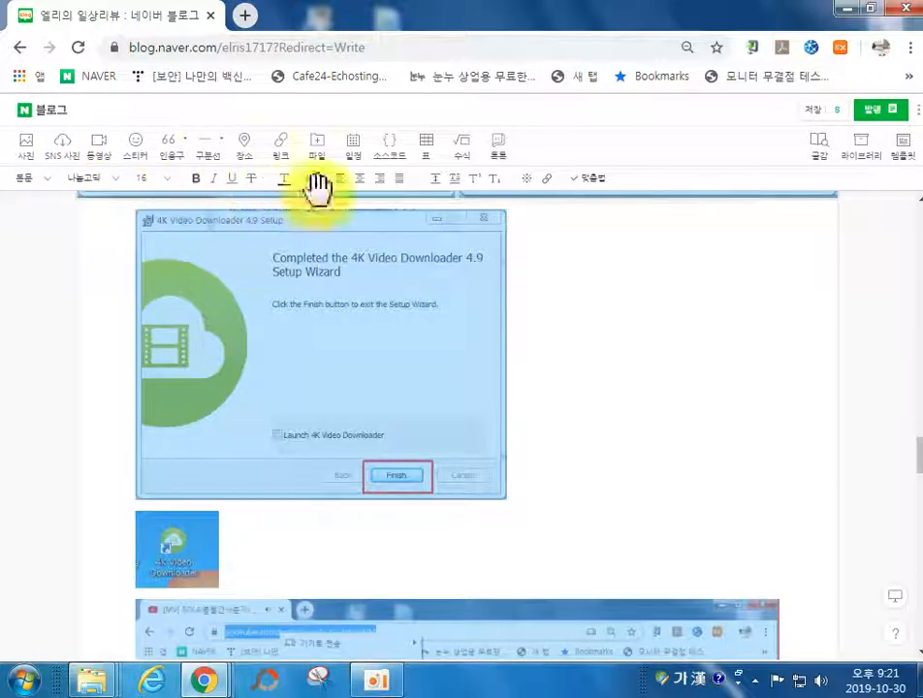
pyautogui.click(361, 183)
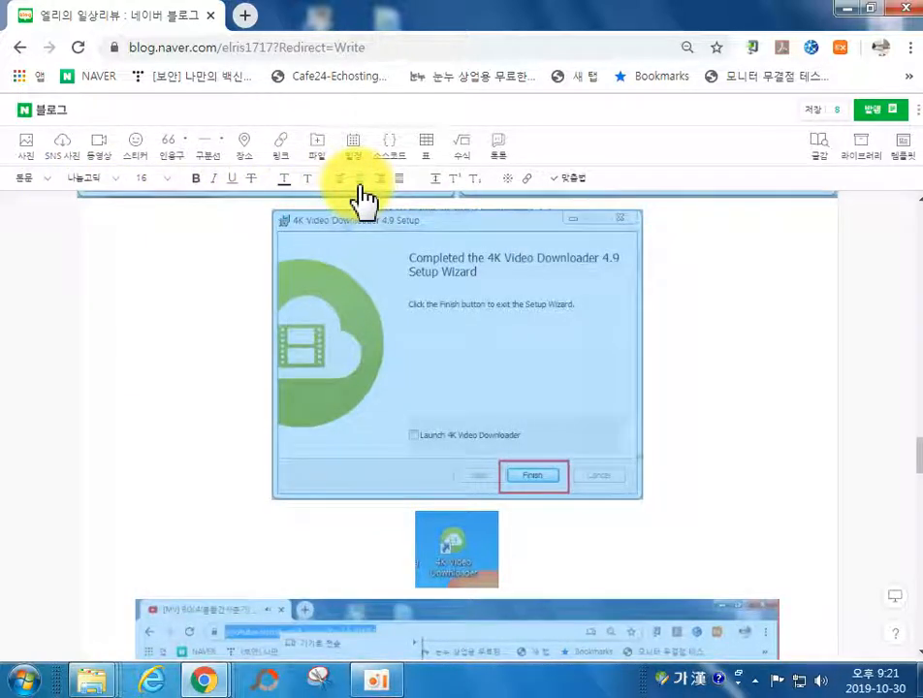
pyautogui.scroll(-15, 458, 310)
pyautogui.scroll(-8, 458, 329)
pyautogui.scroll(5, 446, 335)
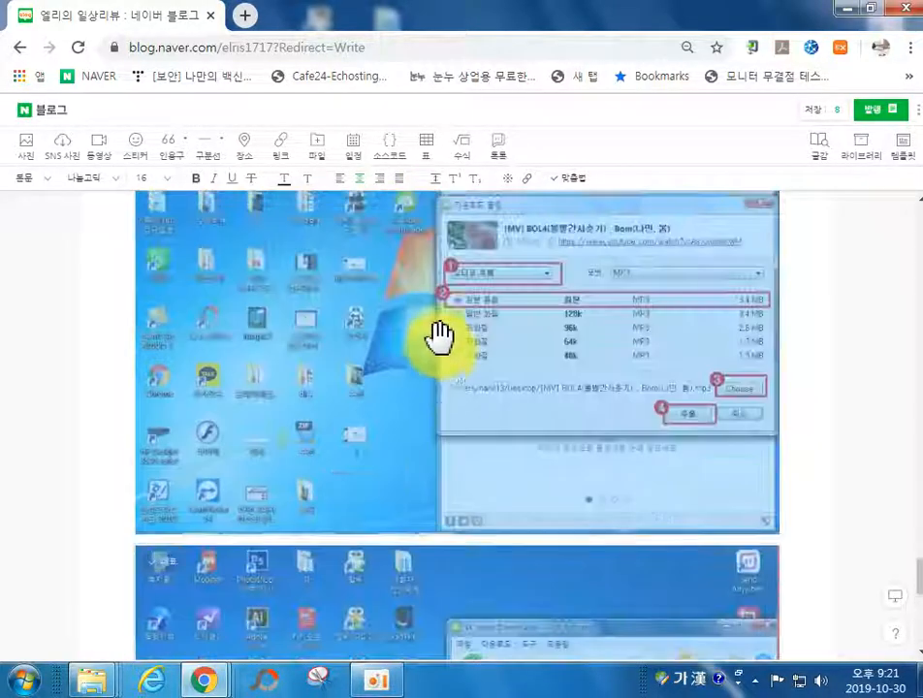
pyautogui.scroll(15, 439, 336)
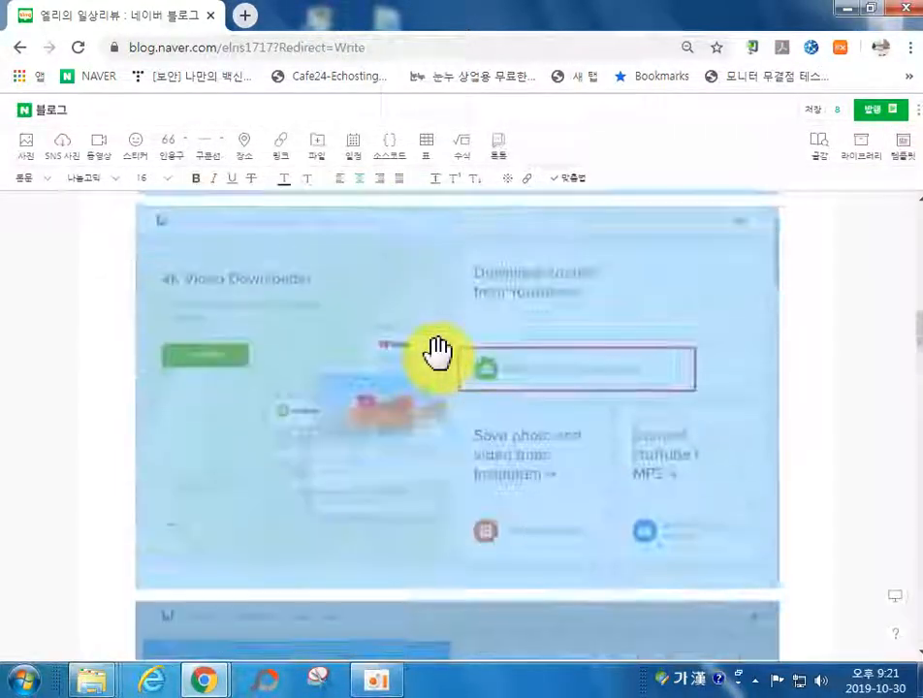
pyautogui.scroll(15, 438, 353)
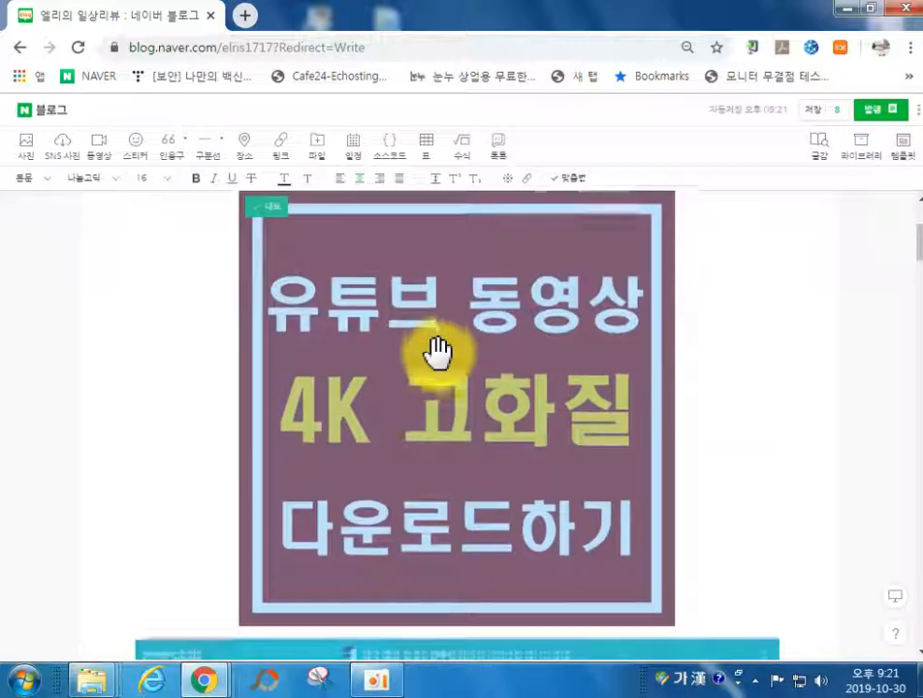
# Step: Add empty text lines between the red title picture and the Naver search screenshot, and place the cursor in them
pyautogui.scroll(-3, 439, 353)
pyautogui.click(144, 336)
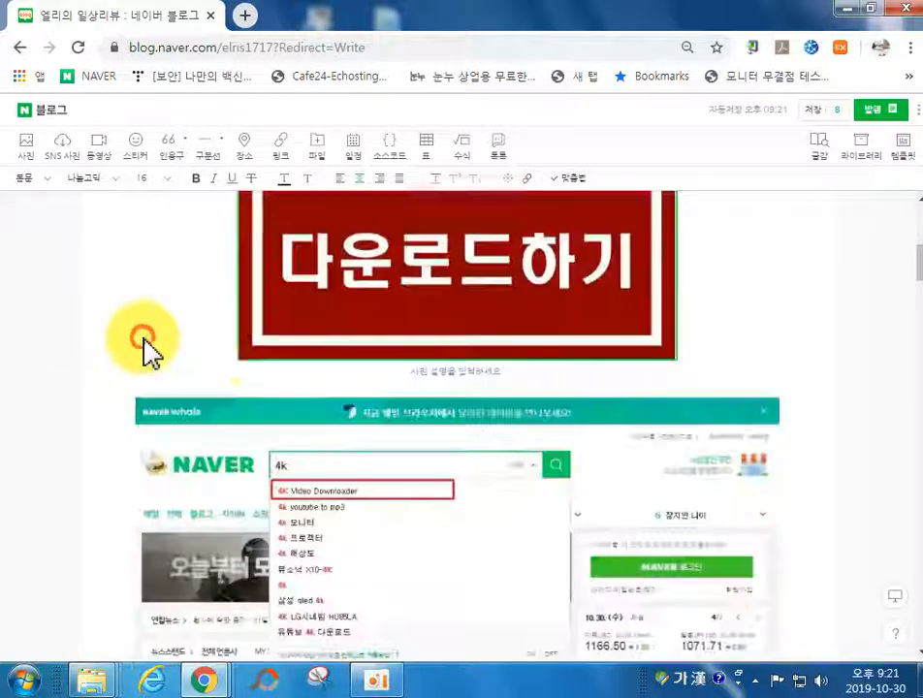
pyautogui.click(301, 384)
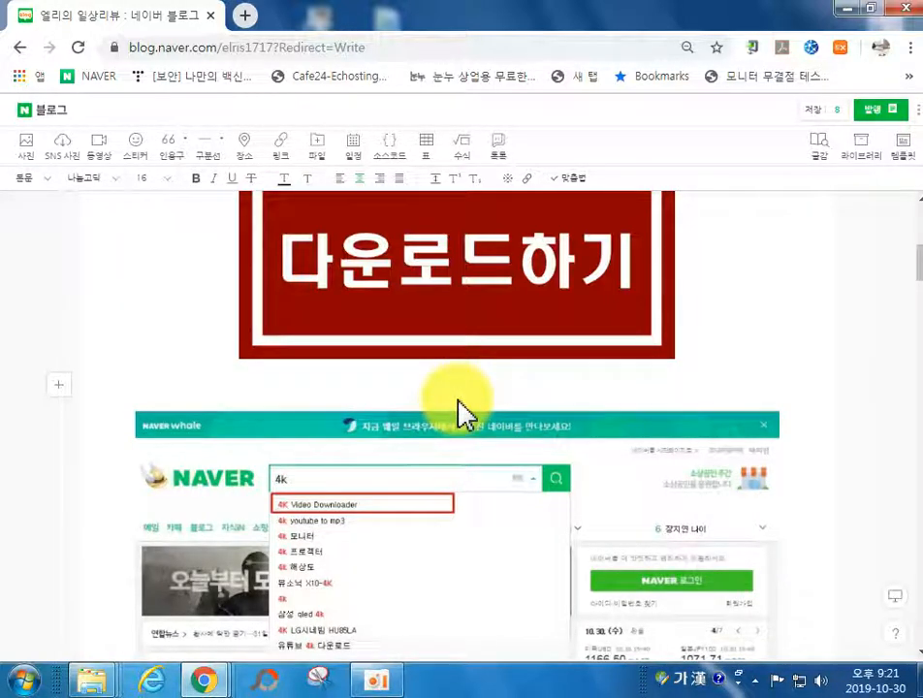
pyautogui.press('Return')
pyautogui.press('Return')
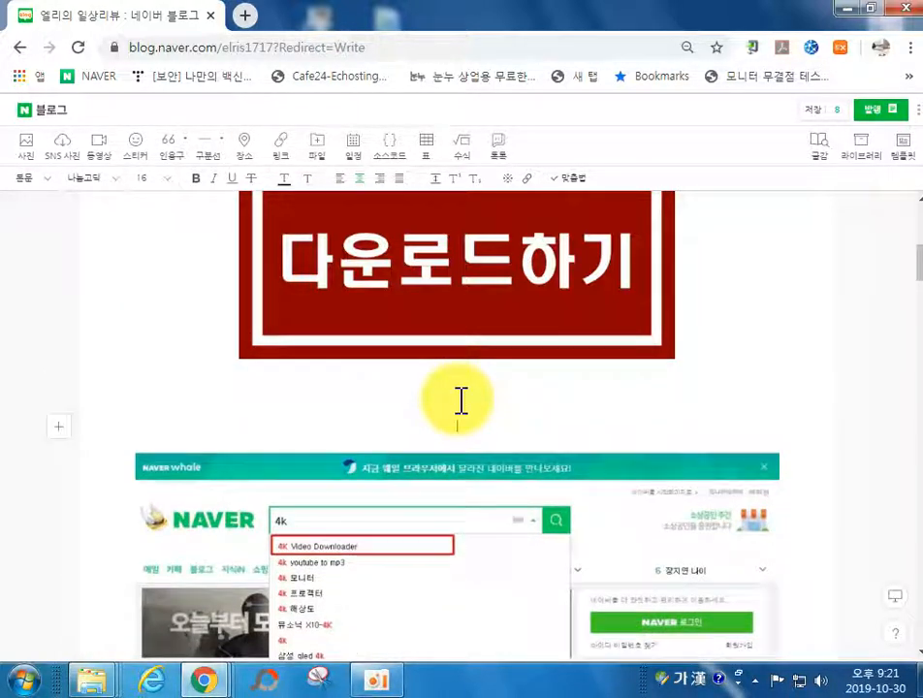
pyautogui.click(458, 408)
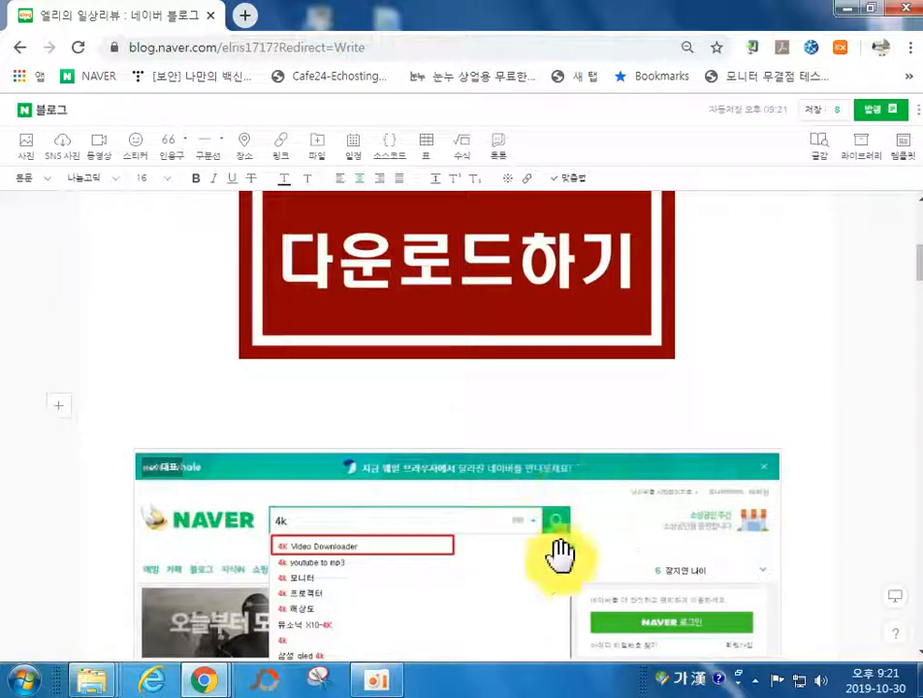
# Step: Insert a quotation block between the red title picture and the Naver search screenshot
pyautogui.scroll(5, 567, 506)
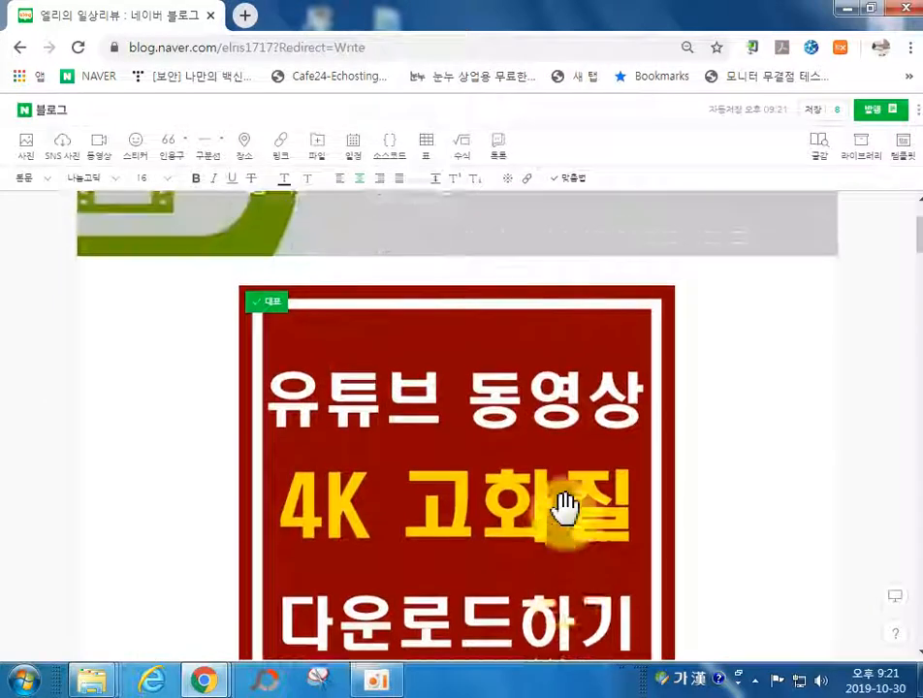
pyautogui.scroll(-4, 560, 519)
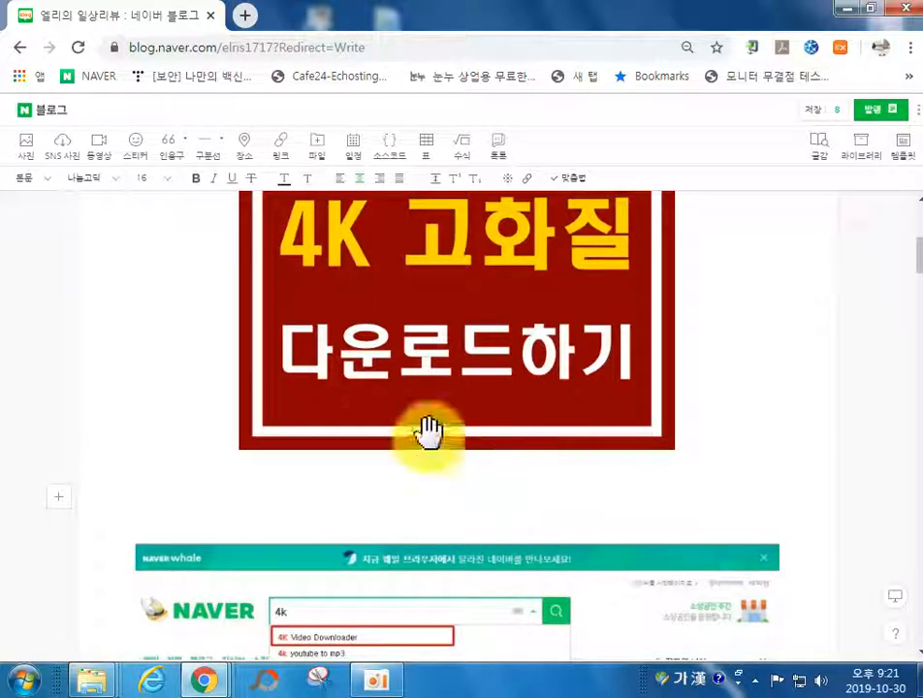
pyautogui.click(172, 147)
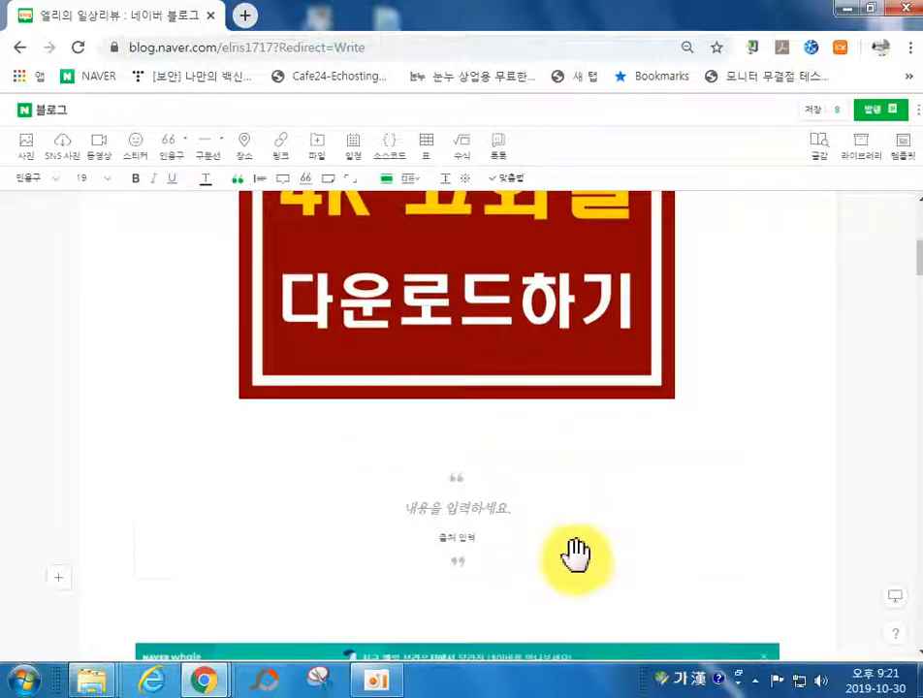
# Step: Try to move the empty quotation block from below the red title picture to the space above it
pyautogui.scroll(4, 441, 445)
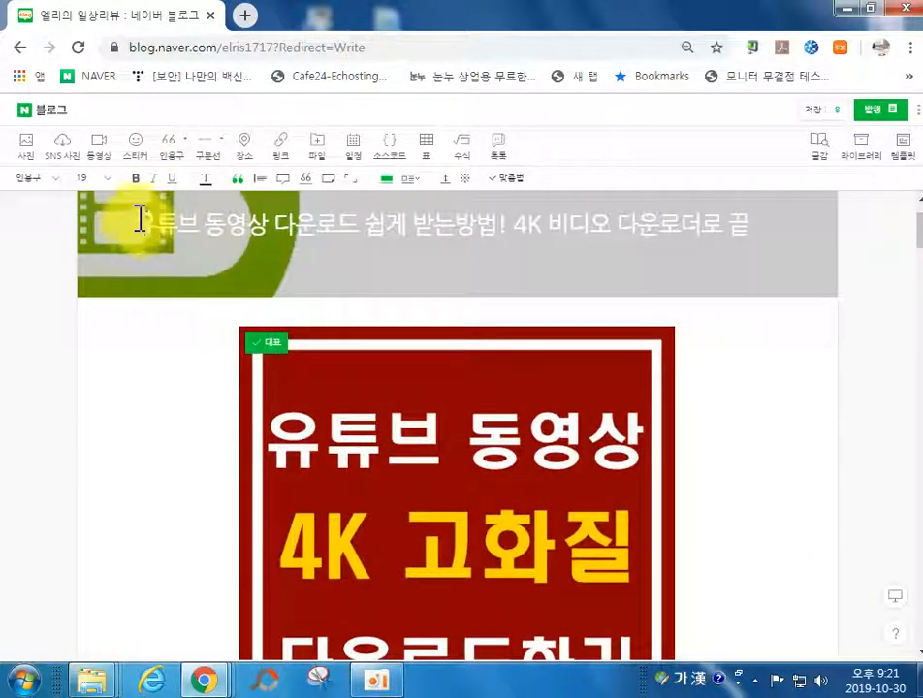
pyautogui.scroll(-5, 382, 220)
pyautogui.click(379, 422)
pyautogui.scroll(5, 381, 346)
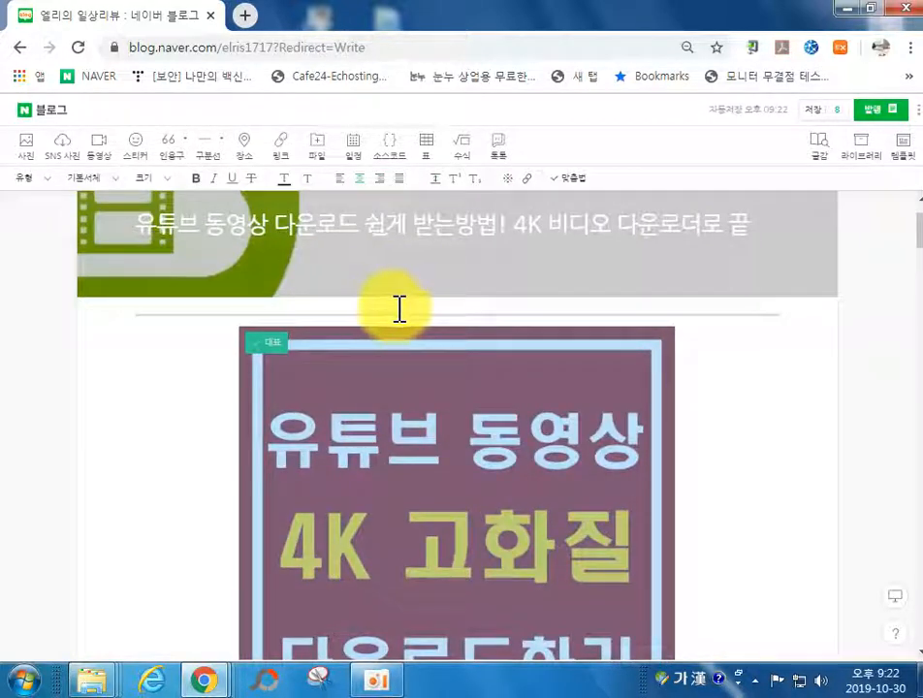
pyautogui.click(412, 312)
pyautogui.scroll(-6, 423, 429)
pyautogui.scroll(2, 436, 417)
pyautogui.click(449, 432)
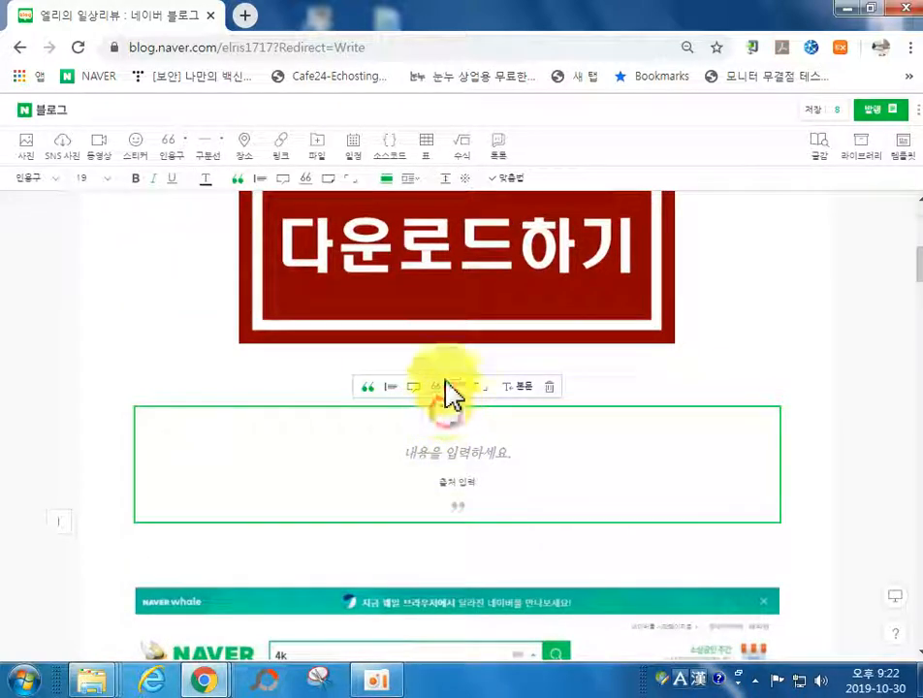
pyautogui.scroll(5, 454, 388)
pyautogui.scroll(1, 437, 359)
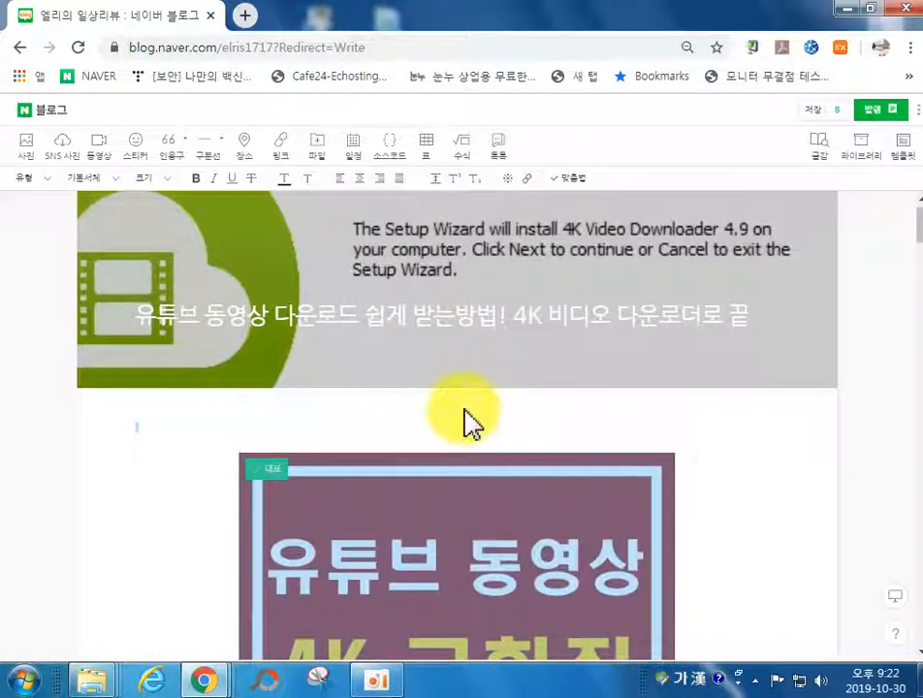
pyautogui.scroll(-5, 465, 432)
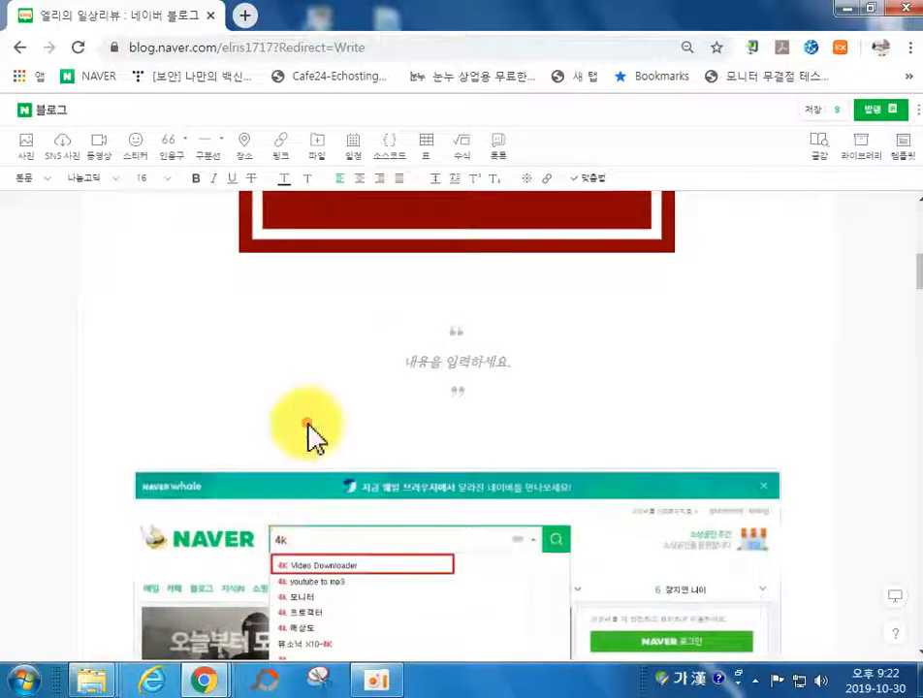
pyautogui.click(337, 396)
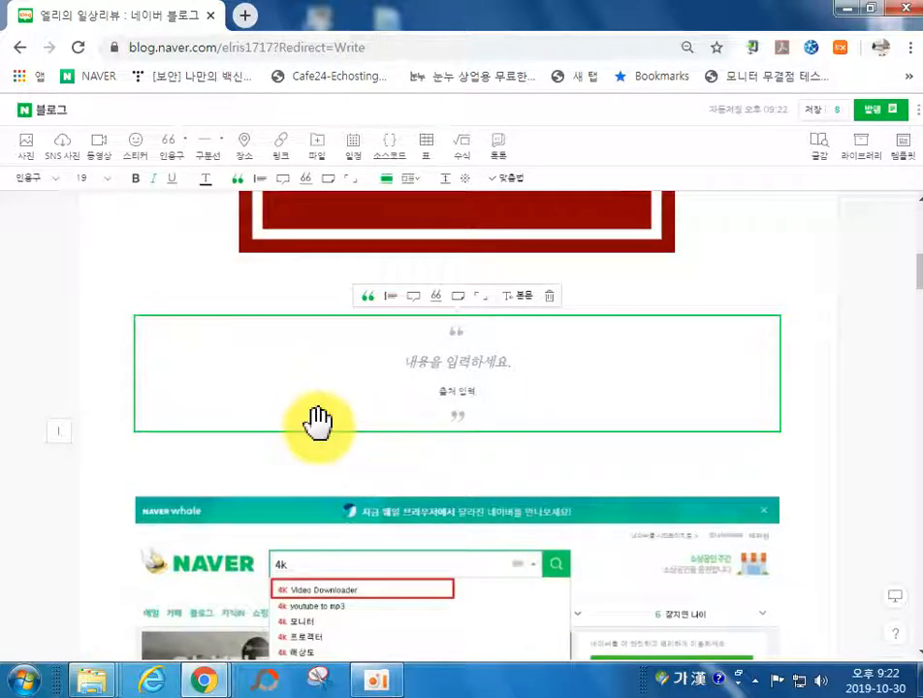
pyautogui.scroll(6, 318, 422)
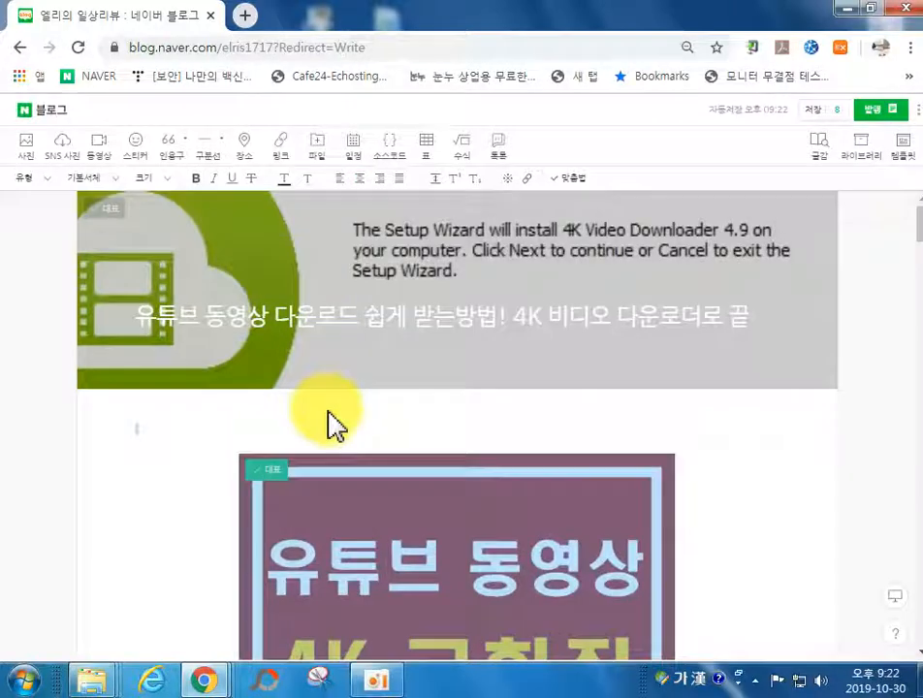
pyautogui.scroll(-8, 325, 436)
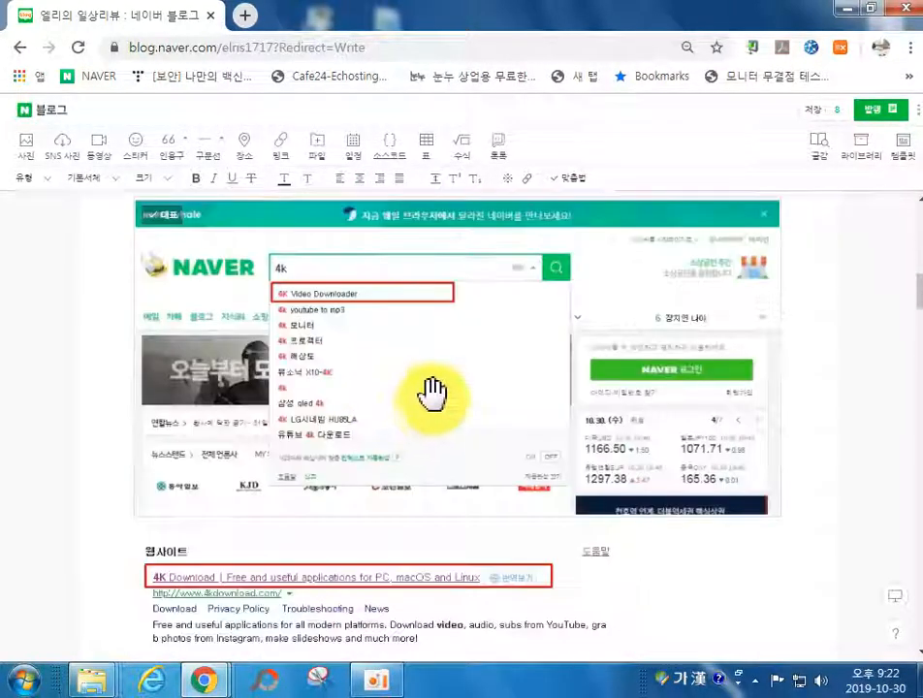
pyautogui.scroll(2, 441, 386)
pyautogui.click(431, 297)
pyautogui.scroll(2, 485, 281)
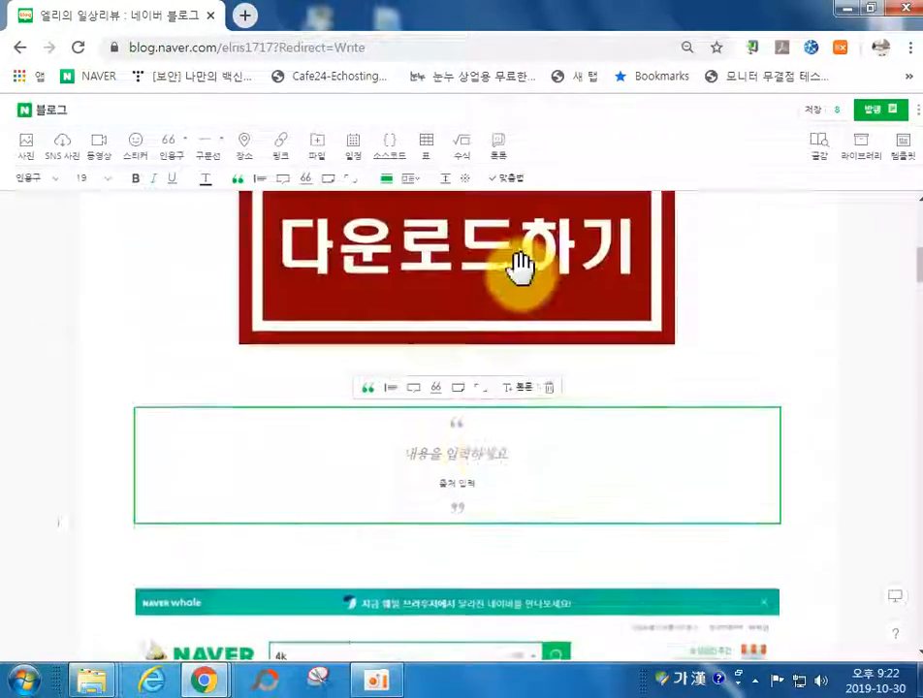
# Step: Delete the empty quotation block below the red title picture and insert one directly above that picture
pyautogui.click(549, 389)
pyautogui.scroll(3, 427, 340)
pyautogui.scroll(3, 407, 310)
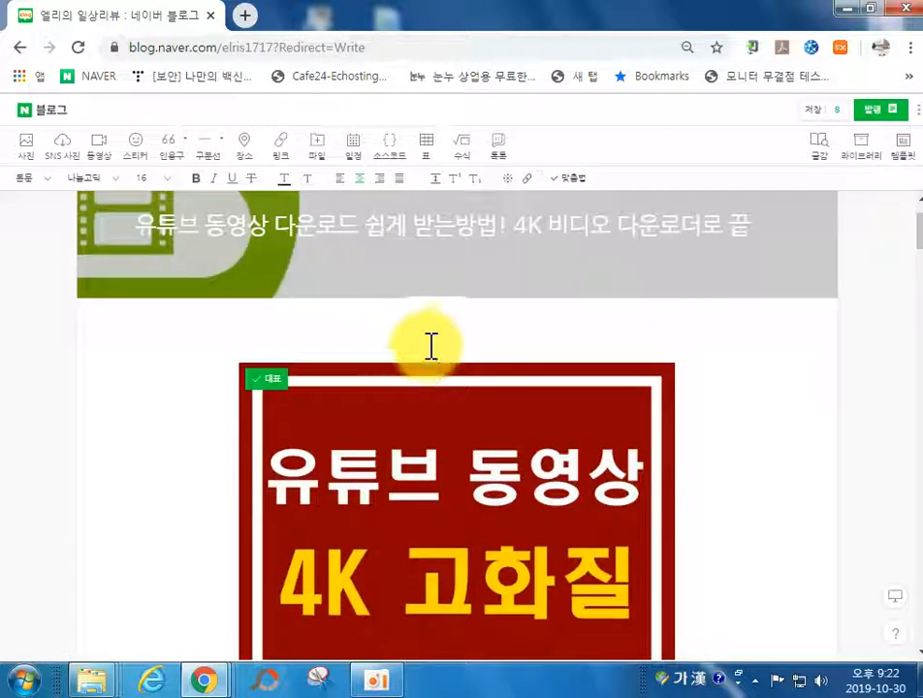
pyautogui.click(439, 337)
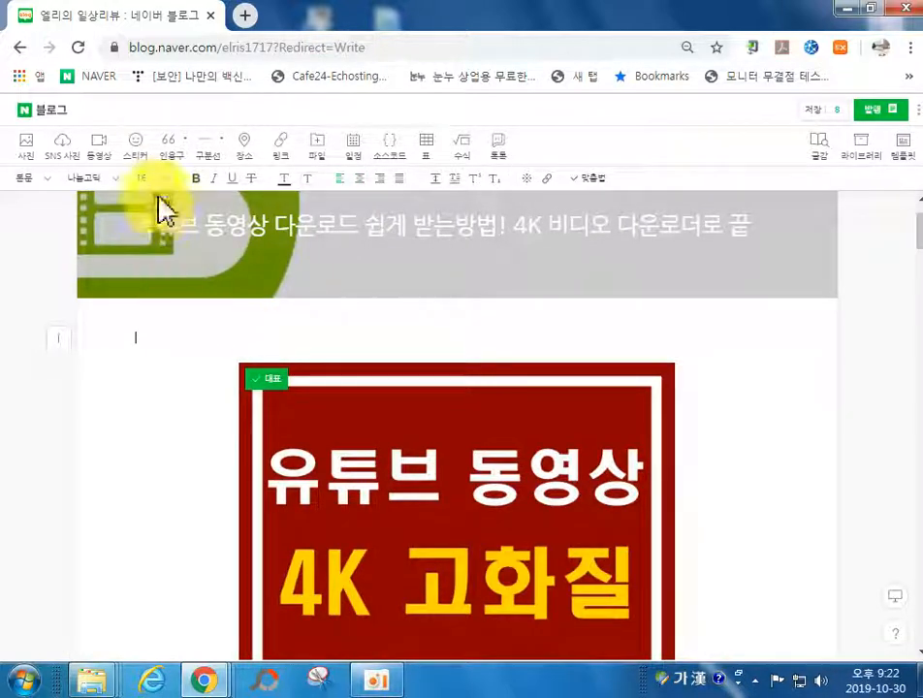
pyautogui.click(171, 146)
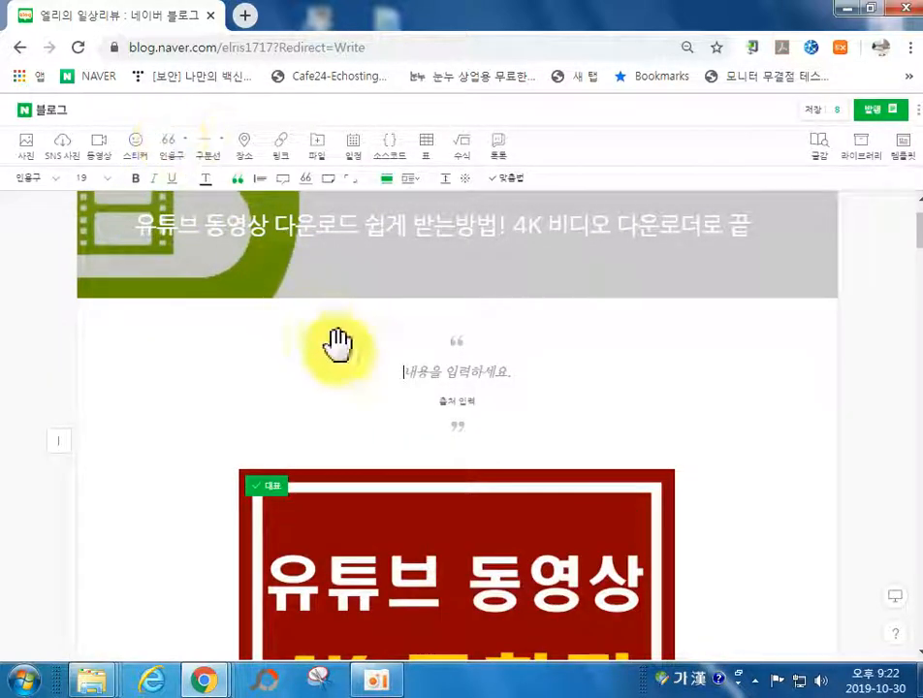
# Step: Write "유튜브 MP4 고화질 동영상 다운로드 받는방법" and "4k 비디오 다운로더면 어렵지 않아요!" as the two lines of the quotation
pyautogui.scroll(-1, 590, 407)
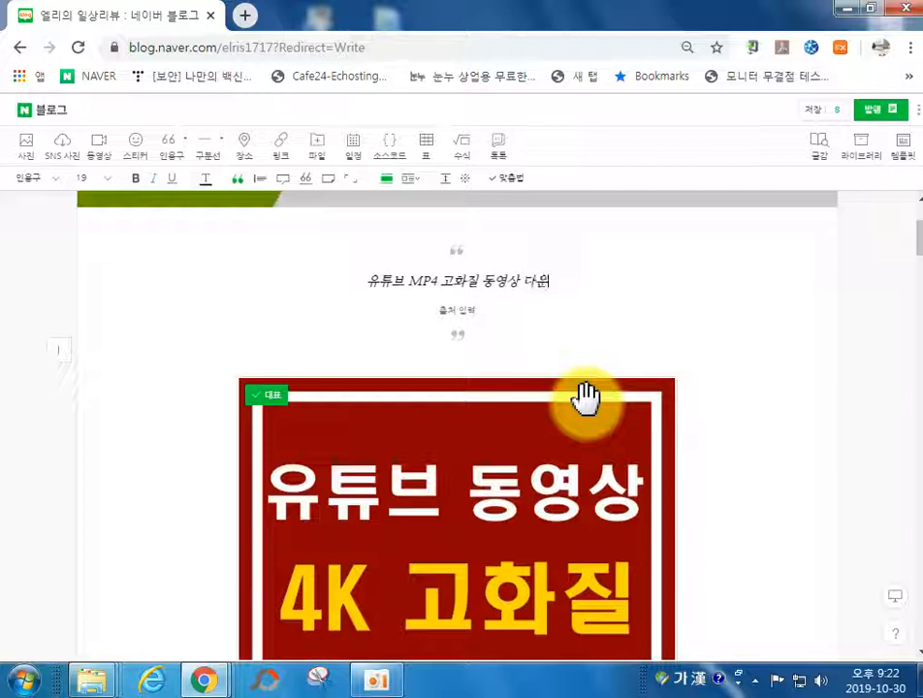
pyautogui.write('받는방법')
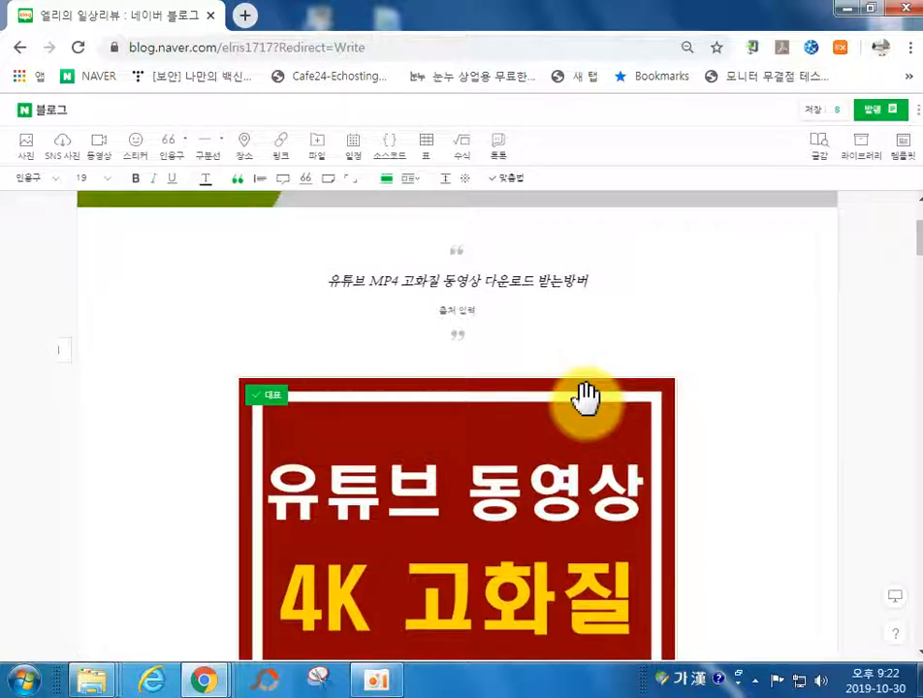
pyautogui.press('Return')
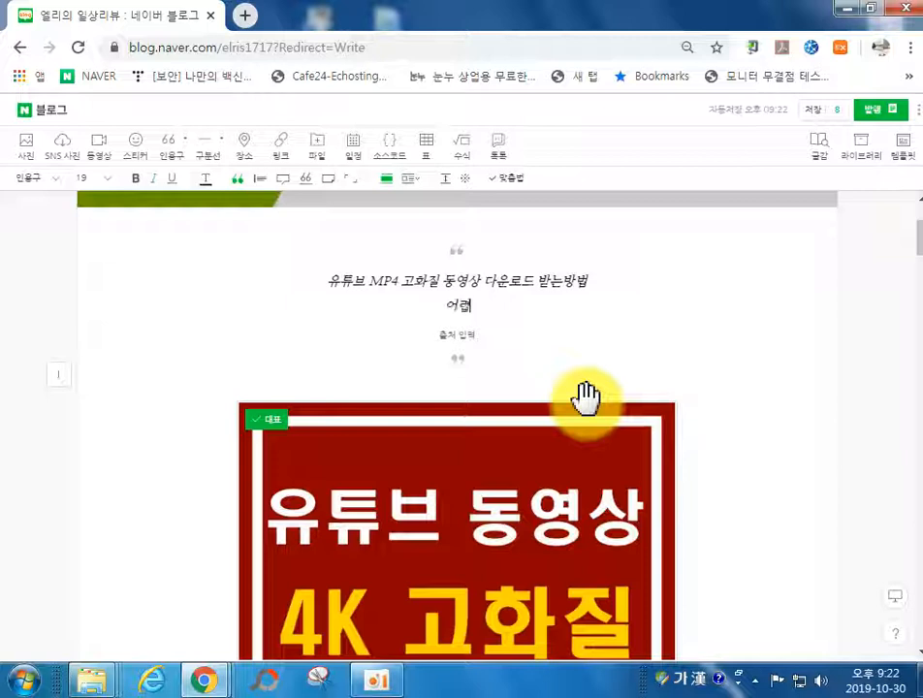
pyautogui.press('BackSpace')
pyautogui.write('4')
pyautogui.press('BackSpace')
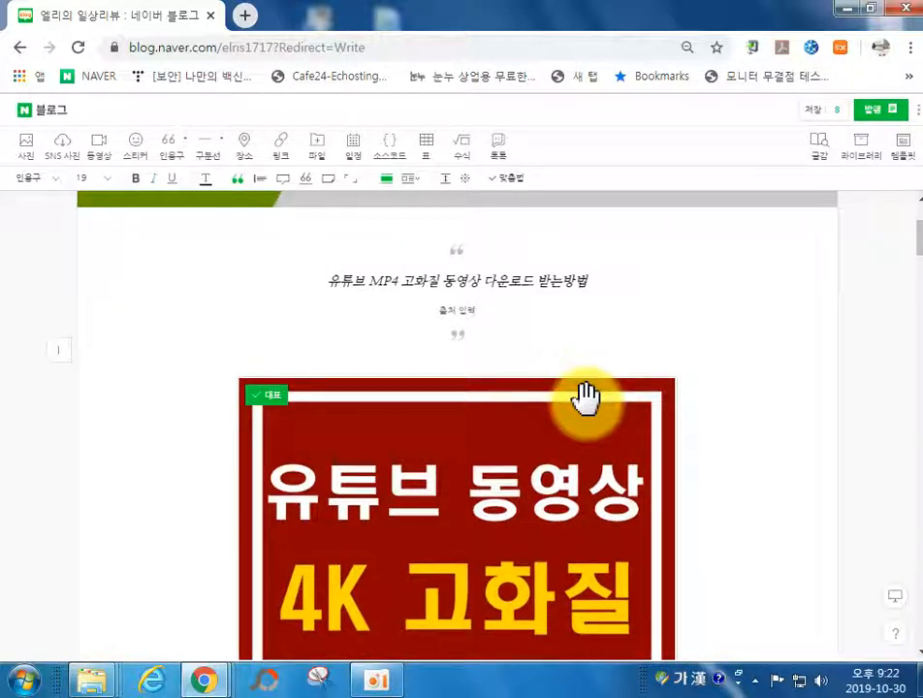
pyautogui.press('Return')
pyautogui.write('4k 비디오 다운로더면 이')
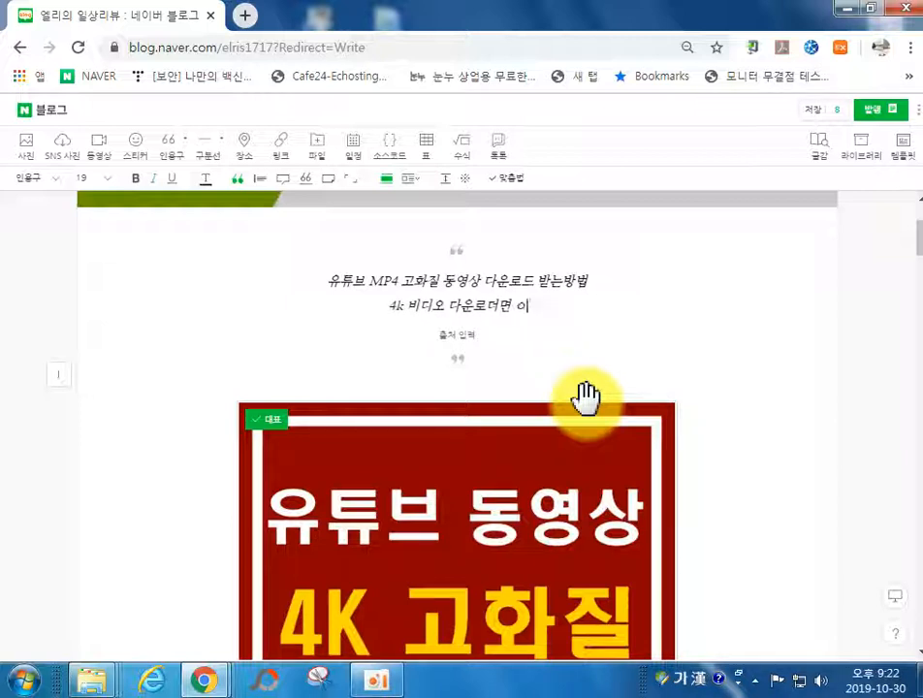
pyautogui.press('BackSpace')
pyautogui.write('어렵지 않아요!')
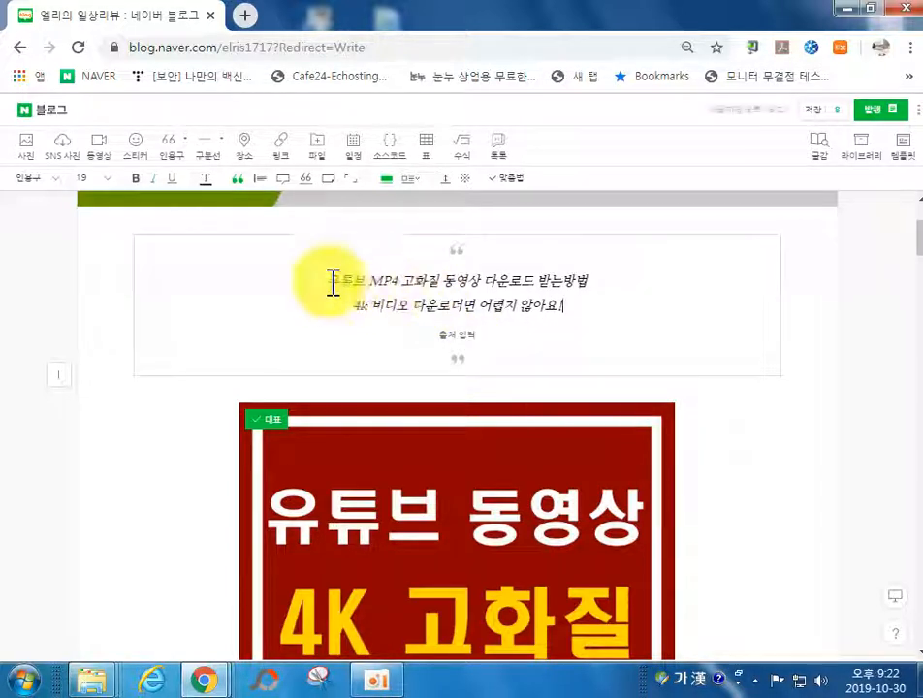
# Step: Remove the italics from both quotation lines and set the second line's font size to 28
pyautogui.moveTo(341, 283); pyautogui.dragTo(578, 315)
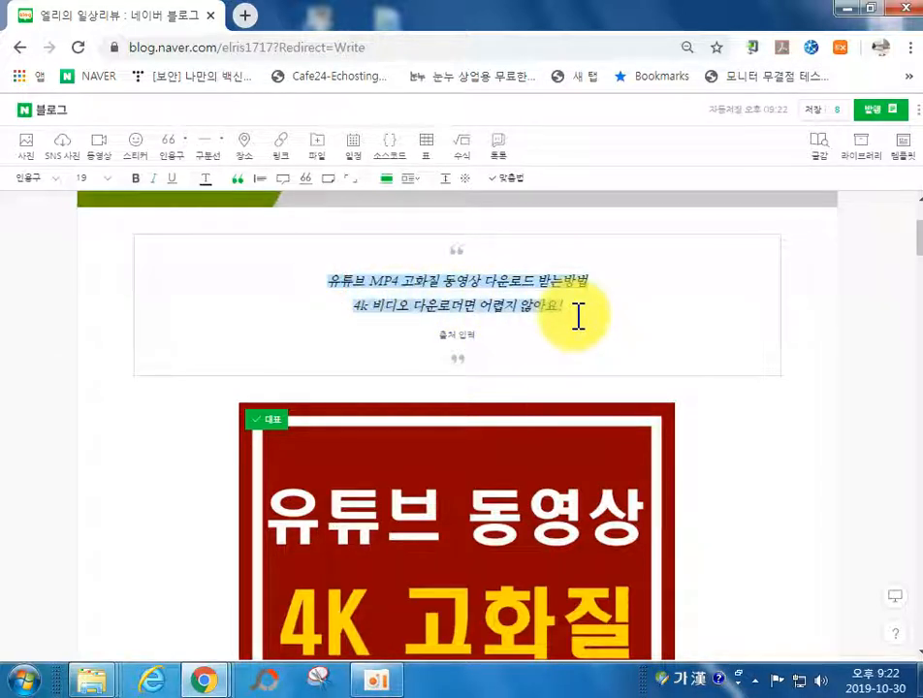
pyautogui.click(153, 178)
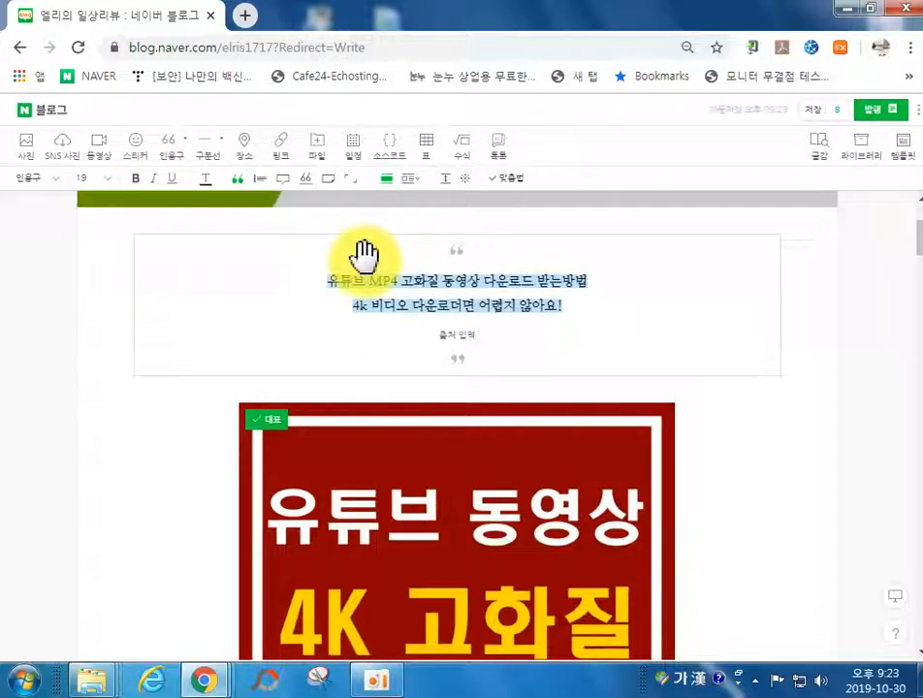
pyautogui.click(362, 312)
pyautogui.moveTo(355, 310); pyautogui.dragTo(574, 311)
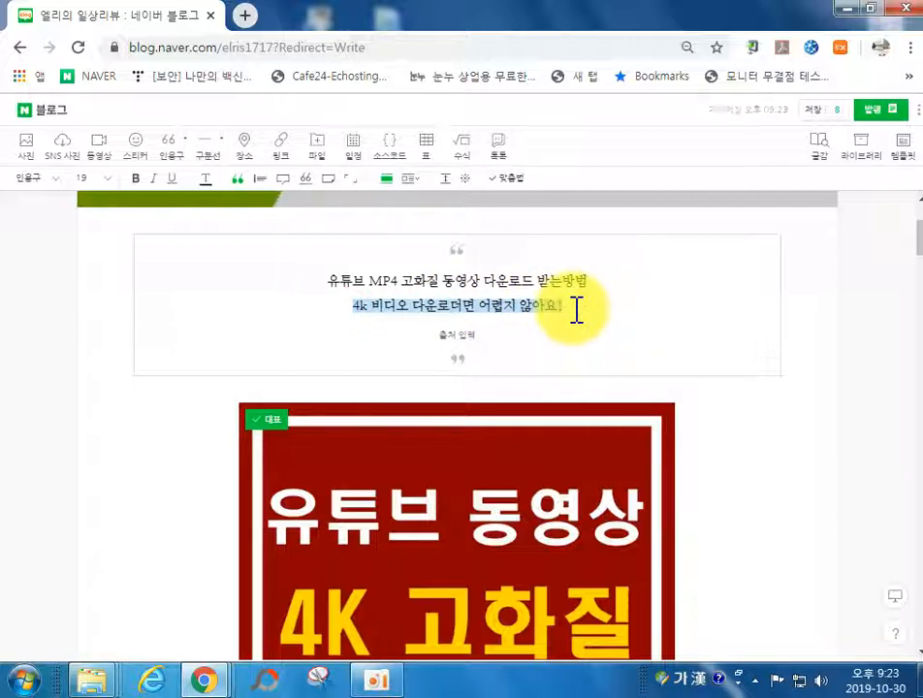
pyautogui.click(95, 179)
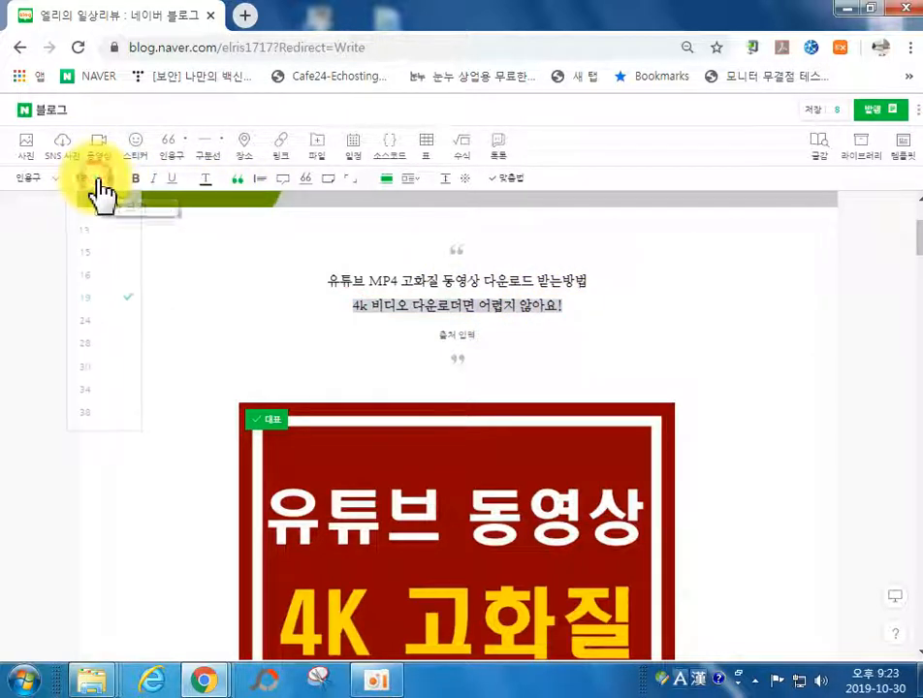
pyautogui.click(83, 349)
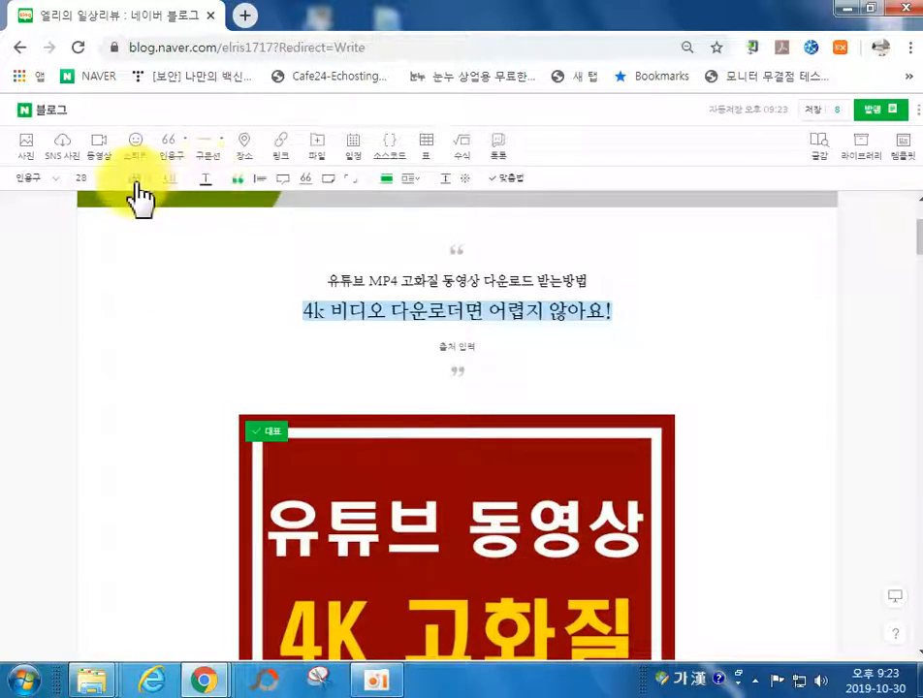
# Step: Make the quotation's second line bold and colour it red
pyautogui.click(207, 194)
pyautogui.click(218, 217)
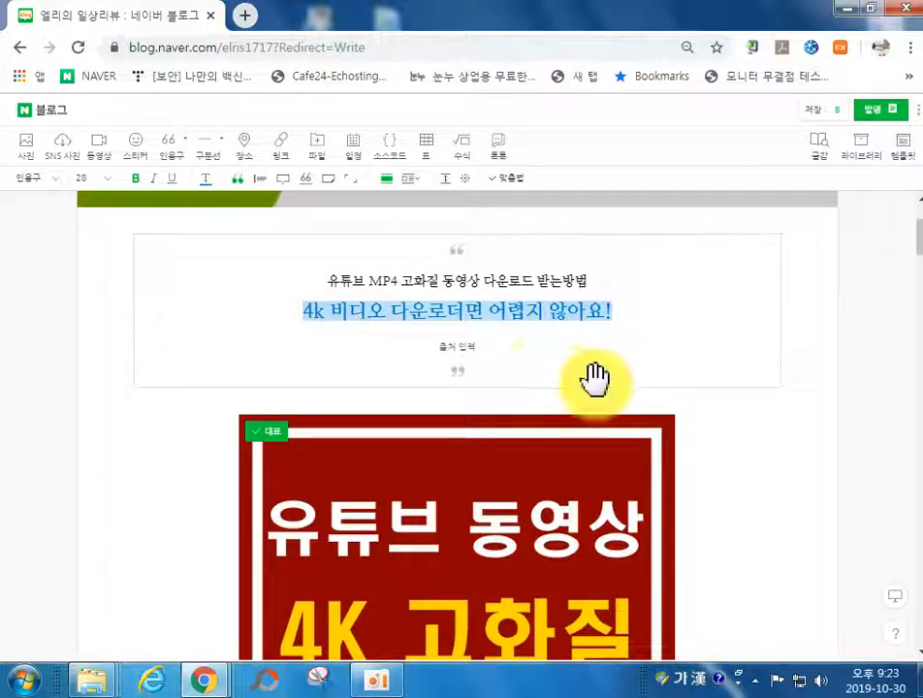
pyautogui.click(206, 180)
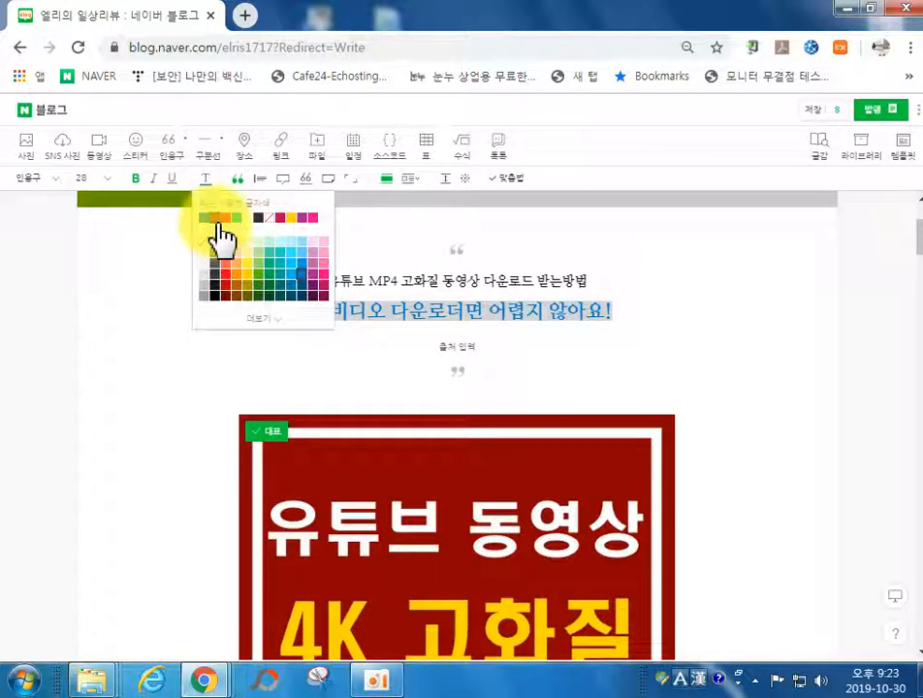
pyautogui.click(226, 272)
# Step: Add an empty text line between the quotation block and the red title picture
pyautogui.click(398, 389)
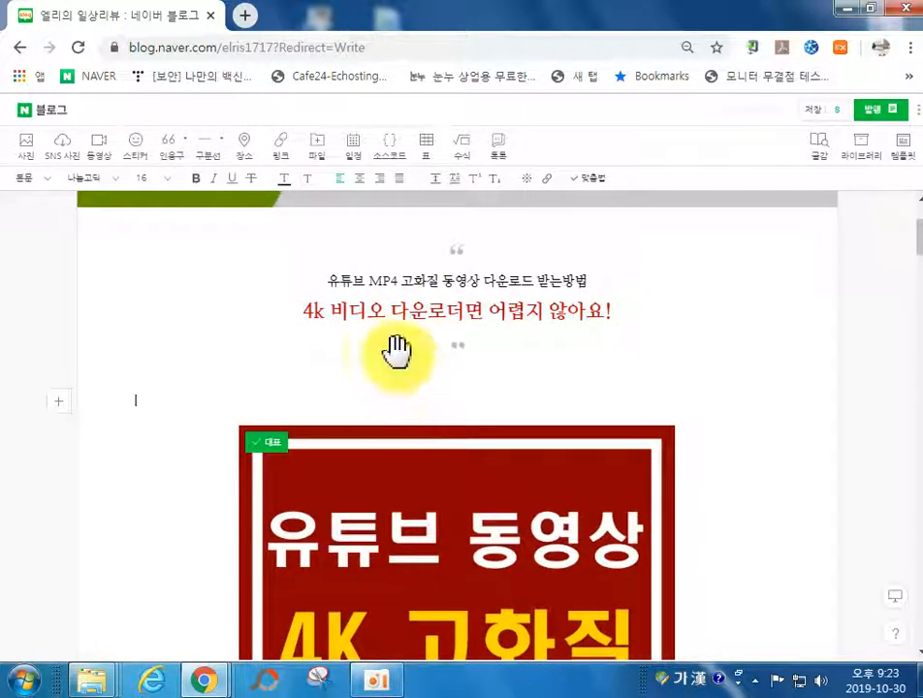
pyautogui.scroll(-1, 250, 393)
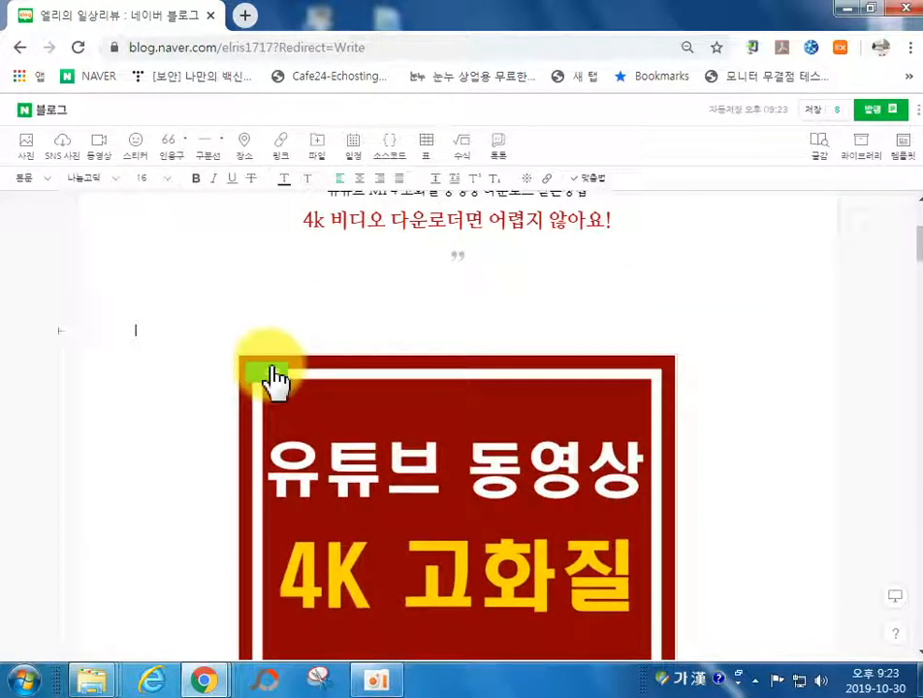
pyautogui.press('BackSpace')
pyautogui.scroll(-4, 323, 365)
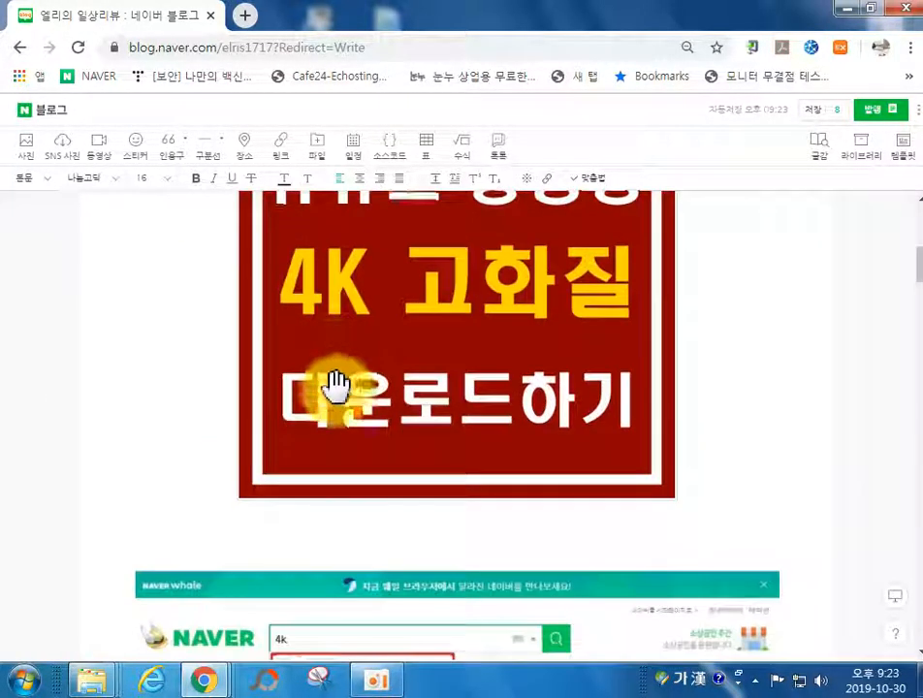
pyautogui.click(404, 437)
pyautogui.scroll(4, 405, 434)
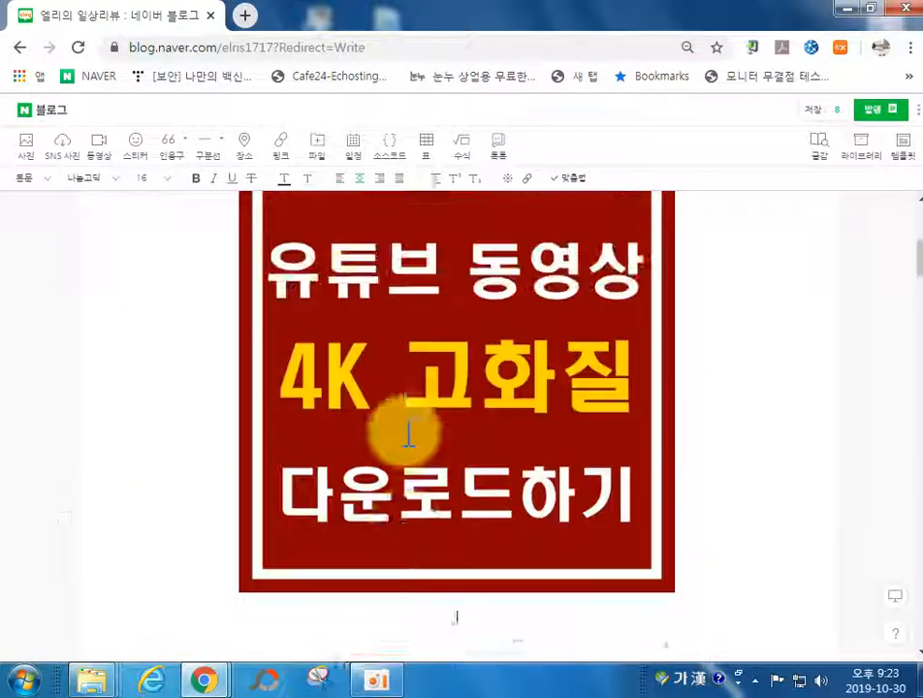
pyautogui.click(386, 388)
# Step: Write the centred sentence "오늘은 유튜브에 있는 동영상 파일을 컴퓨터로 다운로드 받는 방법에 대해 알아볼게요." below the red title picture, followed by an empty line
pyautogui.scroll(-4, 464, 424)
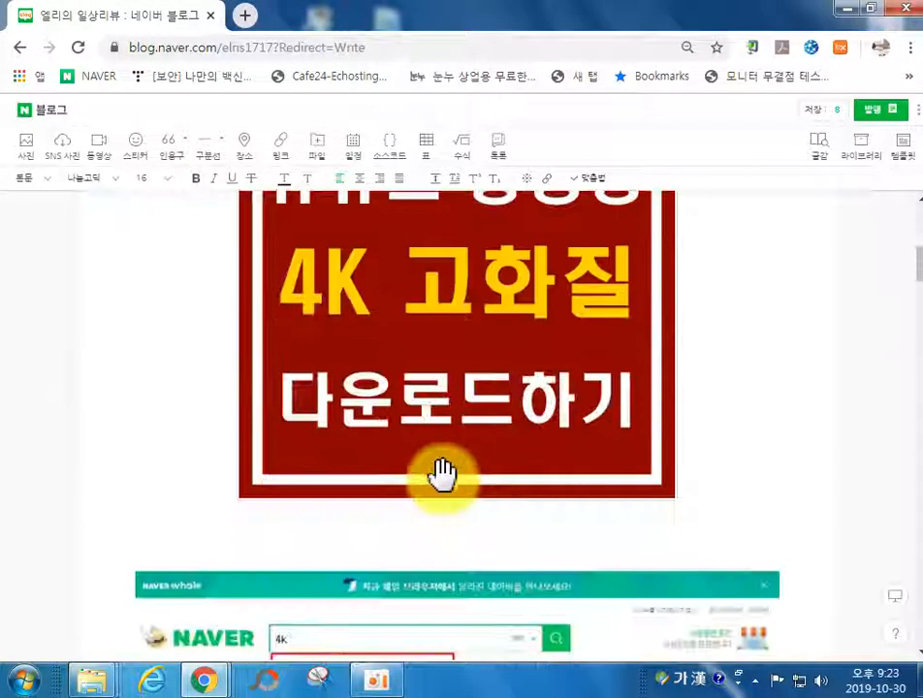
pyautogui.click(439, 536)
pyautogui.scroll(-3, 474, 540)
pyautogui.scroll(1, 506, 488)
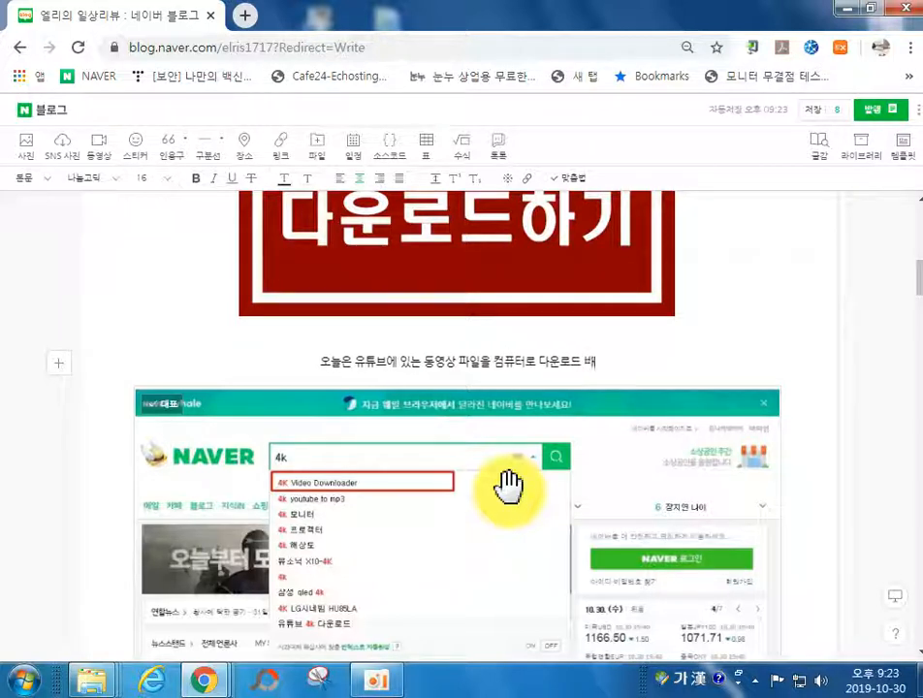
pyautogui.write('법에')
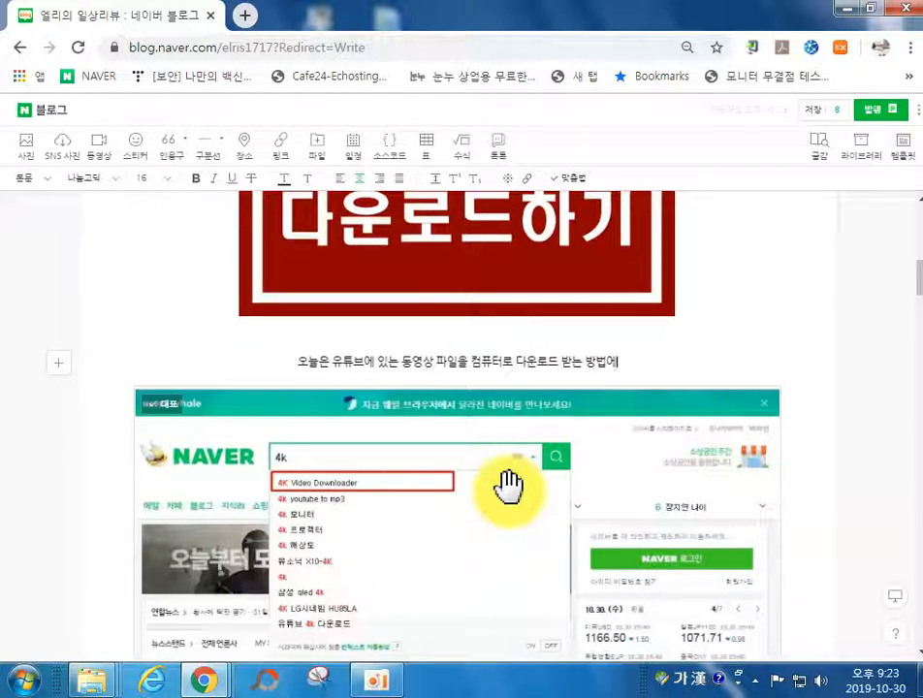
pyautogui.write(' 대해 알압볼게요.')
pyautogui.press('Return')
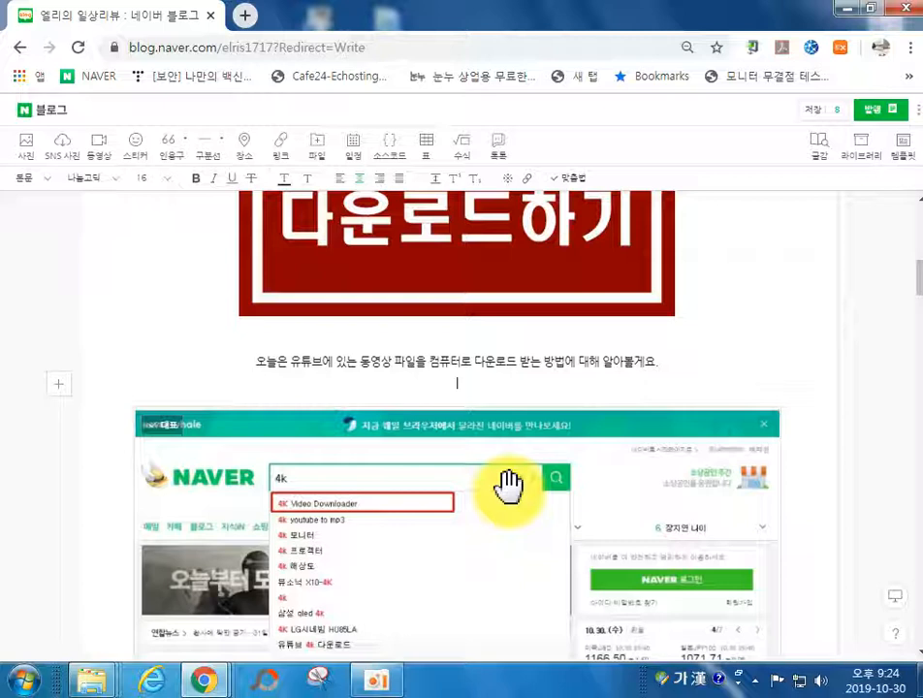
pyautogui.press('Return')
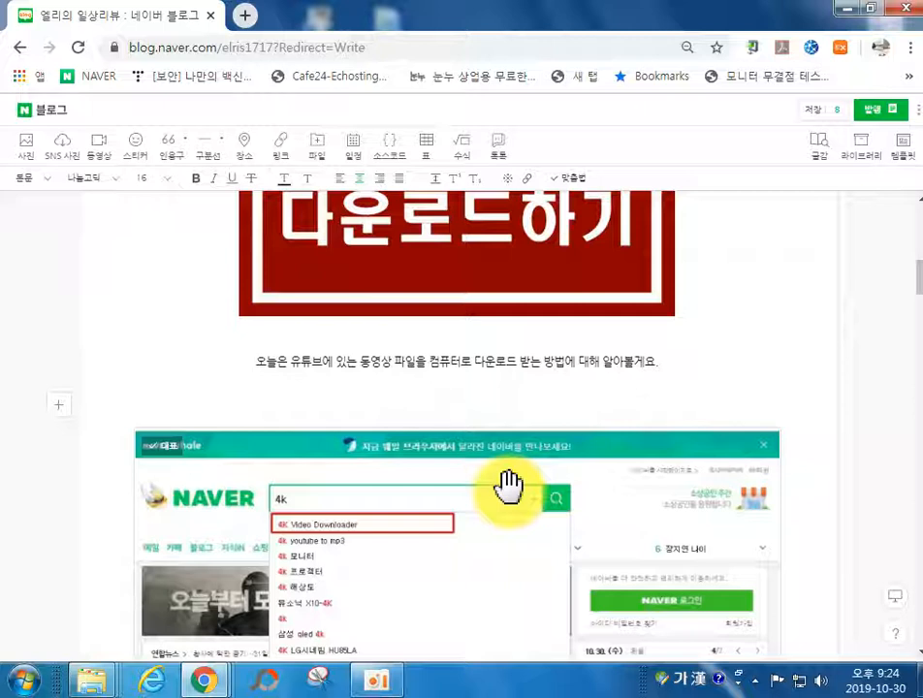
# Step: Write "유튜브에는 한번만 보기는 아까운 소장하고 싶은 정보들이 많은것 같아요." as the second introductory sentence, followed by an empty line
pyautogui.write('브에는 정말,ㄹ')
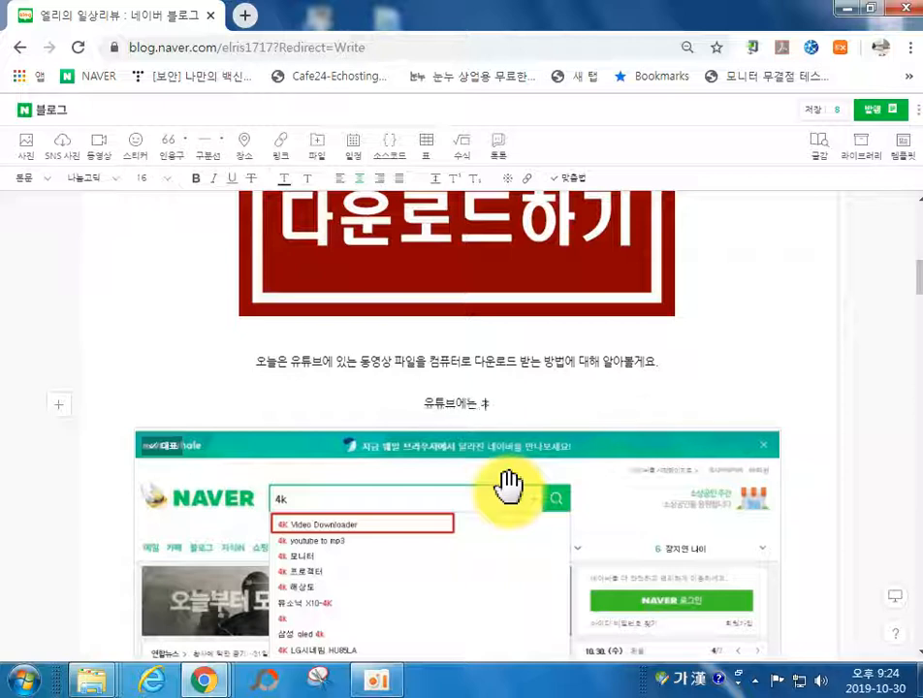
pyautogui.write('ㅗ')
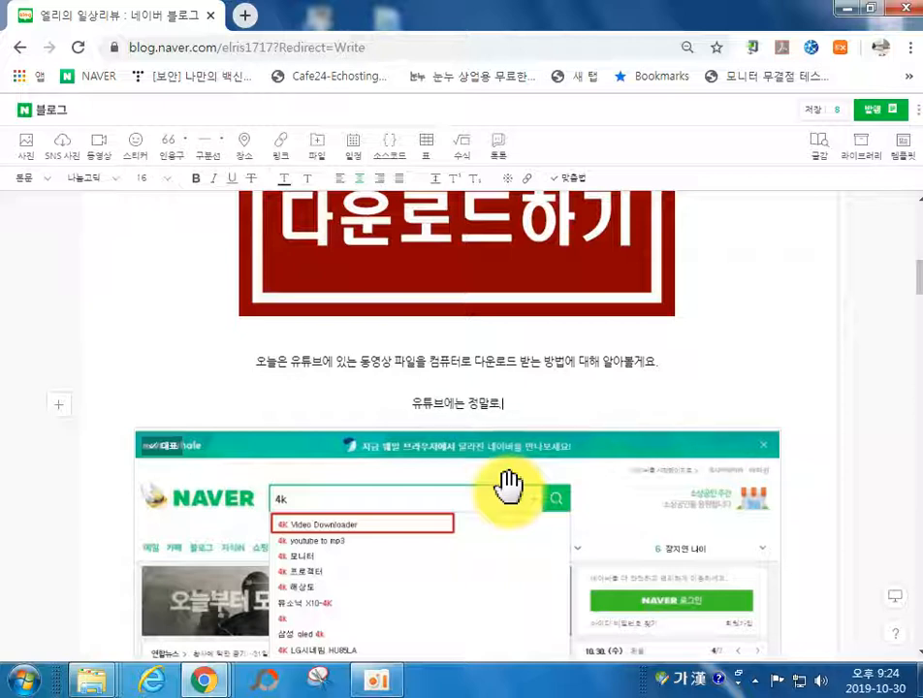
pyautogui.press('BackSpace')
pyautogui.press('BackSpace')
pyautogui.press('BackSpace')
pyautogui.write('좋은')
pyautogui.press('BackSpace')
pyautogui.press('BackSpace')
pyautogui.write('한베')
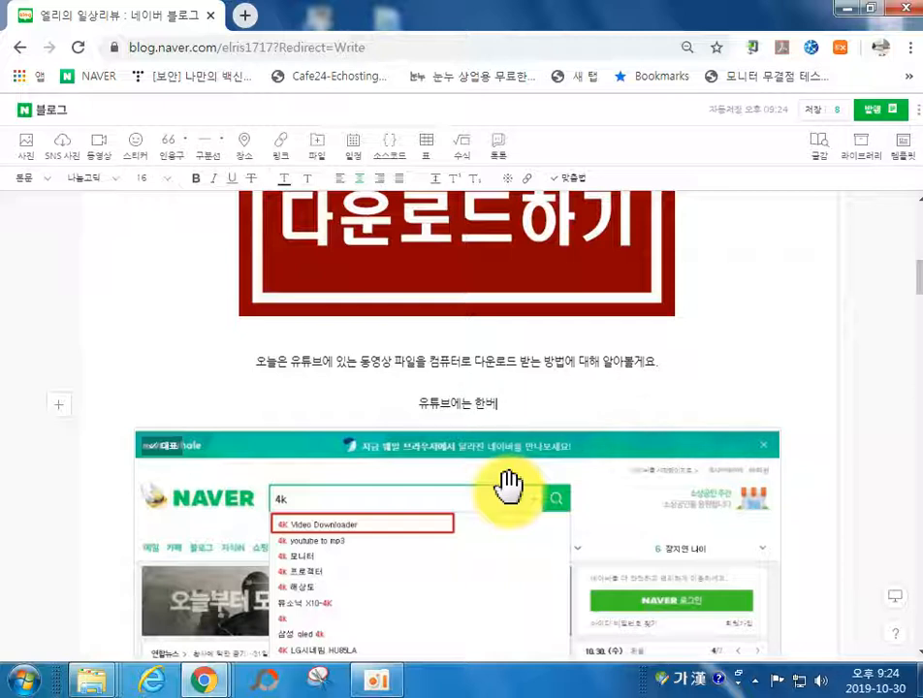
pyautogui.write('만 보기')
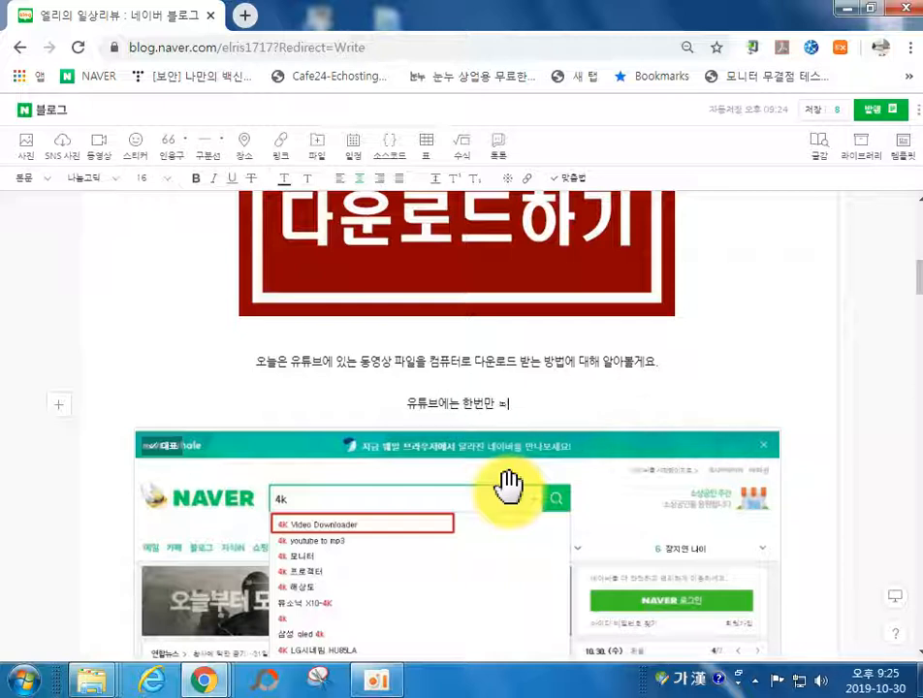
pyautogui.write('는 아까운 소')
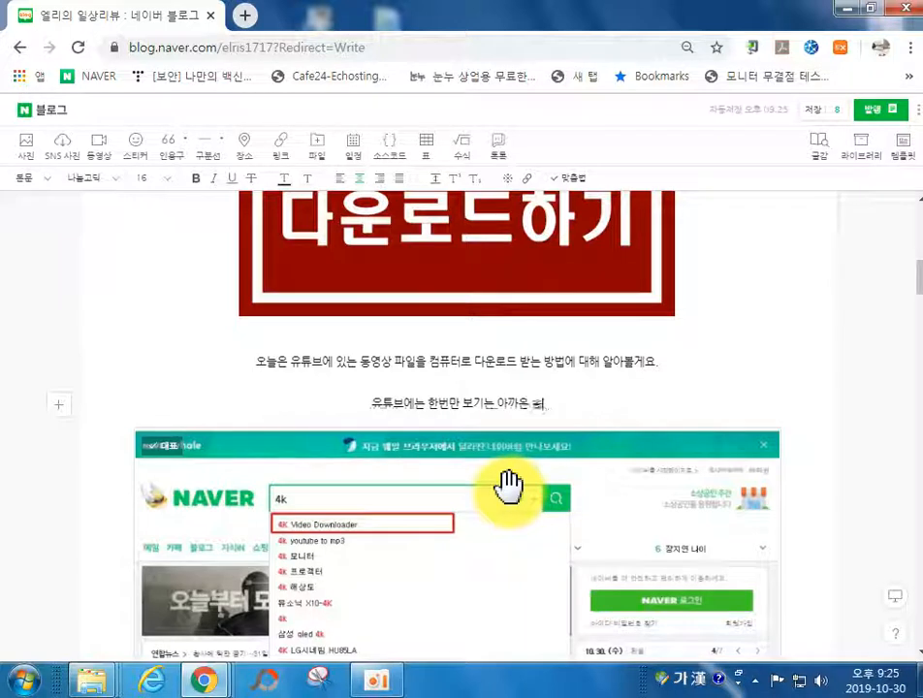
pyautogui.write('장하고 싶은 정보들이 ㄷ')
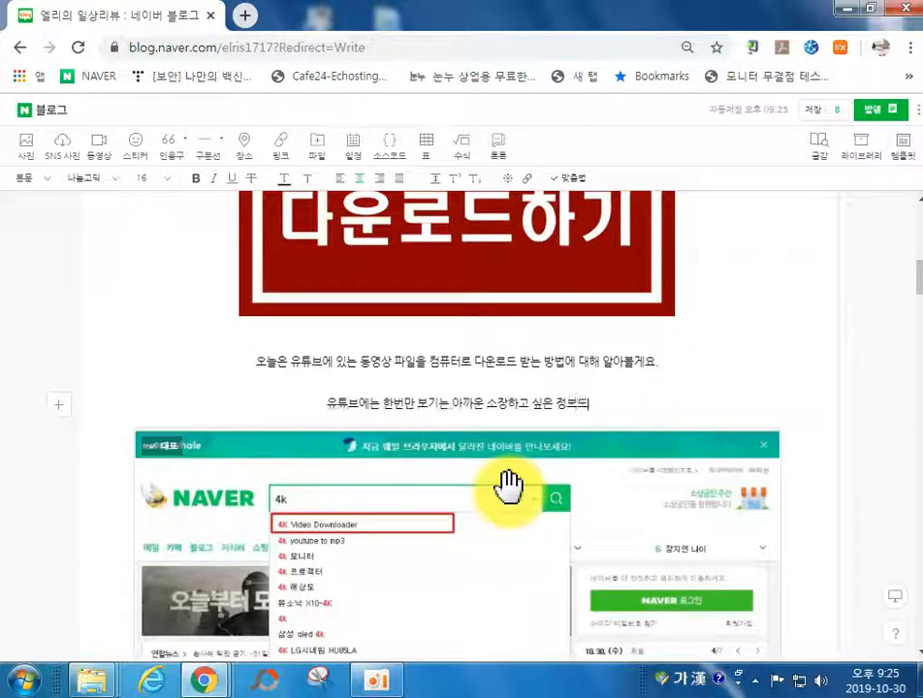
pyautogui.write('많은')
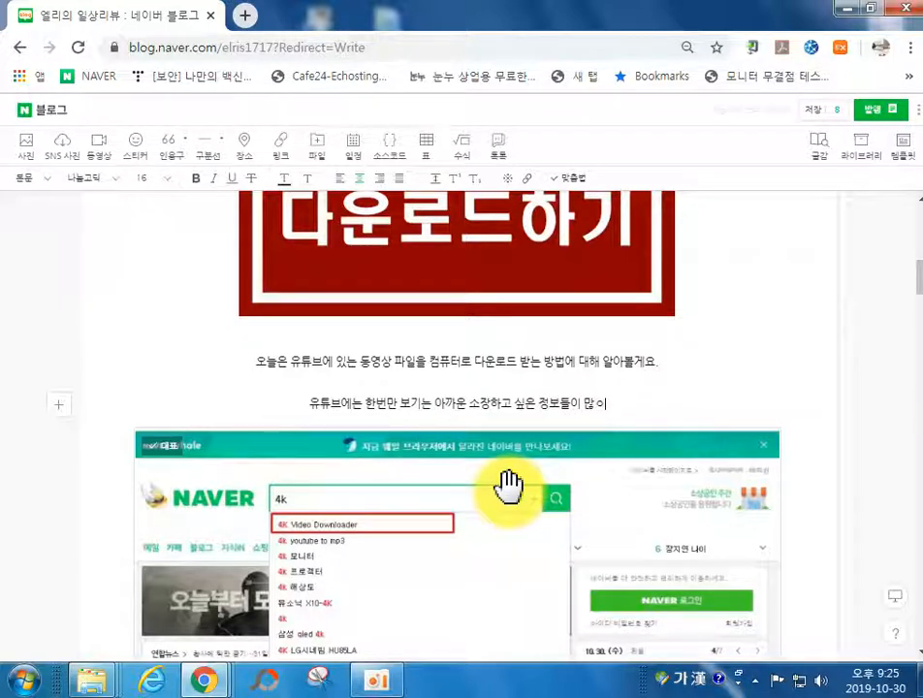
pyautogui.write('것 같아요.')
pyautogui.press('Return')
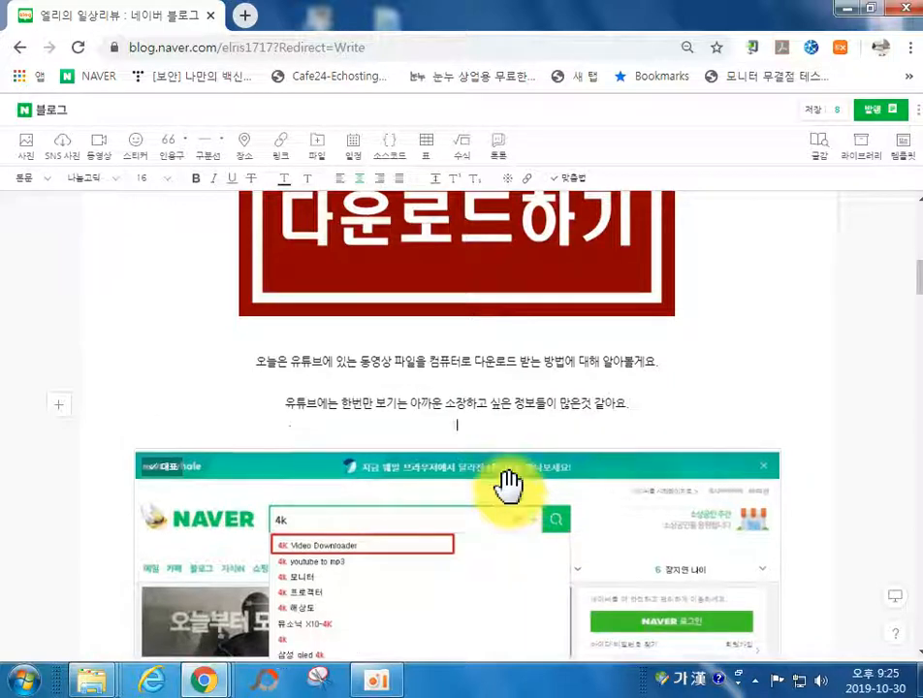
pyautogui.press('Return')
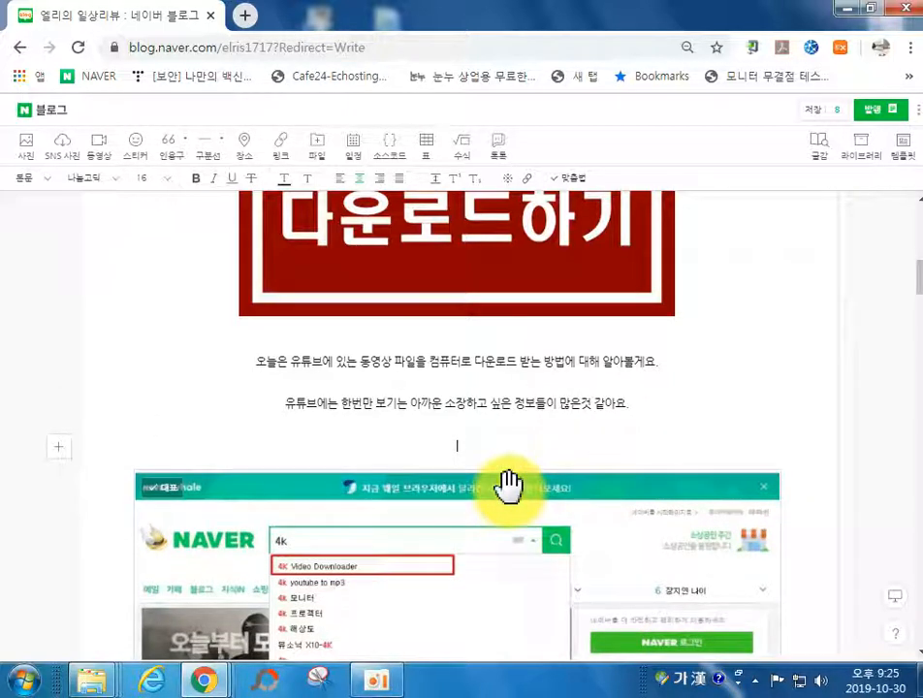
# Step: Begin the third introductory sentence with "그래서 유튜브에 있는 좋은 동영상을"
pyautogui.write('ㅇ')
pyautogui.press('BackSpace')
pyautogui.press('BackSpace')
pyautogui.press('Return')
pyautogui.write('인베')
pyautogui.press('BackSpace')
pyautogui.write('그래서 ㅅ')
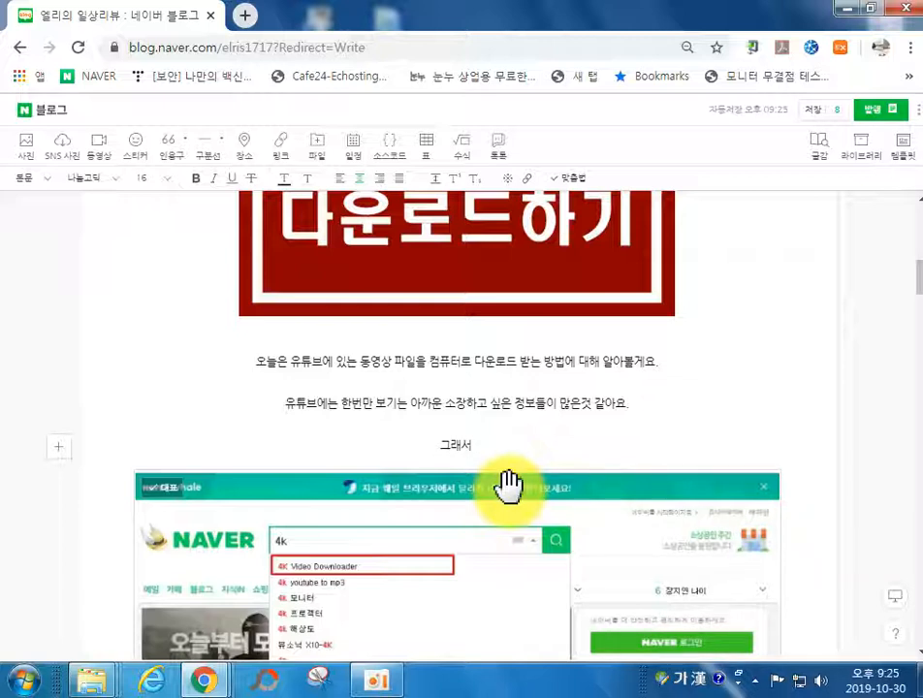
pyautogui.write(' 공')
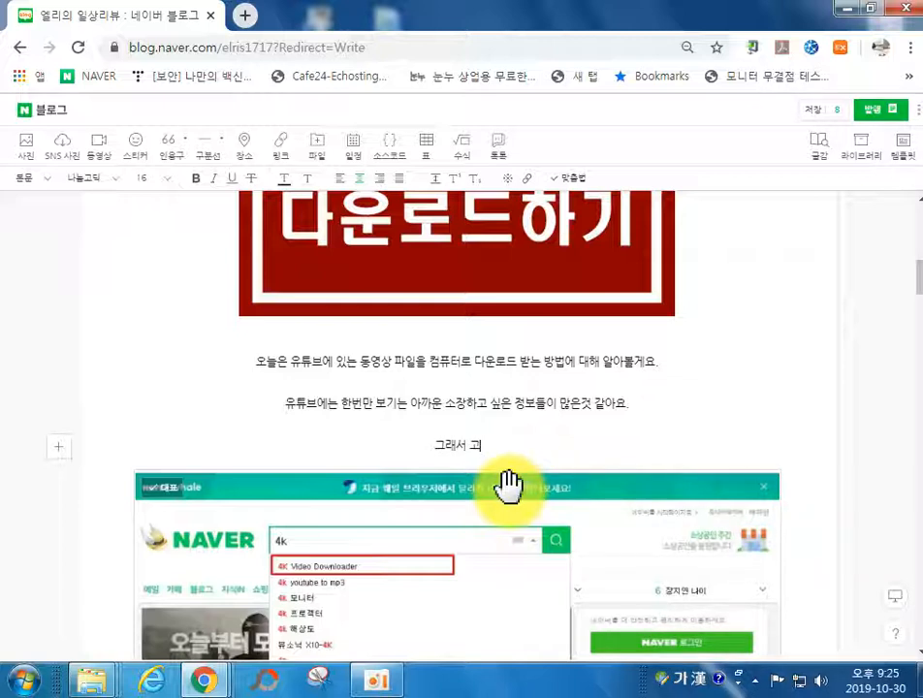
pyautogui.write('은 동영상을')
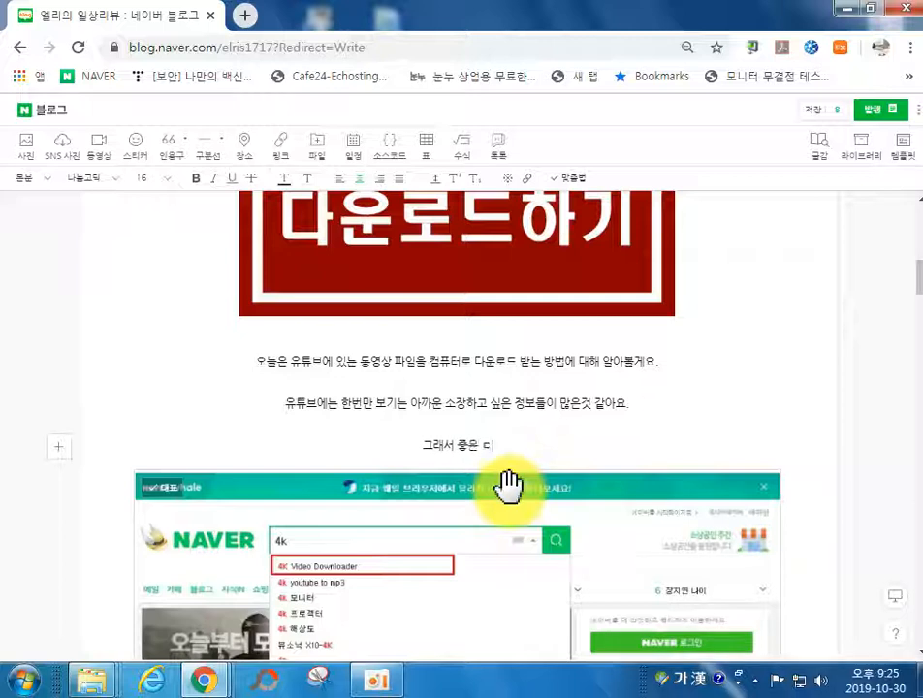
pyautogui.press('BackSpace')
pyautogui.press('BackSpace')
pyautogui.press('BackSpace')
pyautogui.press('BackSpace')
pyautogui.press('BackSpace')
pyautogui.press('BackSpace')
pyautogui.press('BackSpace')
pyautogui.press('BackSpace')
pyautogui.write('유튜브에 이')
pyautogui.write('는')
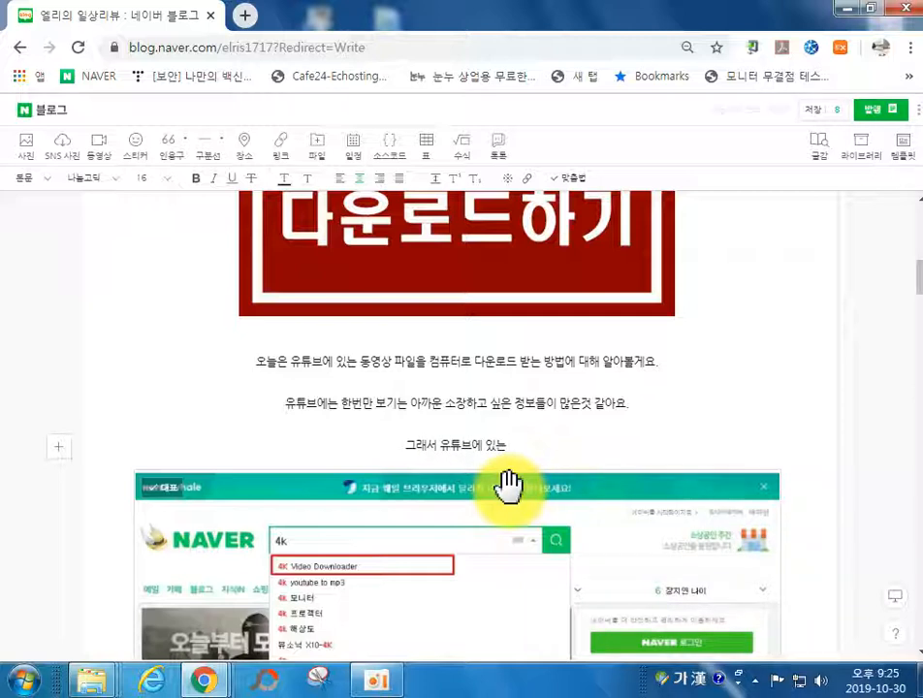
pyautogui.write(' 좋은 동영상')
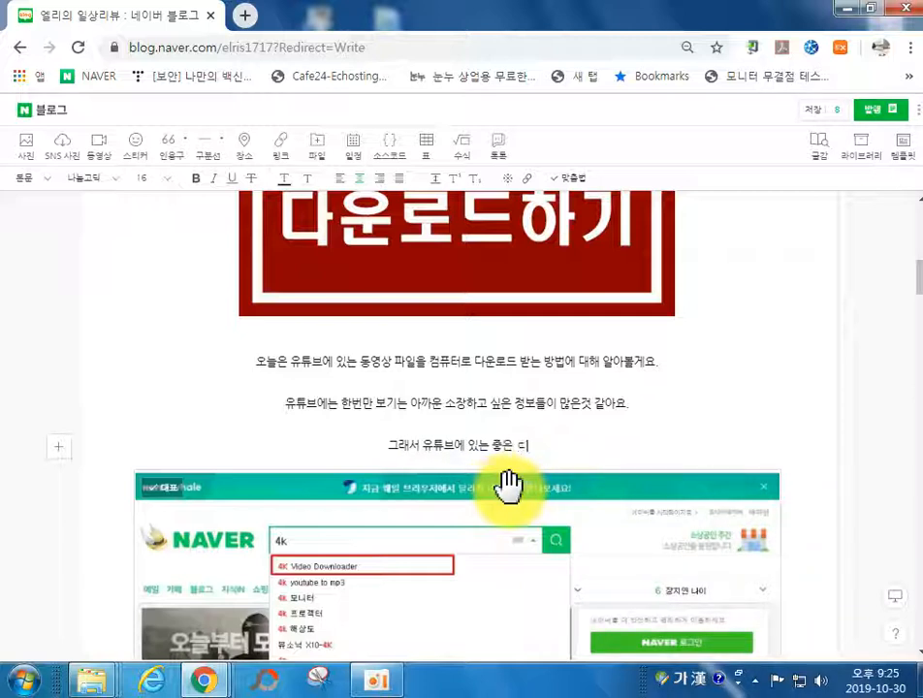
pyautogui.write('을')
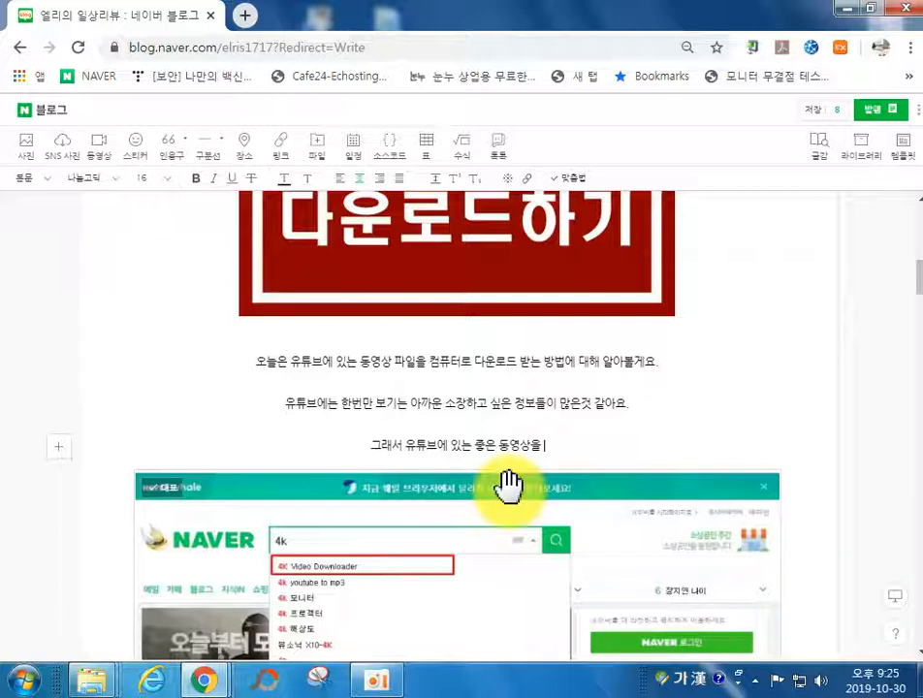
# Step: Complete the third sentence with "고화질로 다운로드 할 수 있는 방법을 알려드릴께요." and leave an empty line below it
pyautogui.write(' 다운로드 할')
pyautogui.press('BackSpace')
pyautogui.press('BackSpace')
pyautogui.press('BackSpace')
pyautogui.press('BackSpace')
pyautogui.press('BackSpace')
pyautogui.press('BackSpace')
pyautogui.press('BackSpace')
pyautogui.press('BackSpace')
pyautogui.write('그회')
pyautogui.write('질로 다운로드 할')
pyautogui.write(' 수 있는 방법을')
pyautogui.write(' 알려드릭')
pyautogui.write('게요')
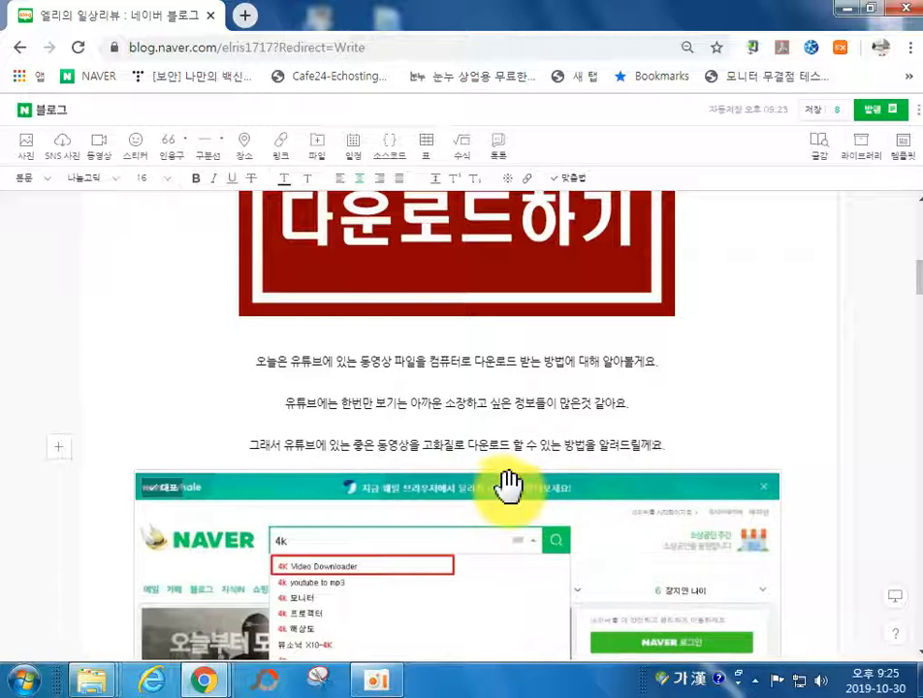
pyautogui.write('.')
pyautogui.press('Return')
# Step: Write "그 방법은 바로 4K Video Downloader 랍니다.!ㅎ" as the fourth introductory sentence, followed by an empty line
pyautogui.write('그 방법은')
pyautogui.write(' 바트')
pyautogui.write(' 4k')
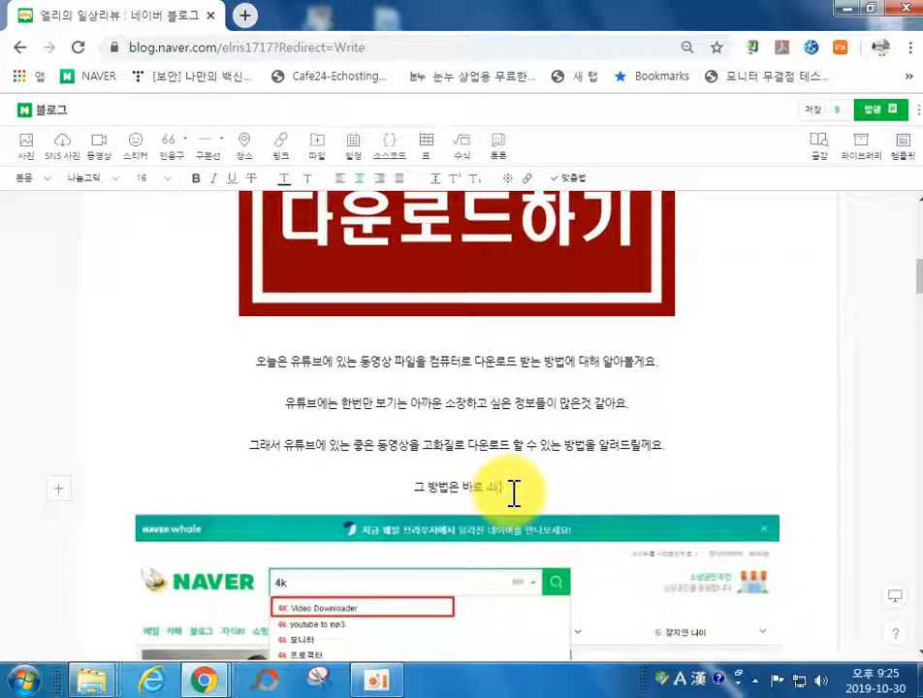
pyautogui.press('BackSpace')
pyautogui.write('K V')
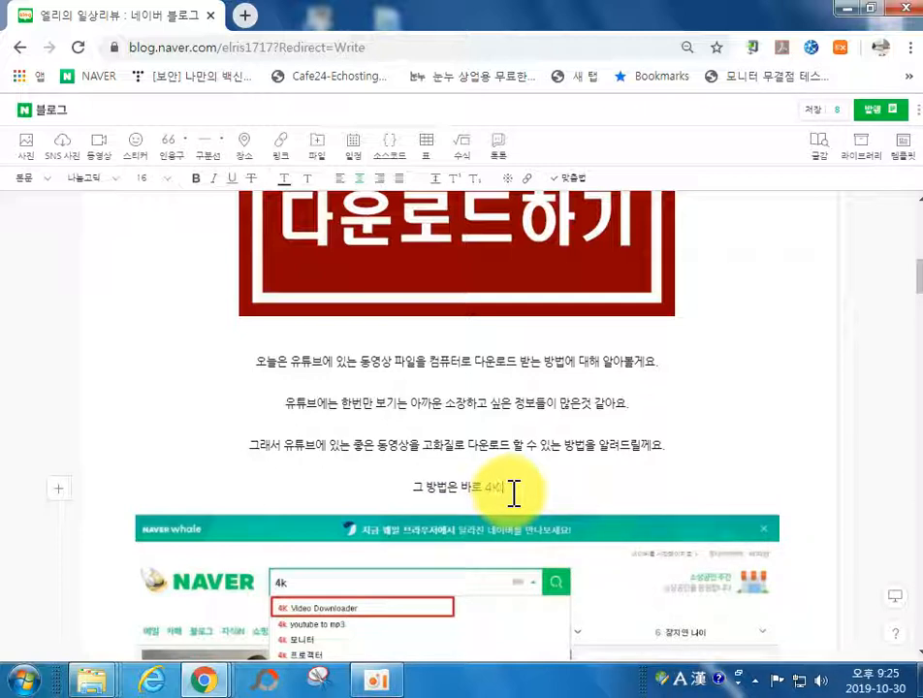
pyautogui.write('id')
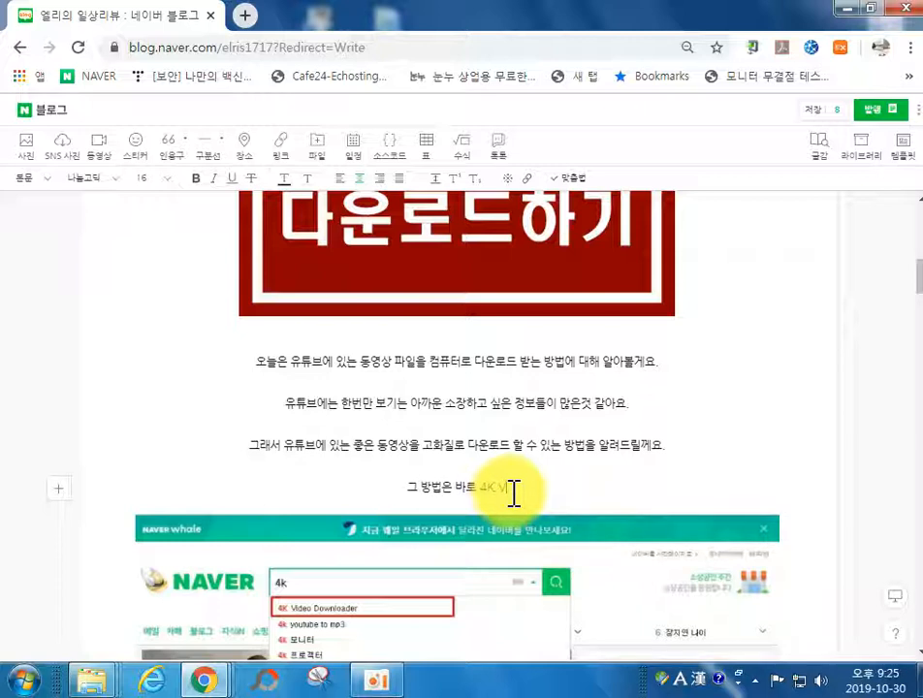
pyautogui.write('eo Down')
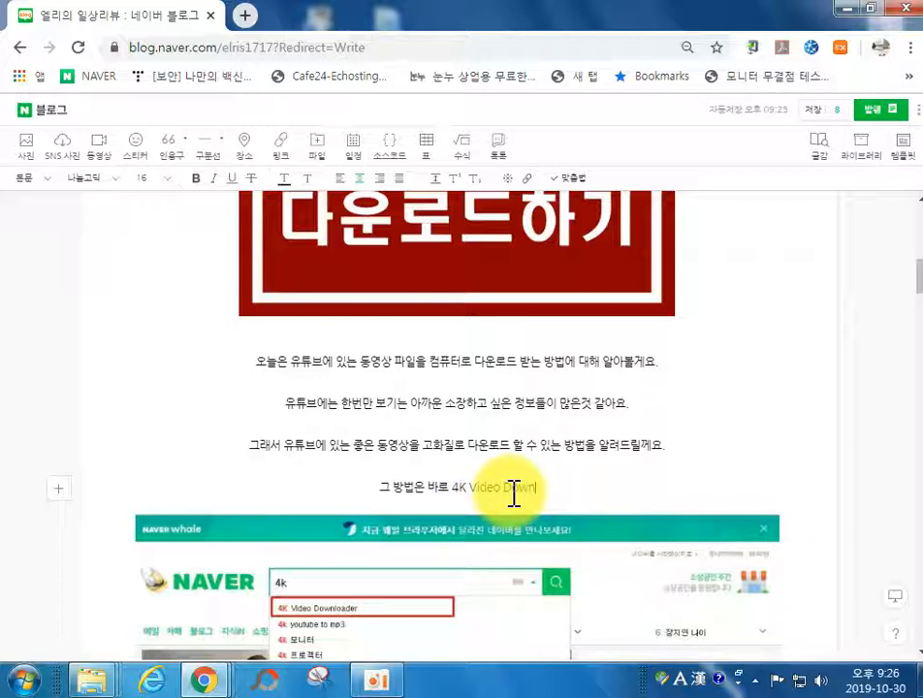
pyautogui.write('lo')
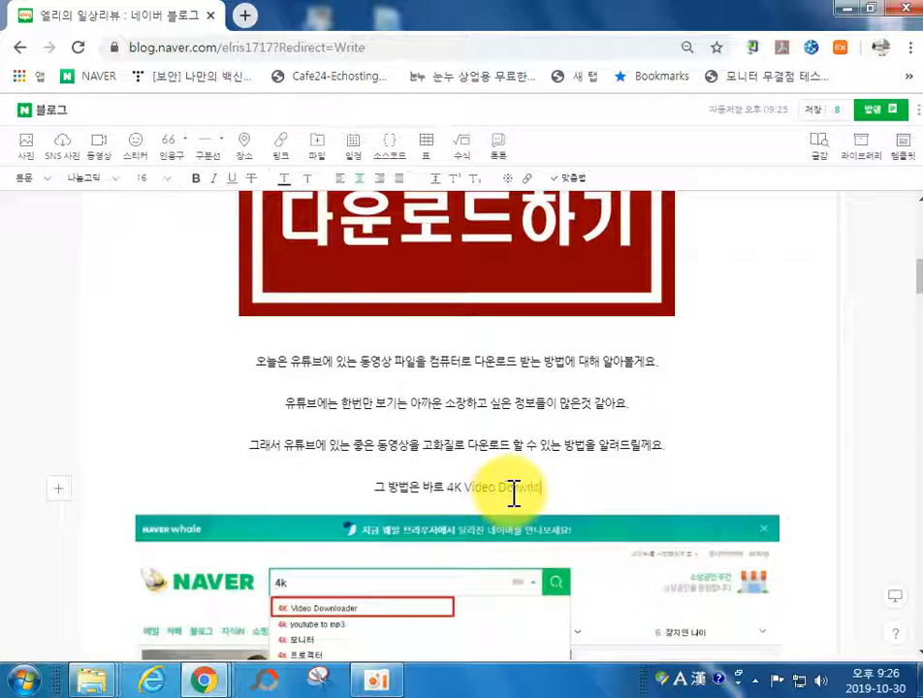
pyautogui.write('ader')
pyautogui.press('Hangul')
pyautogui.press('BackSpace')
pyautogui.press('BackSpace')
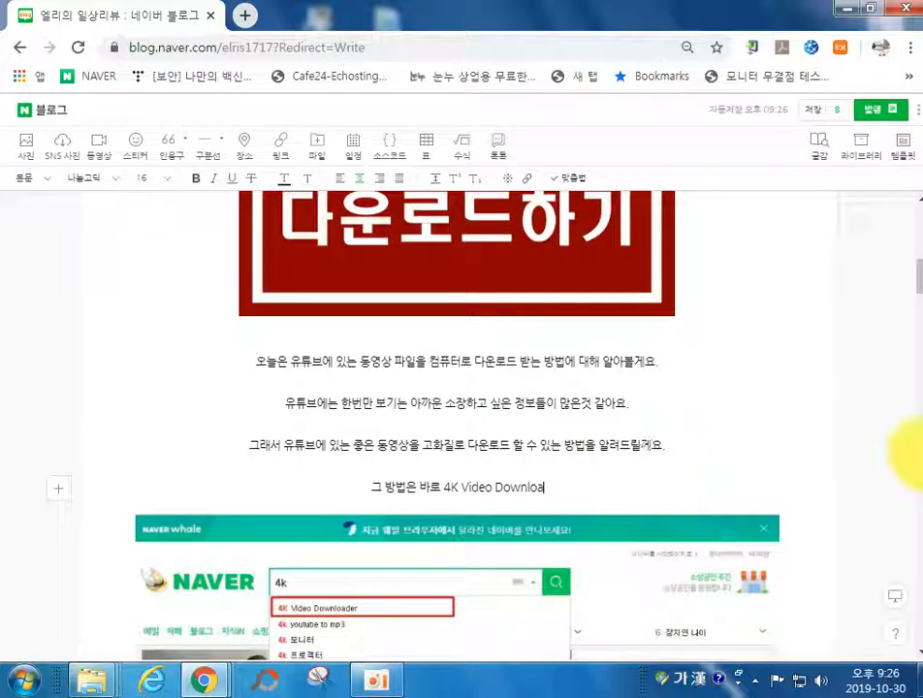
pyautogui.write('ㅇㄷㄱ')
pyautogui.press('BackSpace')
pyautogui.press('BackSpace')
pyautogui.press('BackSpace')
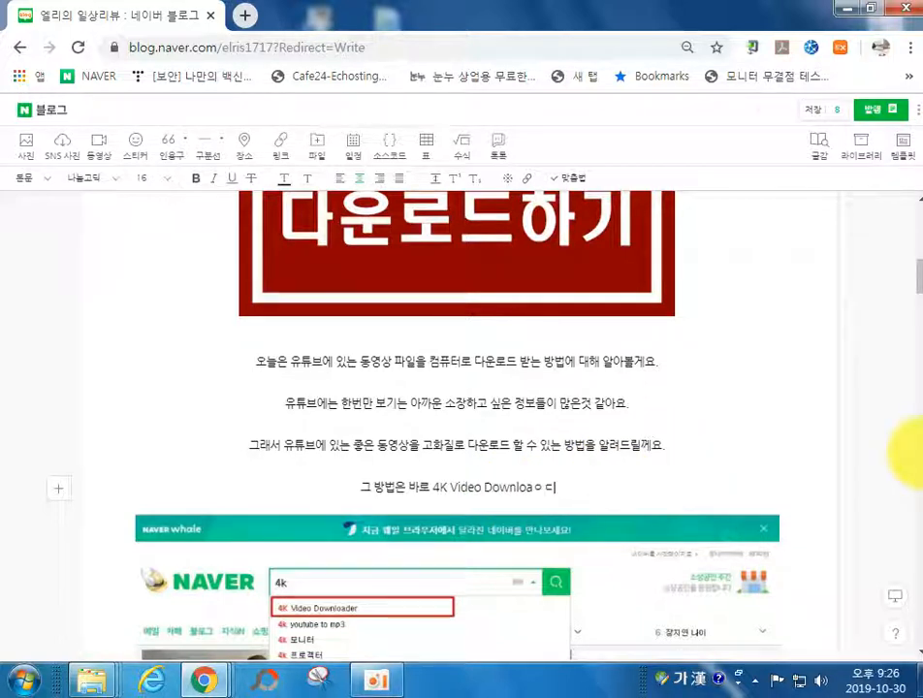
pyautogui.press('Hangul')
pyautogui.write('der')
pyautogui.press('Hangul')
pyautogui.write('래')
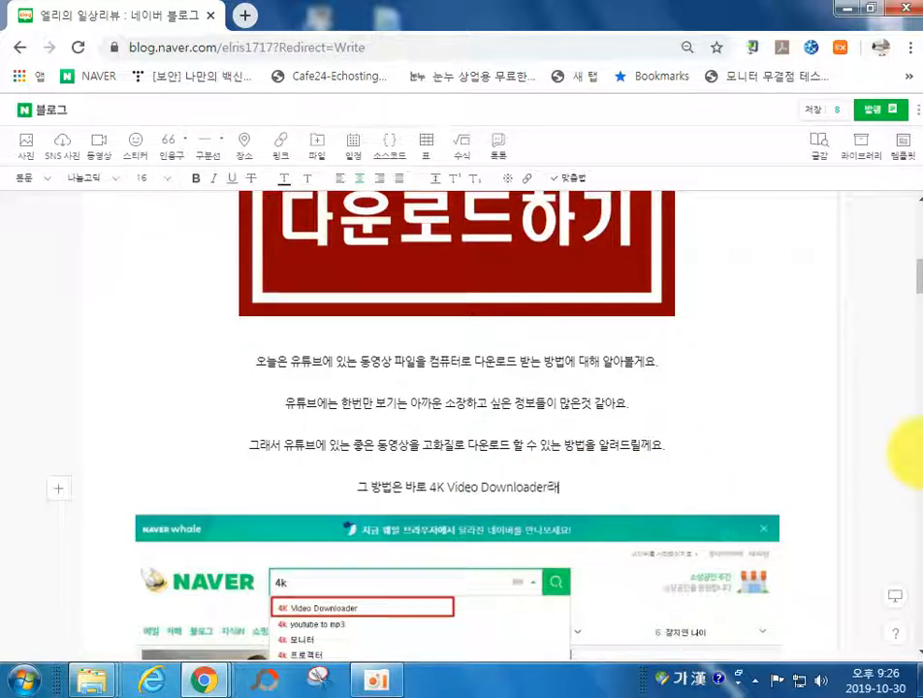
pyautogui.press('BackSpace')
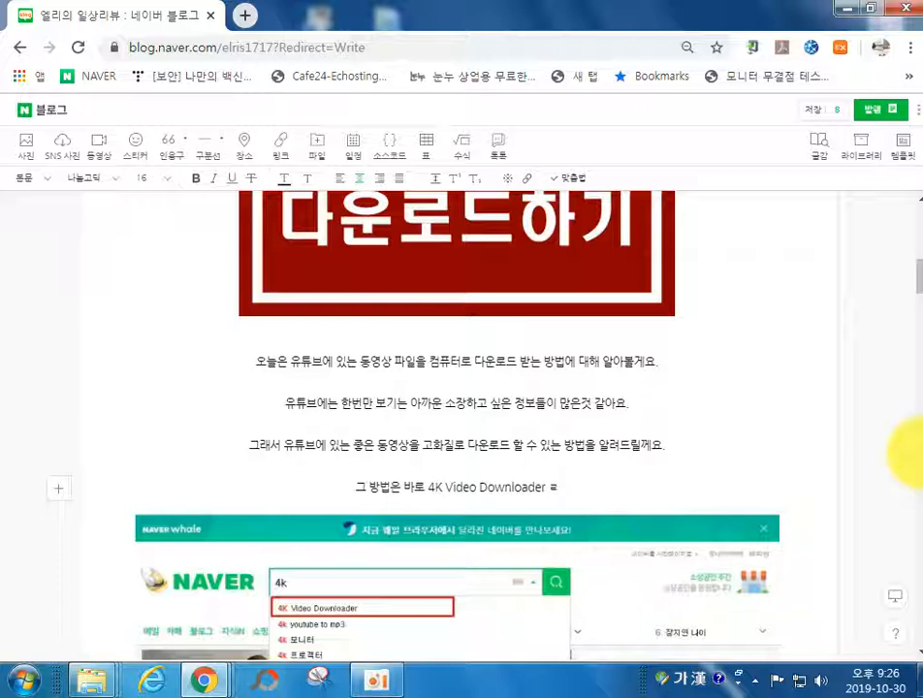
pyautogui.write('랍니다.!ㅎ')
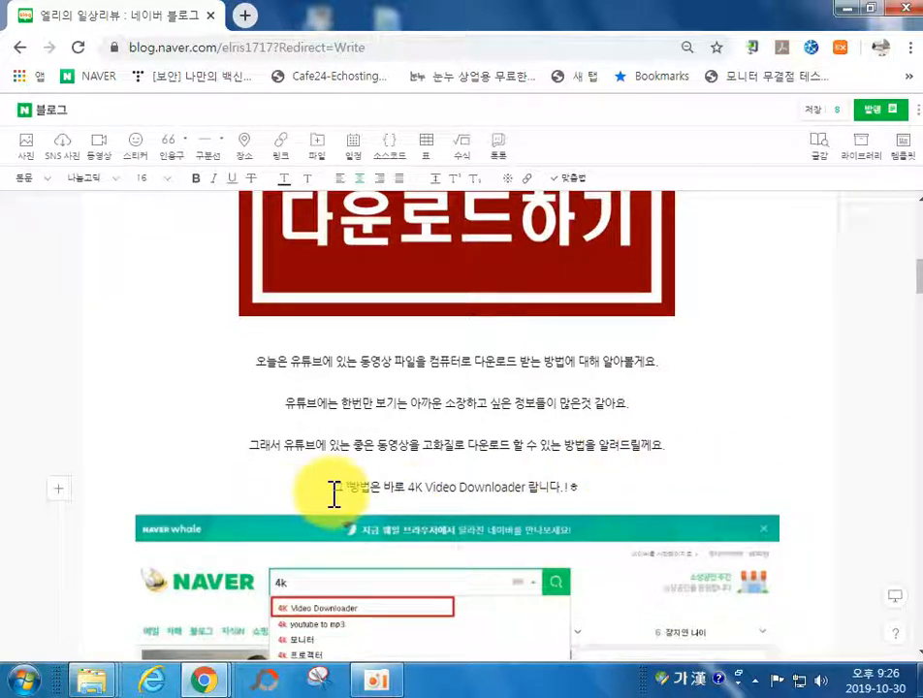
pyautogui.press('Return')
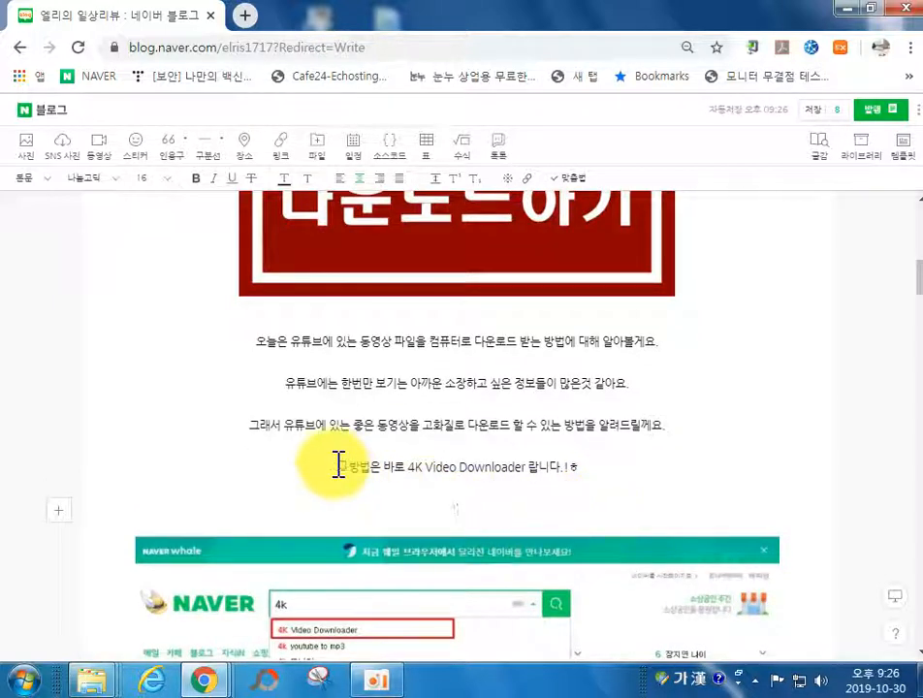
# Step: Write "자 그럼 설치하시고 사용하시는 방법에 대해 포스팅 해보도록 하겠습니다." as the fifth introductory sentence
pyautogui.write('ㅈㅏ 그럼 포스')
pyautogui.press('BackSpace')
pyautogui.press('BackSpace')
pyautogui.write('설치하')
pyautogui.write('시고 사용하시는 ㅂ')
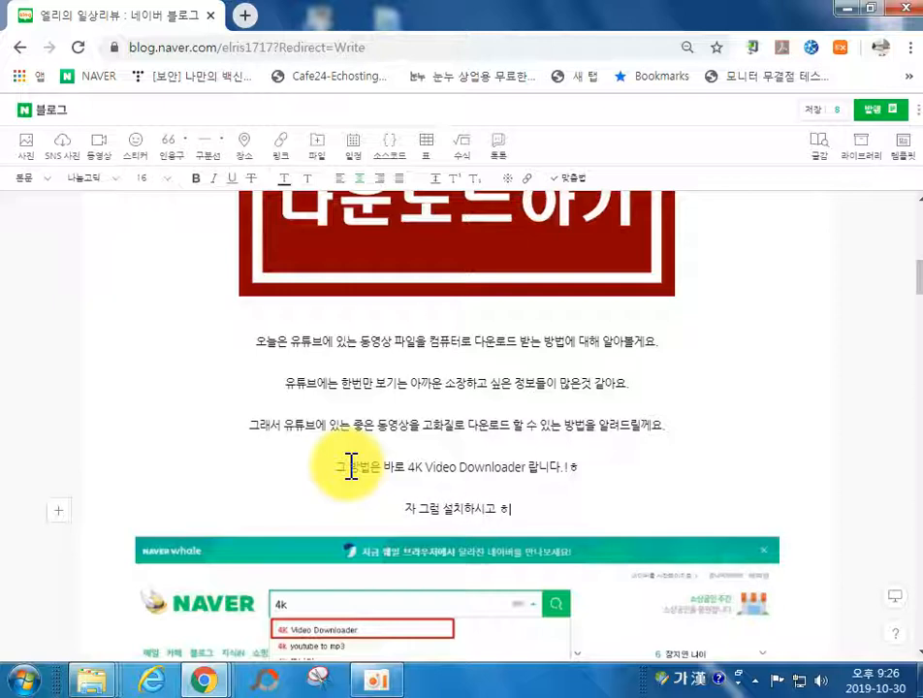
pyautogui.write('방법')
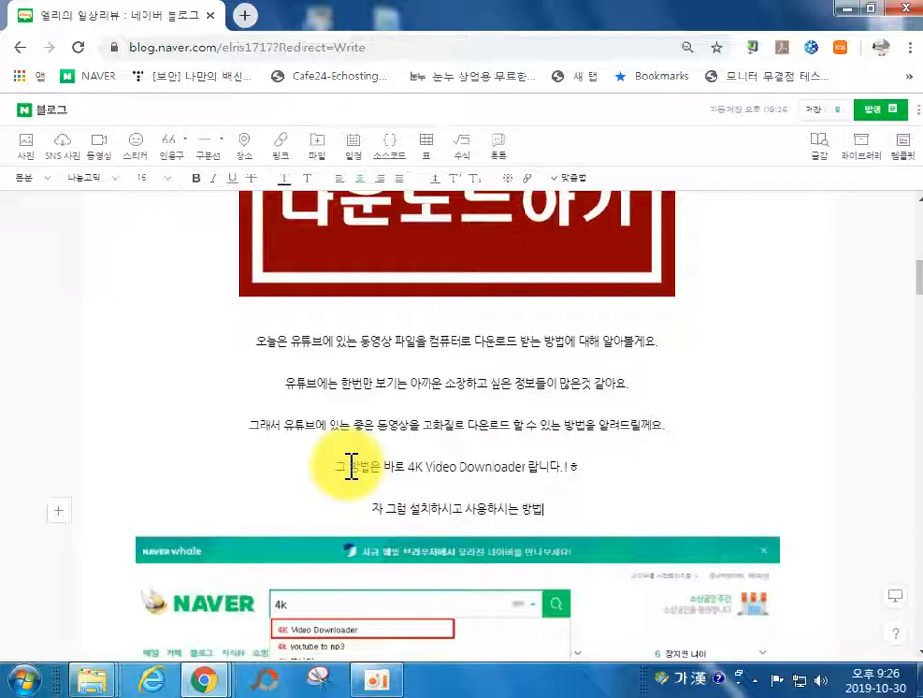
pyautogui.write('에 대해 포술팅 해')
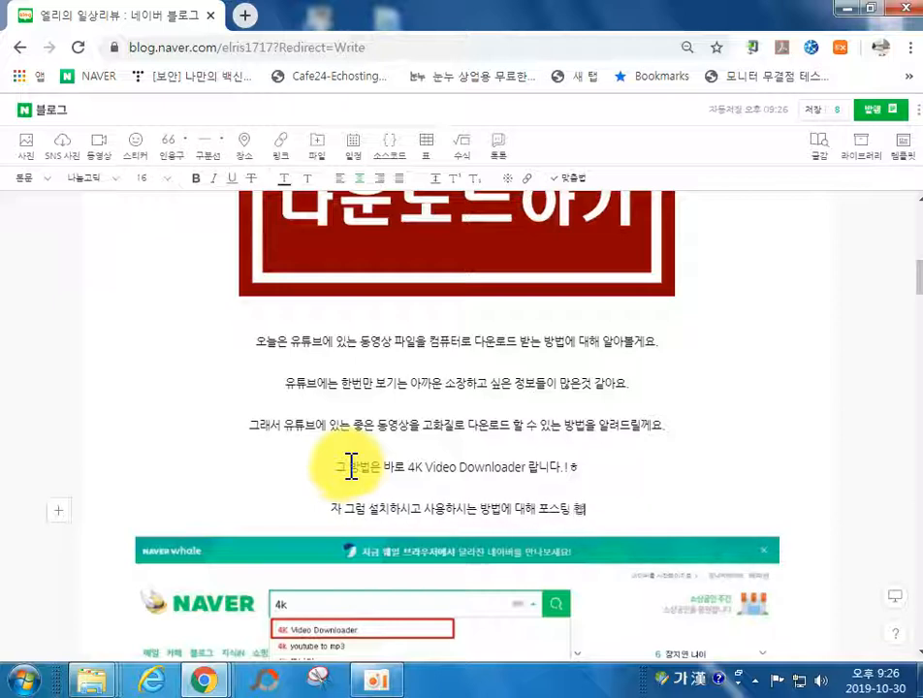
pyautogui.write('보도록 하게겠습니다.')
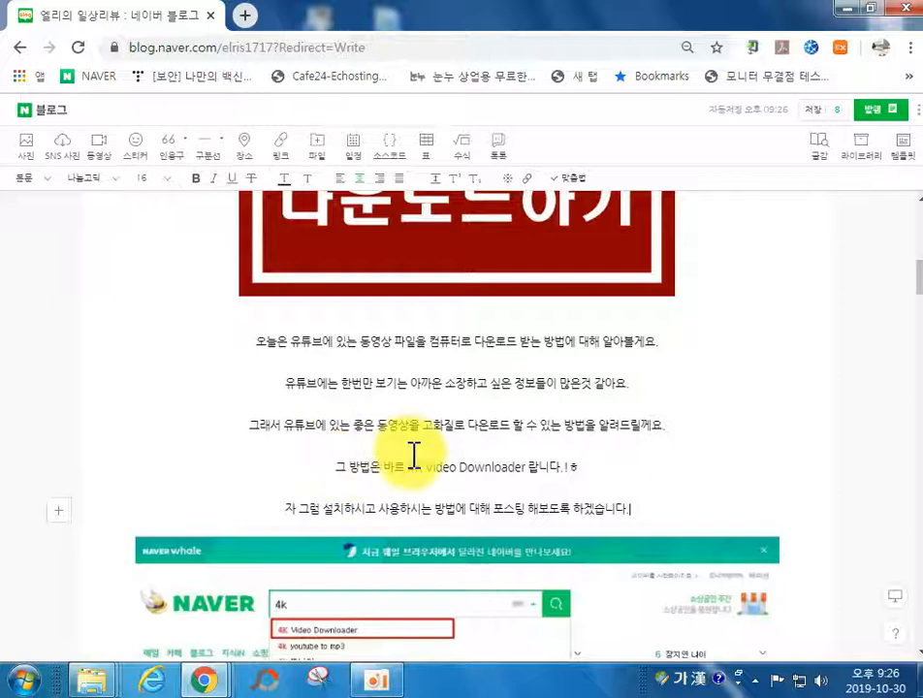
# Step: Replace the fourth sentence's ending after "4K Video Downloader" with "라는 무료 프로그램을 설치하는 거예요."
pyautogui.moveTo(530, 469); pyautogui.dragTo(619, 478)
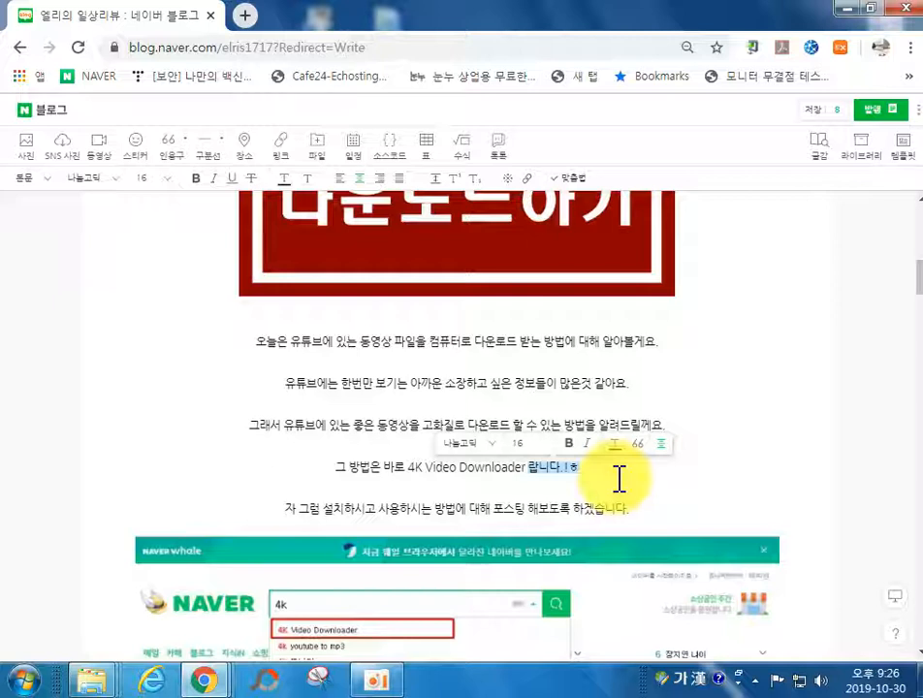
pyautogui.press('BackSpace')
pyautogui.write('라는')
pyautogui.write(' 무료 툴')
pyautogui.press('BackSpace')
pyautogui.write('프로그램을 설치합')
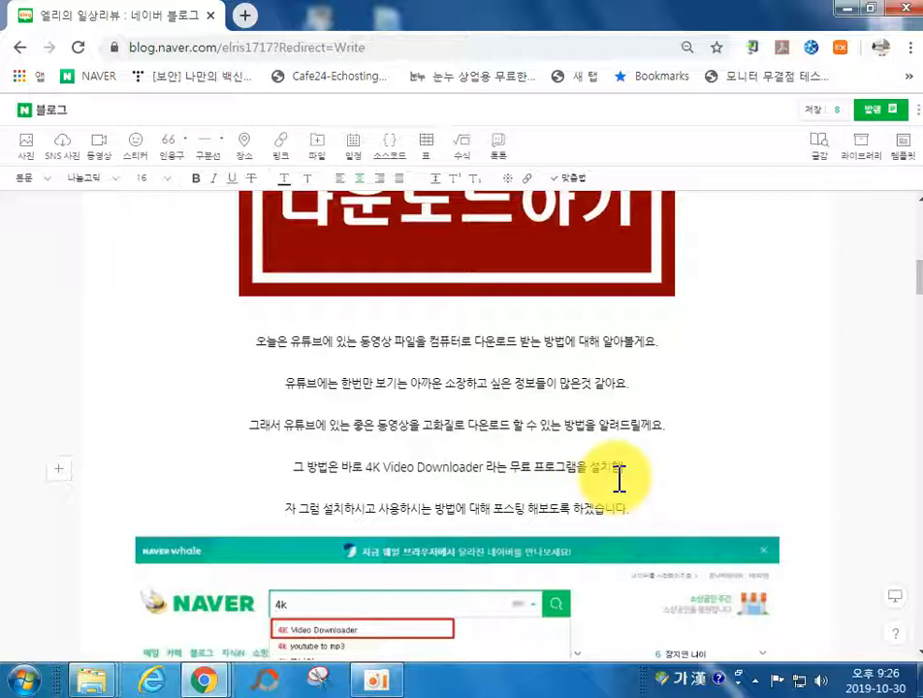
pyautogui.write('면 시')
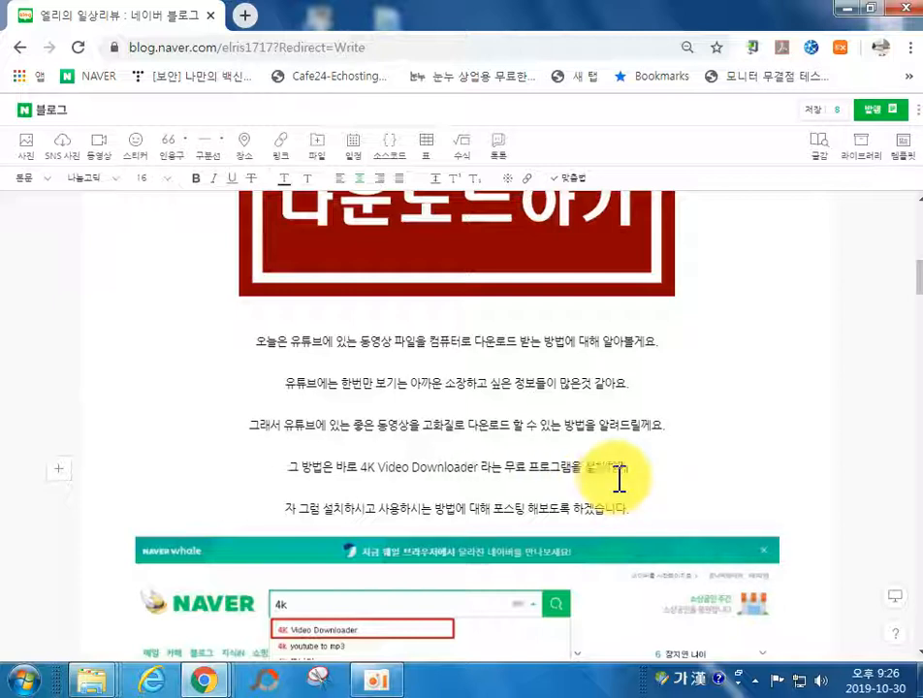
pyautogui.press('BackSpace')
pyautogui.press('BackSpace')
pyautogui.press('BackSpace')
pyautogui.press('BackSpace')
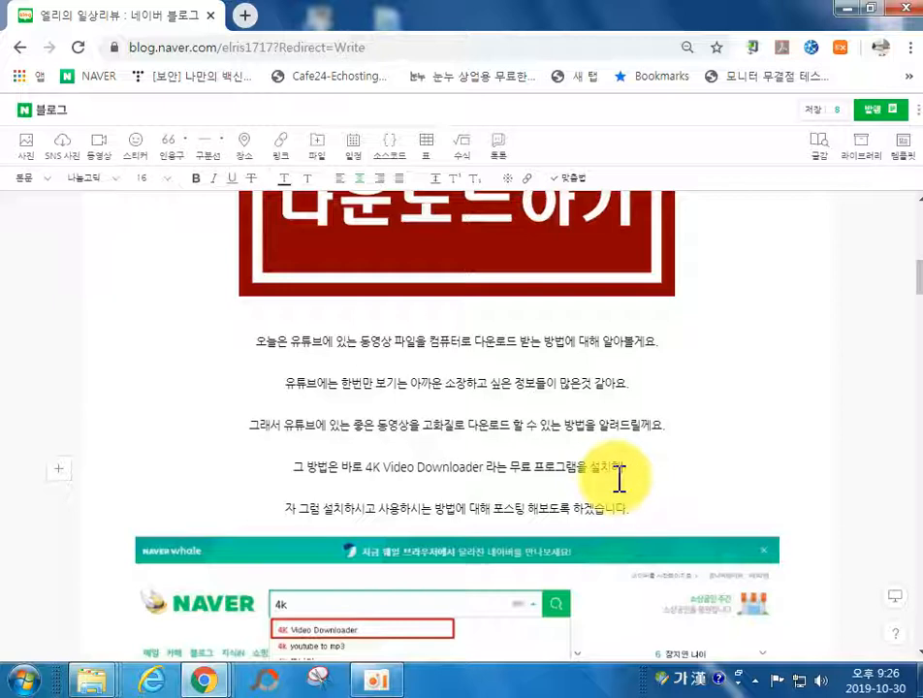
pyautogui.write('하')
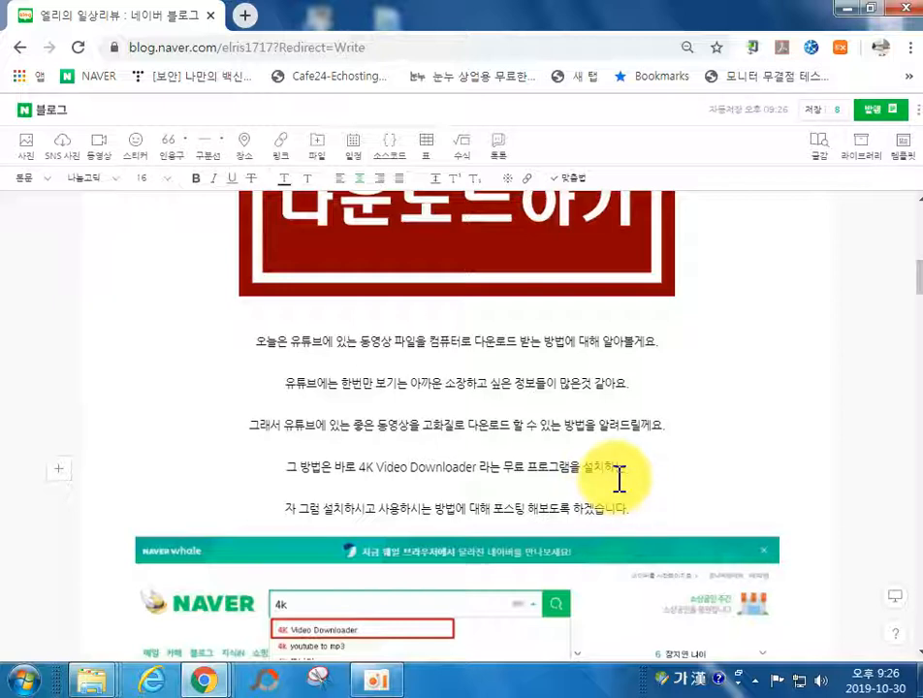
pyautogui.write('는 게')
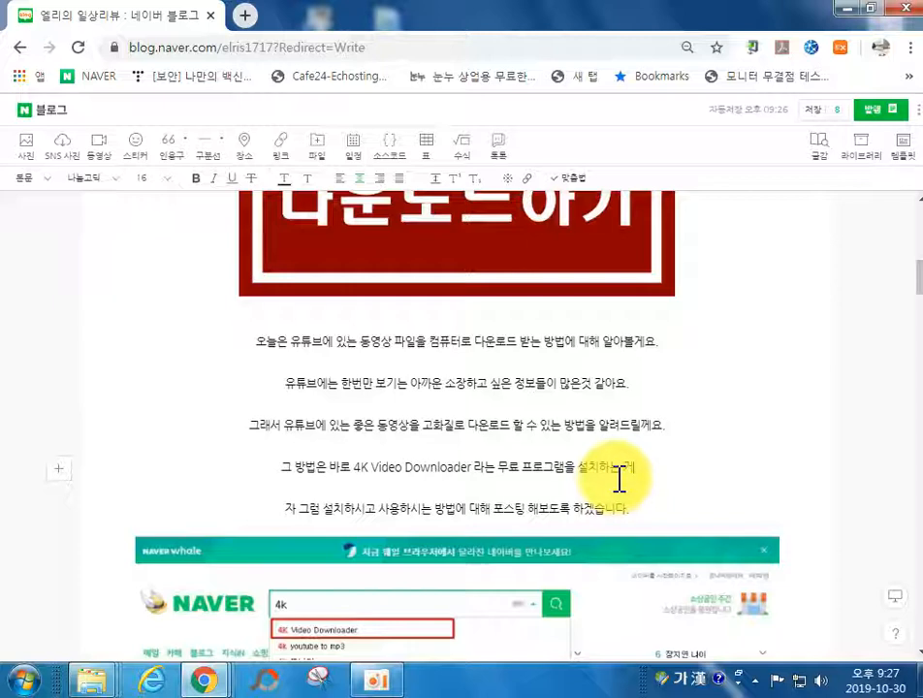
pyautogui.write('예요.')
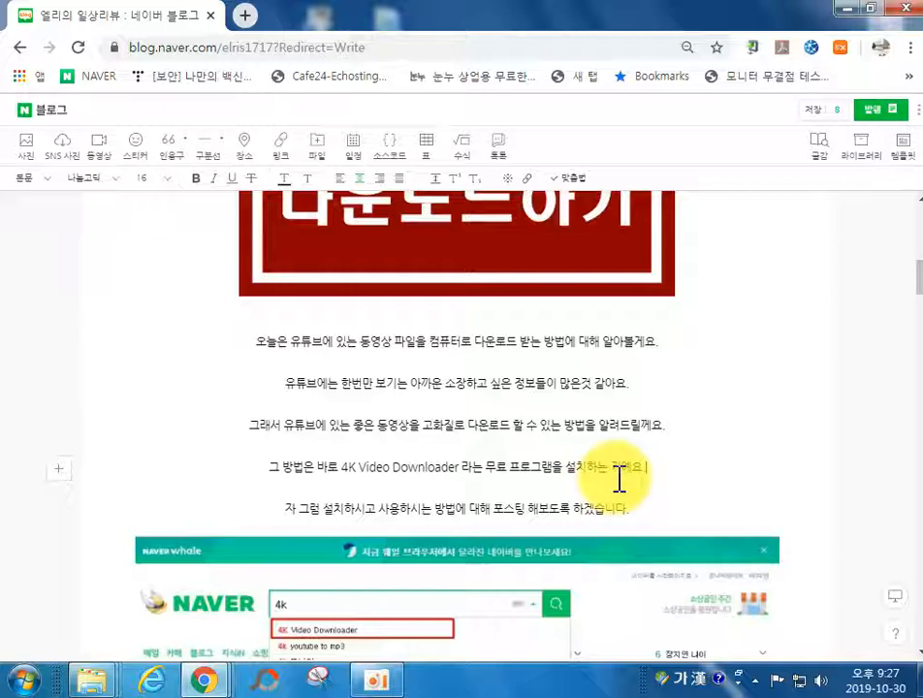
# Step: Format "4K Video Downloader" in the fourth sentence as bold blue text at size 19
pyautogui.moveTo(342, 467); pyautogui.dragTo(460, 475)
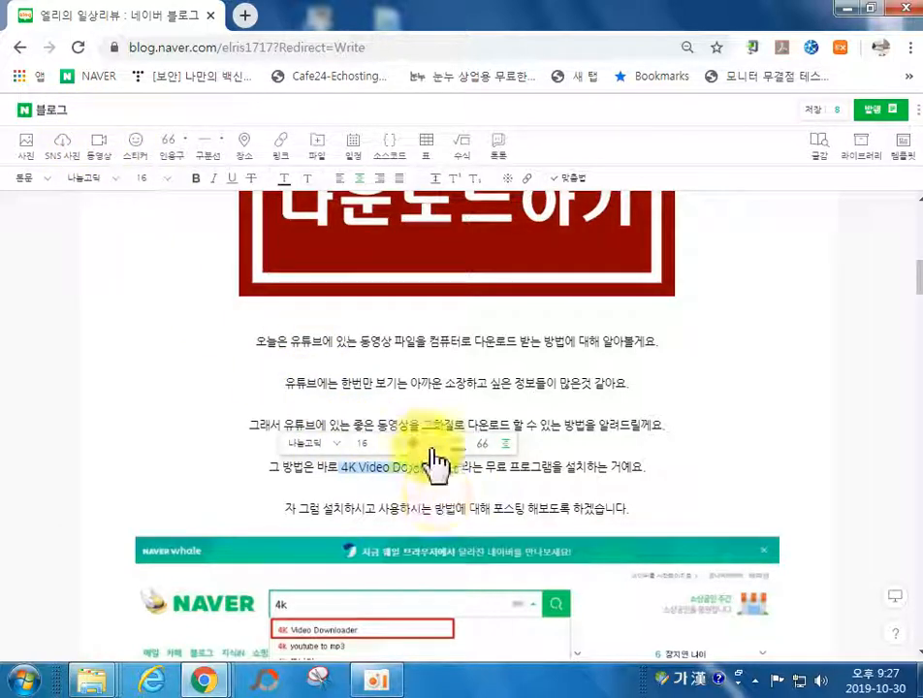
pyautogui.click(459, 445)
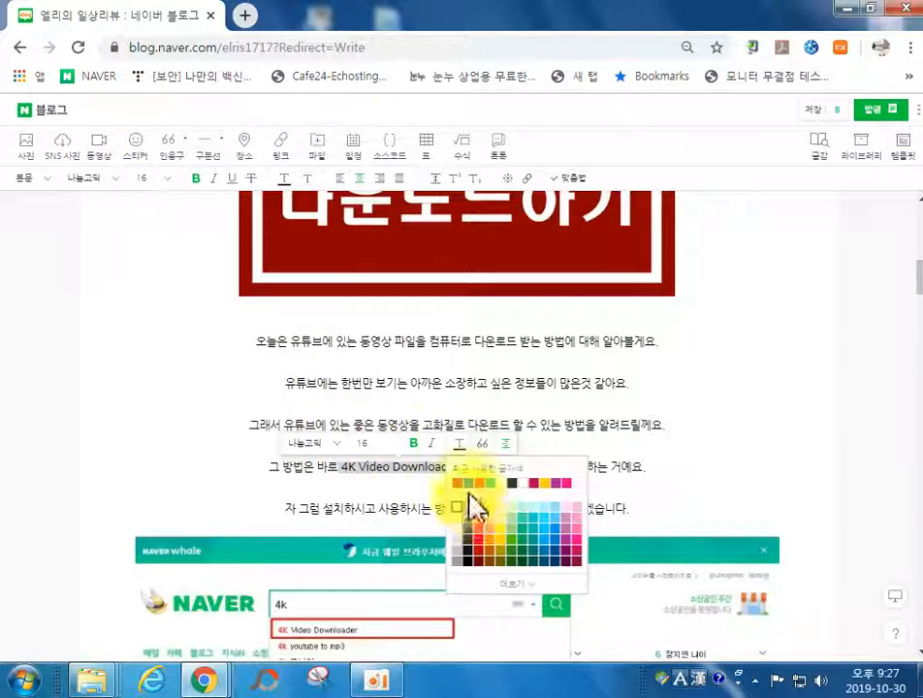
pyautogui.click(470, 484)
pyautogui.click(152, 179)
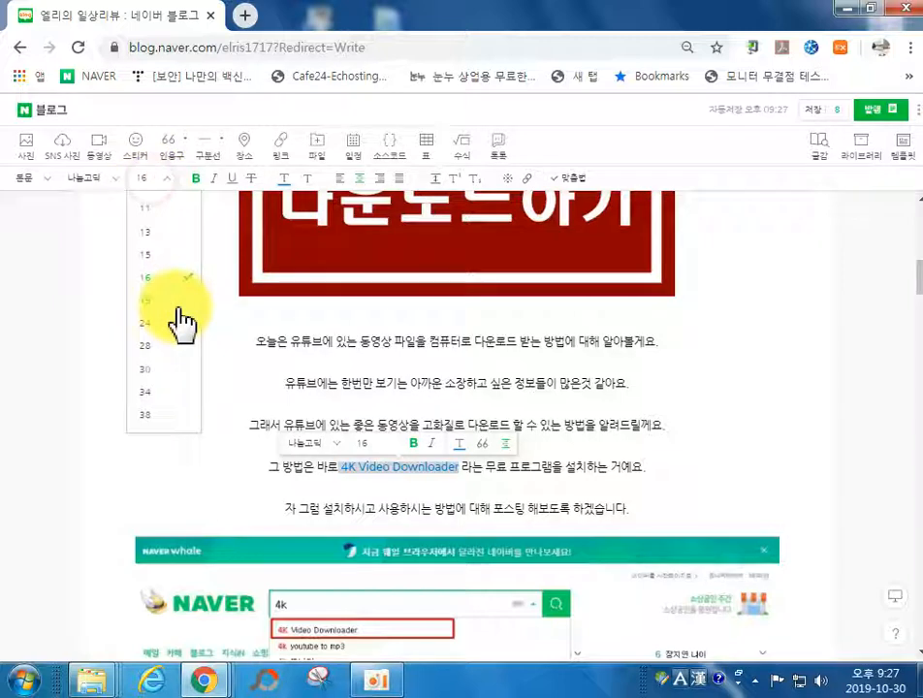
pyautogui.click(158, 301)
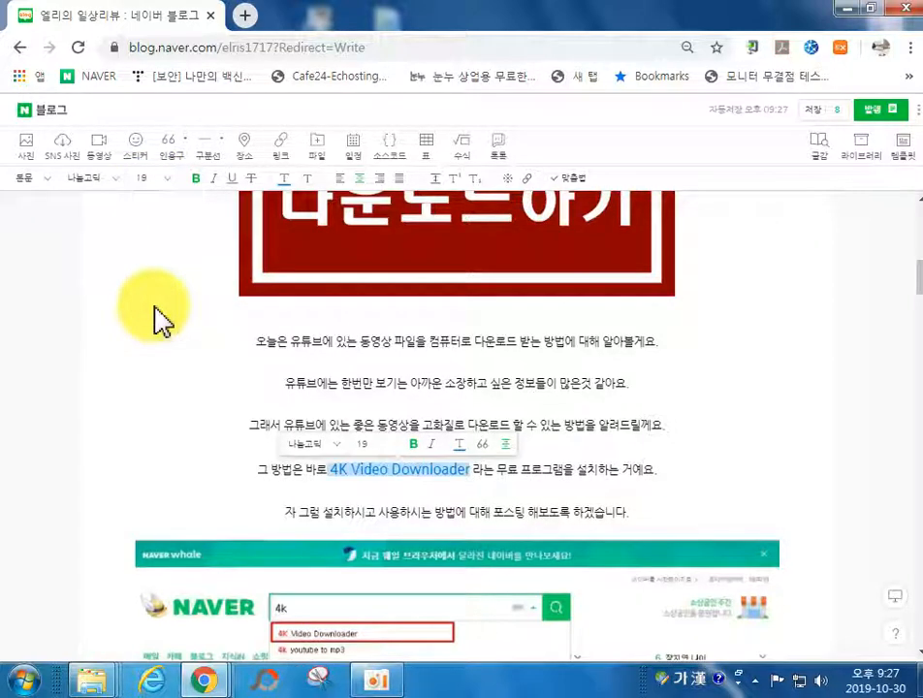
# Step: Begin a sixth sentence below the fifth, separated by an empty line, with "먼저 네이버 검색창에 4k라고만 쳐도 자동완성어에 4k"
pyautogui.click(618, 515)
pyautogui.scroll(-1, 629, 503)
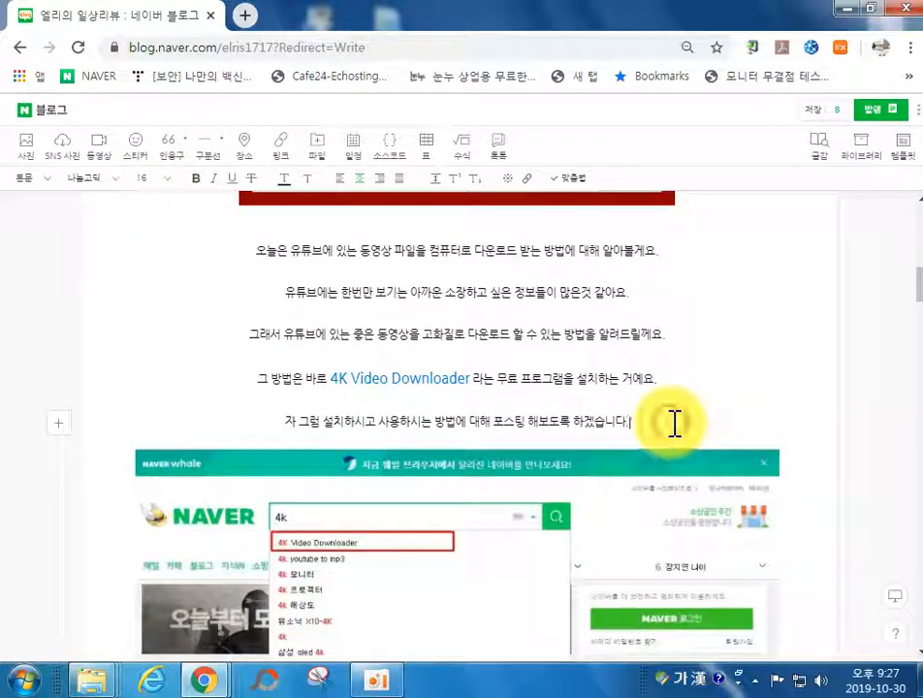
pyautogui.press('Return')
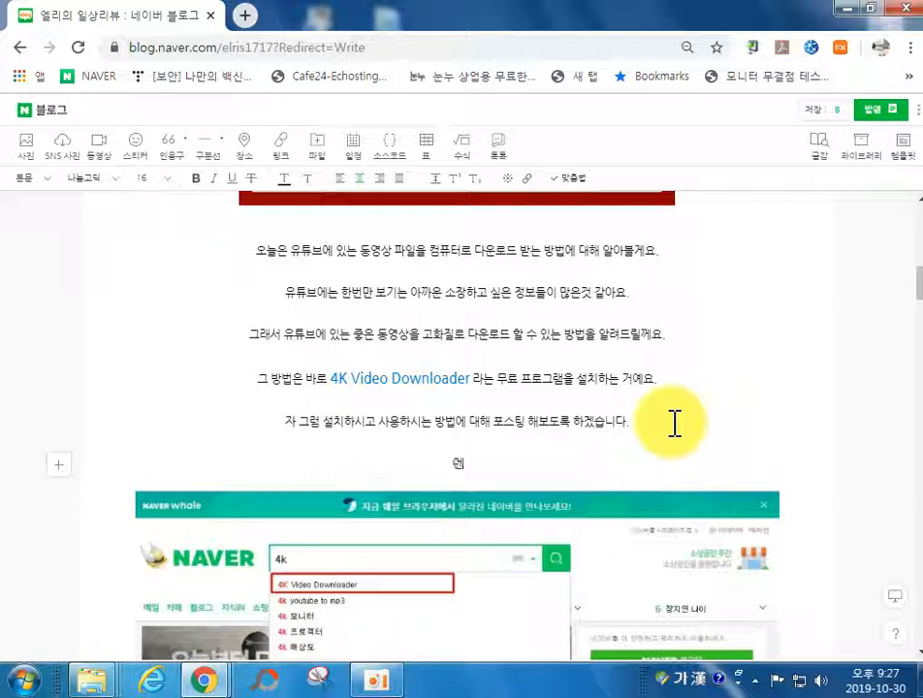
pyautogui.write('먼저 네이버에서')
pyautogui.press('Hangul')
pyautogui.write('4')
pyautogui.press('BackSpace')
pyautogui.press('BackSpace')
pyautogui.press('BackSpace')
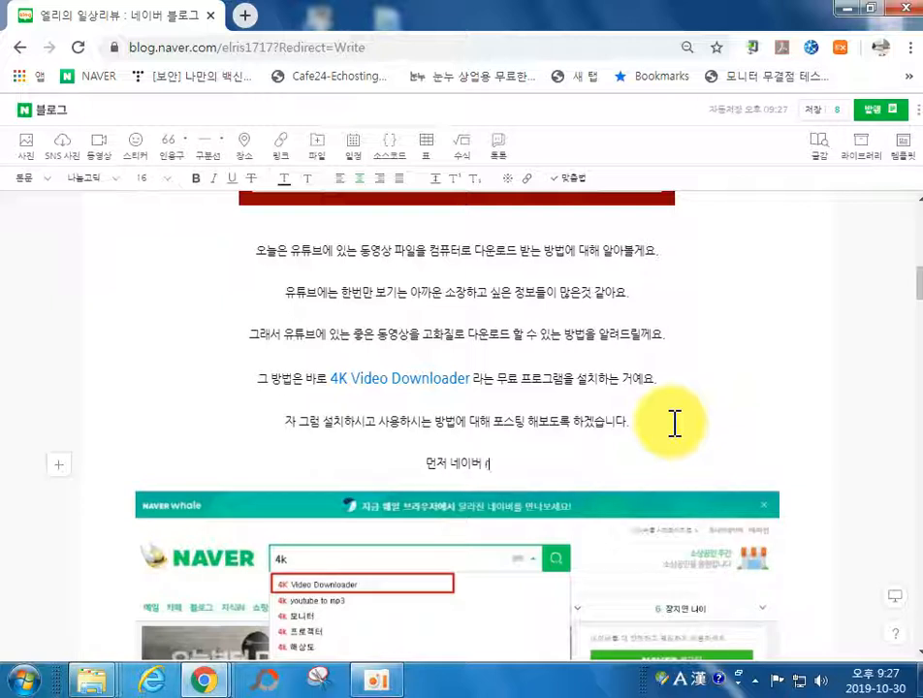
pyautogui.press('BackSpace')
pyautogui.press('Hangul')
pyautogui.write('거')
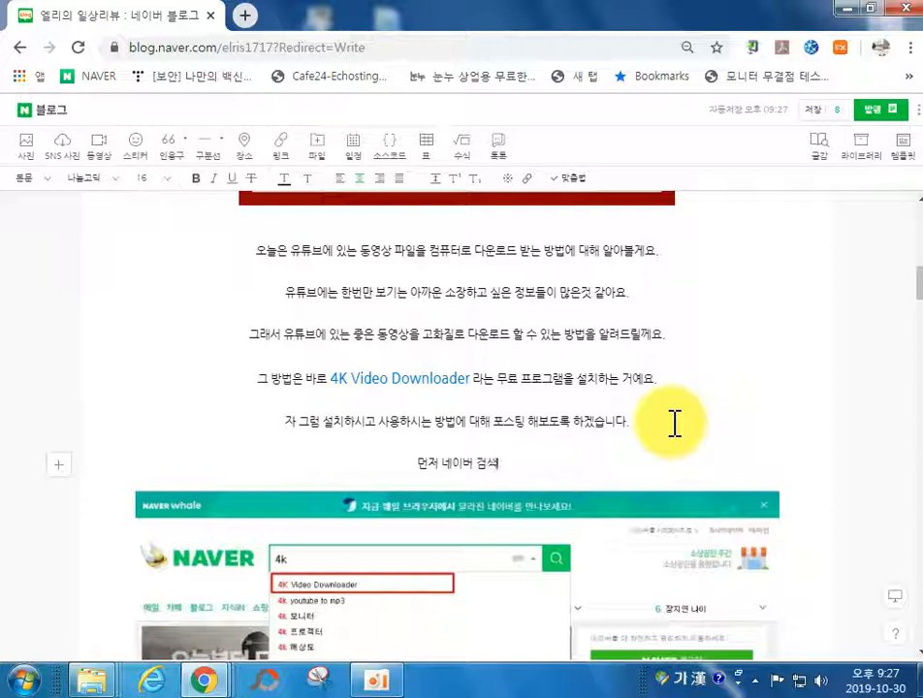
pyautogui.press('Hangul')
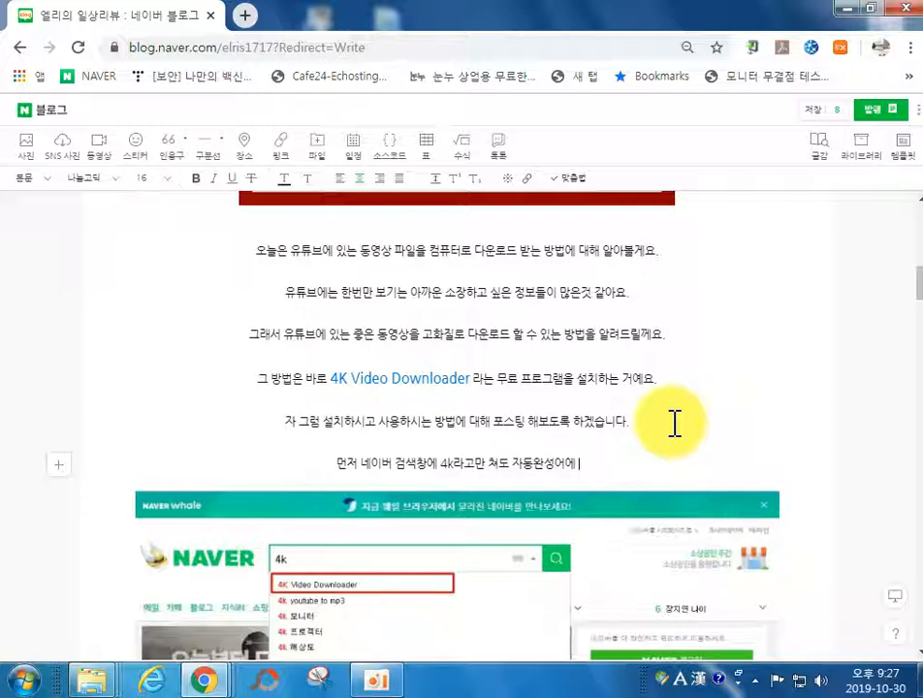
pyautogui.write('k')
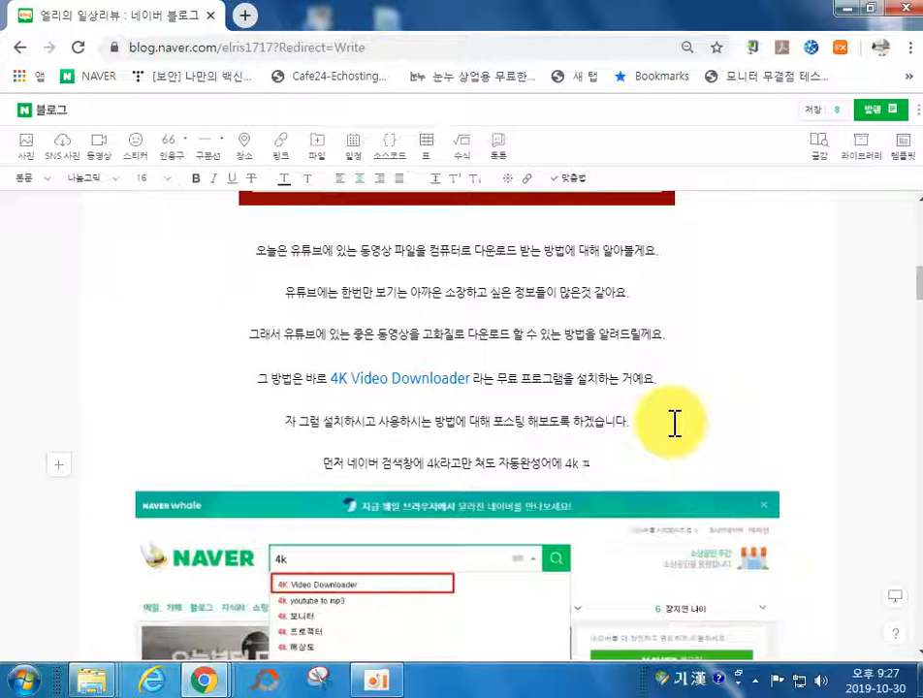
# Step: Complete the sixth sentence with "Video Downloader가 나와요!!"
pyautogui.write('Video ')
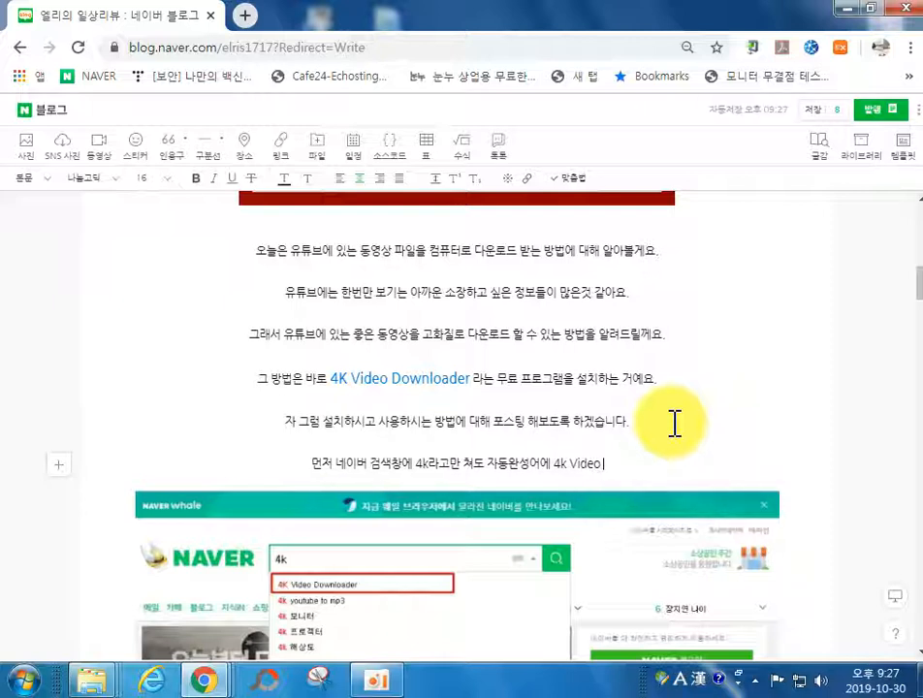
pyautogui.write('Downloader')
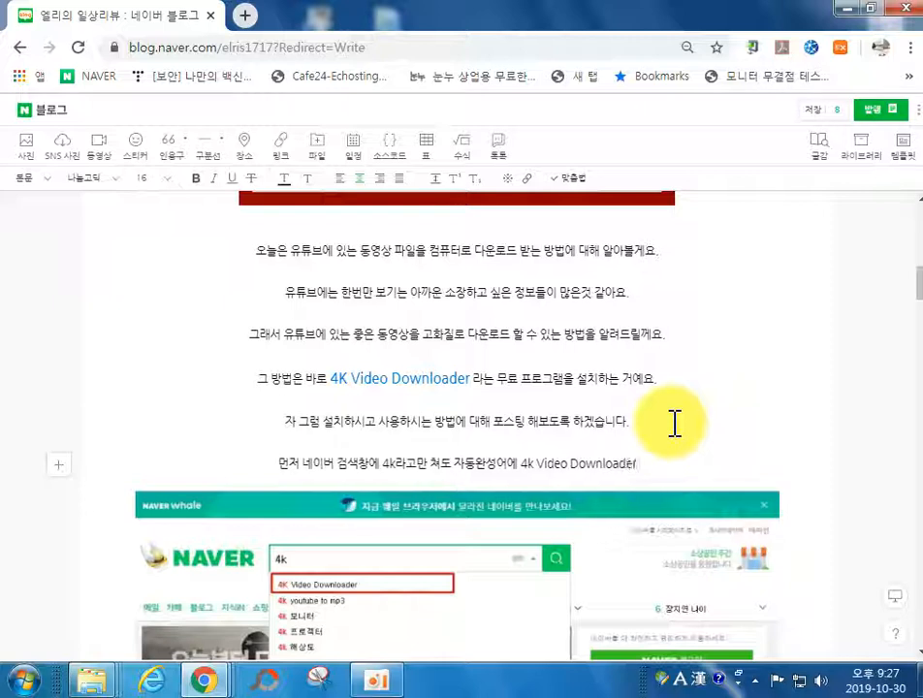
pyautogui.write('가 나온ㄷ')
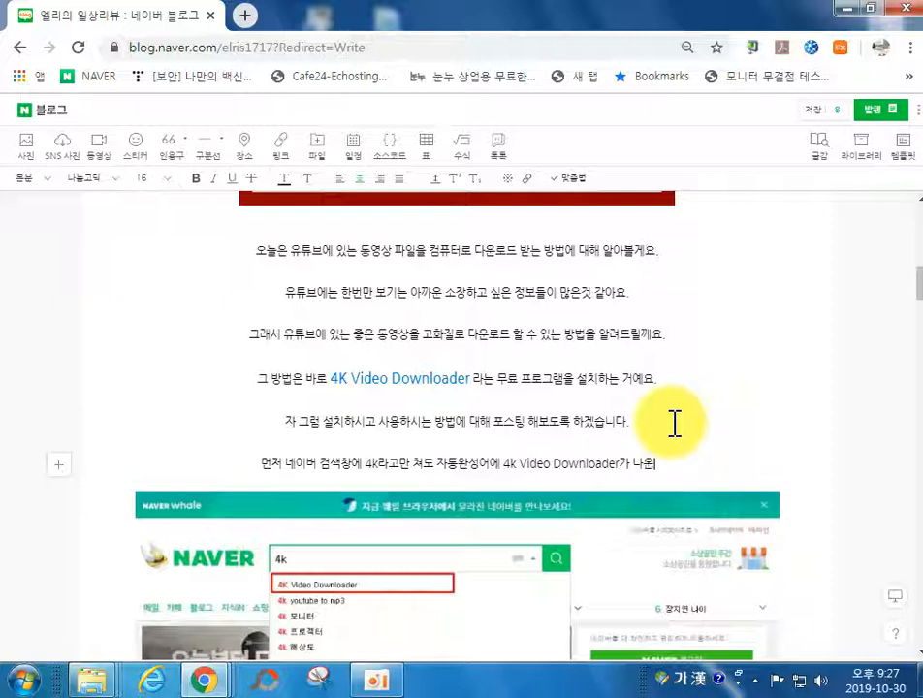
pyautogui.press('BackSpace')
pyautogui.press('BackSpace')
pyautogui.write('와요!!')
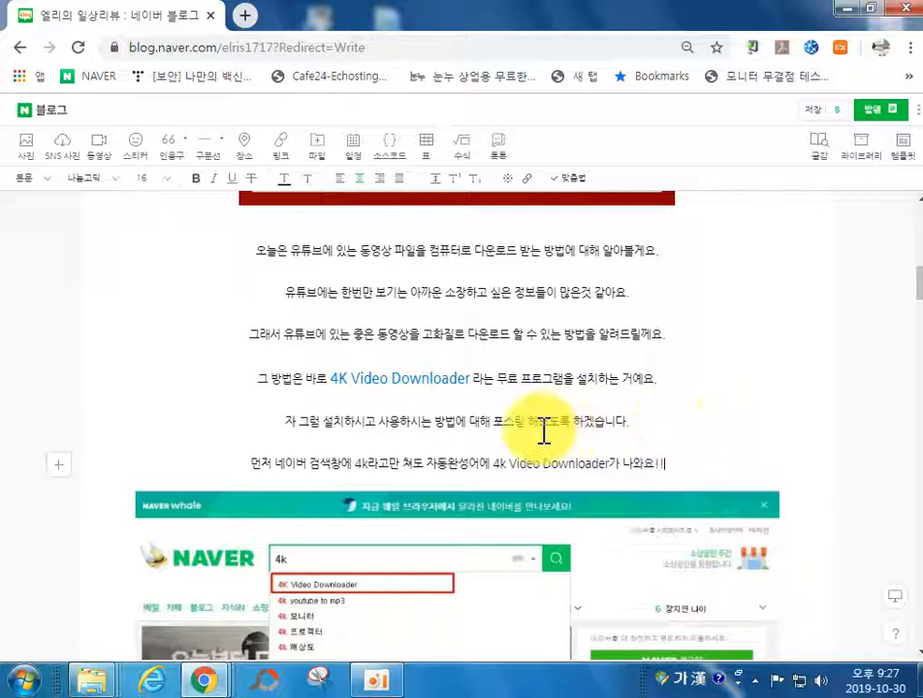
# Step: Replace "만 쳐도" after "4k라고" in the sixth sentence with "쳐주세요." so that it splits into two sentences
pyautogui.click(250, 465)
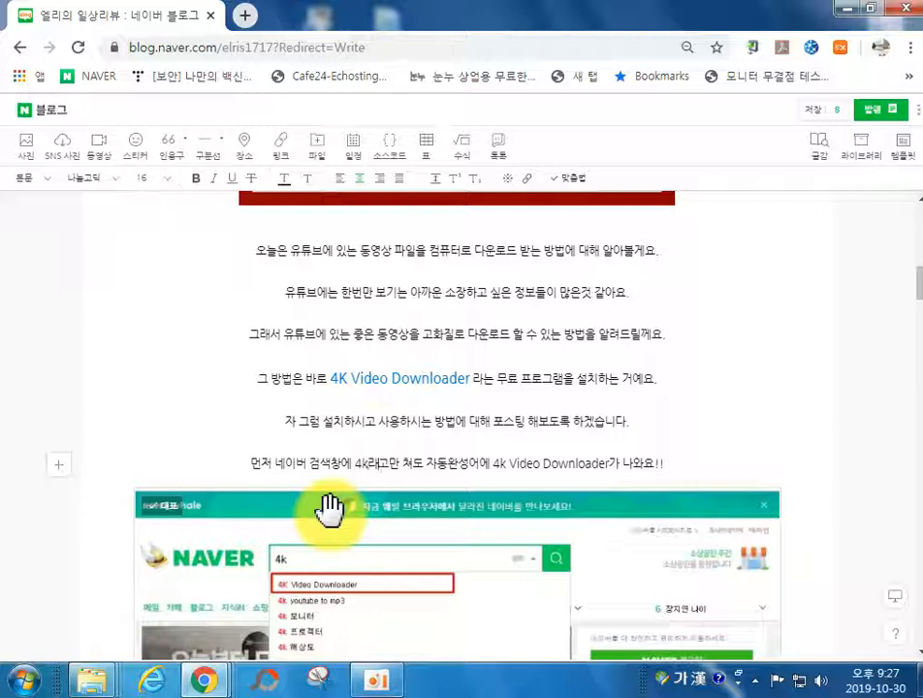
pyautogui.write('침')
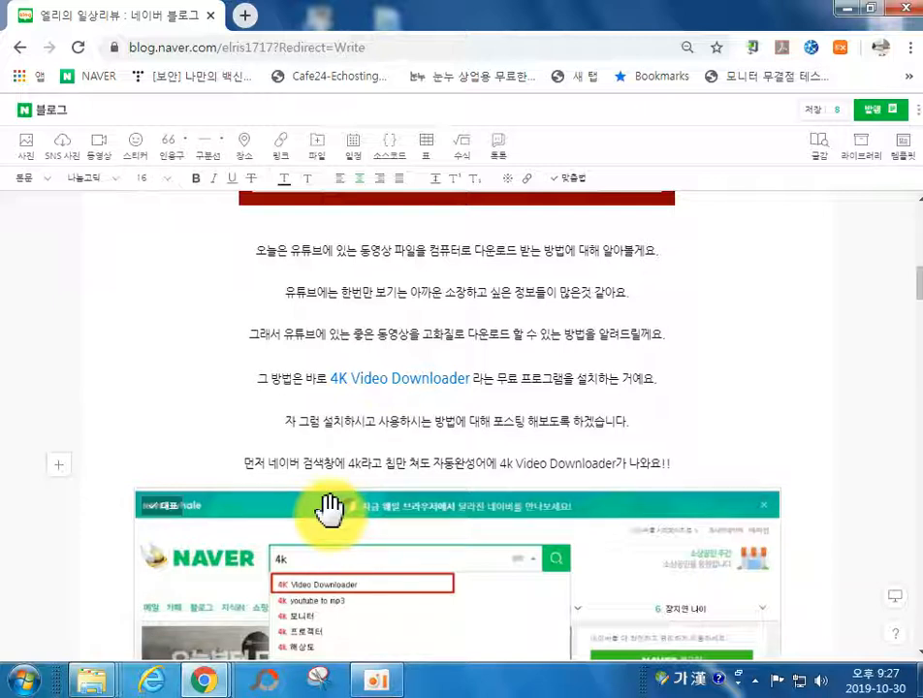
pyautogui.press('BackSpace')
pyautogui.write('쳐주세요.')
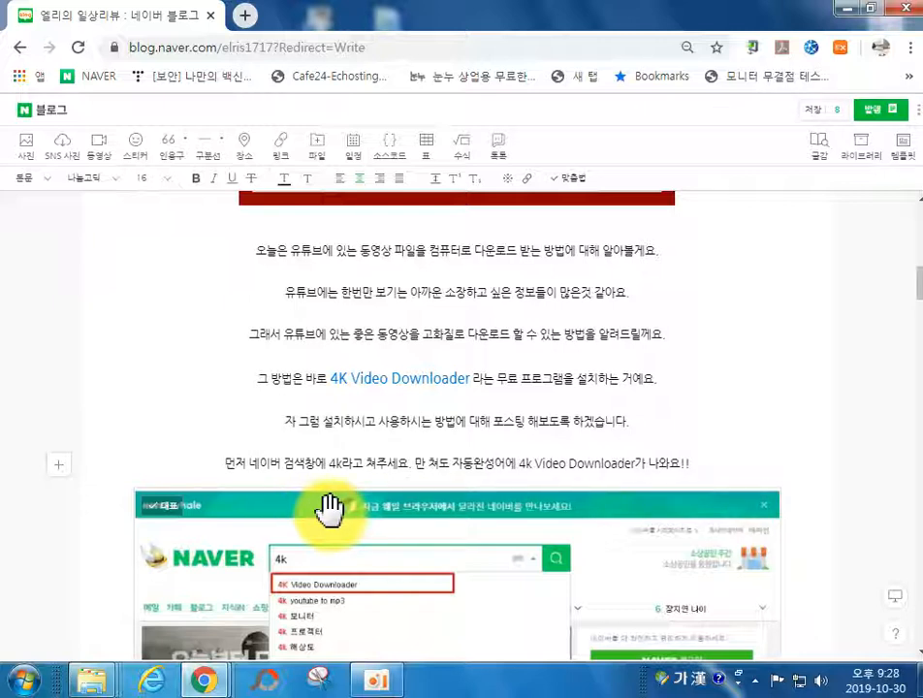
pyautogui.press('Return')
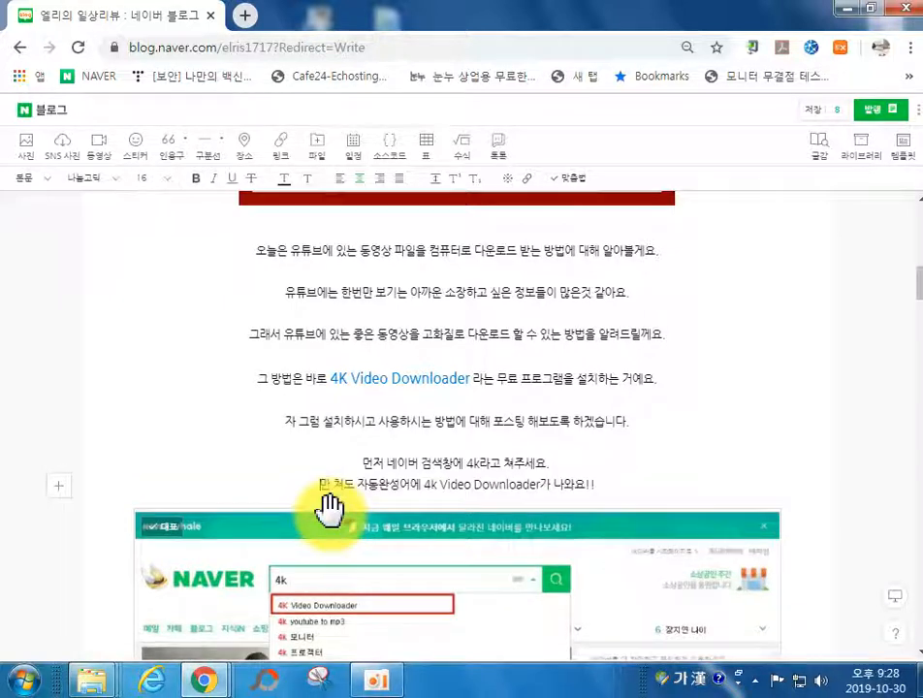
pyautogui.press('BackSpace')
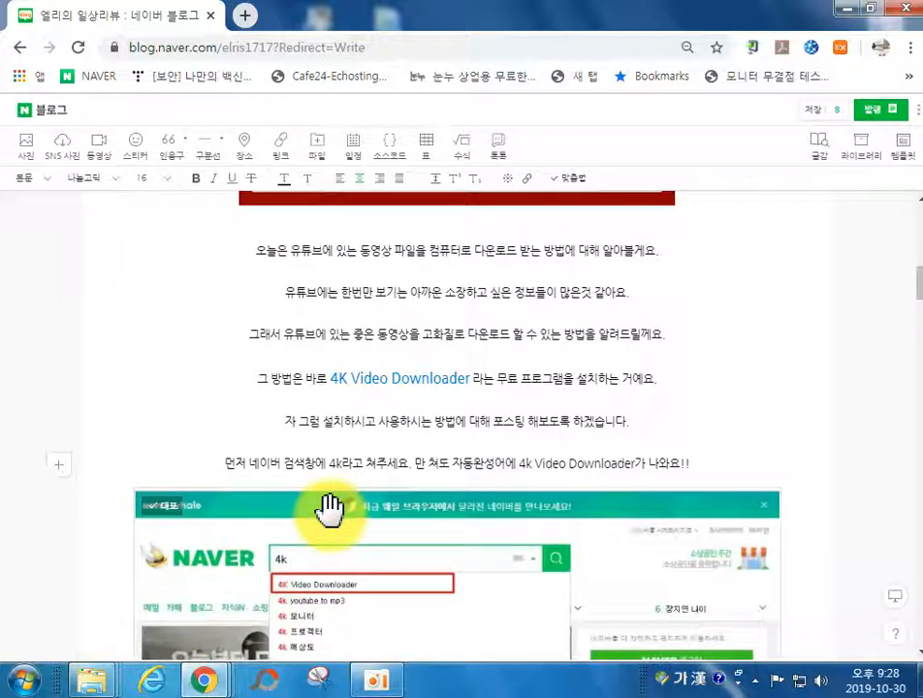
pyautogui.press('Delete')
pyautogui.press('Delete')
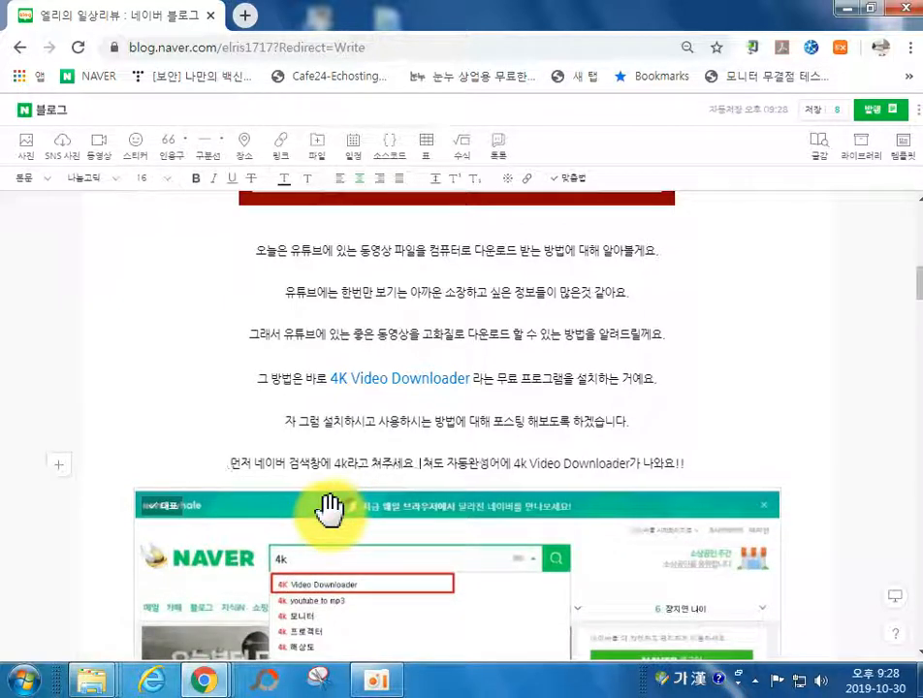
pyautogui.press('Delete')
pyautogui.press('Delete')
pyautogui.press('Delete')
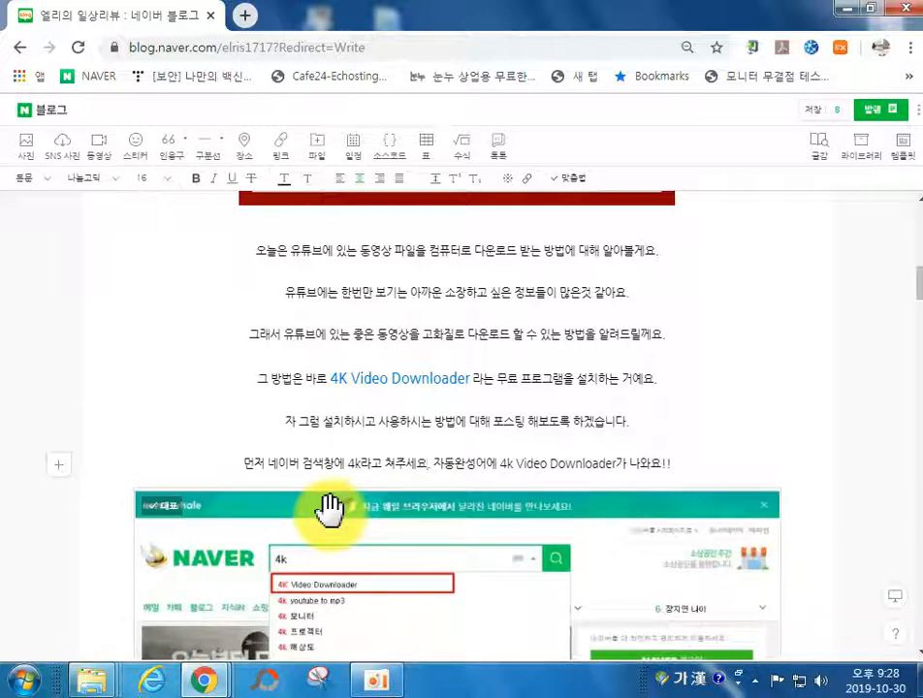
# Step: Reword "쳐주세요" as "입력해주세요" and add an empty line below the Naver search instruction
pyautogui.write('입력해')
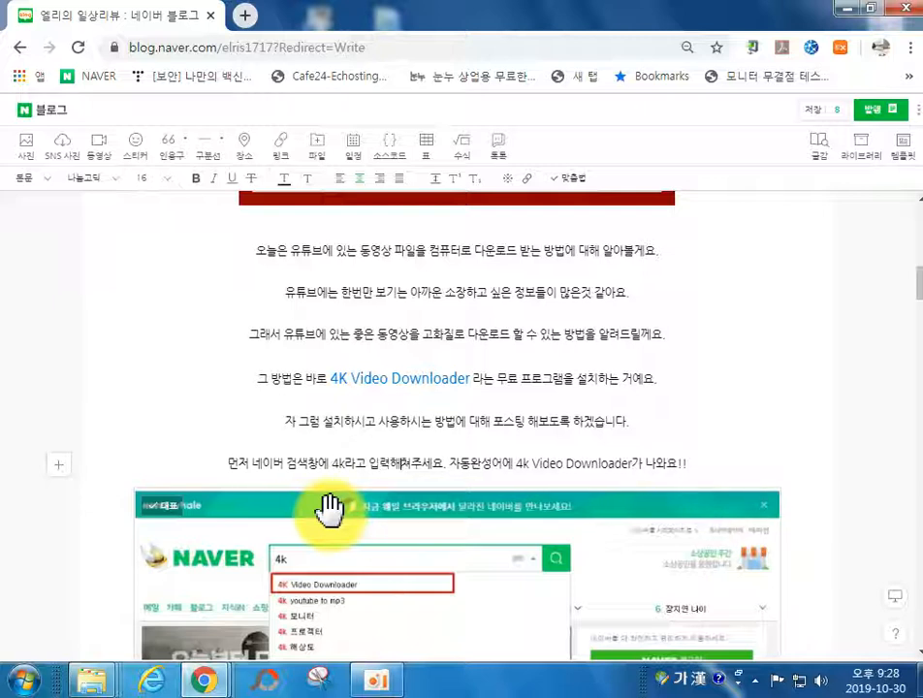
pyautogui.press('Delete')
pyautogui.press('End')
pyautogui.press('Return')
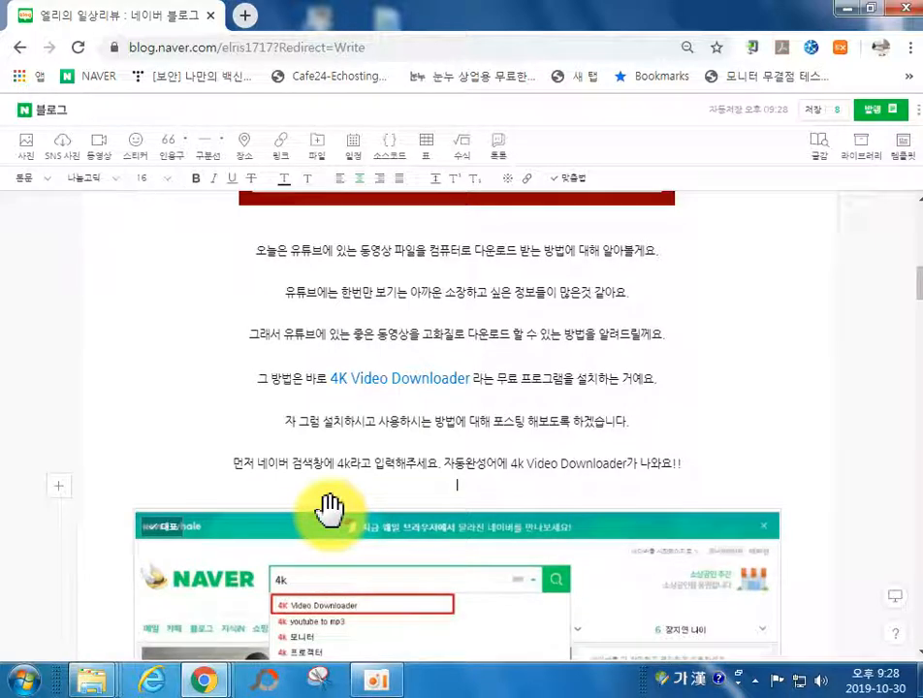
# Step: Between the Naver search image and the website results image, add the line "검색을 눌러 들어가면 먼저 블로그의 내용이 보이고"
pyautogui.scroll(-5, 329, 509)
pyautogui.click(424, 382)
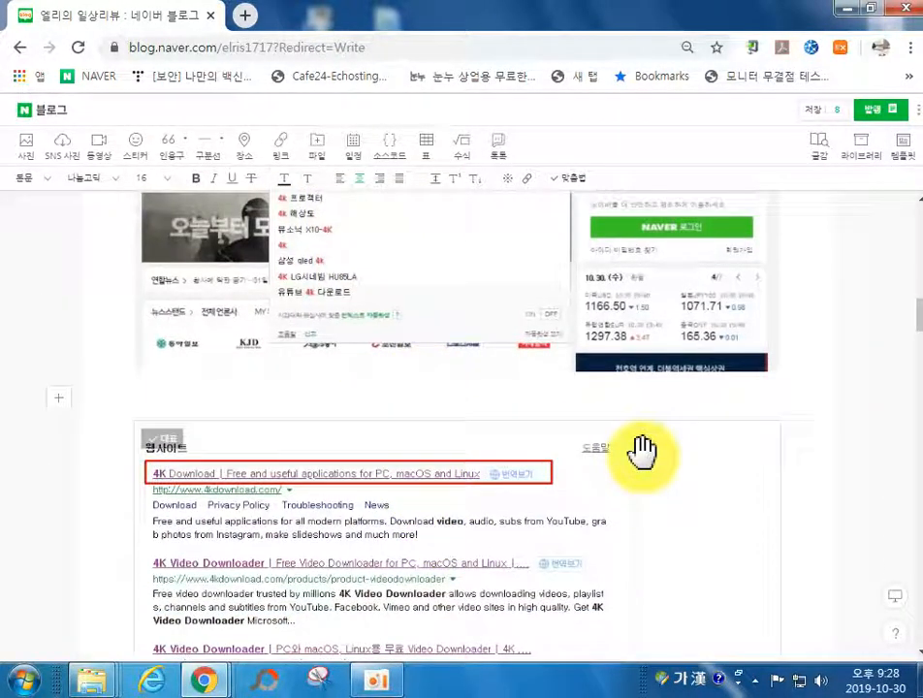
pyautogui.write('검')
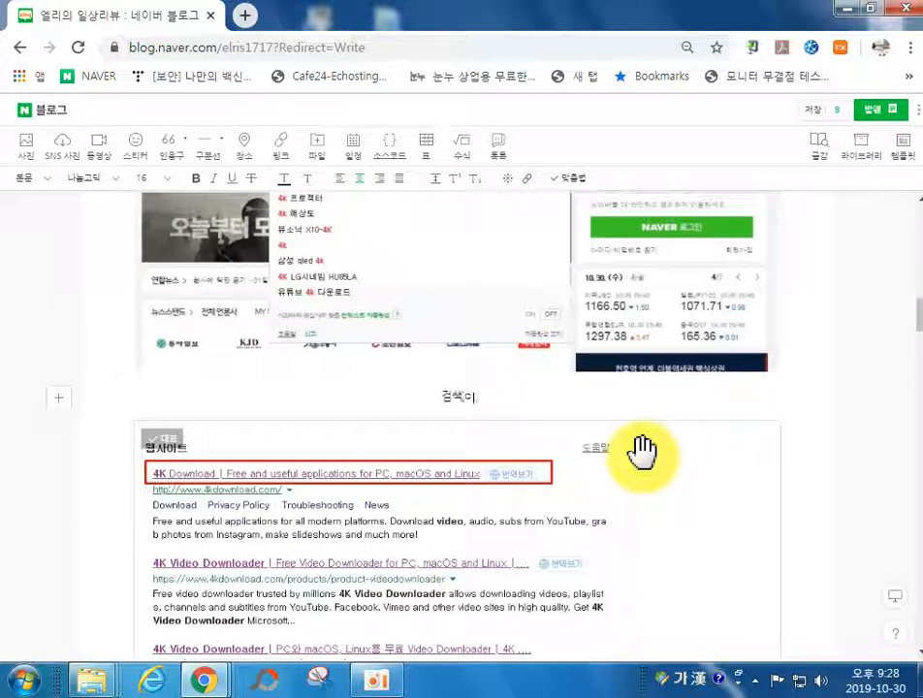
pyautogui.write('색을 눌러 들어가면 먼저 뭘')
pyautogui.write('로그의 내용이 보이고')
pyautogui.press('Return')
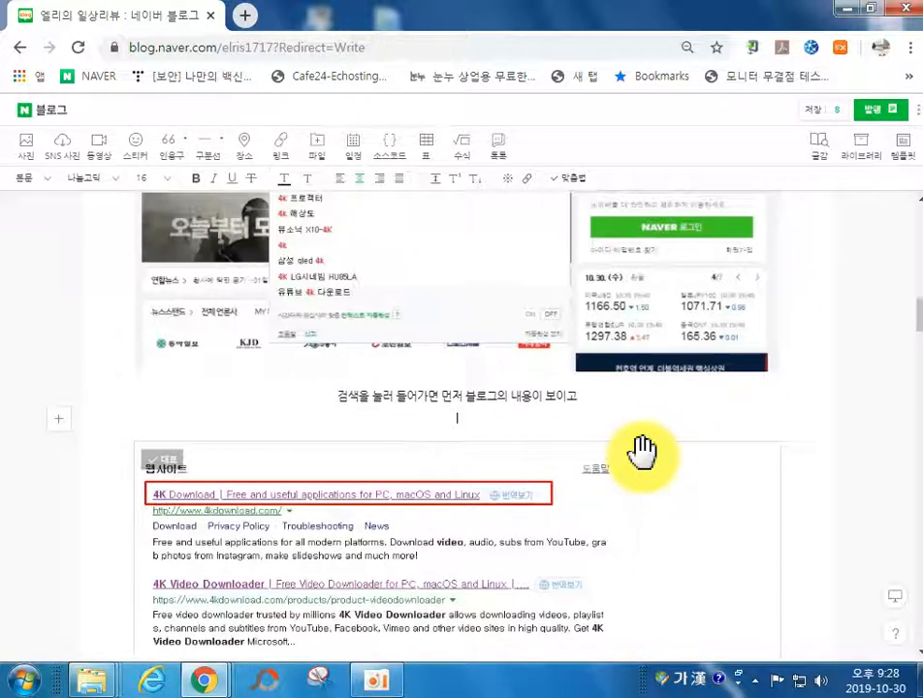
# Step: Add the second line "조금 휠을 굴려보면 웹사이트가 나와요." below it, followed by an empty line
pyautogui.write('화')
pyautogui.write('금 휠을 굴려보면 웹')
pyautogui.write('사이트가 나온답니')
pyautogui.write('다.')
pyautogui.press('BackSpace')
pyautogui.press('BackSpace')
pyautogui.press('BackSpace')
pyautogui.press('BackSpace')
pyautogui.press('BackSpace')
pyautogui.write('와요')
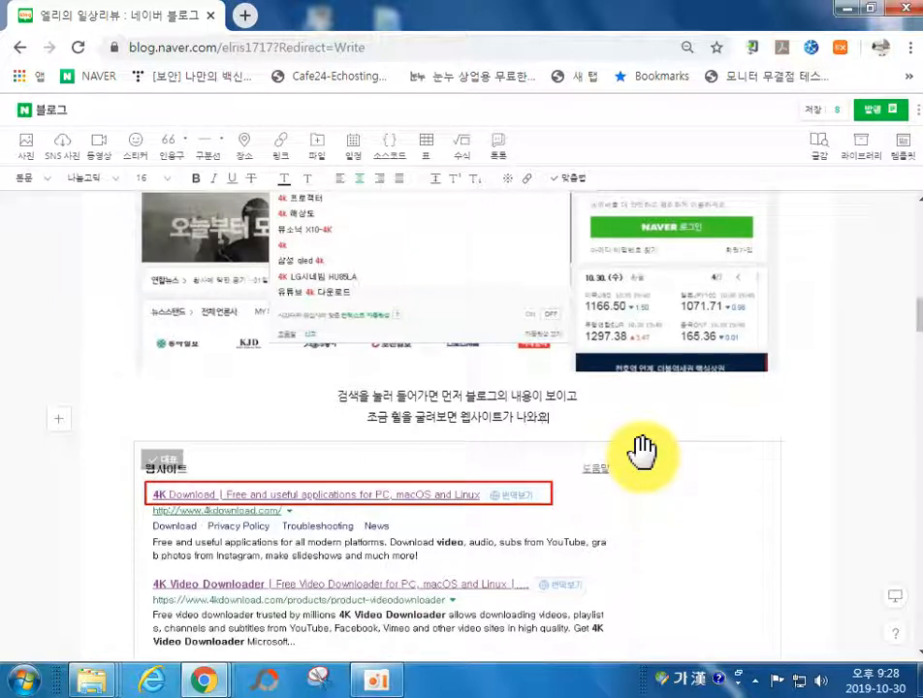
pyautogui.write('.')
pyautogui.press('Return')
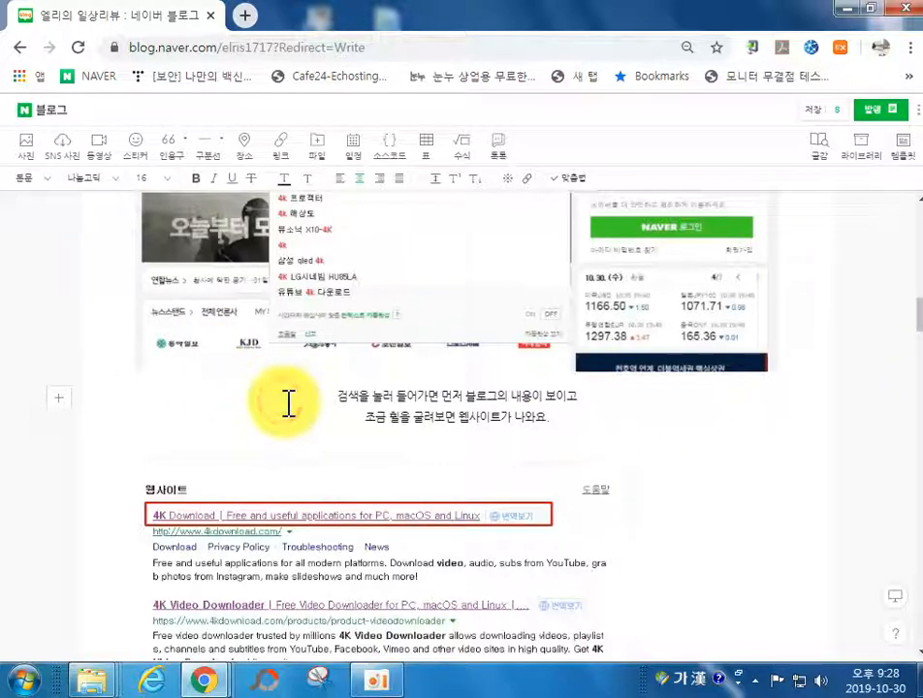
pyautogui.scroll(3, 579, 507)
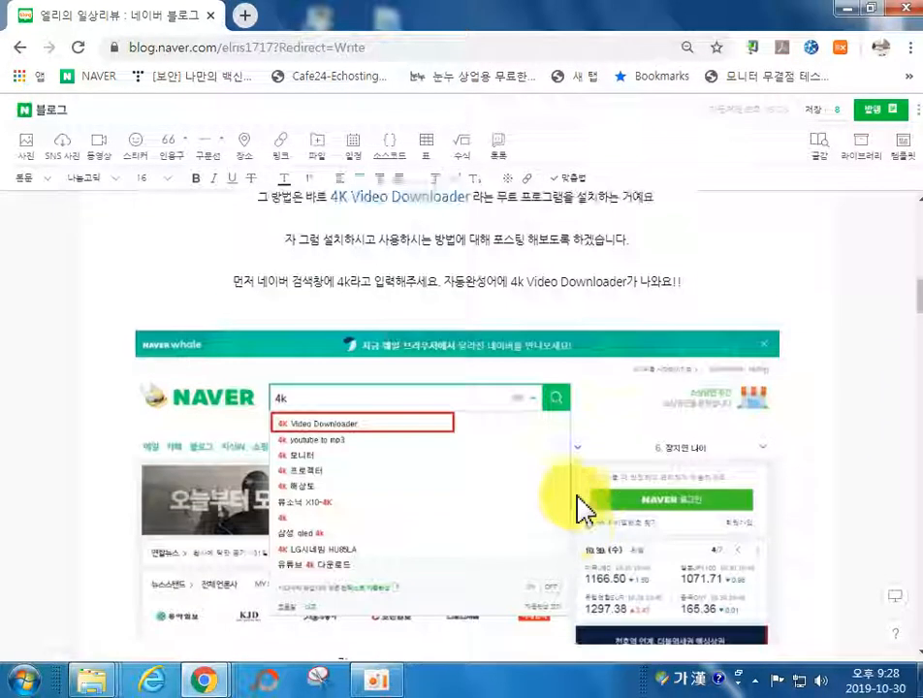
pyautogui.scroll(2, 592, 495)
pyautogui.scroll(-6, 582, 504)
pyautogui.scroll(1, 470, 545)
pyautogui.click(579, 364)
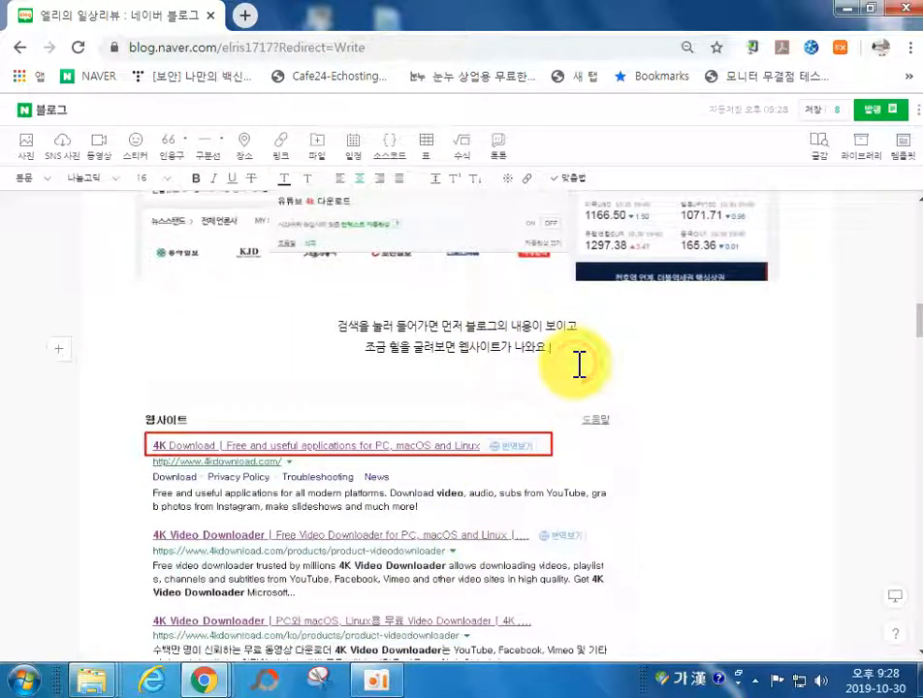
pyautogui.press('Return')
pyautogui.press('BackSpace')
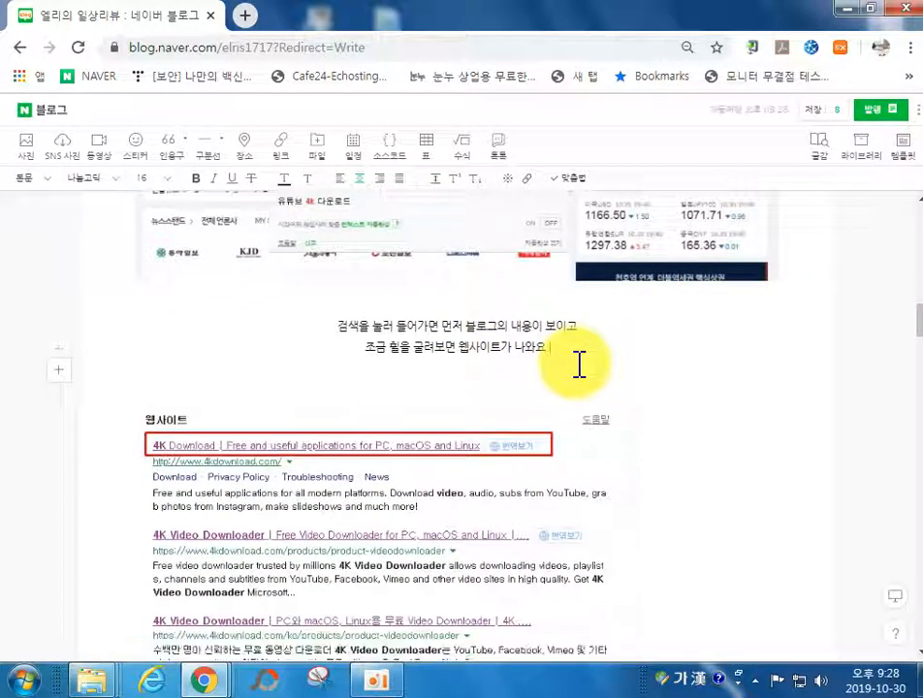
# Step: Between the website results image and the 4K Video Downloader homepage image, begin a spaced line with "웹사이트에서 Get 4K Video Downloader"
pyautogui.scroll(-5, 545, 400)
pyautogui.scroll(2, 528, 388)
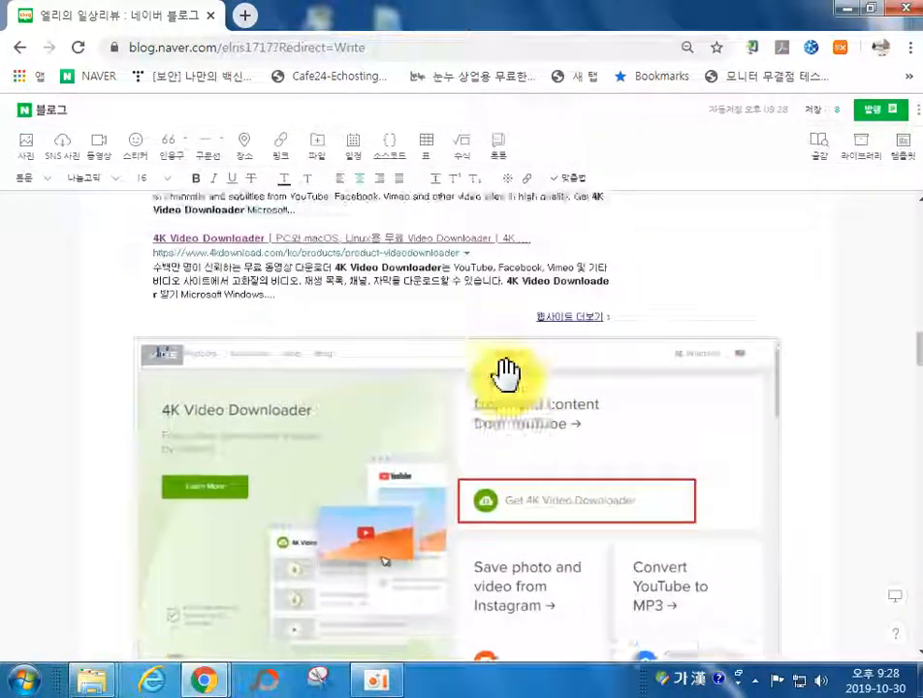
pyautogui.click(490, 361)
pyautogui.press('Return')
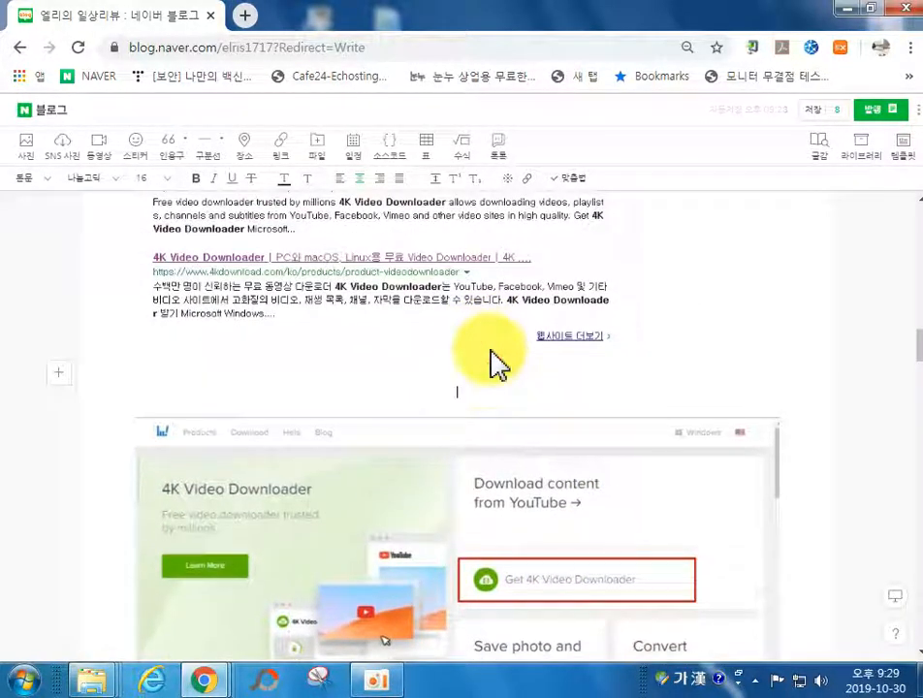
pyautogui.click(483, 393)
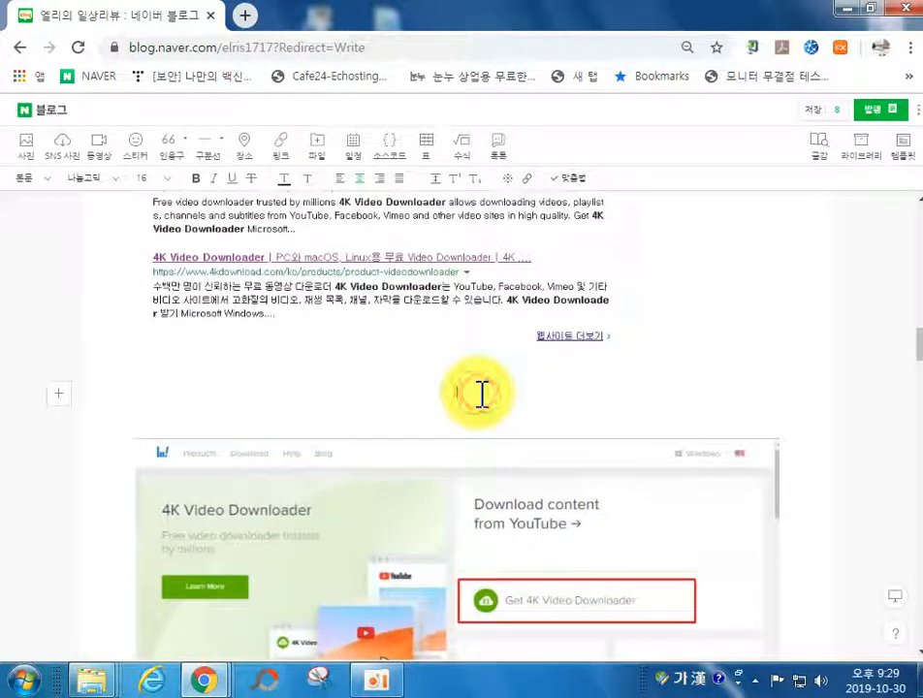
pyautogui.write('G')
pyautogui.press('BackSpace')
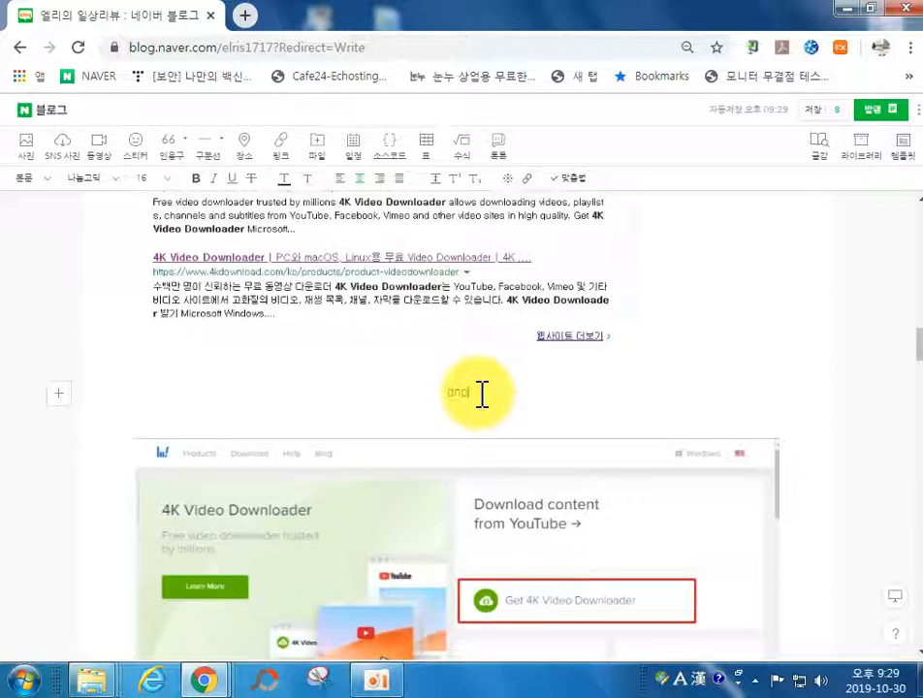
pyautogui.write('웹사이트에서 Get 4K')
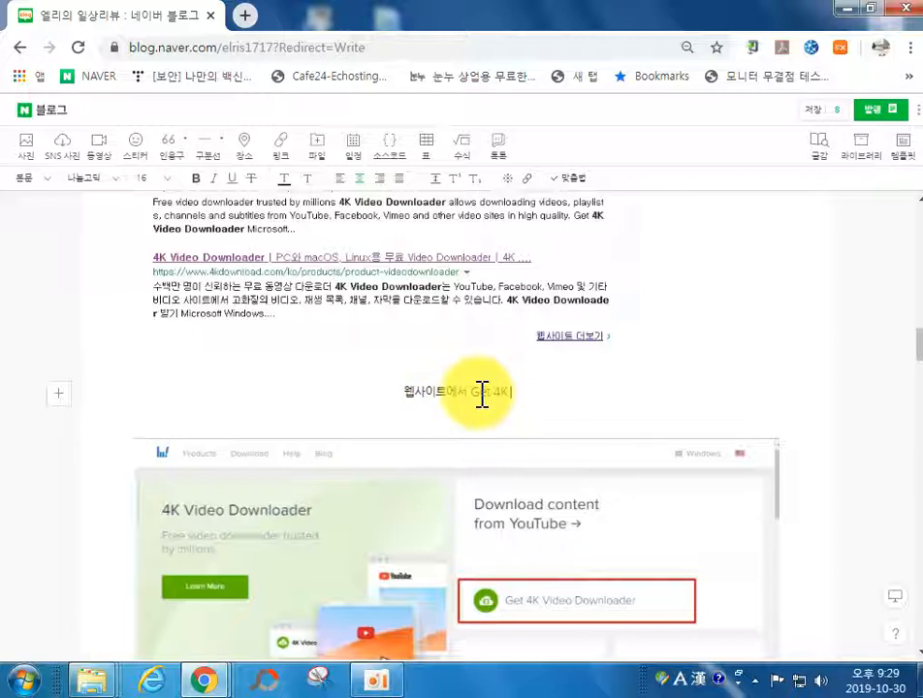
pyautogui.write('eo Downl')
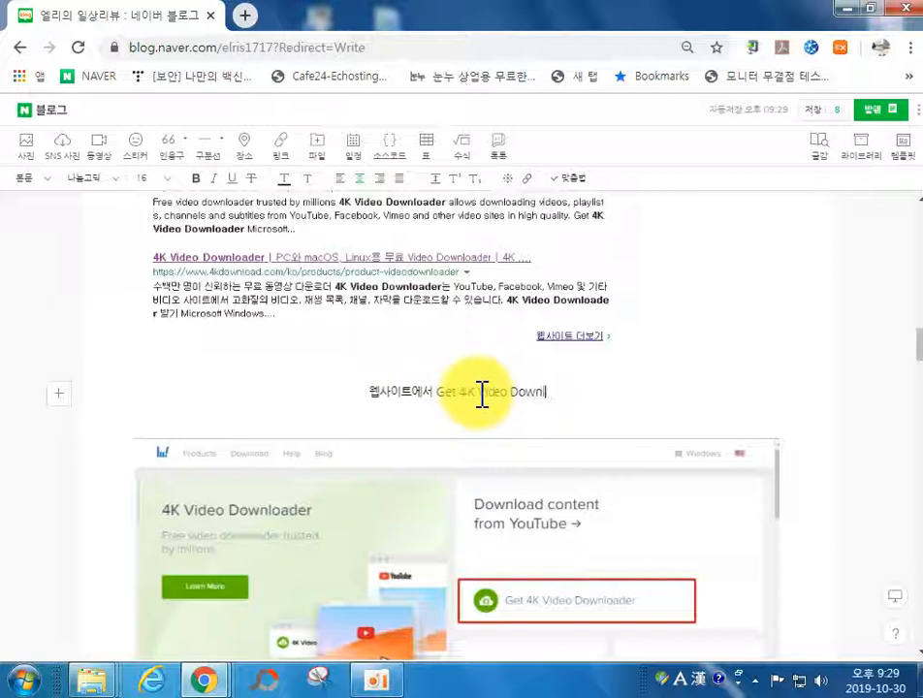
pyautogui.write('oader')
# Step: Complete the homepage instruction with "를 클릭하여 설치합니다." directly after "Get 4K Video Downloader"
pyautogui.press('Hangul')
pyautogui.write('를 배')
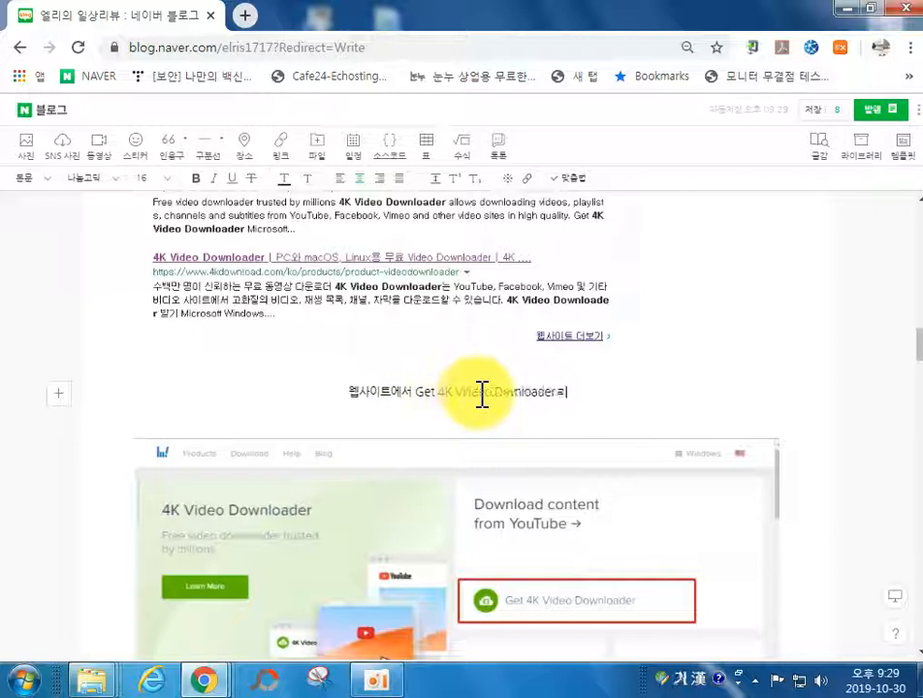
pyautogui.write('받아서')
pyautogui.press('BackSpace')
pyautogui.press('BackSpace')
pyautogui.press('BackSpace')
pyautogui.press('BackSpace')
pyautogui.write('클릭하여 셀')
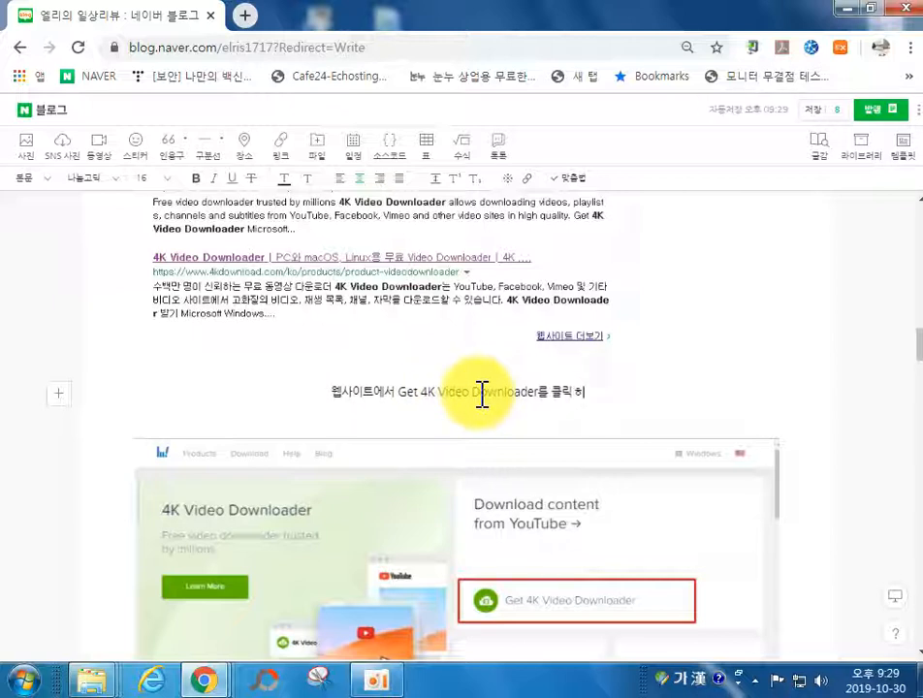
pyautogui.write('치합니다.')
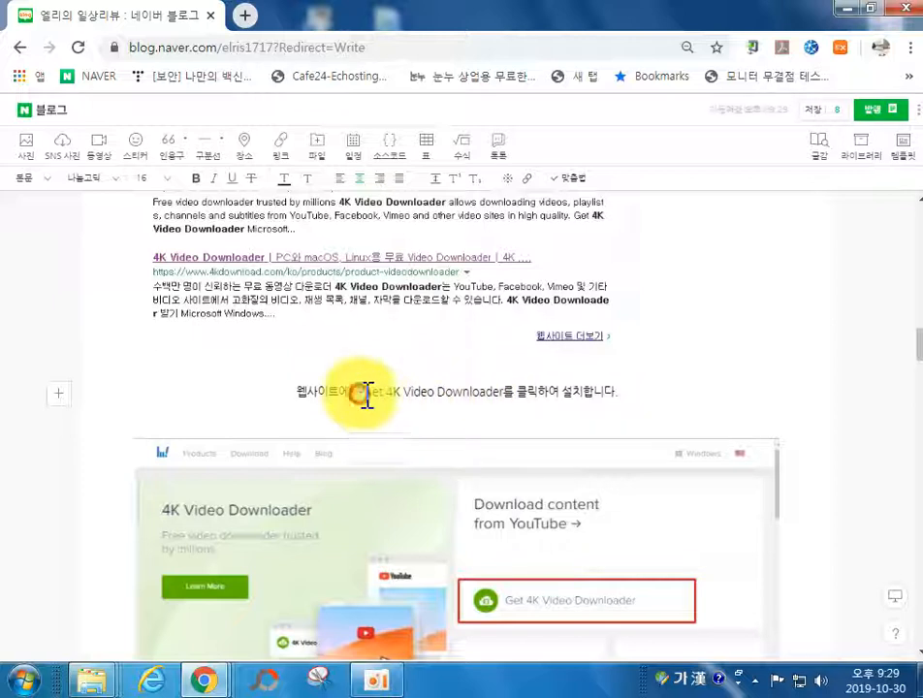
# Step: Format the words "Get 4K Video Downloader" in the new instruction as bold red text
pyautogui.moveTo(364, 393); pyautogui.dragTo(481, 403)
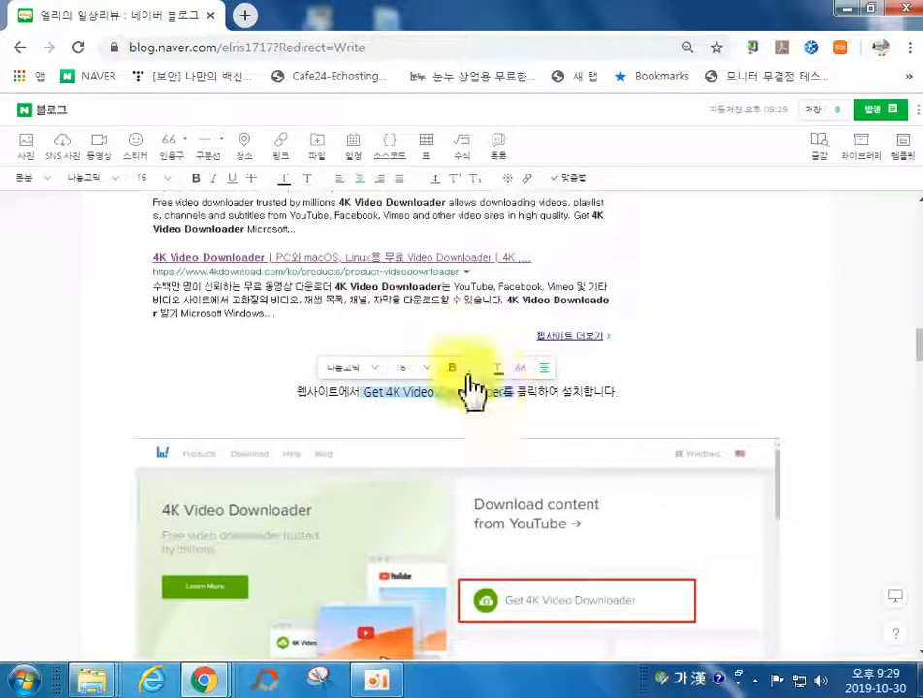
pyautogui.click(407, 412)
pyautogui.moveTo(366, 401); pyautogui.dragTo(505, 396)
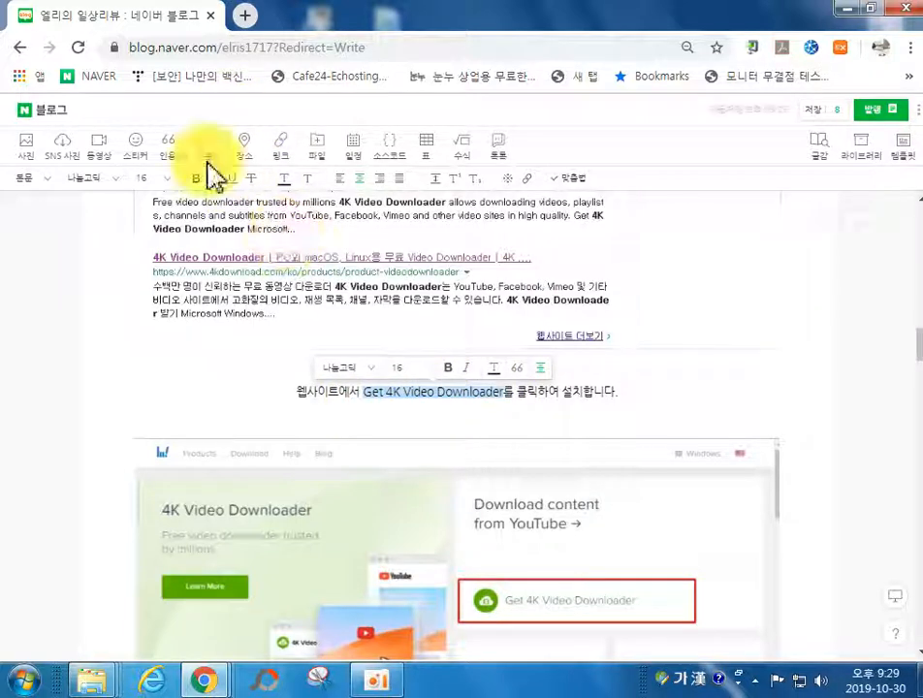
pyautogui.click(493, 369)
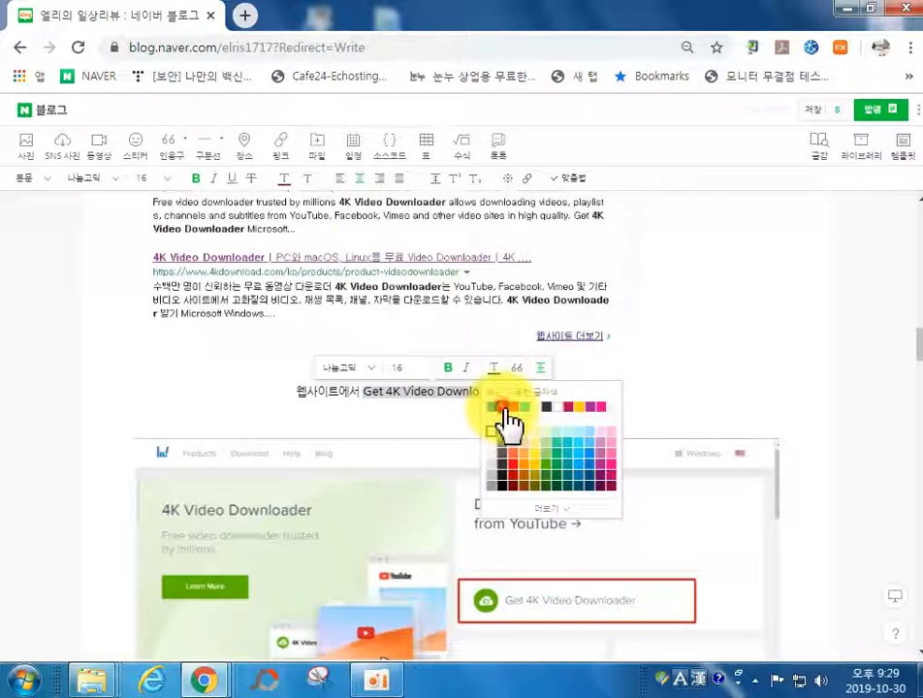
pyautogui.click(504, 408)
pyautogui.click(643, 386)
# Step: Above the "Thank you for choosing 4k!" image, begin a line with "크롬창에서 다운받게 되는 경우 캡쳐화면에서처럼"
pyautogui.scroll(-2, 632, 380)
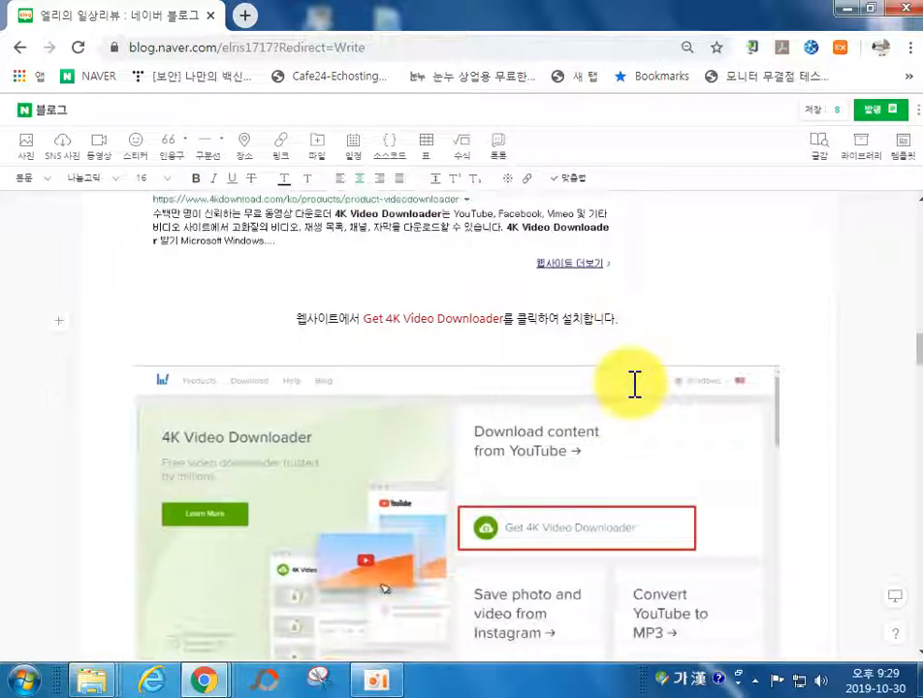
pyautogui.scroll(-5, 629, 376)
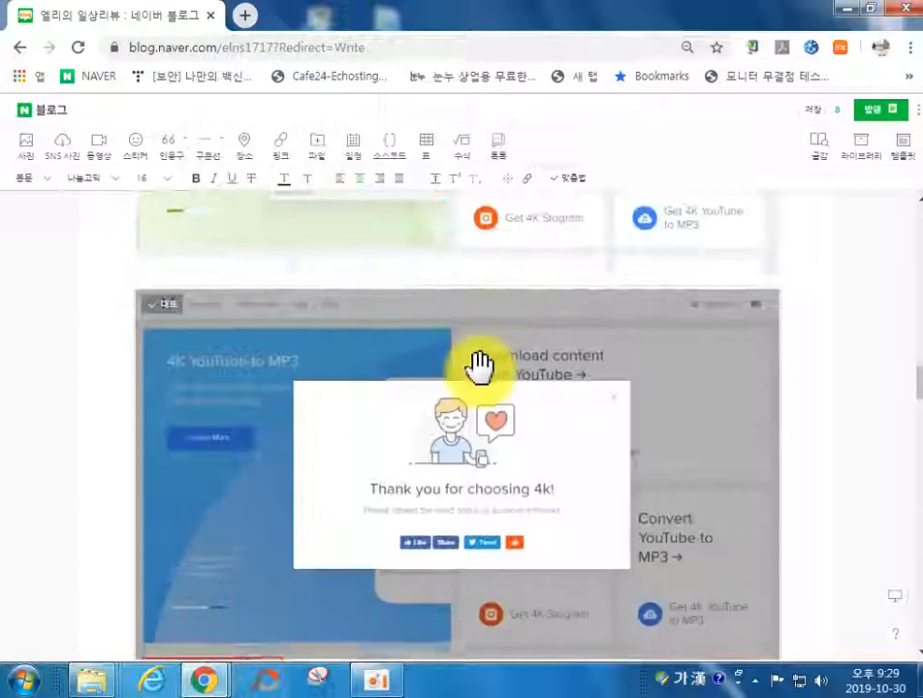
pyautogui.scroll(2, 475, 349)
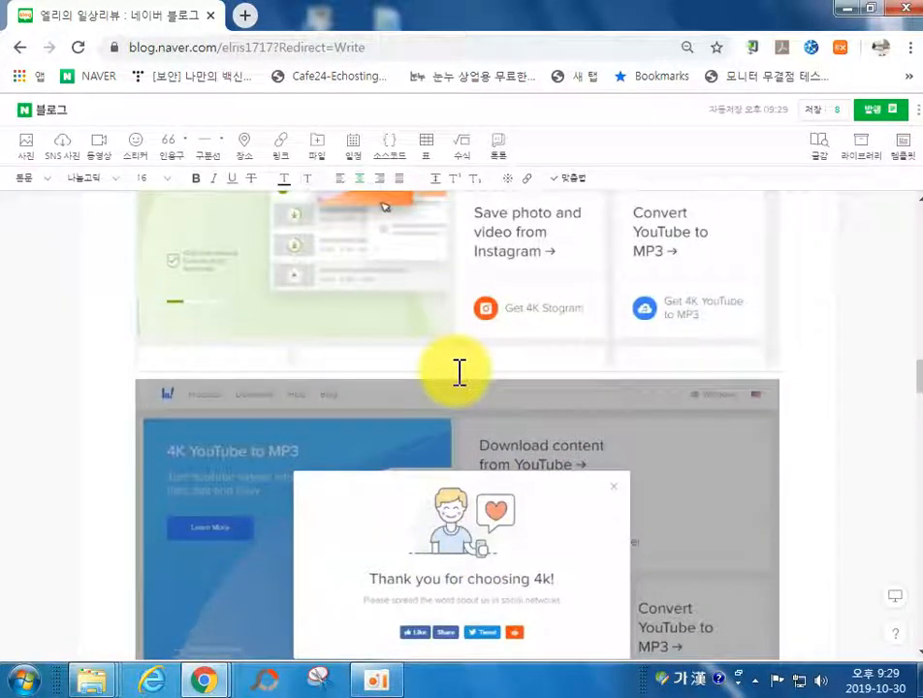
pyautogui.click(457, 373)
pyautogui.press('Return')
pyautogui.write('크롬창이')
pyautogui.write('서 다운받게 되면')
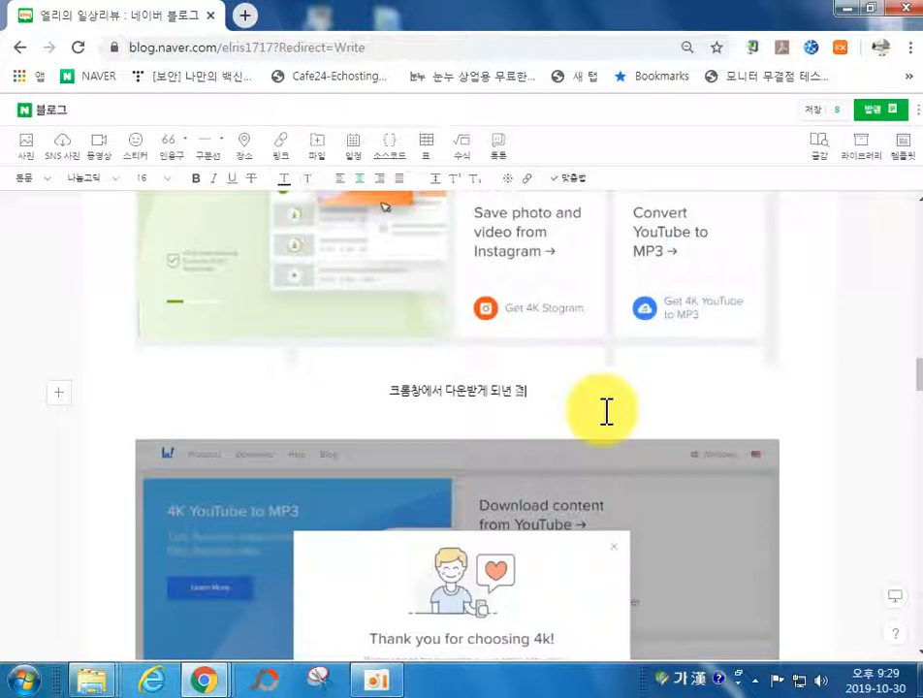
pyautogui.write(' 경우')
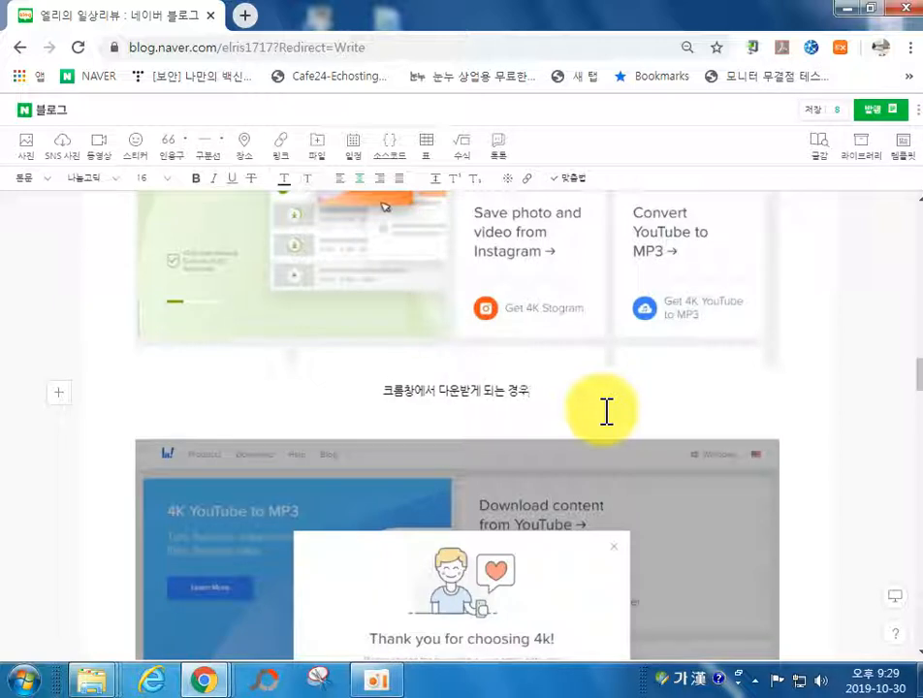
pyautogui.write(' 캐ㅂ쳐화면에서처럼')
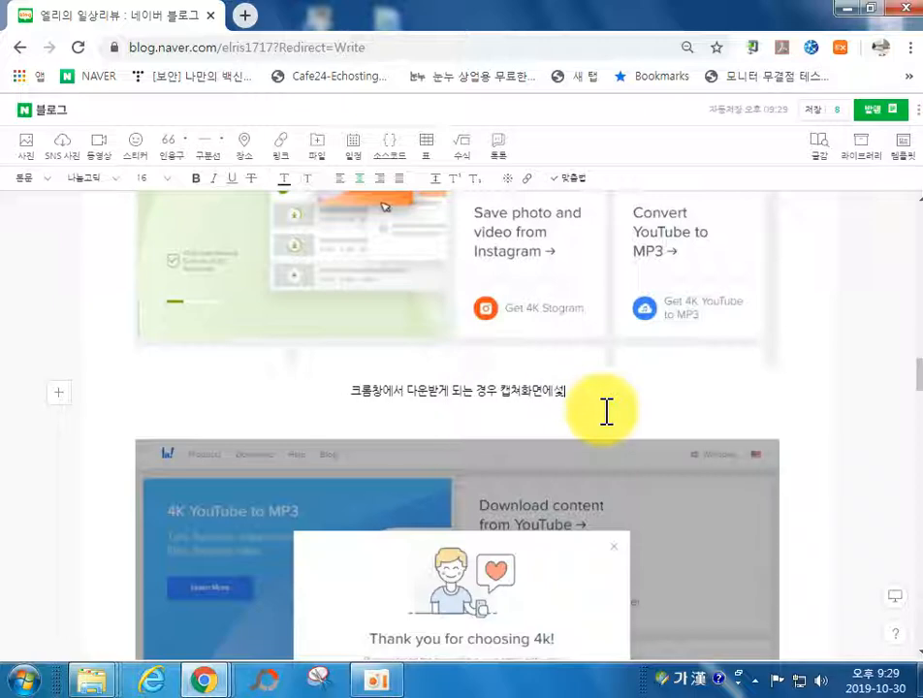
# Step: Complete the Chrome download sentence with "왼쪽 하단에 다운로드가 받아지게 되요."
pyautogui.scroll(-2, 641, 397)
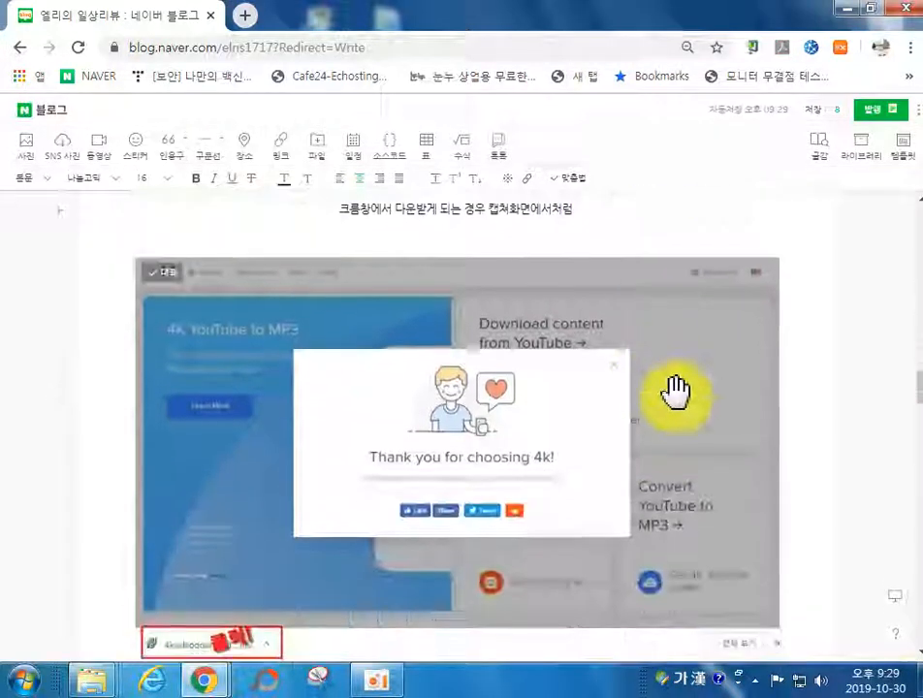
pyautogui.write('왼쪽')
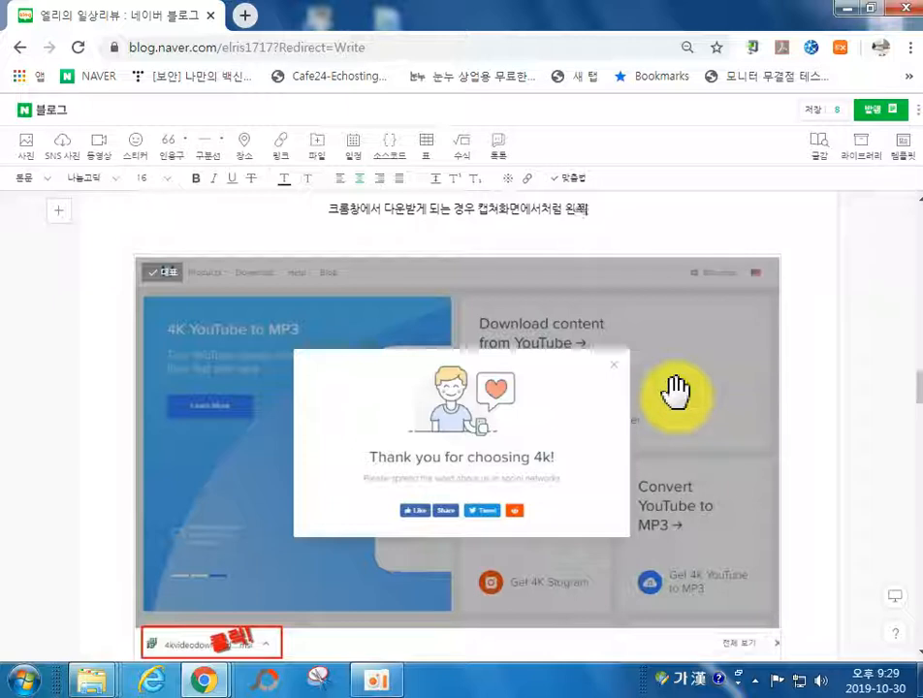
pyautogui.write(' 하단에 다운로드가 받')
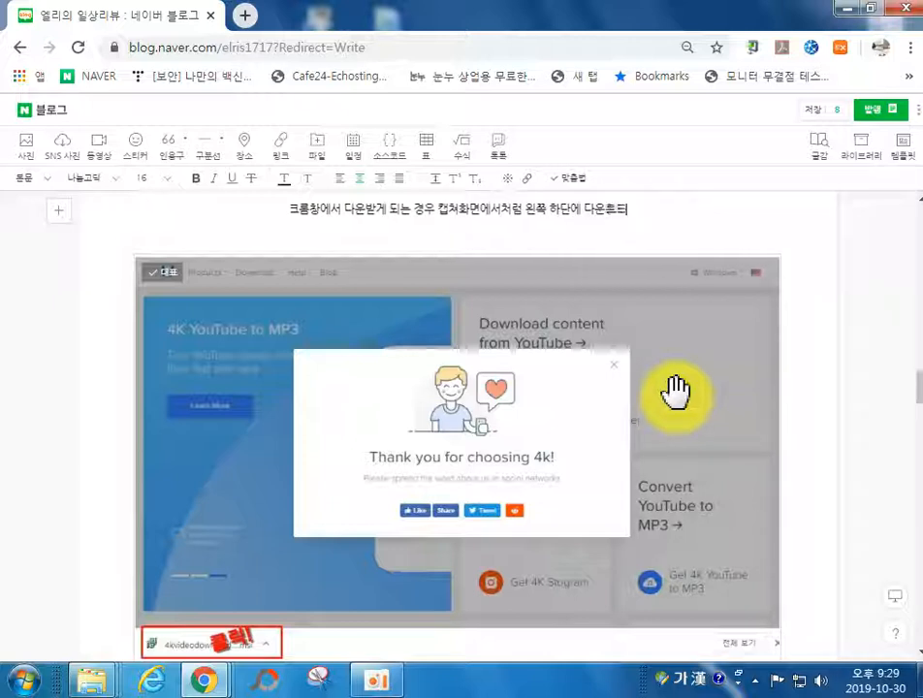
pyautogui.write('아지게 되요.')
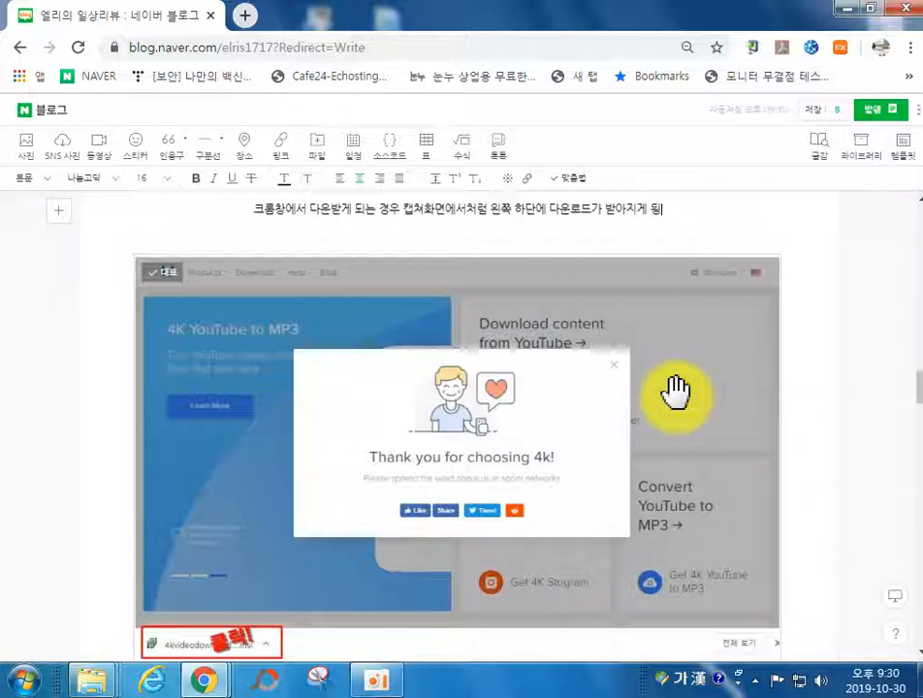
# Step: Break the Chrome download sentence into two lines before "왼쪽" and leave an empty line below it
pyautogui.press('Return')
pyautogui.press('Up')
pyautogui.press('Right')
pyautogui.press('Right')
pyautogui.press('Right')
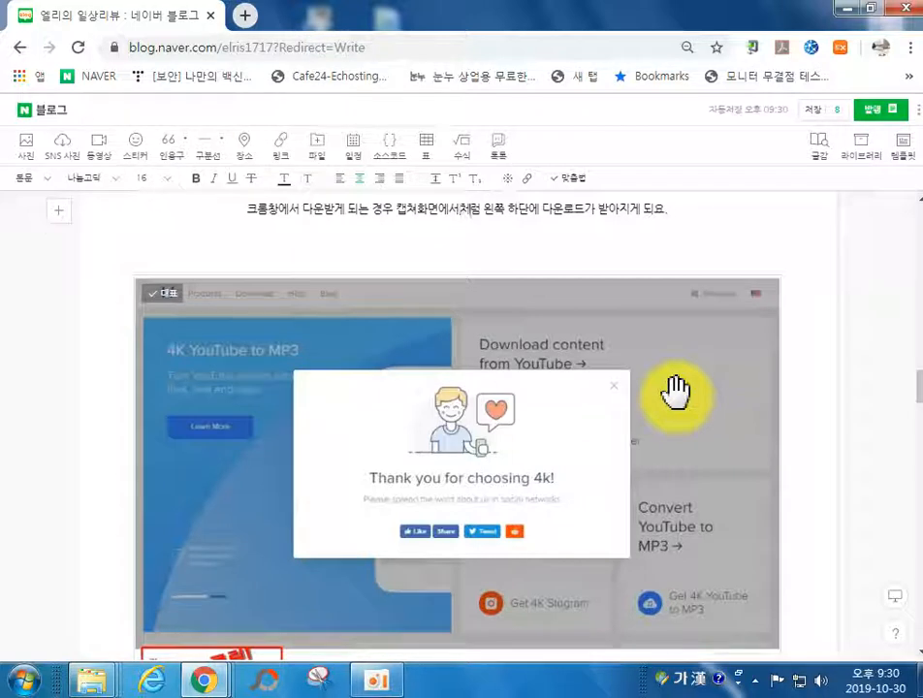
pyautogui.press('Return')
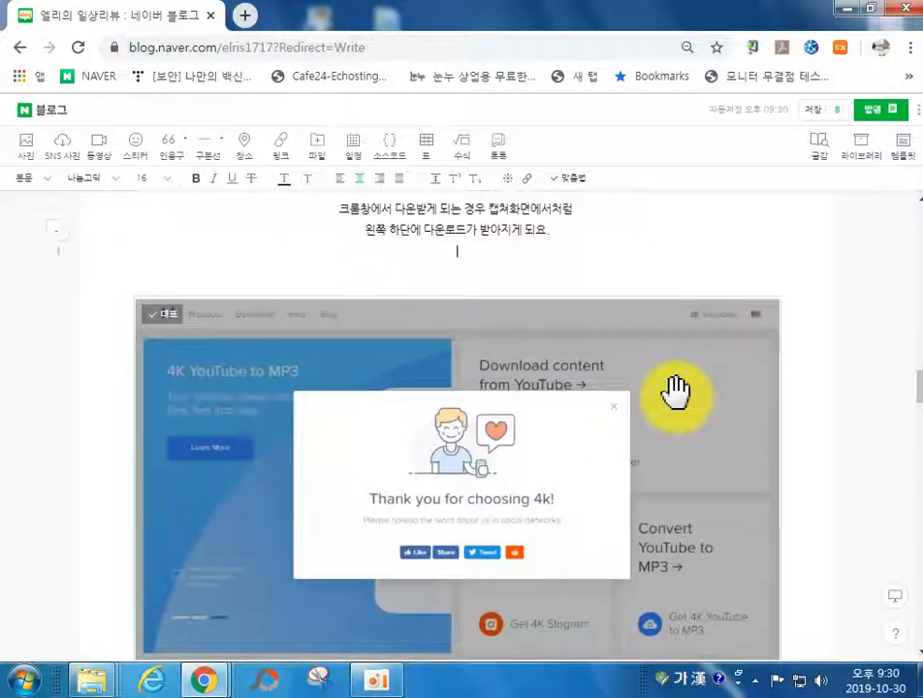
# Step: Add the line "클릭하여 설치를 진행합니다." below the Chrome download sentence, separated by an empty line
pyautogui.press('Return')
pyautogui.write('클릭하여 설')
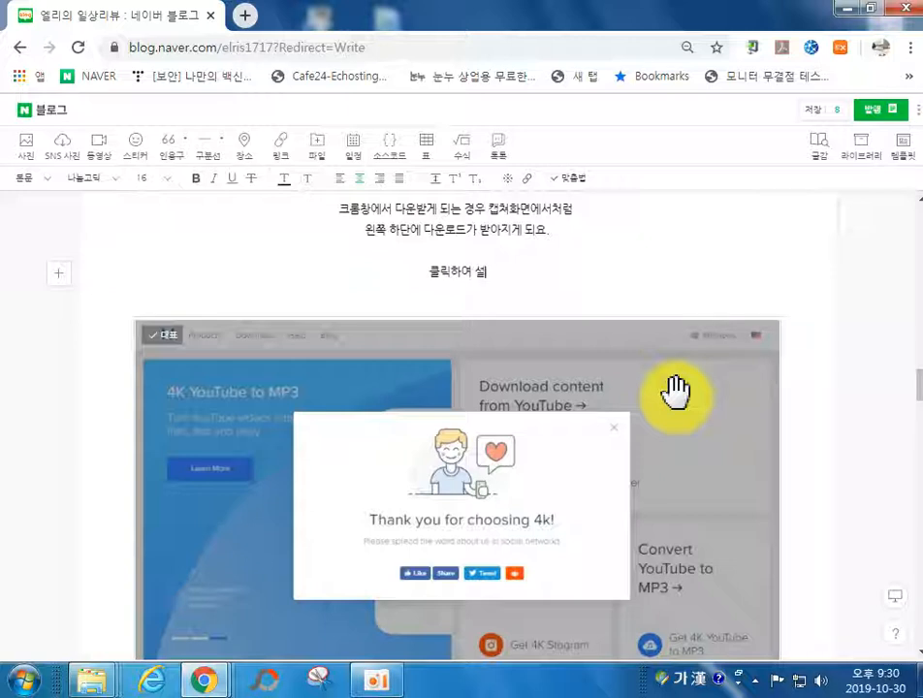
pyautogui.write('치를 진행합니다.')
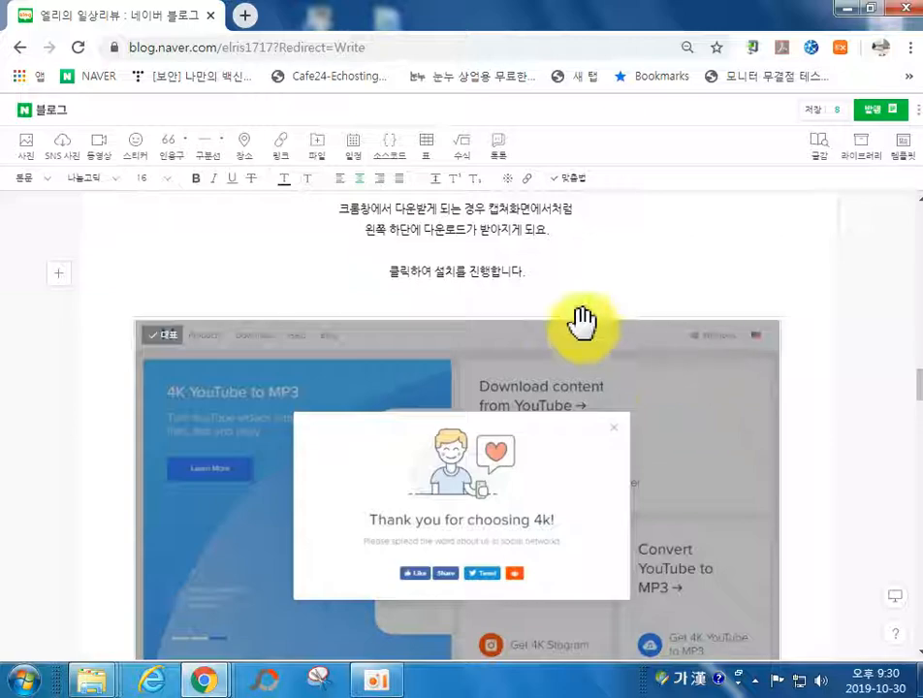
pyautogui.scroll(-4, 591, 416)
pyautogui.scroll(5, 589, 428)
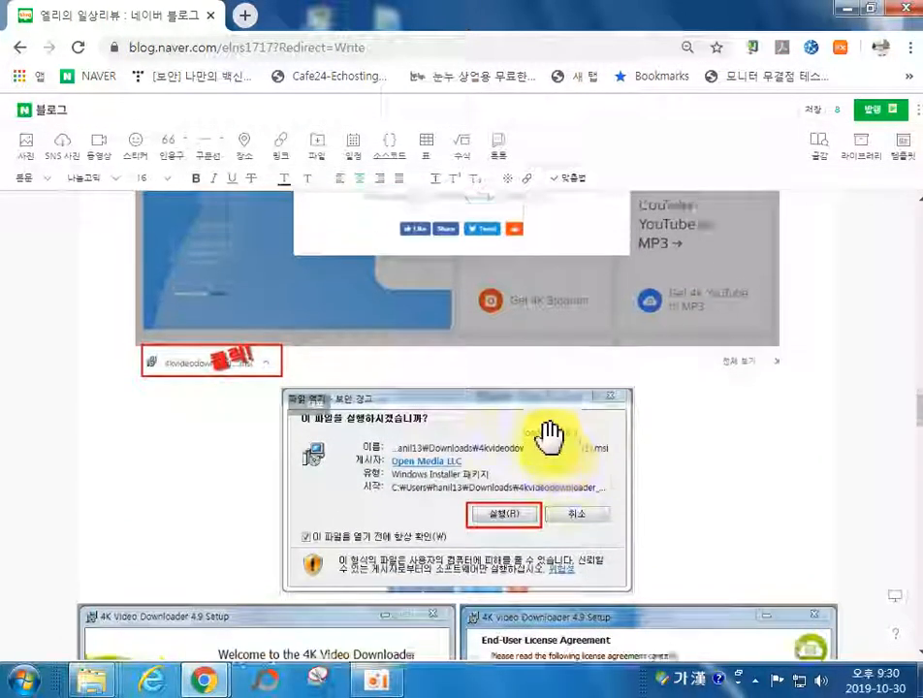
# Step: Review the explanatory text already written between the search result, website and Chrome download images
pyautogui.scroll(10, 455, 443)
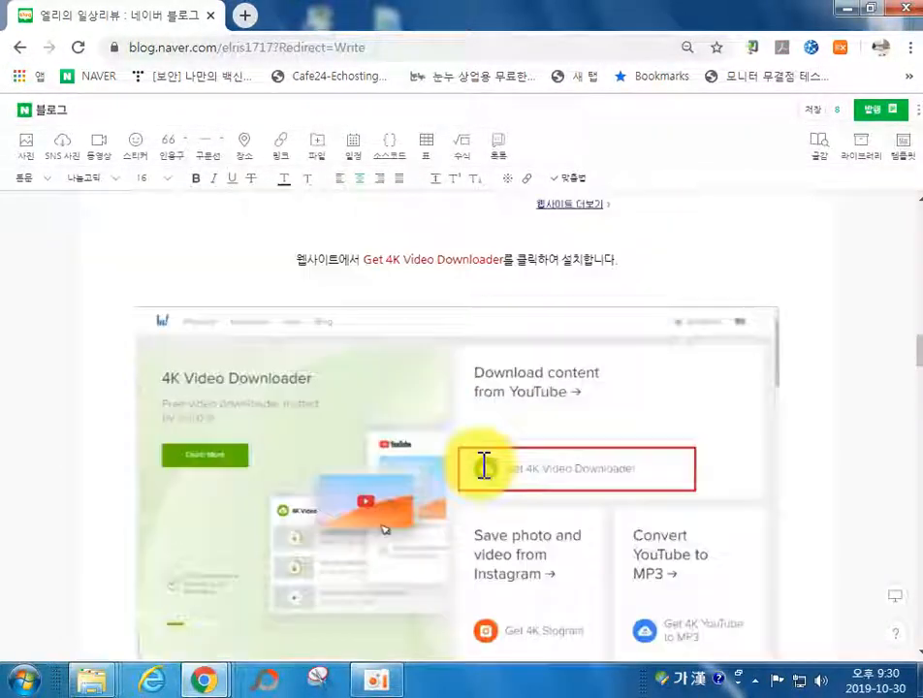
pyautogui.scroll(2, 478, 455)
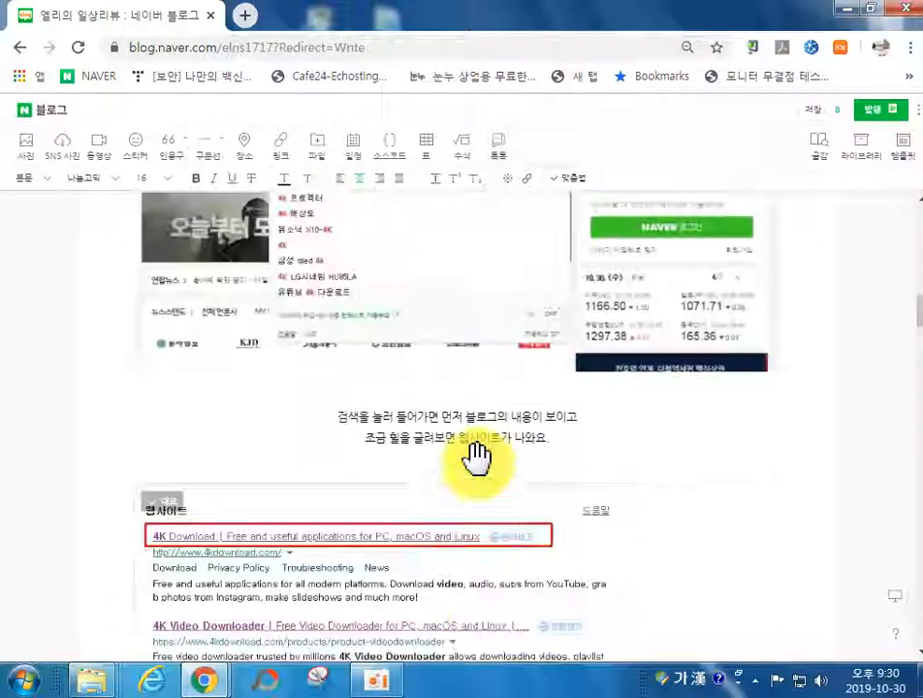
pyautogui.scroll(-4, 524, 466)
pyautogui.scroll(-4, 524, 470)
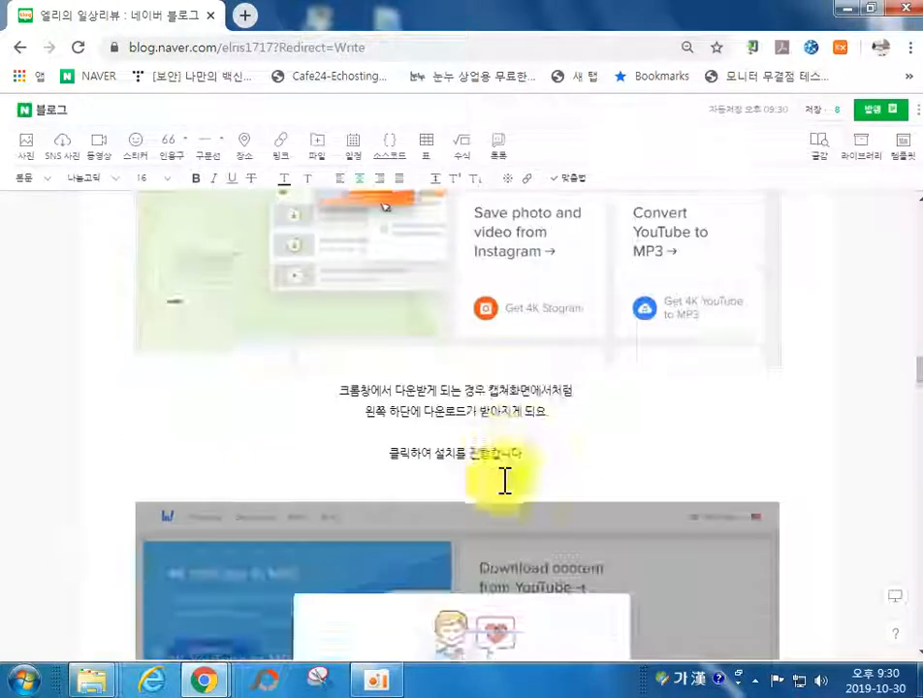
pyautogui.scroll(8, 504, 478)
pyautogui.scroll(-10, 398, 360)
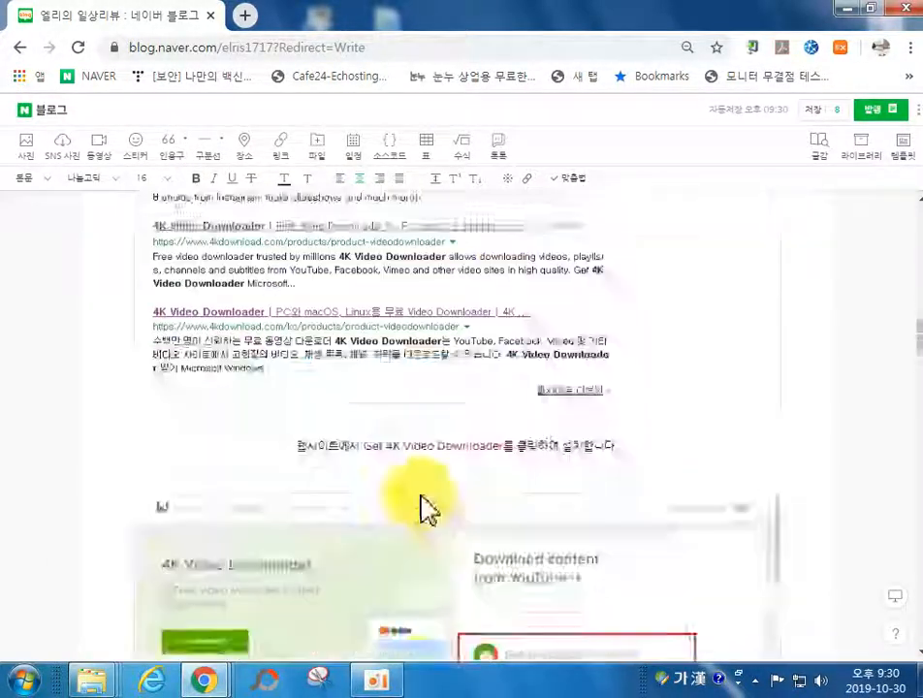
pyautogui.scroll(3, 419, 504)
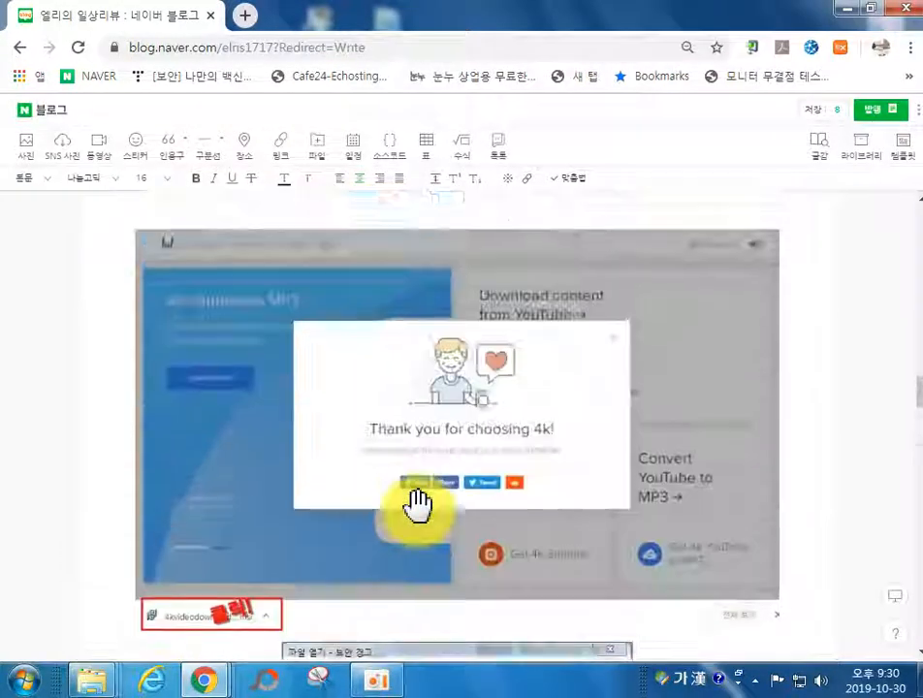
# Step: Insert empty lines above the file security warning image and begin a sentence there with "보안경고를 실행해보면"
pyautogui.scroll(-2, 417, 485)
pyautogui.click(399, 363)
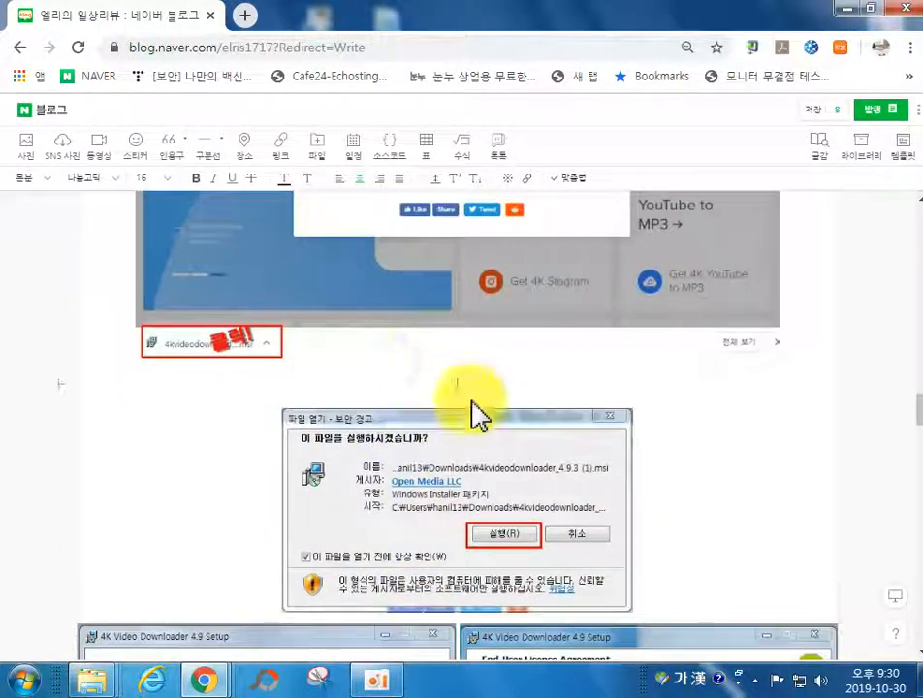
pyautogui.press('Return')
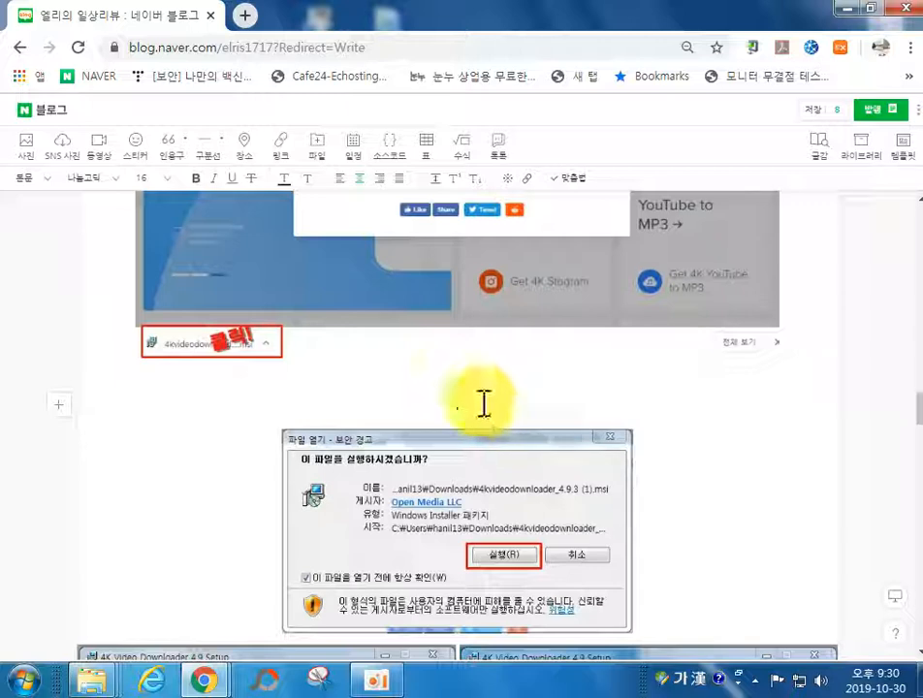
pyautogui.click(450, 384)
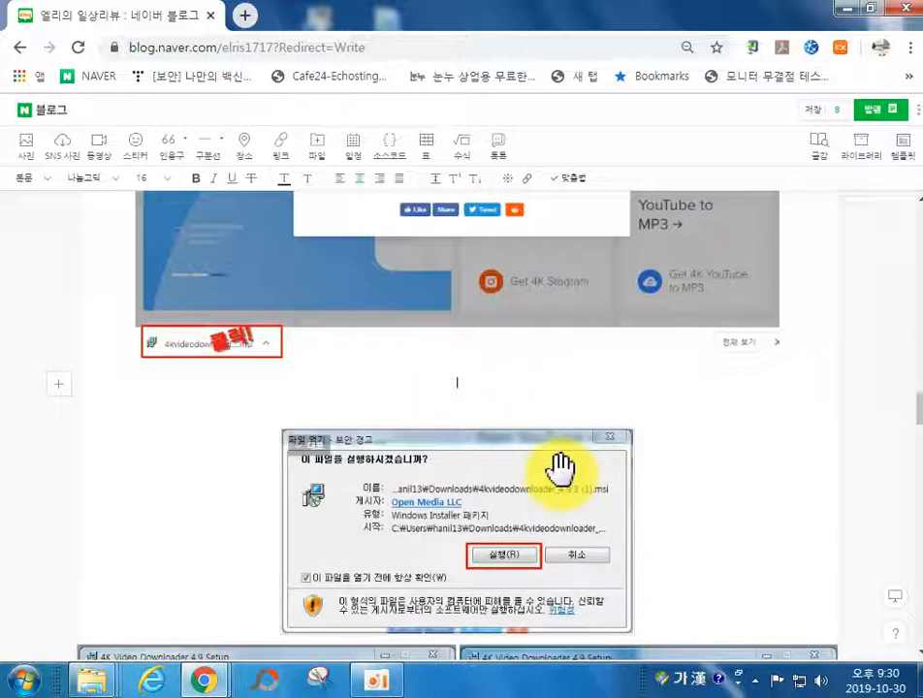
pyautogui.write('보안경고를 실행해보면')
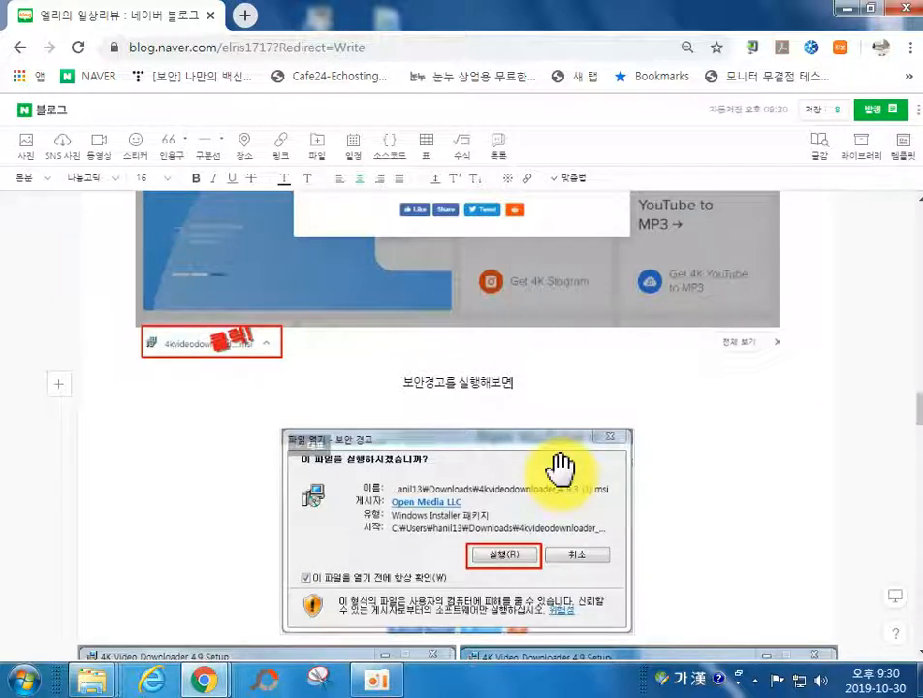
# Step: Complete the security warning sentence with "4K 비디오 다운로더가 진행됩니다."
pyautogui.scroll(-5, 561, 469)
pyautogui.scroll(4, 561, 469)
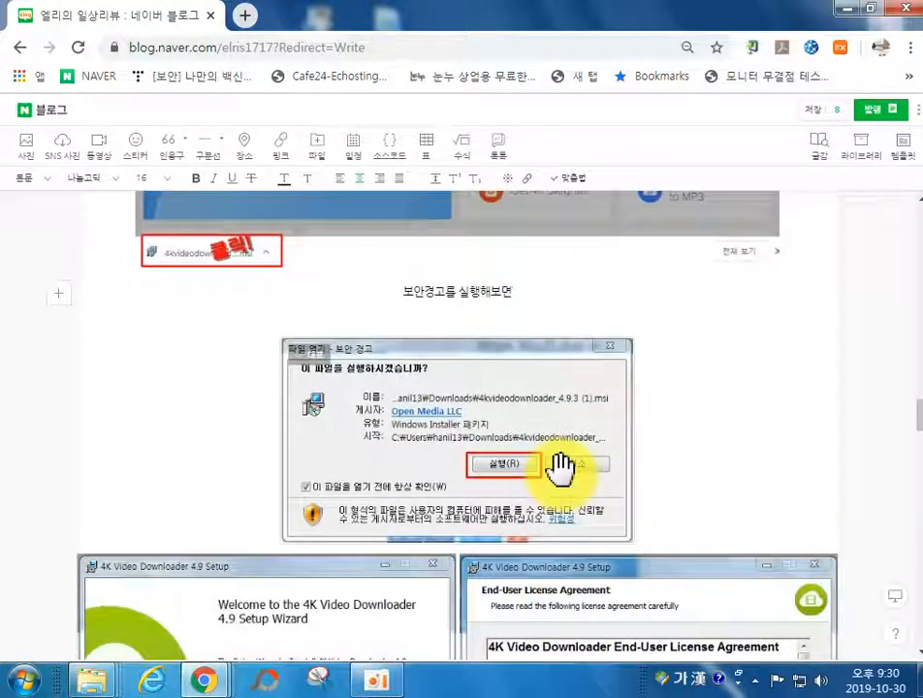
pyautogui.write('네')
pyautogui.press('Hangul')
pyautogui.write('K v')
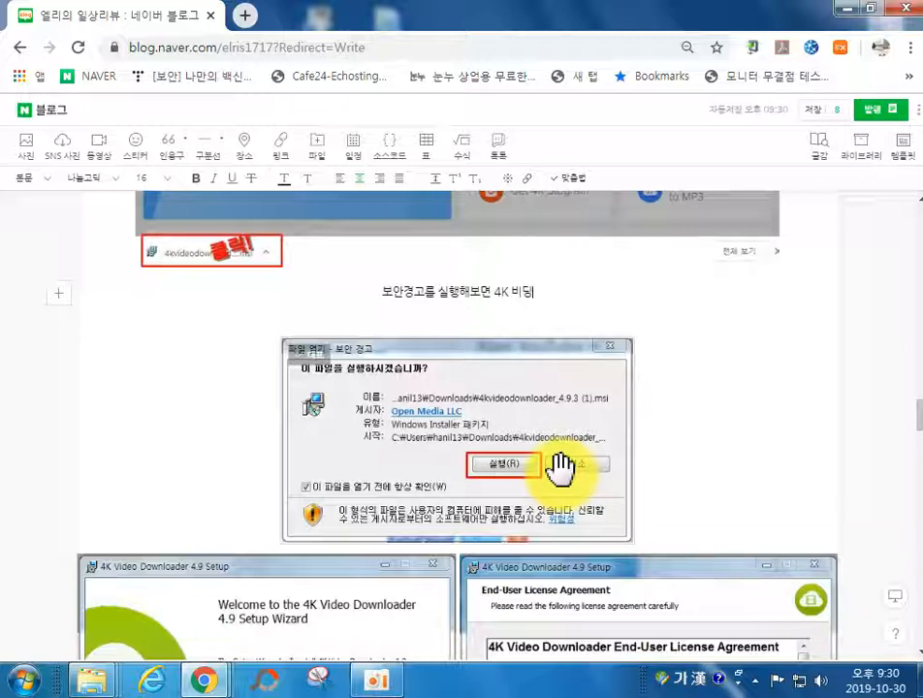
pyautogui.write('드')
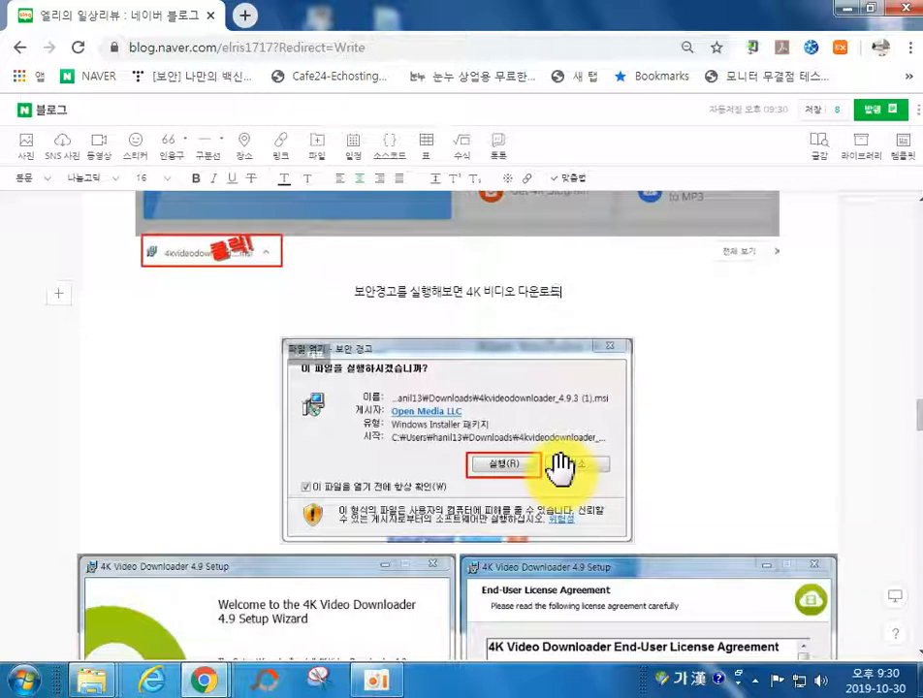
pyautogui.press('BackSpace')
pyautogui.write('더가 진행')
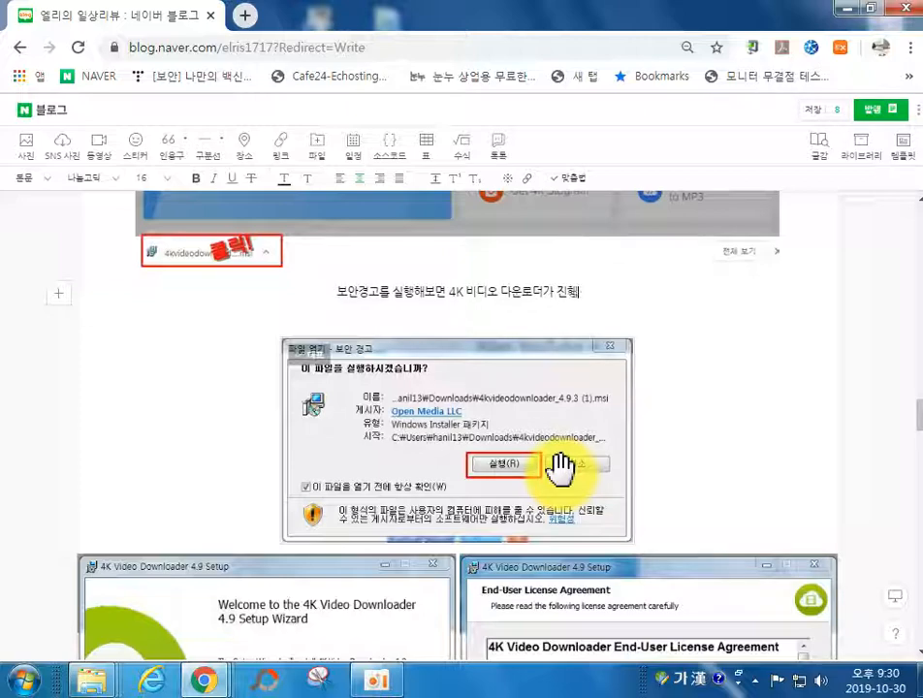
pyautogui.write('될니다.')
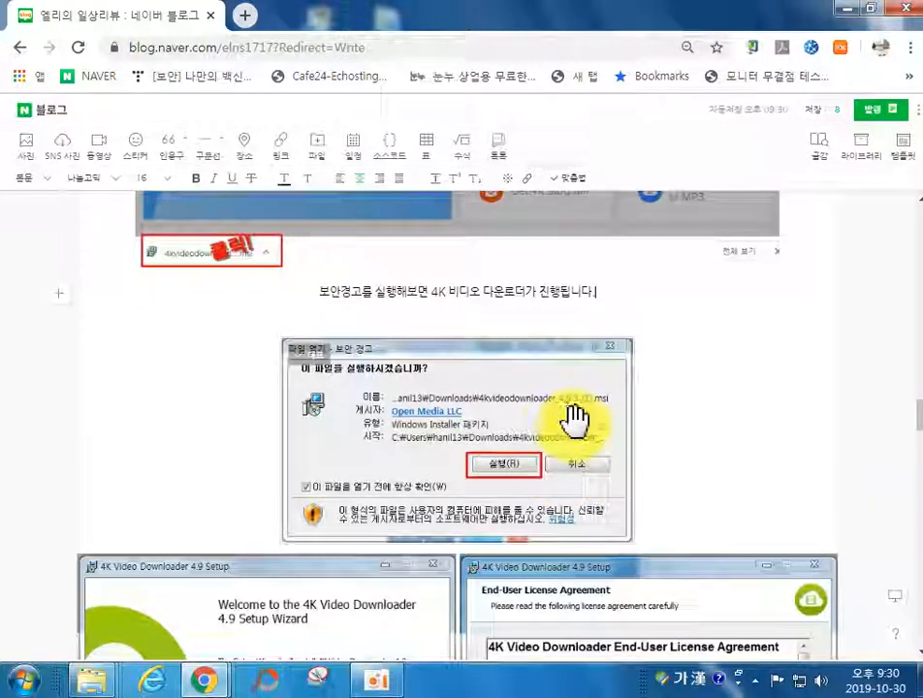
# Step: Add the line "설치하는 방법은 어렵지 않아요." below the security warning sentence, separated by an empty line
pyautogui.scroll(-3, 461, 427)
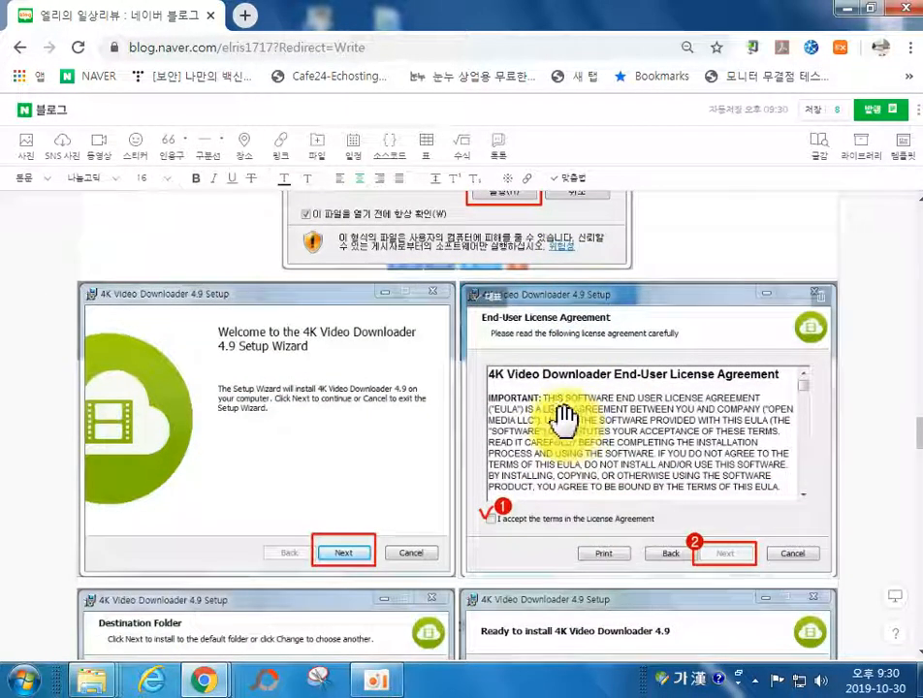
pyautogui.scroll(-2, 543, 417)
pyautogui.scroll(7, 547, 422)
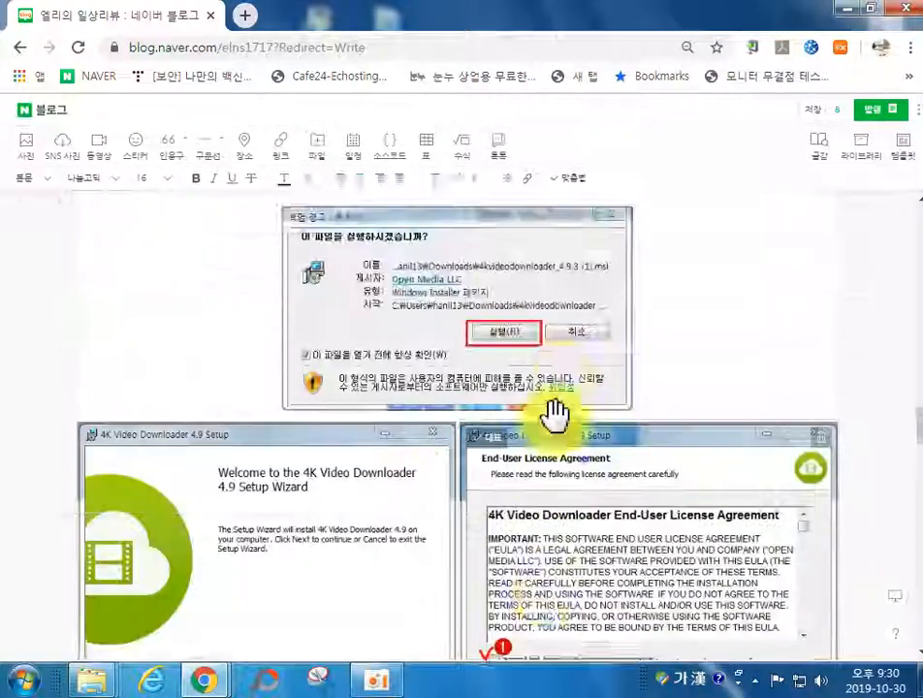
pyautogui.scroll(-2, 612, 434)
pyautogui.press('Return')
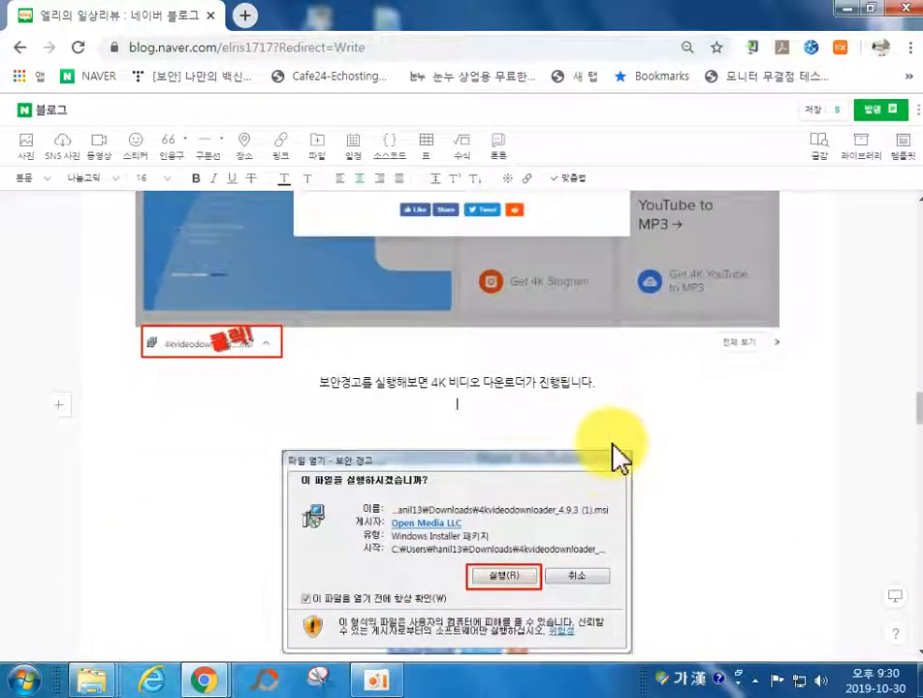
pyautogui.write('설치하는 방법은')
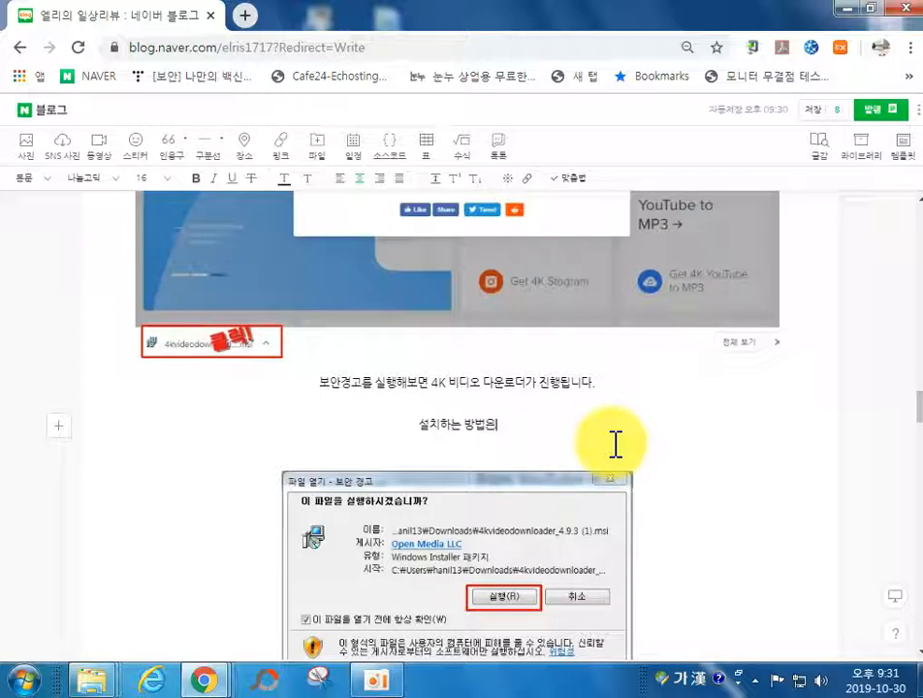
pyautogui.write('어렵지 않으니')
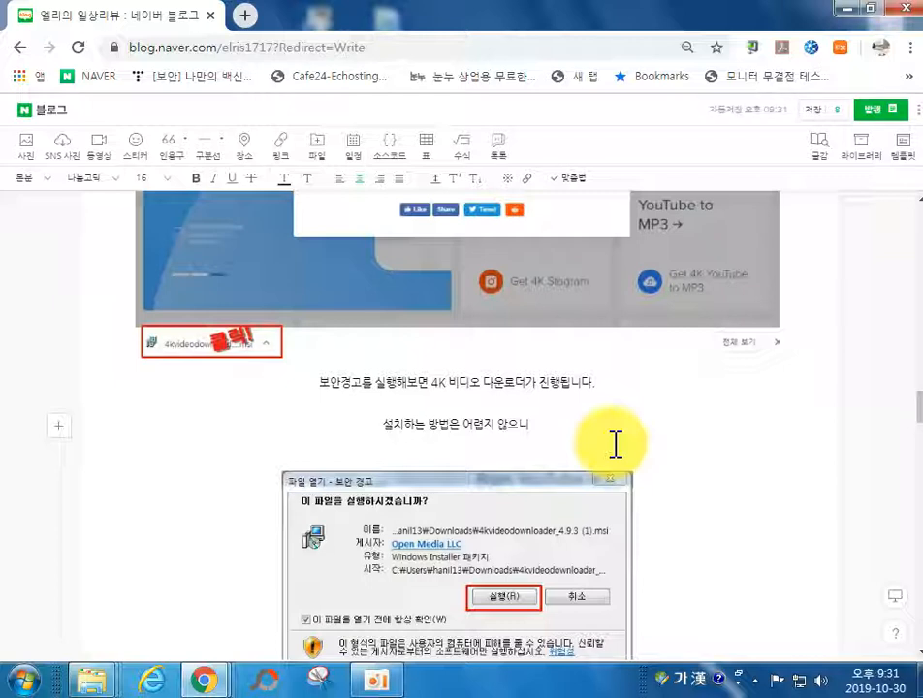
pyautogui.press('BackSpace')
pyautogui.press('BackSpace')
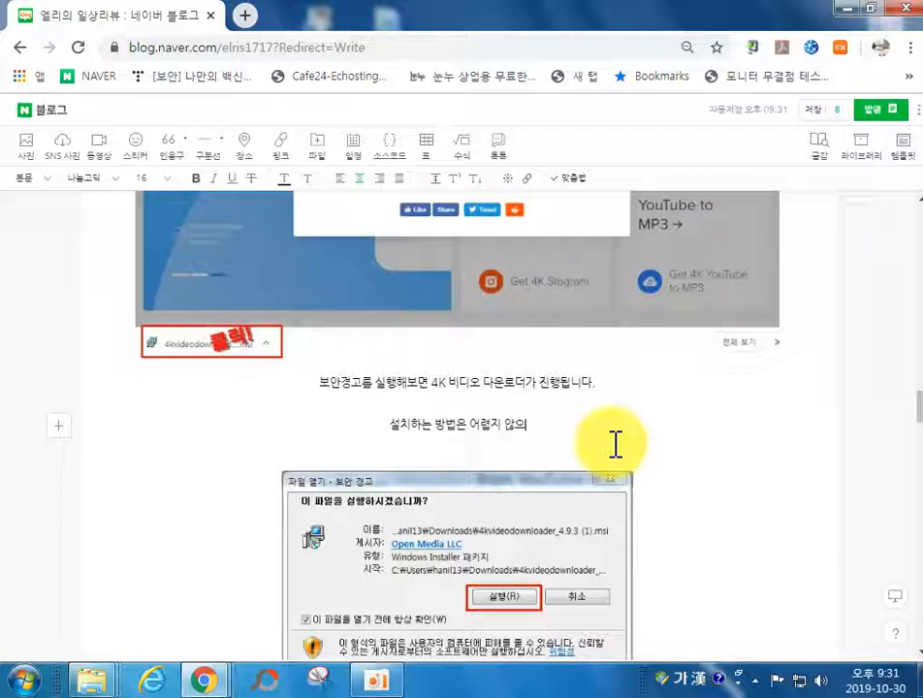
pyautogui.write('아요.')
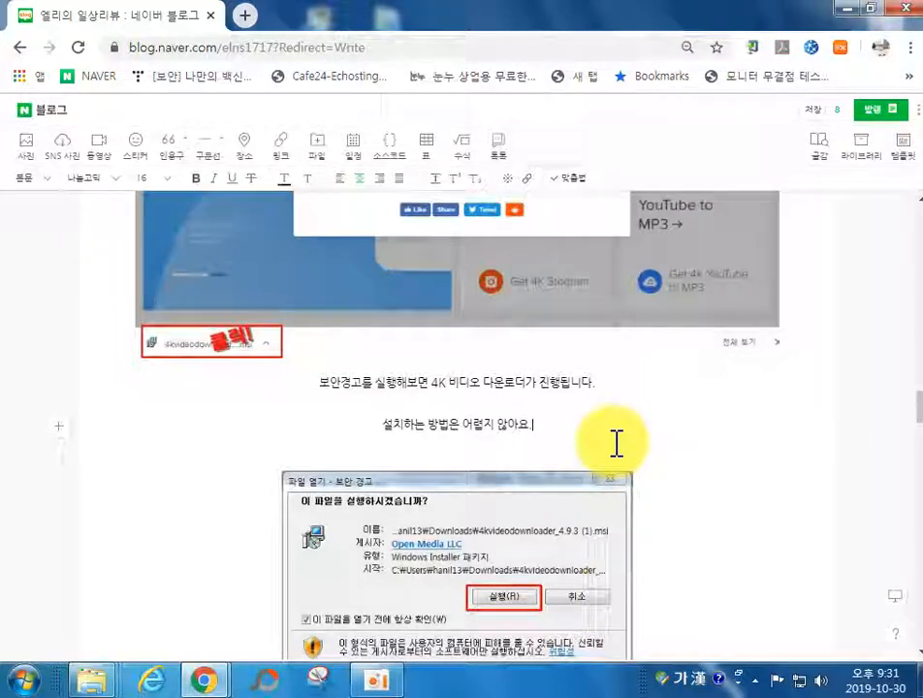
# Step: Look over the setup wizard images, then search Naver for "유튜브동영상" in a new Chrome window
pyautogui.scroll(-8, 615, 444)
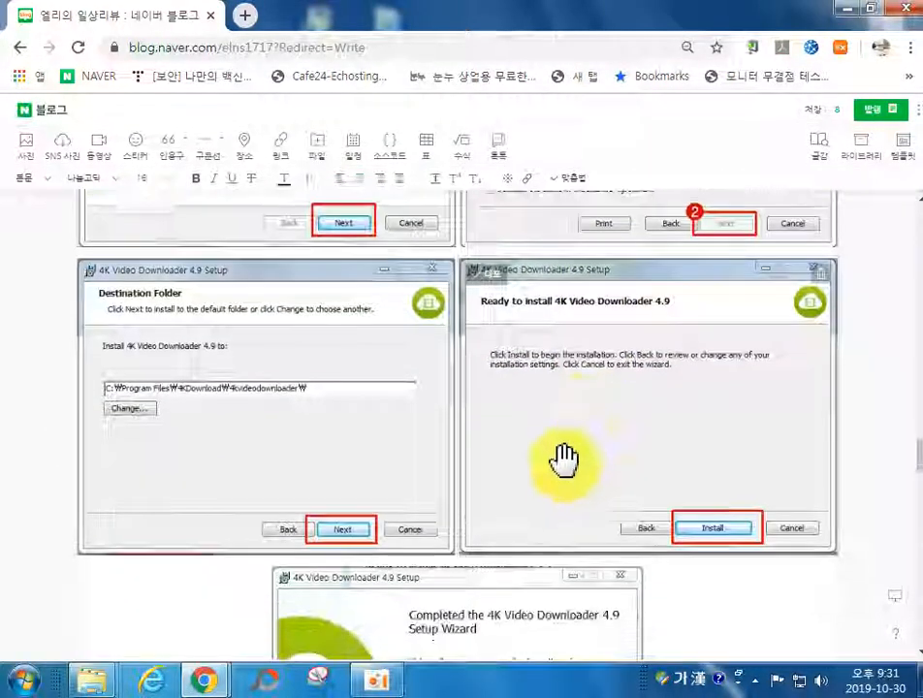
pyautogui.scroll(-5, 564, 460)
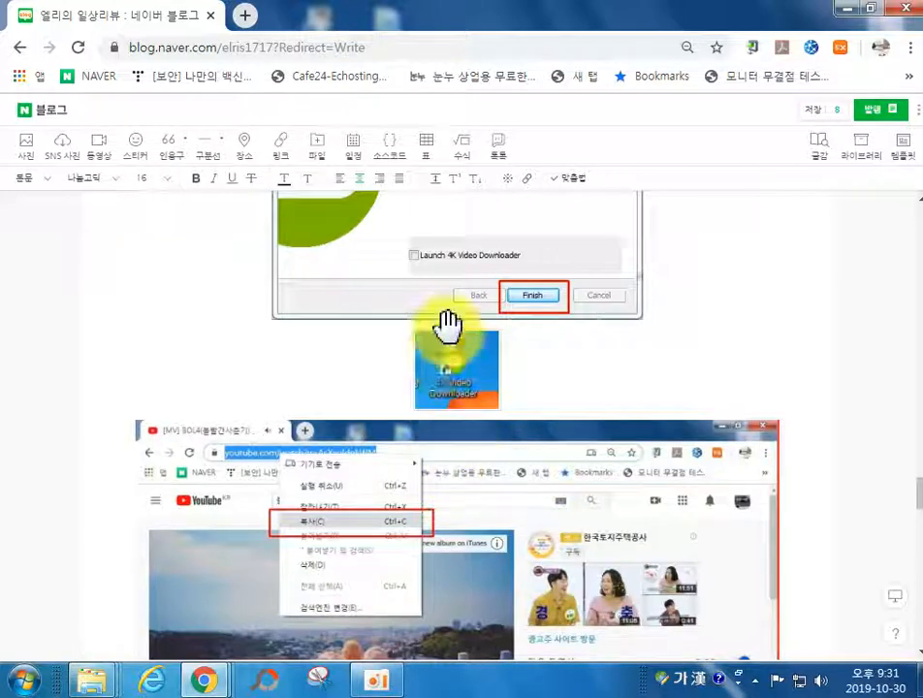
pyautogui.scroll(5, 470, 344)
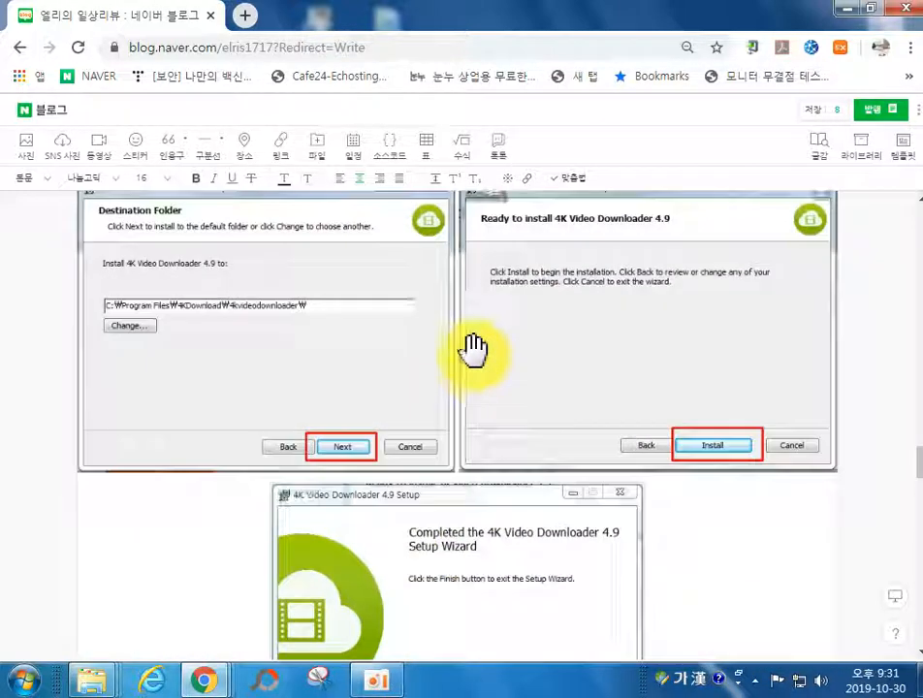
pyautogui.scroll(3, 476, 418)
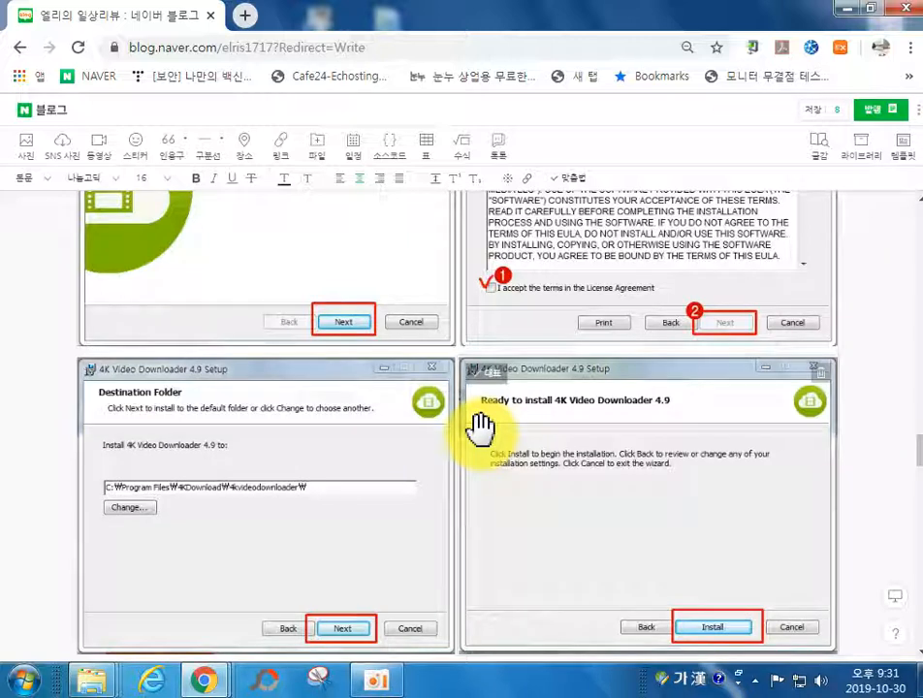
pyautogui.rightClick(204, 678)
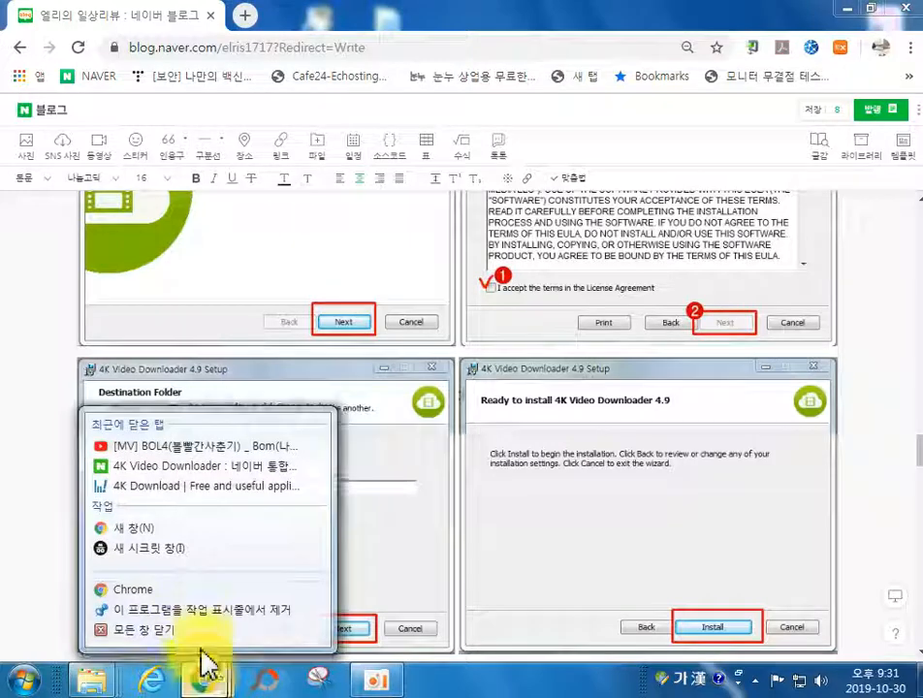
pyautogui.click(173, 593)
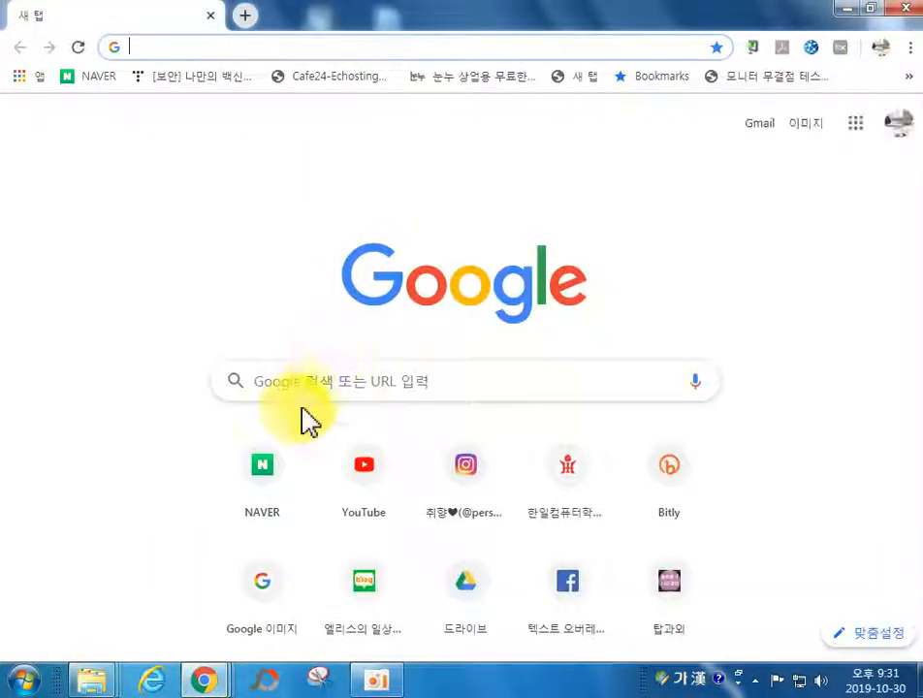
pyautogui.click(265, 473)
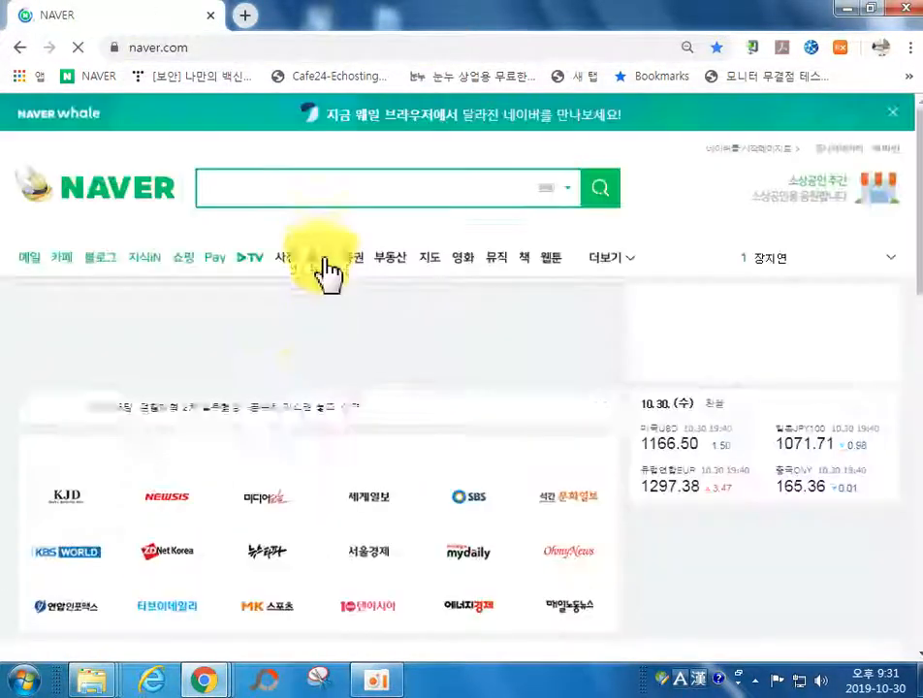
pyautogui.write('유튜브')
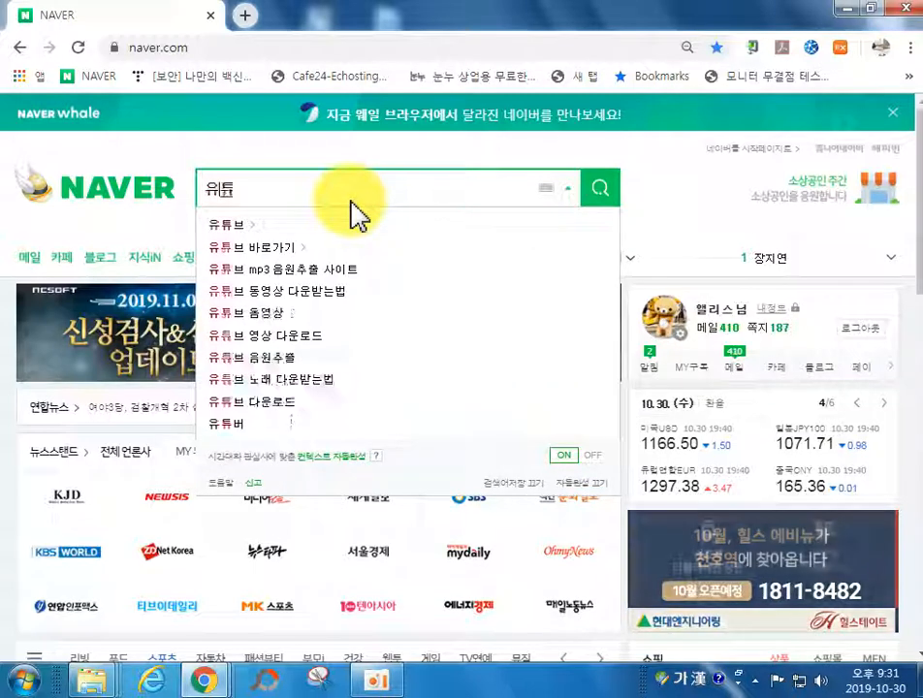
pyautogui.write('동영상')
pyautogui.press('Return')
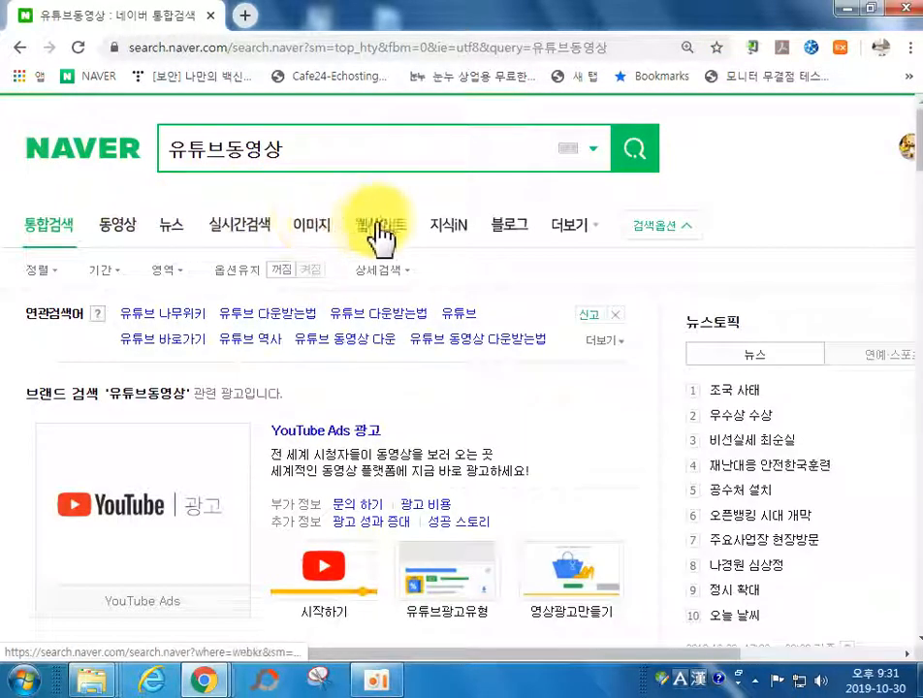
# Step: Examine the thumbnails of the blog results for "유튜브동영상" down the first results page and return to the post editor
pyautogui.click(495, 234)
pyautogui.scroll(-4, 278, 395)
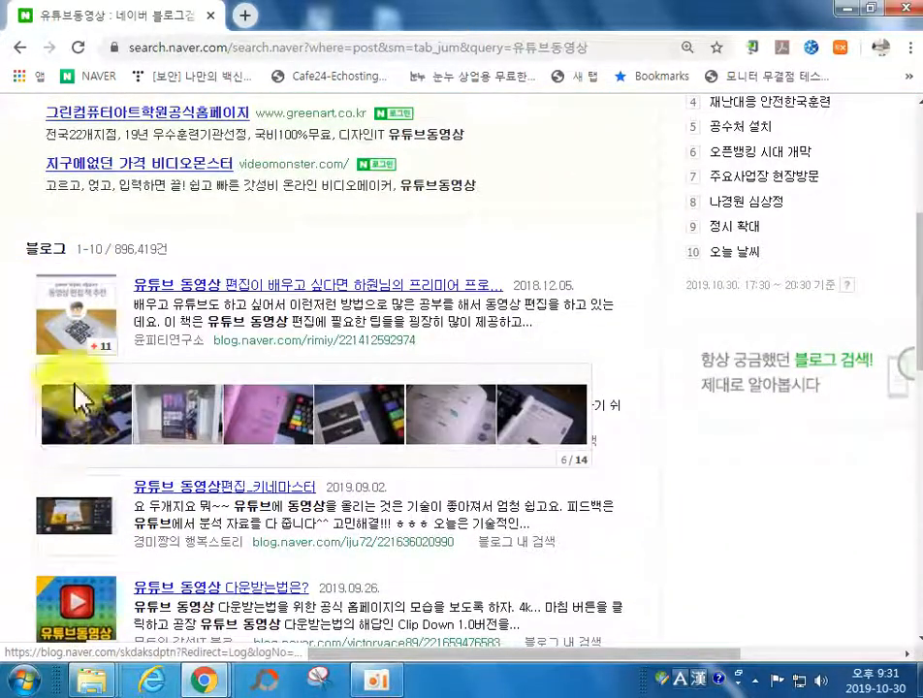
pyautogui.scroll(-1, 75, 492)
pyautogui.scroll(-3, 75, 493)
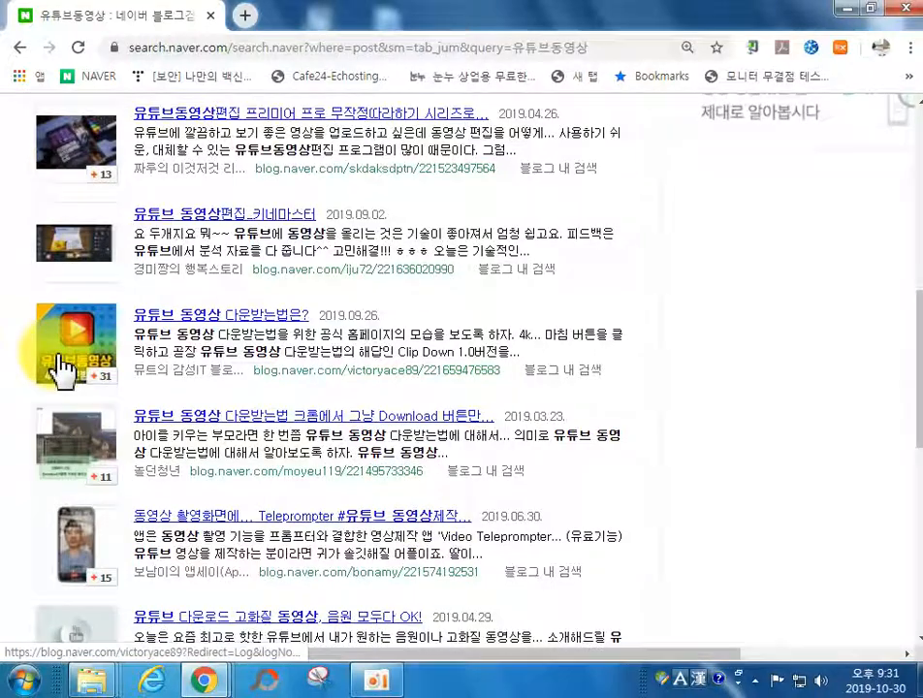
pyautogui.scroll(-3, 76, 480)
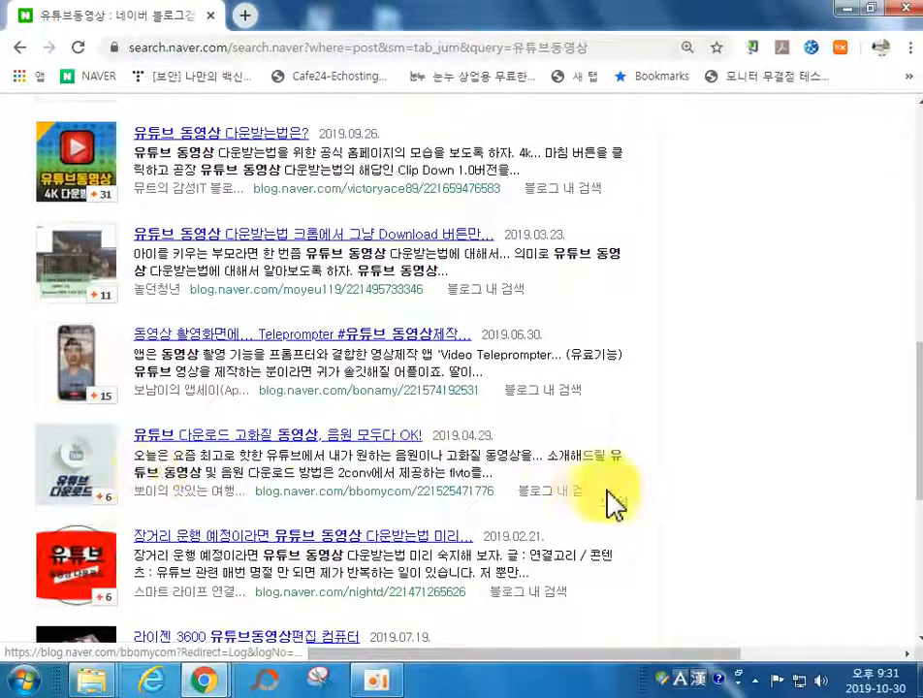
pyautogui.scroll(-1, 161, 439)
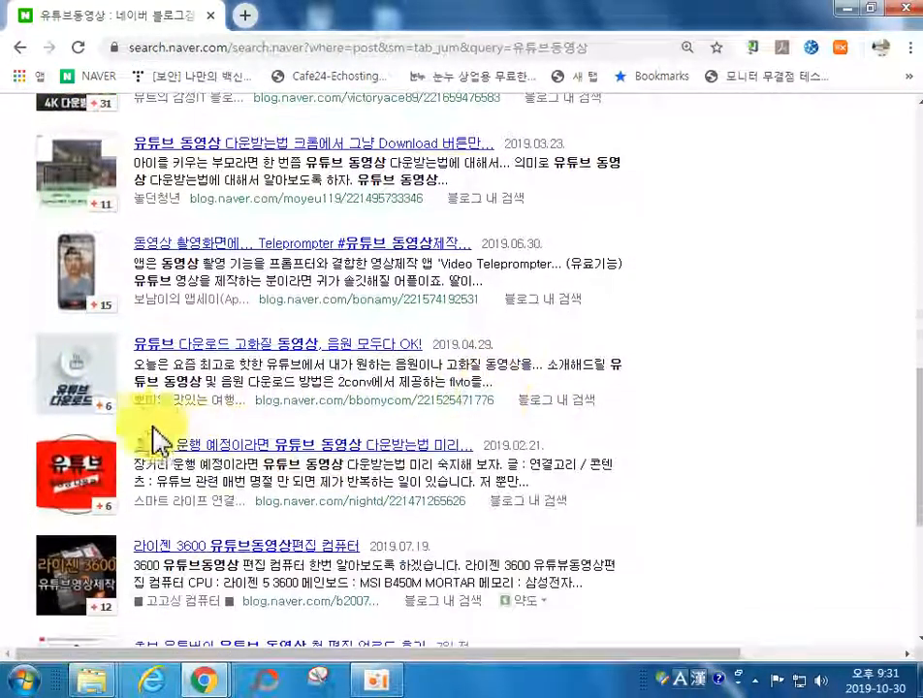
pyautogui.moveTo(102, 408)
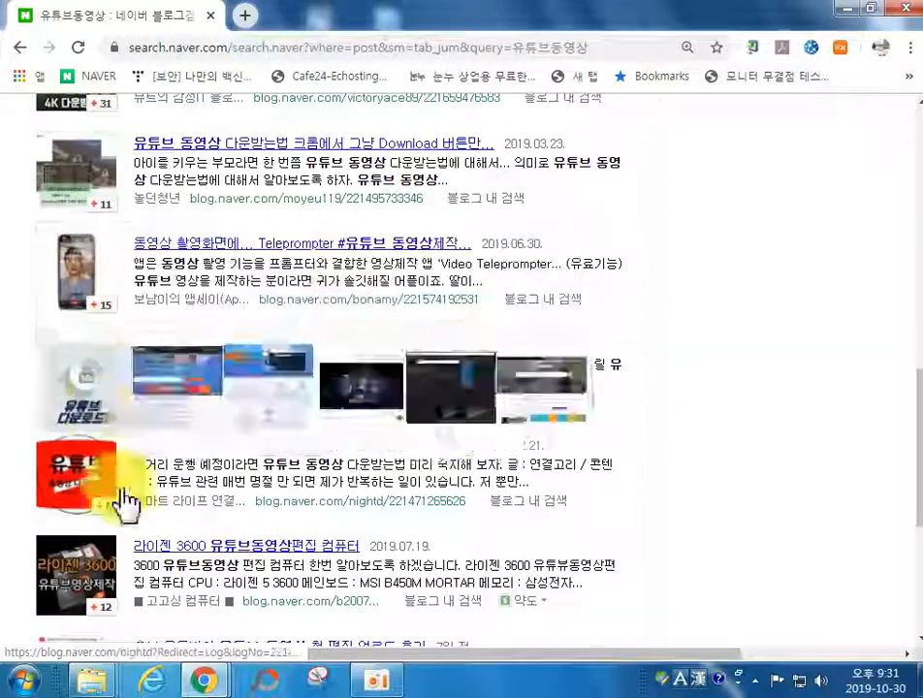
pyautogui.scroll(-1, 146, 524)
pyautogui.scroll(-1, 170, 537)
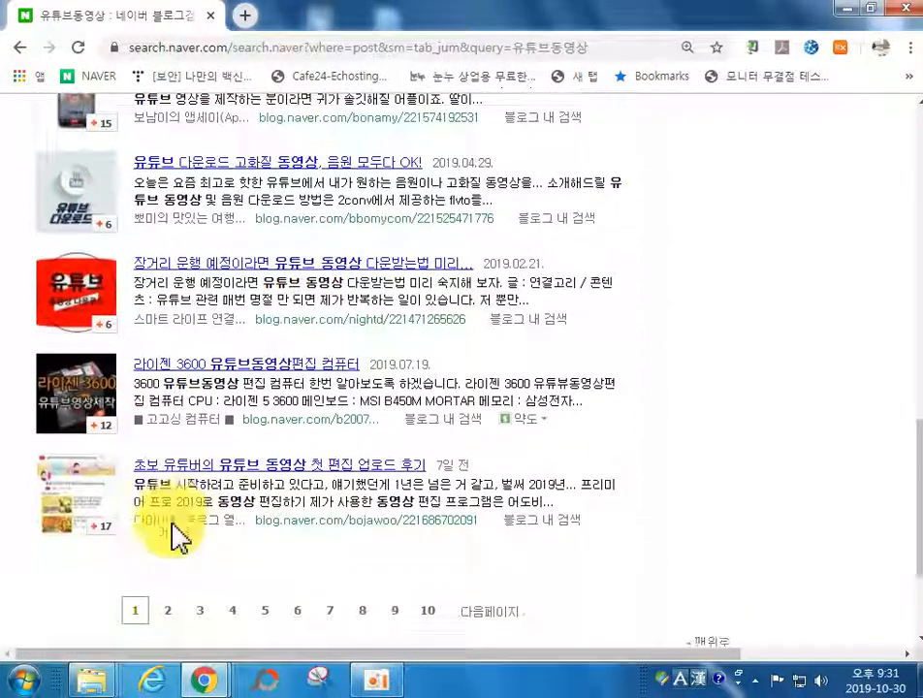
pyautogui.click(841, 14)
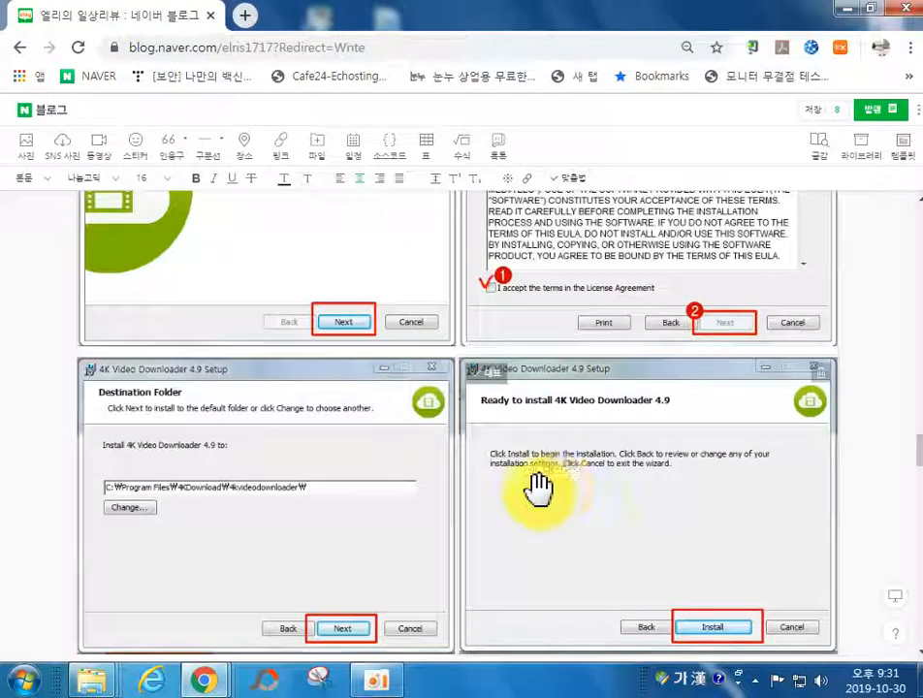
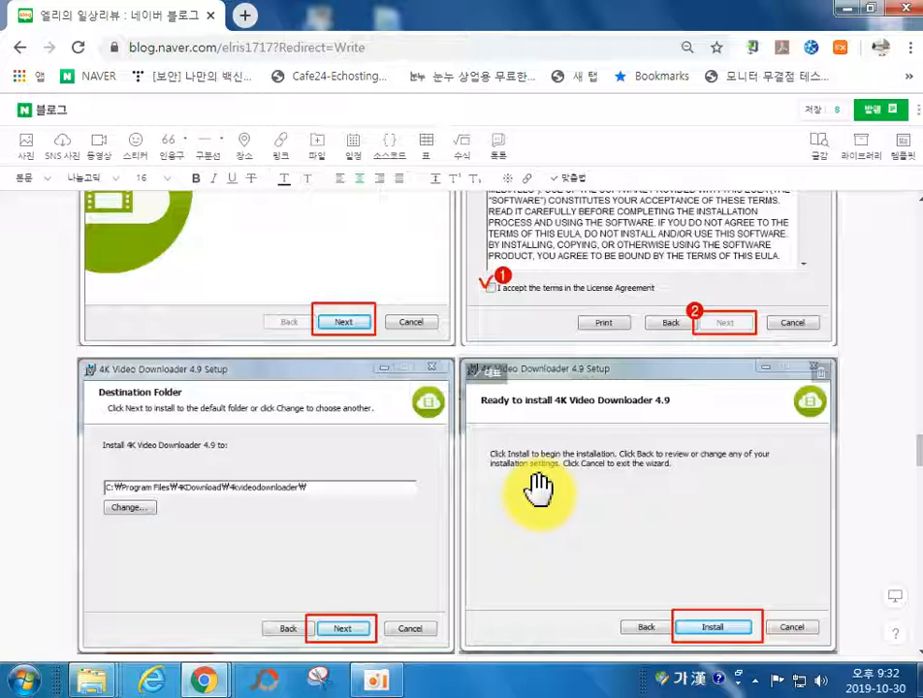
# Step: Look over the post's remaining setup and YouTube link images, leave the post editor and minimize its window
pyautogui.scroll(-2, 548, 426)
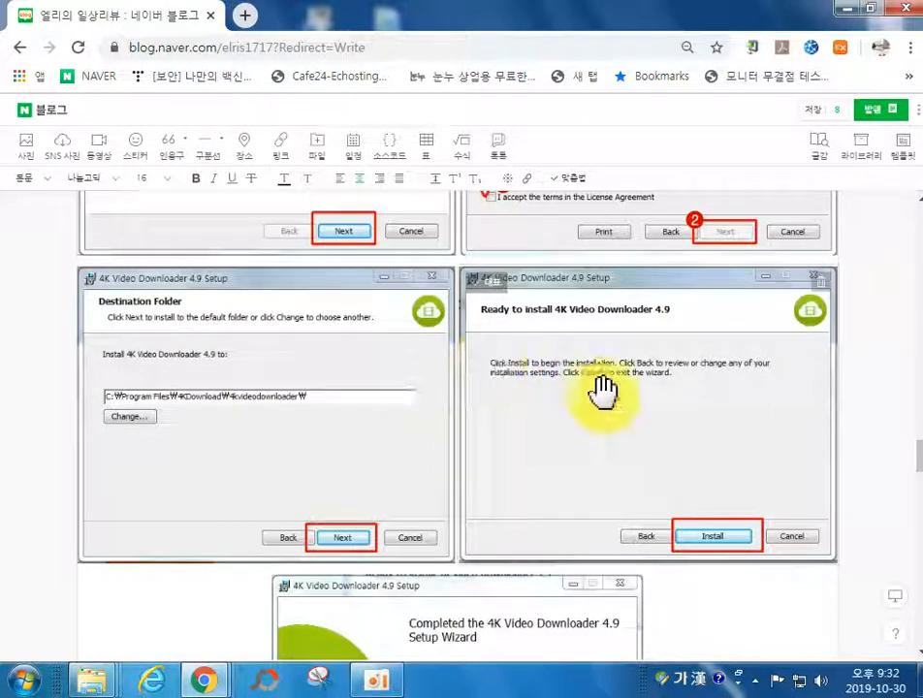
pyautogui.scroll(-2, 611, 407)
pyautogui.scroll(-5, 607, 415)
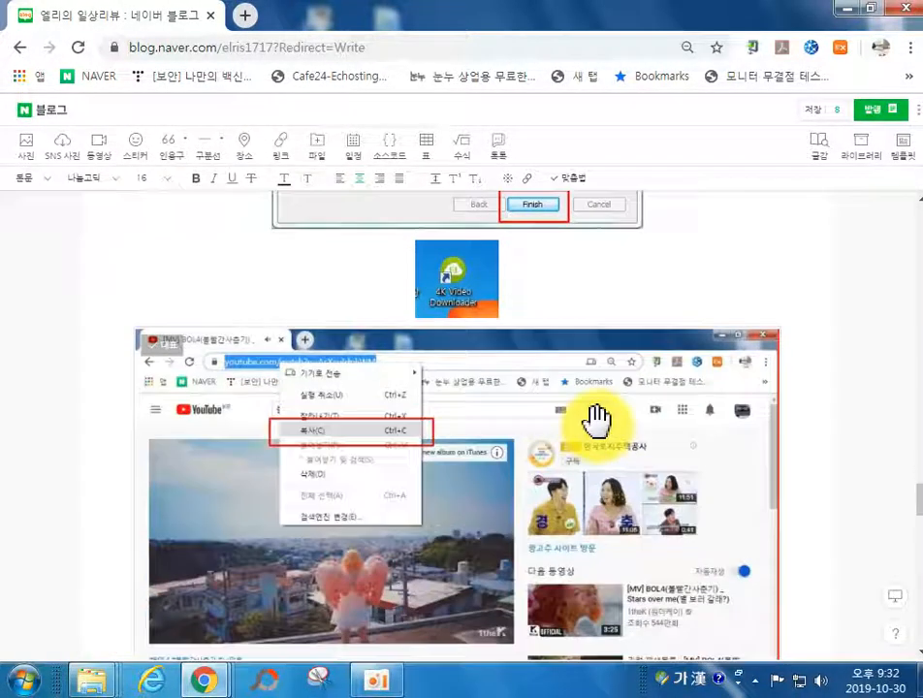
pyautogui.scroll(1, 541, 330)
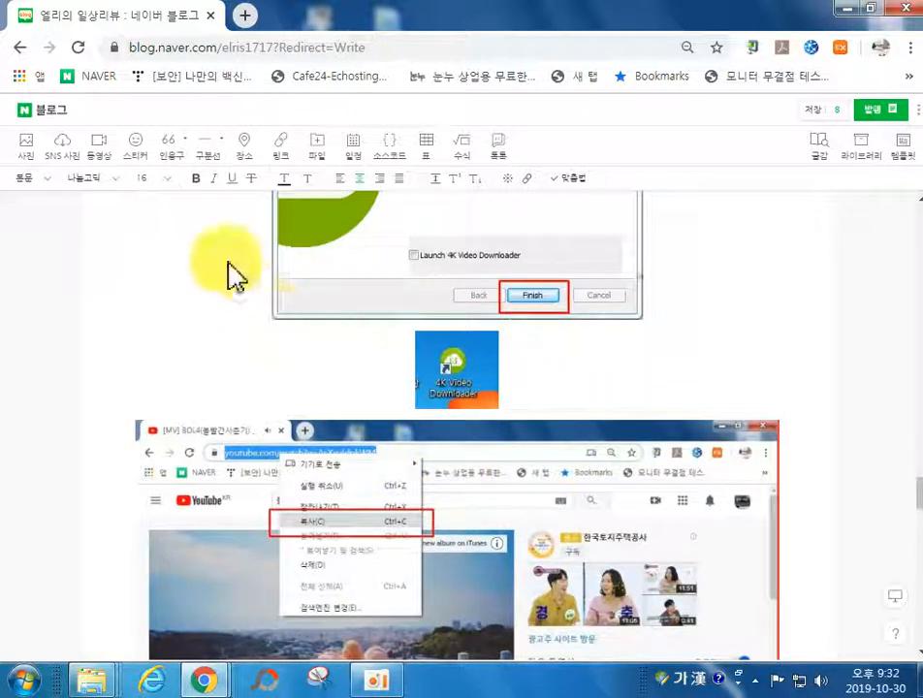
pyautogui.click(18, 49)
pyautogui.click(624, 151)
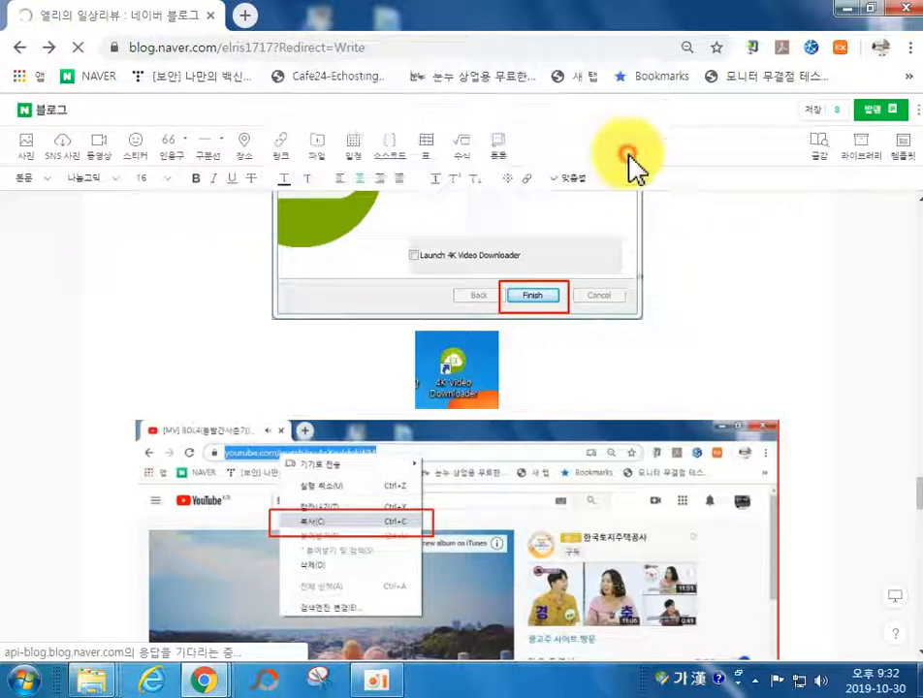
pyautogui.click(843, 9)
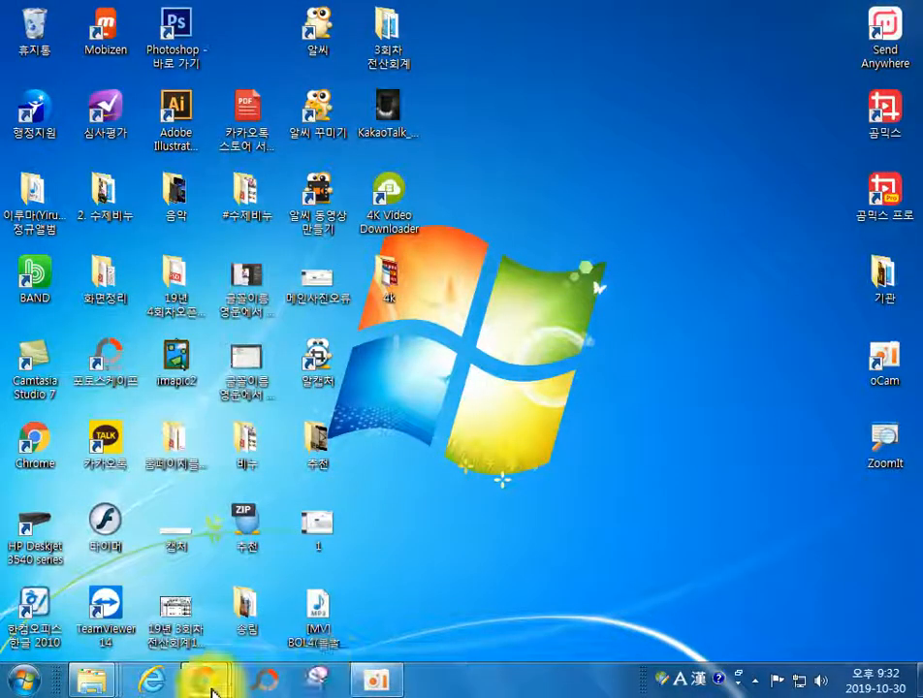
# Step: Open a new maximized Chrome window on the Naver home page and go to the signed-in account's own blog
pyautogui.rightClick(208, 683)
pyautogui.click(191, 589)
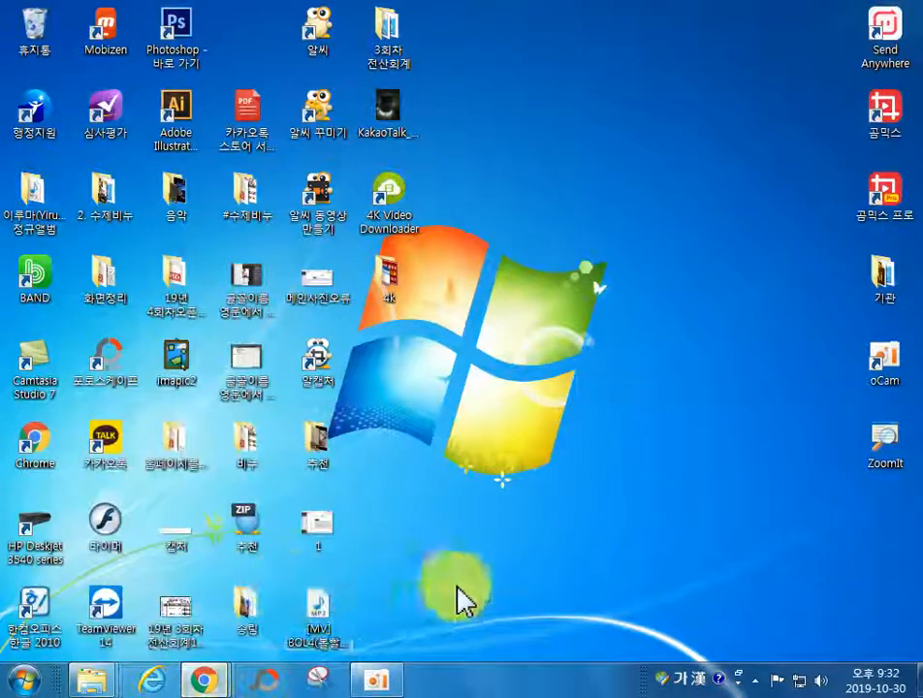
pyautogui.click(497, 543)
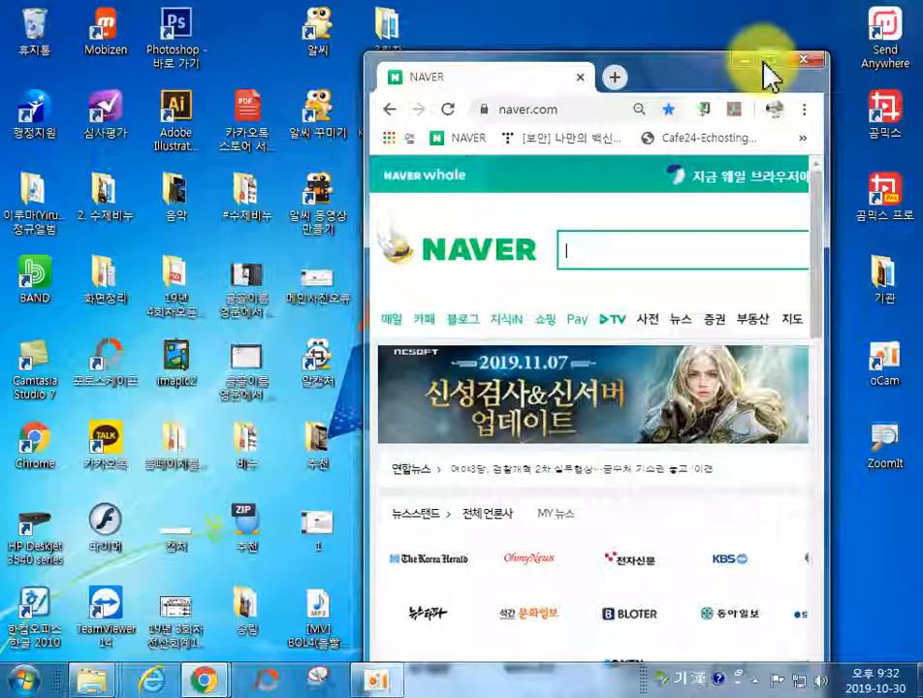
pyautogui.click(769, 60)
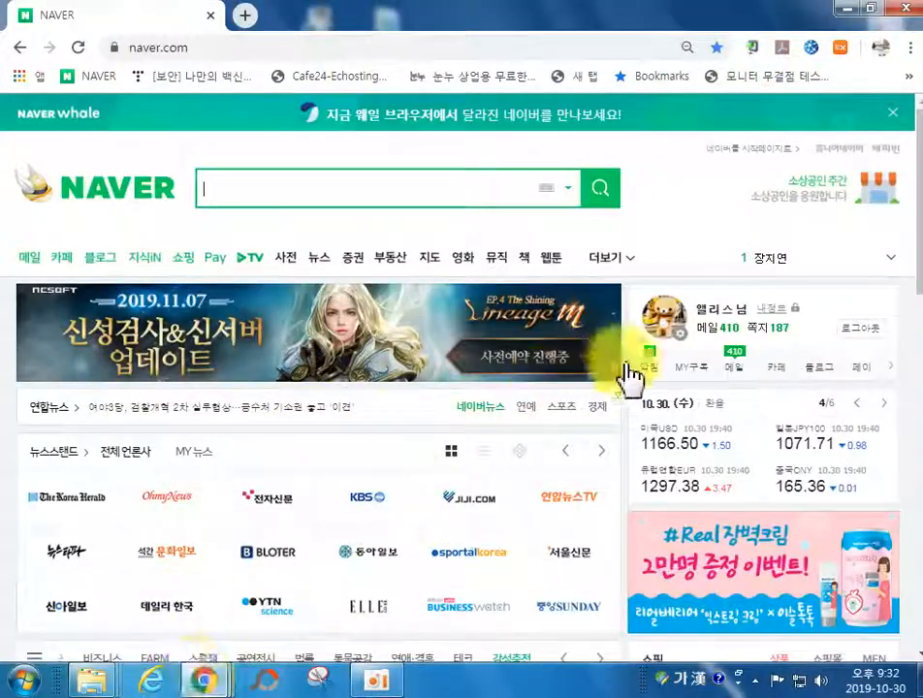
pyautogui.click(820, 366)
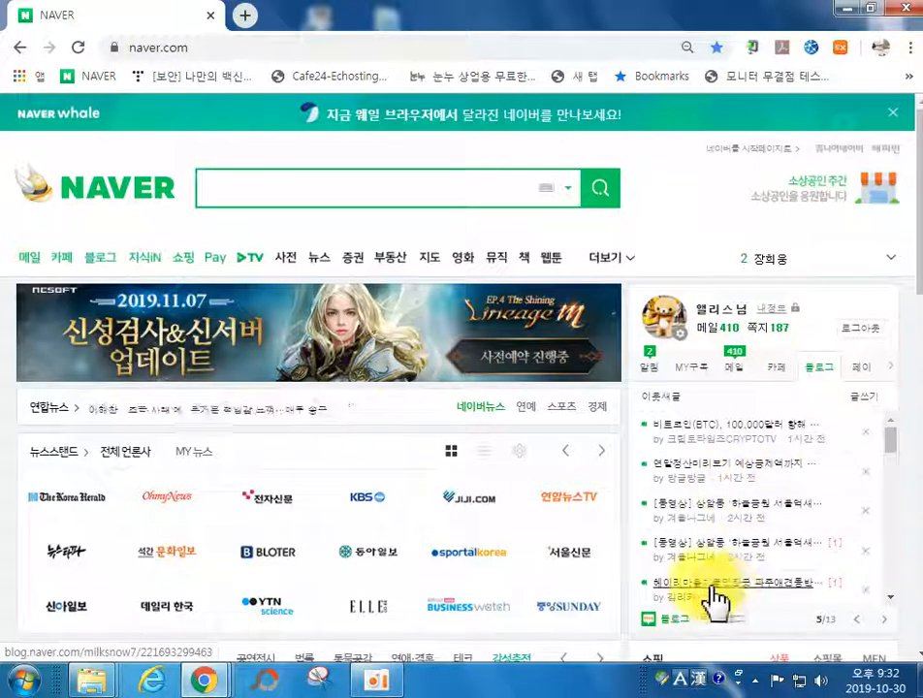
pyautogui.click(730, 635)
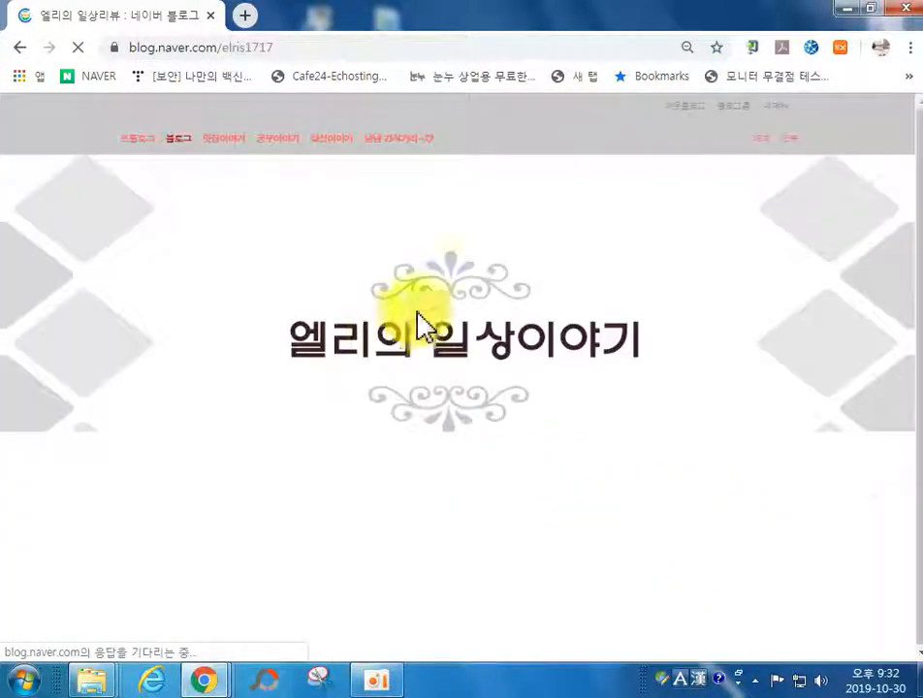
# Step: Copy the URL of the blog post "건대 송림식당 돼지불백 맛집 다녀왔어요!"
pyautogui.scroll(-3, 625, 475)
pyautogui.scroll(-4, 632, 503)
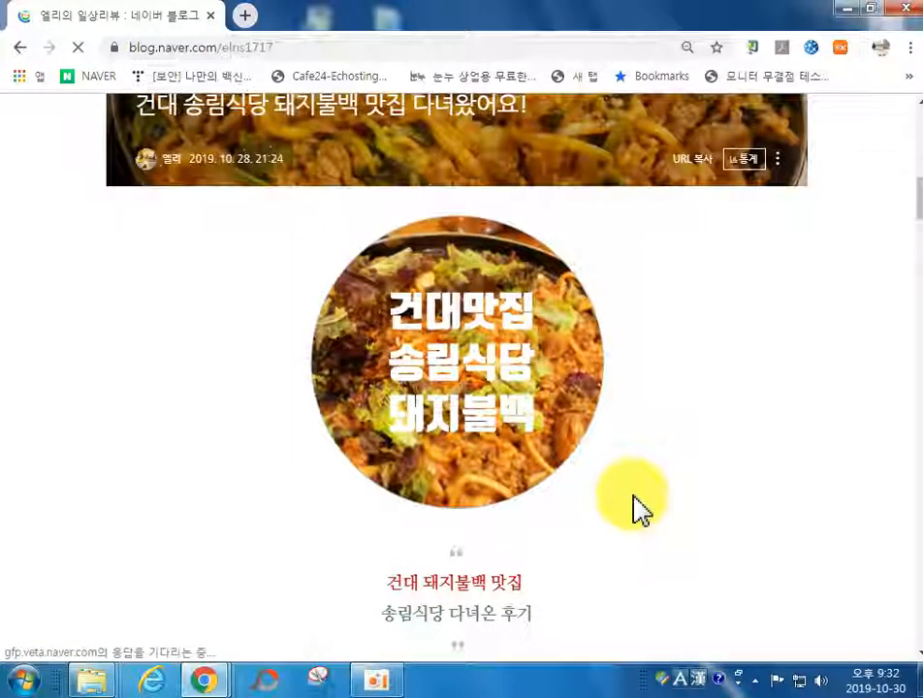
pyautogui.scroll(3, 693, 458)
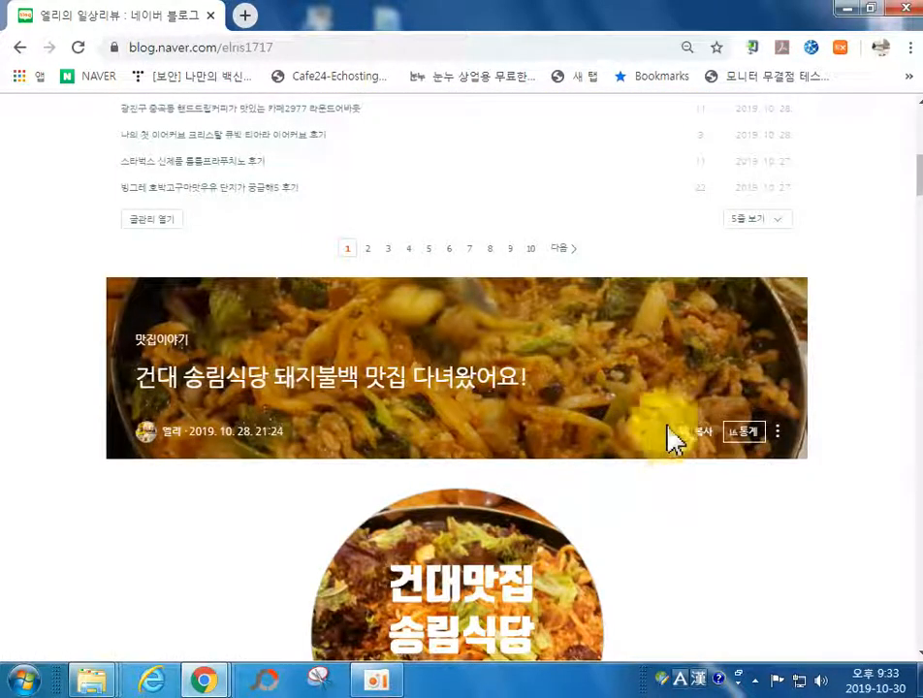
pyautogui.click(693, 434)
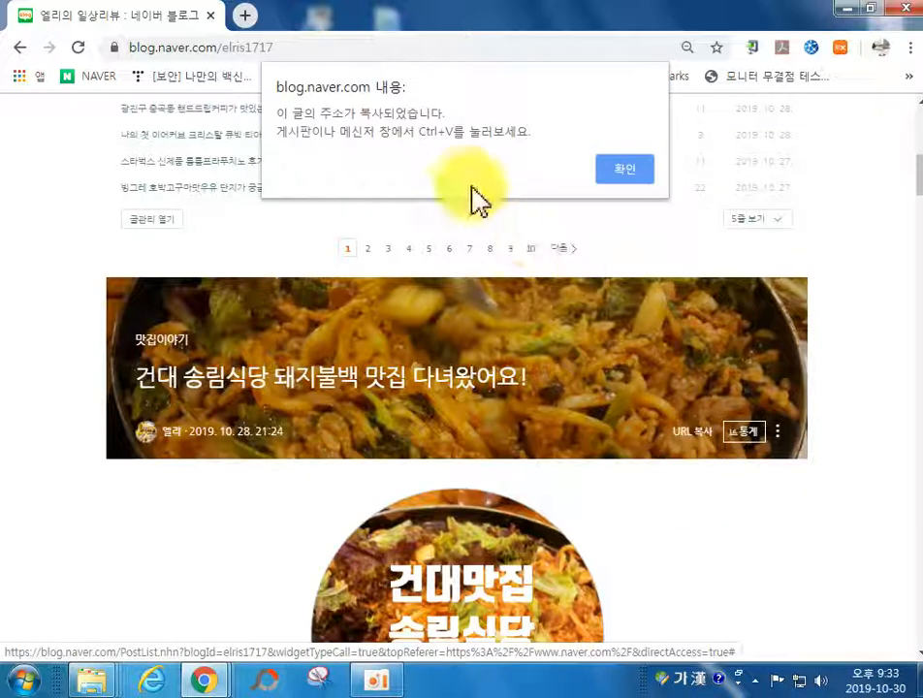
pyautogui.click(621, 178)
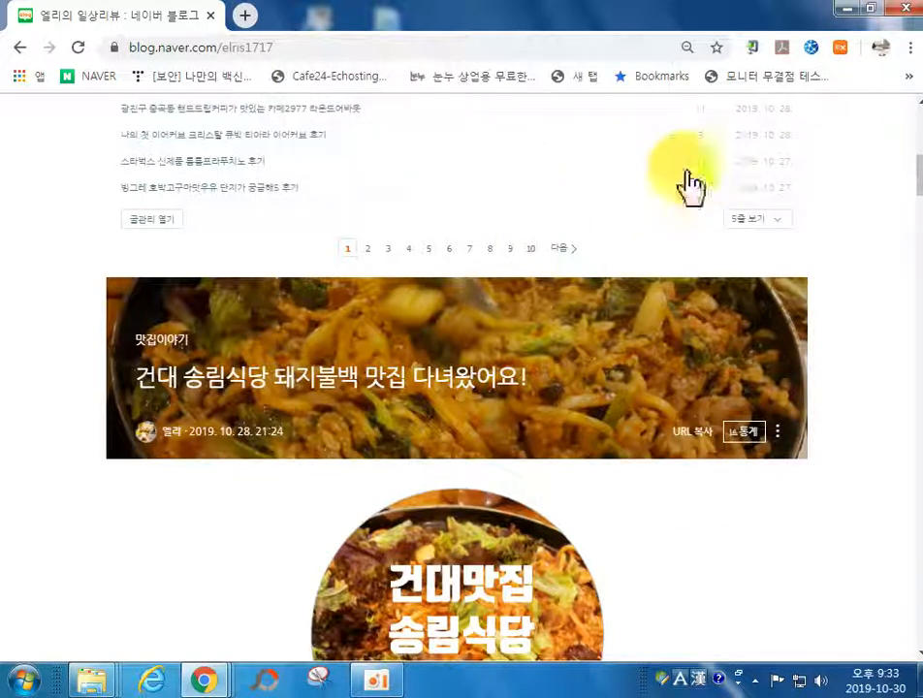
# Step: Switch to KakaoTalk, search the chats for "블로그" and open the "19년 10회차 블로그,SNS..." group chat
pyautogui.rightClick(35, 682)
pyautogui.click(16, 679)
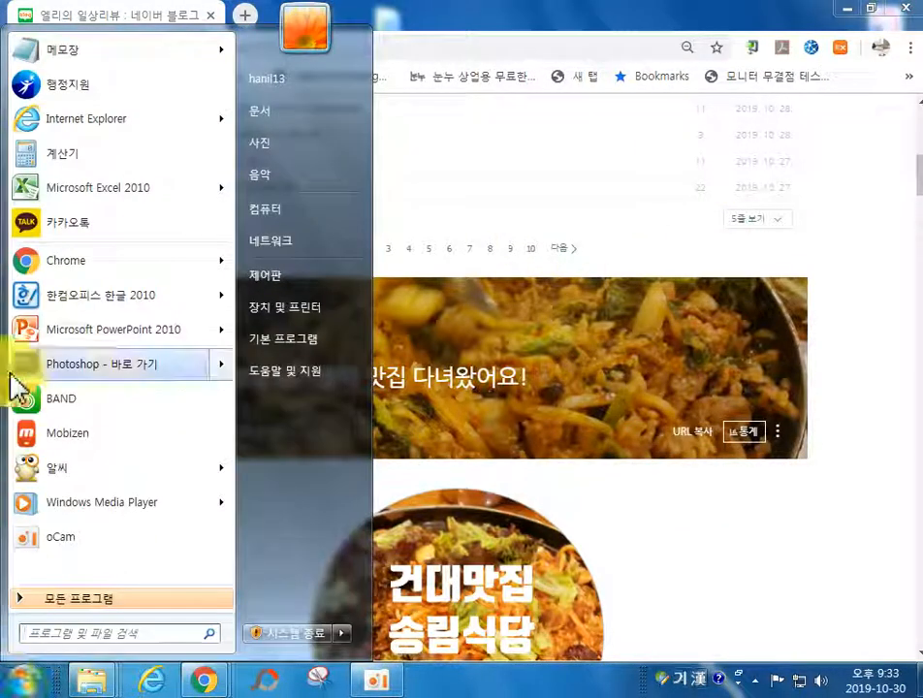
pyautogui.click(63, 231)
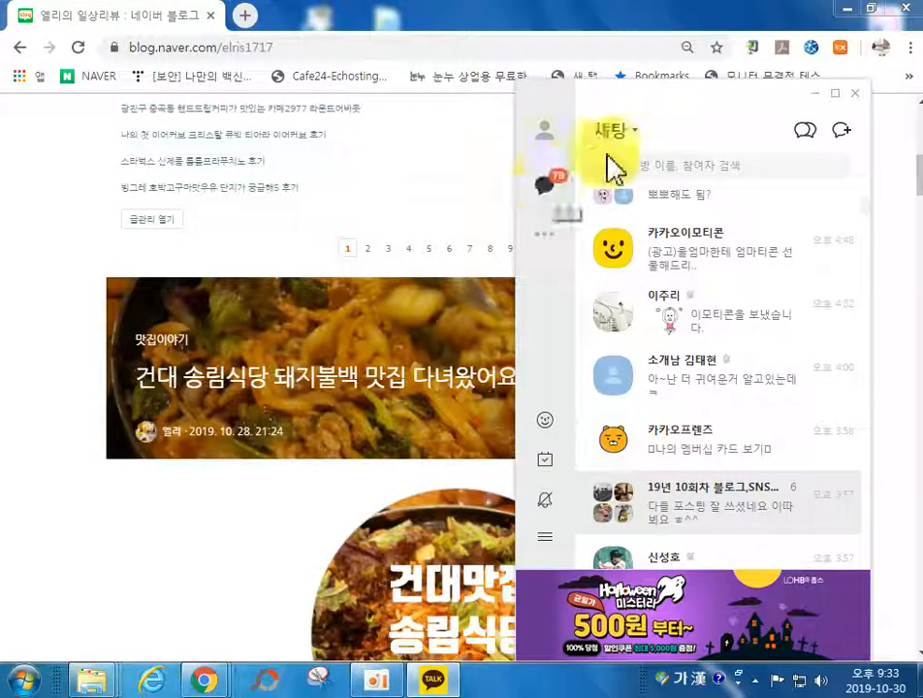
pyautogui.click(644, 165)
pyautogui.write('블로')
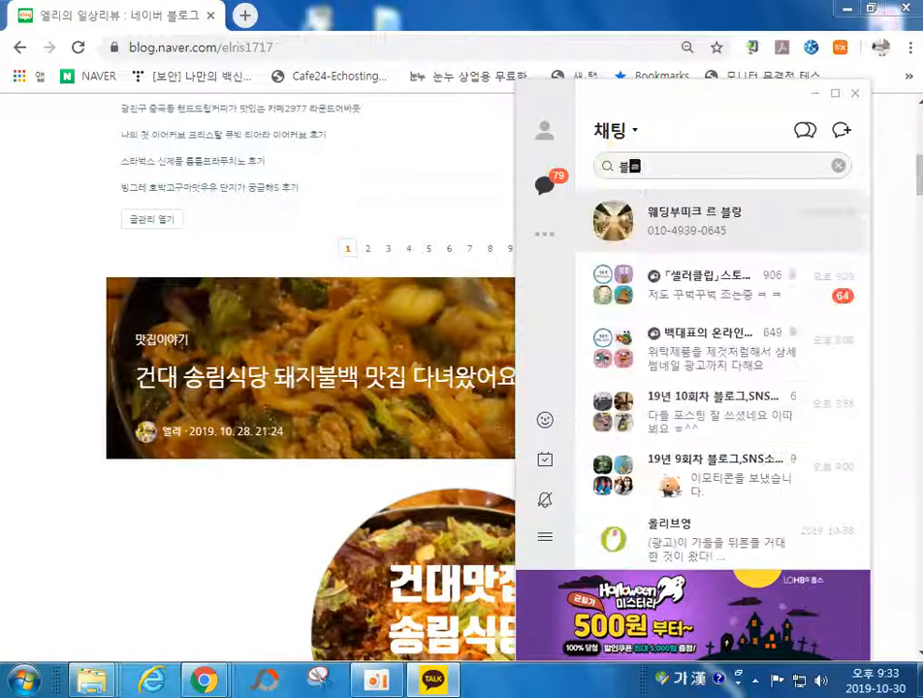
pyautogui.write('그')
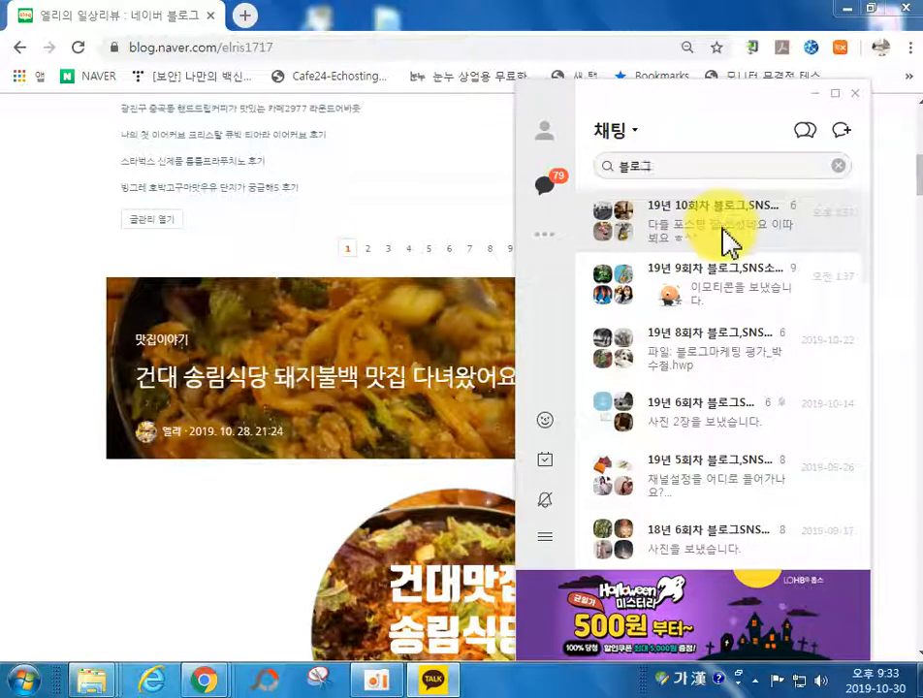
pyautogui.doubleClick(718, 238)
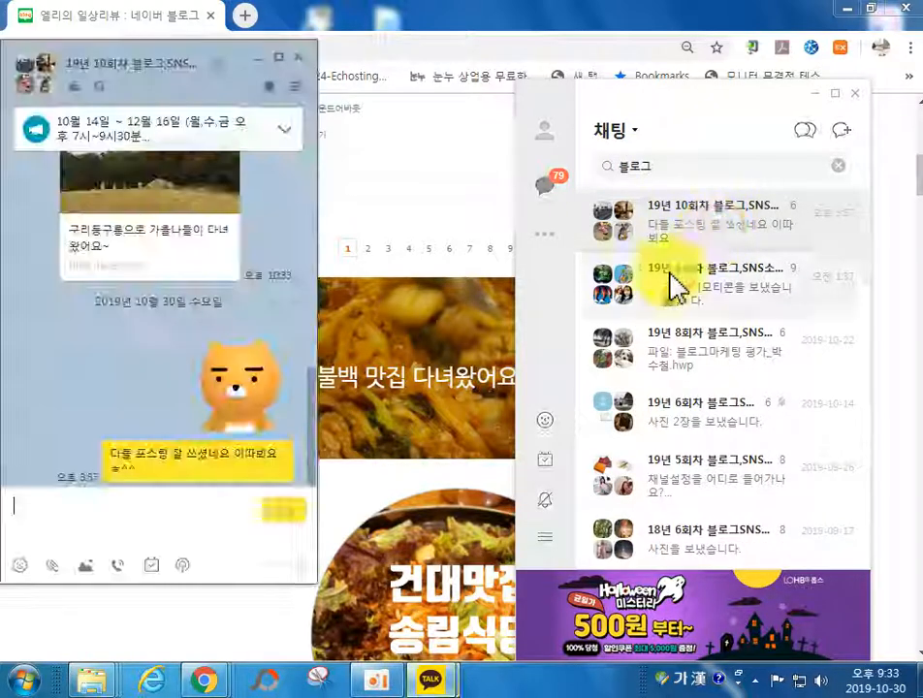
# Step: Paste the copied post URL into the group chat's message field, then close the chat and KakaoTalk without sending
pyautogui.click(174, 535)
pyautogui.hotkey('ctrl', 'v')
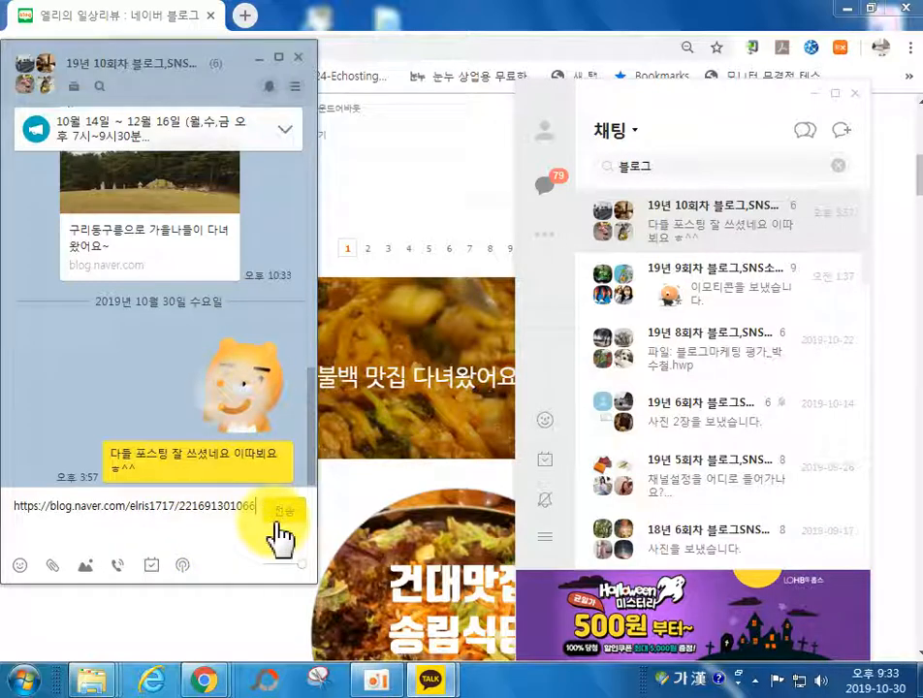
pyautogui.click(301, 62)
pyautogui.click(853, 94)
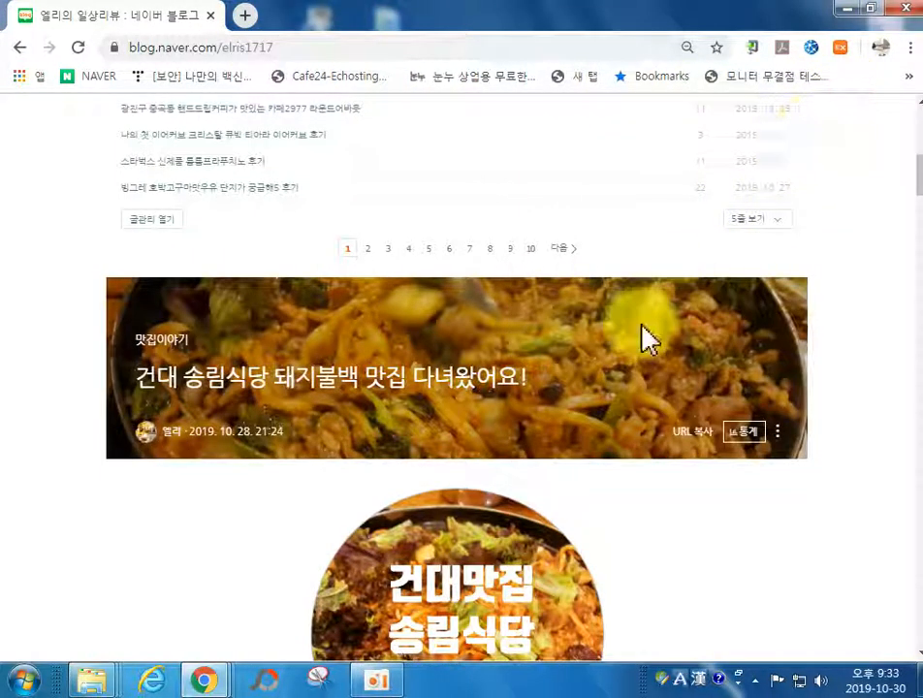